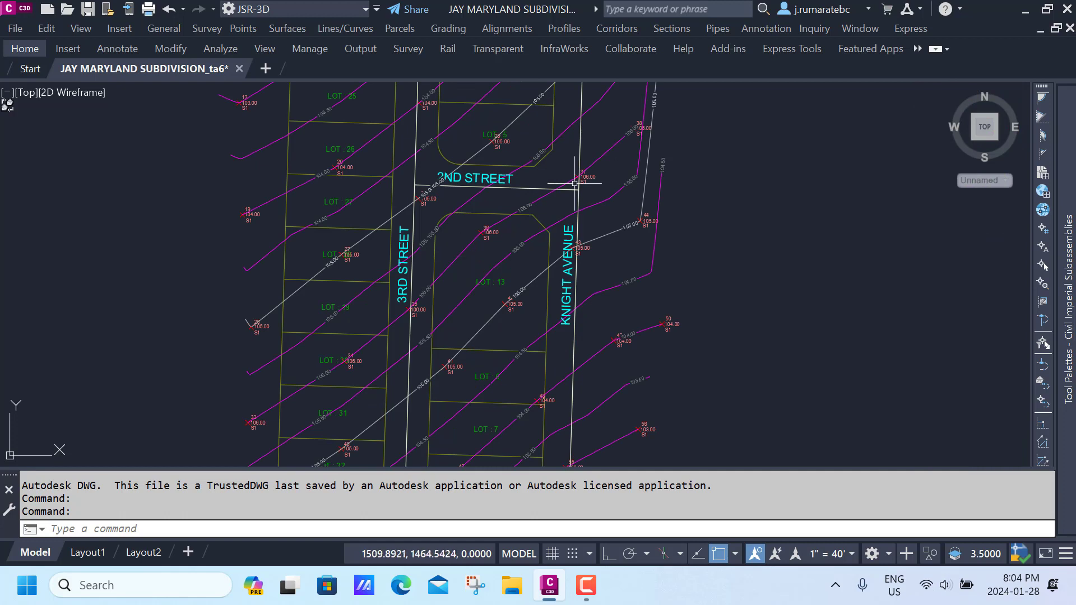
Step: Start an alignment from the existing 3RD STREET centerline, picking the line near IST STREET and accepting its direction
{"action": "left_click", "coordinate": [512, 31]}
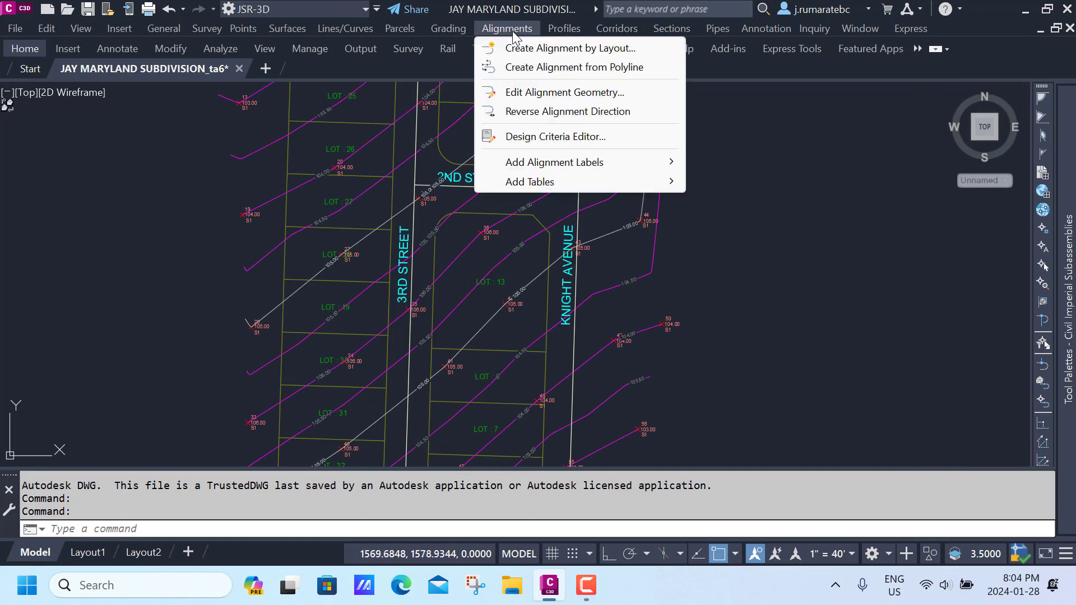
{"action": "left_click", "coordinate": [524, 71]}
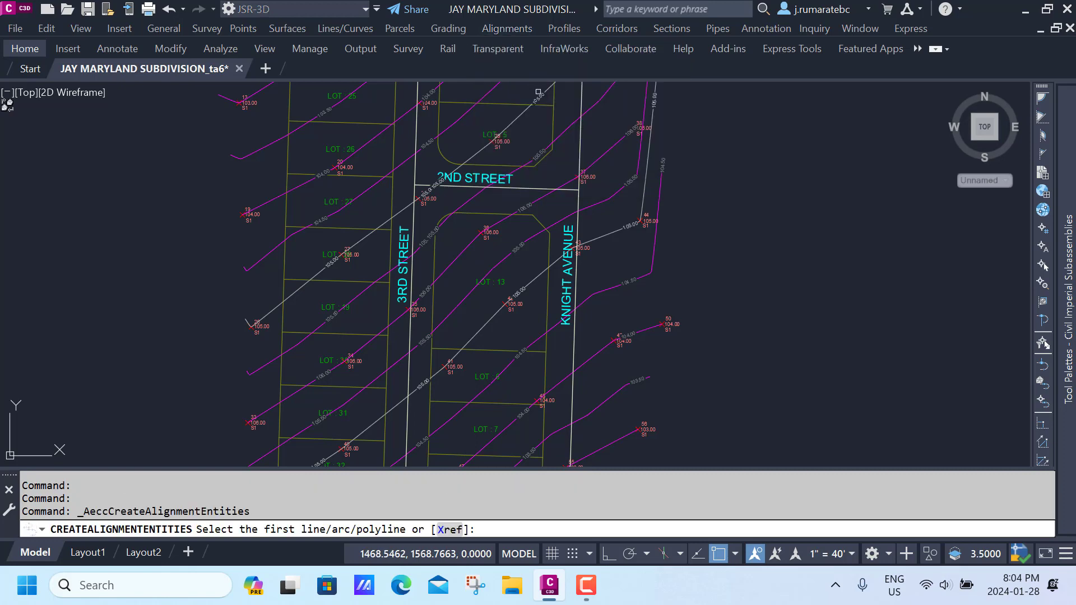
{"action": "scroll", "coordinate": [524, 226], "scroll_direction": "down", "scroll_amount": 4}
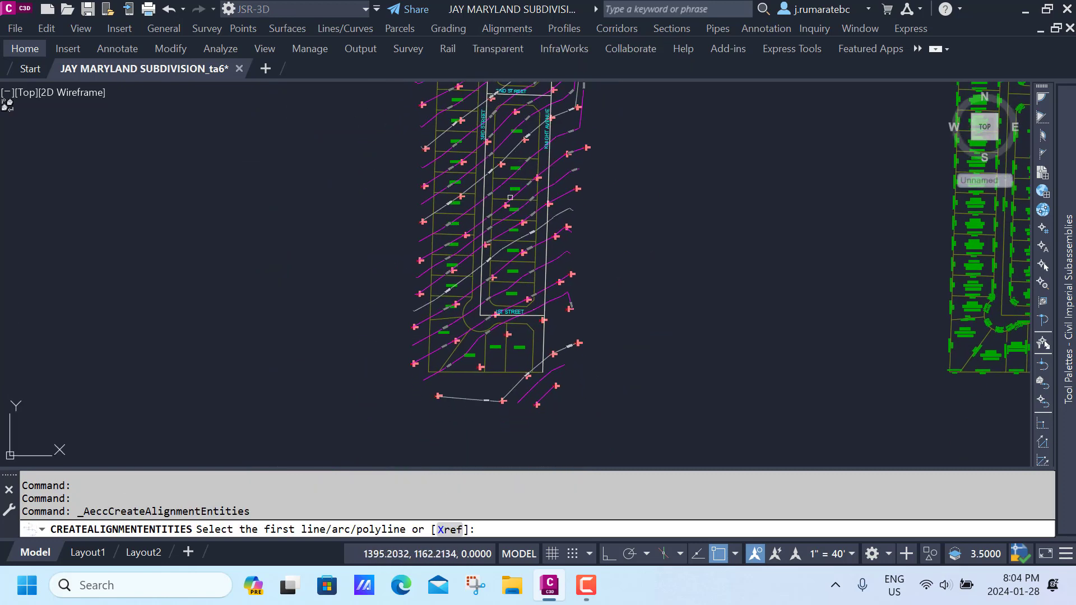
{"action": "scroll", "coordinate": [462, 325], "scroll_direction": "up", "scroll_amount": 6}
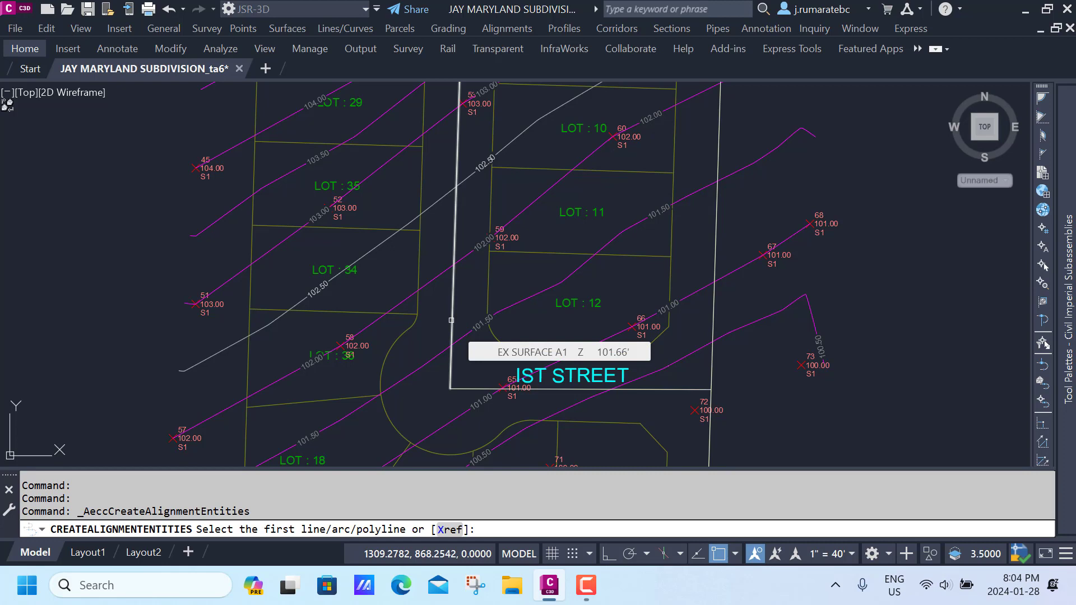
{"action": "left_click", "coordinate": [451, 320]}
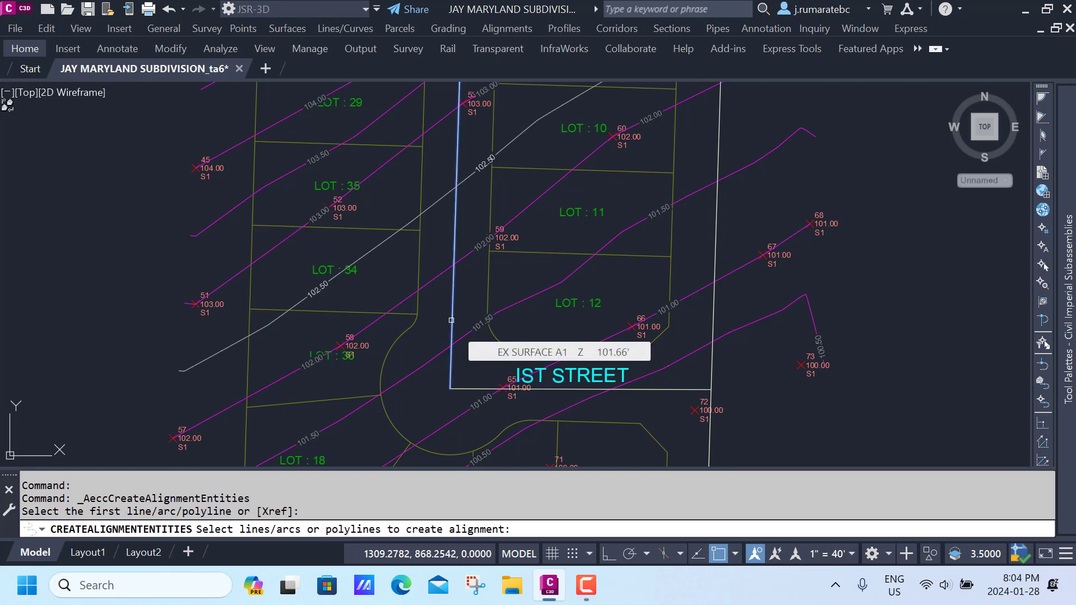
{"action": "key", "text": "Return"}
{"action": "right_click", "coordinate": [451, 320]}
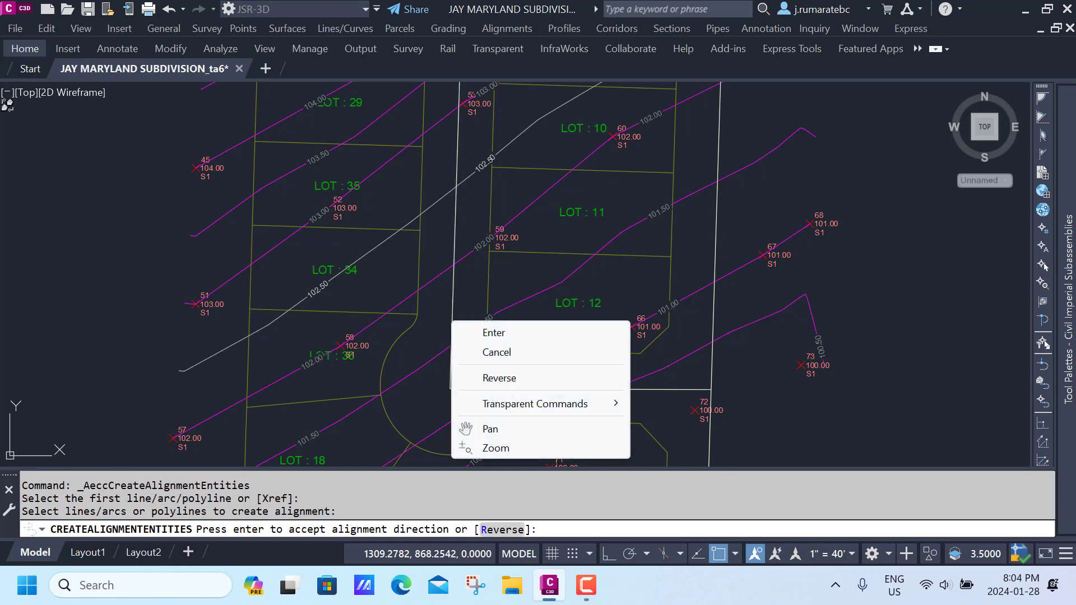
{"action": "left_click", "coordinate": [472, 329]}
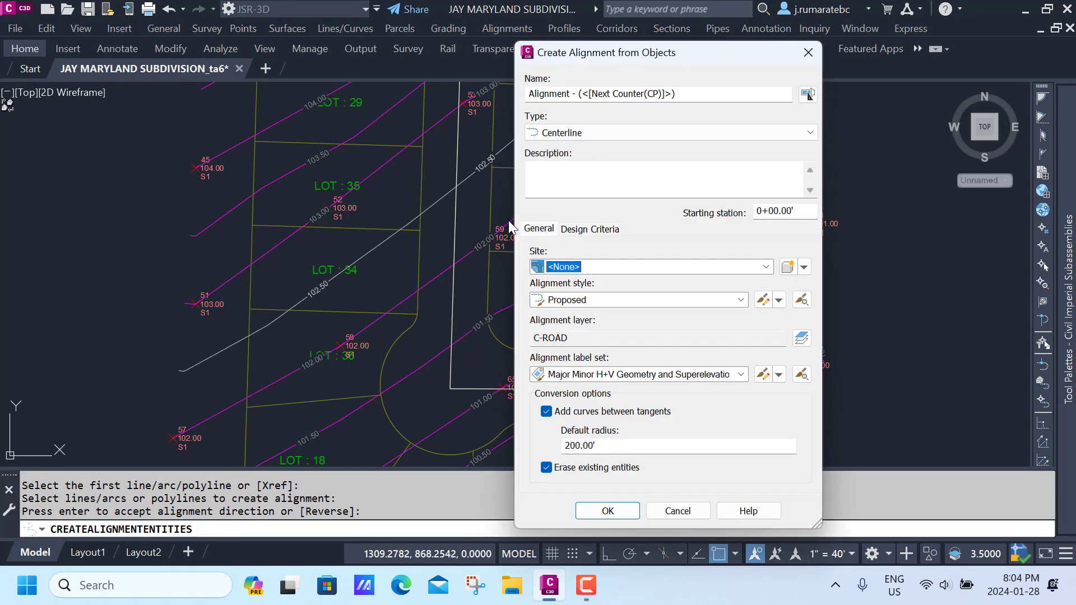
Step: Name the centerline alignment 3RD STREET, assign it to A1 SITE, and create it
{"action": "left_click", "coordinate": [686, 93]}
{"action": "left_click_drag", "start_coordinate": [685, 93], "coordinate": [516, 93]}
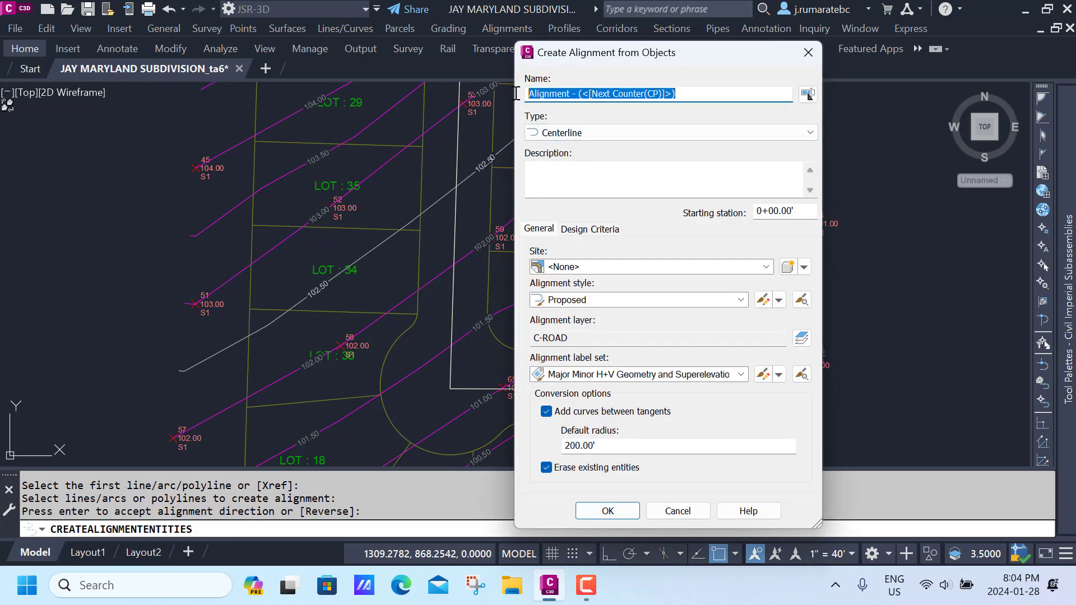
{"action": "type", "text": "3RD STREET"}
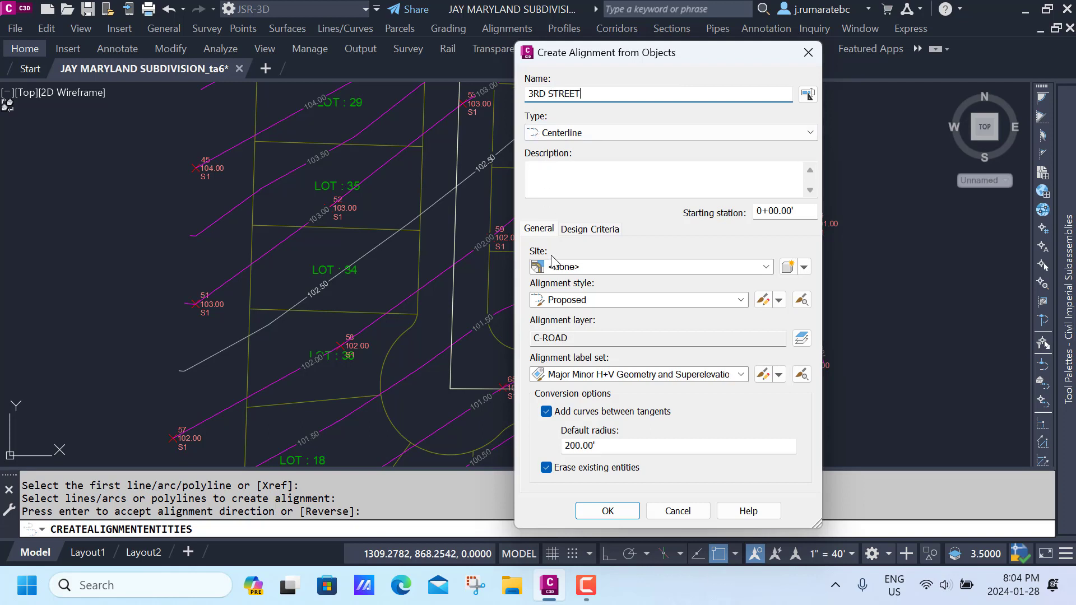
{"action": "left_click", "coordinate": [766, 267]}
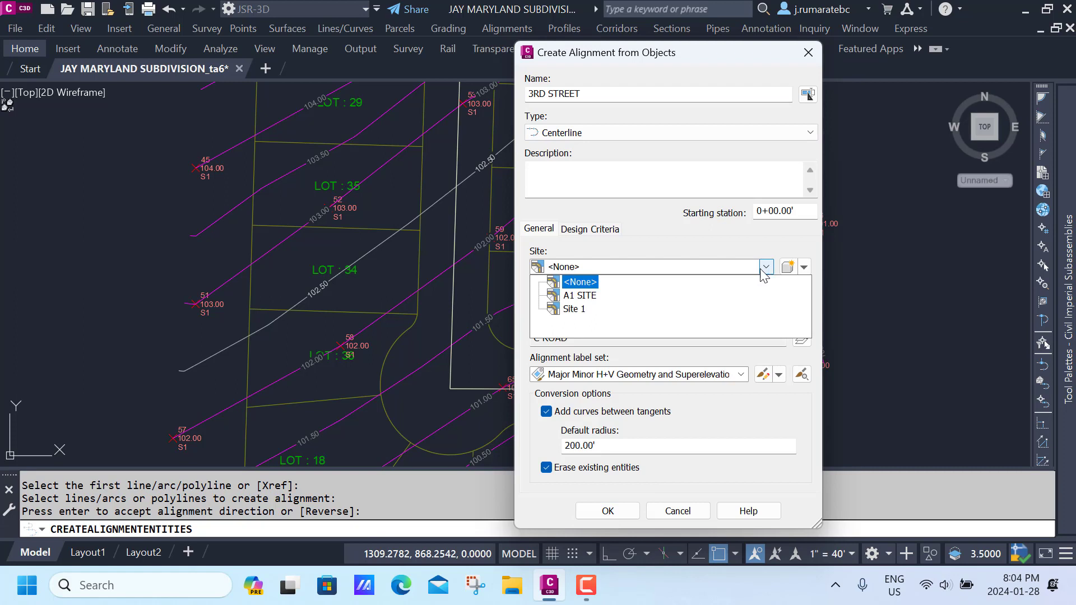
{"action": "left_click", "coordinate": [583, 295]}
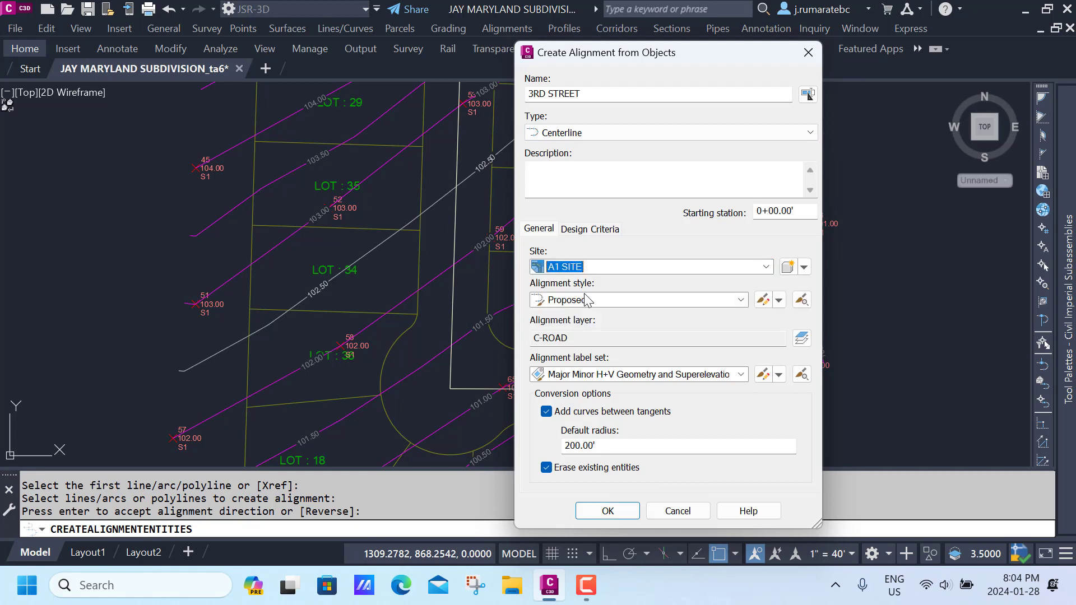
{"action": "left_click", "coordinate": [610, 510]}
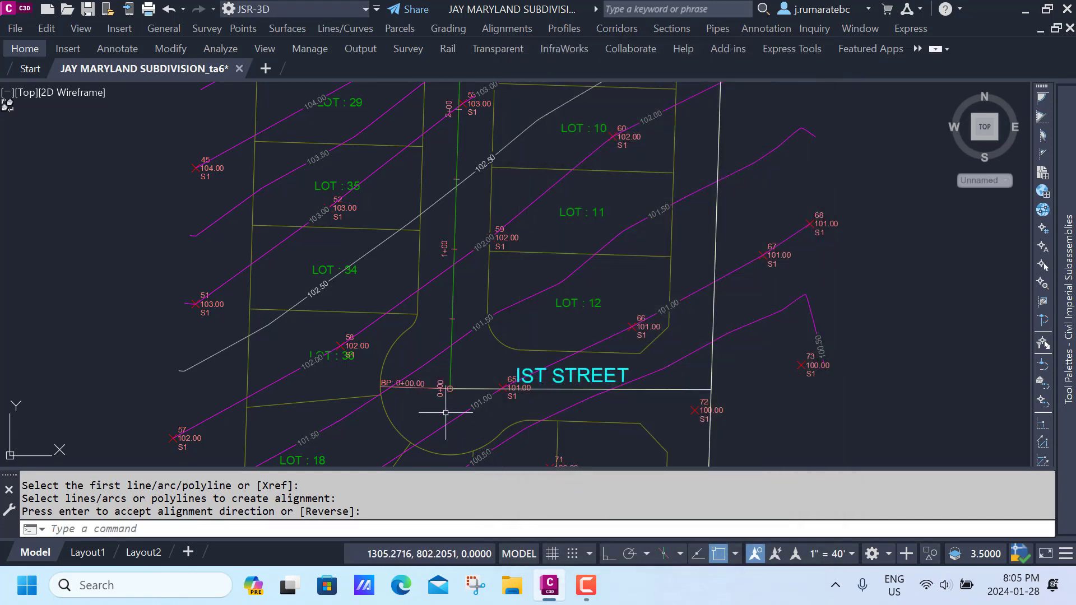
Step: Examine the station labels along the 3RD STREET alignment from its beginning to its end point in the cul-de-sac
{"action": "scroll", "coordinate": [446, 409], "scroll_direction": "down", "scroll_amount": 4}
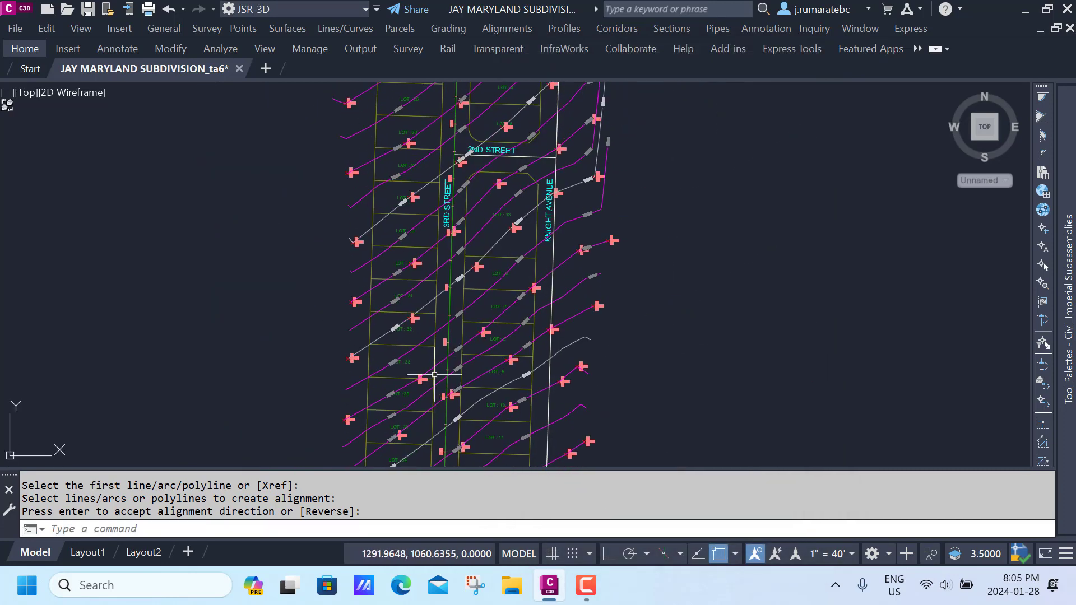
{"action": "scroll", "coordinate": [446, 231], "scroll_direction": "up", "scroll_amount": 4}
{"action": "scroll", "coordinate": [445, 231], "scroll_direction": "down", "scroll_amount": 4}
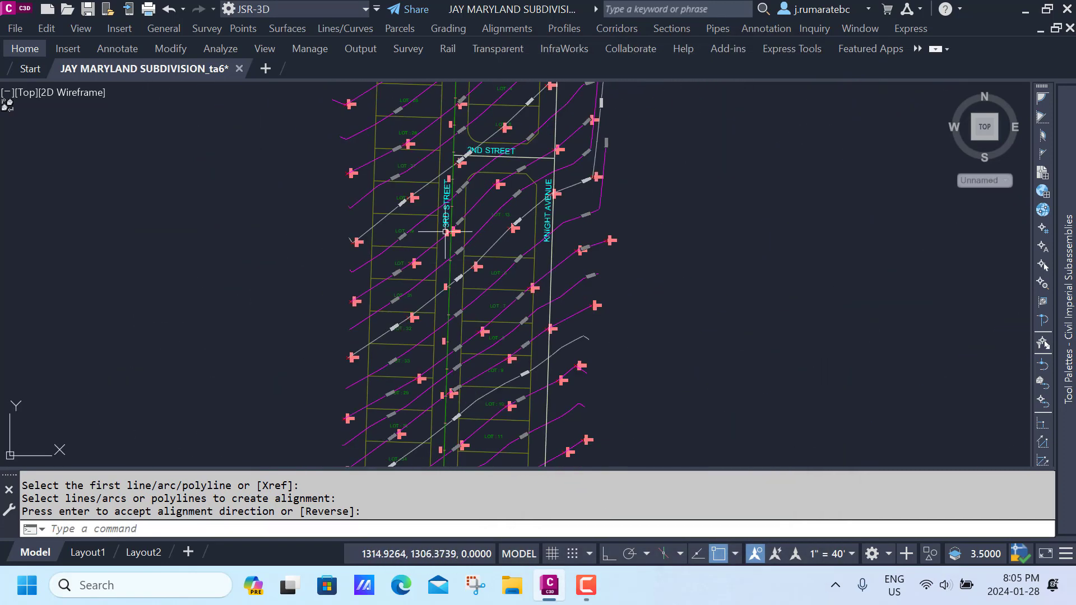
{"action": "middle_click_drag", "start_coordinate": [445, 207], "coordinate": [447, 348]}
{"action": "middle_click_drag", "start_coordinate": [449, 184], "coordinate": [454, 250]}
{"action": "scroll", "coordinate": [457, 220], "scroll_direction": "up", "scroll_amount": 4}
{"action": "scroll", "coordinate": [440, 156], "scroll_direction": "up", "scroll_amount": 4}
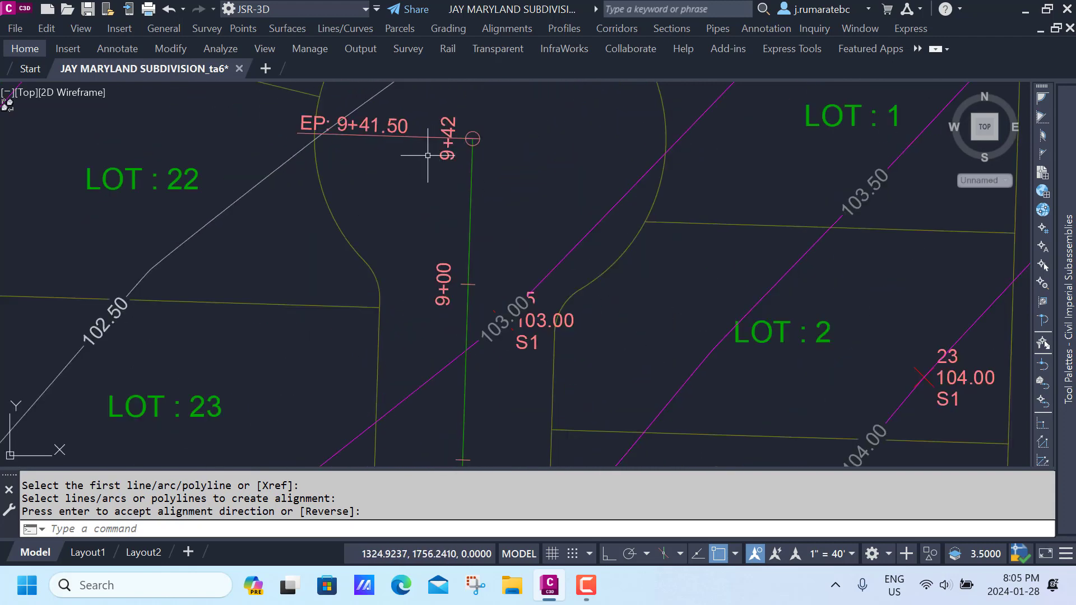
{"action": "middle_click_drag", "start_coordinate": [428, 155], "coordinate": [422, 238]}
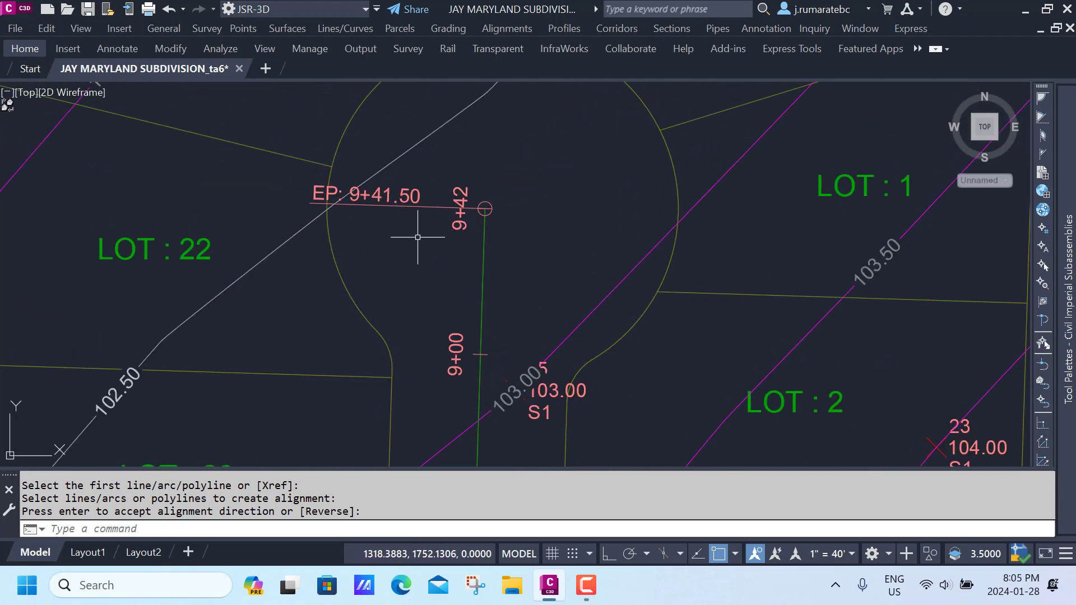
{"action": "scroll", "coordinate": [406, 234], "scroll_direction": "down", "scroll_amount": 6}
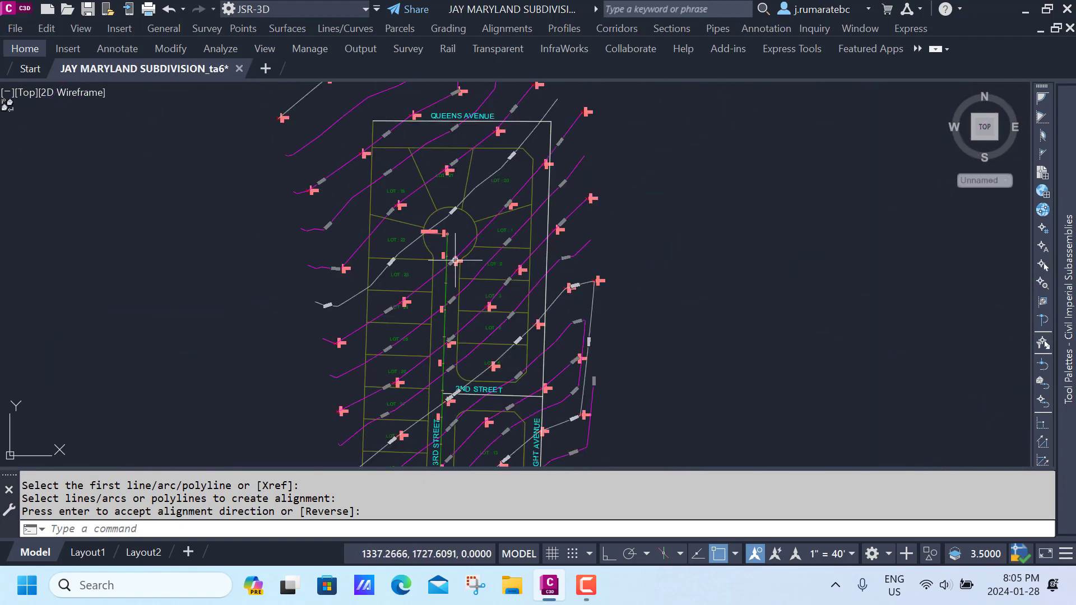
Step: Start an alignment from the KNIGHT AVENUE centerline, picking the line beside LOT 14 and accepting its direction
{"action": "scroll", "coordinate": [521, 327], "scroll_direction": "up", "scroll_amount": 1}
{"action": "mouse_move", "coordinate": [522, 327]}
{"action": "middle_mouse_down"}
{"action": "mouse_move", "coordinate": [502, 225]}
{"action": "mouse_move", "coordinate": [501, 210]}
{"action": "mouse_move", "coordinate": [508, 256]}
{"action": "mouse_move", "coordinate": [507, 183]}
{"action": "middle_mouse_up"}
{"action": "middle_click_drag", "start_coordinate": [507, 287], "coordinate": [491, 186]}
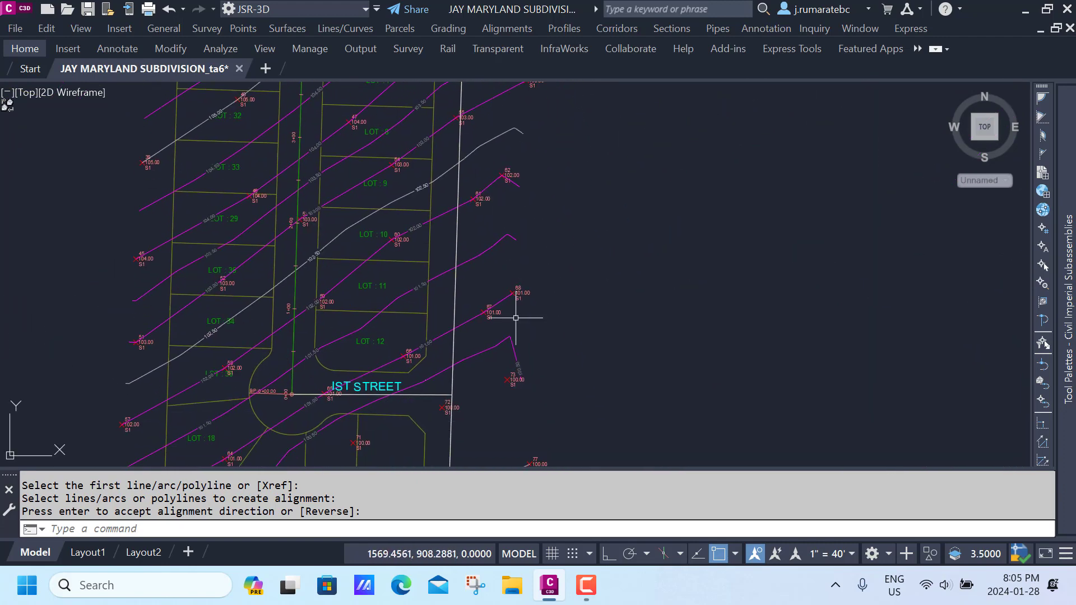
{"action": "middle_click_drag", "start_coordinate": [514, 317], "coordinate": [513, 130]}
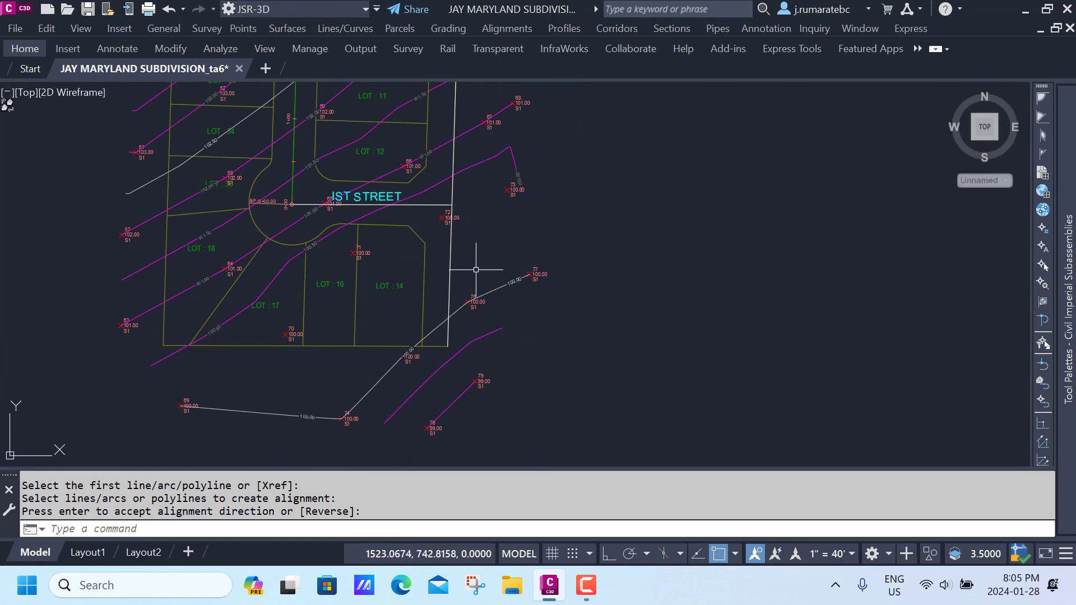
{"action": "middle_click_drag", "start_coordinate": [475, 276], "coordinate": [475, 266]}
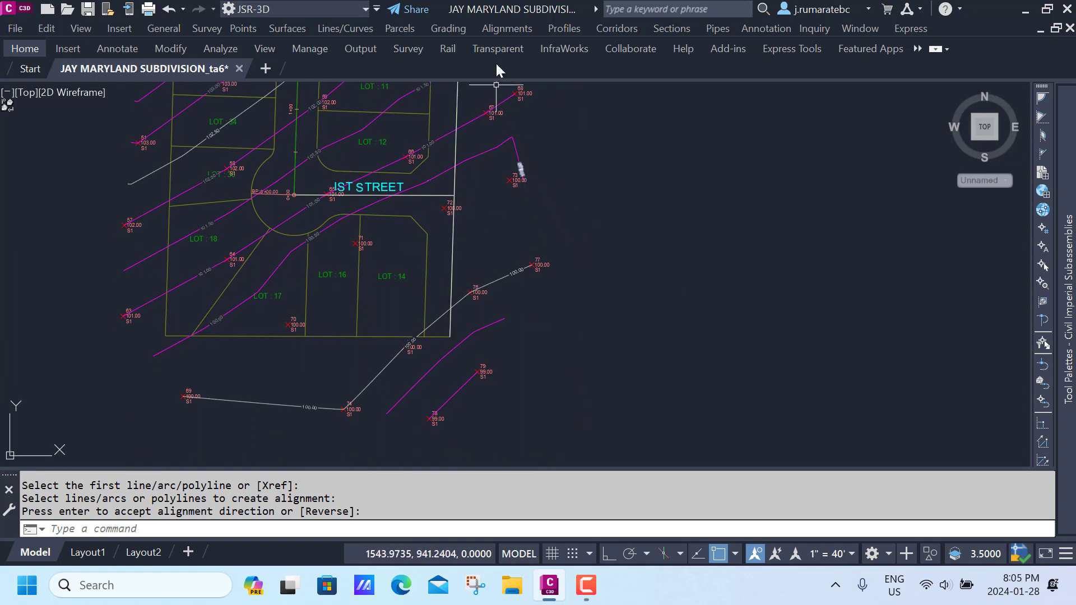
{"action": "left_click", "coordinate": [500, 28]}
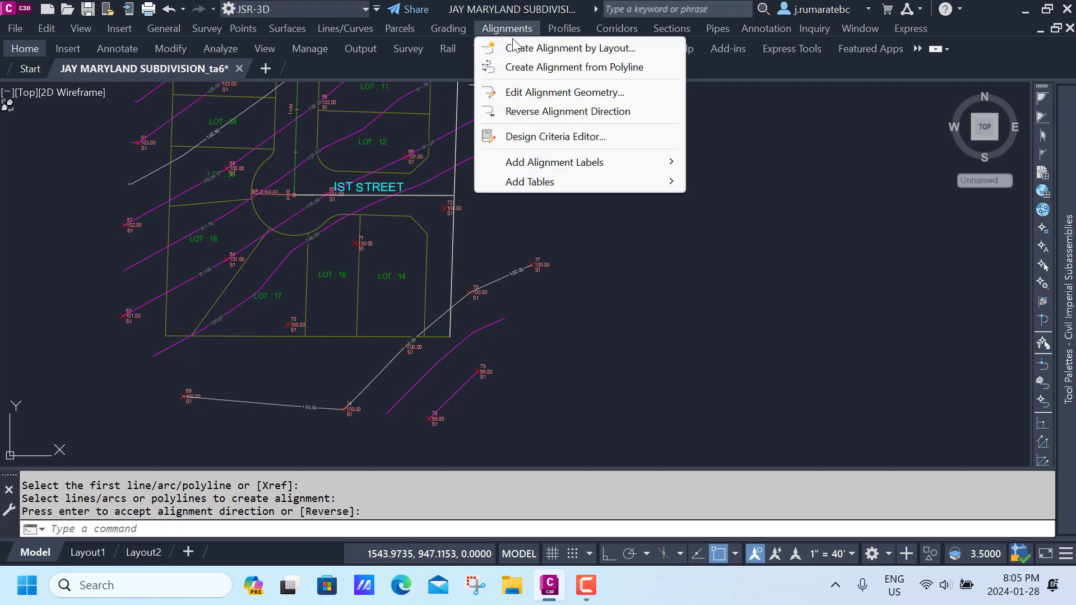
{"action": "left_click", "coordinate": [523, 68]}
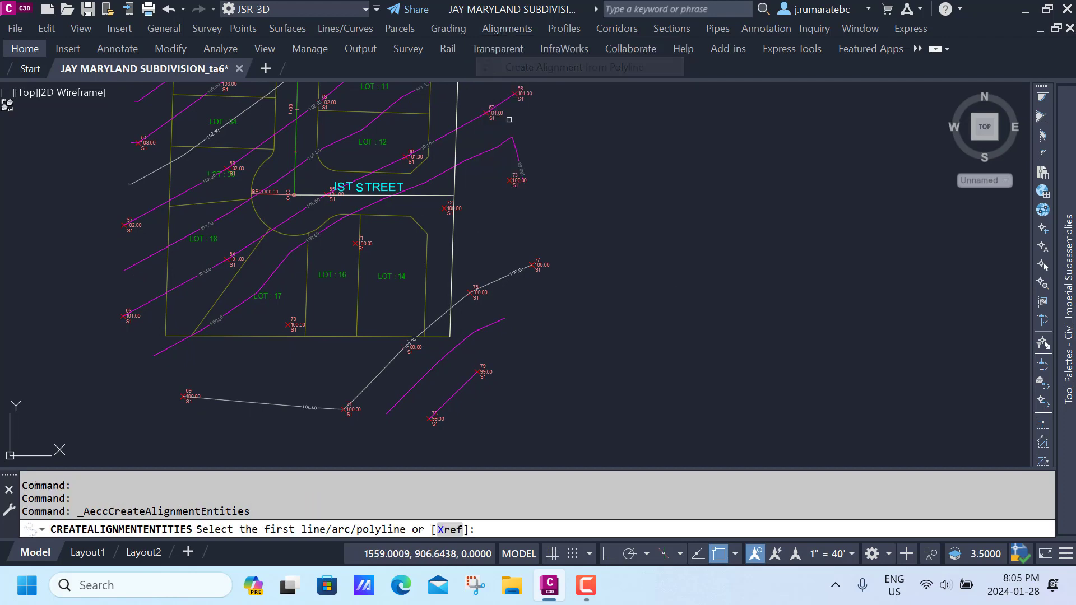
{"action": "left_click", "coordinate": [452, 291]}
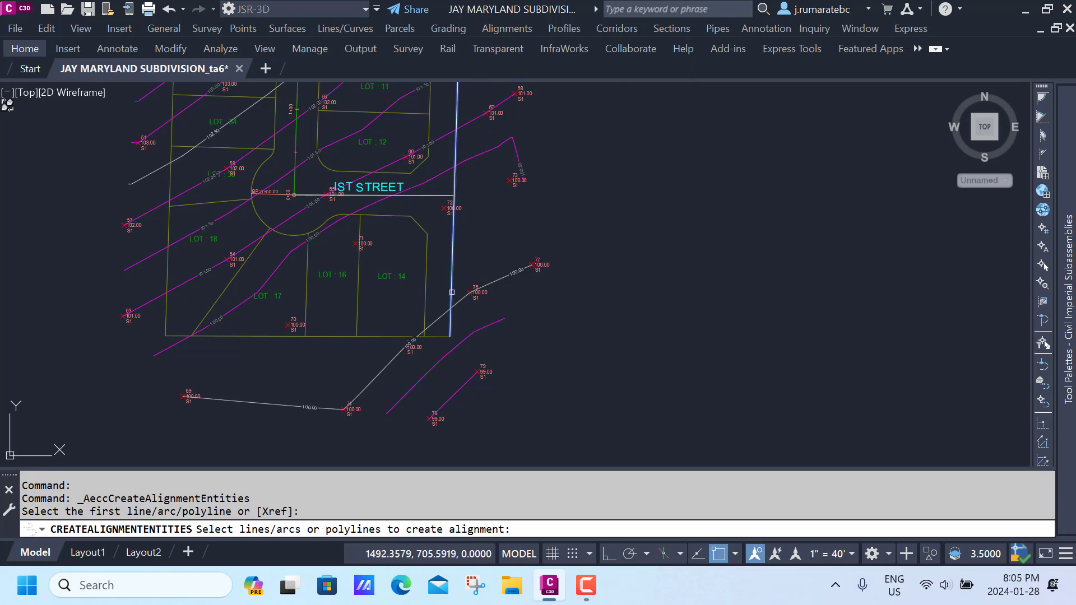
{"action": "key", "text": "Return"}
{"action": "right_click", "coordinate": [453, 292]}
{"action": "left_click", "coordinate": [482, 304]}
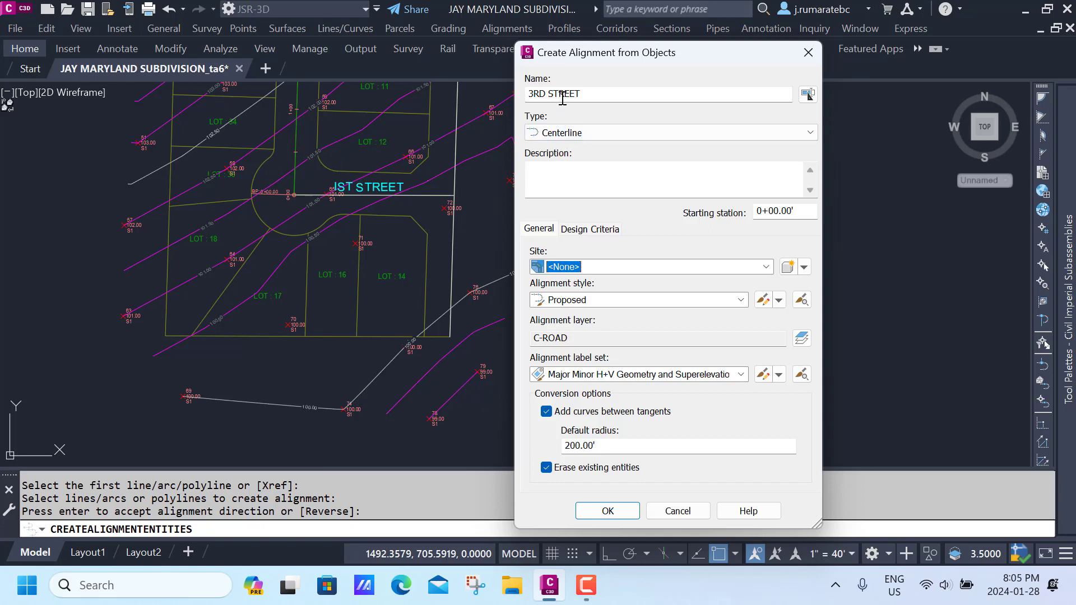
Step: Name the centerline alignment KNIGHT AVENUE, assign it to A1 SITE, and create it
{"action": "triple_click", "coordinate": [562, 98]}
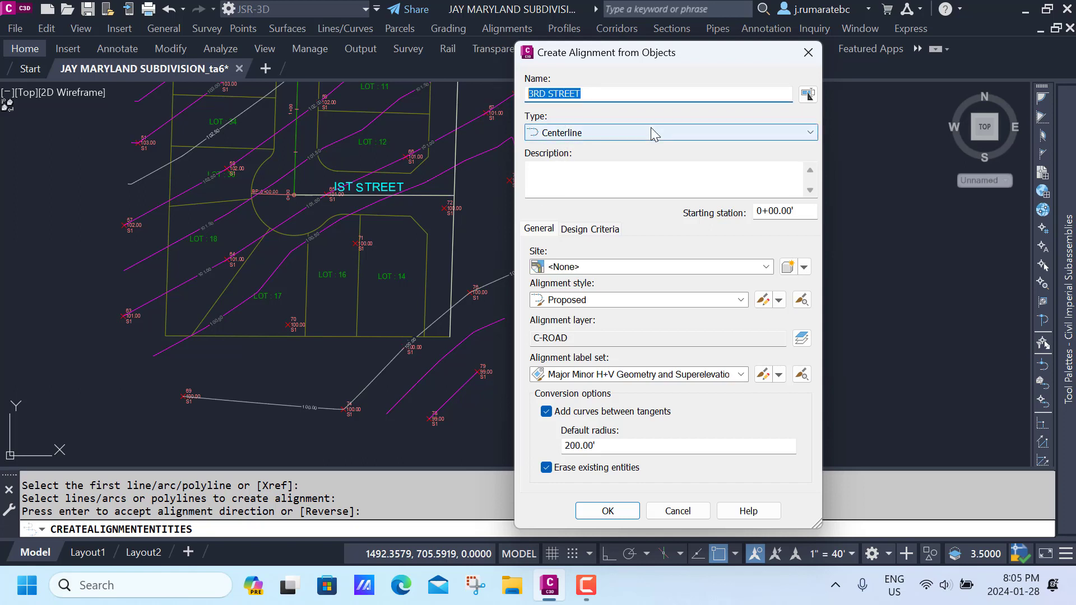
{"action": "type", "text": "KNIGHT AVENUE"}
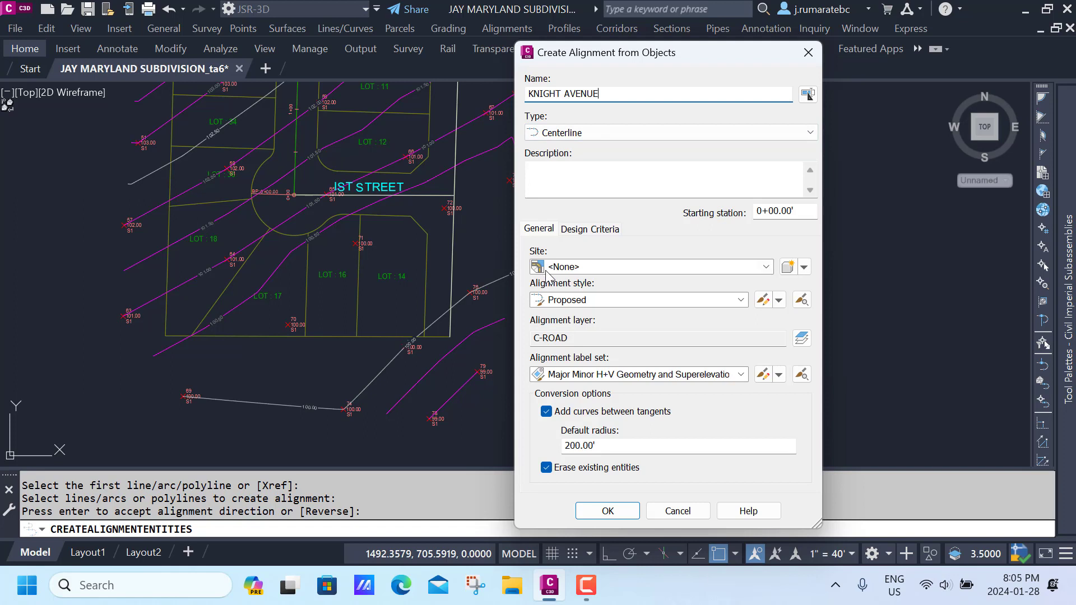
{"action": "left_click", "coordinate": [751, 268]}
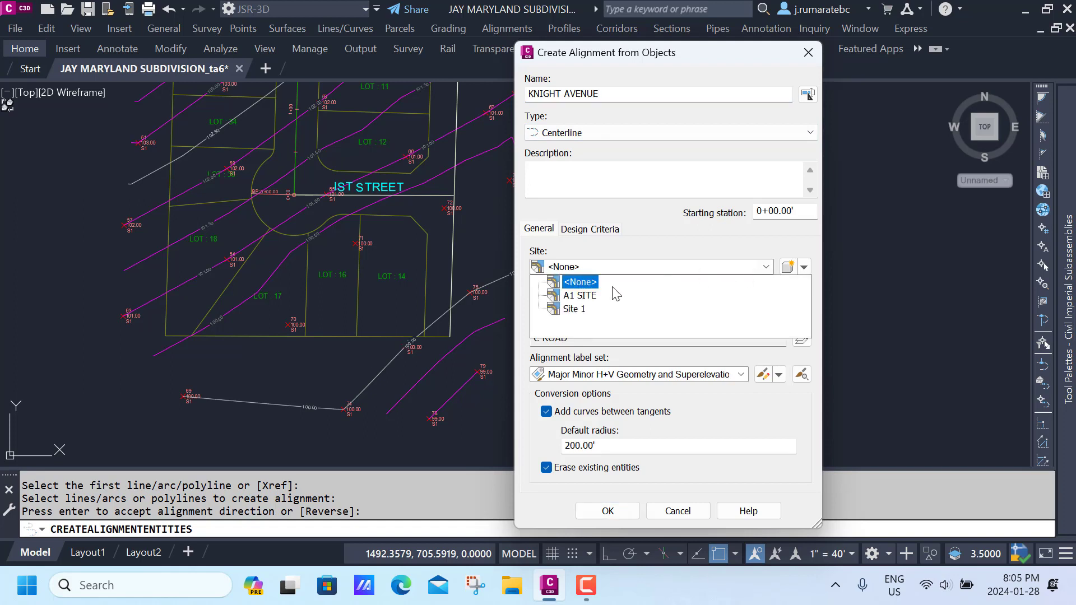
{"action": "left_click", "coordinate": [579, 296]}
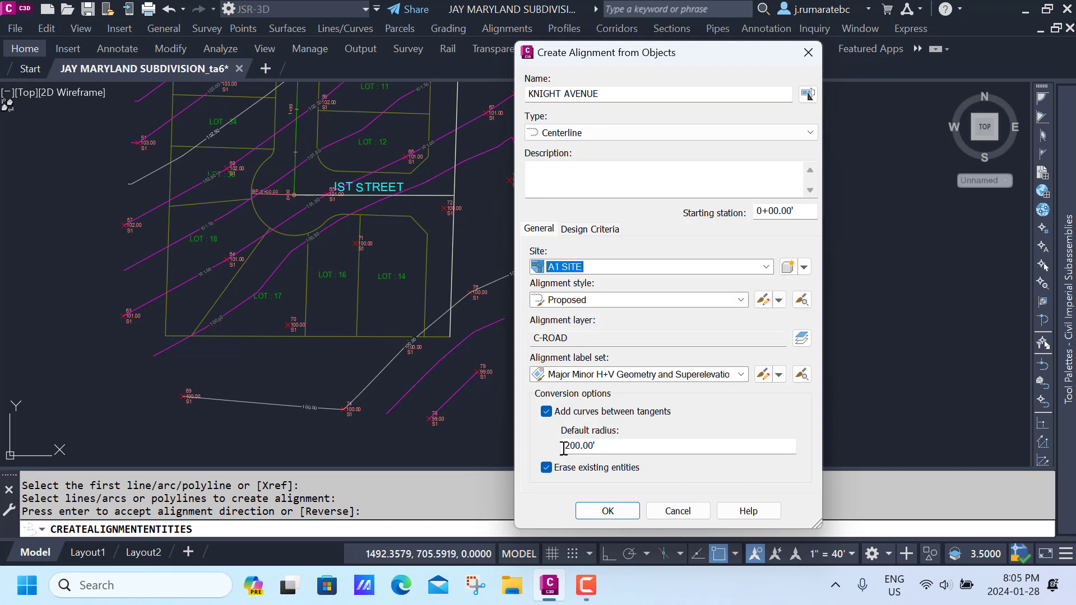
{"action": "left_click", "coordinate": [589, 511]}
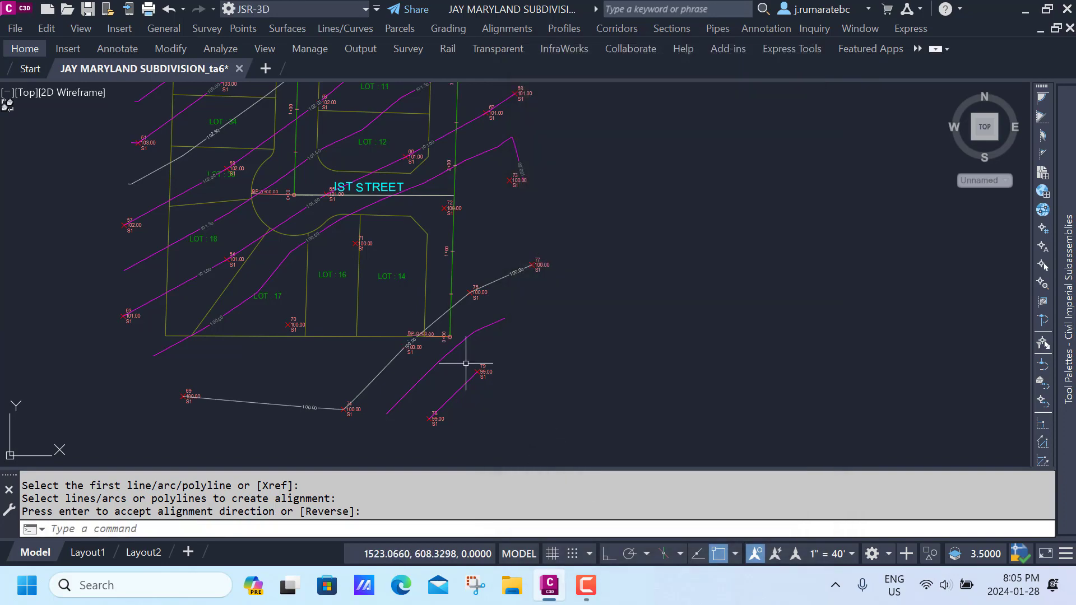
Step: Examine the KNIGHT AVENUE alignment's stationing from its beginning to its end point at QUEENS AVENUE
{"action": "scroll", "coordinate": [449, 333], "scroll_direction": "up", "scroll_amount": 3}
{"action": "scroll", "coordinate": [449, 334], "scroll_direction": "down", "scroll_amount": 4}
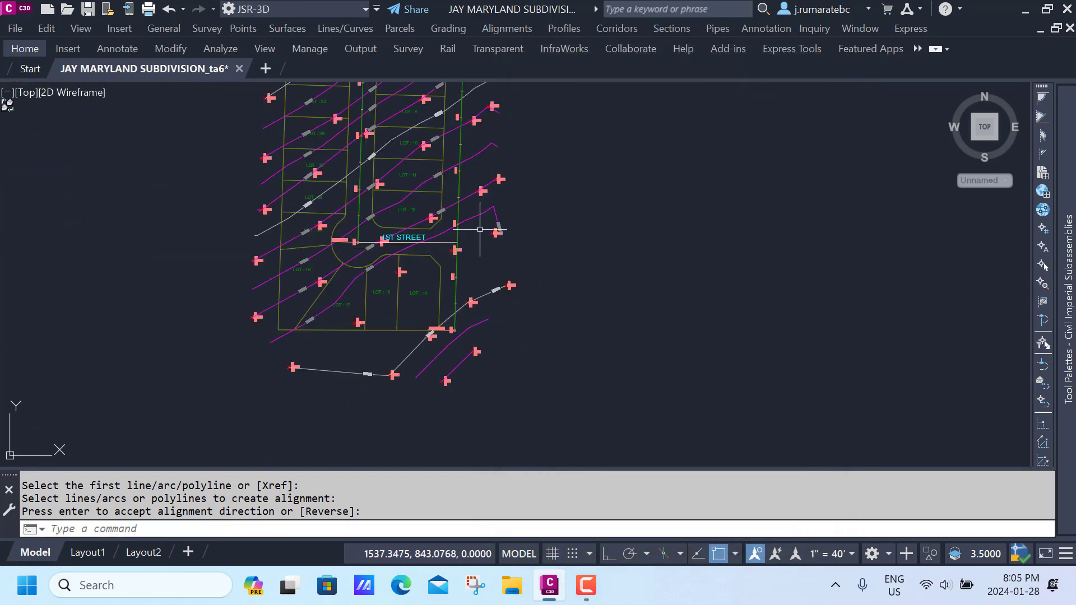
{"action": "middle_click_drag", "start_coordinate": [478, 228], "coordinate": [486, 372]}
{"action": "middle_click_drag", "start_coordinate": [473, 196], "coordinate": [480, 351]}
{"action": "scroll", "coordinate": [471, 205], "scroll_direction": "up", "scroll_amount": 2}
{"action": "scroll", "coordinate": [472, 205], "scroll_direction": "down", "scroll_amount": 3}
{"action": "scroll", "coordinate": [482, 354], "scroll_direction": "up", "scroll_amount": 4}
{"action": "scroll", "coordinate": [454, 355], "scroll_direction": "down", "scroll_amount": 4}
{"action": "scroll", "coordinate": [476, 314], "scroll_direction": "up", "scroll_amount": 6}
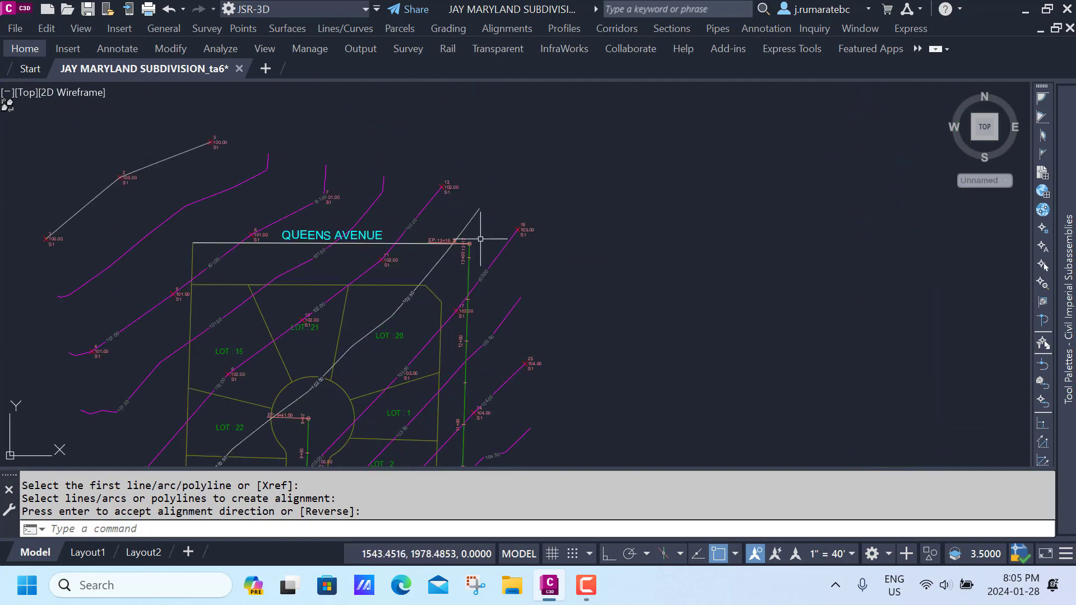
{"action": "mouse_move", "coordinate": [473, 282]}
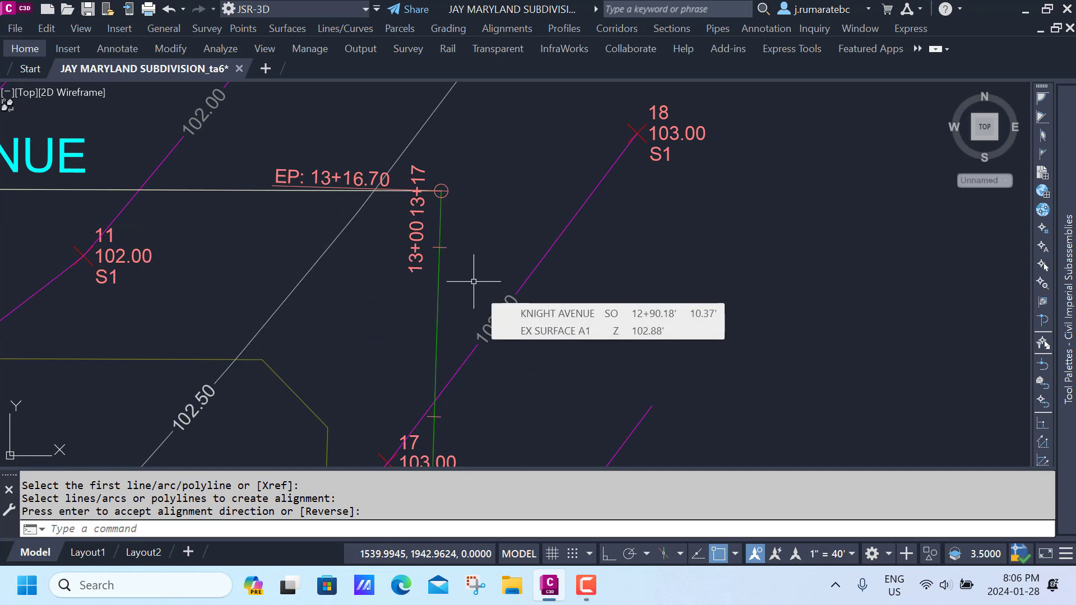
{"action": "mouse_move", "coordinate": [497, 242]}
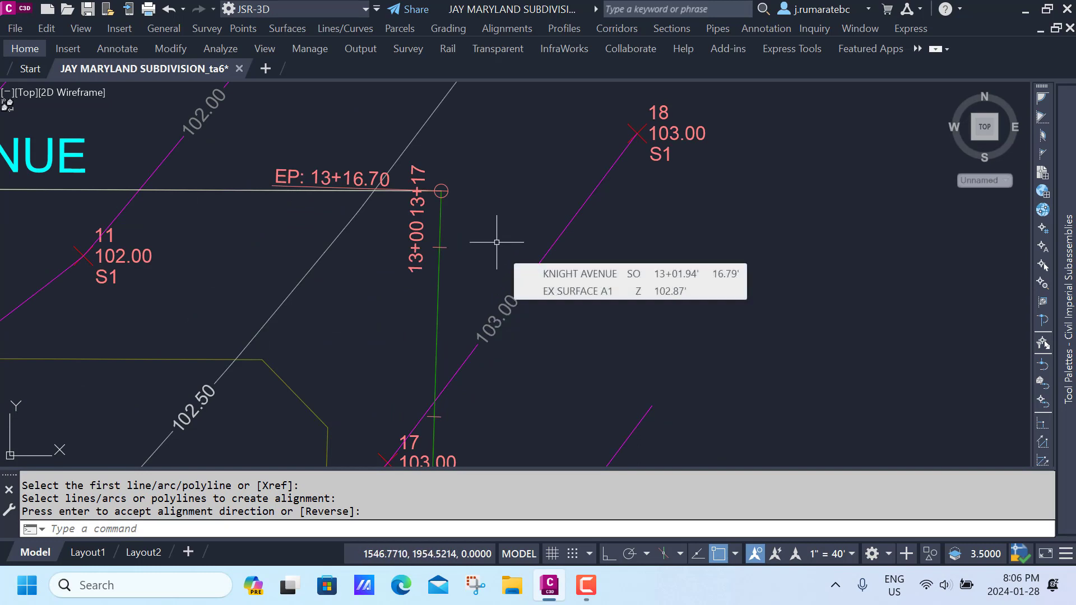
{"action": "scroll", "coordinate": [496, 242], "scroll_direction": "down", "scroll_amount": 5}
{"action": "middle_click_drag", "start_coordinate": [421, 255], "coordinate": [523, 209]}
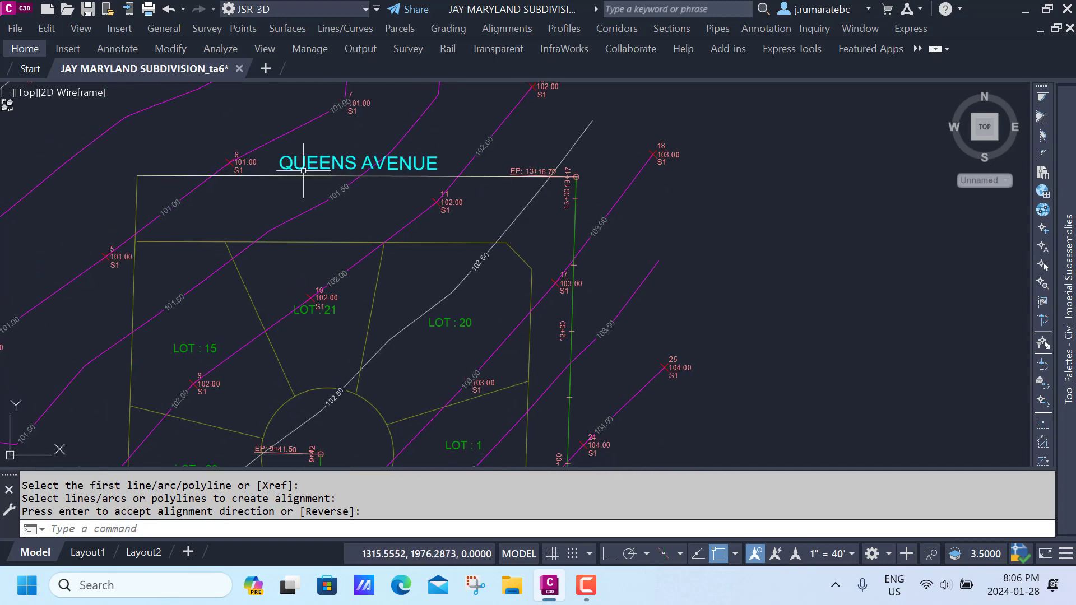
{"action": "middle_click_drag", "start_coordinate": [377, 274], "coordinate": [351, 276]}
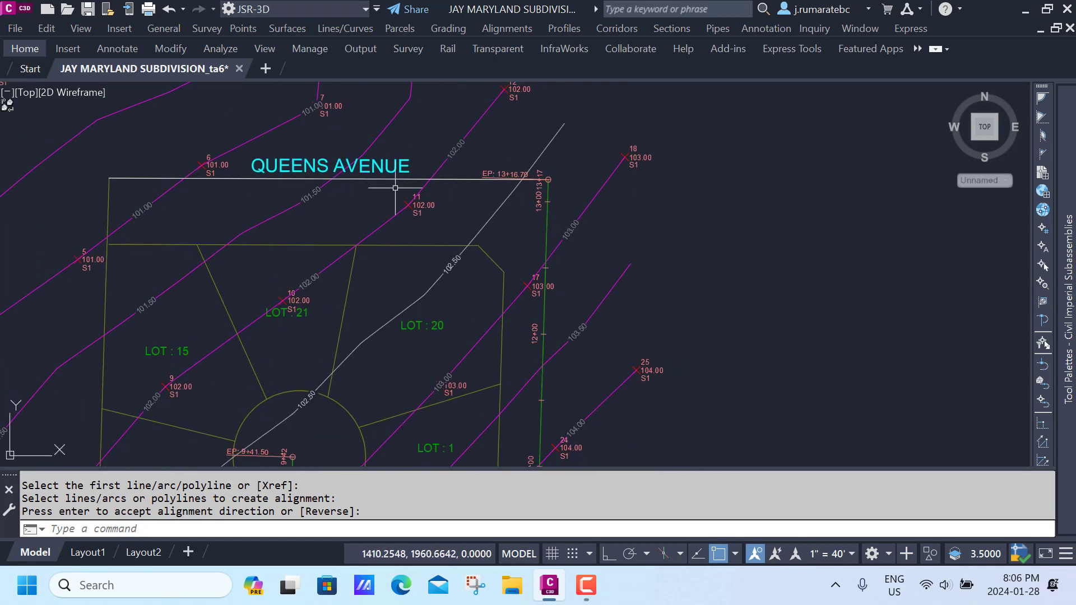
Step: Start an alignment from the QUEENS AVENUE centerline, picking its street line and accepting the proposed direction
{"action": "left_click", "coordinate": [497, 31]}
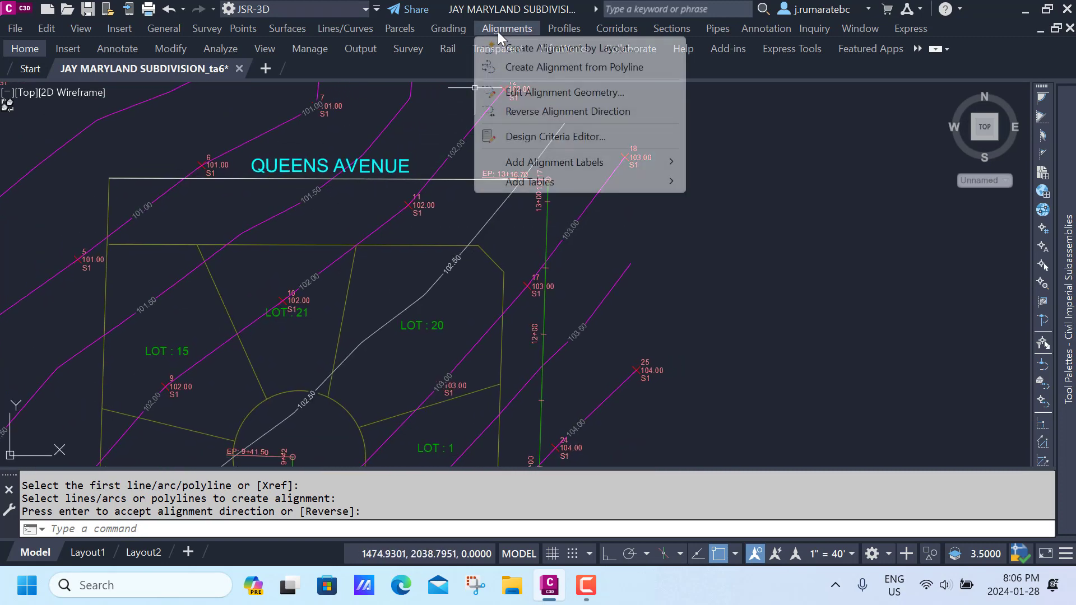
{"action": "left_click", "coordinate": [525, 68]}
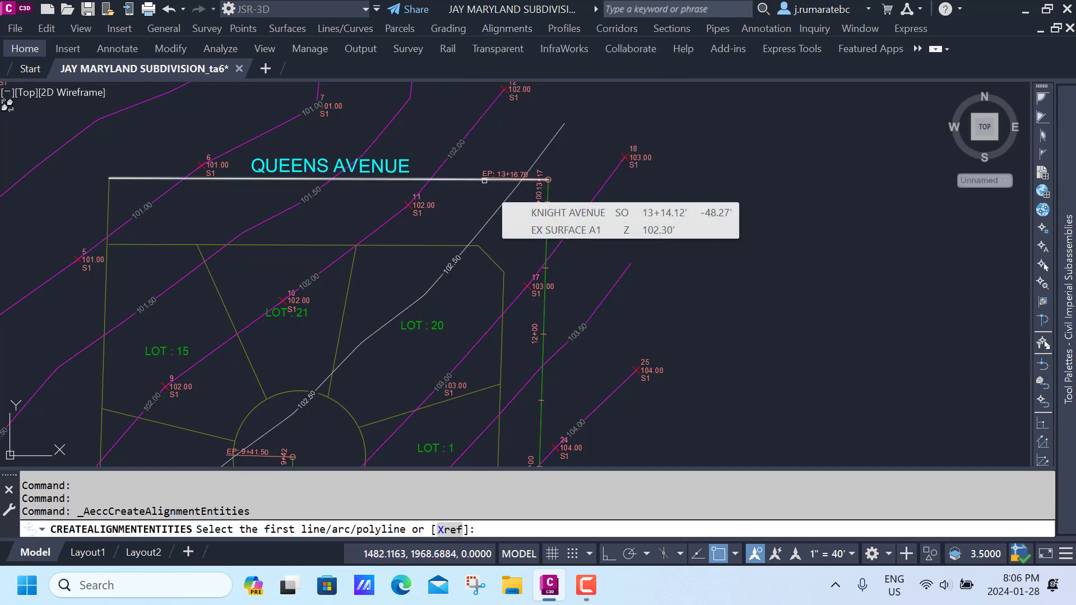
{"action": "left_click", "coordinate": [484, 180]}
{"action": "right_click", "coordinate": [484, 179]}
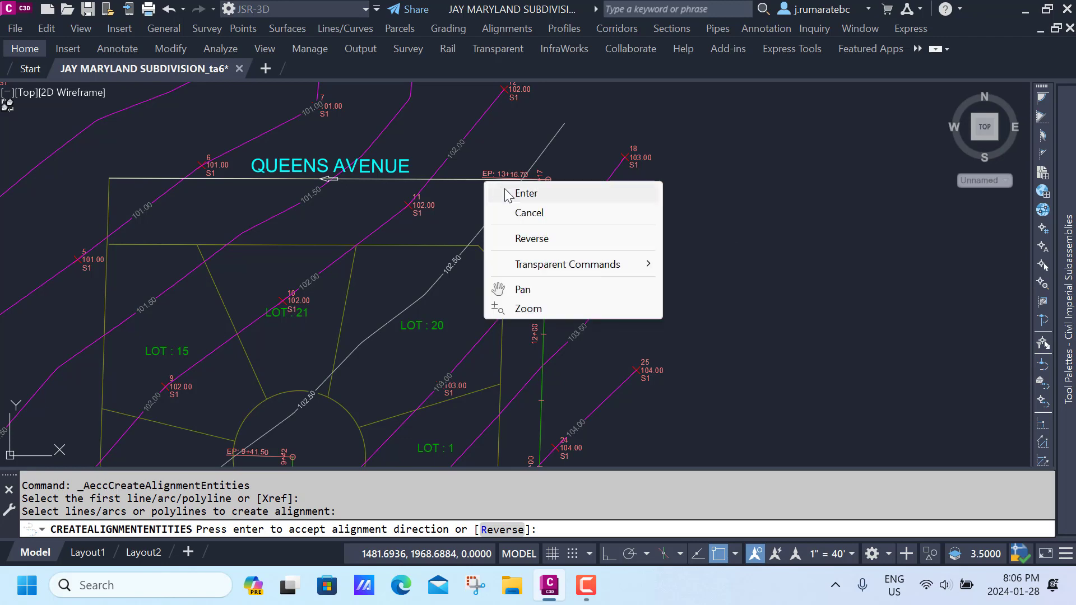
{"action": "left_click", "coordinate": [518, 191]}
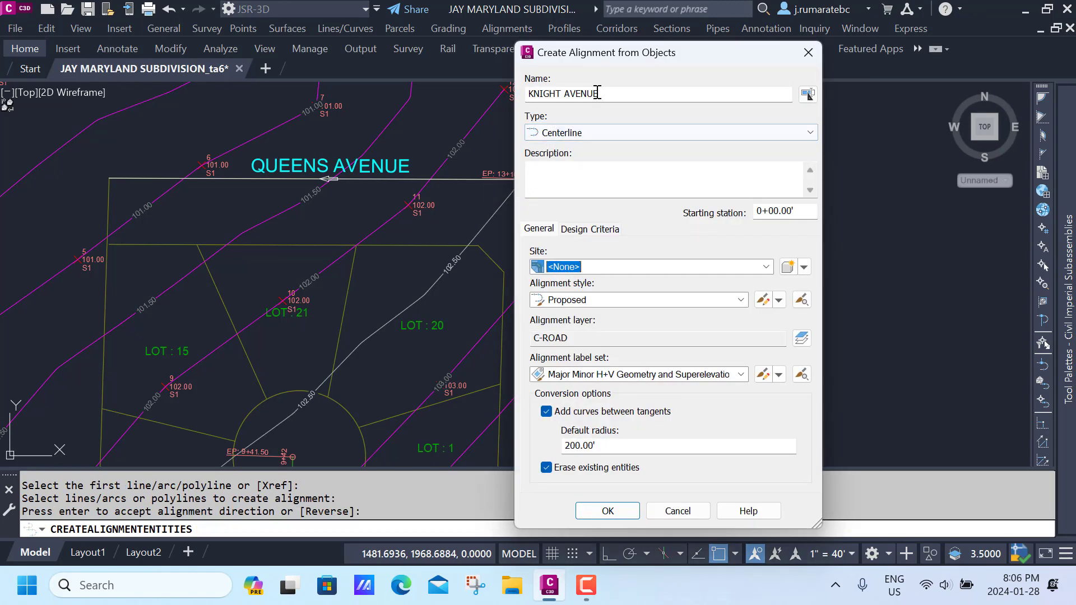
Step: Name the centerline alignment QUEENS AVENUE, assign it to A1 SITE, and create it
{"action": "double_click", "coordinate": [563, 93]}
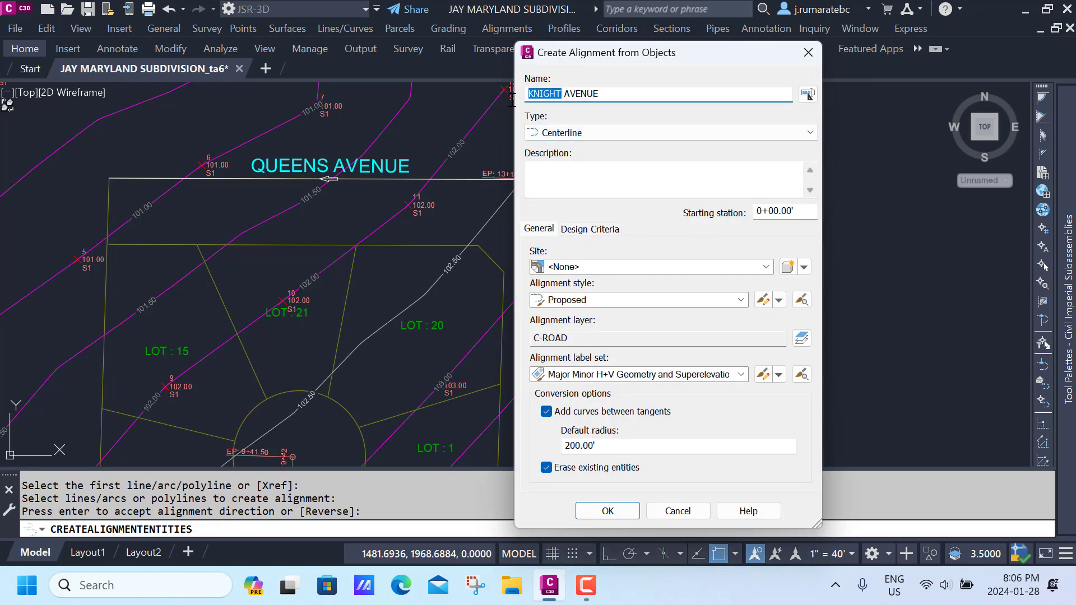
{"action": "type", "text": "QUEENS"}
{"action": "left_click", "coordinate": [583, 268]}
{"action": "left_click", "coordinate": [584, 293]}
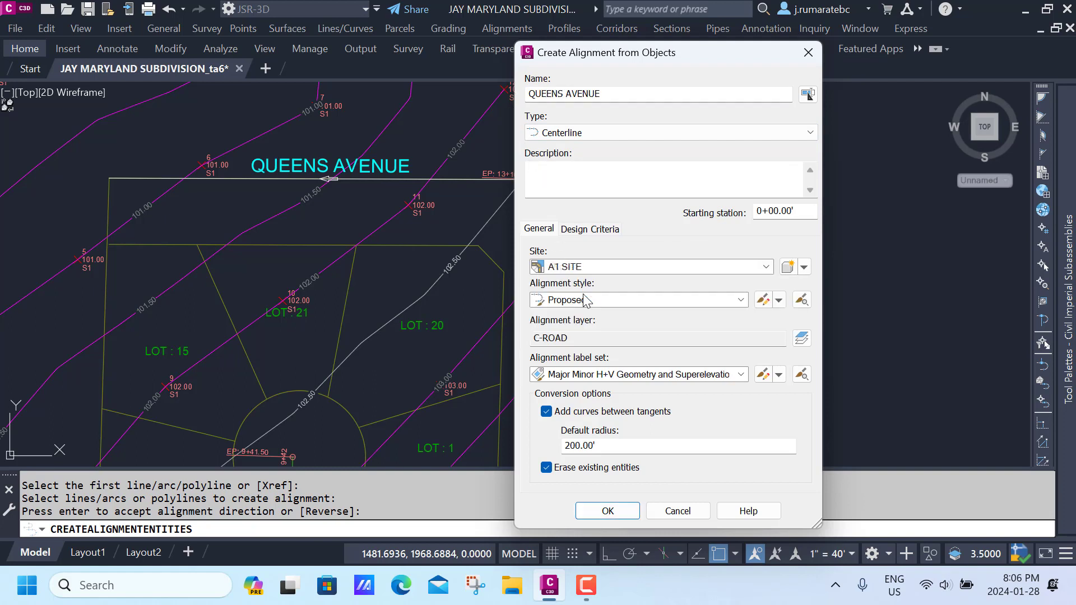
{"action": "left_click", "coordinate": [605, 511]}
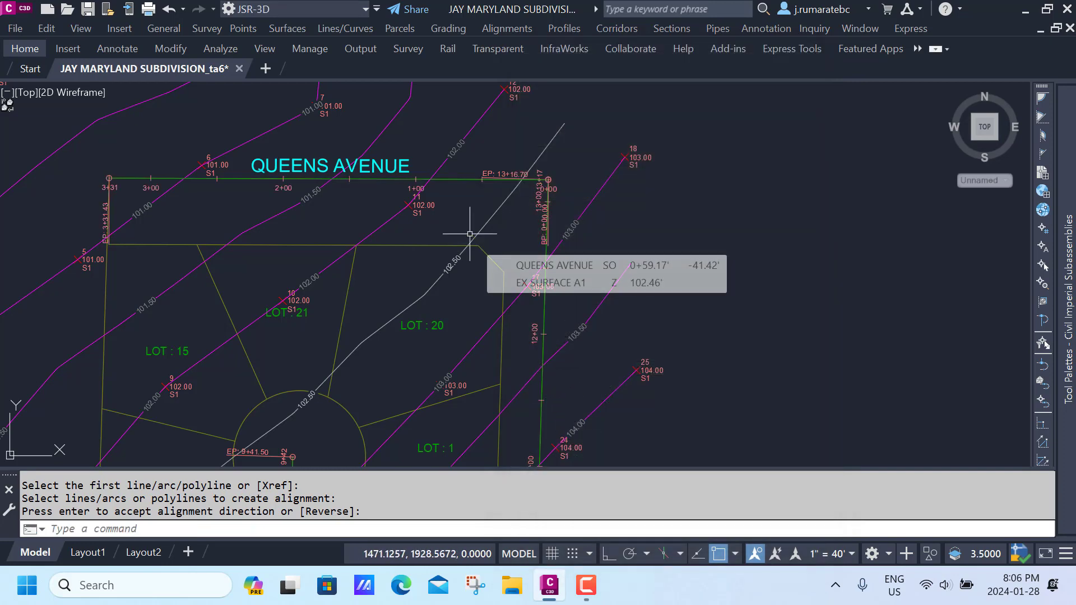
Step: Examine the station labels along the QUEENS AVENUE alignment up to its end point
{"action": "scroll", "coordinate": [541, 171], "scroll_direction": "up", "scroll_amount": 2}
{"action": "scroll", "coordinate": [542, 168], "scroll_direction": "down", "scroll_amount": 2}
{"action": "mouse_move", "coordinate": [362, 179]}
{"action": "middle_mouse_down"}
{"action": "mouse_move", "coordinate": [430, 197]}
{"action": "mouse_move", "coordinate": [497, 193]}
{"action": "middle_mouse_up"}
{"action": "scroll", "coordinate": [247, 196], "scroll_direction": "up", "scroll_amount": 5}
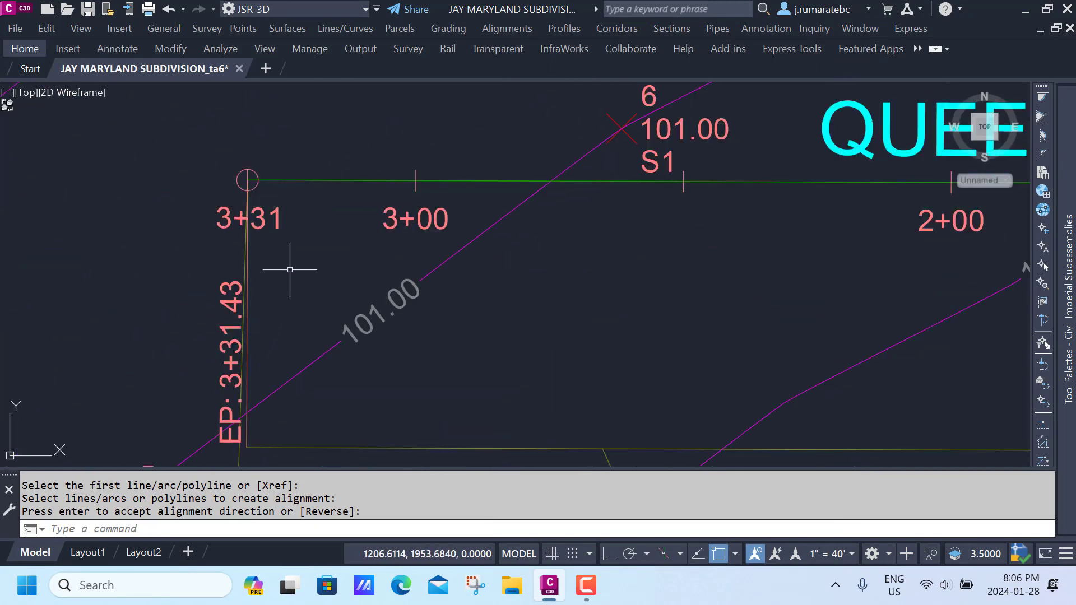
Step: Start an alignment from the IST STREET centerline between 3RD STREET and KNIGHT AVENUE, accepting its proposed direction
{"action": "scroll", "coordinate": [450, 175], "scroll_direction": "down", "scroll_amount": 10}
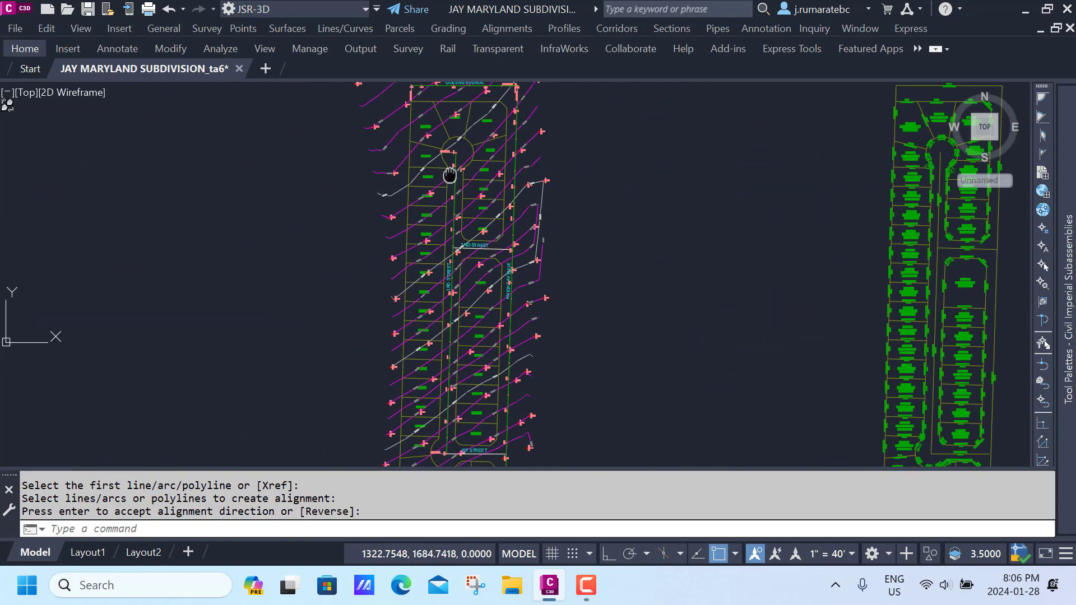
{"action": "middle_click_drag", "start_coordinate": [450, 175], "coordinate": [445, 120]}
{"action": "middle_click_drag", "start_coordinate": [452, 286], "coordinate": [457, 206]}
{"action": "scroll", "coordinate": [482, 319], "scroll_direction": "up", "scroll_amount": 6}
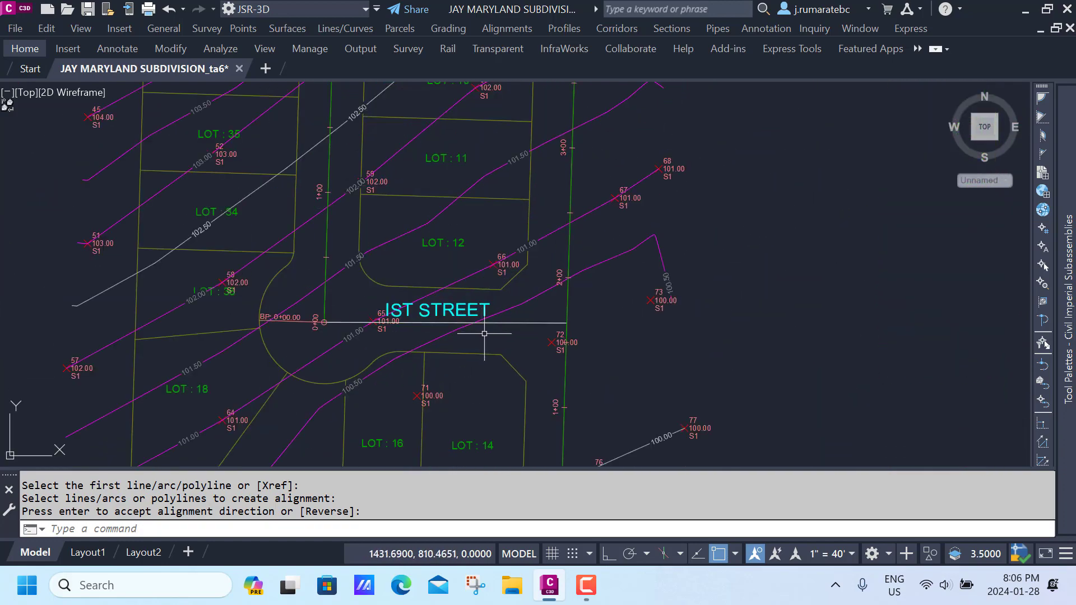
{"action": "middle_click_drag", "start_coordinate": [484, 334], "coordinate": [466, 336]}
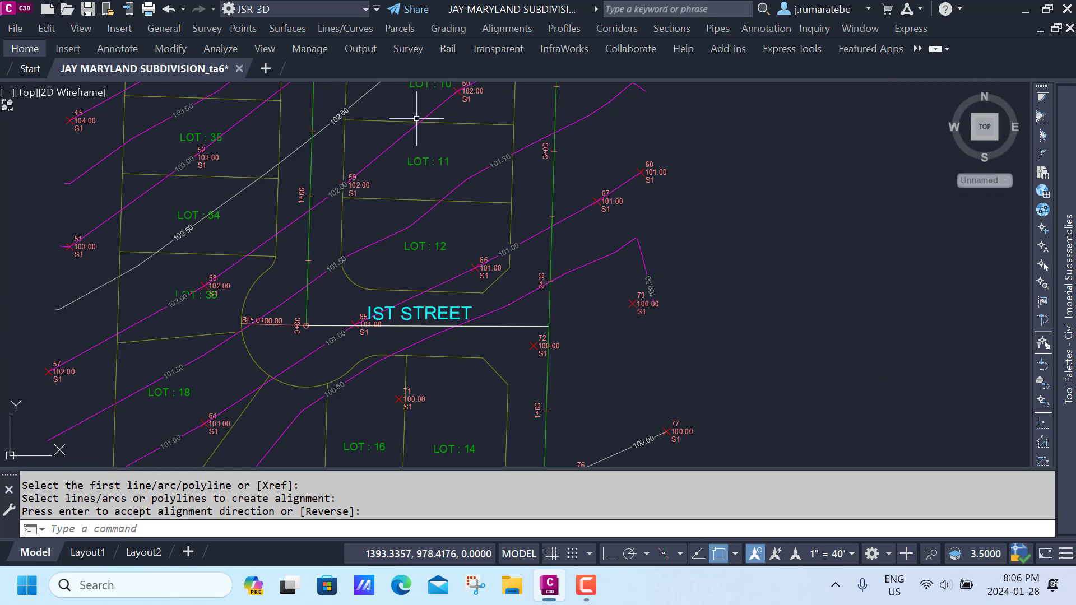
{"action": "left_click", "coordinate": [507, 29]}
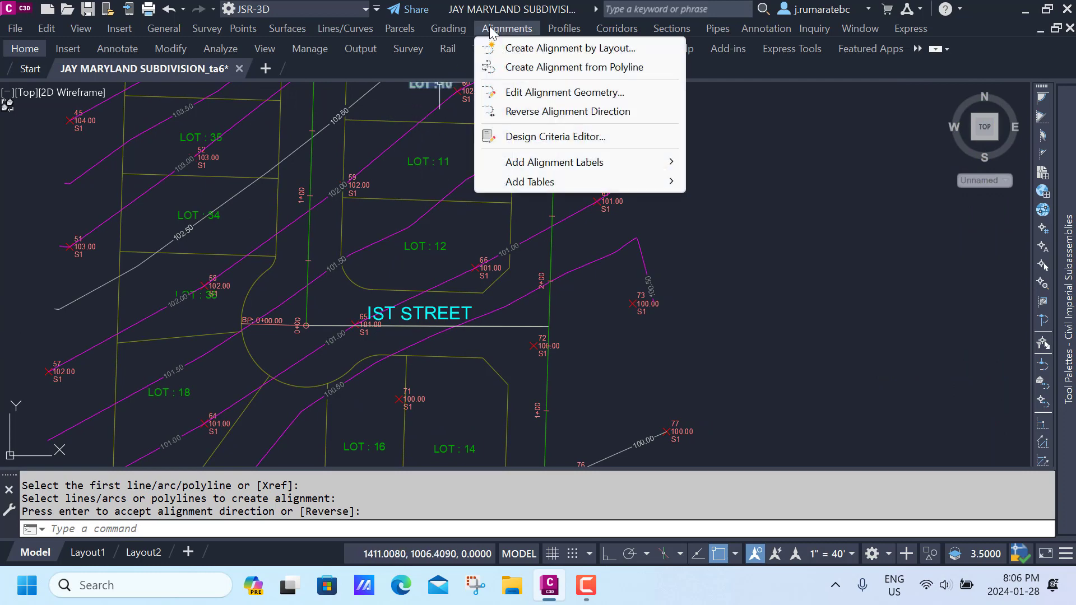
{"action": "left_click", "coordinate": [526, 67]}
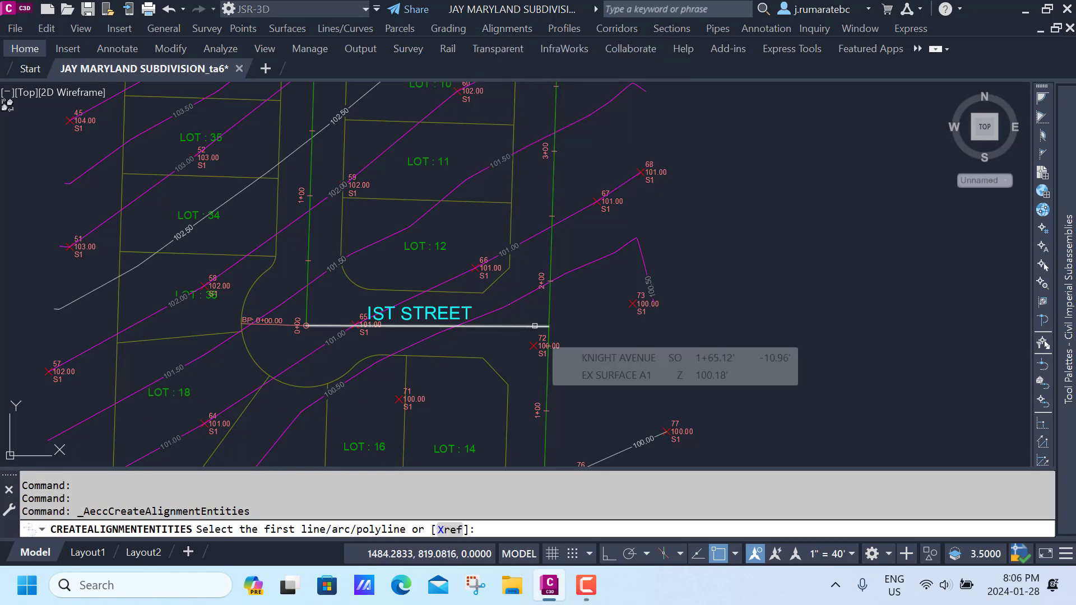
{"action": "left_click", "coordinate": [534, 325]}
{"action": "key", "text": "Return"}
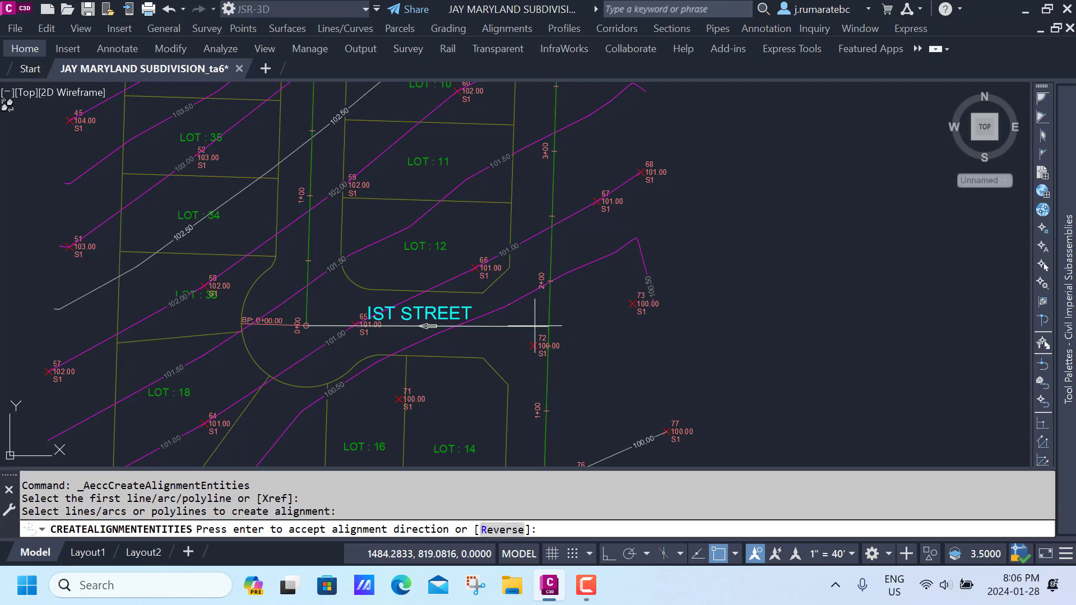
{"action": "right_click", "coordinate": [535, 326]}
{"action": "left_click", "coordinate": [550, 338]}
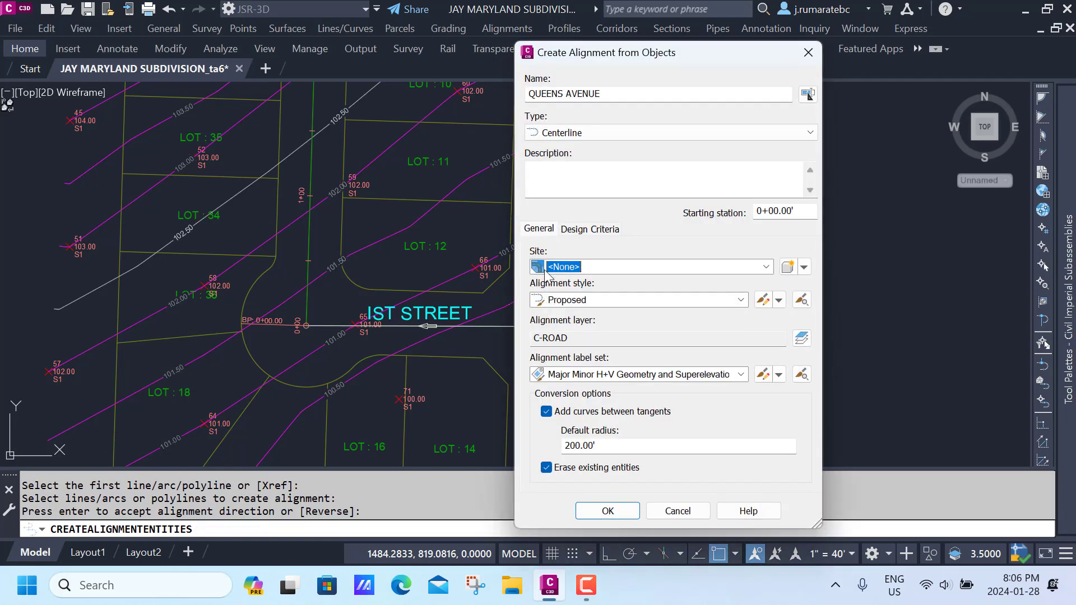
Step: Name the centerline alignment IST STREET, assign it to A1 SITE, and create it
{"action": "left_click", "coordinate": [564, 94]}
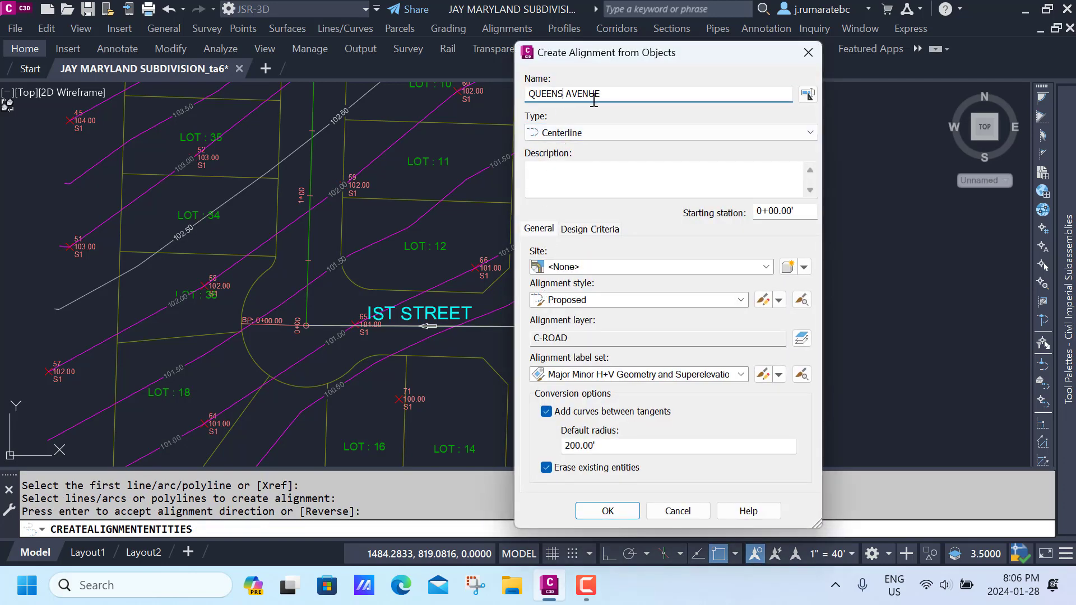
{"action": "left_click_drag", "start_coordinate": [529, 96], "coordinate": [508, 96]}
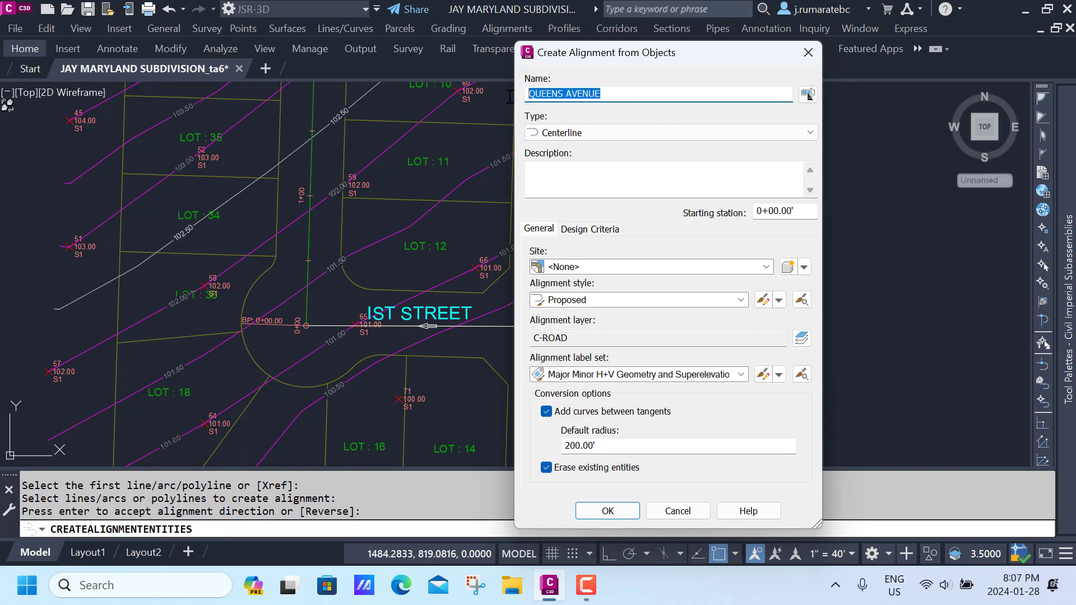
{"action": "type", "text": "IST STREET"}
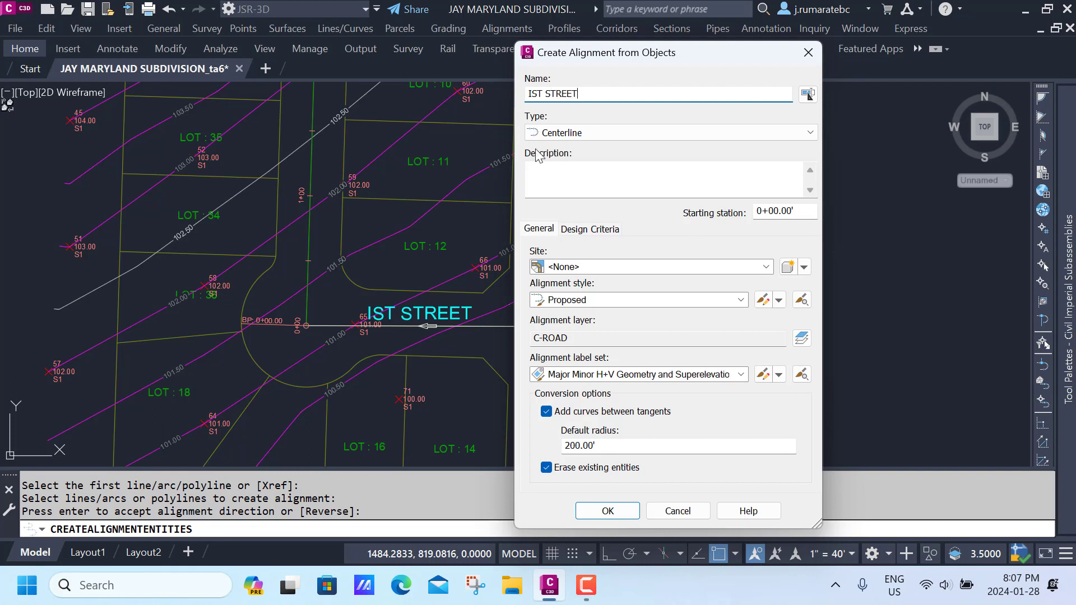
{"action": "left_click", "coordinate": [588, 268]}
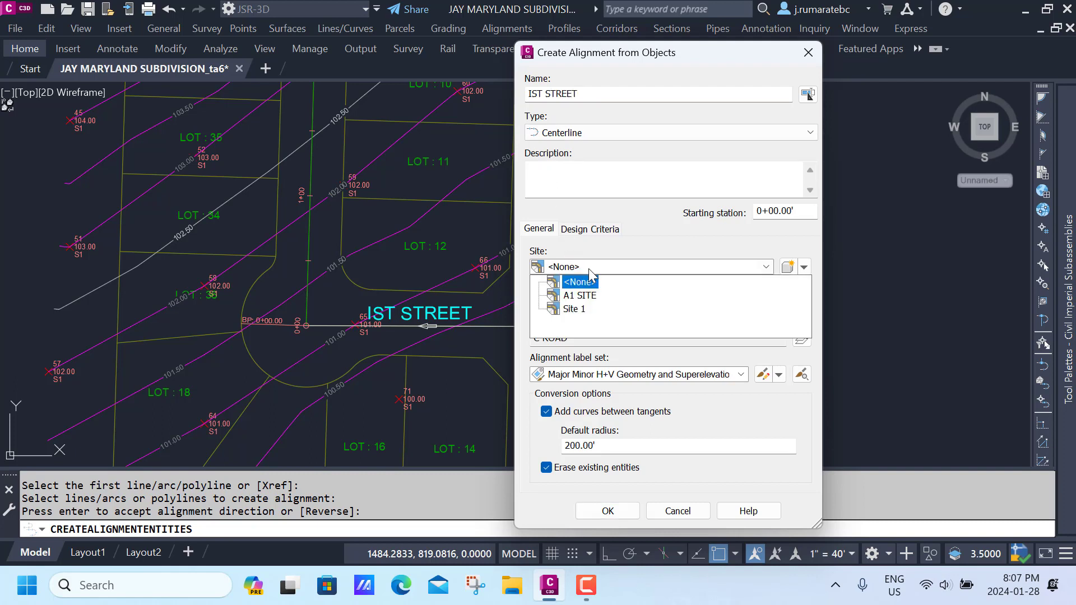
{"action": "left_click", "coordinate": [579, 298]}
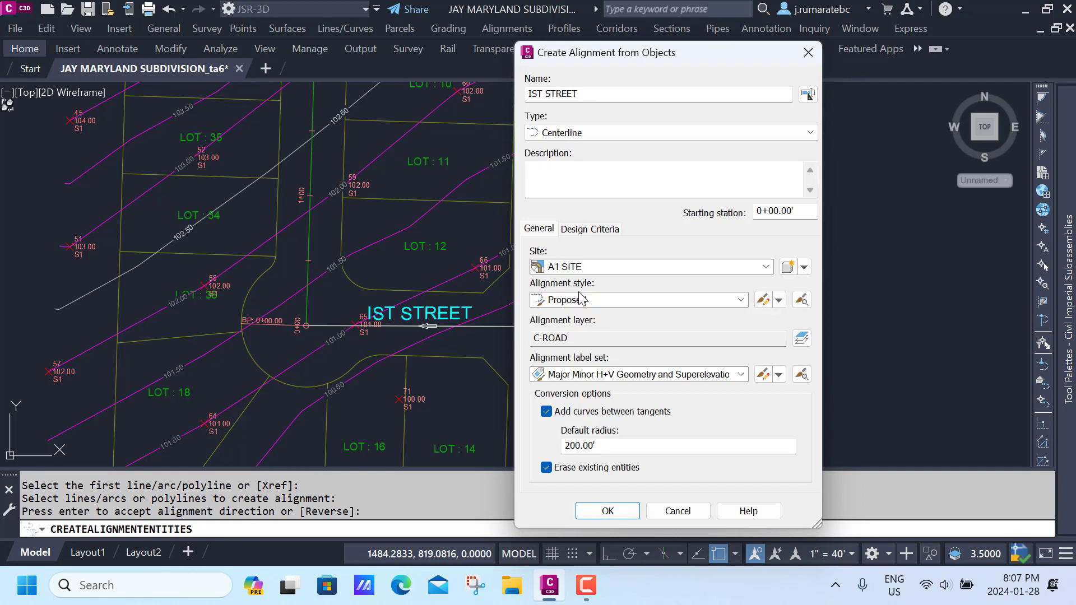
{"action": "left_click", "coordinate": [605, 511]}
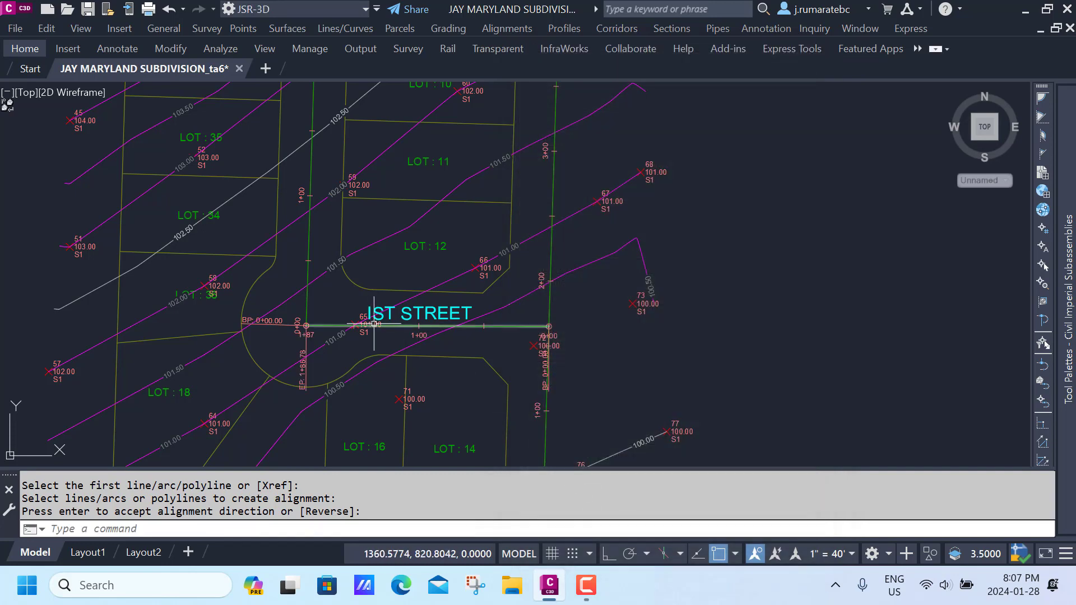
Step: Start an alignment from the 2ND STREET centerline between 3RD STREET and KNIGHT AVENUE, accepting its proposed direction
{"action": "scroll", "coordinate": [381, 322], "scroll_direction": "down", "scroll_amount": 4}
{"action": "middle_click_drag", "start_coordinate": [395, 191], "coordinate": [401, 319]}
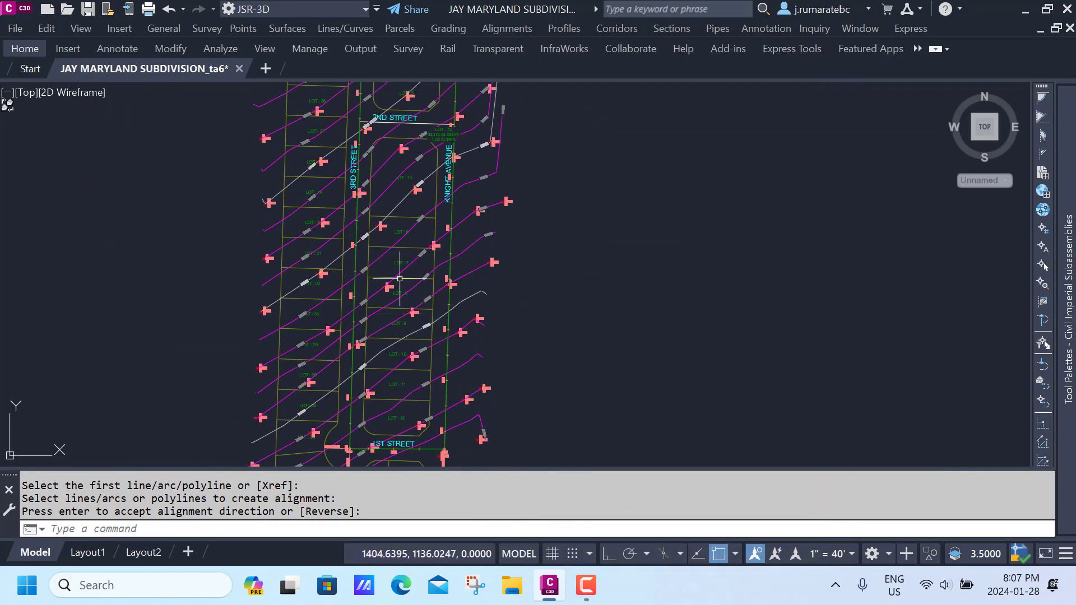
{"action": "middle_click_drag", "start_coordinate": [423, 198], "coordinate": [387, 305]}
{"action": "scroll", "coordinate": [372, 220], "scroll_direction": "up", "scroll_amount": 5}
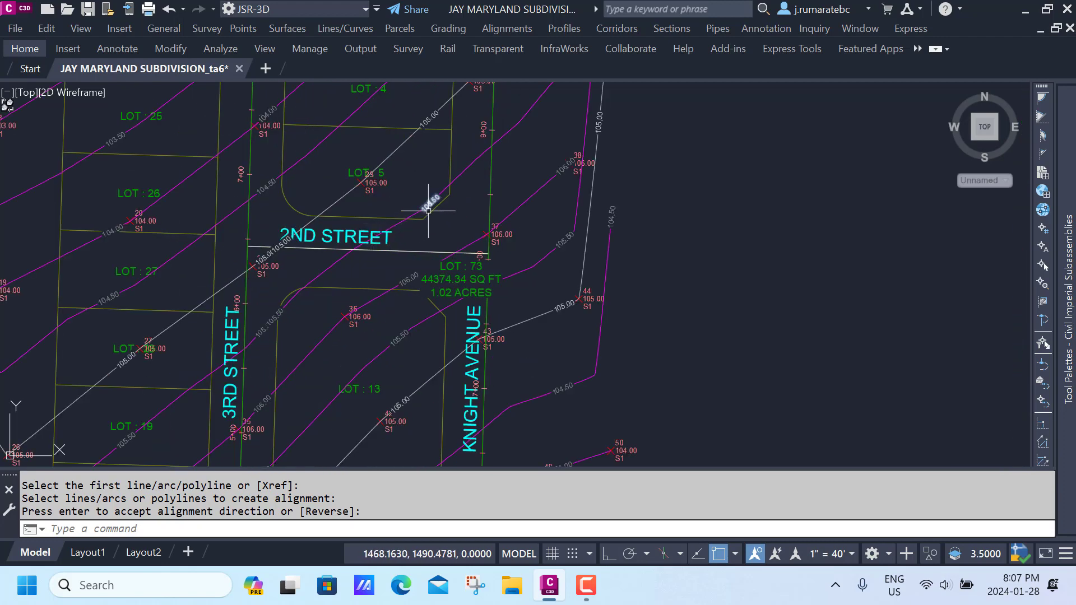
{"action": "left_click", "coordinate": [499, 29]}
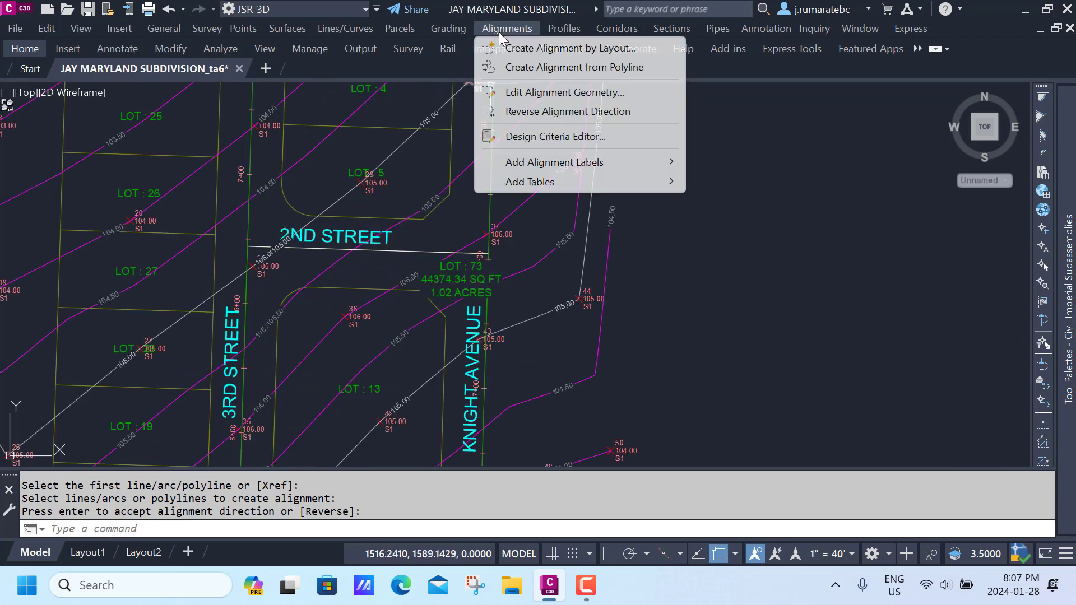
{"action": "left_click", "coordinate": [529, 66]}
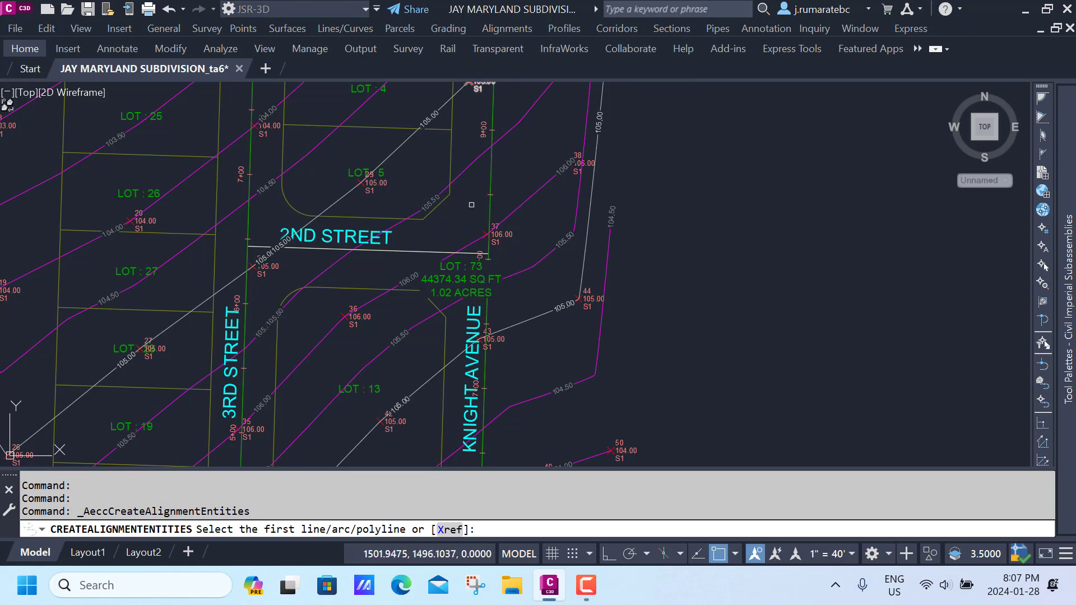
{"action": "left_click", "coordinate": [469, 254]}
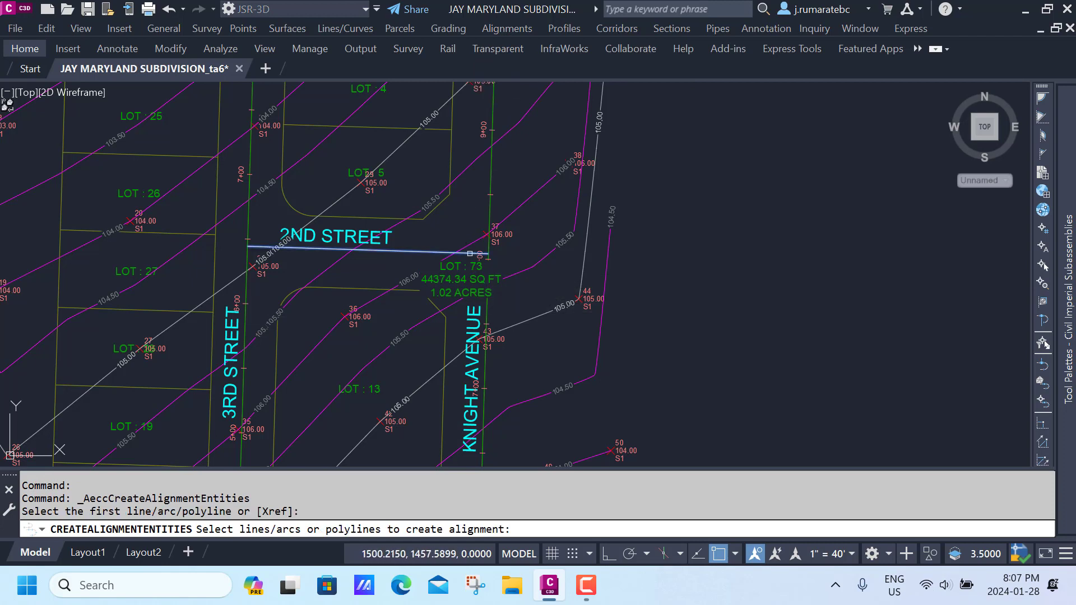
{"action": "key", "text": "Return"}
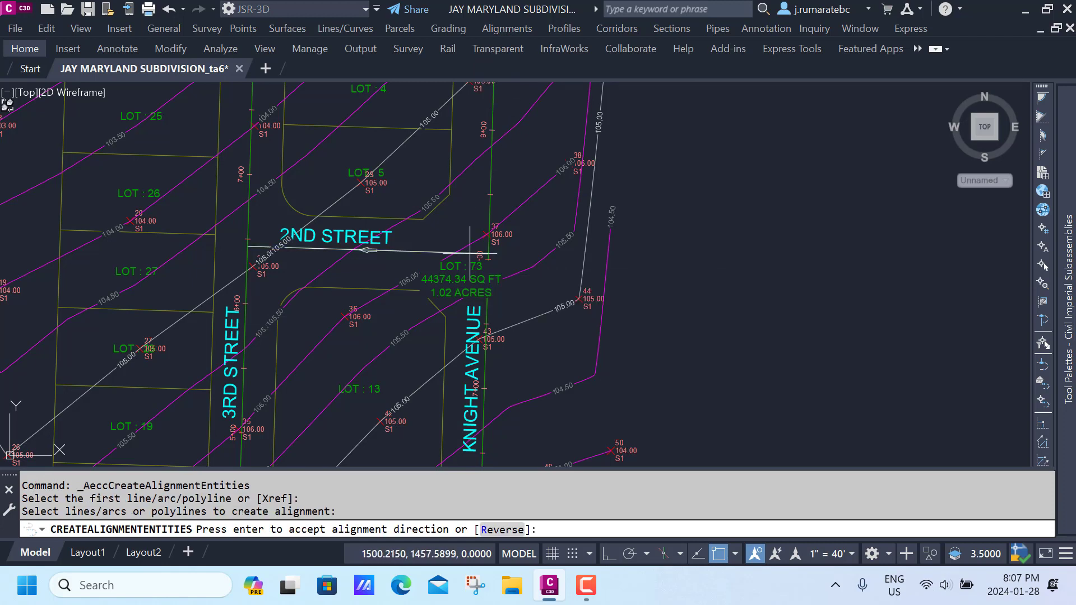
{"action": "right_click", "coordinate": [470, 254]}
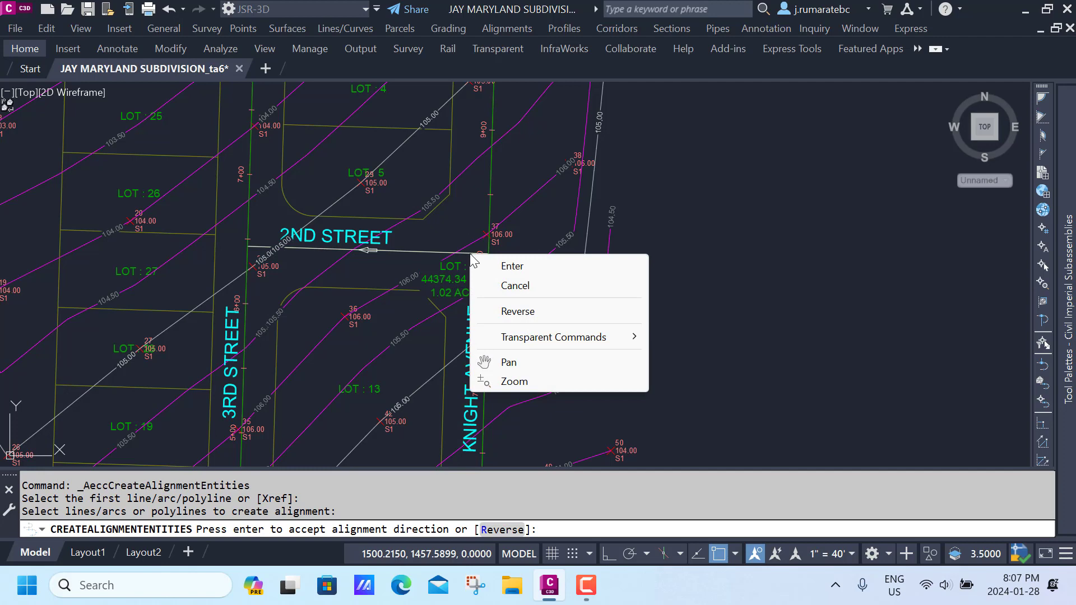
{"action": "left_click", "coordinate": [514, 267]}
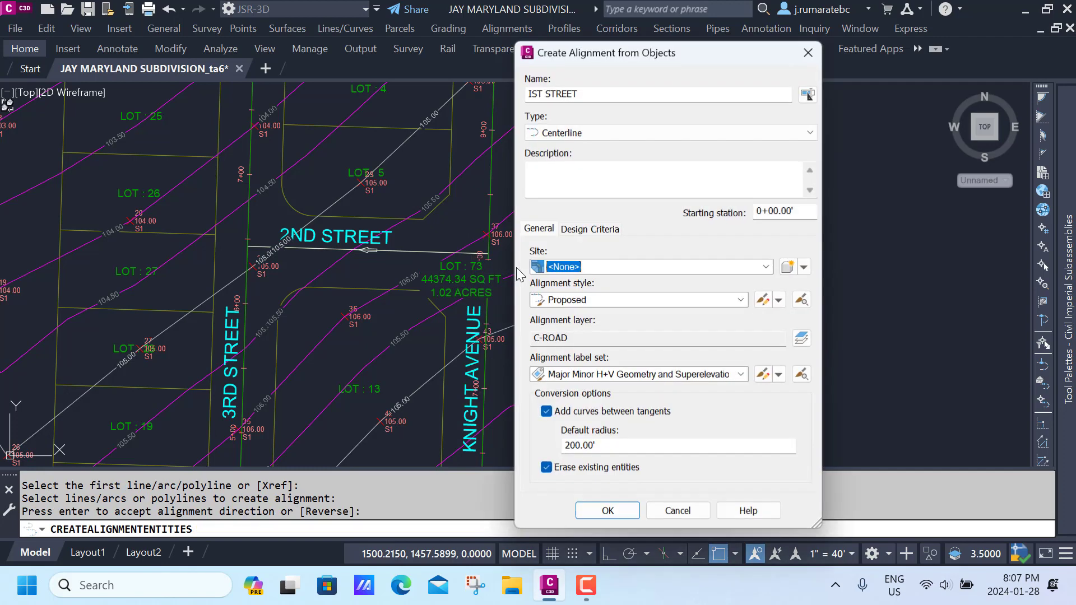
Step: Name the centerline alignment 2ND STREET and create it
{"action": "left_click", "coordinate": [539, 93]}
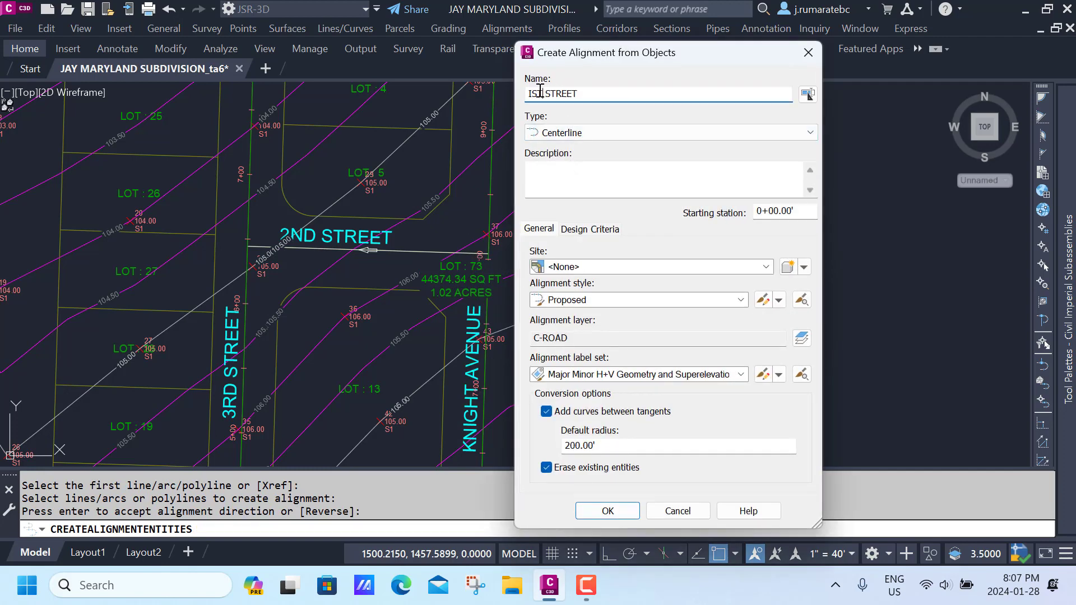
{"action": "type", "text": "2ND"}
{"action": "left_click", "coordinate": [608, 511]}
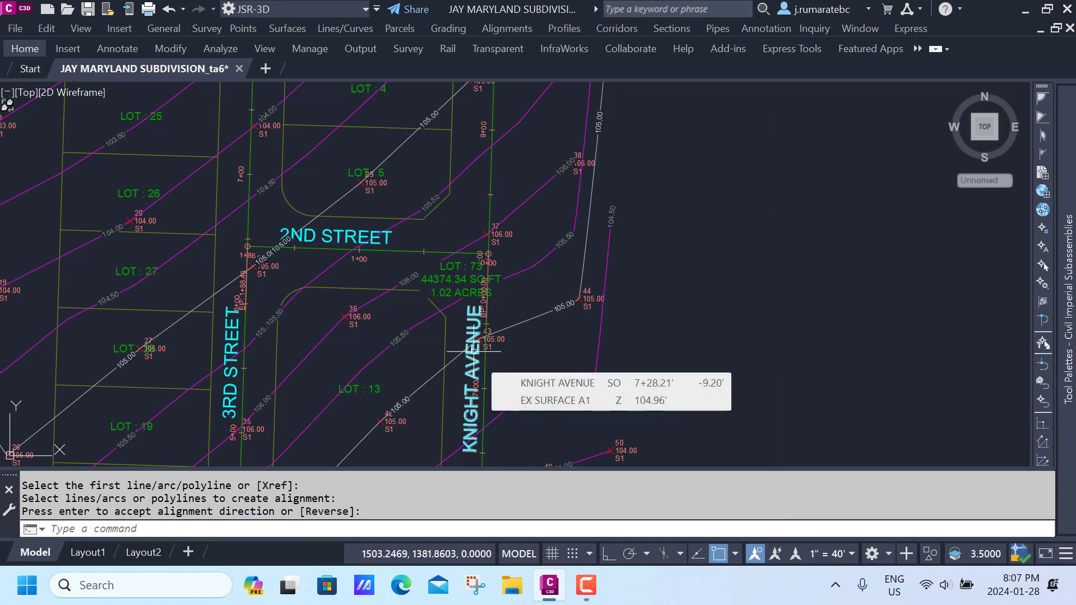
Step: Start a profile from surface for the 3RD STREET alignment and add EX SURFACE A1 over its full station range
{"action": "scroll", "coordinate": [486, 333], "scroll_direction": "down", "scroll_amount": 8}
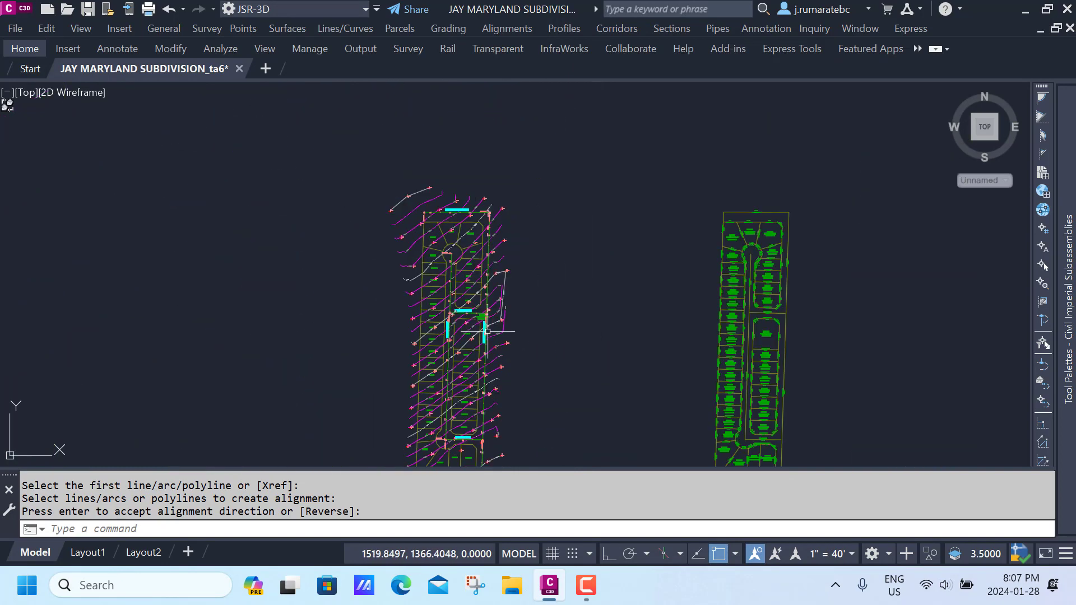
{"action": "middle_click_drag", "start_coordinate": [487, 332], "coordinate": [451, 229]}
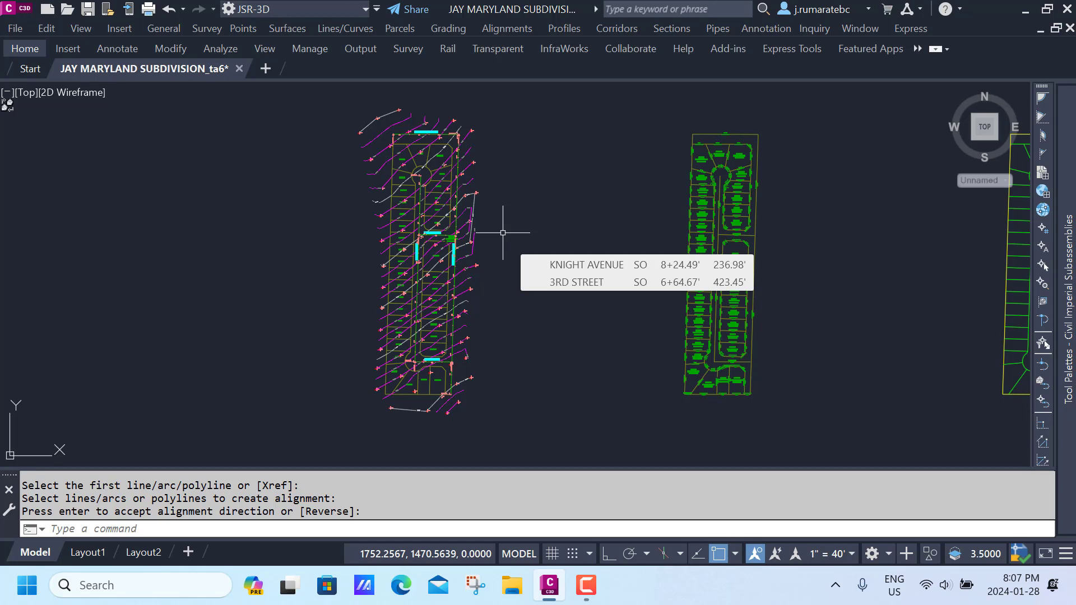
{"action": "left_click", "coordinate": [564, 27]}
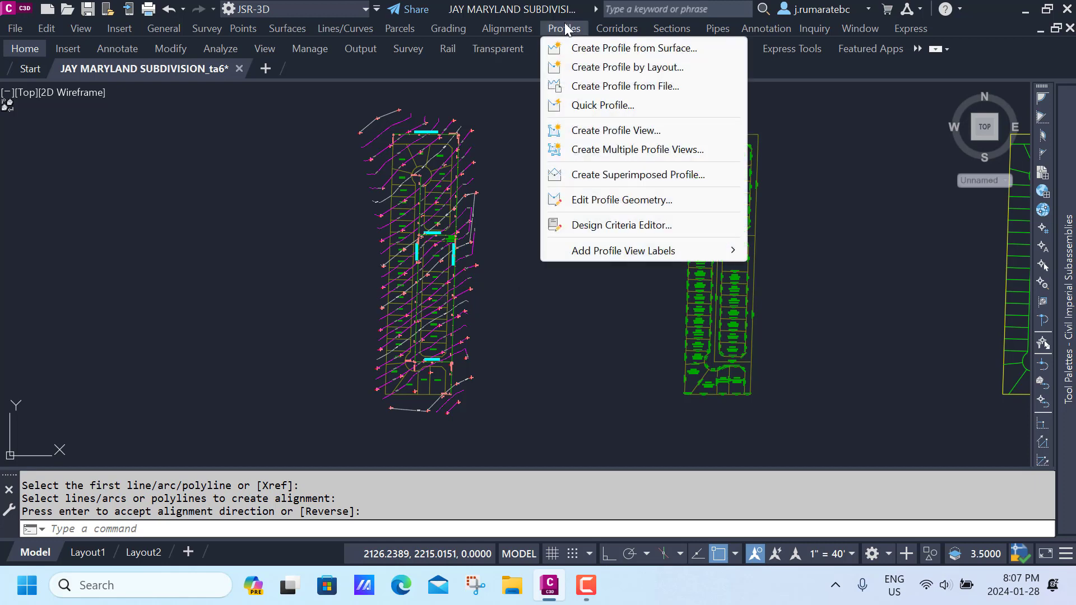
{"action": "left_click", "coordinate": [585, 49]}
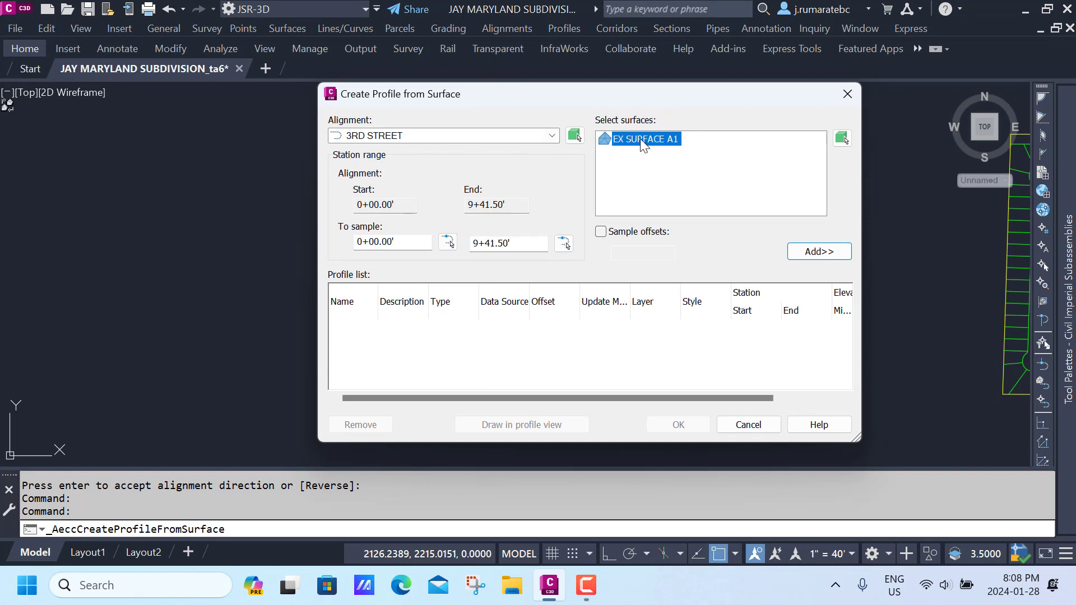
{"action": "left_click", "coordinate": [807, 252]}
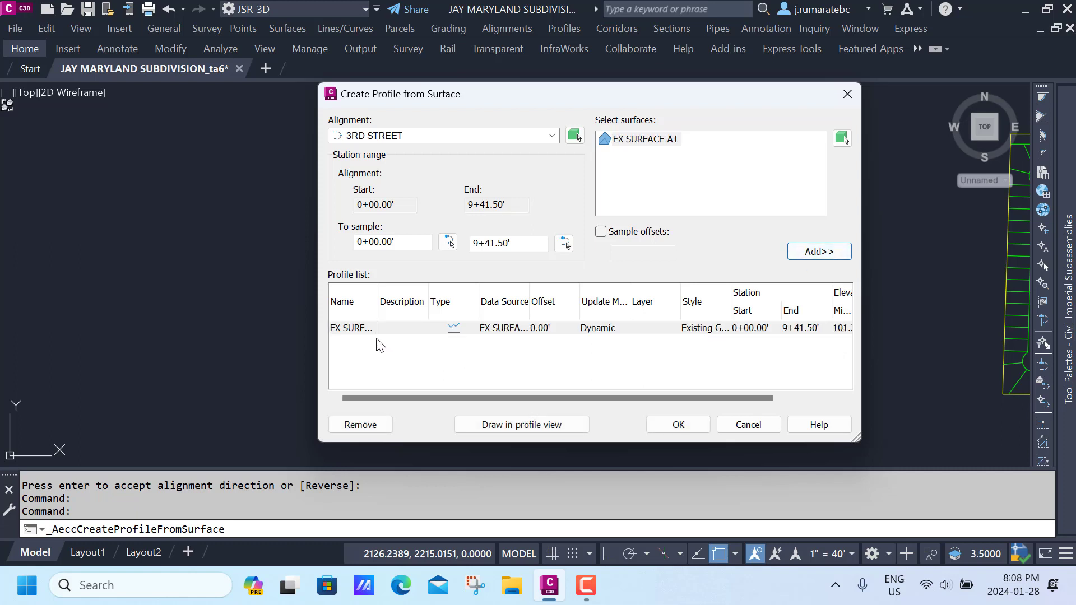
Step: Create the 3RD STREET profile view with the default Major Grids and HGP style and band set, placing it above the surveyed site plan
{"action": "left_click", "coordinate": [476, 426]}
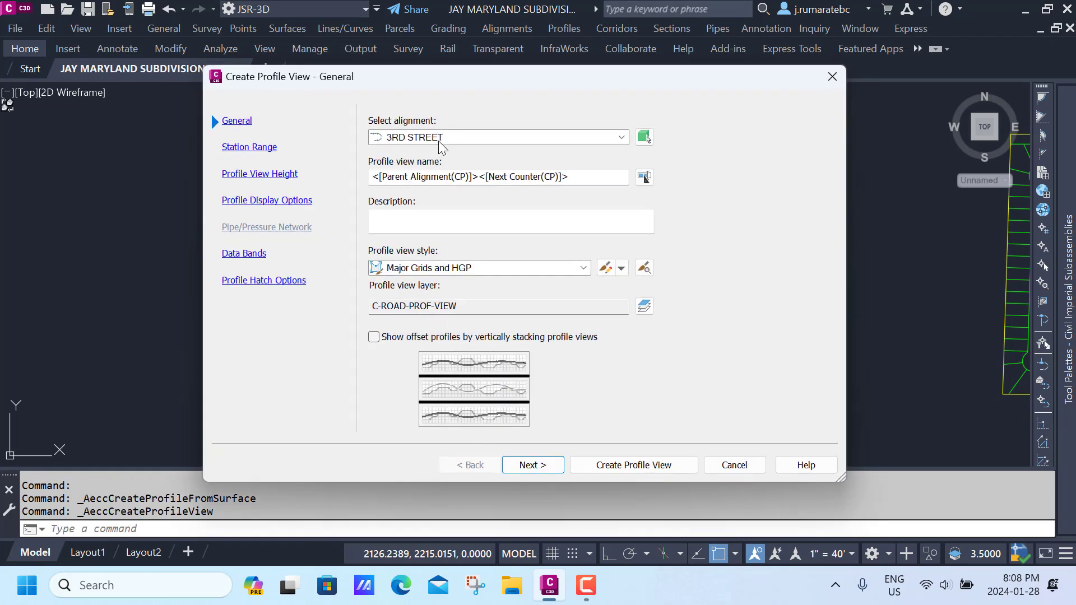
{"action": "left_click", "coordinate": [520, 468]}
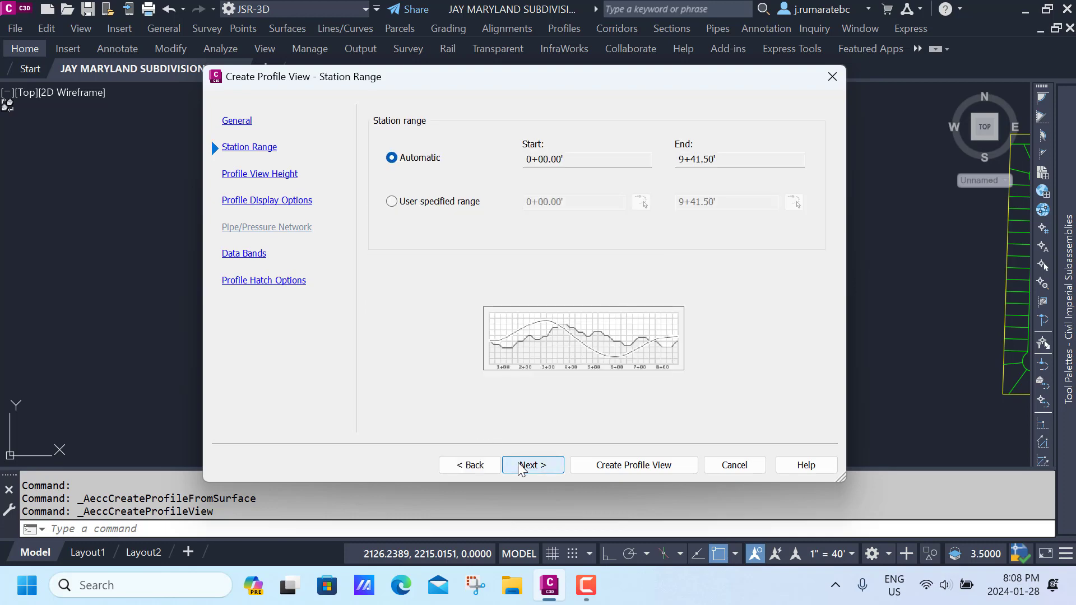
{"action": "left_click", "coordinate": [520, 466]}
{"action": "left_click", "coordinate": [520, 467]}
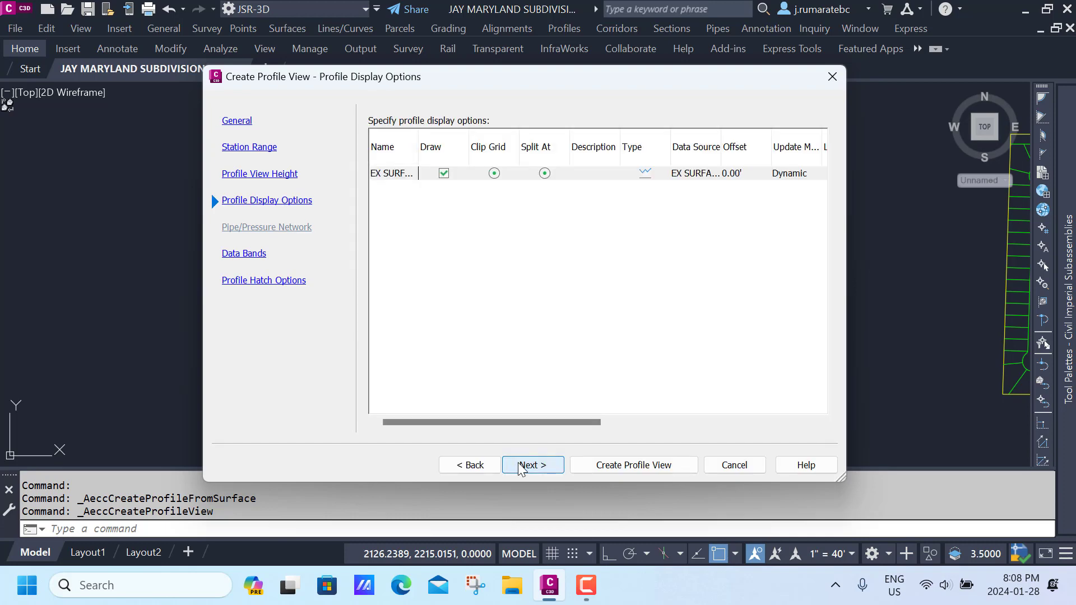
{"action": "left_click", "coordinate": [520, 466]}
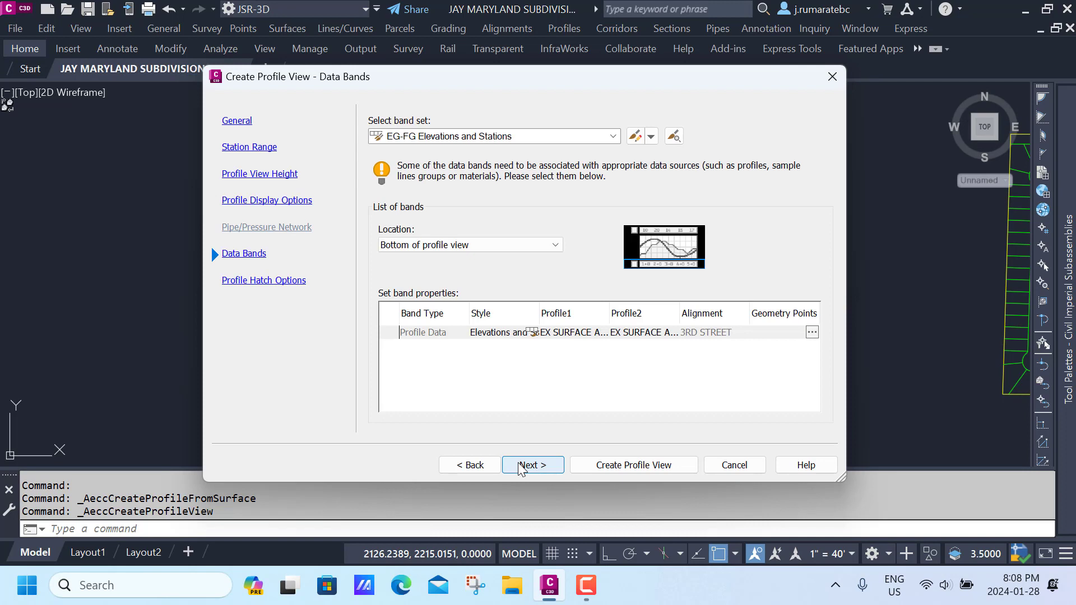
{"action": "left_click", "coordinate": [520, 466]}
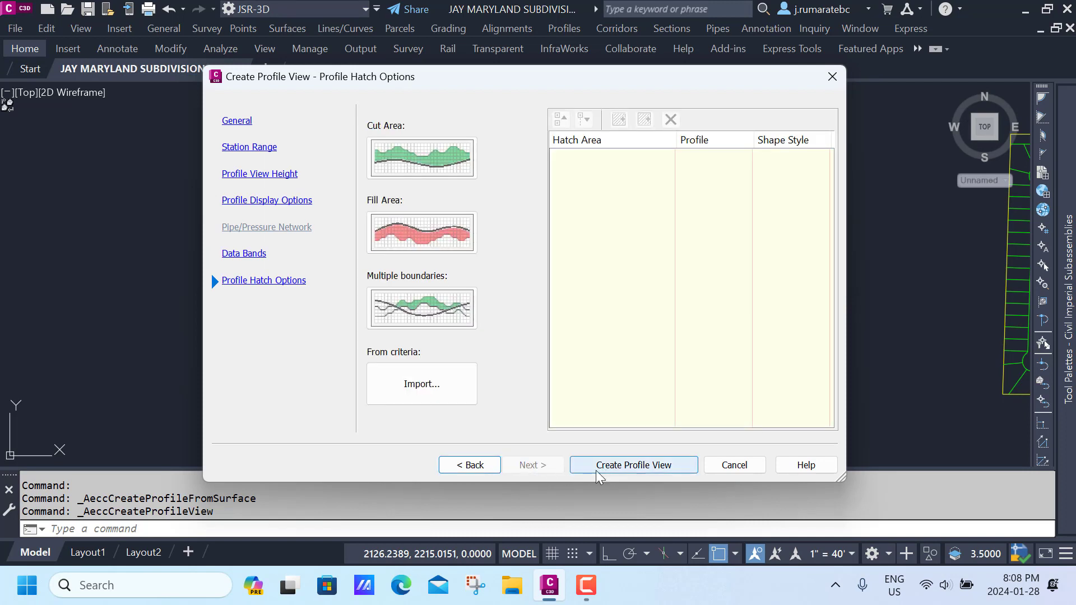
{"action": "left_click", "coordinate": [597, 465]}
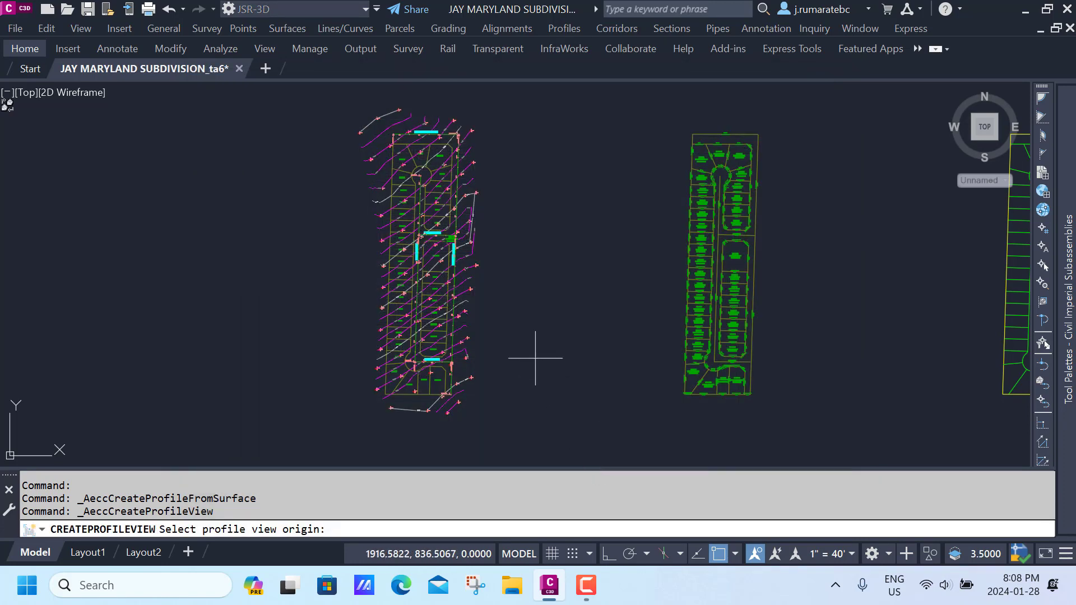
{"action": "scroll", "coordinate": [533, 358], "scroll_direction": "down", "scroll_amount": 4}
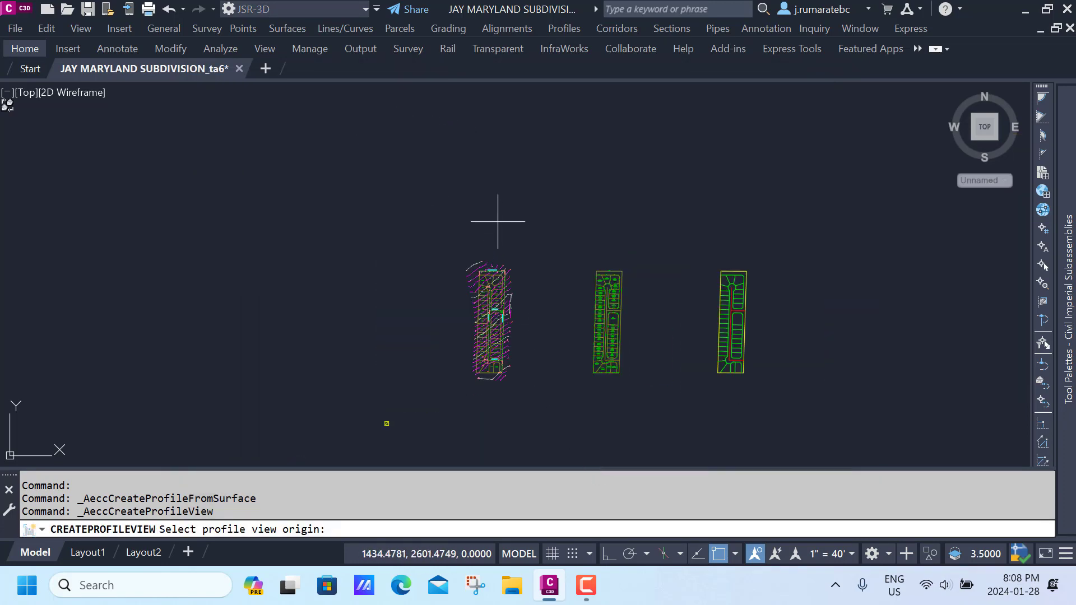
{"action": "left_click", "coordinate": [473, 188]}
Step: Examine the 3RD STREET profile view, the KNIGHT AVENUE alignment on the site plan, and the overall drawing layout
{"action": "scroll", "coordinate": [518, 179], "scroll_direction": "up", "scroll_amount": 8}
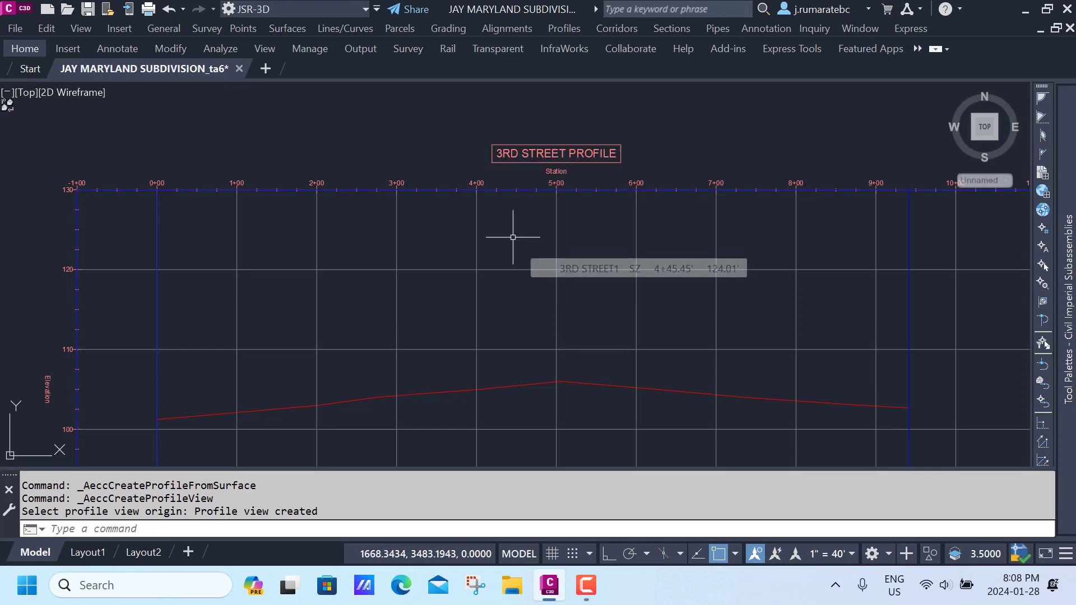
{"action": "scroll", "coordinate": [513, 237], "scroll_direction": "down", "scroll_amount": 9}
{"action": "scroll", "coordinate": [477, 416], "scroll_direction": "up", "scroll_amount": 7}
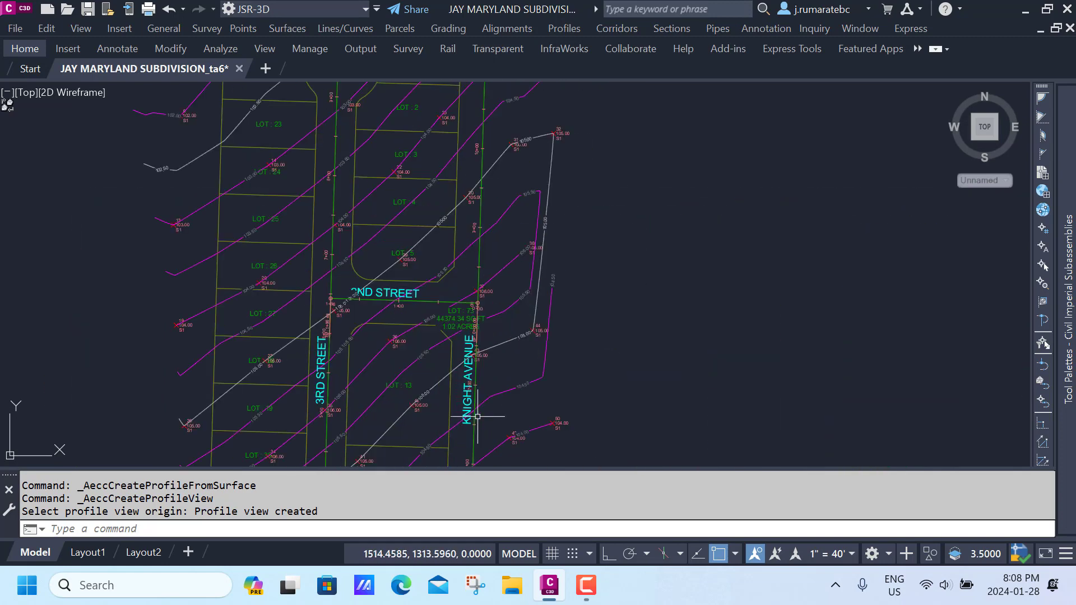
{"action": "scroll", "coordinate": [478, 416], "scroll_direction": "up", "scroll_amount": 2}
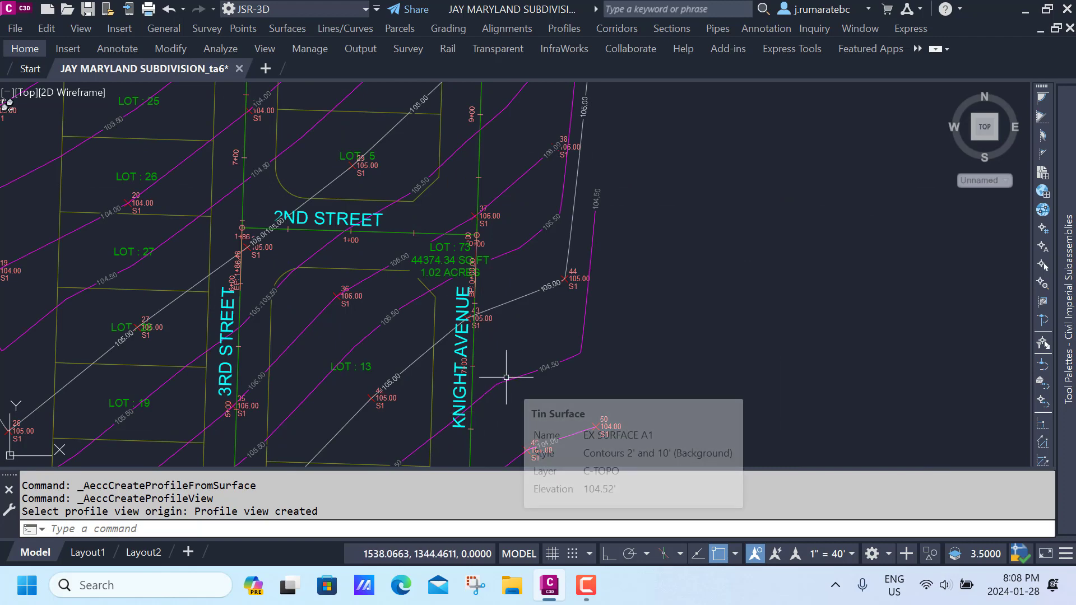
{"action": "scroll", "coordinate": [506, 377], "scroll_direction": "down", "scroll_amount": 6}
{"action": "scroll", "coordinate": [527, 273], "scroll_direction": "up", "scroll_amount": 2}
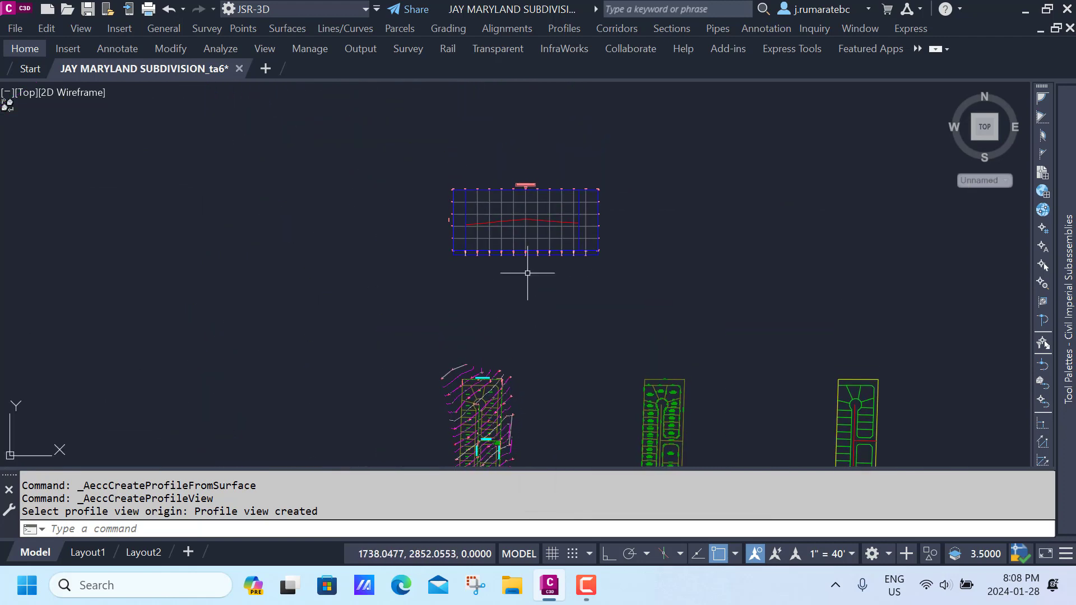
{"action": "scroll", "coordinate": [527, 273], "scroll_direction": "down", "scroll_amount": 3}
{"action": "scroll", "coordinate": [540, 220], "scroll_direction": "up", "scroll_amount": 2}
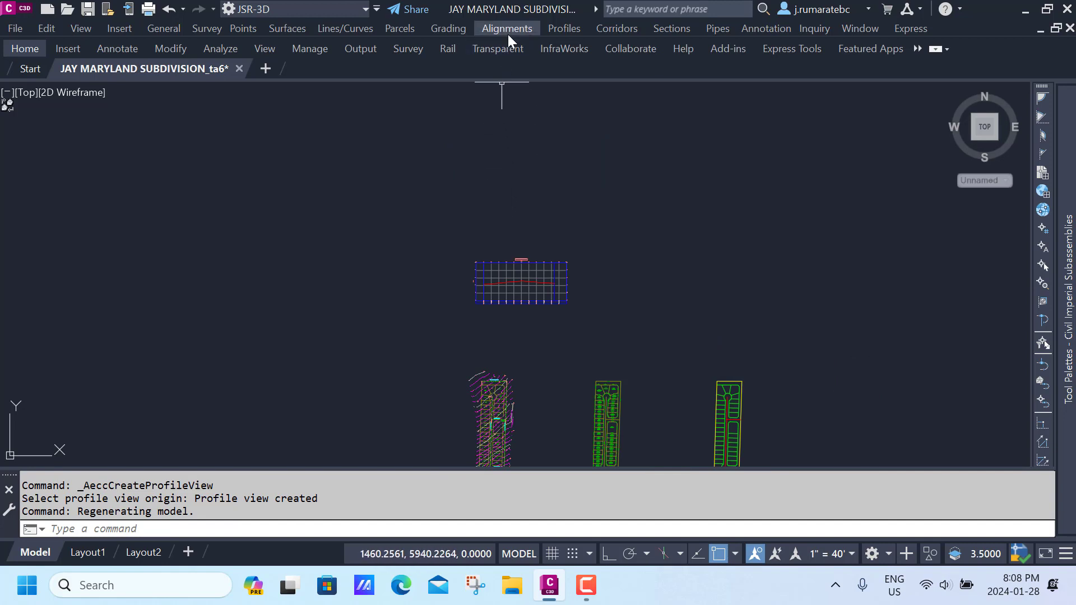
Step: Start a profile from surface for the KNIGHT AVENUE alignment and add EX SURFACE A1 over its full station range
{"action": "left_click", "coordinate": [550, 30]}
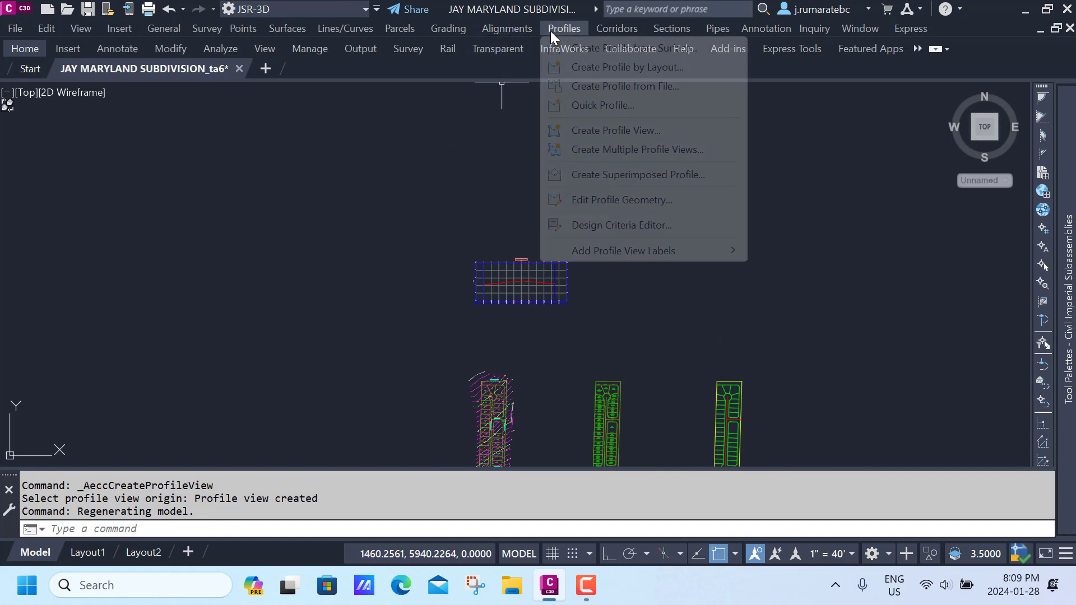
{"action": "left_click", "coordinate": [578, 55]}
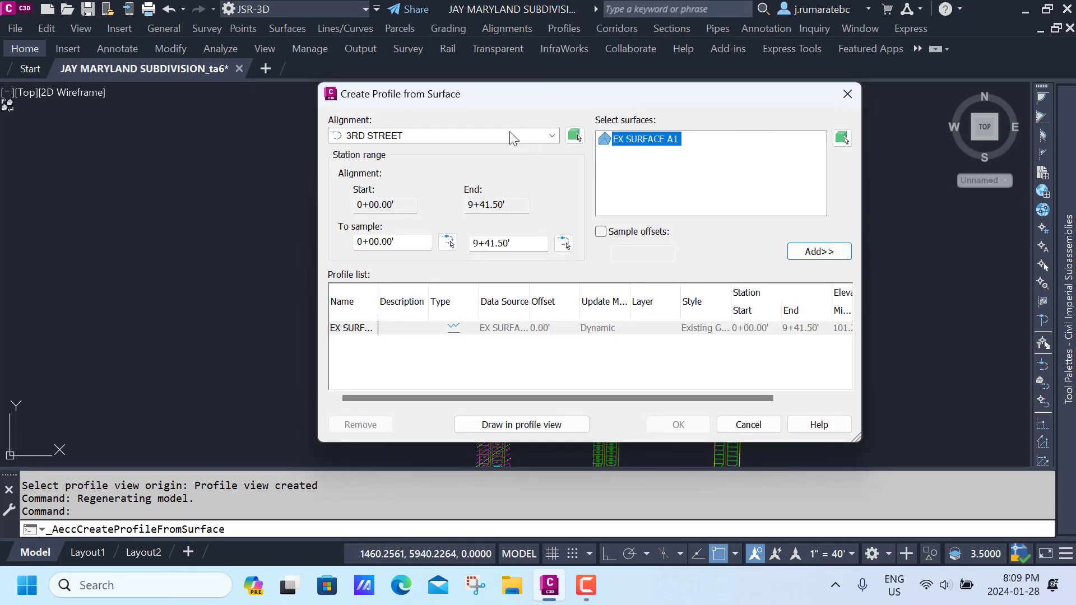
{"action": "left_click", "coordinate": [552, 138]}
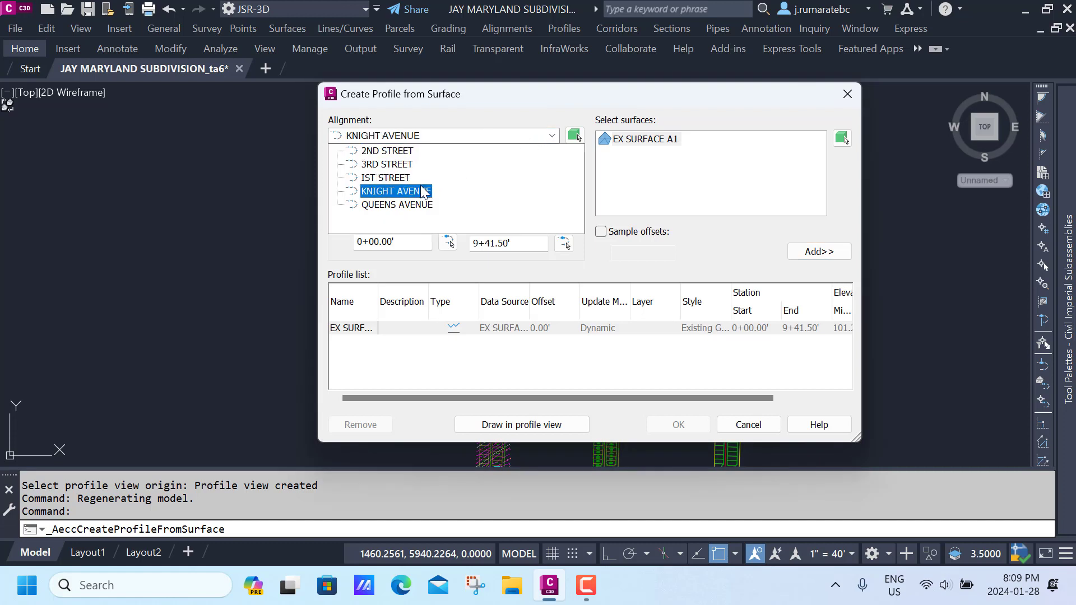
{"action": "left_click", "coordinate": [421, 191]}
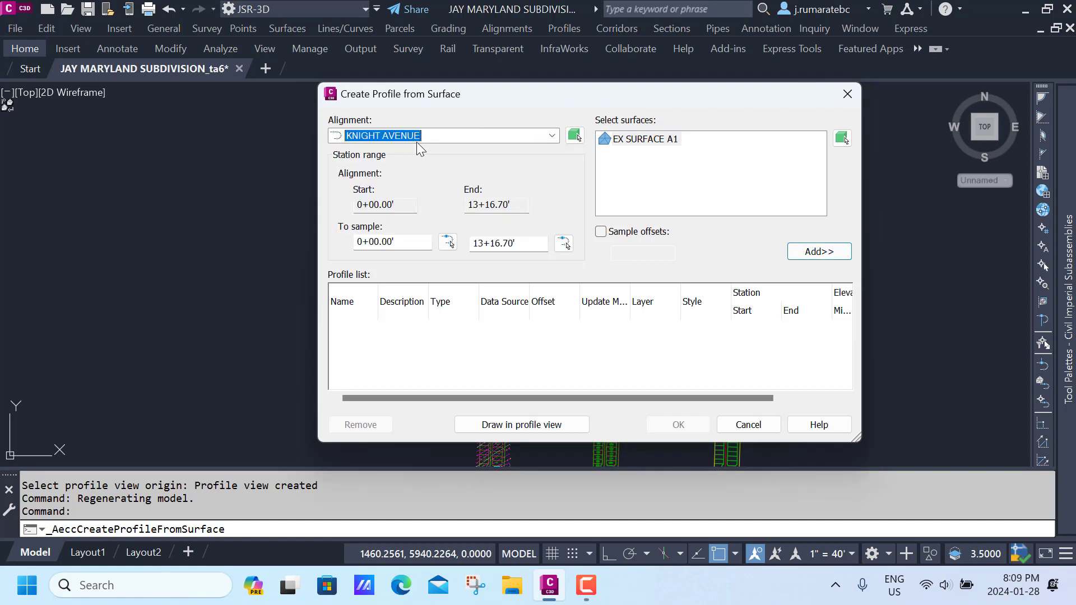
{"action": "left_click", "coordinate": [645, 140]}
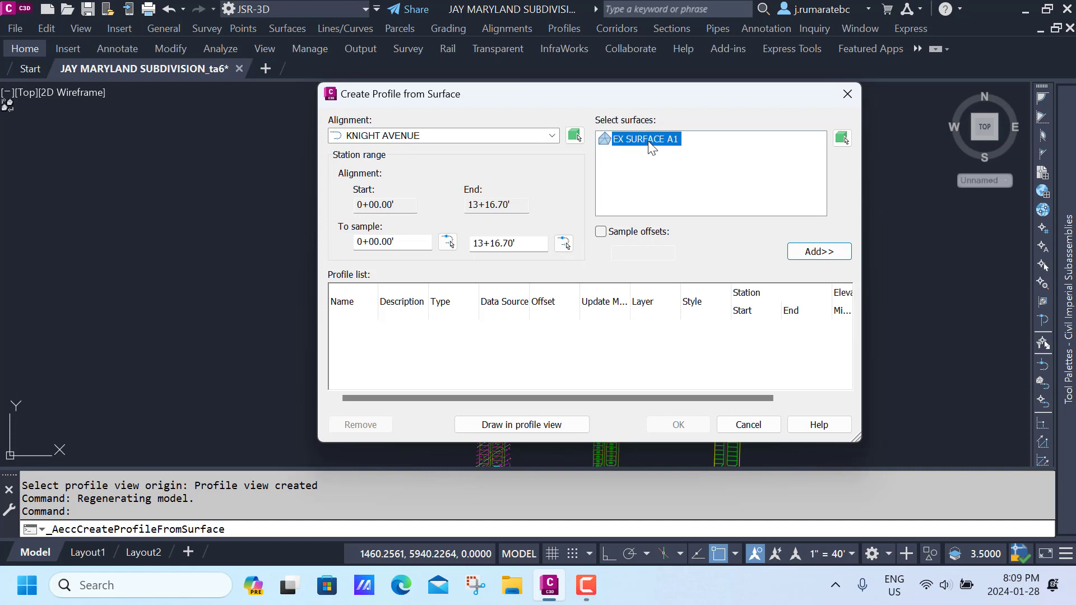
{"action": "left_click", "coordinate": [803, 252]}
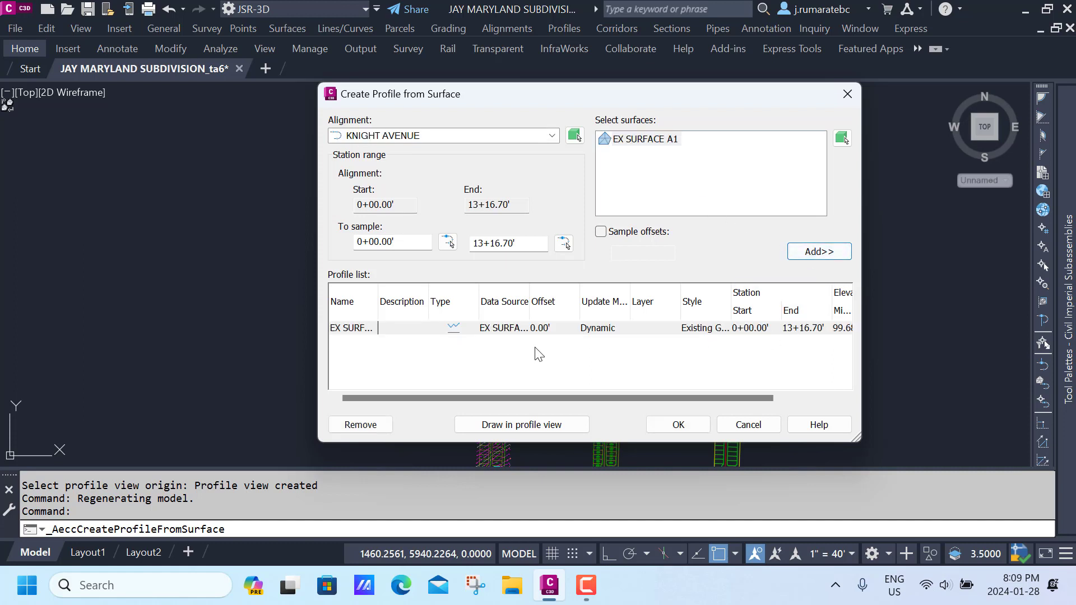
Step: Create the KNIGHT AVENUE profile view with the default style and EG-FG Elevations and Stations bands, placing it above the 3RD STREET profile view
{"action": "left_click", "coordinate": [486, 424]}
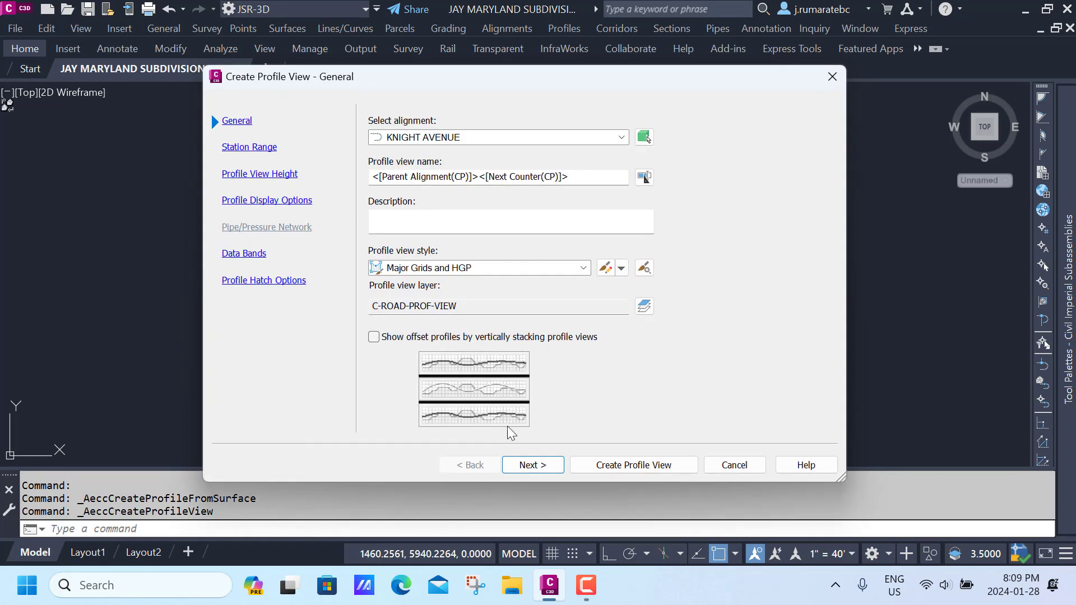
{"action": "left_click", "coordinate": [529, 466]}
{"action": "left_click", "coordinate": [529, 467]}
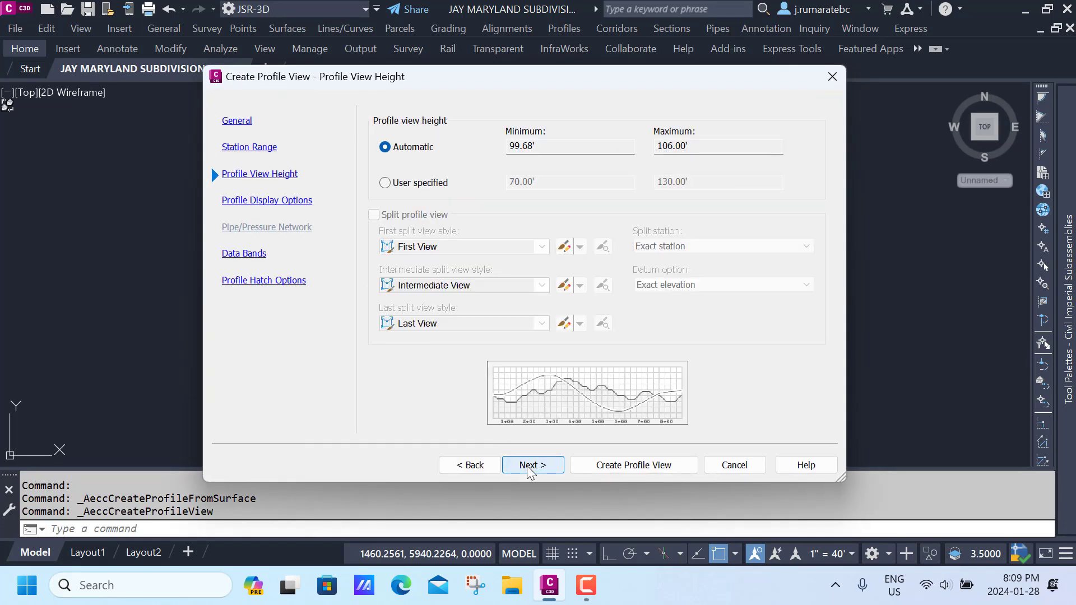
{"action": "left_click", "coordinate": [529, 467]}
{"action": "left_click", "coordinate": [530, 467]}
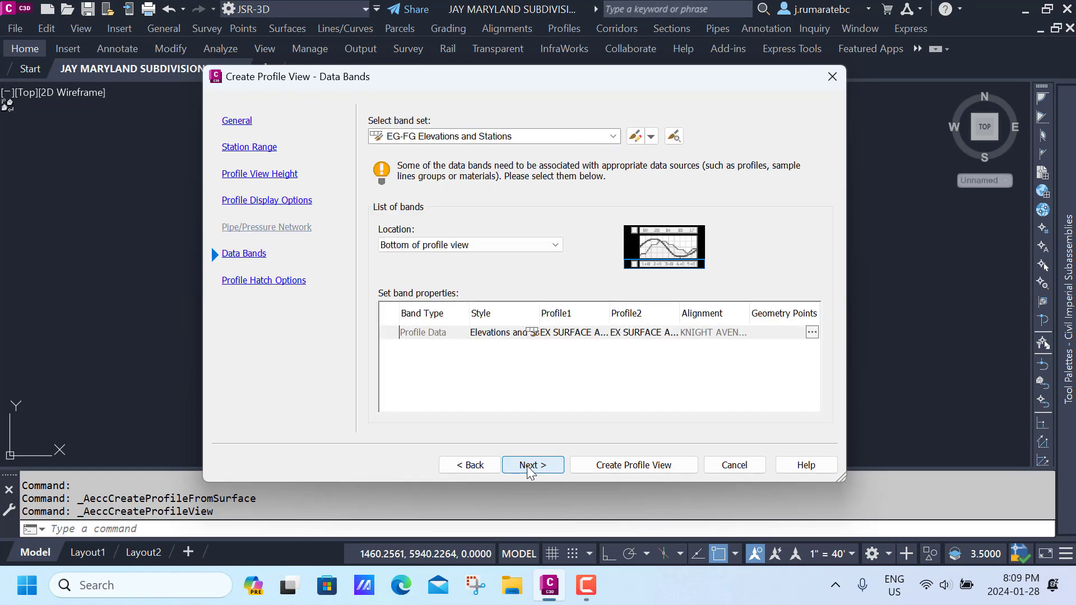
{"action": "left_click", "coordinate": [529, 467]}
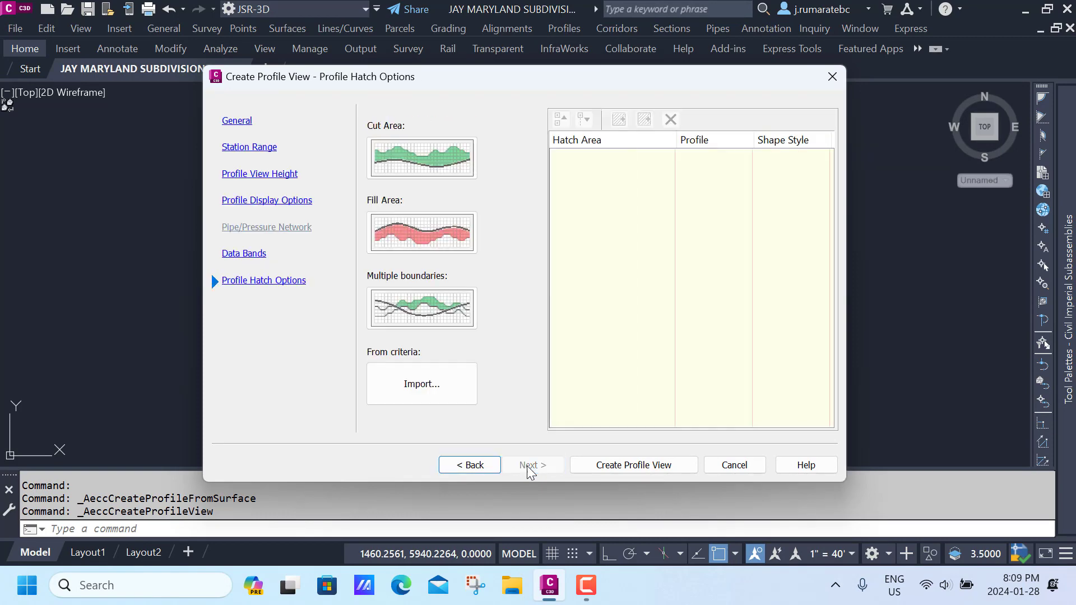
{"action": "left_click", "coordinate": [605, 465]}
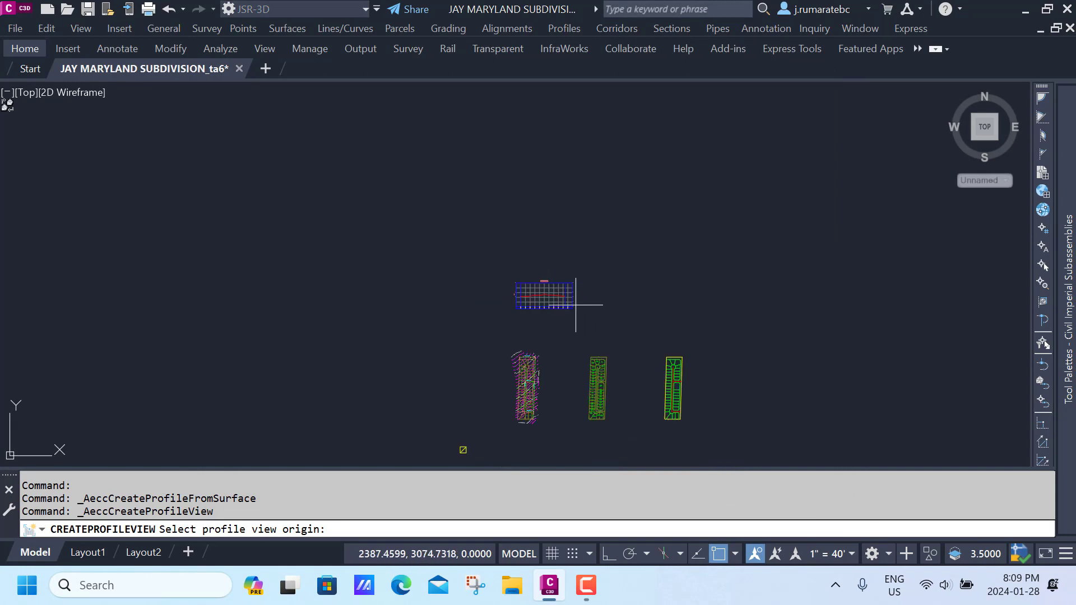
{"action": "left_click", "coordinate": [521, 226]}
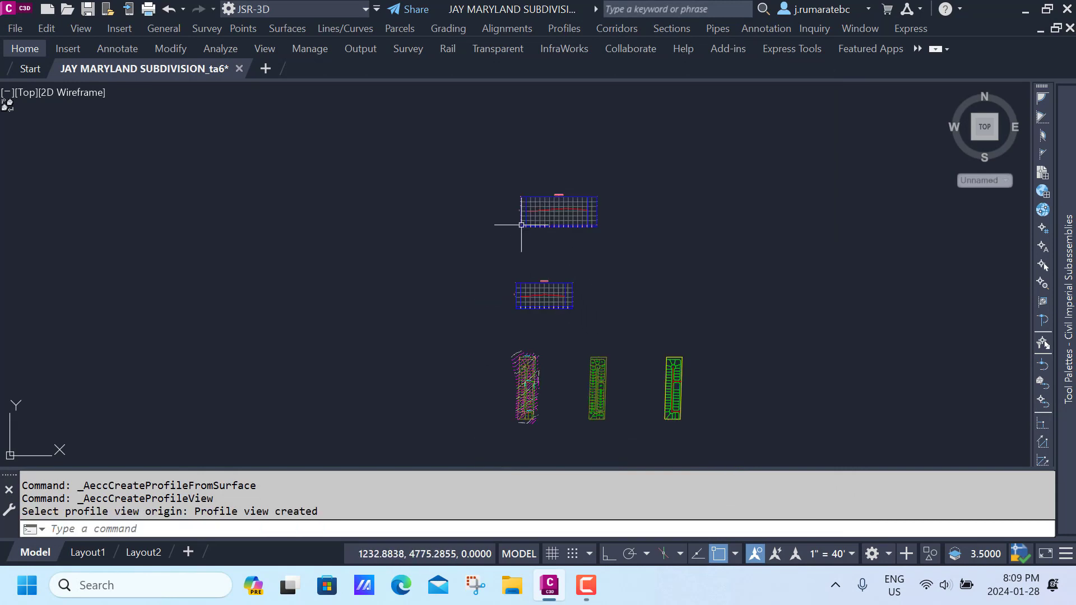
Step: Edit the Existing Ground Profile style of the KNIGHT AVENUE surface profile, setting the colour of all display components to yellow
{"action": "scroll", "coordinate": [560, 196], "scroll_direction": "up", "scroll_amount": 6}
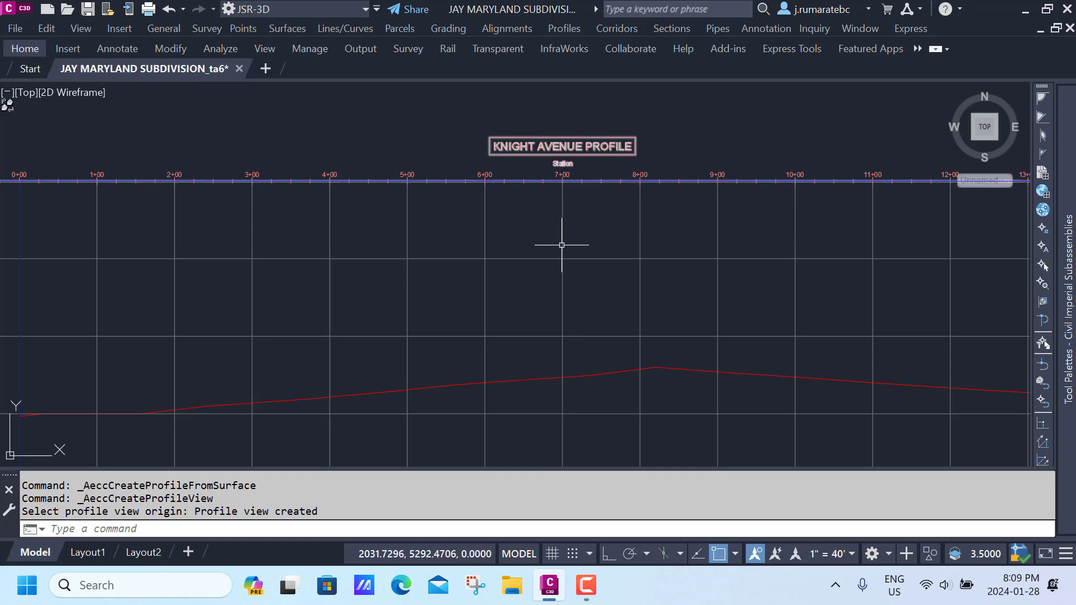
{"action": "middle_click_drag", "start_coordinate": [562, 242], "coordinate": [561, 209]}
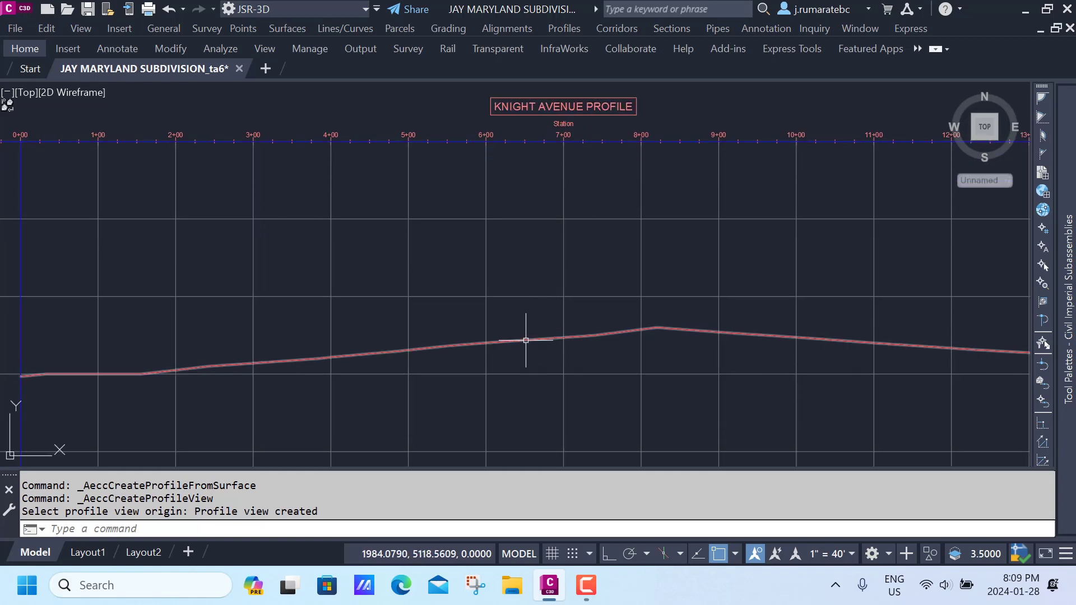
{"action": "middle_click_drag", "start_coordinate": [524, 343], "coordinate": [514, 300]}
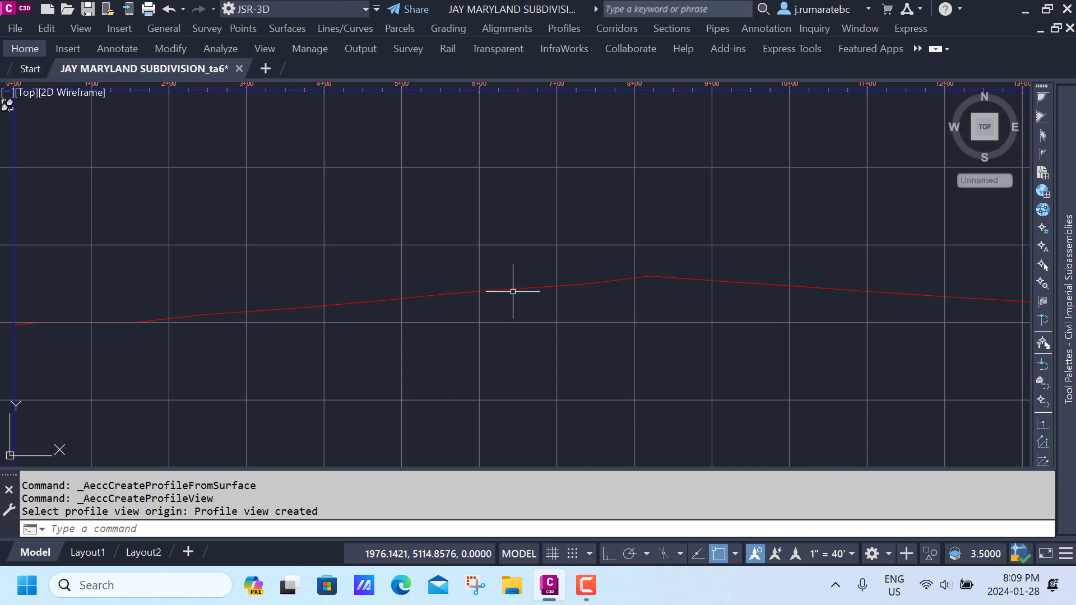
{"action": "right_click", "coordinate": [510, 290]}
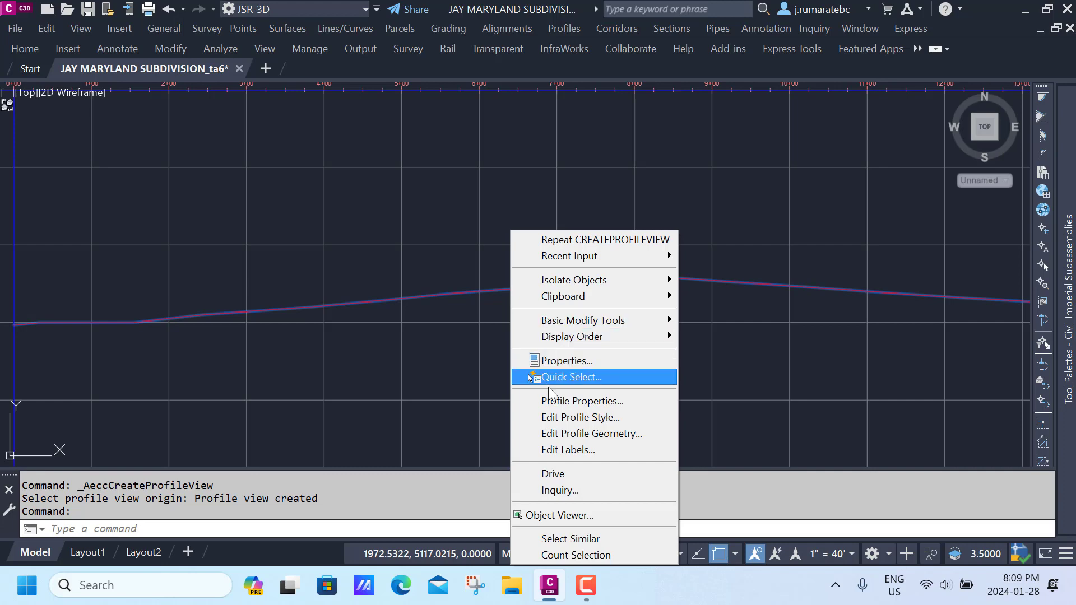
{"action": "left_click", "coordinate": [560, 418]}
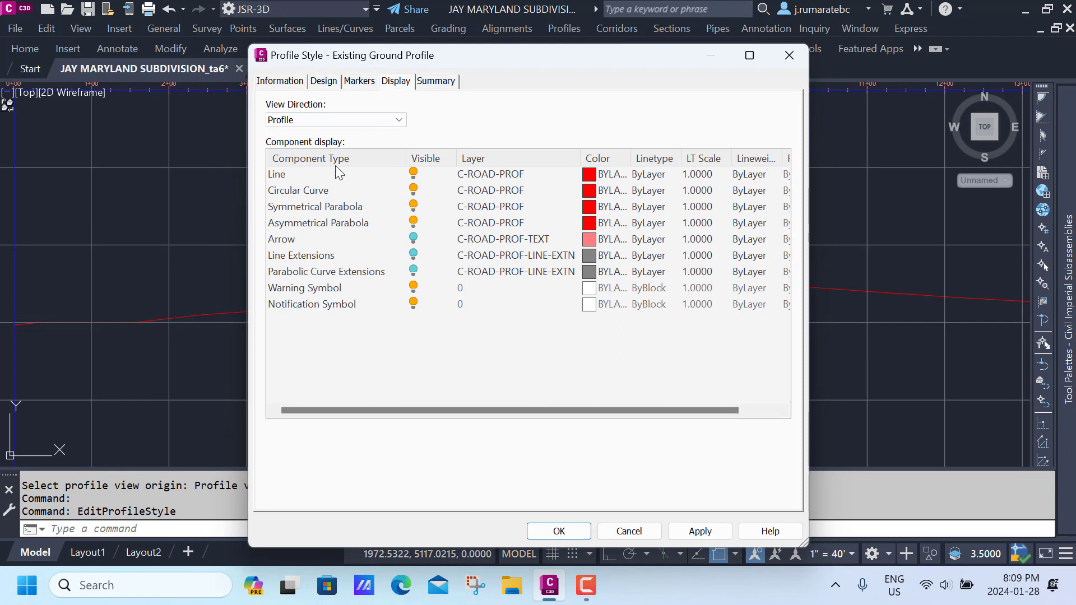
{"action": "left_click", "coordinate": [285, 177]}
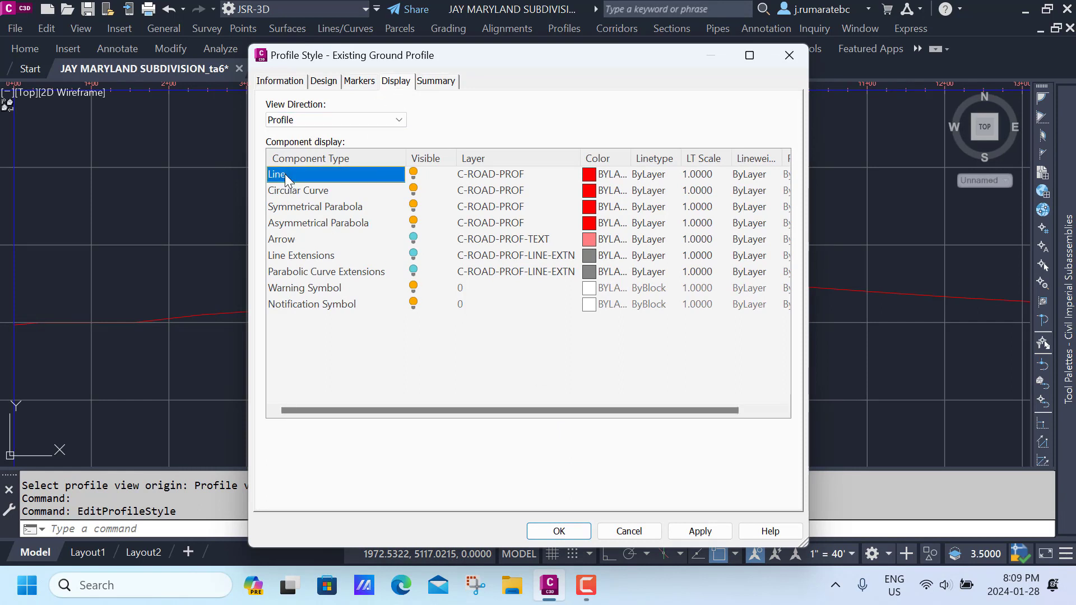
{"action": "left_click", "coordinate": [296, 307], "text": "shift"}
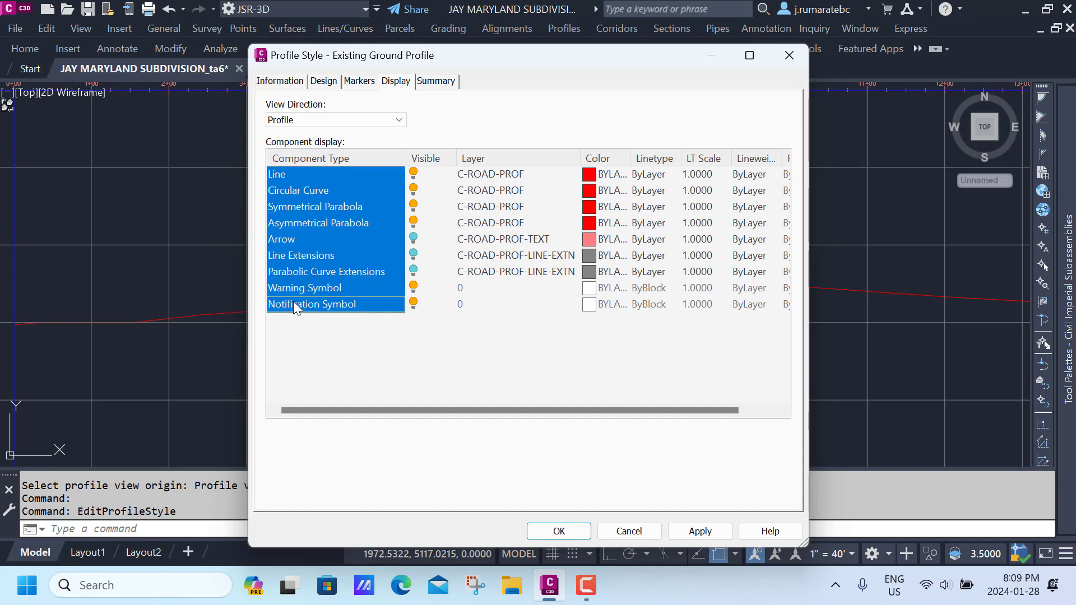
{"action": "left_click", "coordinate": [589, 224]}
{"action": "left_click", "coordinate": [406, 267]}
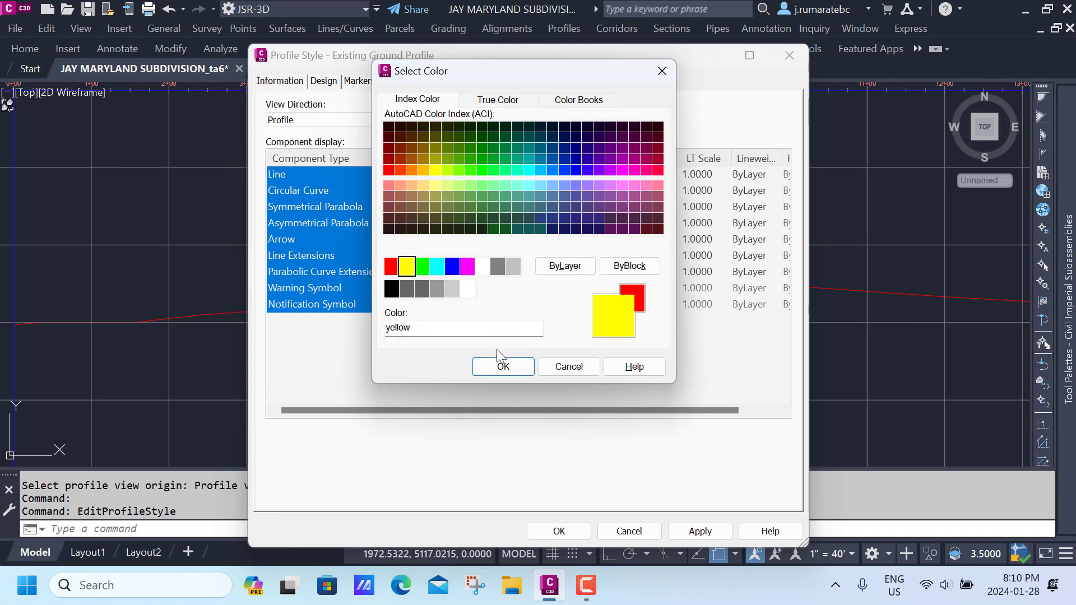
{"action": "left_click", "coordinate": [500, 364]}
Step: Set the linetype of all components in the Existing Ground Profile style to HIDDEN and apply the style changes
{"action": "left_click", "coordinate": [647, 226]}
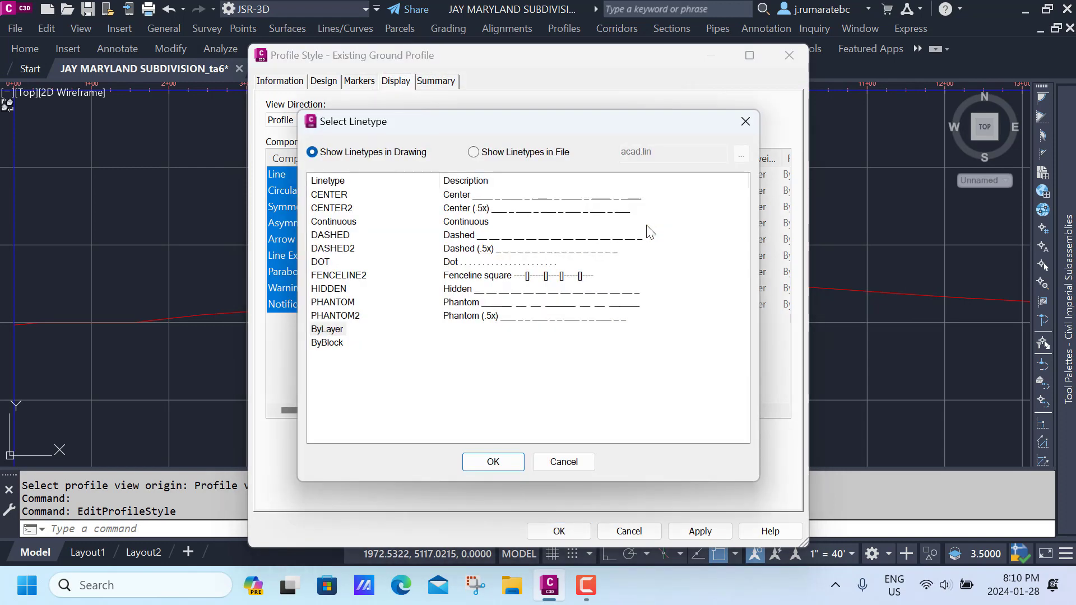
{"action": "left_click", "coordinate": [343, 289]}
{"action": "left_click", "coordinate": [485, 463]}
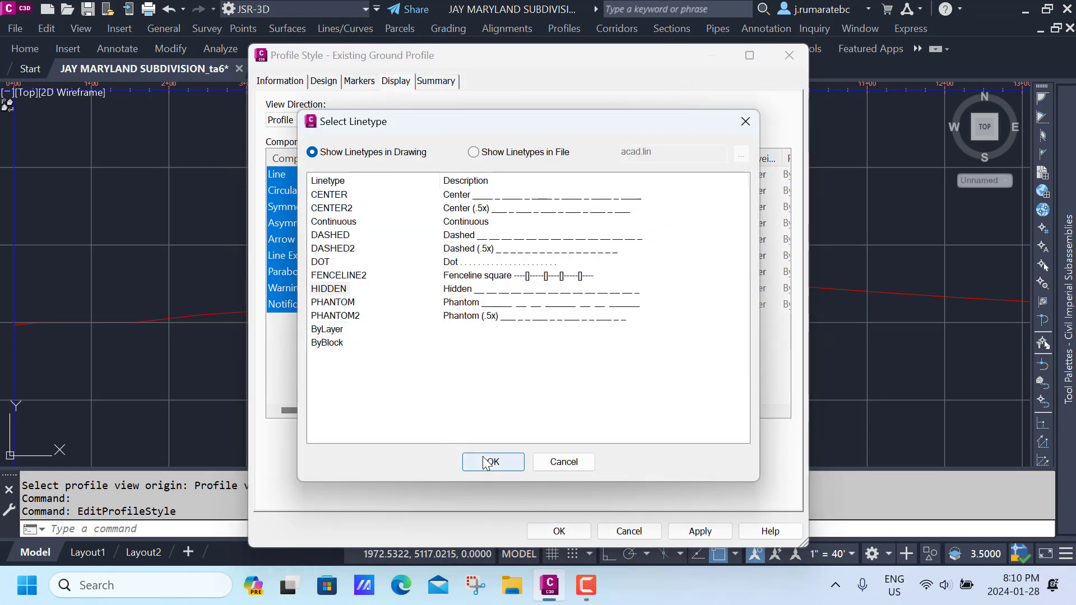
{"action": "left_click", "coordinate": [559, 531]}
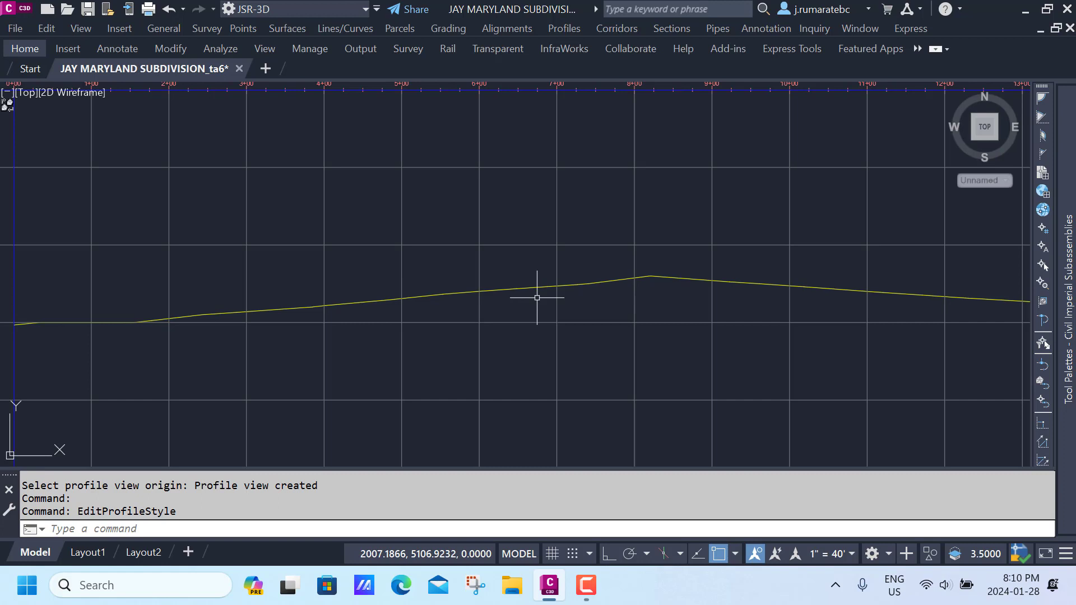
Step: Set the drawing's global linetype scale factor (LTSCALE) to 30
{"action": "scroll", "coordinate": [536, 297], "scroll_direction": "up", "scroll_amount": 4}
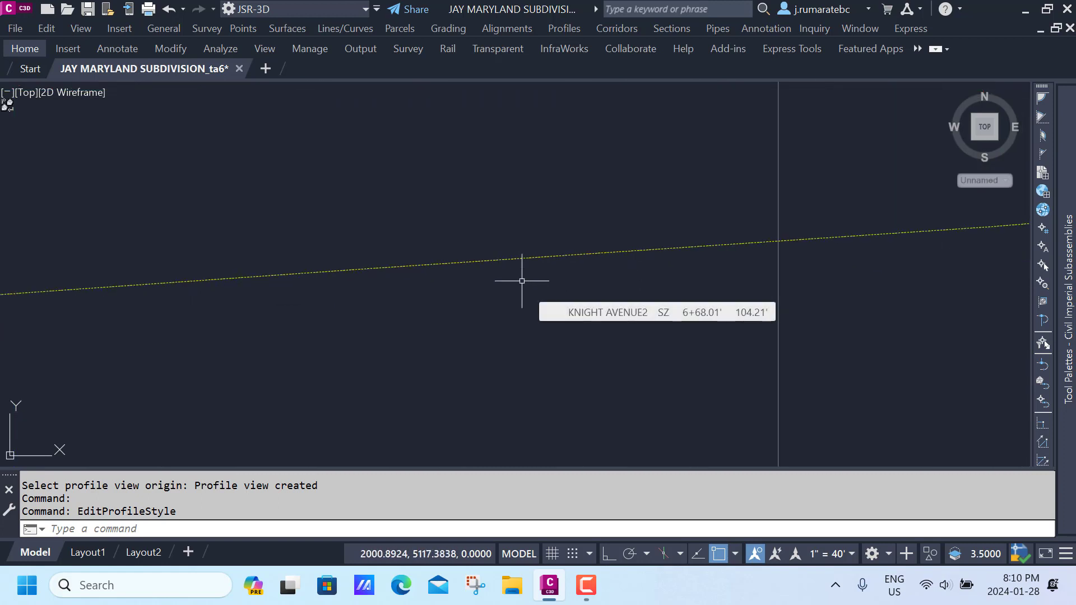
{"action": "scroll", "coordinate": [540, 264], "scroll_direction": "down", "scroll_amount": 6}
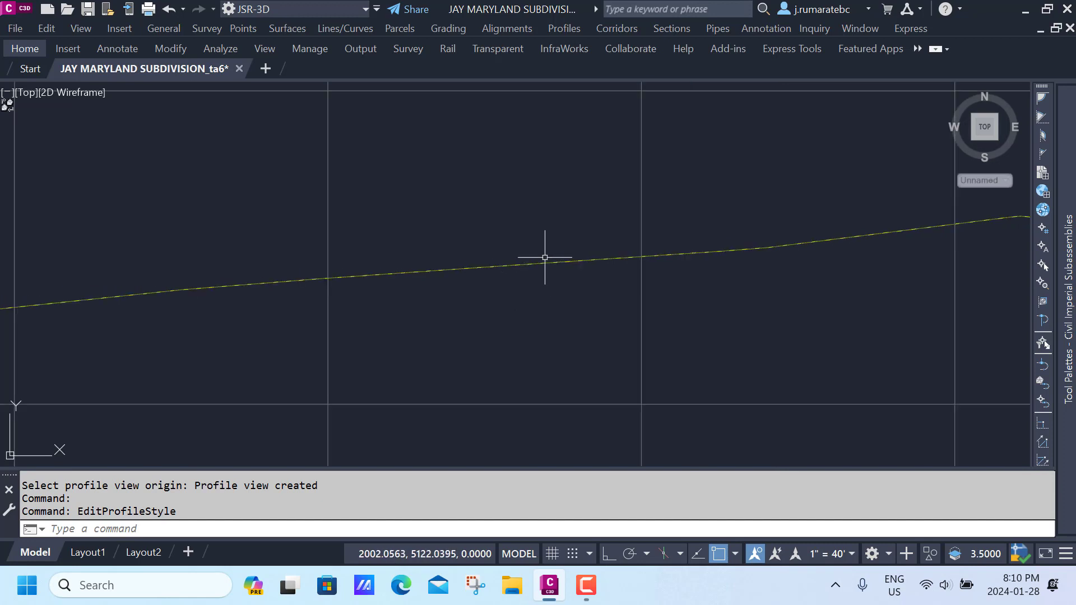
{"action": "scroll", "coordinate": [708, 399], "scroll_direction": "up", "scroll_amount": 5}
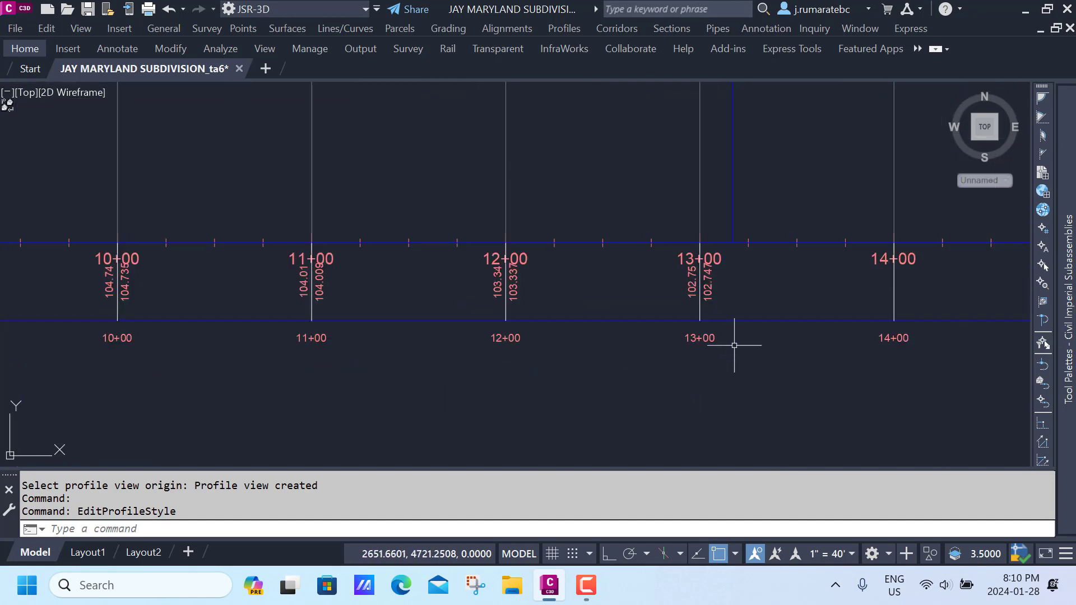
{"action": "scroll", "coordinate": [694, 299], "scroll_direction": "down", "scroll_amount": 2}
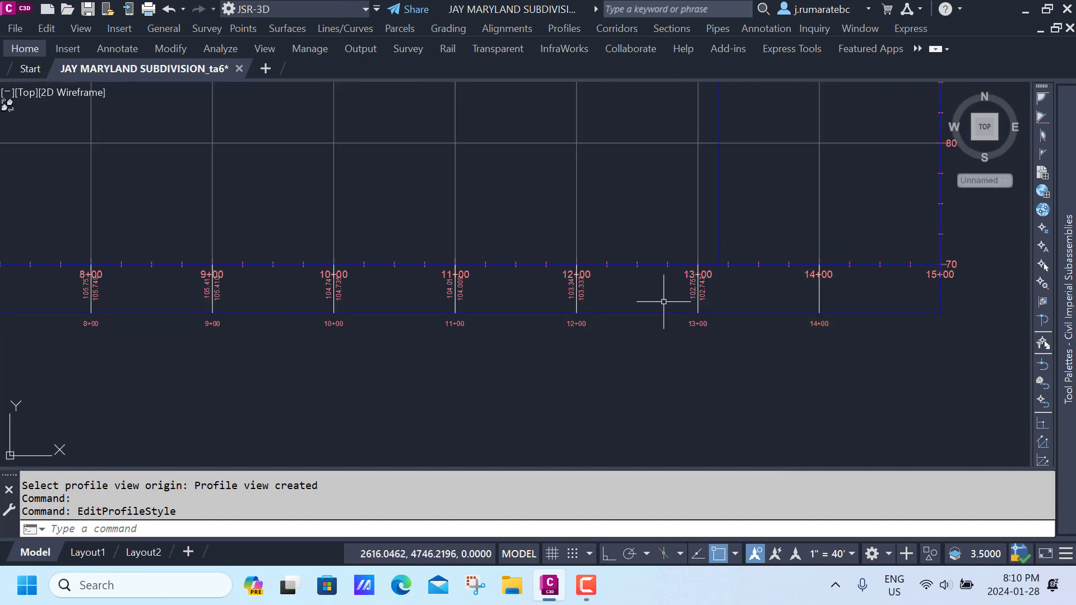
{"action": "scroll", "coordinate": [765, 352], "scroll_direction": "down", "scroll_amount": 2}
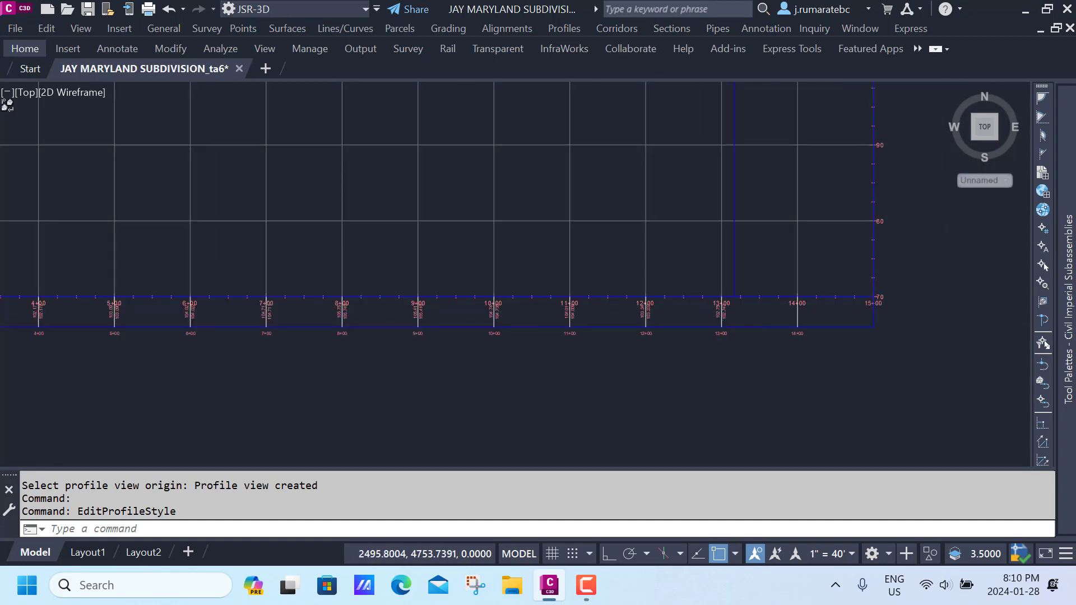
{"action": "middle_click_drag", "start_coordinate": [451, 270], "coordinate": [597, 278]}
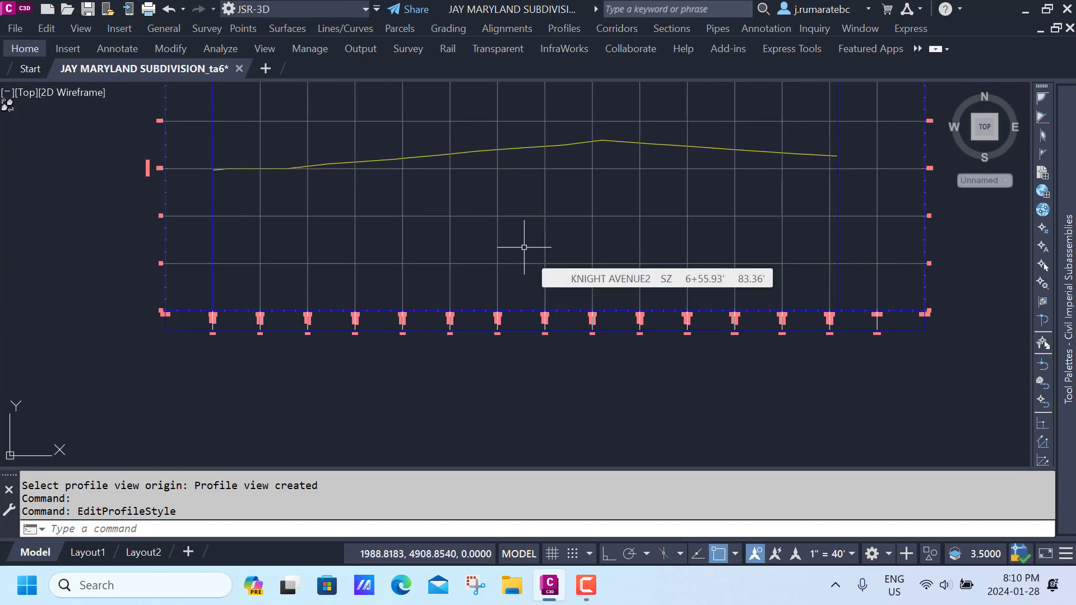
{"action": "type", "text": "LTS"}
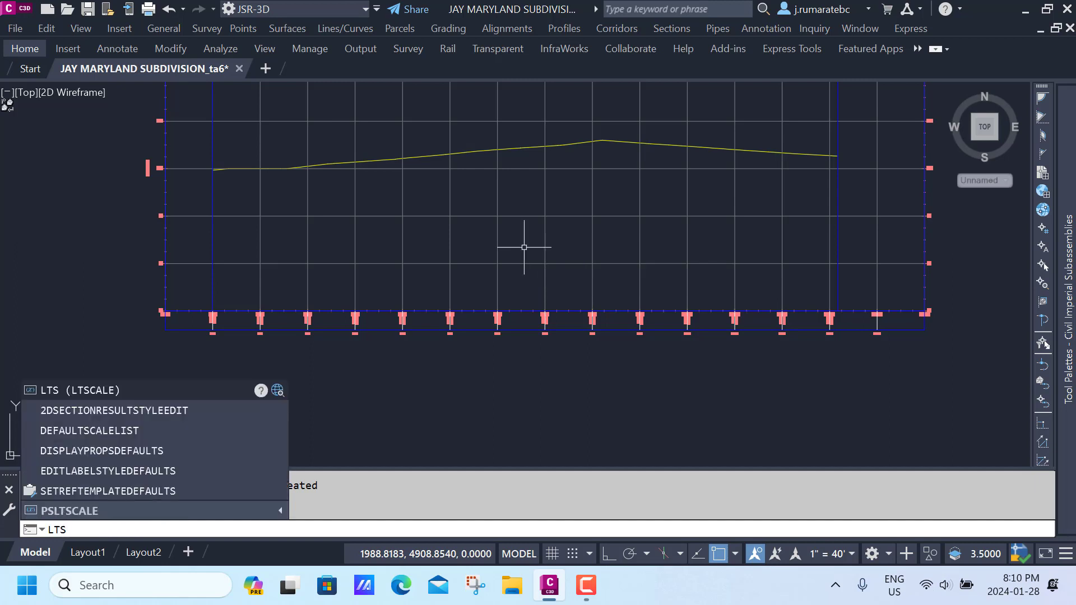
{"action": "key", "text": "Return"}
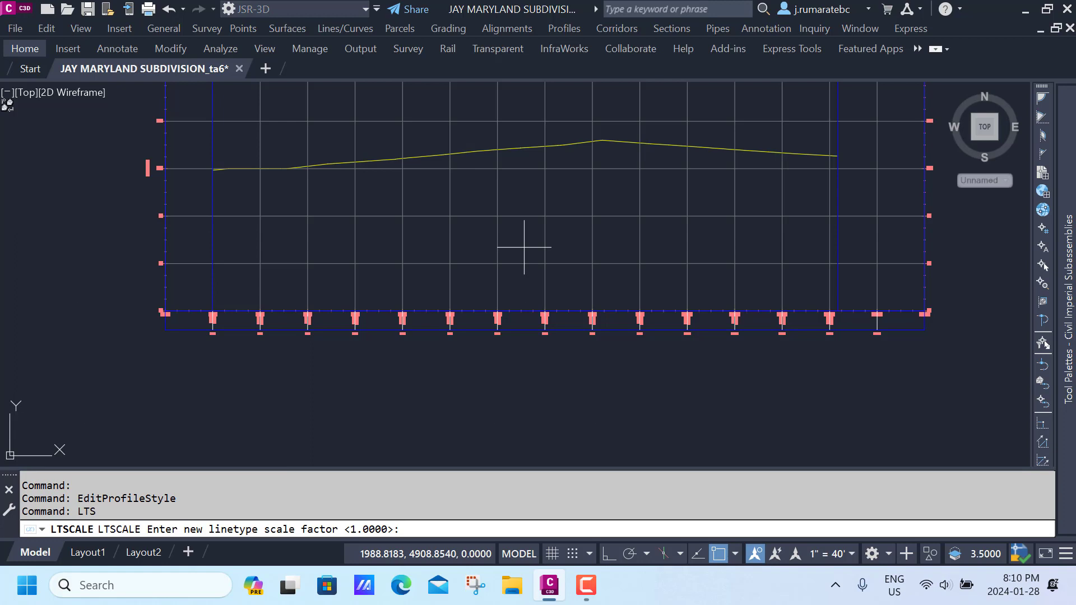
{"action": "type", "text": "30"}
{"action": "key", "text": "Return"}
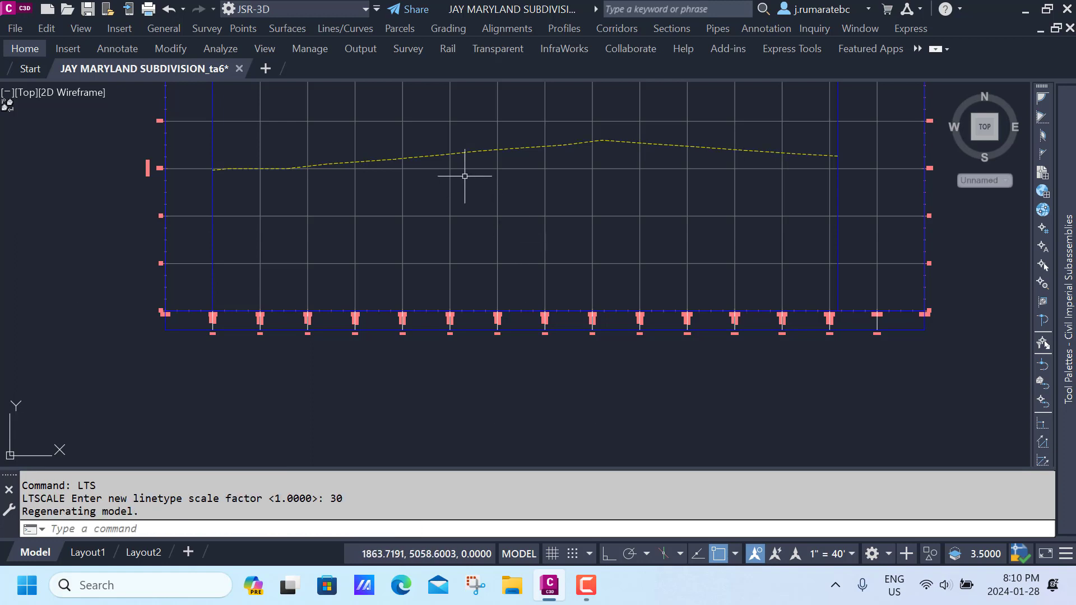
Step: Examine the existing ground lines in the KNIGHT AVENUE and 3RD STREET profile views
{"action": "scroll", "coordinate": [460, 165], "scroll_direction": "up", "scroll_amount": 2}
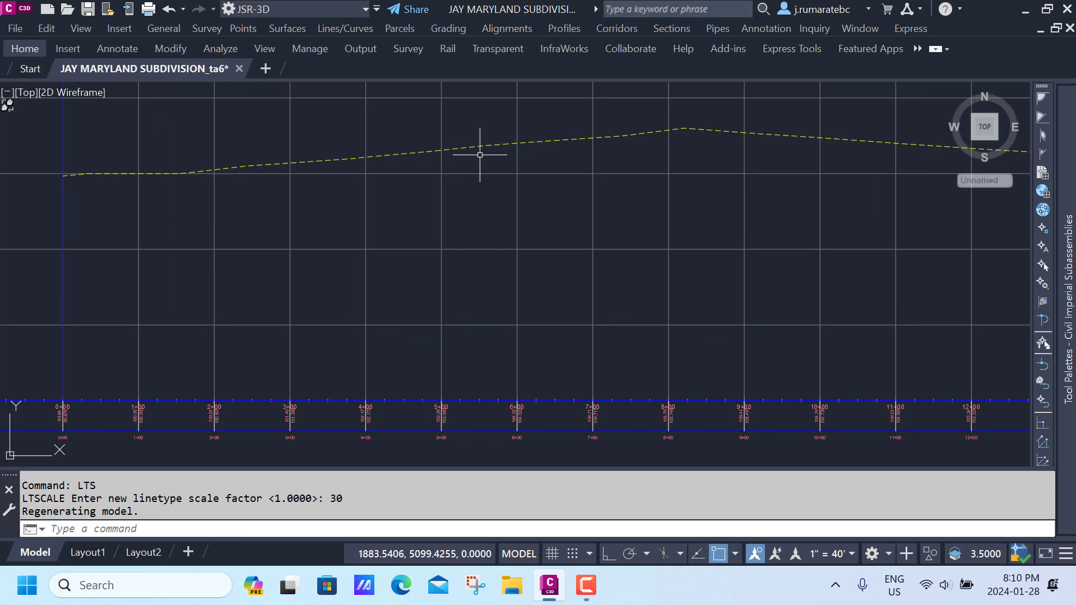
{"action": "scroll", "coordinate": [479, 155], "scroll_direction": "up", "scroll_amount": 2}
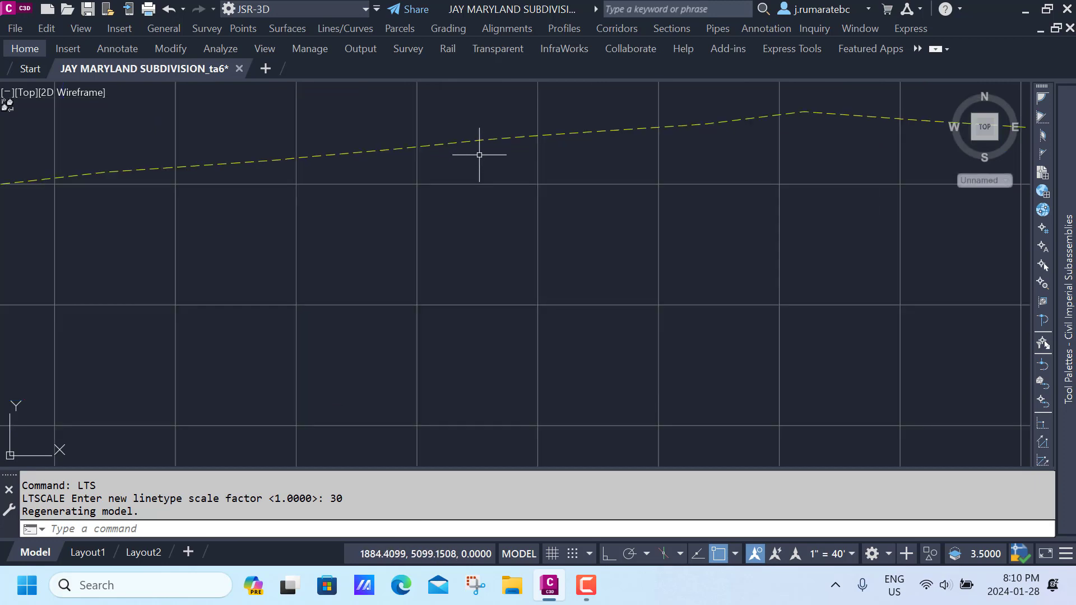
{"action": "scroll", "coordinate": [476, 168], "scroll_direction": "down", "scroll_amount": 5}
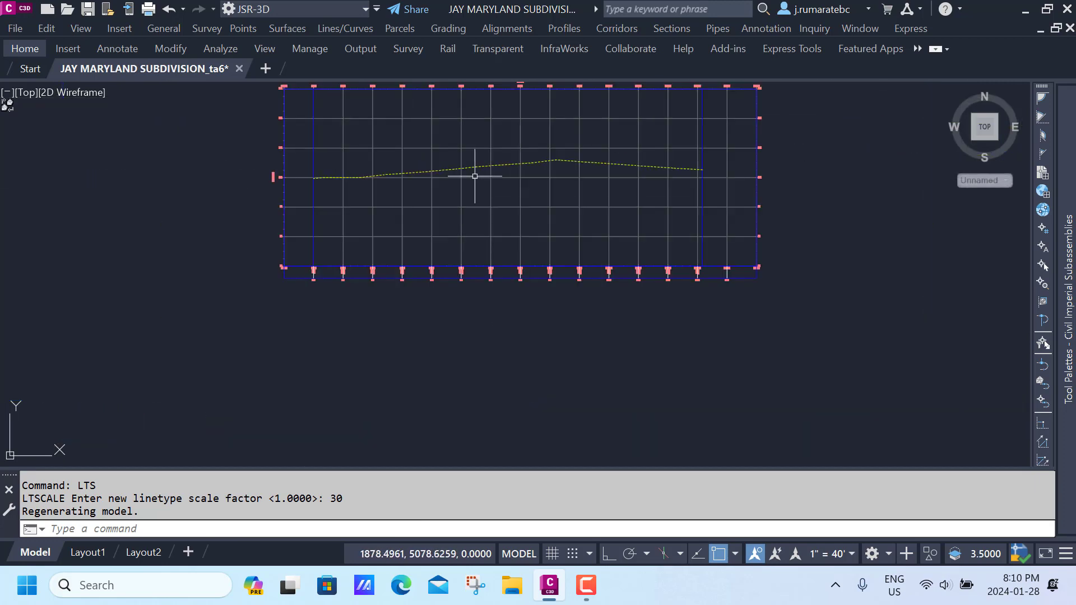
{"action": "middle_click_drag", "start_coordinate": [474, 179], "coordinate": [472, 218]}
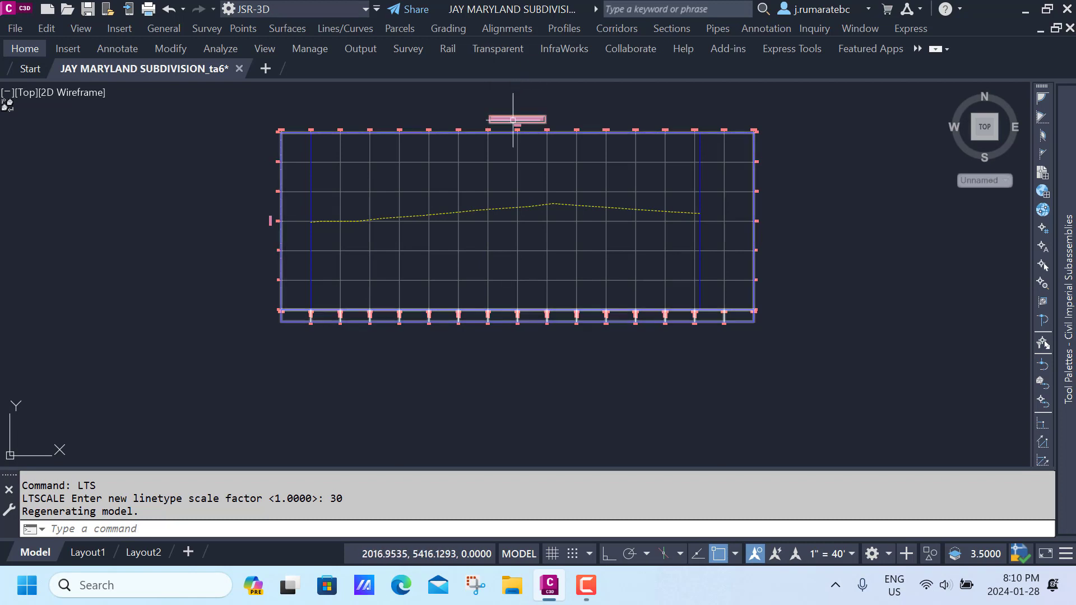
{"action": "scroll", "coordinate": [535, 124], "scroll_direction": "up", "scroll_amount": 2}
{"action": "middle_click_drag", "start_coordinate": [568, 128], "coordinate": [574, 148]}
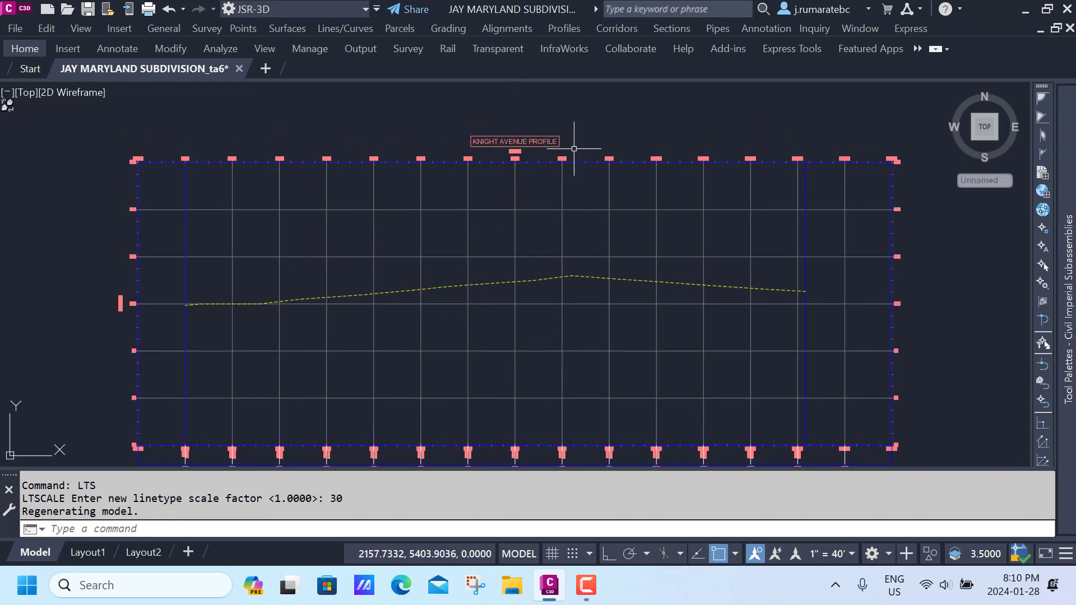
{"action": "scroll", "coordinate": [567, 144], "scroll_direction": "down", "scroll_amount": 6}
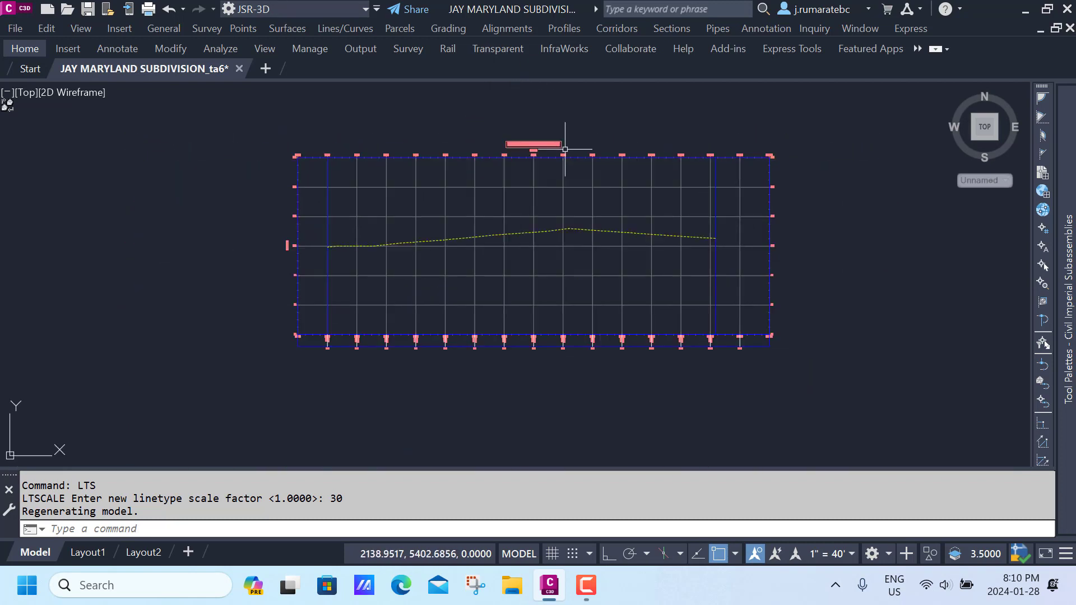
{"action": "mouse_move", "coordinate": [567, 249]}
{"action": "middle_mouse_down"}
{"action": "mouse_move", "coordinate": [594, 219]}
{"action": "mouse_move", "coordinate": [555, 249]}
{"action": "middle_mouse_up"}
{"action": "scroll", "coordinate": [555, 249], "scroll_direction": "up", "scroll_amount": 10}
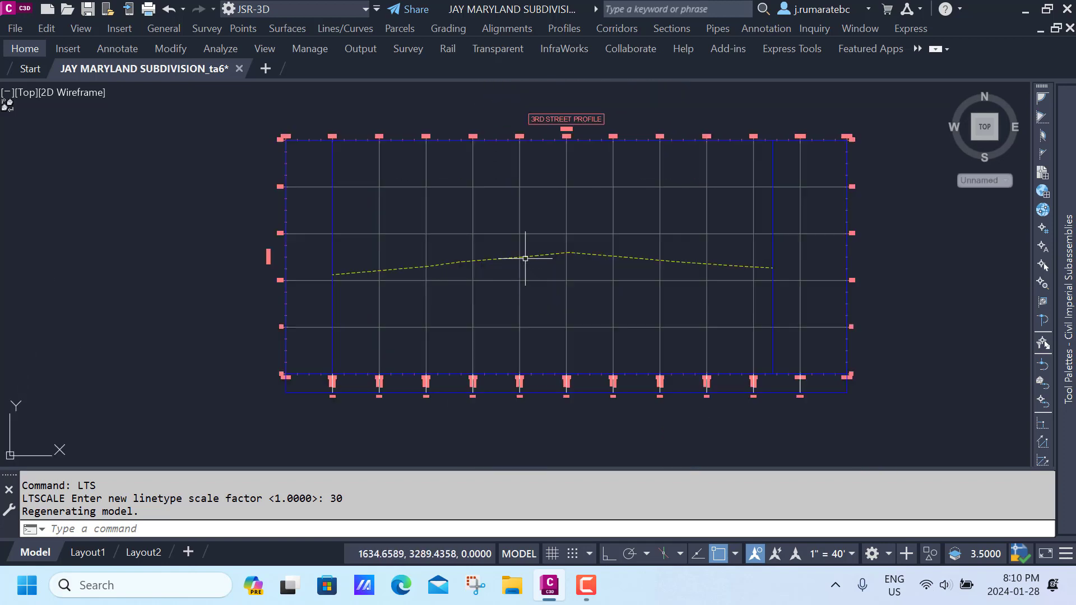
{"action": "scroll", "coordinate": [554, 133], "scroll_direction": "down", "scroll_amount": 5}
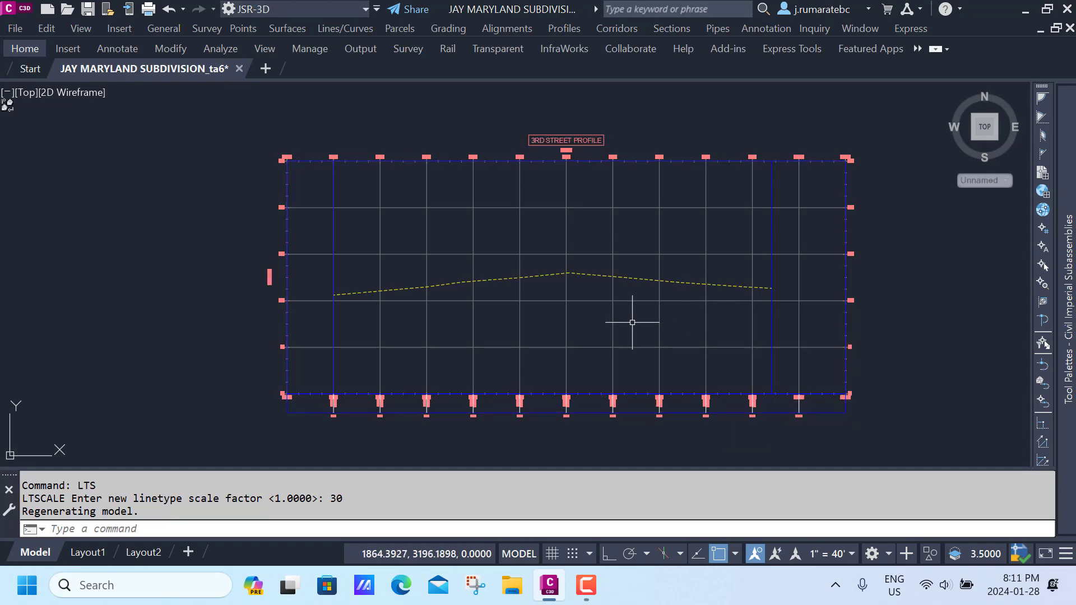
Step: Create a layout profile named 3RD STREET in the 3RD STREET profile view, with the Design Profile style and Complete Label Set
{"action": "left_click", "coordinate": [565, 29]}
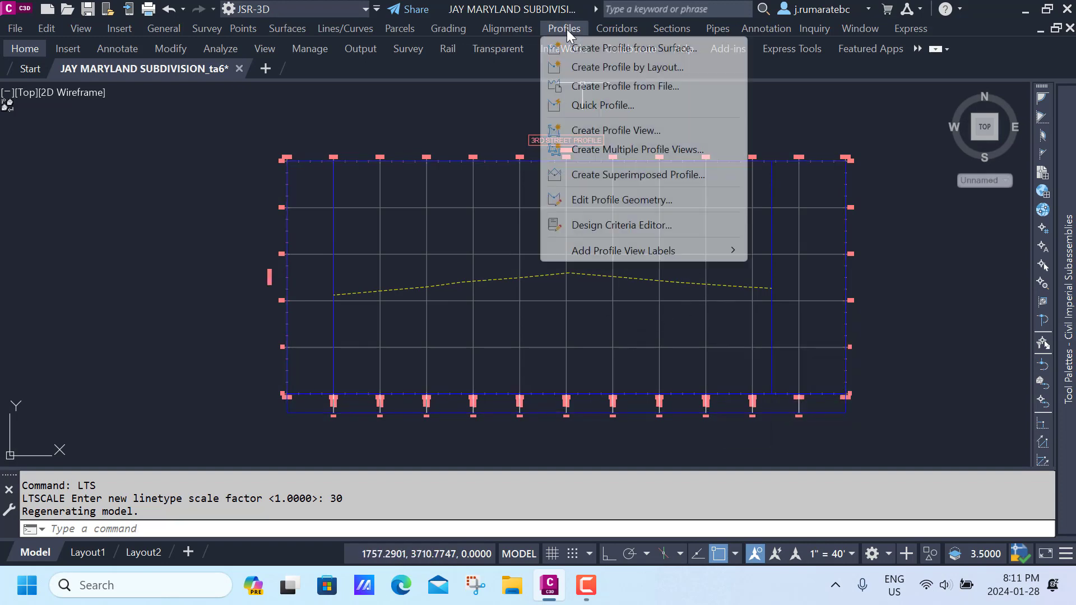
{"action": "left_click", "coordinate": [580, 68]}
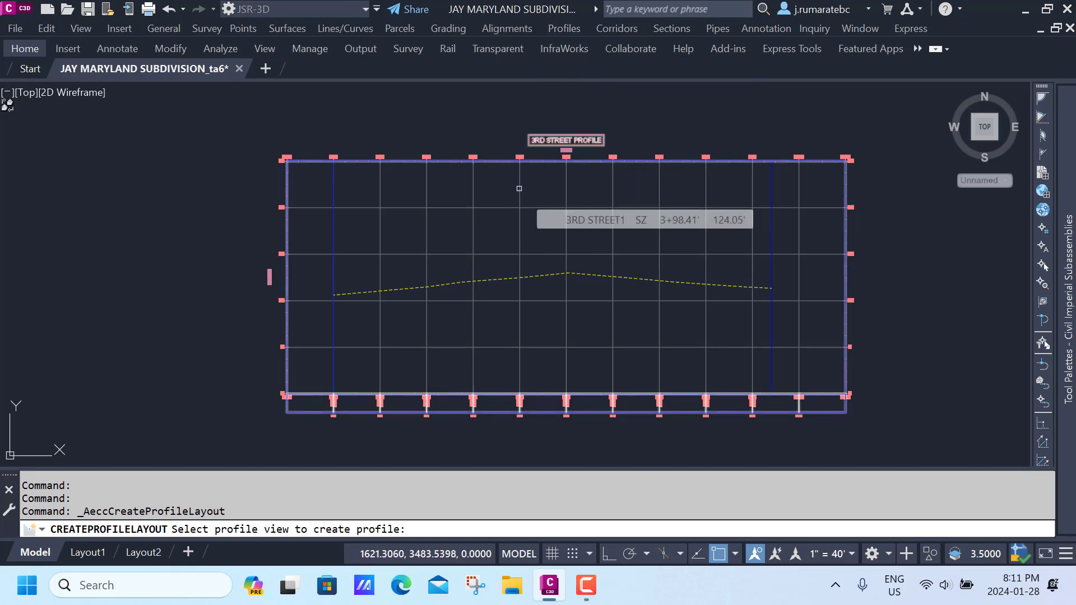
{"action": "left_click", "coordinate": [581, 208]}
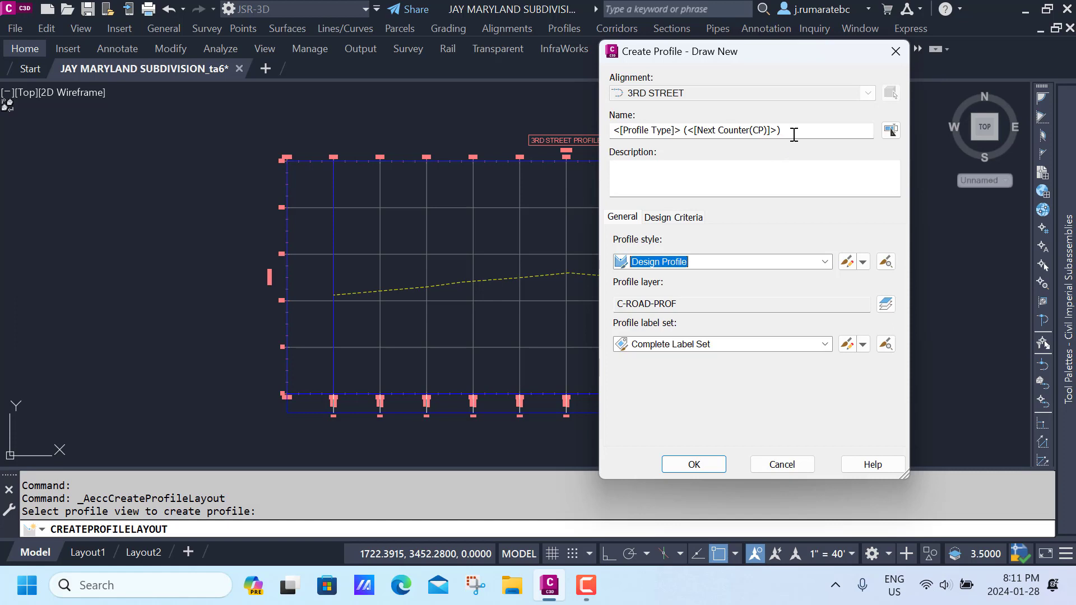
{"action": "left_click_drag", "start_coordinate": [794, 135], "coordinate": [606, 135]}
{"action": "type", "text": "3RD STREET"}
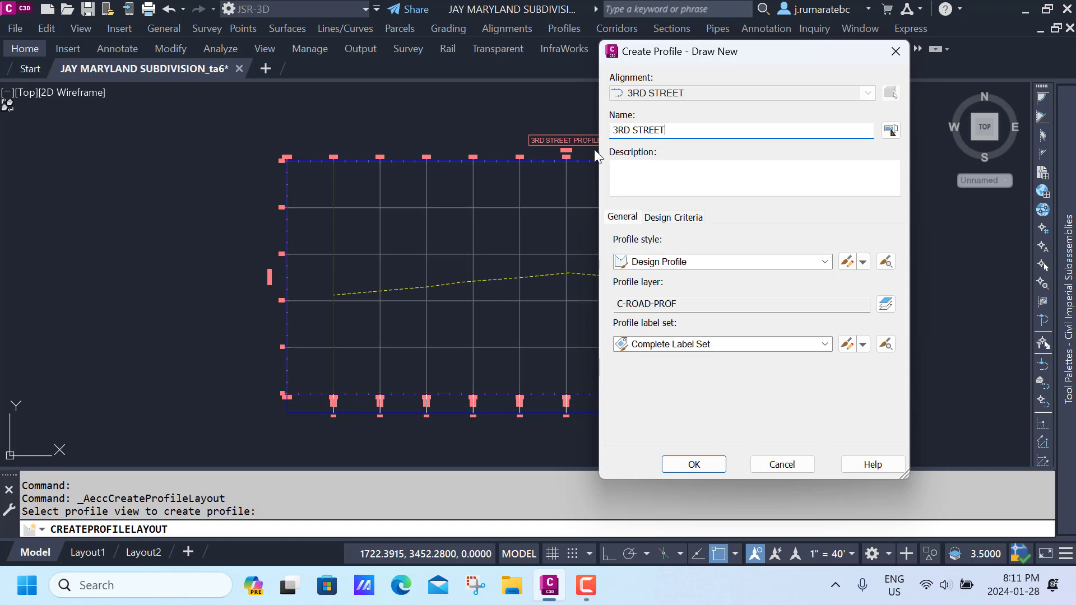
{"action": "left_click", "coordinate": [693, 465]}
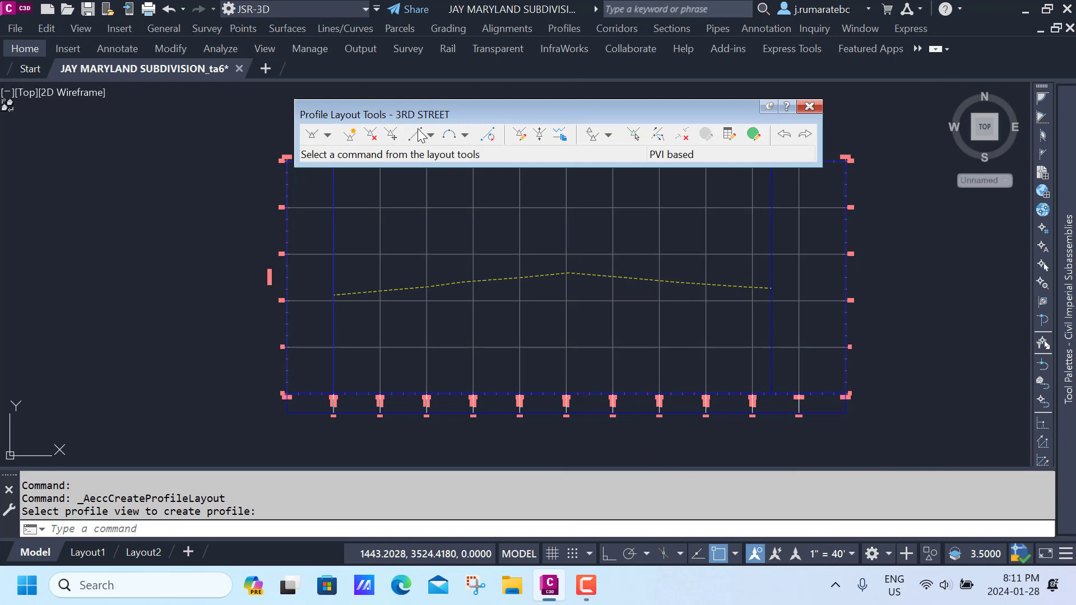
{"action": "scroll", "coordinate": [761, 413], "scroll_direction": "up", "scroll_amount": 5}
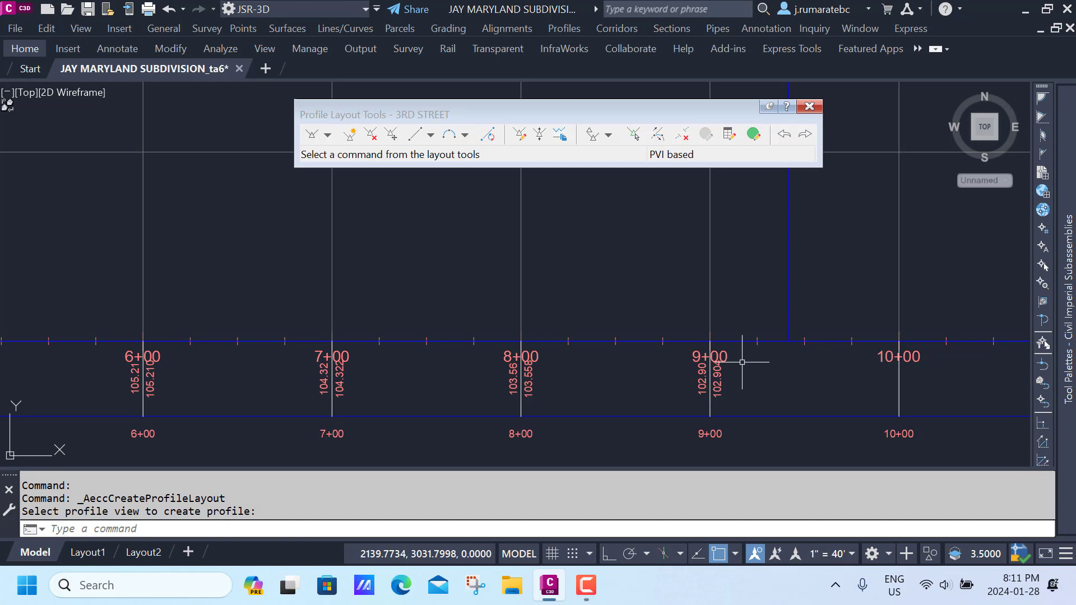
{"action": "scroll", "coordinate": [742, 362], "scroll_direction": "down", "scroll_amount": 6}
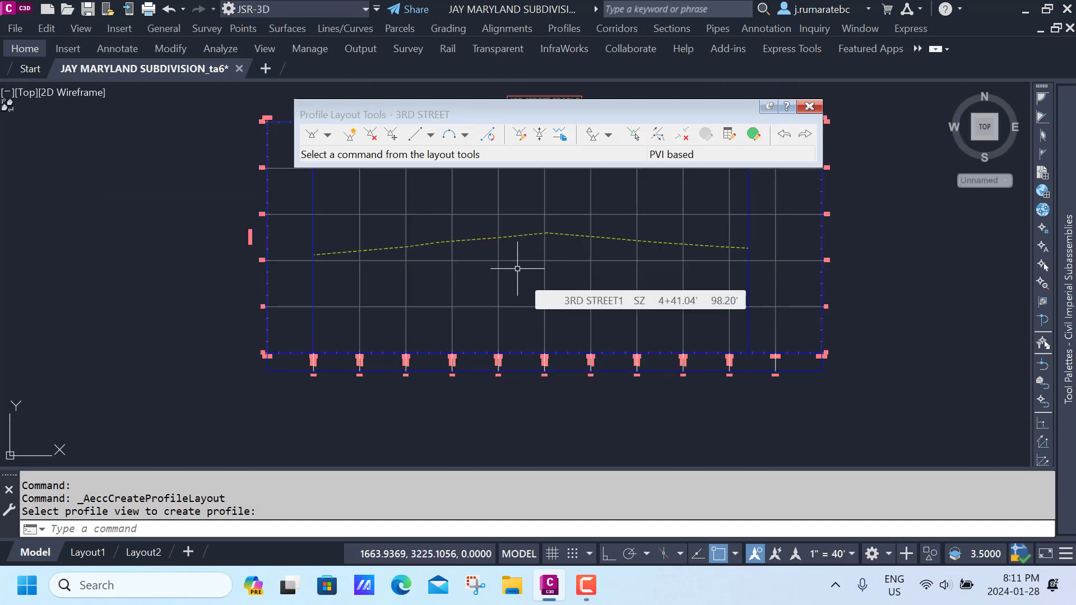
Step: Set the parabolic vertical curve lengths of the 3RD STREET layout profile to 500 ft for both crest and sag curves
{"action": "left_click", "coordinate": [326, 136]}
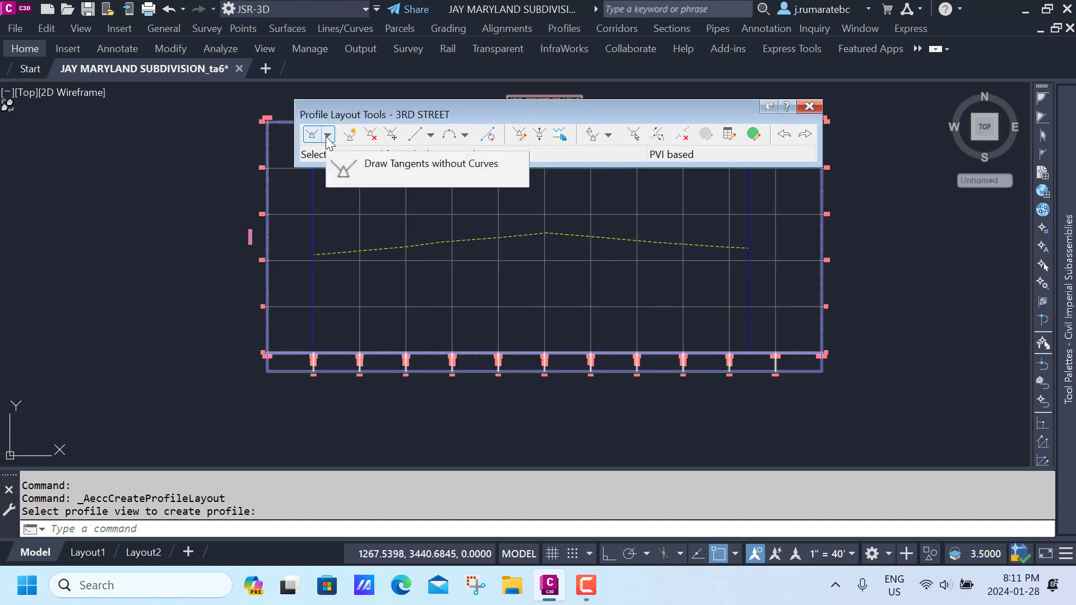
{"action": "left_click", "coordinate": [327, 136]}
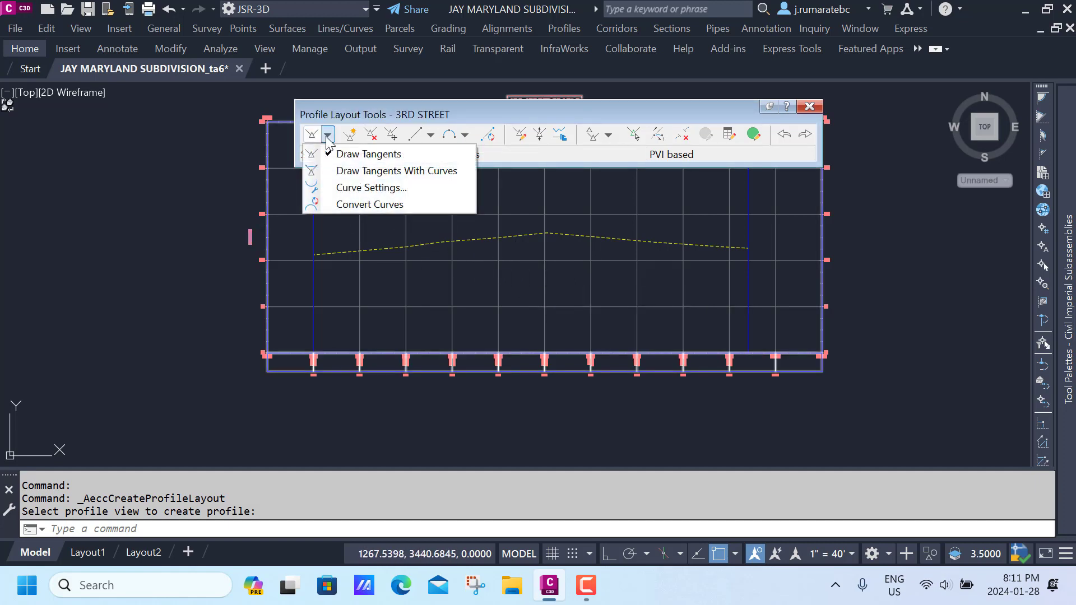
{"action": "left_click", "coordinate": [359, 188]}
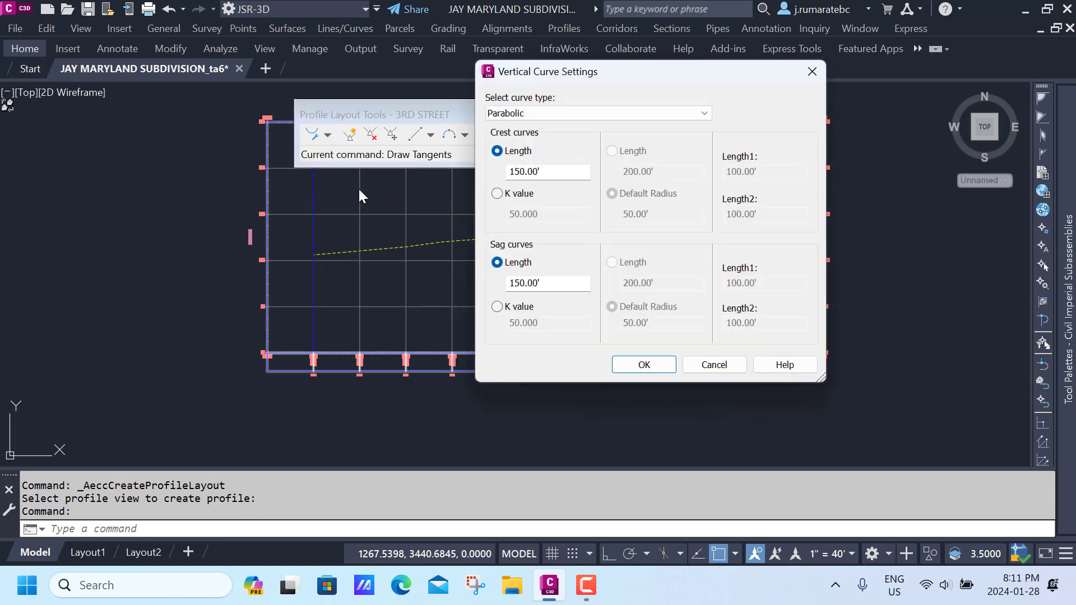
{"action": "left_click_drag", "start_coordinate": [657, 76], "coordinate": [634, 68]}
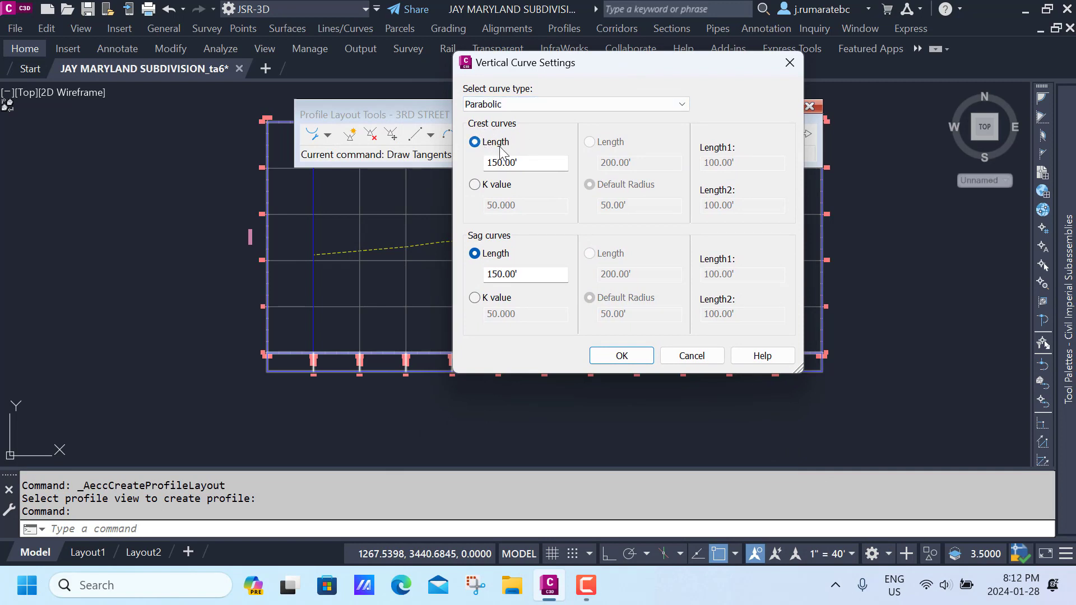
{"action": "left_click_drag", "start_coordinate": [520, 164], "coordinate": [476, 163]}
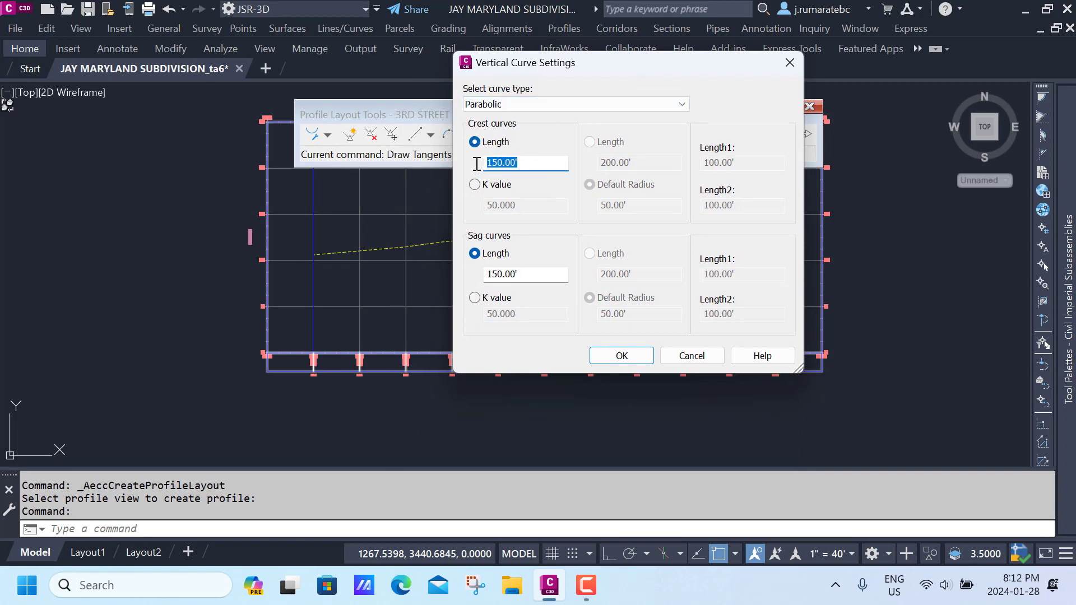
{"action": "type", "text": "500"}
{"action": "left_click_drag", "start_coordinate": [523, 273], "coordinate": [483, 274]}
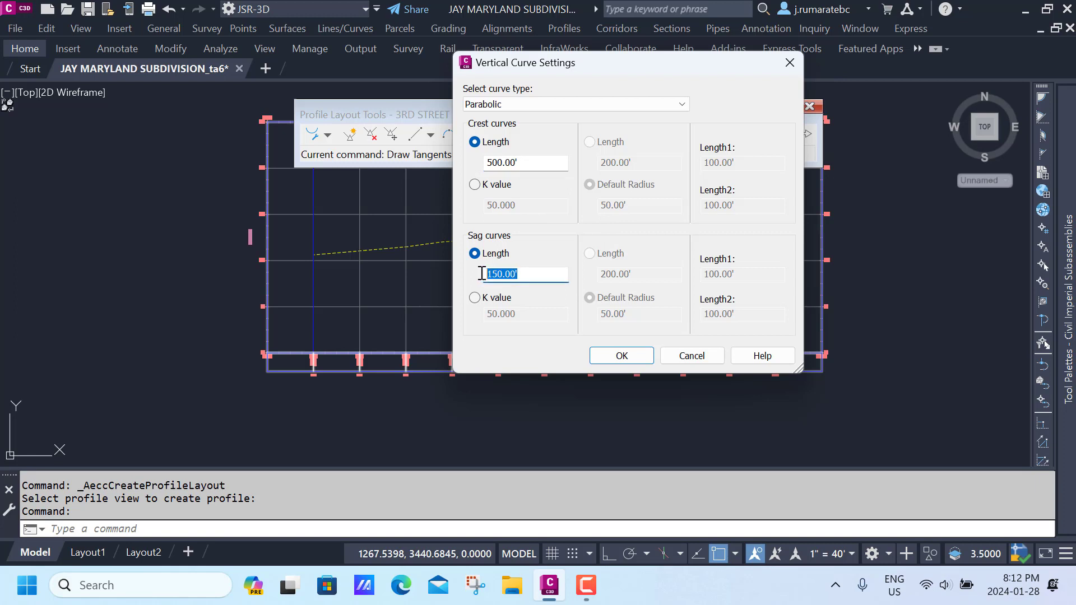
{"action": "type", "text": "500"}
{"action": "left_click", "coordinate": [622, 356]}
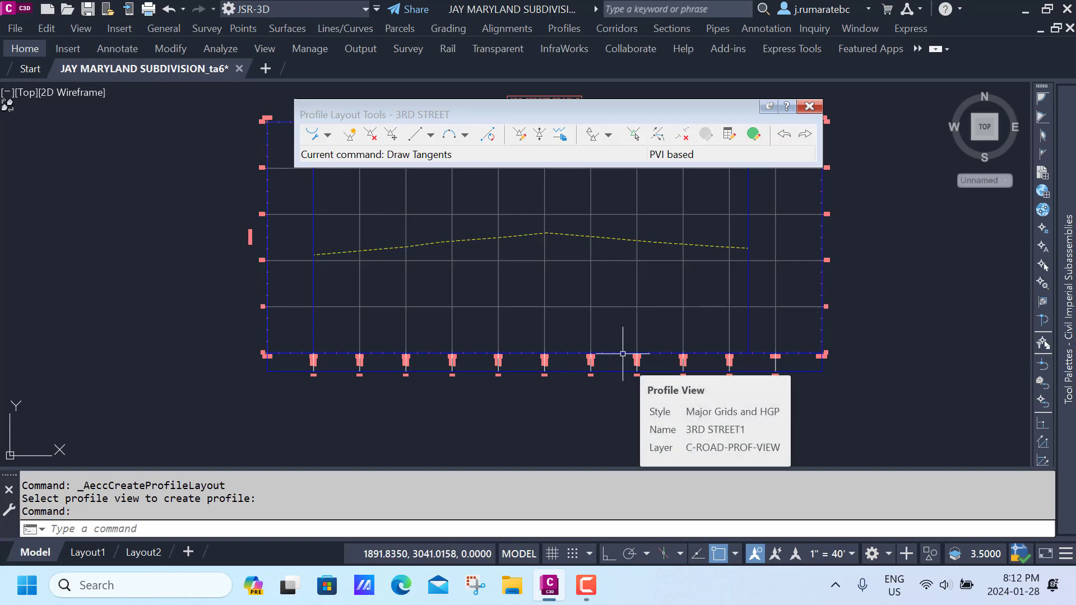
Step: Draw 3RD STREET's design profile as tangents with curves from the existing ground's start, through a PVI near 5+03 at elevation about 106.4, to its end
{"action": "left_click", "coordinate": [328, 135]}
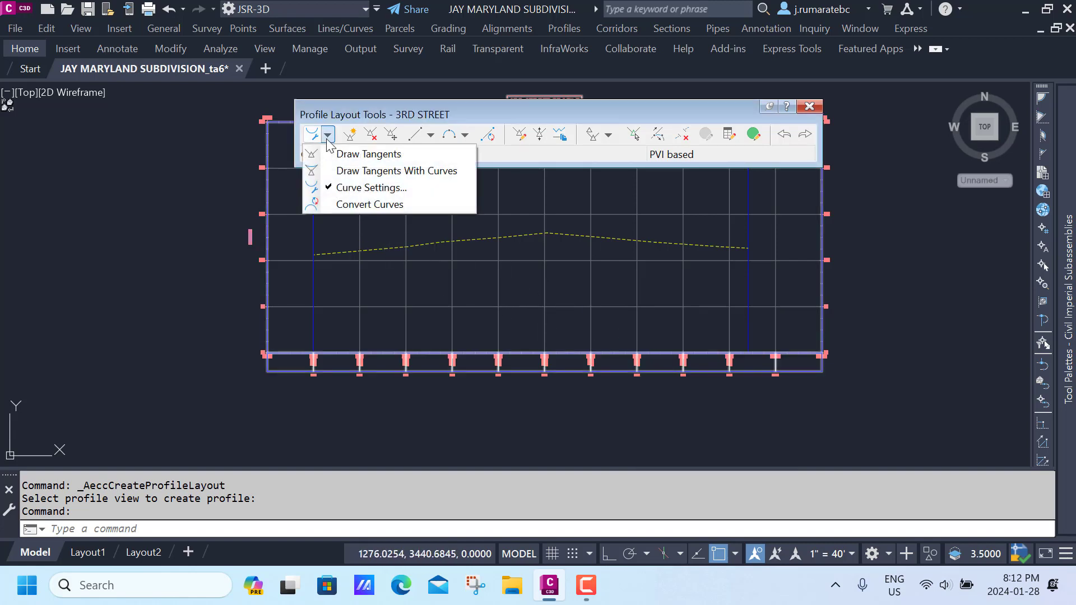
{"action": "left_click", "coordinate": [352, 170]}
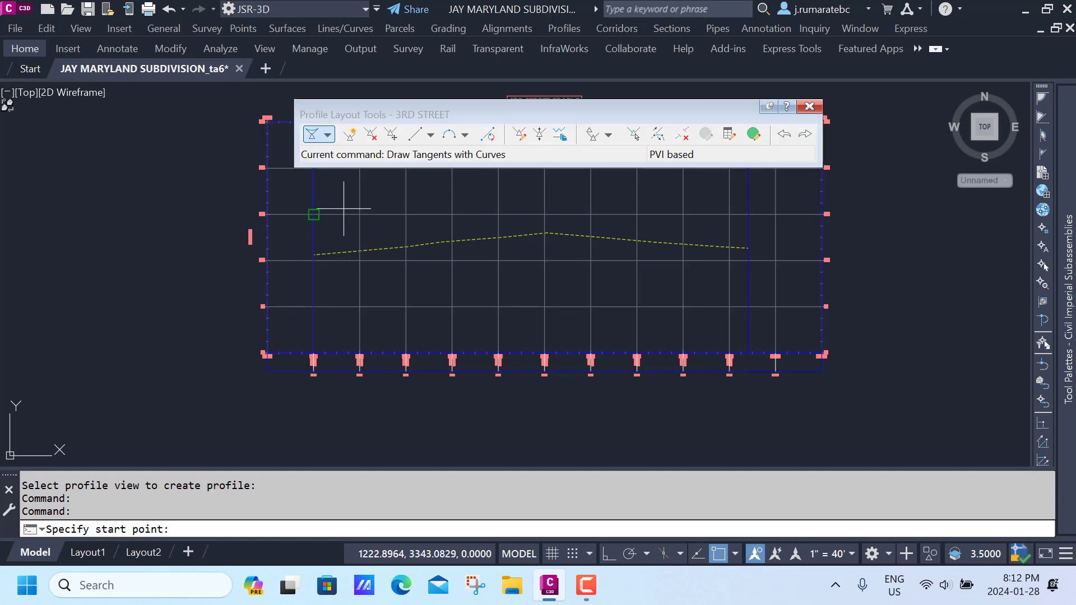
{"action": "middle_click_drag", "start_coordinate": [313, 247], "coordinate": [345, 309]}
{"action": "scroll", "coordinate": [346, 309], "scroll_direction": "up", "scroll_amount": 6}
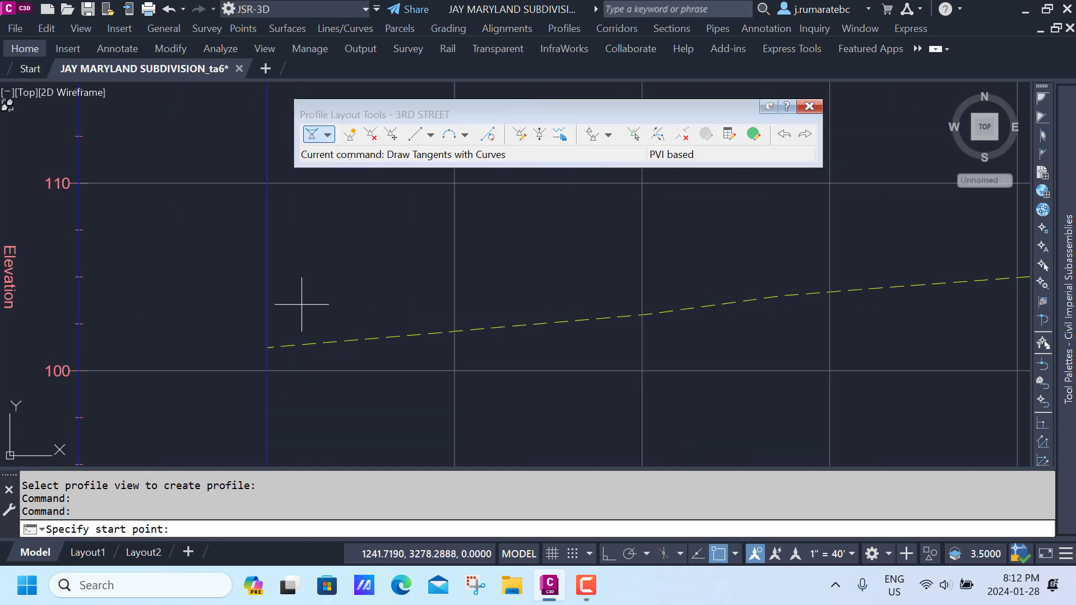
{"action": "left_click", "coordinate": [270, 340]}
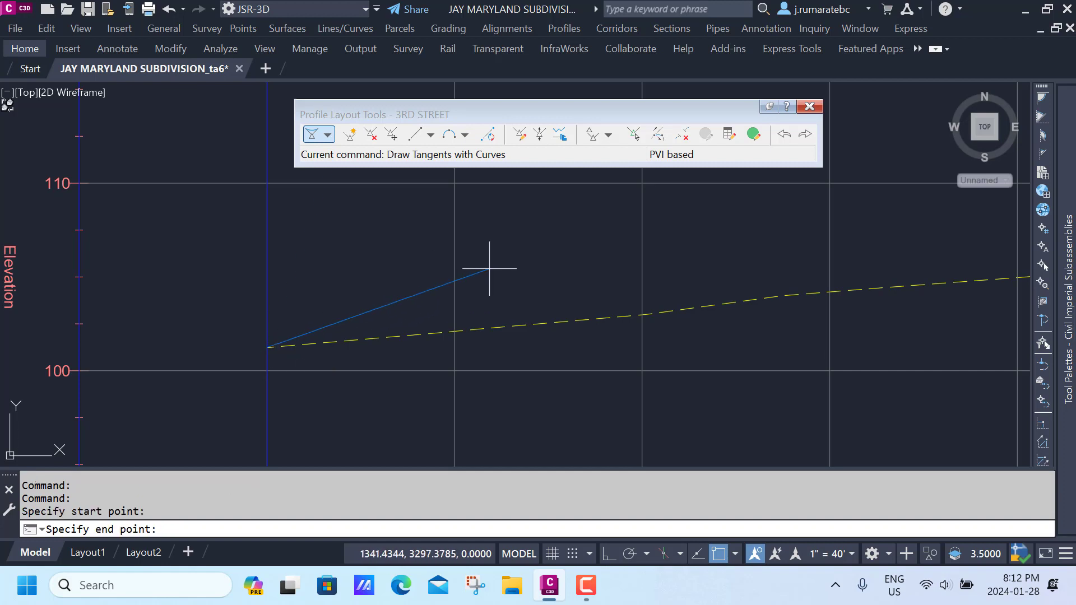
{"action": "key", "text": "F3"}
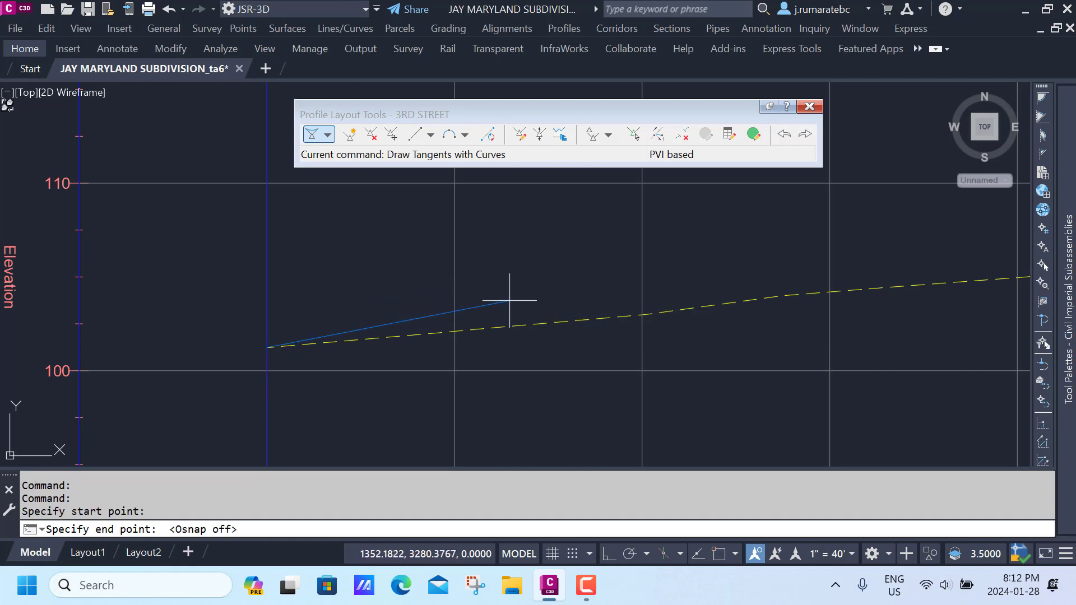
{"action": "scroll", "coordinate": [336, 337], "scroll_direction": "down", "scroll_amount": 4}
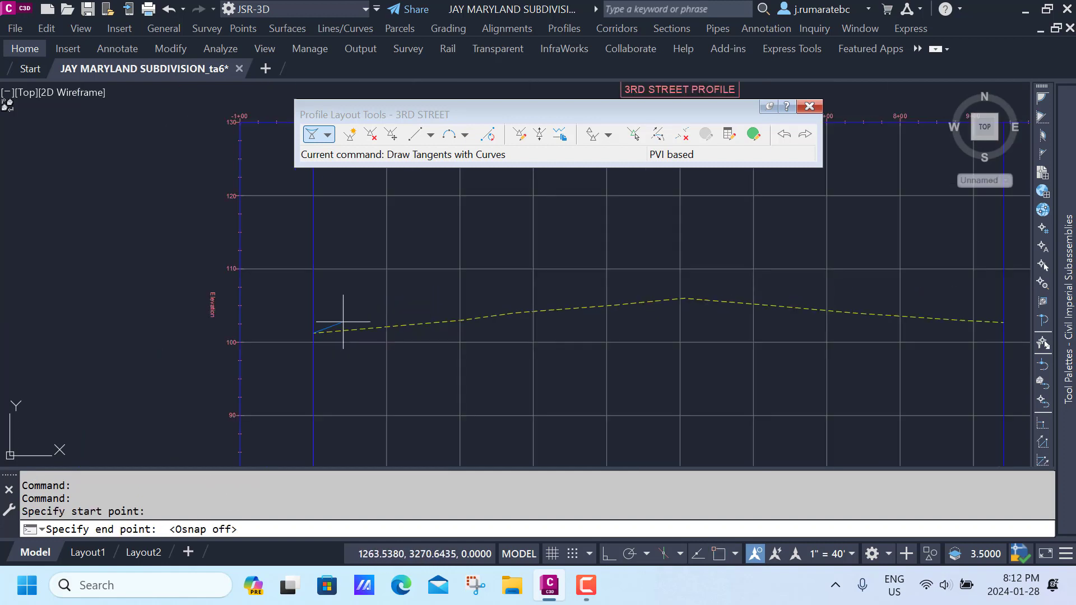
{"action": "middle_click_drag", "start_coordinate": [600, 300], "coordinate": [445, 291]}
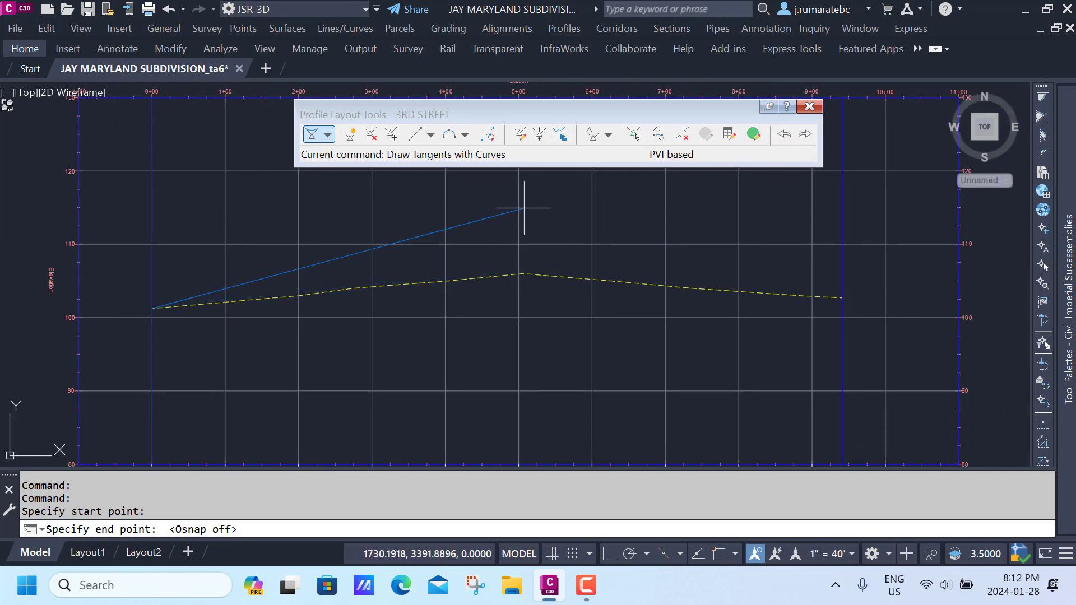
{"action": "left_click", "coordinate": [520, 271]}
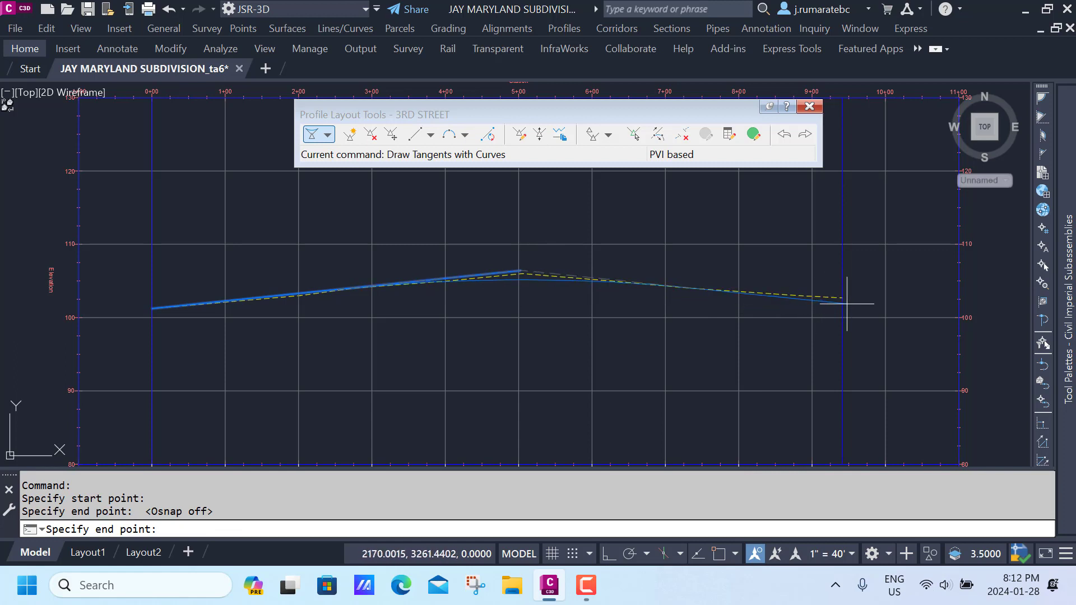
{"action": "key", "text": "F3"}
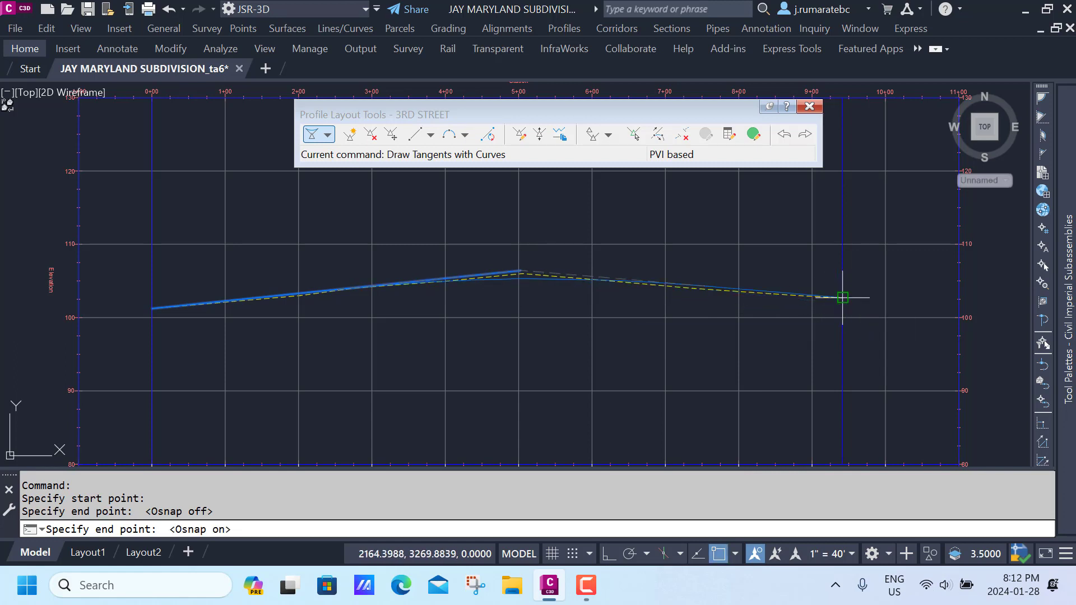
{"action": "left_click", "coordinate": [842, 297]}
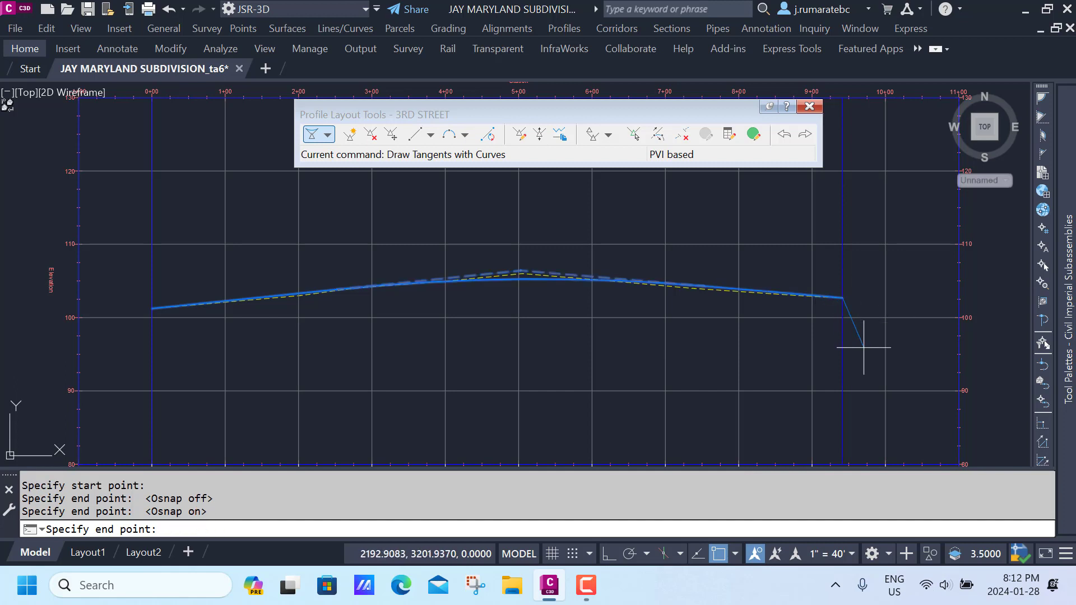
{"action": "key", "text": "Escape"}
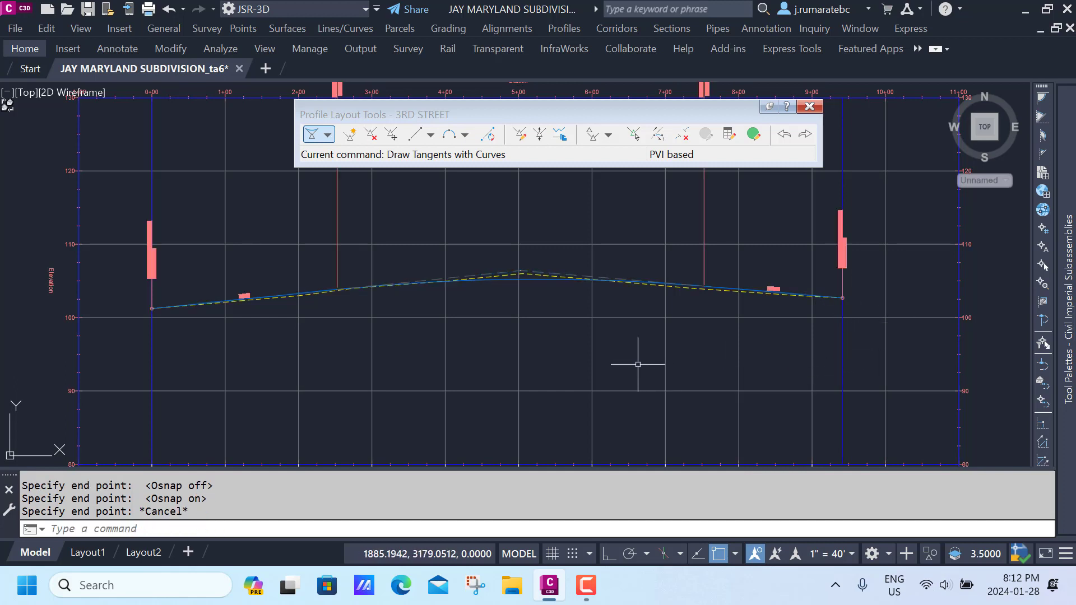
Step: Move the vertical curve label up clear of the 3RD STREET PROFILE title and close the profile layout tools
{"action": "scroll", "coordinate": [590, 304], "scroll_direction": "down", "scroll_amount": 3}
{"action": "scroll", "coordinate": [590, 304], "scroll_direction": "up", "scroll_amount": 2}
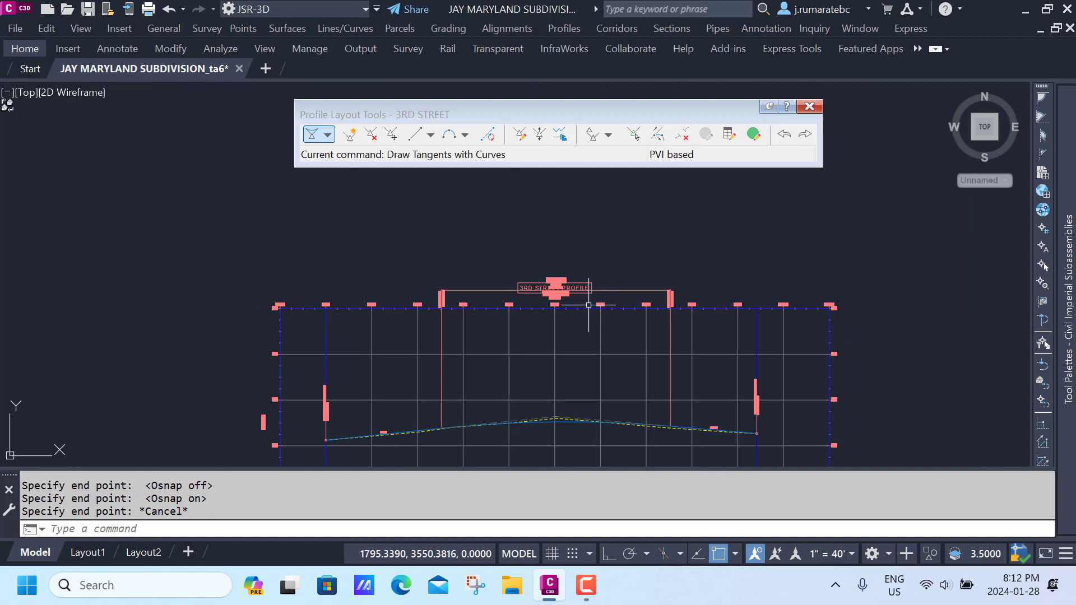
{"action": "scroll", "coordinate": [614, 304], "scroll_direction": "up", "scroll_amount": 2}
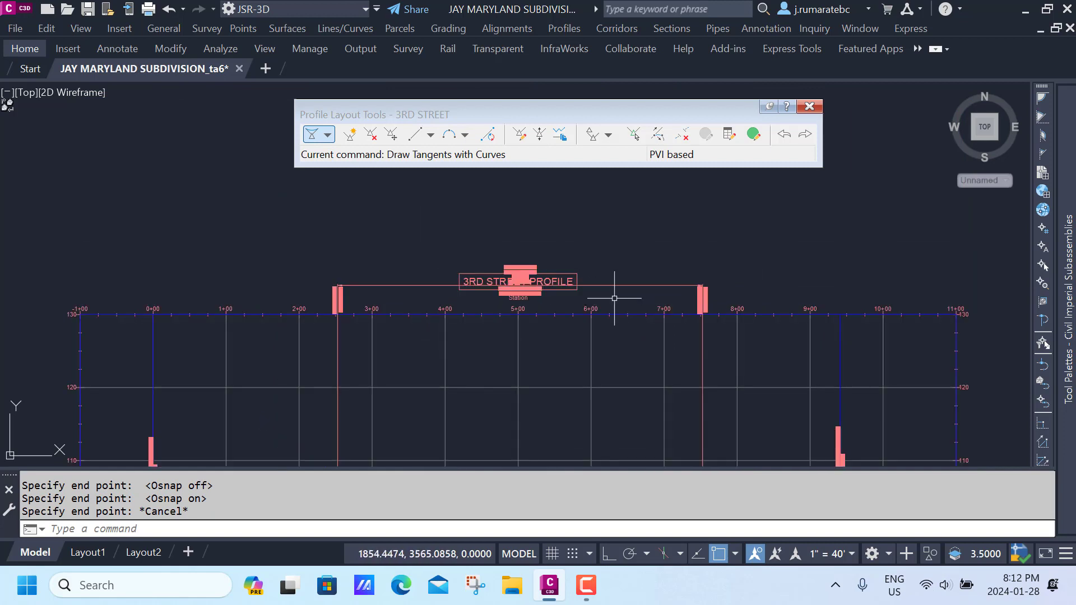
{"action": "scroll", "coordinate": [614, 299], "scroll_direction": "down", "scroll_amount": 2}
{"action": "scroll", "coordinate": [614, 298], "scroll_direction": "up", "scroll_amount": 2}
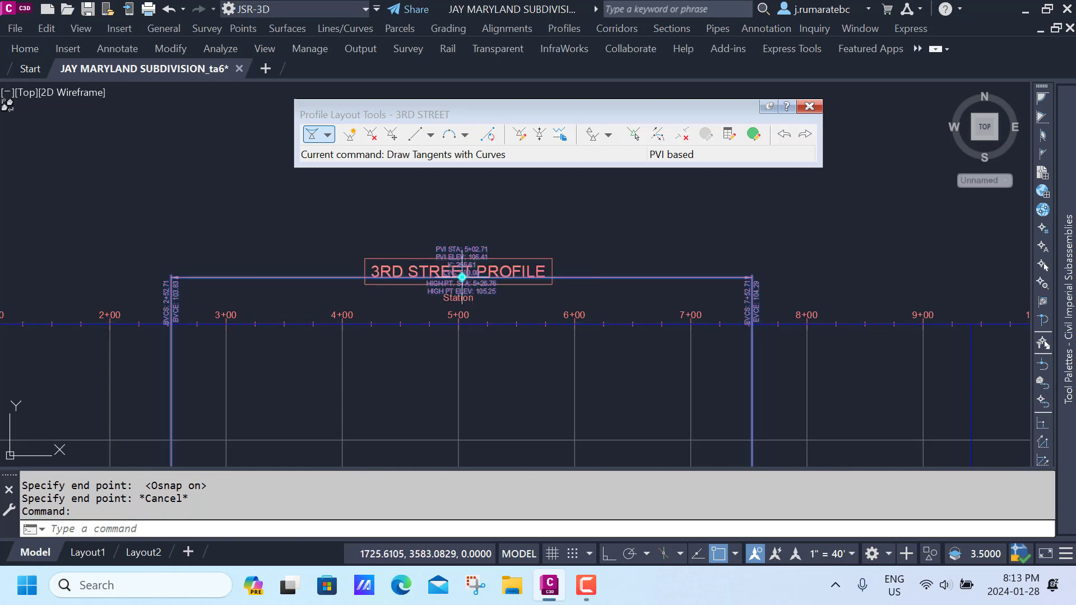
{"action": "left_click", "coordinate": [461, 277]}
{"action": "left_click", "coordinate": [461, 277]}
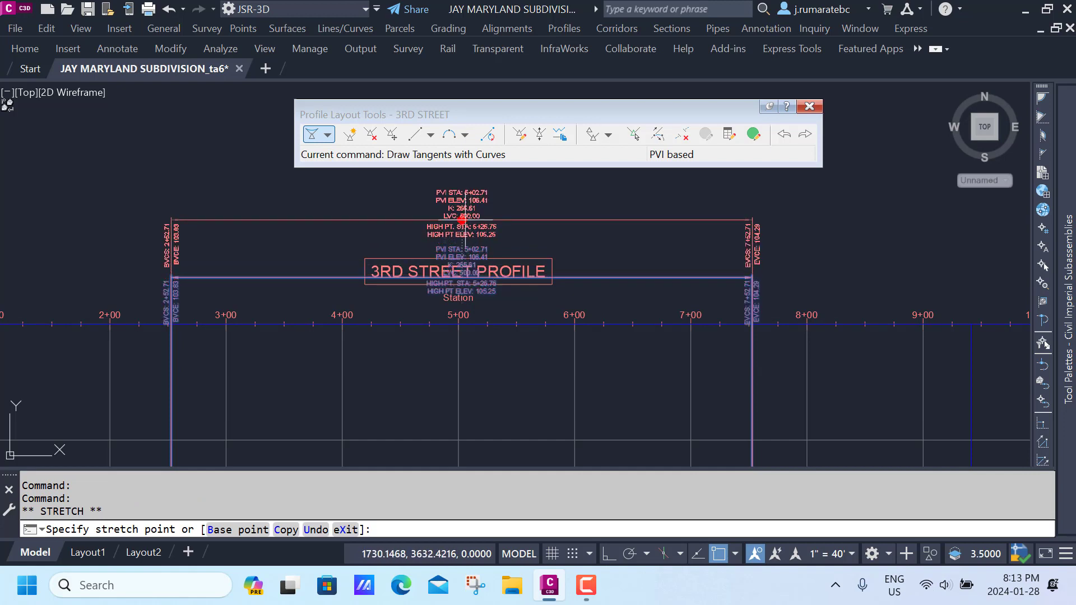
{"action": "left_click", "coordinate": [462, 219]}
{"action": "key", "text": "Escape"}
{"action": "key", "text": "Escape"}
{"action": "middle_click_drag", "start_coordinate": [539, 243], "coordinate": [564, 284]}
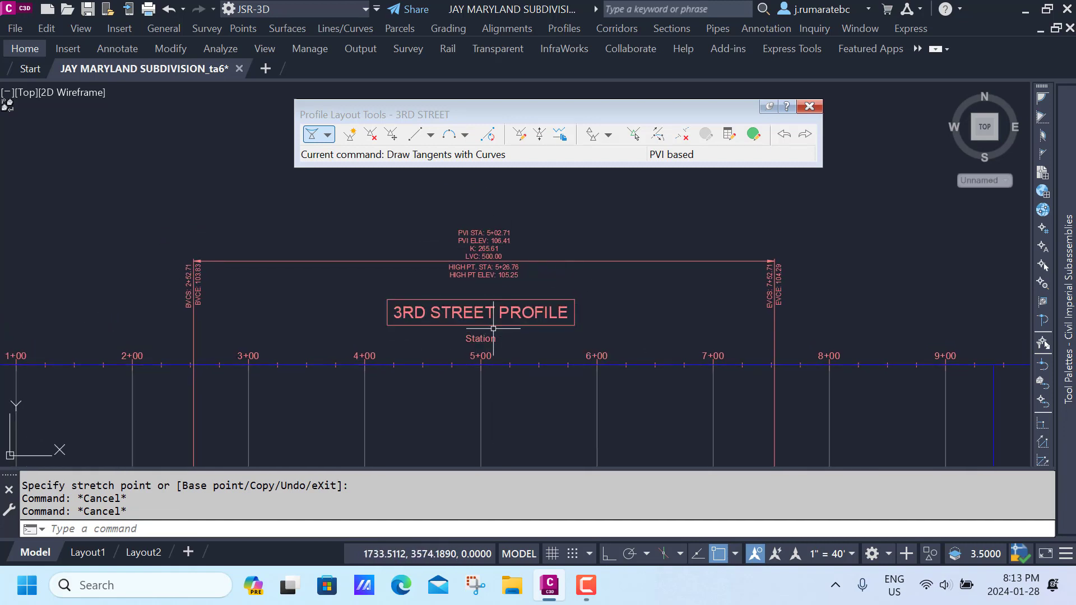
{"action": "scroll", "coordinate": [482, 333], "scroll_direction": "down", "scroll_amount": 1}
{"action": "scroll", "coordinate": [488, 334], "scroll_direction": "up", "scroll_amount": 1}
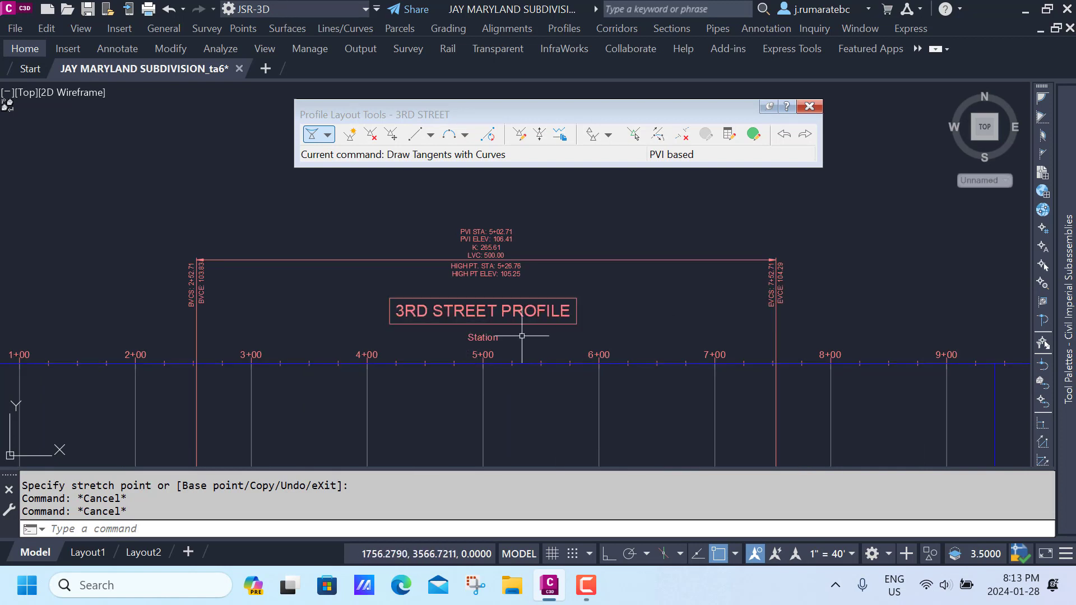
{"action": "left_click", "coordinate": [809, 106]}
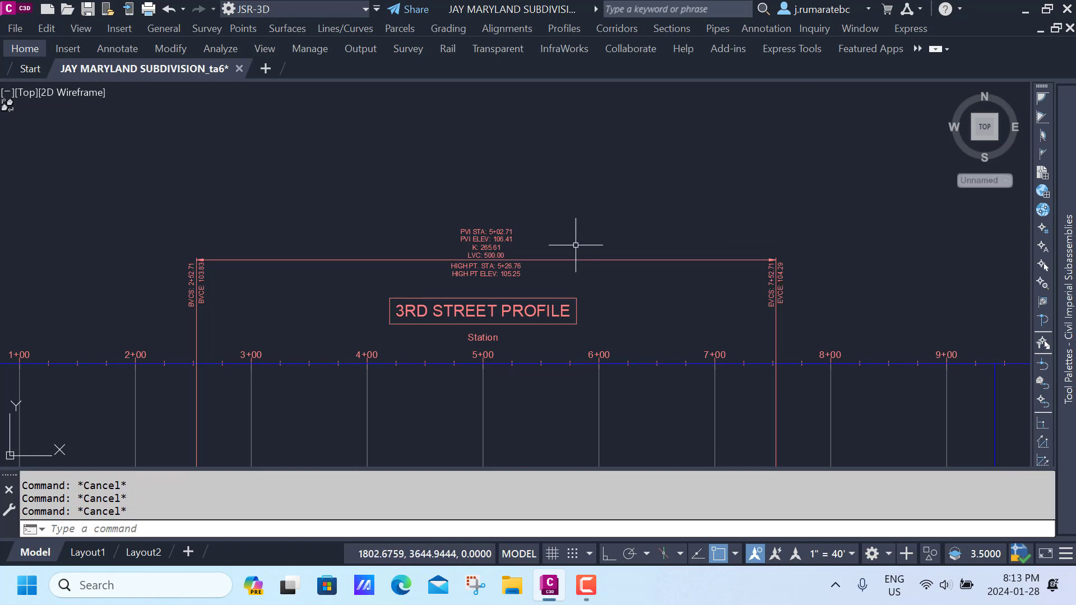
Step: Create a layout profile named KNIGHT AVENUE PROFILE CURVE in the KNIGHT AVENUE profile view, with the Design Profile style and Complete Label Set
{"action": "scroll", "coordinate": [576, 241], "scroll_direction": "down", "scroll_amount": 5}
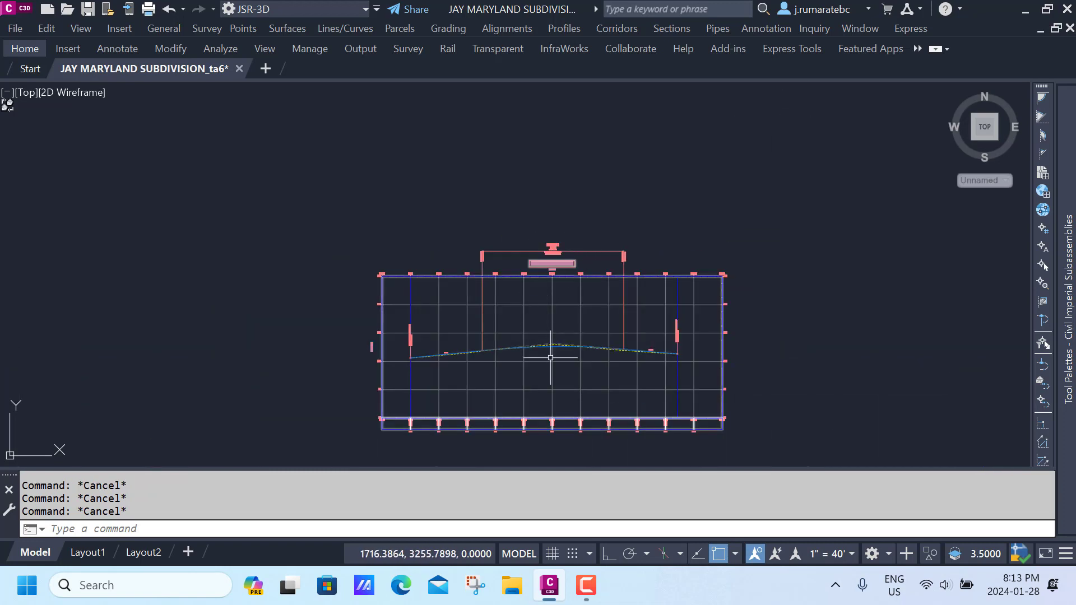
{"action": "scroll", "coordinate": [550, 357], "scroll_direction": "down", "scroll_amount": 5}
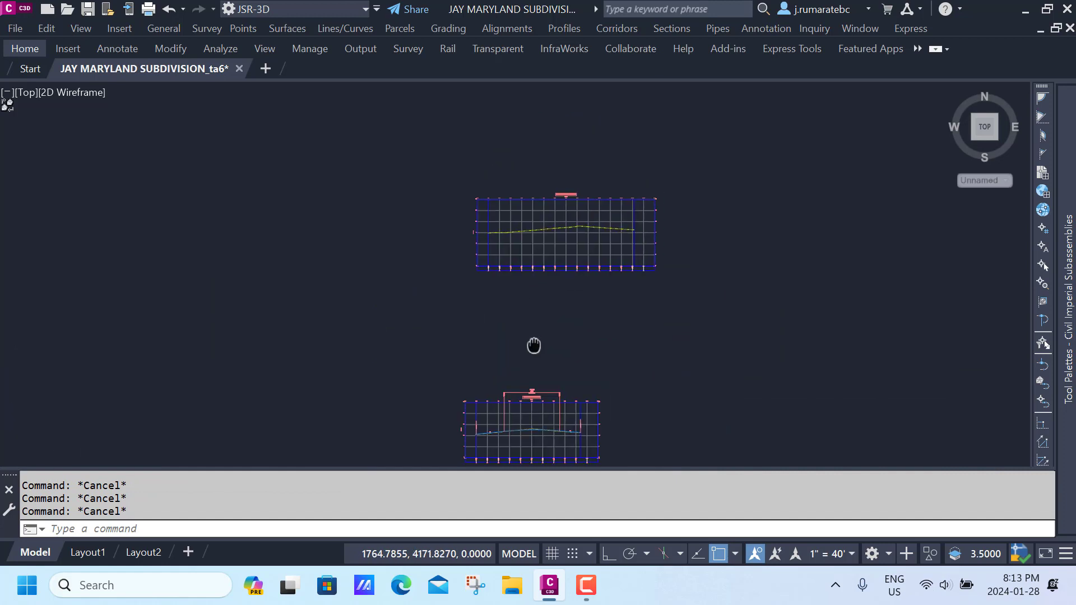
{"action": "scroll", "coordinate": [558, 257], "scroll_direction": "up", "scroll_amount": 4}
{"action": "scroll", "coordinate": [558, 257], "scroll_direction": "up", "scroll_amount": 4}
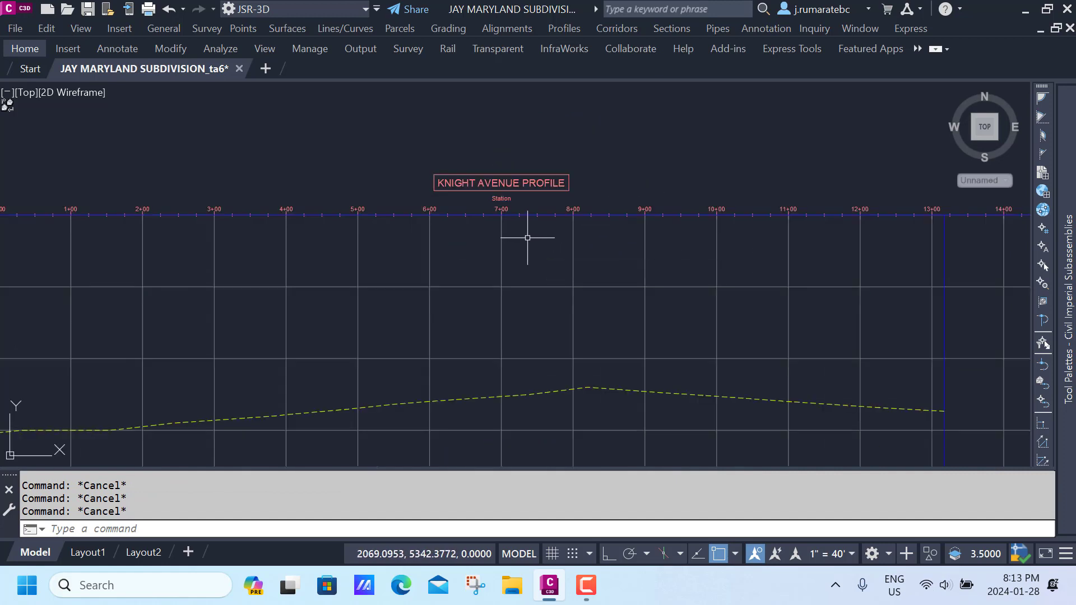
{"action": "left_click", "coordinate": [520, 223]}
{"action": "scroll", "coordinate": [510, 230], "scroll_direction": "down", "scroll_amount": 2}
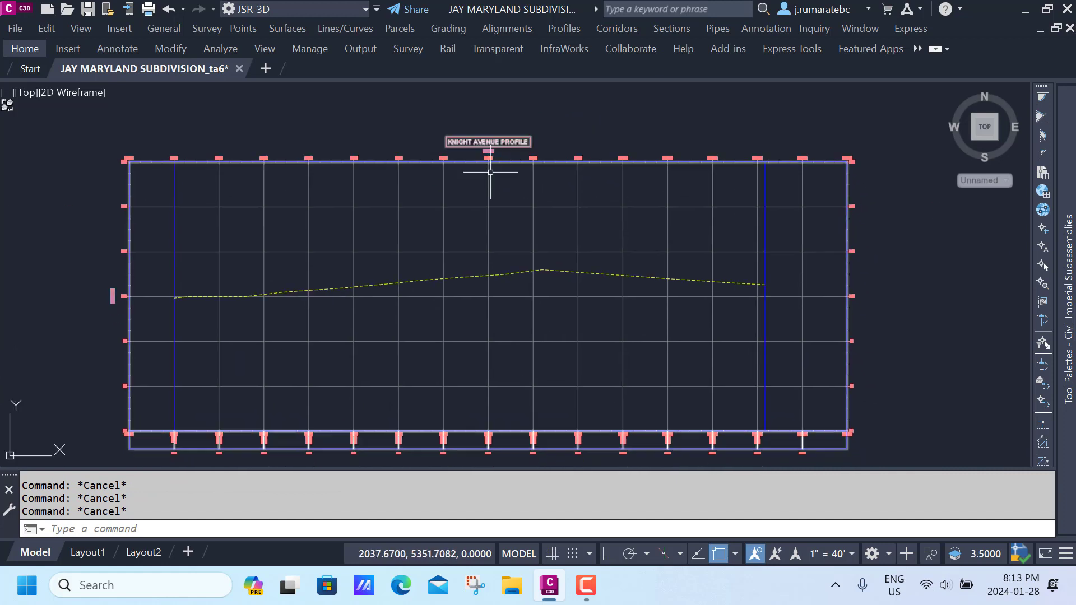
{"action": "left_click", "coordinate": [556, 34]}
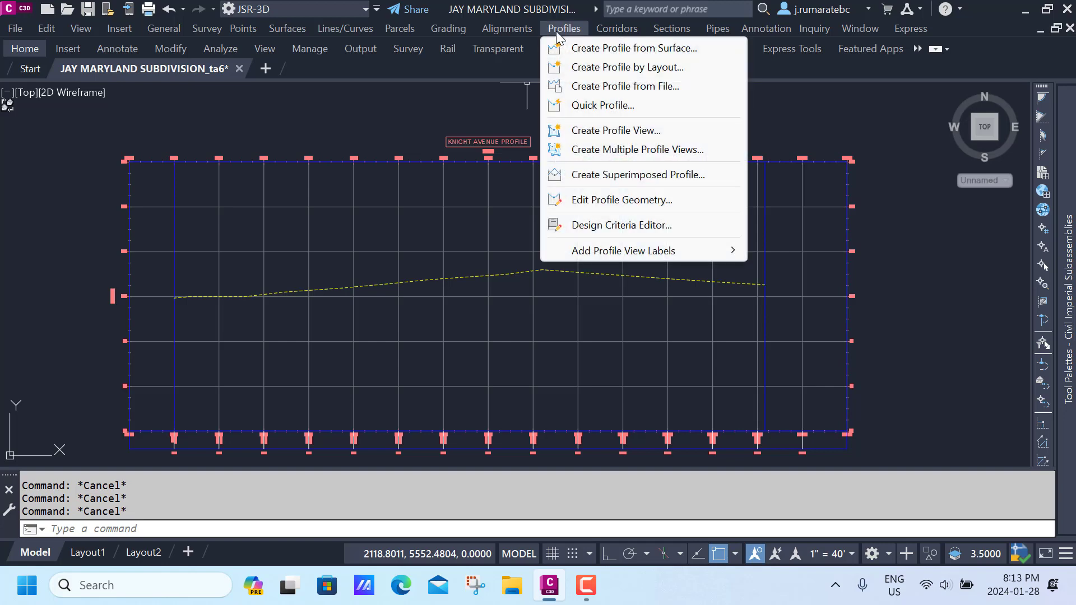
{"action": "left_click", "coordinate": [579, 69]}
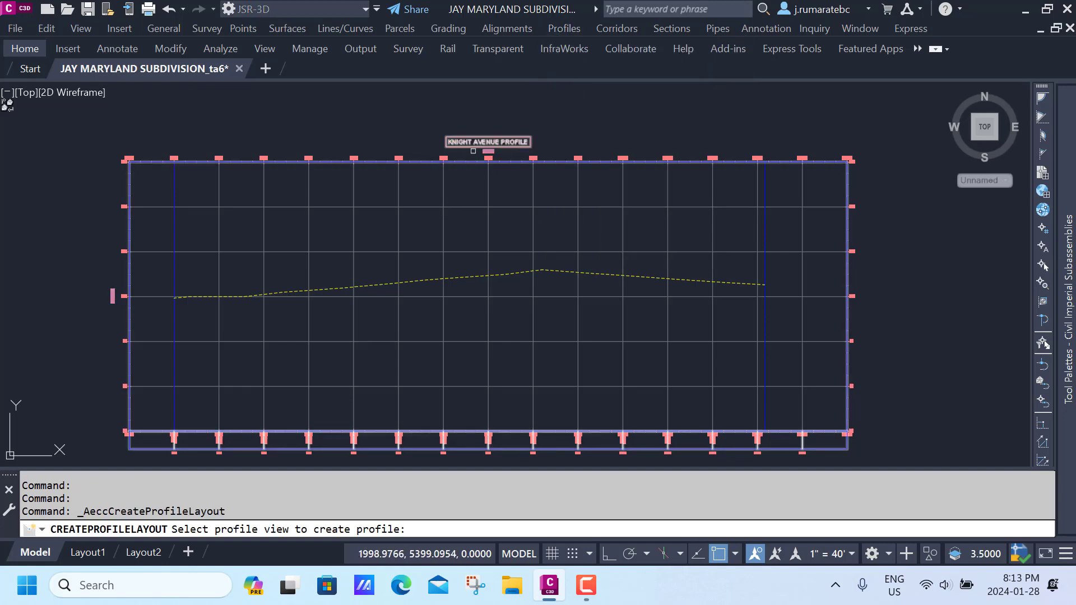
{"action": "left_click", "coordinate": [453, 205]}
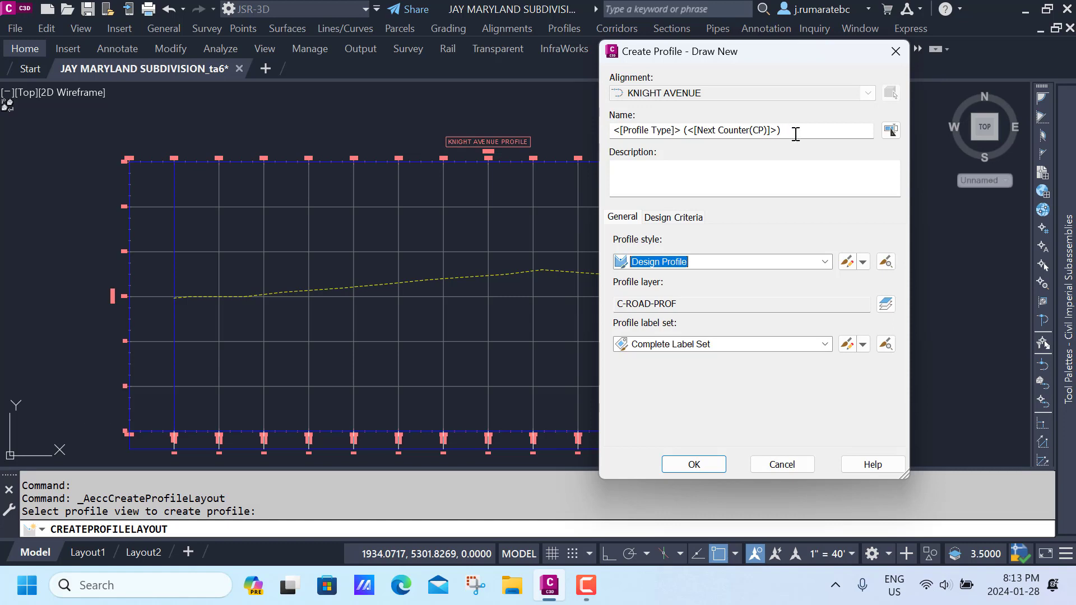
{"action": "left_click_drag", "start_coordinate": [796, 135], "coordinate": [601, 135]}
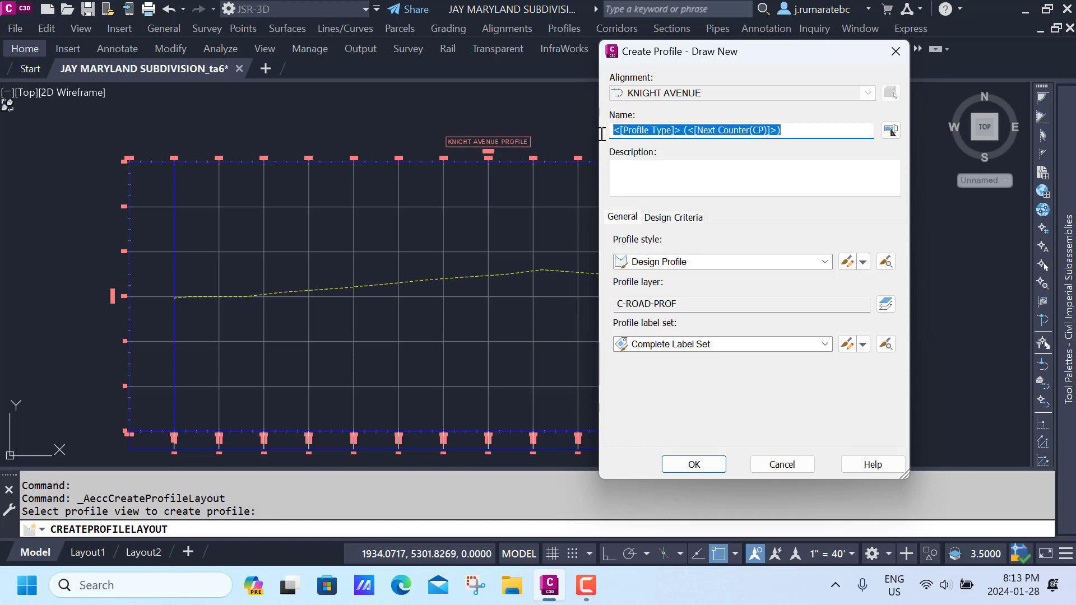
{"action": "type", "text": "KNIGHT AVENUE PROFILE CURVE"}
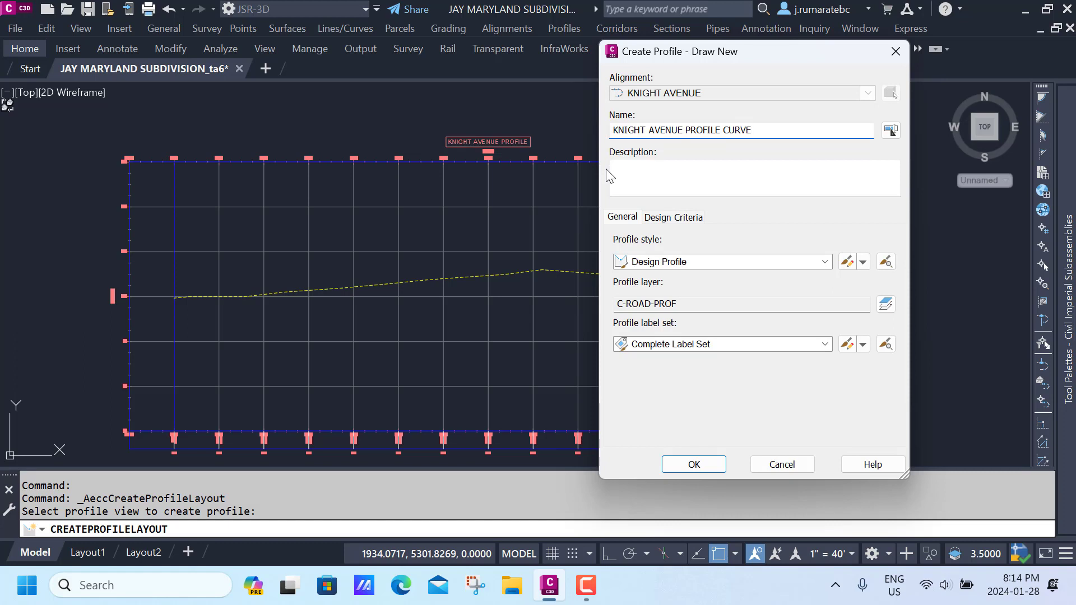
{"action": "left_click", "coordinate": [693, 465]}
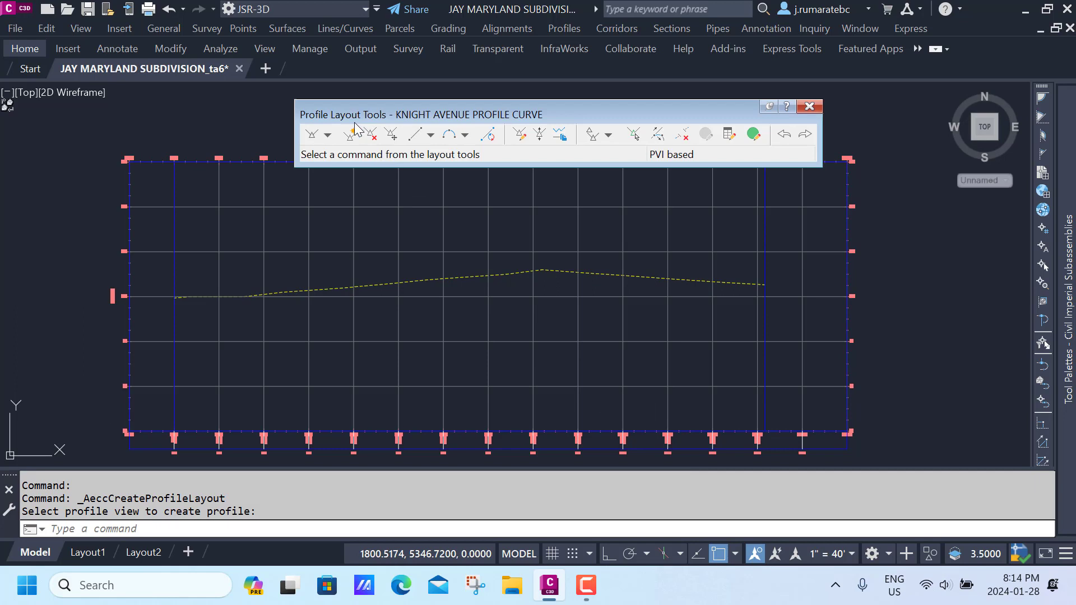
Step: Confirm parabolic vertical curves with a length of 500 ft for both crest and sag in KNIGHT AVENUE's layout profile settings
{"action": "left_click", "coordinate": [328, 137]}
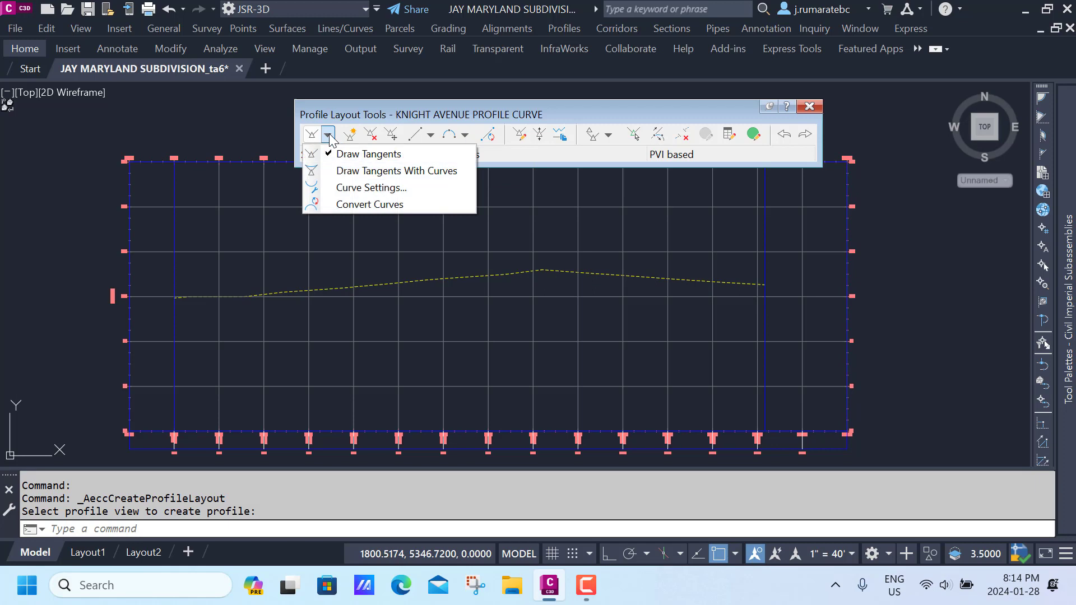
{"action": "left_click", "coordinate": [346, 190]}
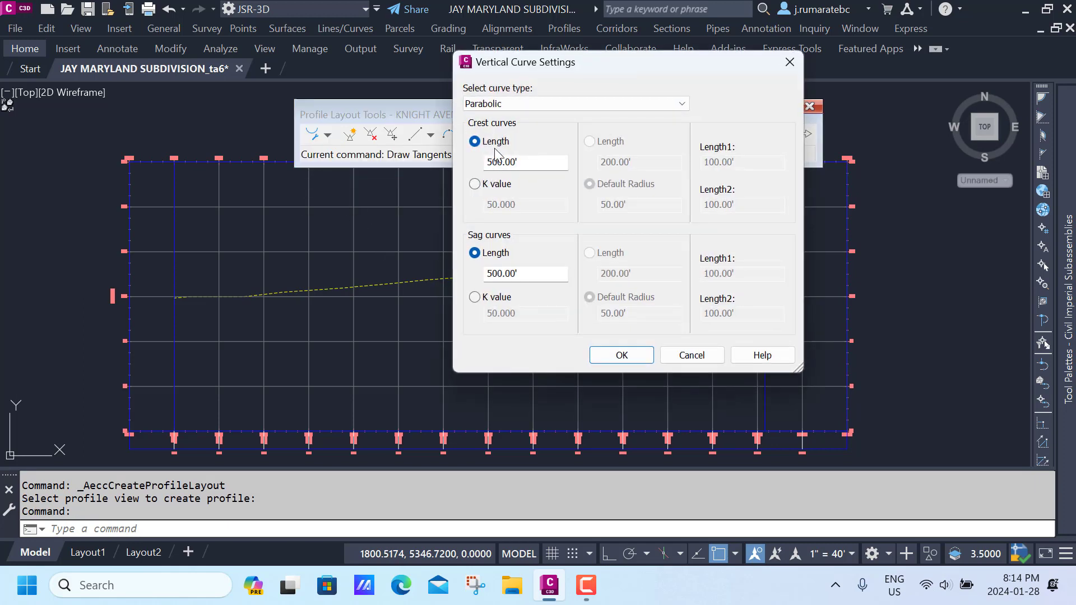
{"action": "double_click", "coordinate": [522, 164]}
{"action": "double_click", "coordinate": [520, 275]}
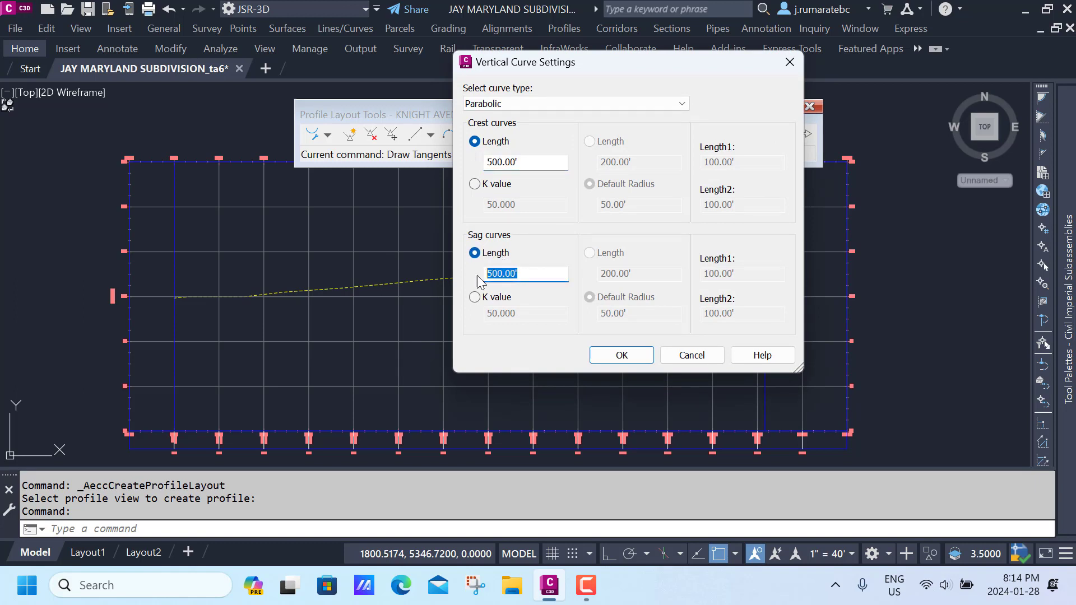
{"action": "left_click", "coordinate": [617, 356]}
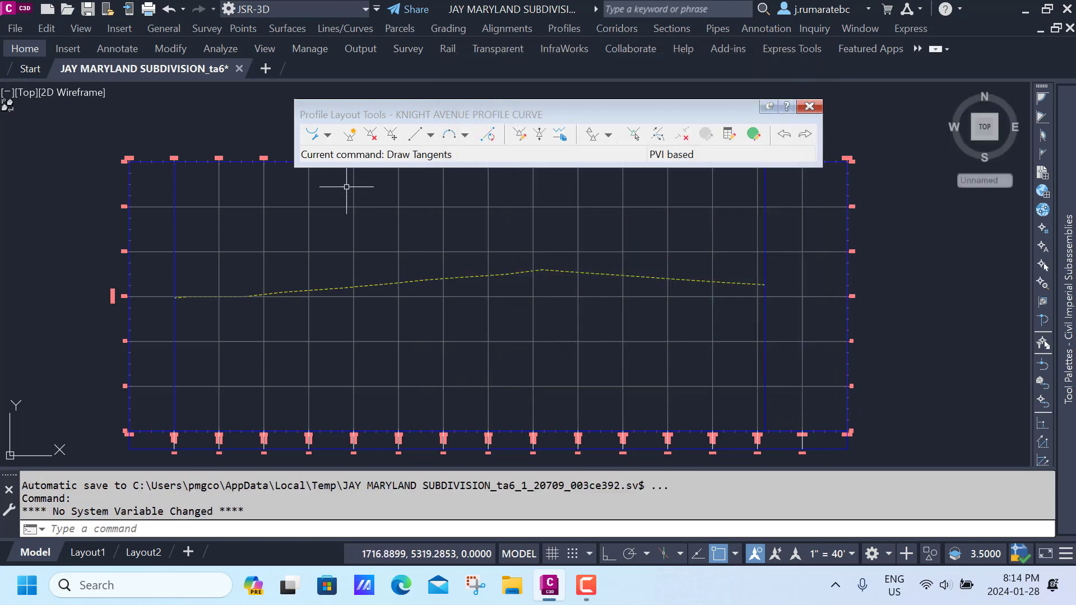
Step: Draw KNIGHT AVENUE's design profile as tangents with curves from the existing ground's start, through a PVI near 8+17 at elevation about 106.9, to its end
{"action": "left_click", "coordinate": [327, 135]}
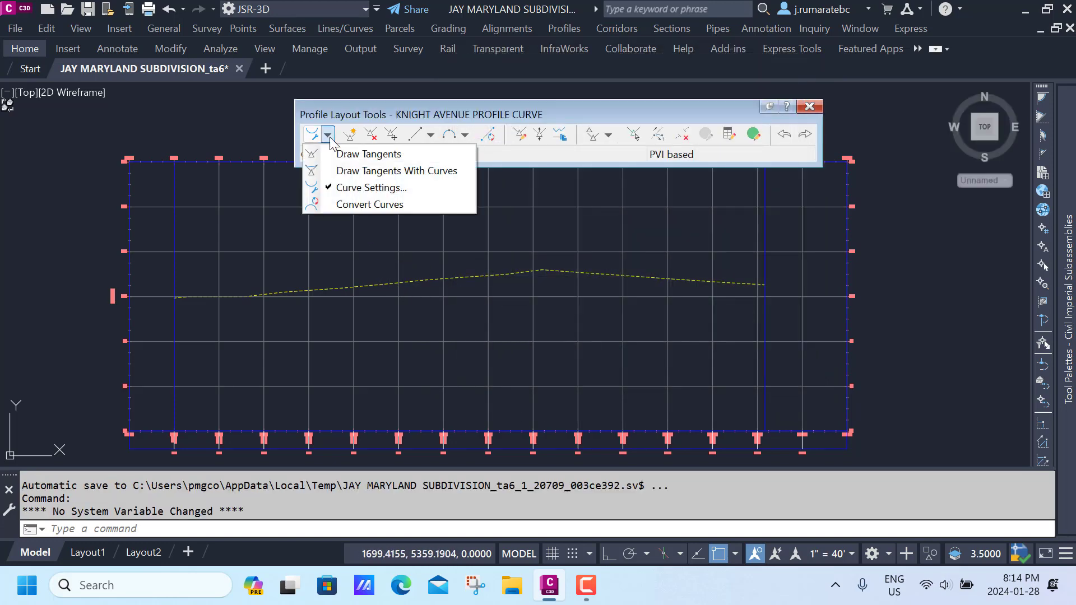
{"action": "left_click", "coordinate": [337, 171]}
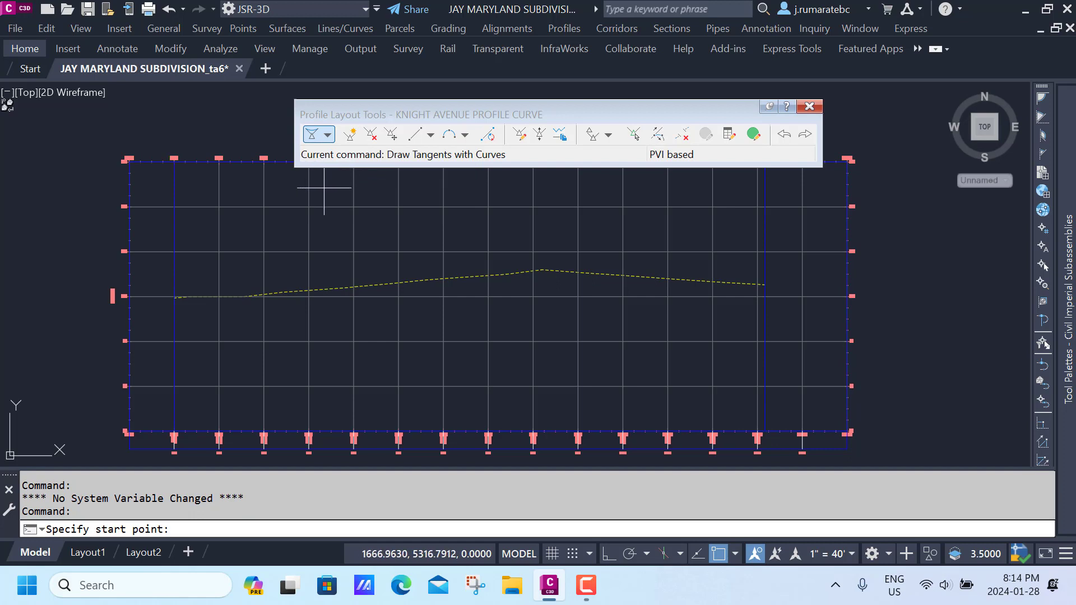
{"action": "scroll", "coordinate": [175, 297], "scroll_direction": "up", "scroll_amount": 5}
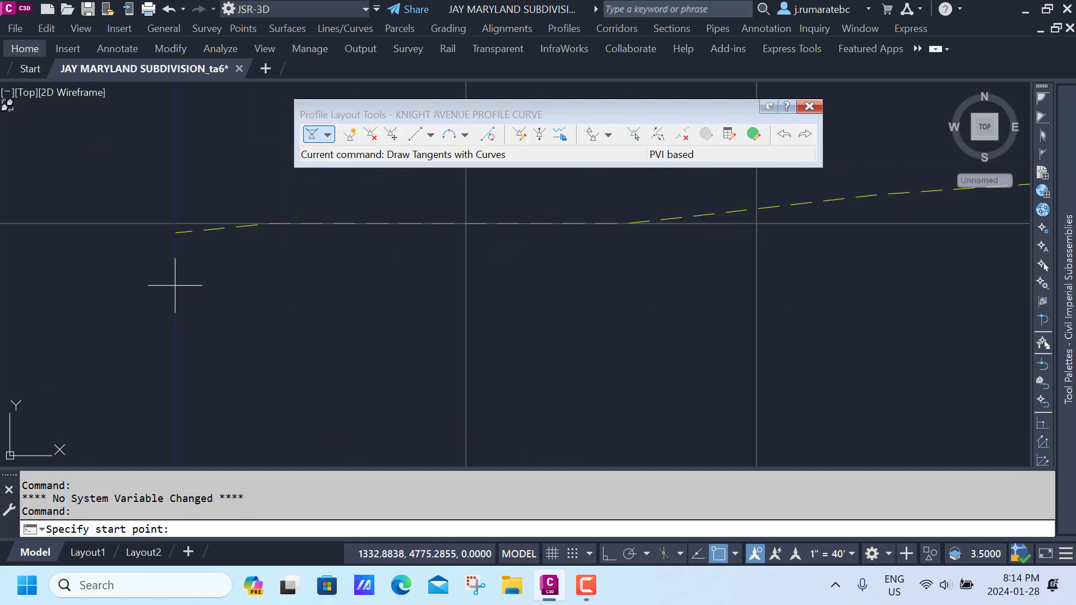
{"action": "left_click", "coordinate": [176, 232]}
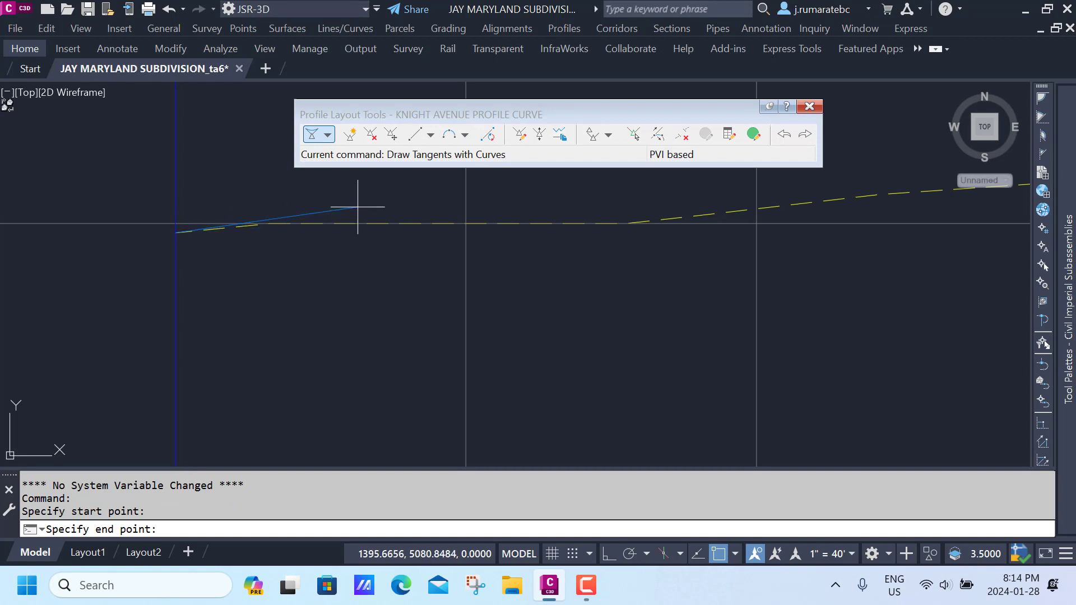
{"action": "key", "text": "F3"}
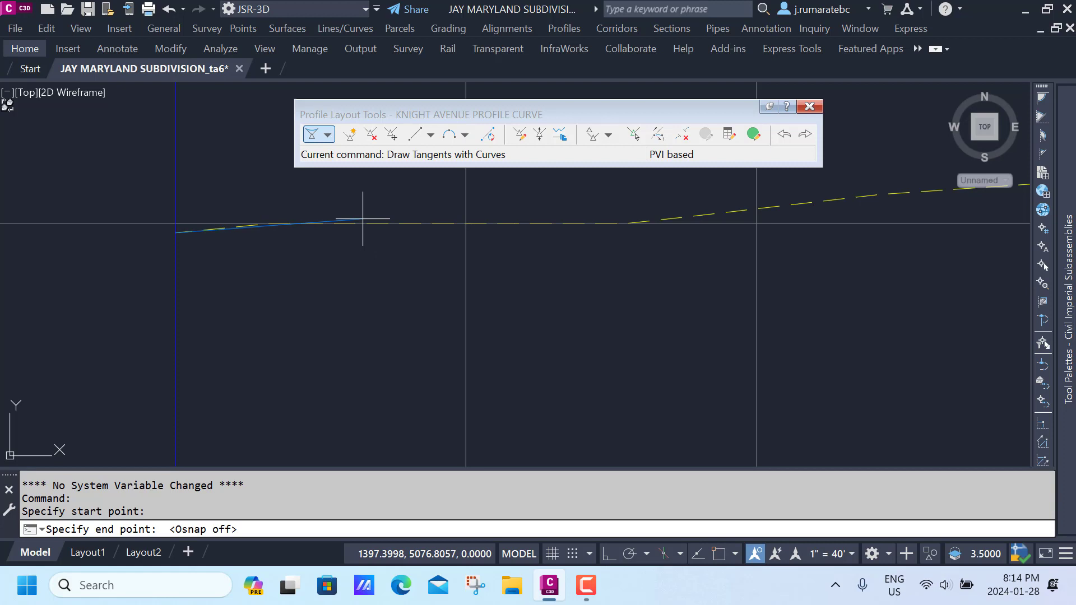
{"action": "scroll", "coordinate": [361, 221], "scroll_direction": "down", "scroll_amount": 3}
{"action": "middle_click_drag", "start_coordinate": [427, 253], "coordinate": [324, 283]}
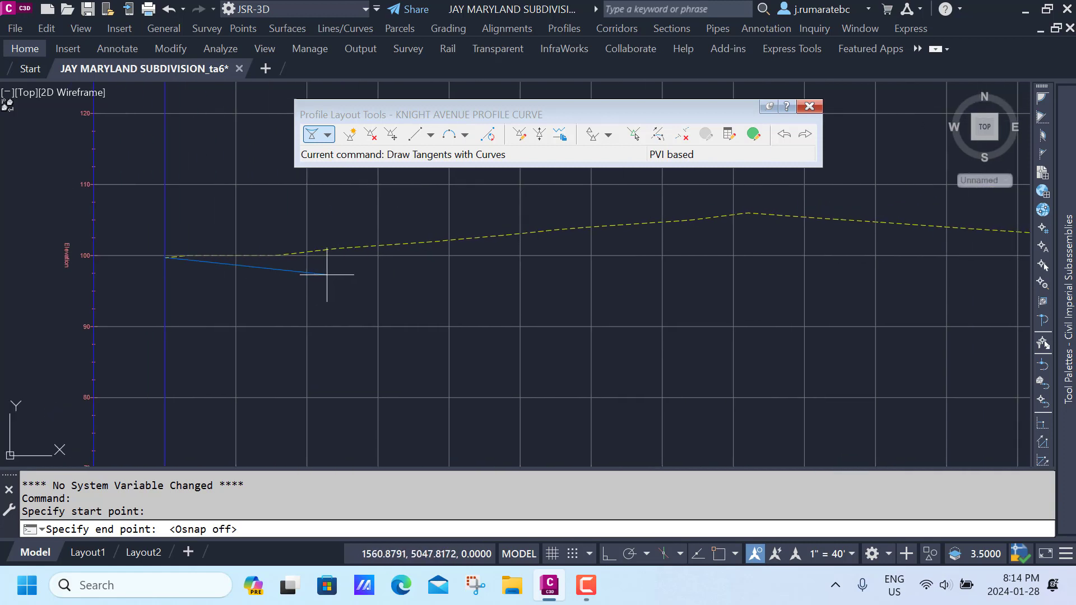
{"action": "middle_click_drag", "start_coordinate": [445, 235], "coordinate": [314, 241]}
{"action": "scroll", "coordinate": [457, 218], "scroll_direction": "down", "scroll_amount": 2}
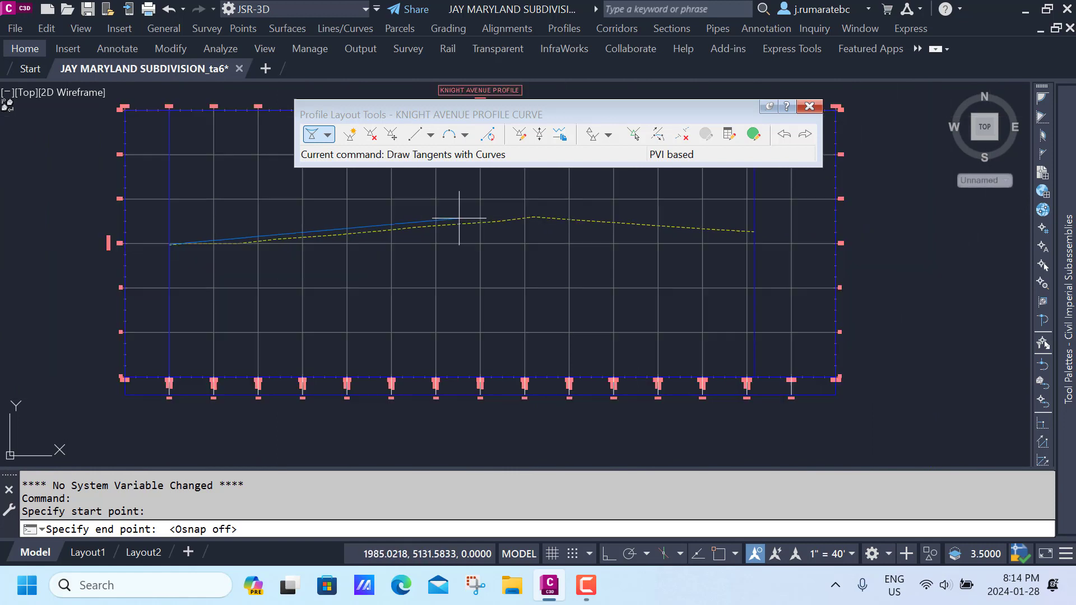
{"action": "left_click", "coordinate": [532, 213]}
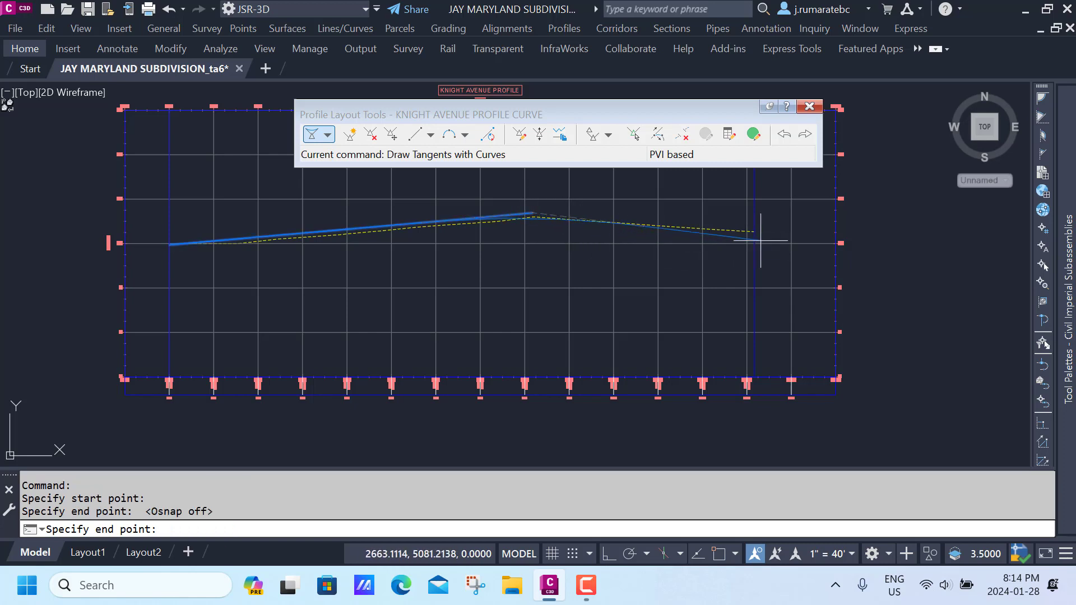
{"action": "scroll", "coordinate": [759, 236], "scroll_direction": "up", "scroll_amount": 2}
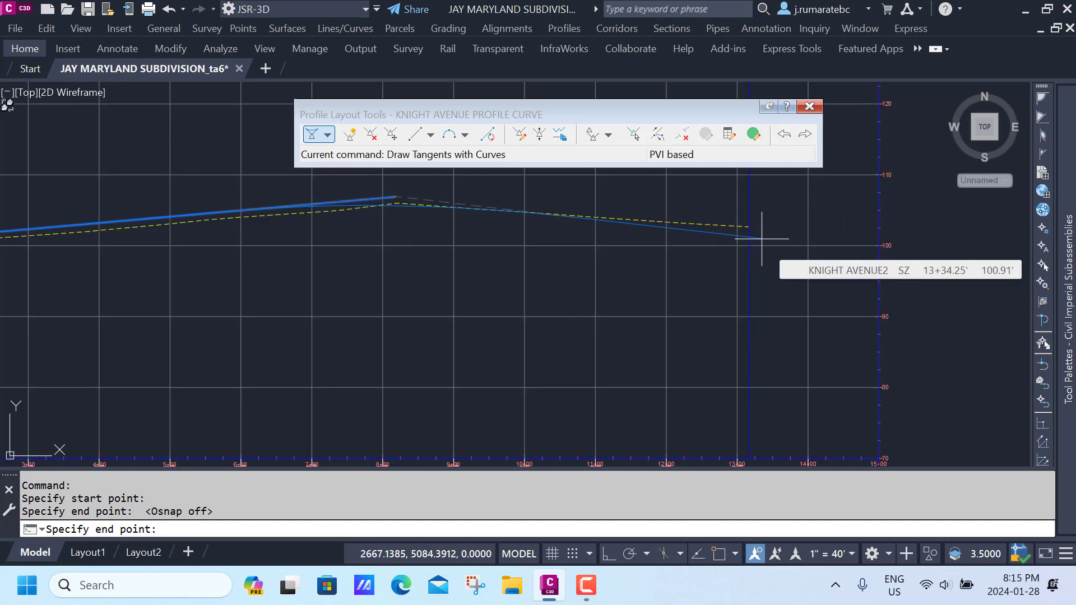
{"action": "key", "text": "F3"}
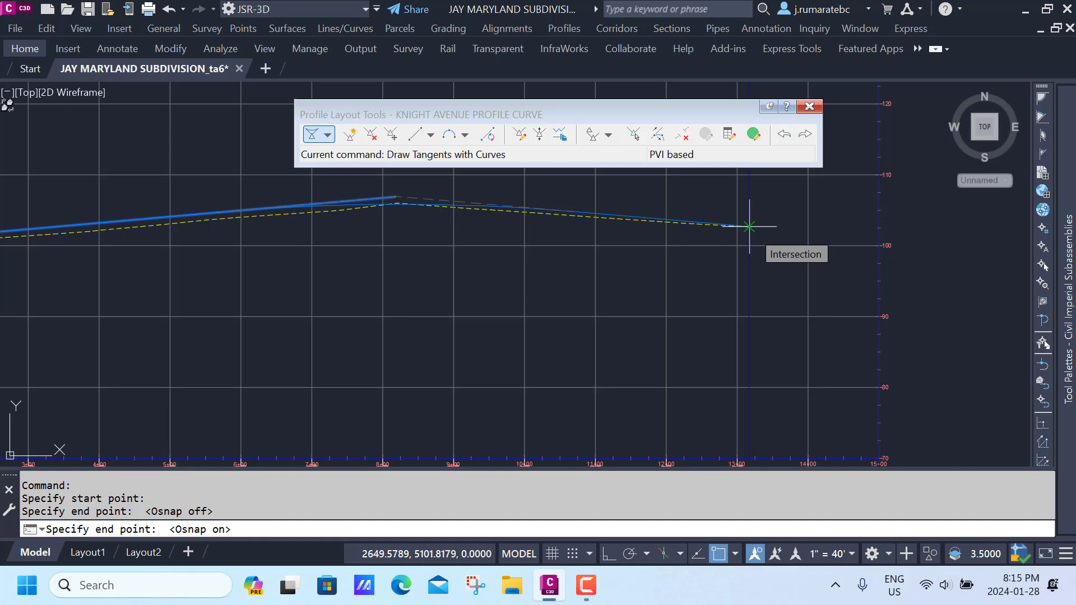
{"action": "left_click", "coordinate": [749, 226]}
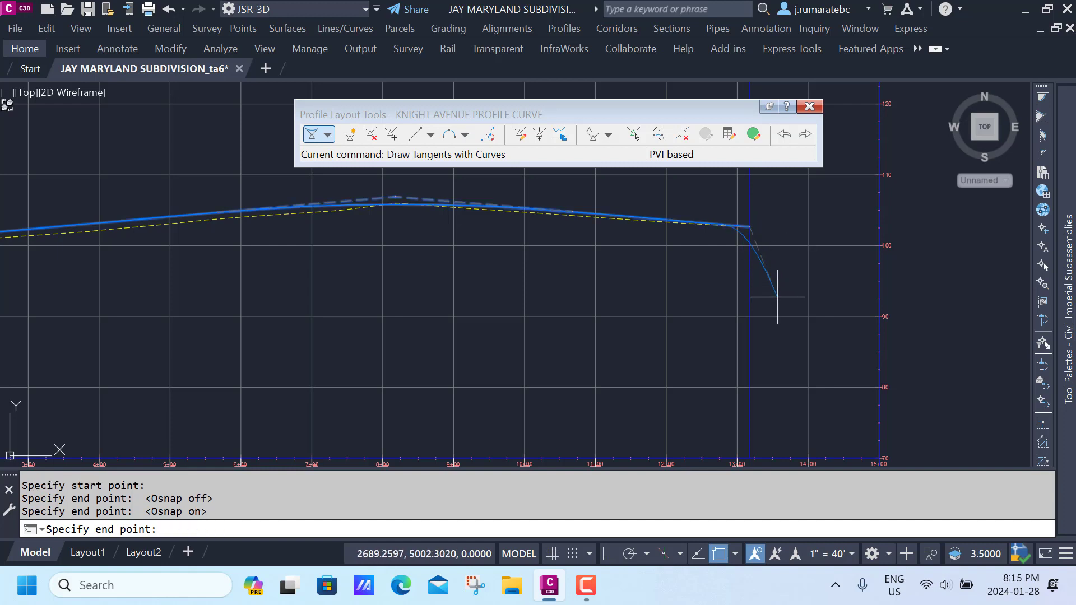
{"action": "key", "text": "Escape"}
{"action": "scroll", "coordinate": [524, 327], "scroll_direction": "down", "scroll_amount": 4}
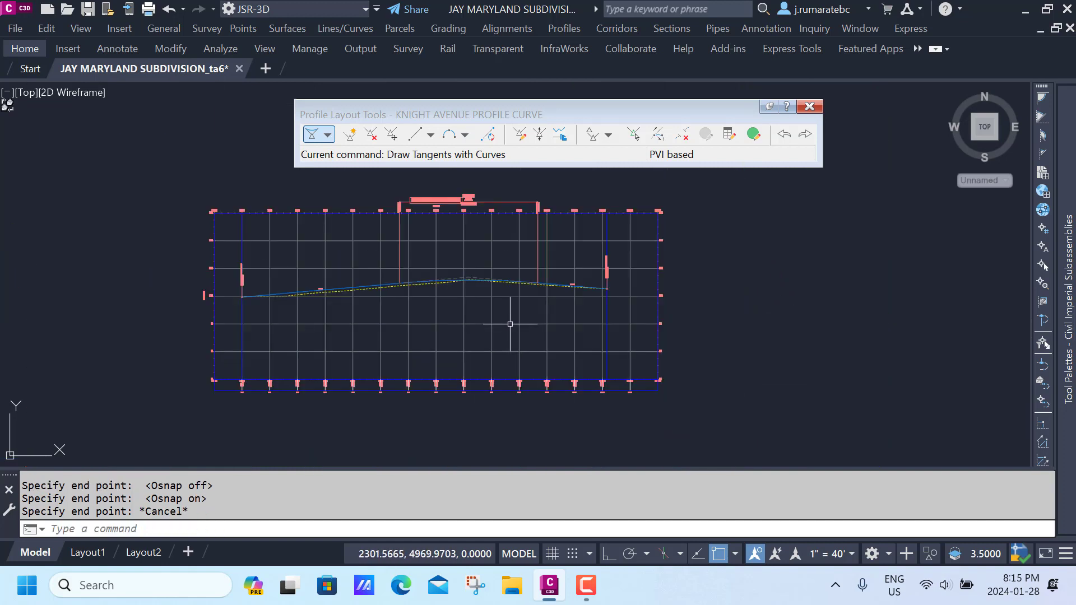
Step: Move the vertical curve label up clear of the KNIGHT AVENUE PROFILE title and close the profile layout tools
{"action": "middle_click_drag", "start_coordinate": [497, 274], "coordinate": [492, 331]}
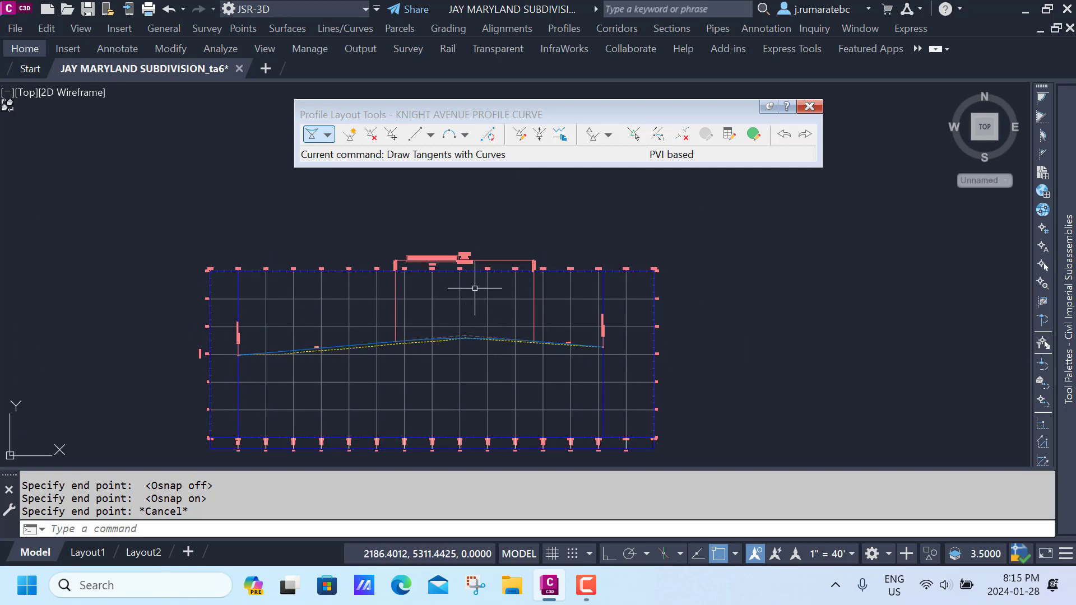
{"action": "scroll", "coordinate": [479, 261], "scroll_direction": "up", "scroll_amount": 2}
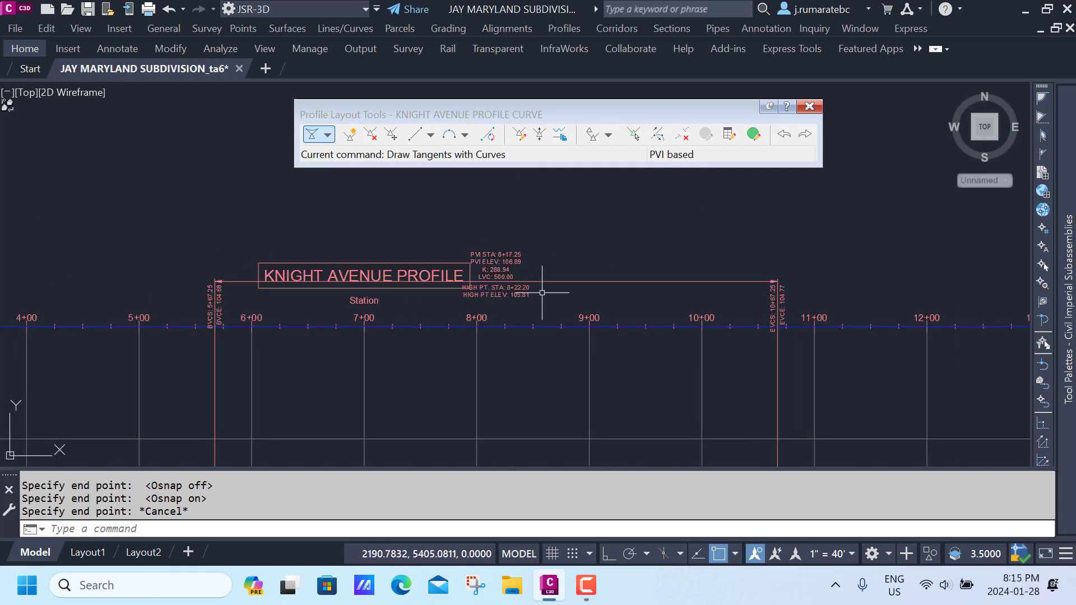
{"action": "left_click", "coordinate": [518, 287]}
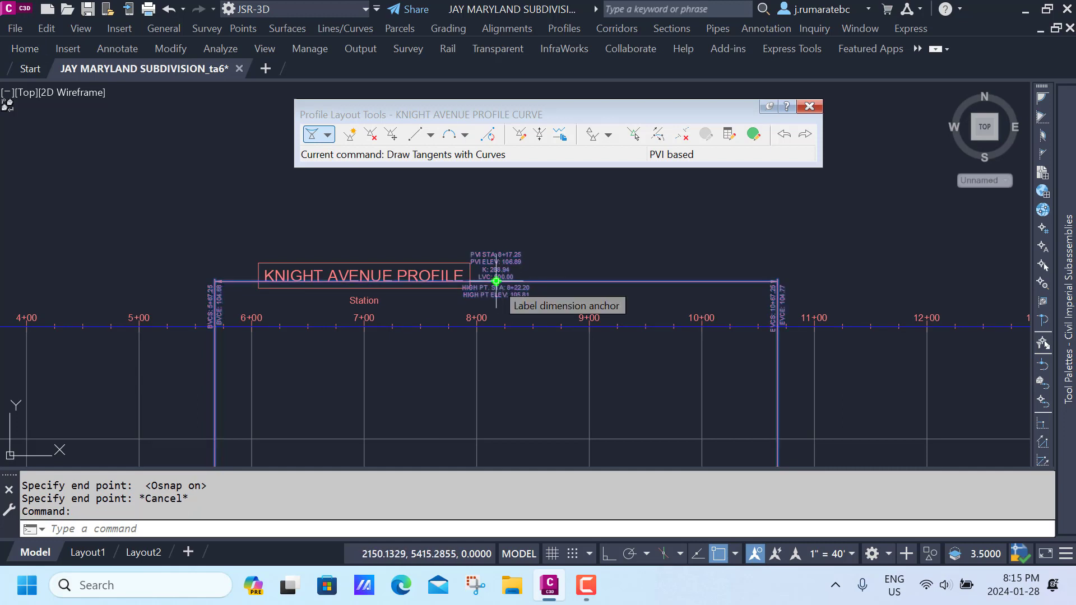
{"action": "left_click", "coordinate": [496, 280]}
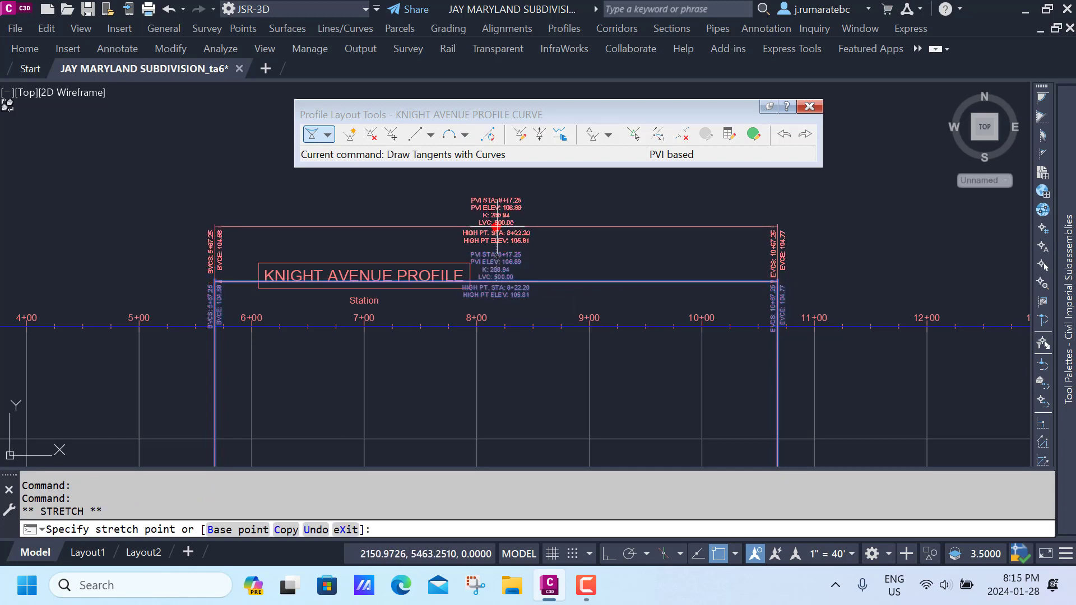
{"action": "key", "text": "Escape"}
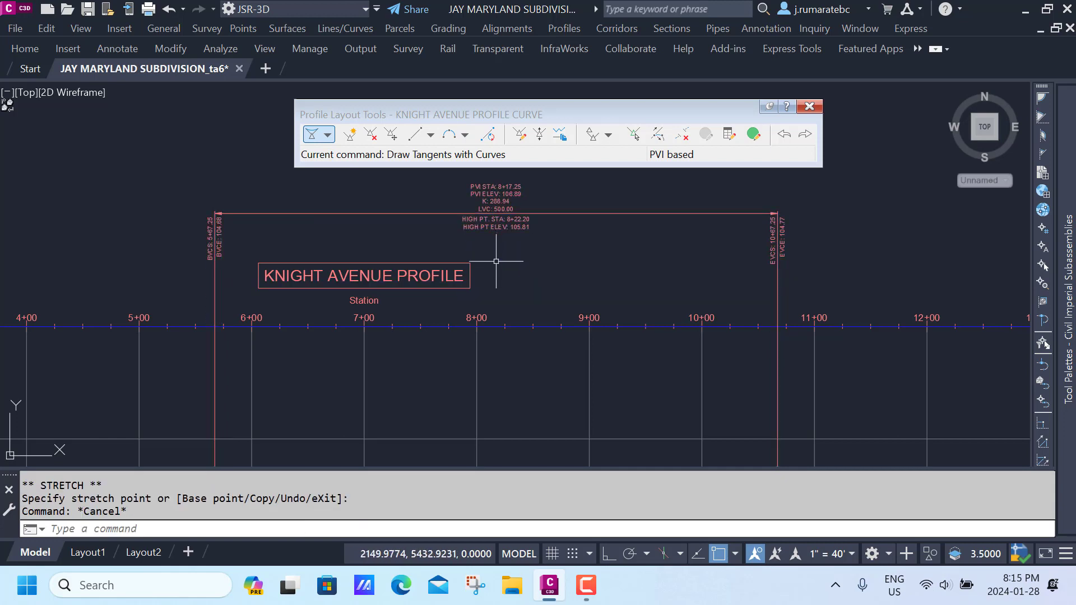
{"action": "key", "text": "Escape"}
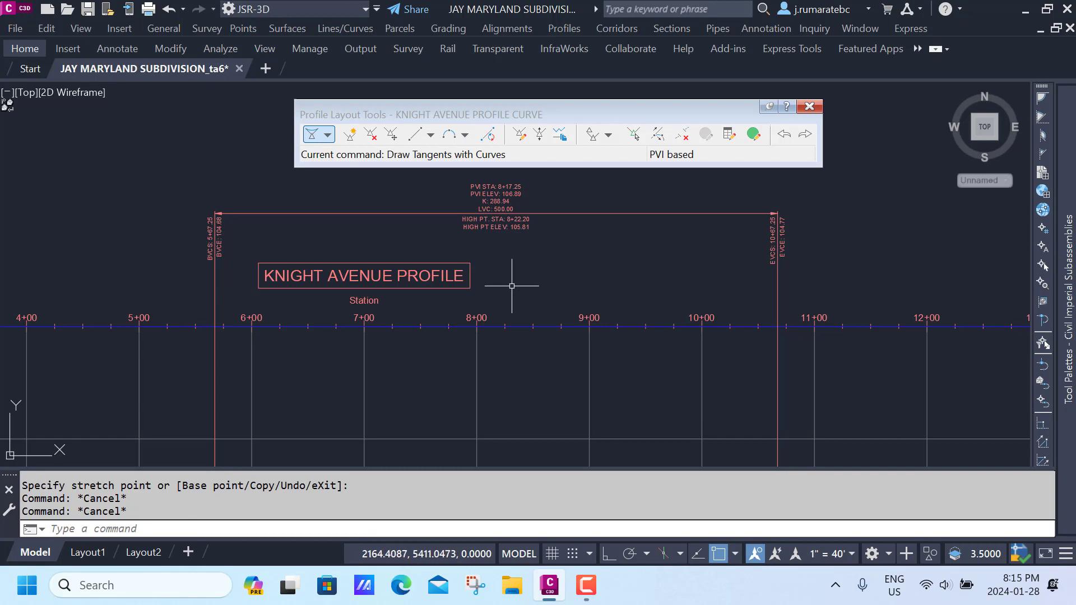
{"action": "key", "text": "Escape"}
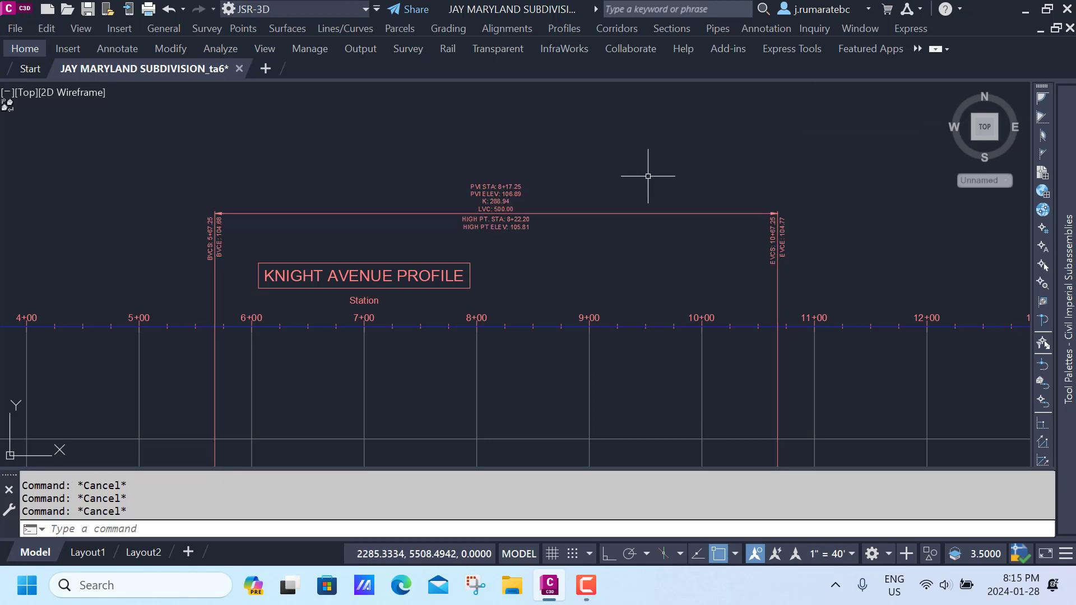
Step: Edit the Design Profile style of the KNIGHT AVENUE layout profile so all its components display in yellow
{"action": "scroll", "coordinate": [583, 168], "scroll_direction": "down", "scroll_amount": 3}
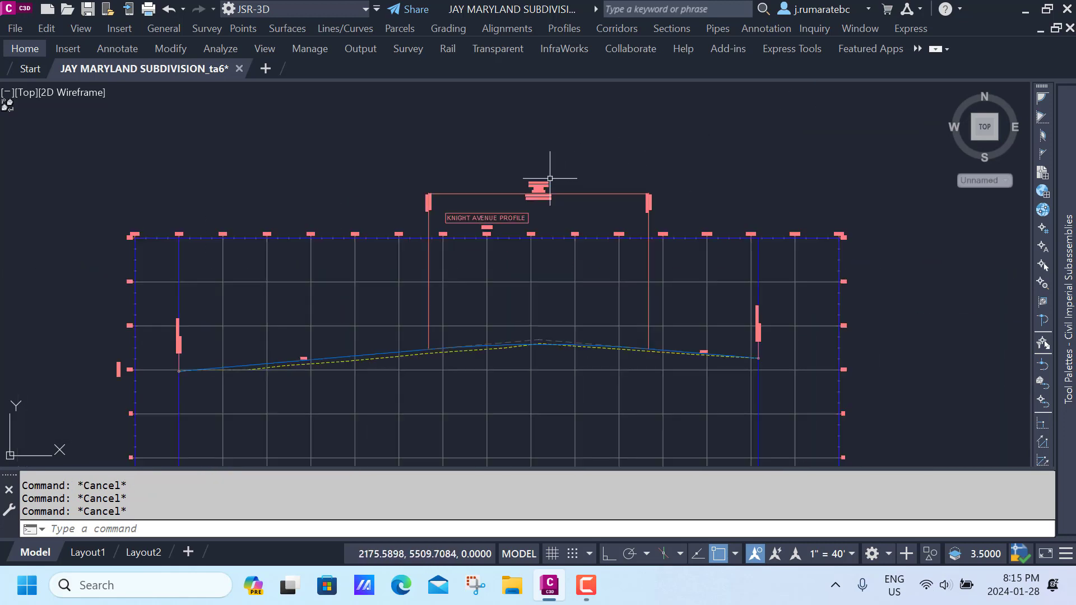
{"action": "scroll", "coordinate": [540, 255], "scroll_direction": "up", "scroll_amount": 5}
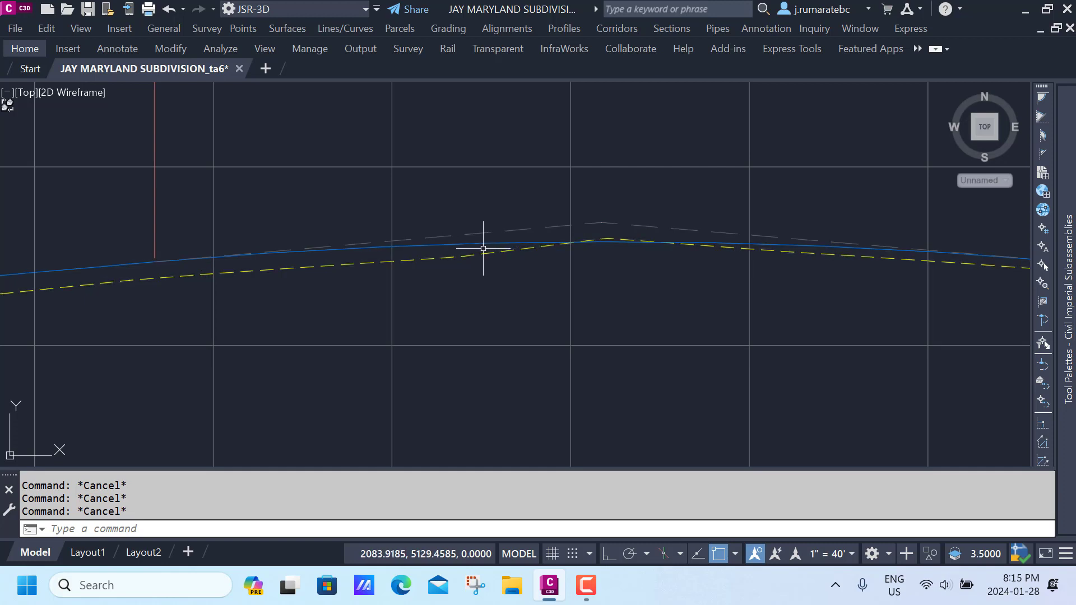
{"action": "mouse_move", "coordinate": [479, 244]}
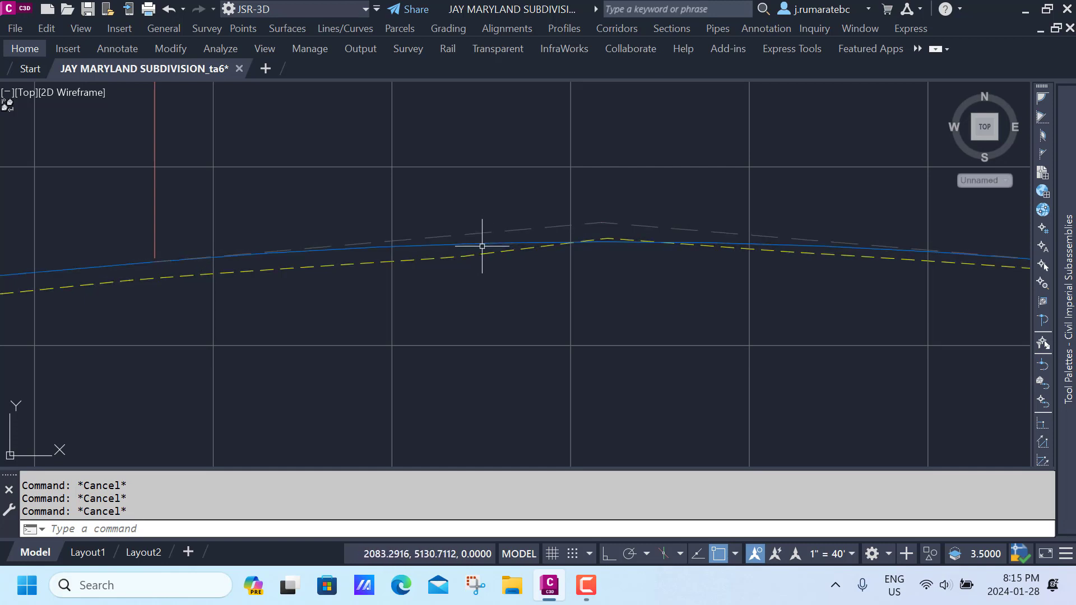
{"action": "left_click", "coordinate": [474, 243]}
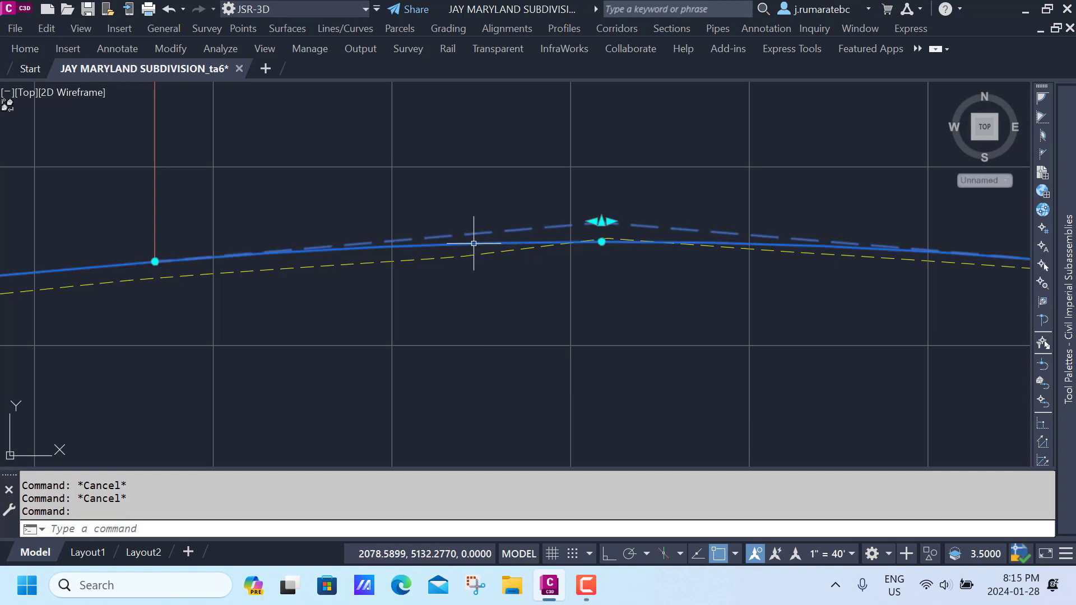
{"action": "right_click", "coordinate": [473, 243]}
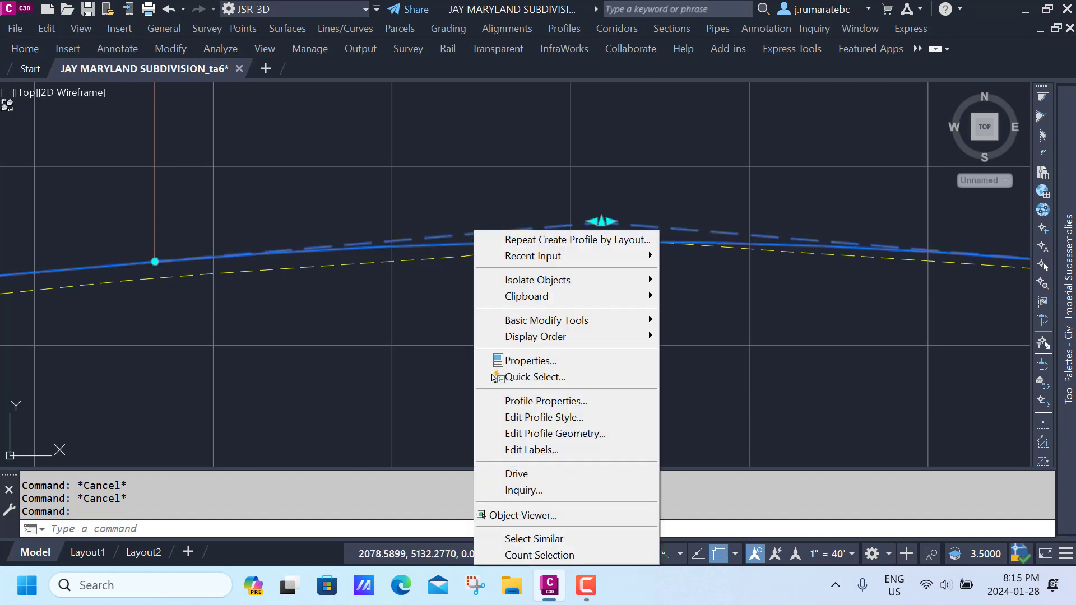
{"action": "left_click", "coordinate": [551, 417]}
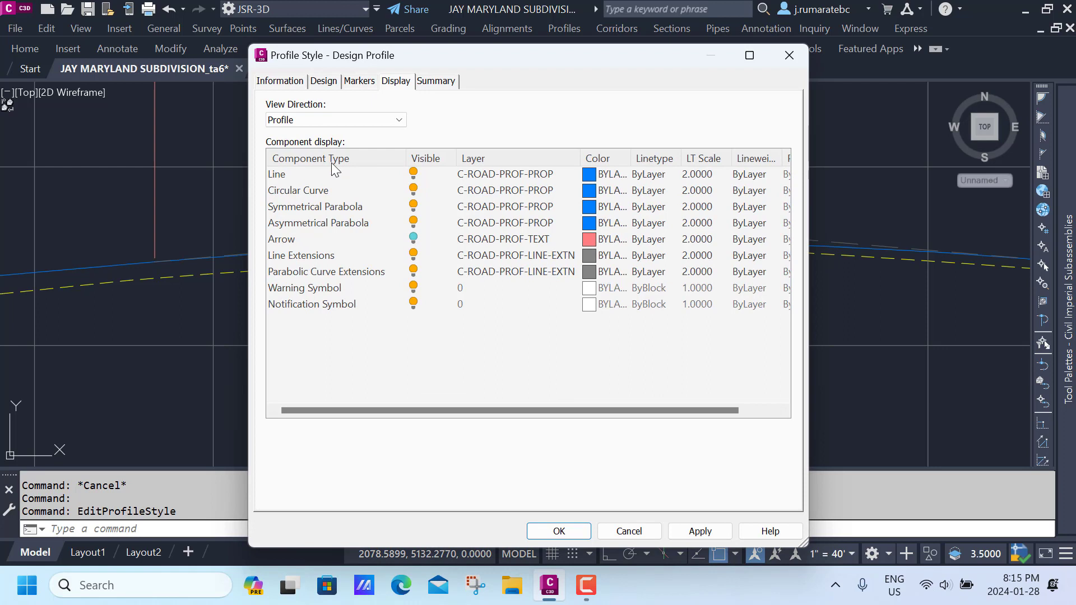
{"action": "left_click", "coordinate": [284, 175]}
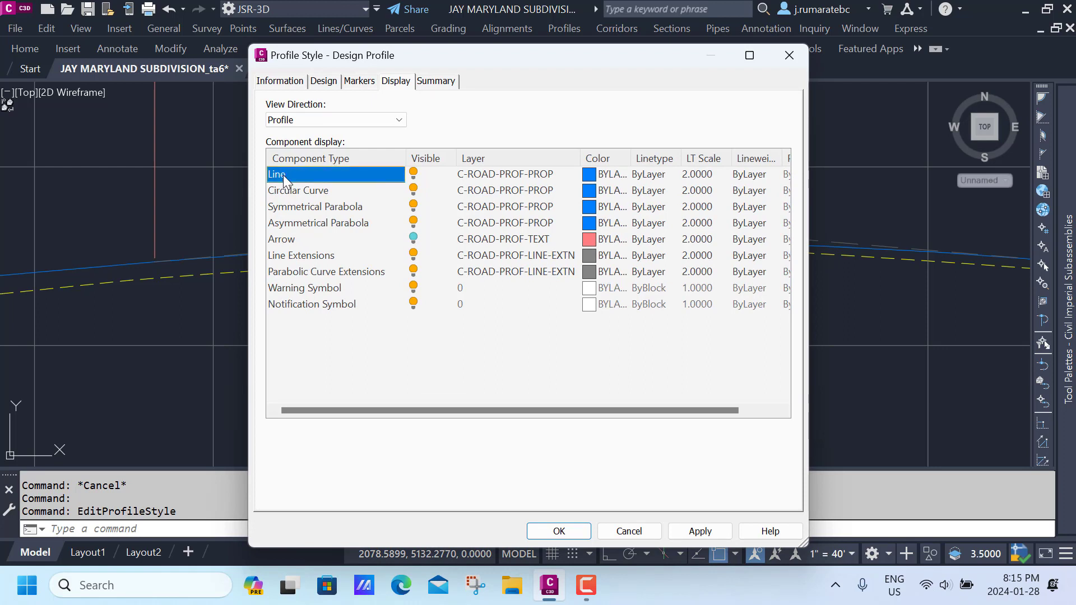
{"action": "left_click", "coordinate": [291, 305], "text": "shift"}
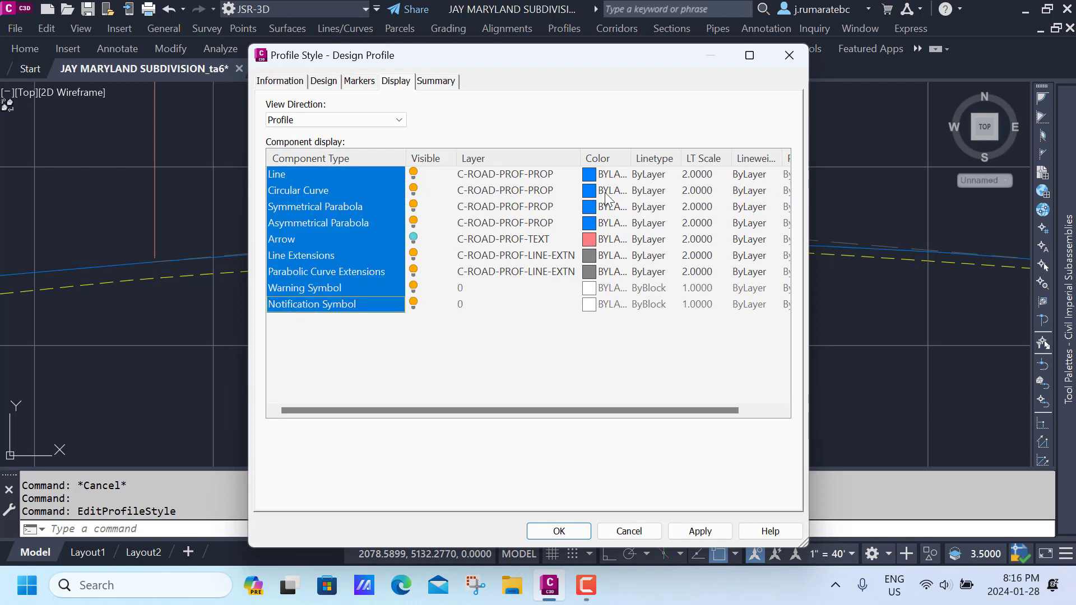
{"action": "left_click", "coordinate": [601, 225]}
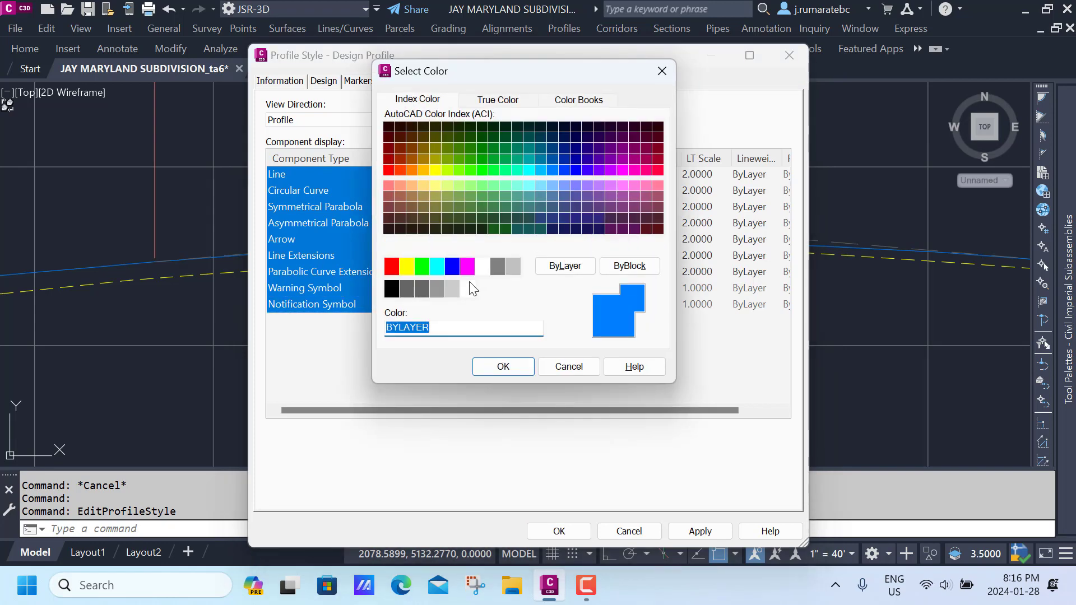
{"action": "left_click", "coordinate": [406, 263]}
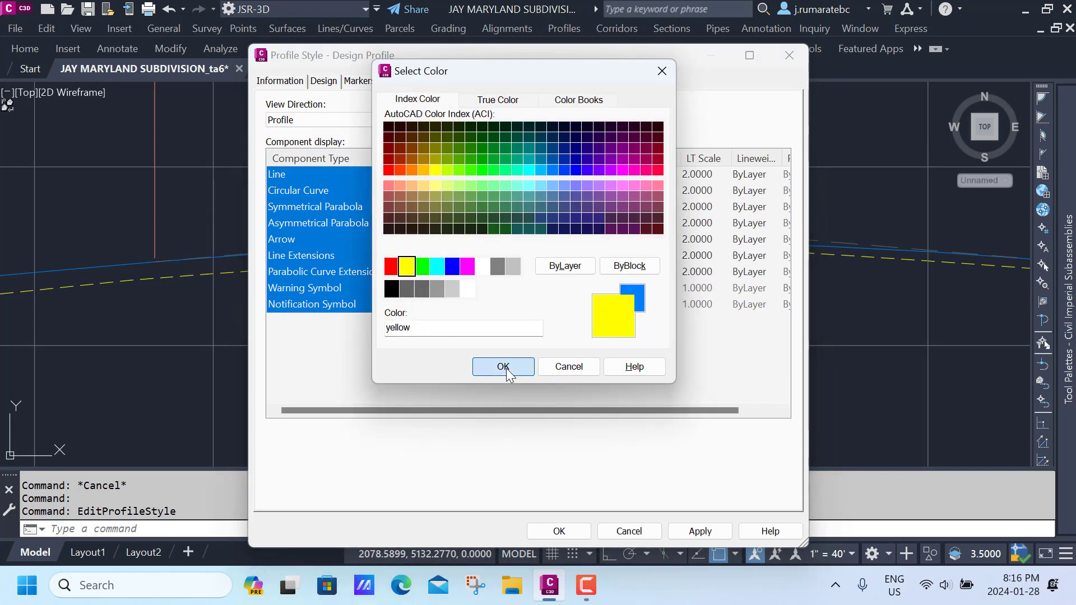
{"action": "left_click", "coordinate": [499, 369]}
{"action": "left_click", "coordinate": [559, 531]}
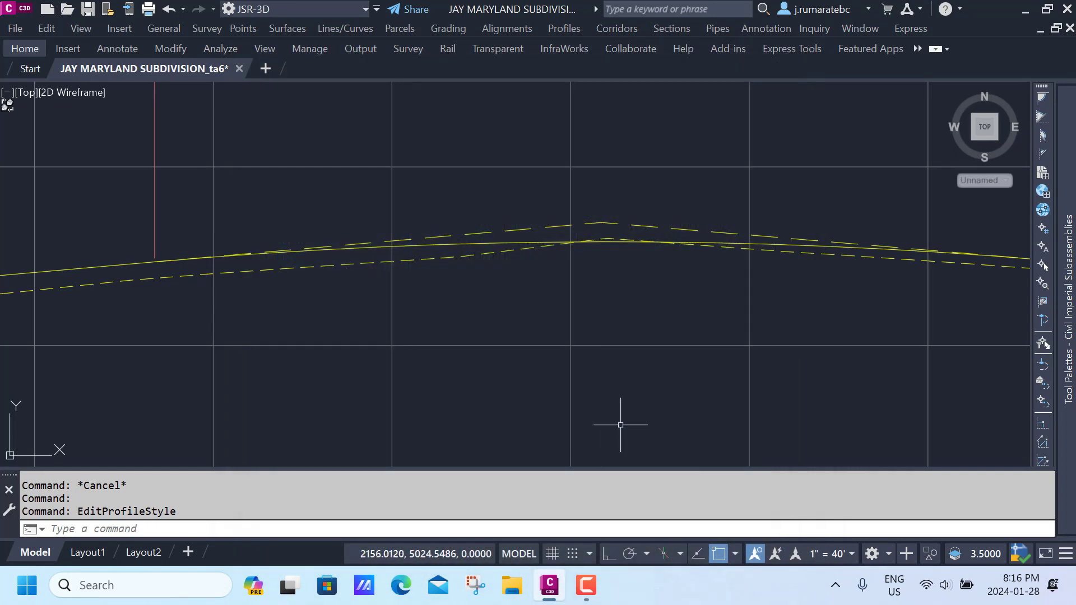
{"action": "scroll", "coordinate": [611, 250], "scroll_direction": "down", "scroll_amount": 6}
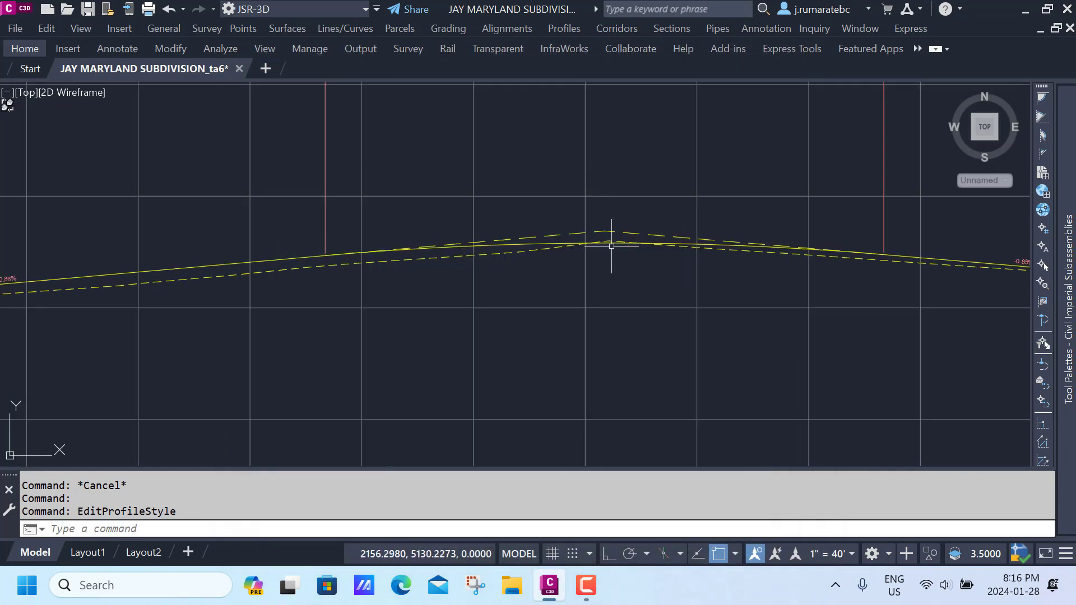
Step: Open the profile view properties of the KNIGHT AVENUE profile view from its elevation band near station 7+00
{"action": "scroll", "coordinate": [610, 247], "scroll_direction": "down", "scroll_amount": 2}
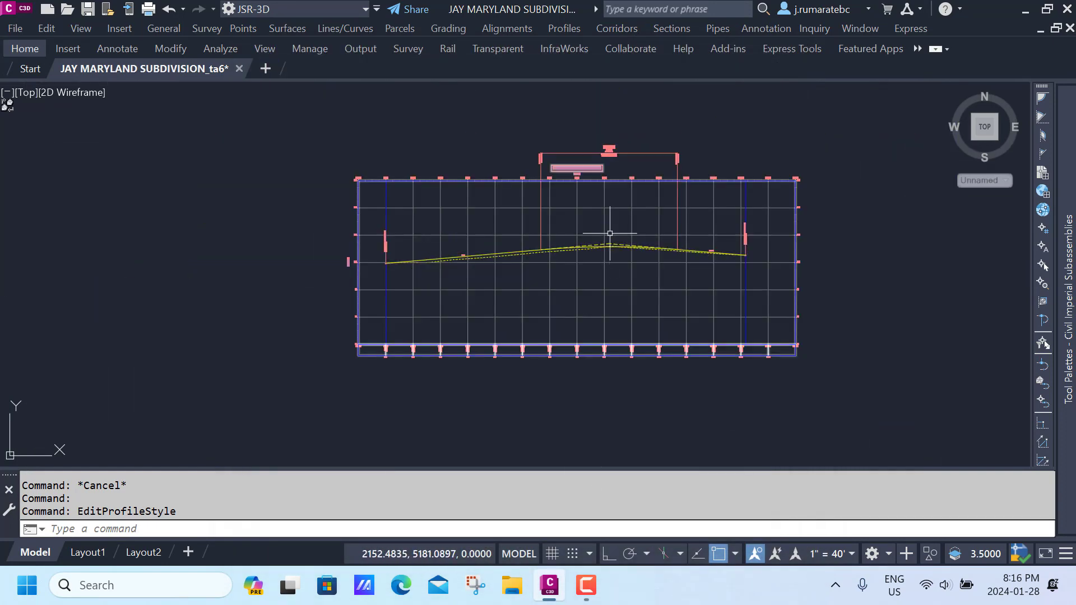
{"action": "scroll", "coordinate": [585, 147], "scroll_direction": "up", "scroll_amount": 5}
{"action": "scroll", "coordinate": [611, 150], "scroll_direction": "up", "scroll_amount": 1}
{"action": "scroll", "coordinate": [606, 214], "scroll_direction": "down", "scroll_amount": 3}
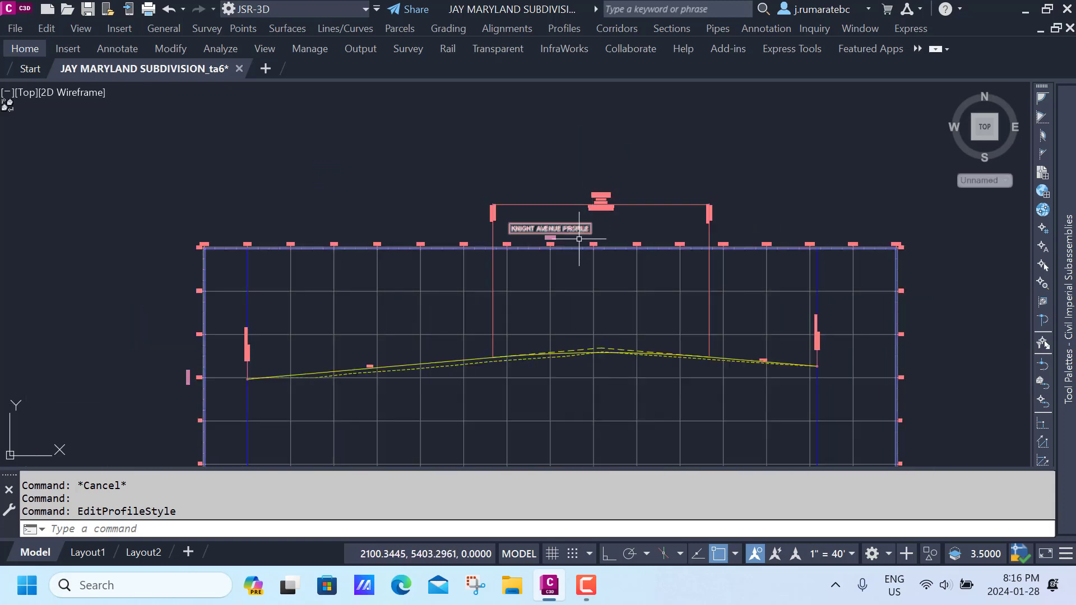
{"action": "middle_click_drag", "start_coordinate": [587, 318], "coordinate": [571, 217]}
{"action": "middle_click_drag", "start_coordinate": [577, 300], "coordinate": [569, 223]}
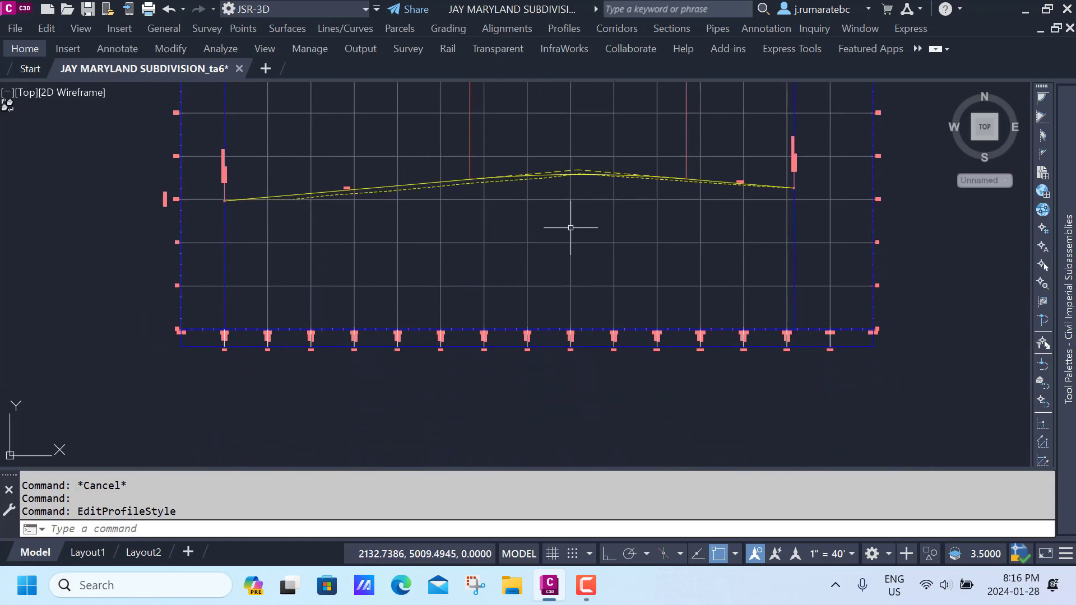
{"action": "scroll", "coordinate": [548, 330], "scroll_direction": "up", "scroll_amount": 6}
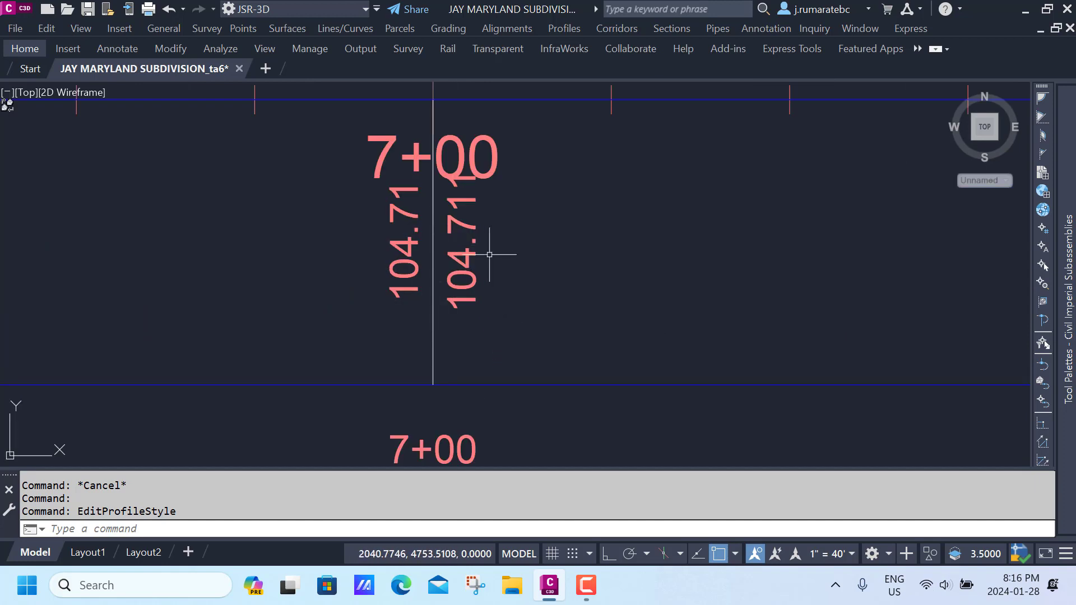
{"action": "scroll", "coordinate": [489, 254], "scroll_direction": "down", "scroll_amount": 2}
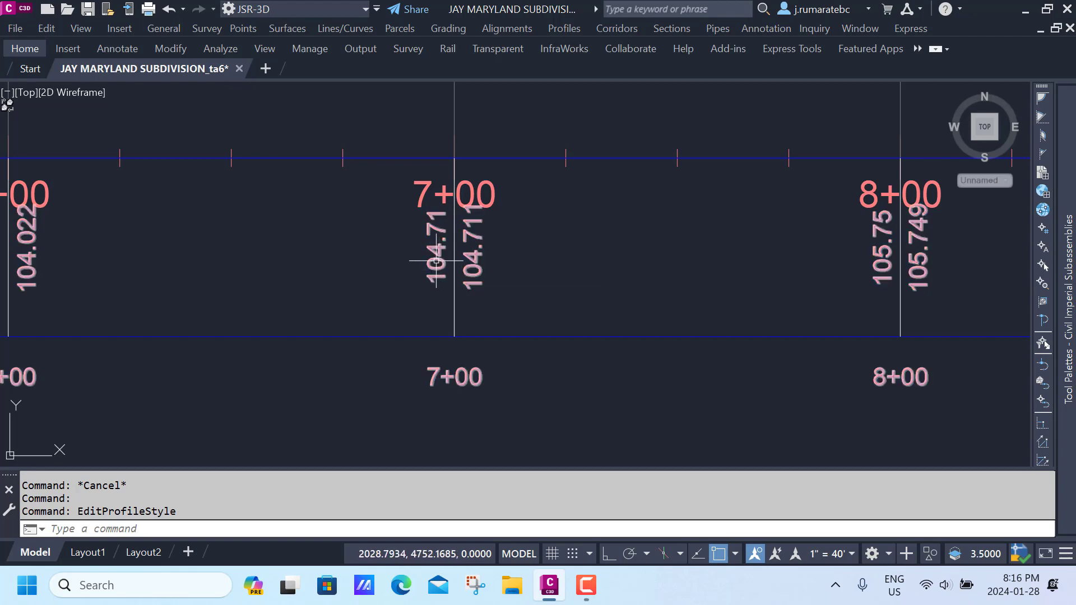
{"action": "left_click", "coordinate": [437, 262]}
{"action": "right_click", "coordinate": [437, 262]}
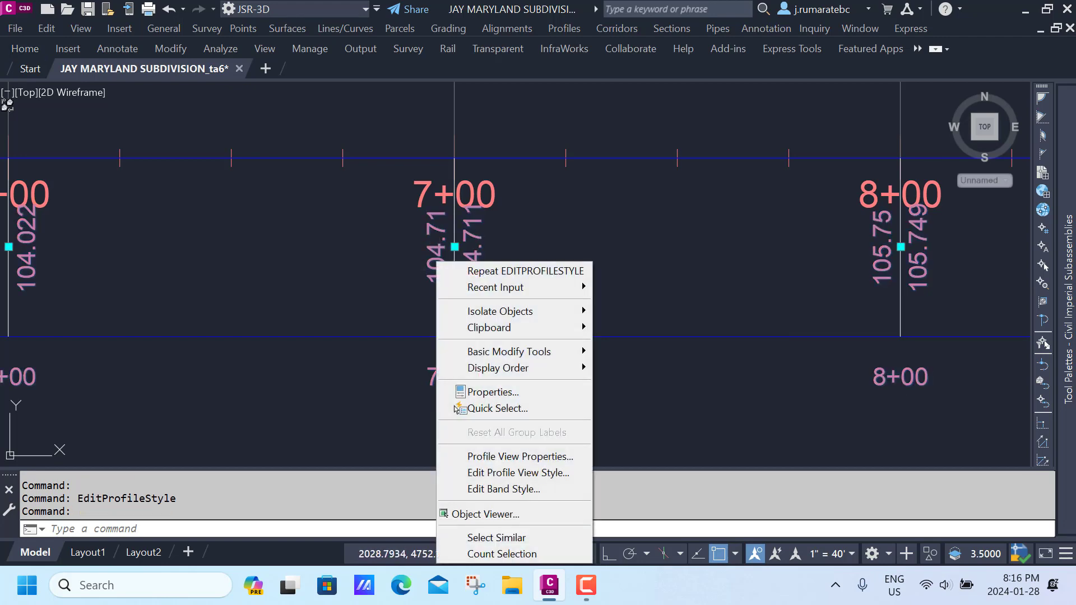
{"action": "left_click", "coordinate": [490, 458]}
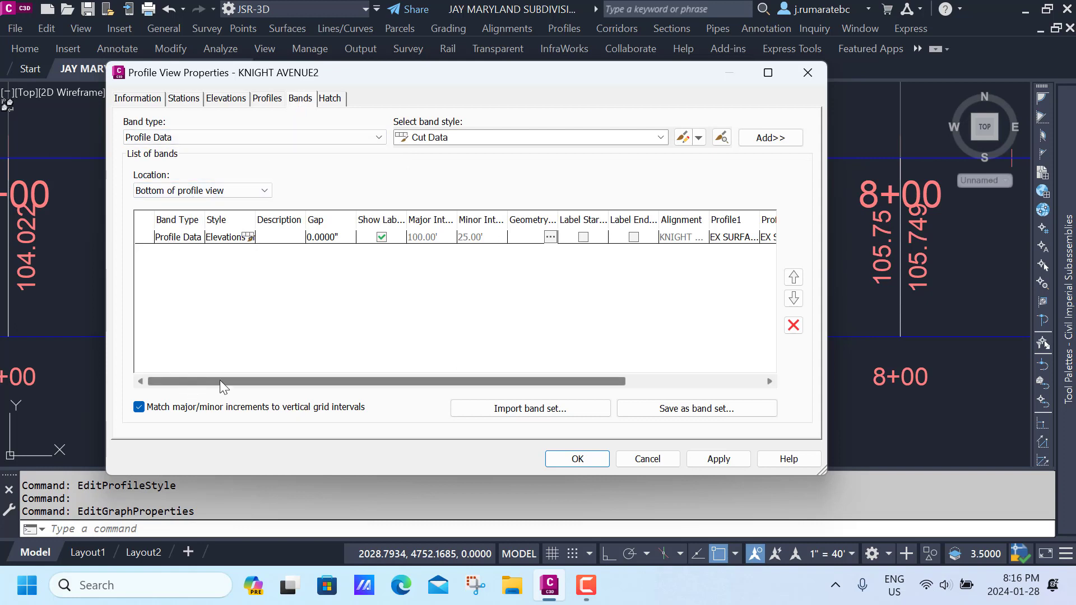
Step: Set Profile2 of the KNIGHT AVENUE Profile Data band to KNIGHT AVENUE PROFILE CURVE and apply the change
{"action": "left_click_drag", "start_coordinate": [220, 380], "coordinate": [382, 390]}
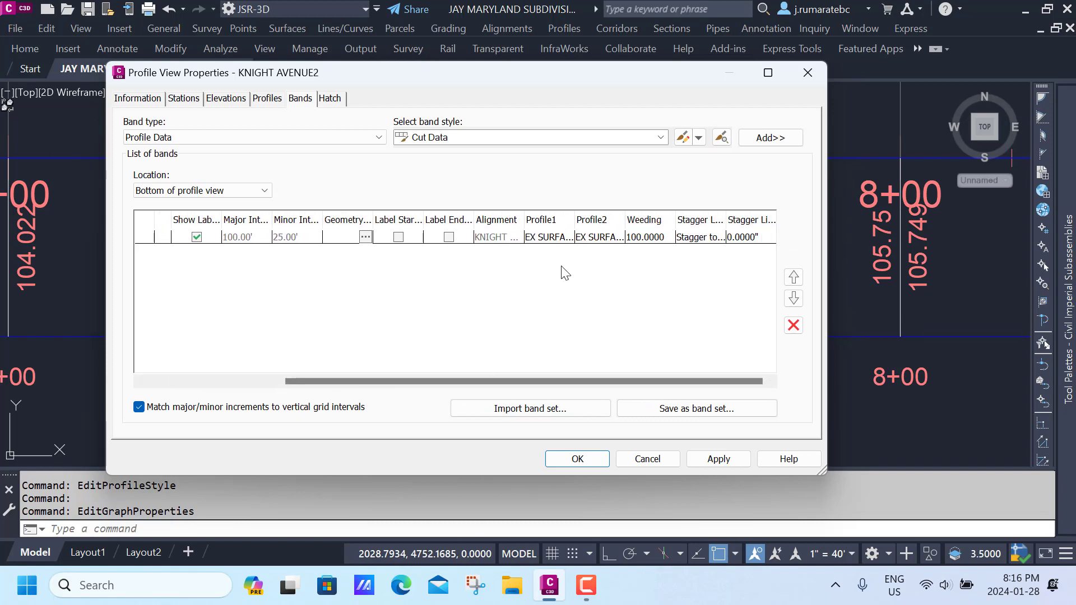
{"action": "left_click", "coordinate": [607, 243]}
{"action": "left_click", "coordinate": [607, 242]}
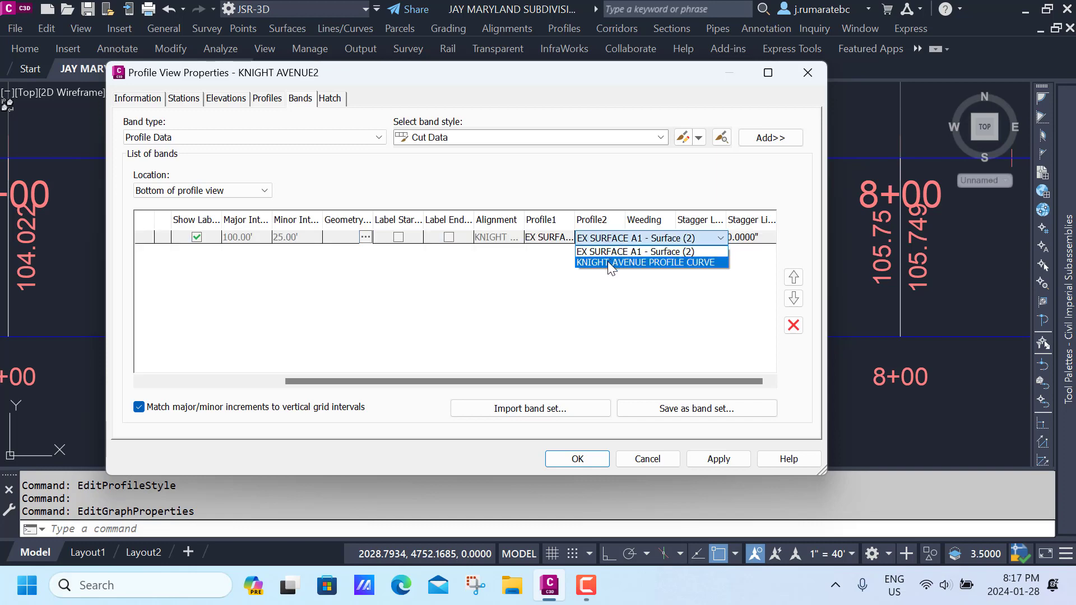
{"action": "left_click", "coordinate": [608, 262]}
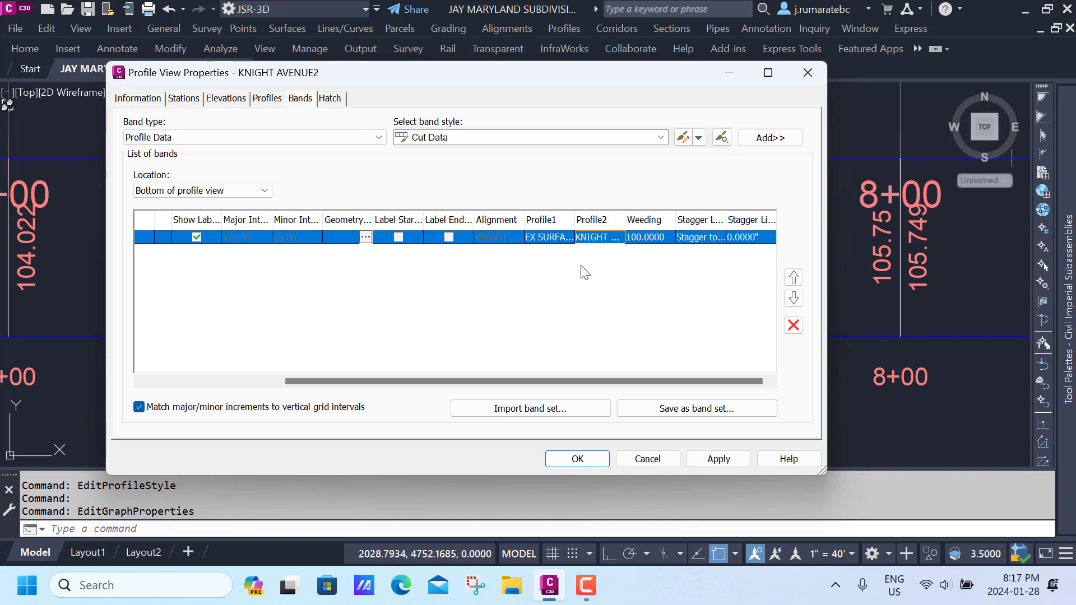
{"action": "left_click", "coordinate": [588, 460]}
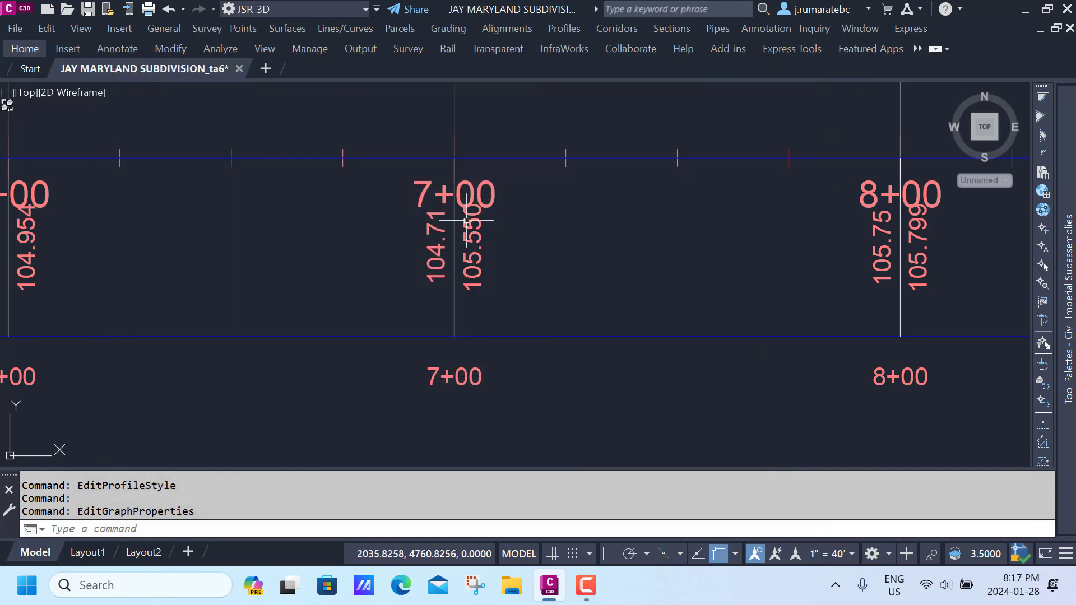
Step: Examine the existing and design elevations in the KNIGHT AVENUE band and review the whole profile view
{"action": "scroll", "coordinate": [463, 213], "scroll_direction": "up", "scroll_amount": 2}
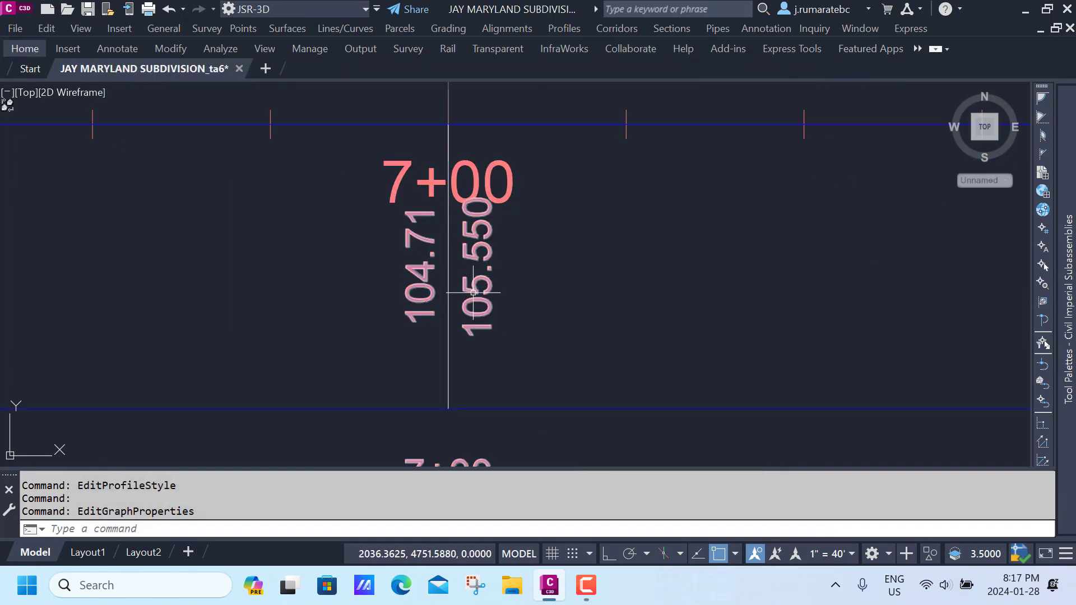
{"action": "scroll", "coordinate": [532, 292], "scroll_direction": "down", "scroll_amount": 4}
{"action": "scroll", "coordinate": [559, 283], "scroll_direction": "up", "scroll_amount": 2}
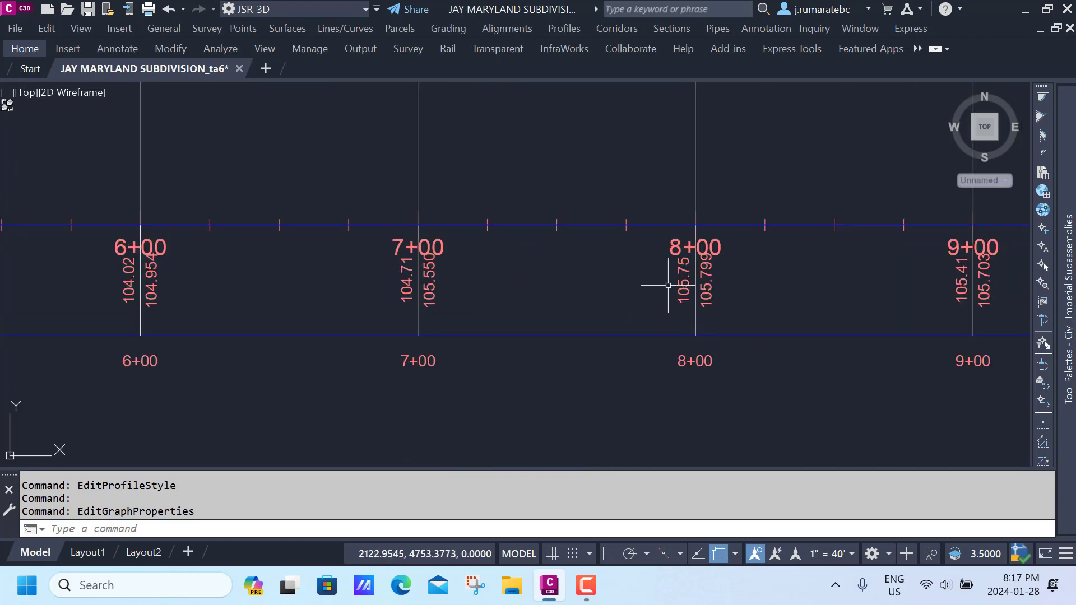
{"action": "scroll", "coordinate": [693, 288], "scroll_direction": "down", "scroll_amount": 2}
{"action": "scroll", "coordinate": [643, 284], "scroll_direction": "down", "scroll_amount": 3}
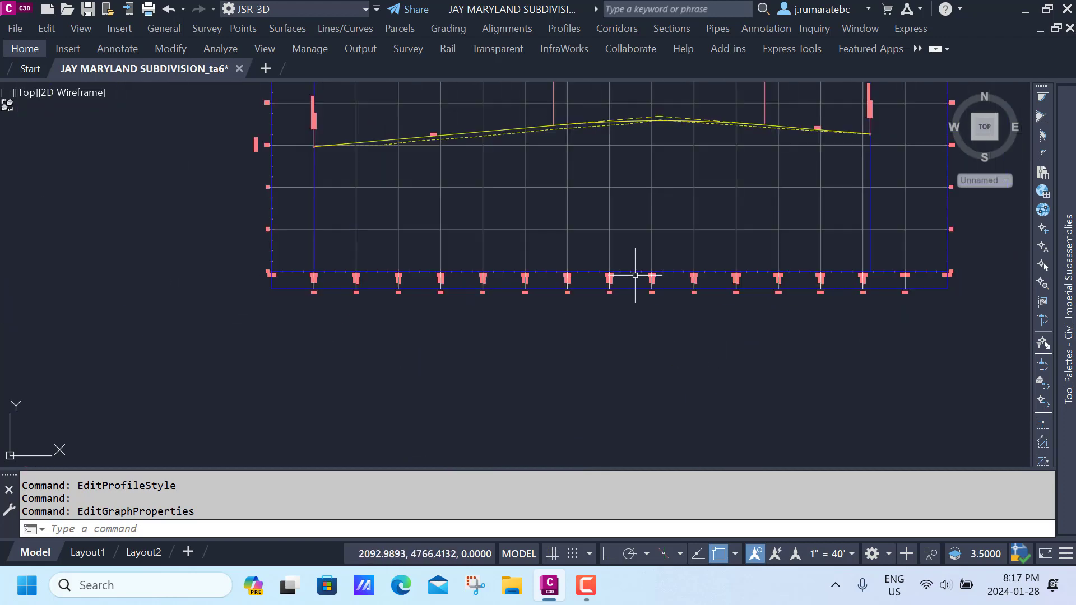
{"action": "middle_click_drag", "start_coordinate": [634, 261], "coordinate": [615, 317]}
{"action": "scroll", "coordinate": [560, 185], "scroll_direction": "up", "scroll_amount": 5}
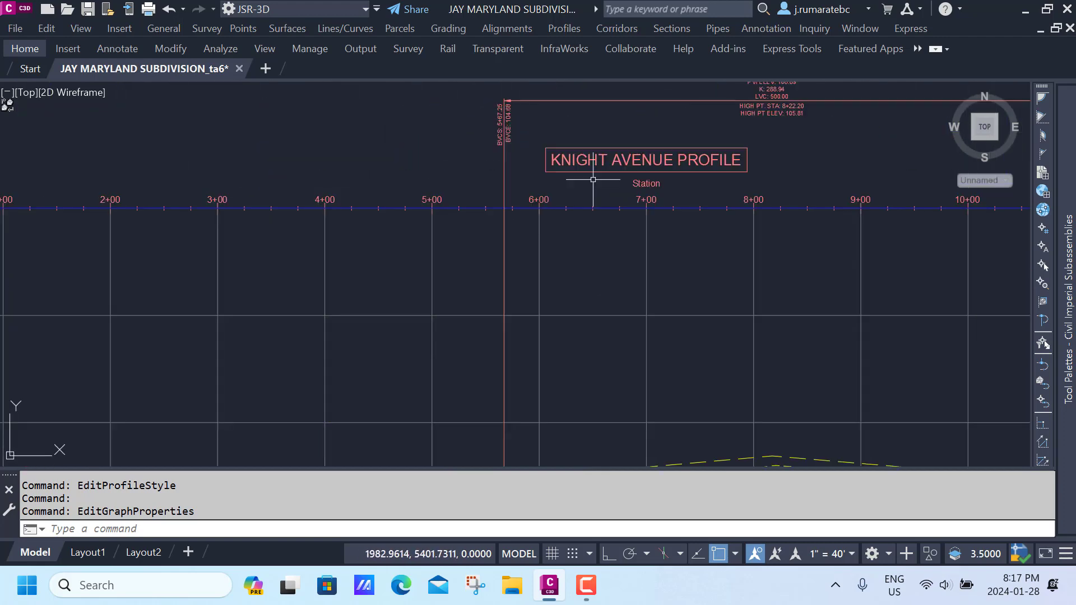
{"action": "scroll", "coordinate": [593, 179], "scroll_direction": "down", "scroll_amount": 3}
{"action": "scroll", "coordinate": [598, 340], "scroll_direction": "down", "scroll_amount": 1}
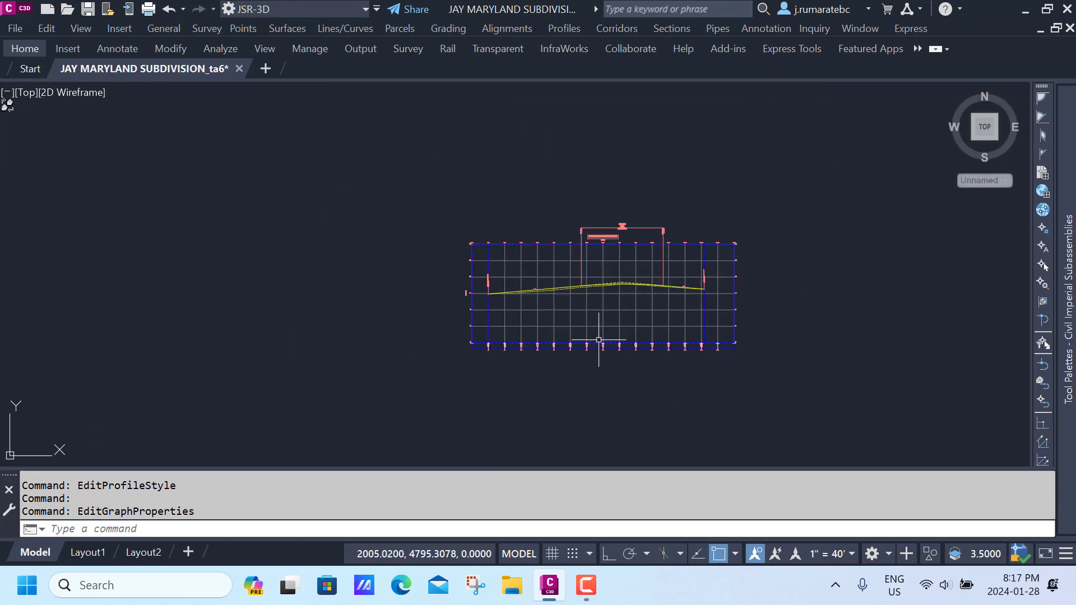
Step: Open the profile view properties of the 3RD STREET profile view from its elevation band near station 5+00
{"action": "middle_click_drag", "start_coordinate": [591, 353], "coordinate": [598, 206]}
{"action": "middle_click_drag", "start_coordinate": [589, 328], "coordinate": [587, 190]}
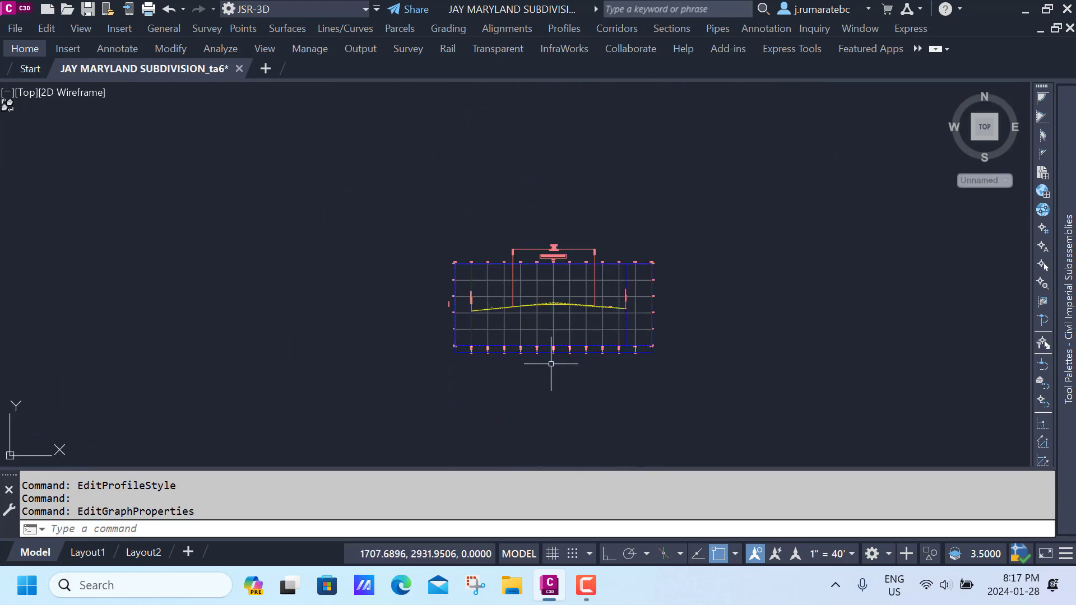
{"action": "scroll", "coordinate": [553, 364], "scroll_direction": "up", "scroll_amount": 6}
{"action": "scroll", "coordinate": [555, 337], "scroll_direction": "up", "scroll_amount": 6}
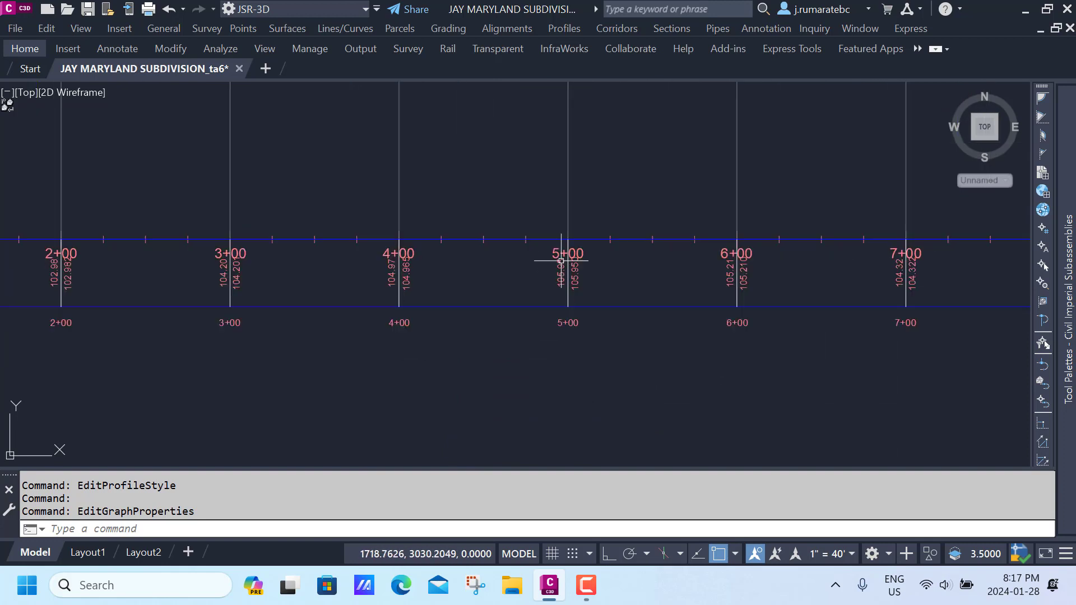
{"action": "middle_click_drag", "start_coordinate": [610, 281], "coordinate": [546, 281]}
{"action": "scroll", "coordinate": [546, 281], "scroll_direction": "up", "scroll_amount": 2}
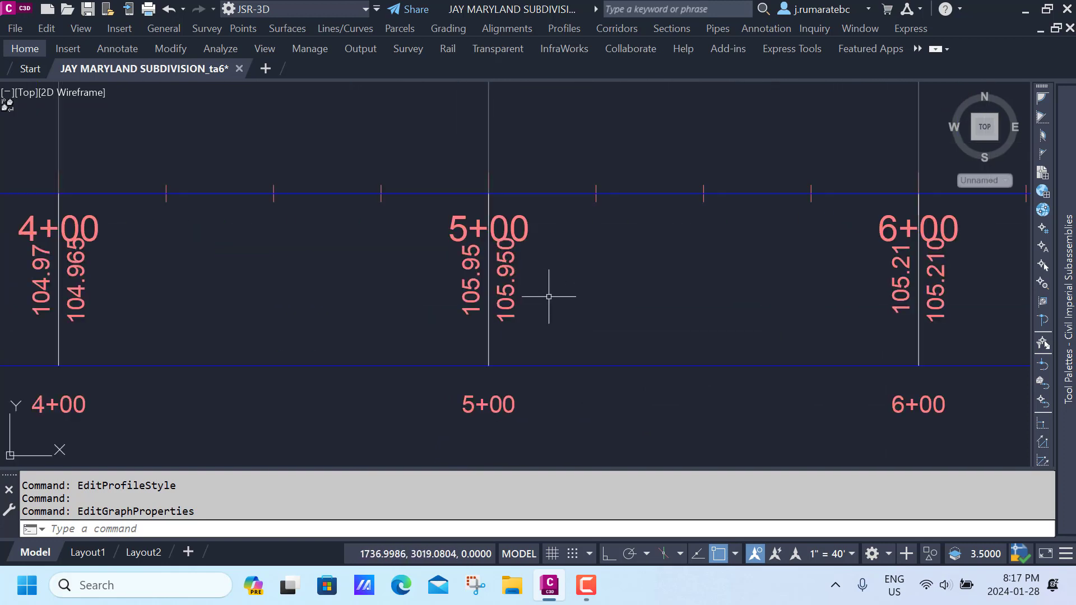
{"action": "left_click", "coordinate": [505, 275]}
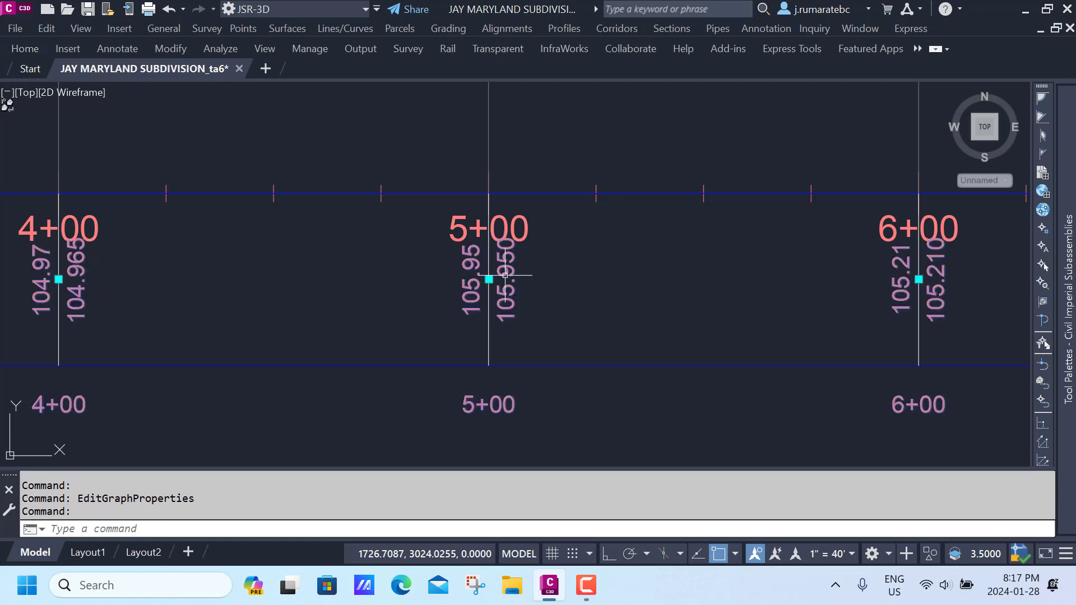
{"action": "right_click", "coordinate": [505, 275]}
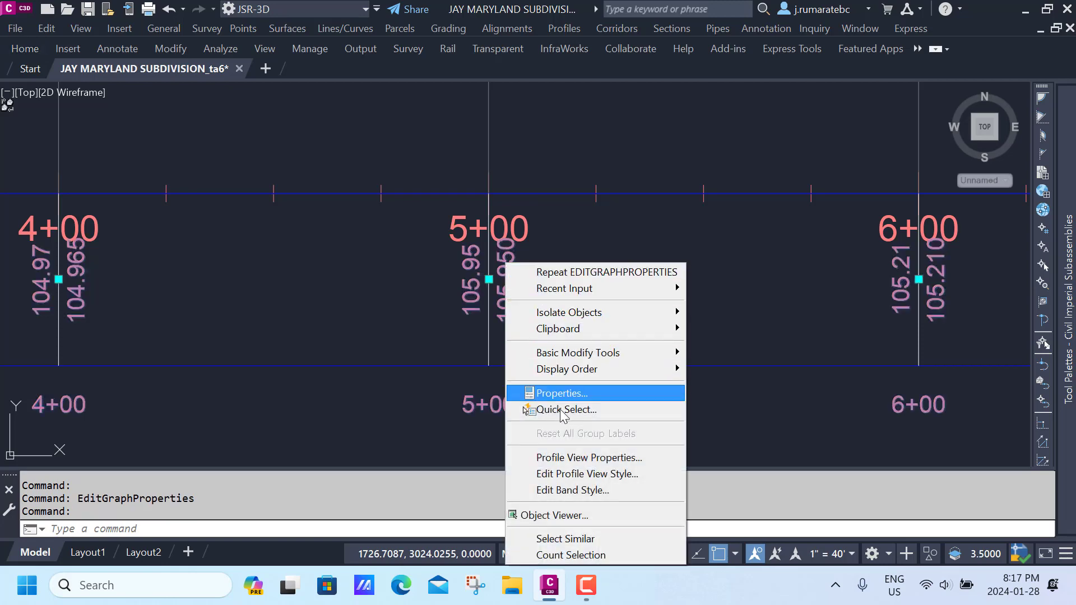
{"action": "left_click", "coordinate": [569, 456]}
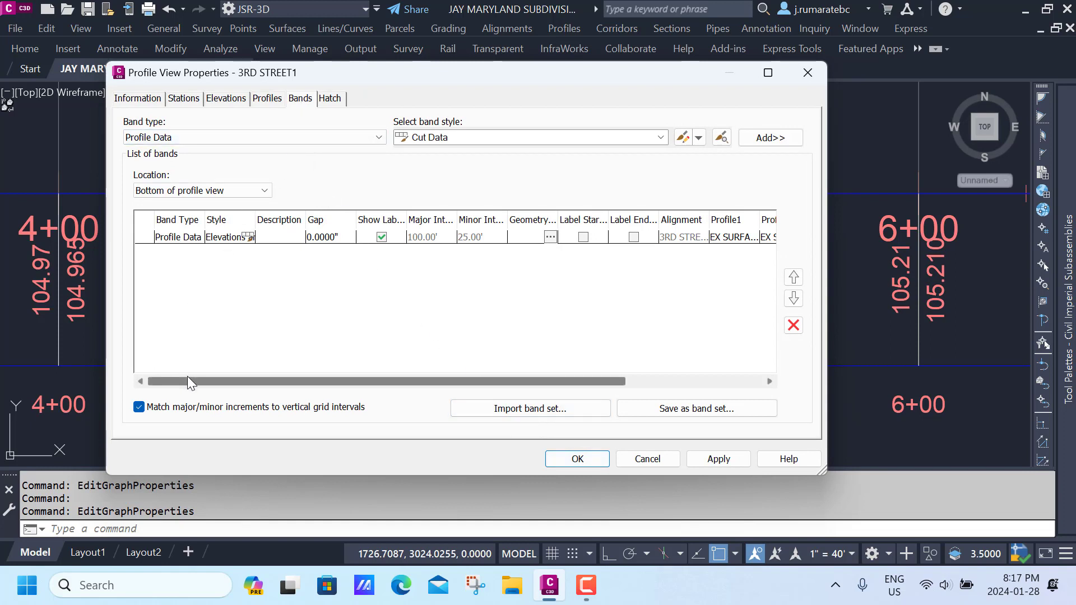
Step: Set Profile2 of the 3RD STREET Profile Data band to the 3RD STREET design profile and apply the change
{"action": "left_click_drag", "start_coordinate": [188, 377], "coordinate": [250, 379]}
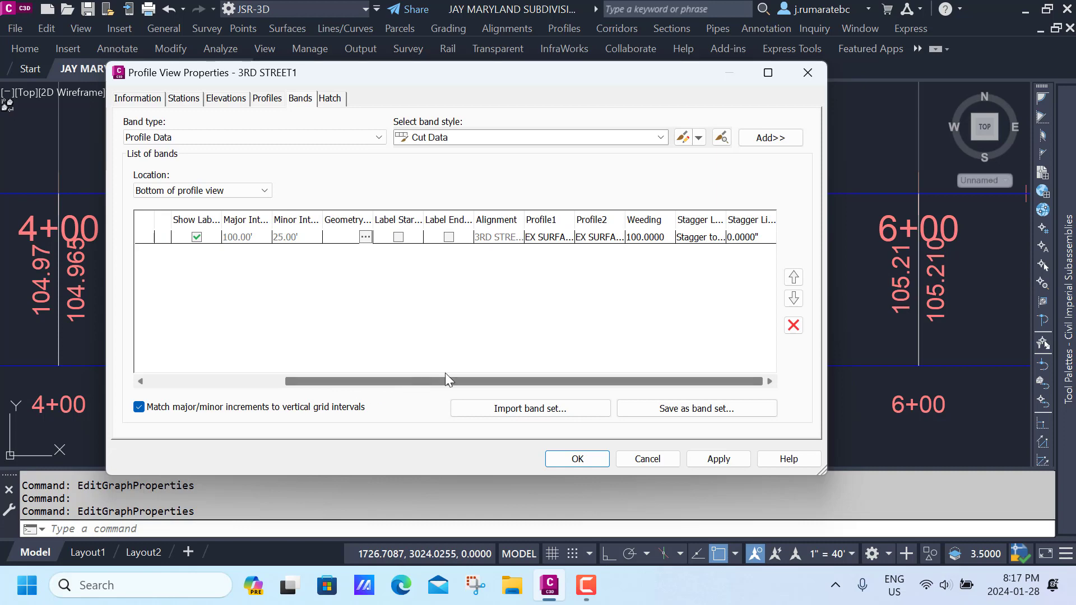
{"action": "left_click", "coordinate": [596, 237]}
{"action": "left_click", "coordinate": [596, 238]}
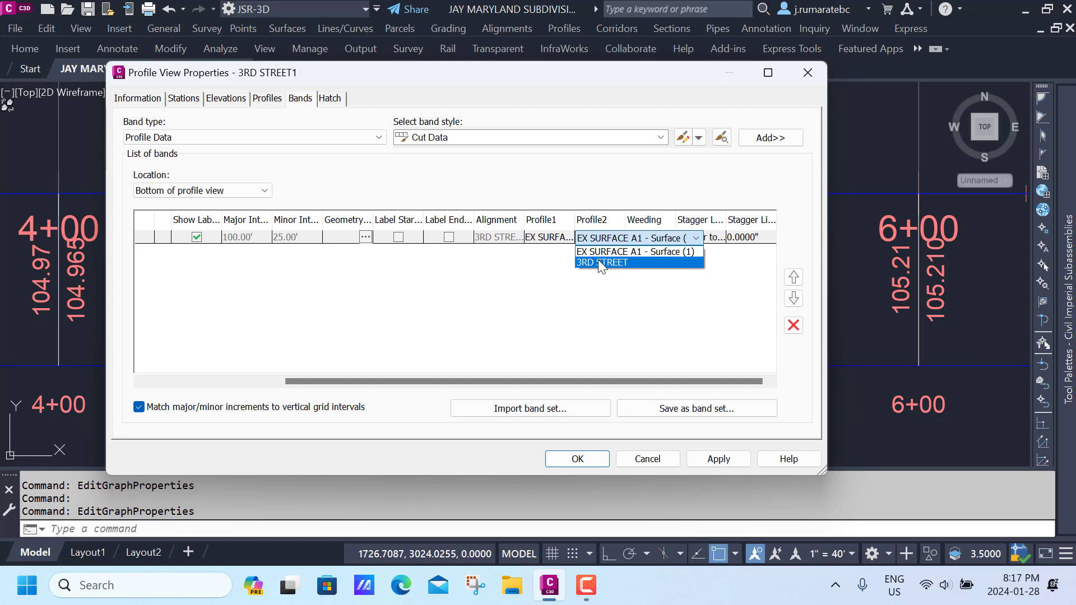
{"action": "left_click", "coordinate": [598, 263]}
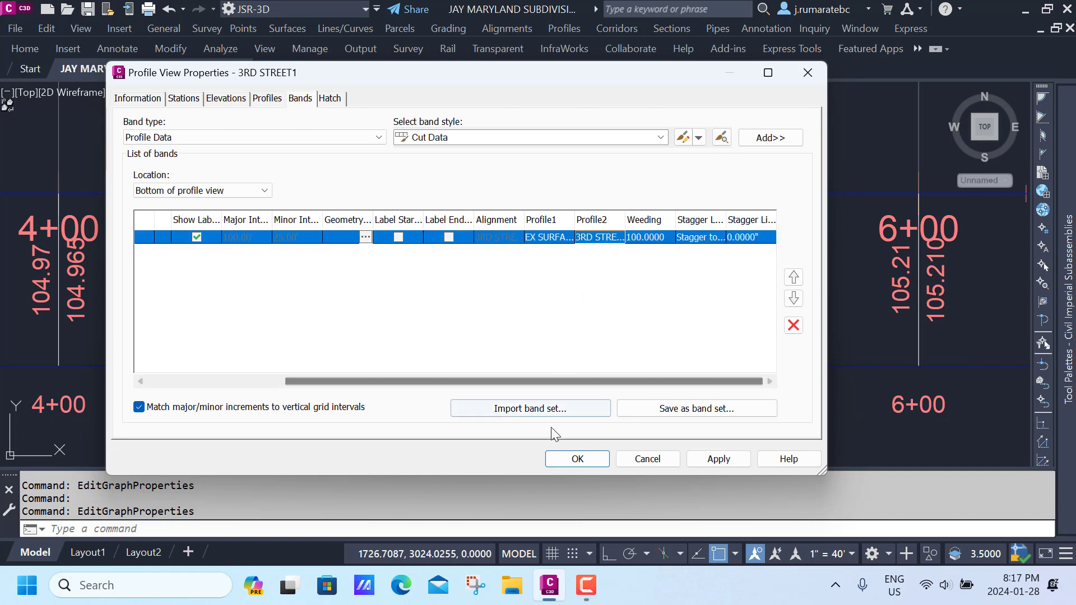
{"action": "left_click", "coordinate": [576, 459]}
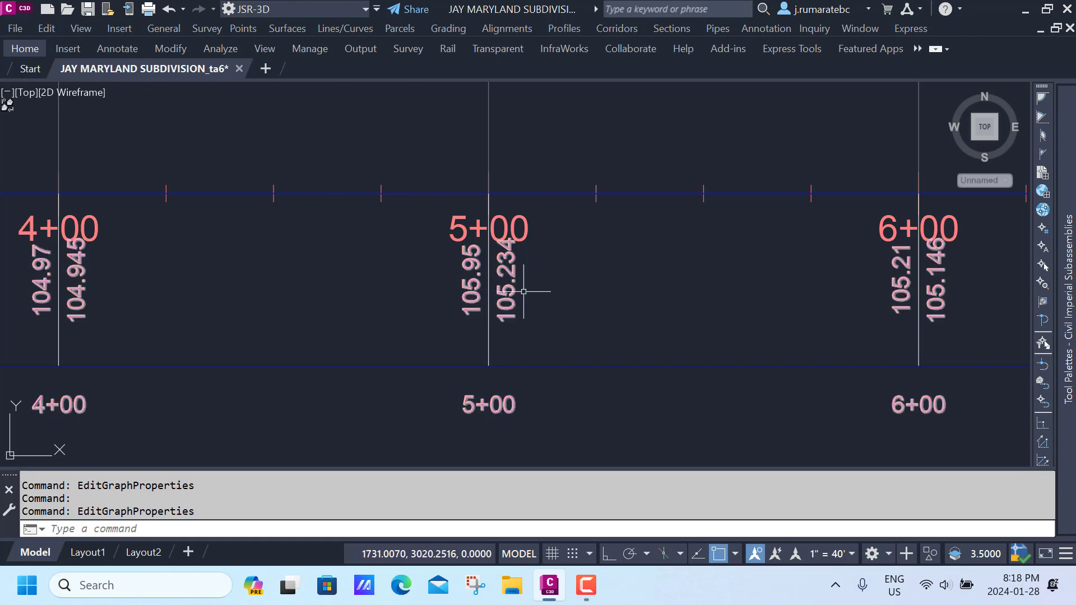
Step: Review the 3RD STREET and KNIGHT AVENUE profile views and return to the subdivision plans
{"action": "scroll", "coordinate": [527, 291], "scroll_direction": "down", "scroll_amount": 4}
{"action": "scroll", "coordinate": [524, 290], "scroll_direction": "down", "scroll_amount": 6}
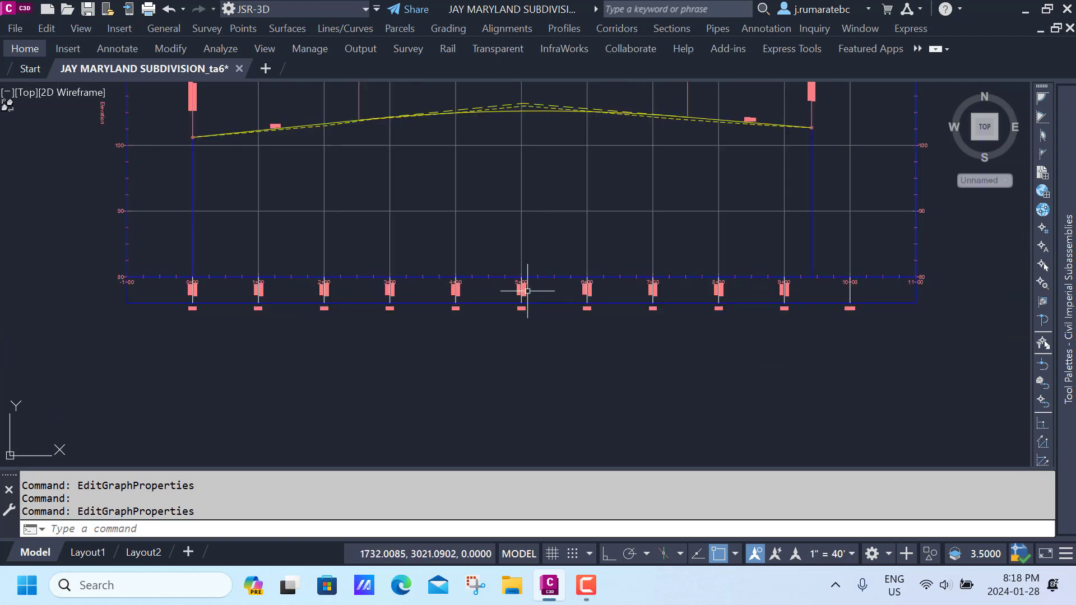
{"action": "scroll", "coordinate": [499, 293], "scroll_direction": "down", "scroll_amount": 3}
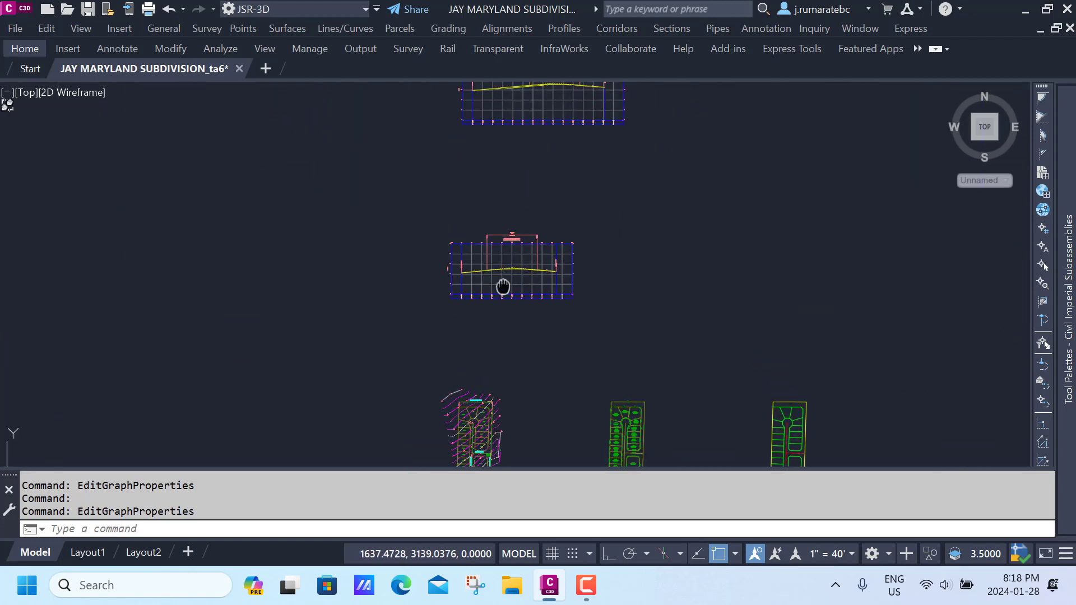
{"action": "middle_click_drag", "start_coordinate": [501, 288], "coordinate": [513, 351]}
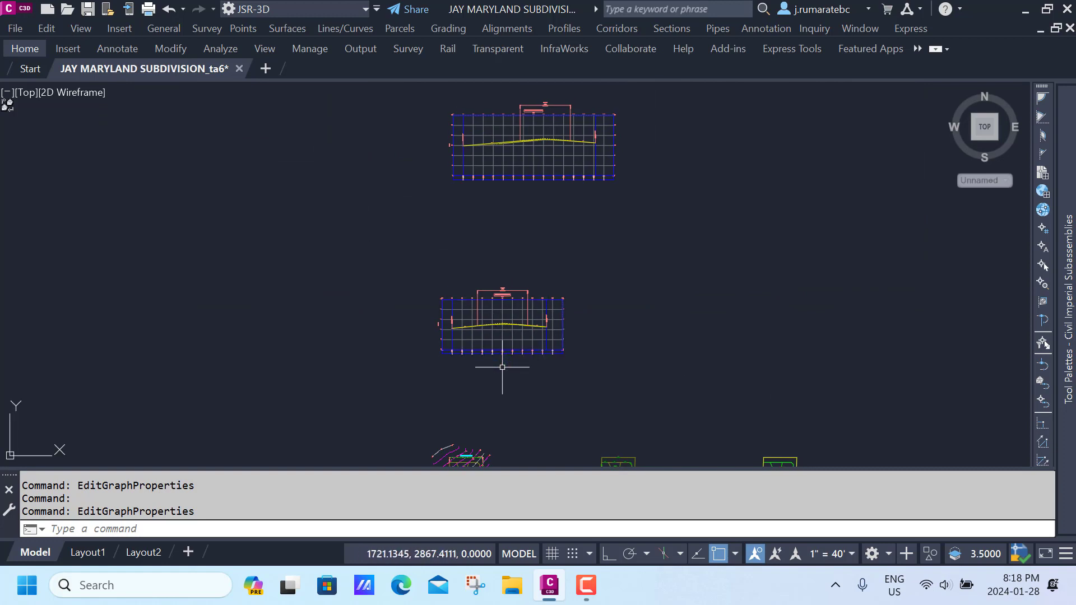
{"action": "middle_click_drag", "start_coordinate": [507, 346], "coordinate": [492, 271]}
{"action": "scroll", "coordinate": [493, 320], "scroll_direction": "up", "scroll_amount": 3}
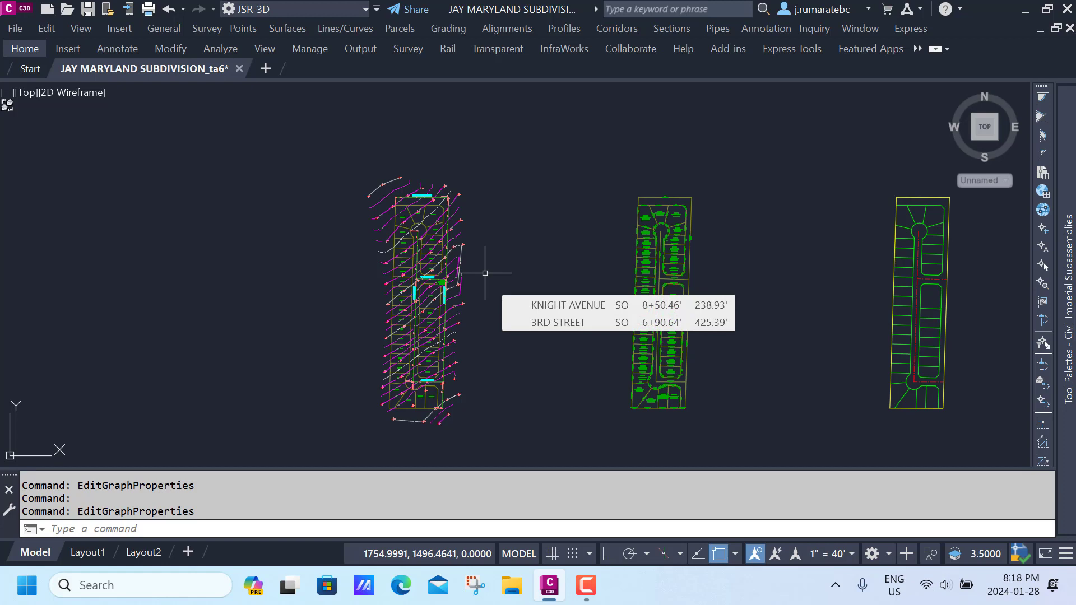
{"action": "left_click", "coordinate": [985, 375]}
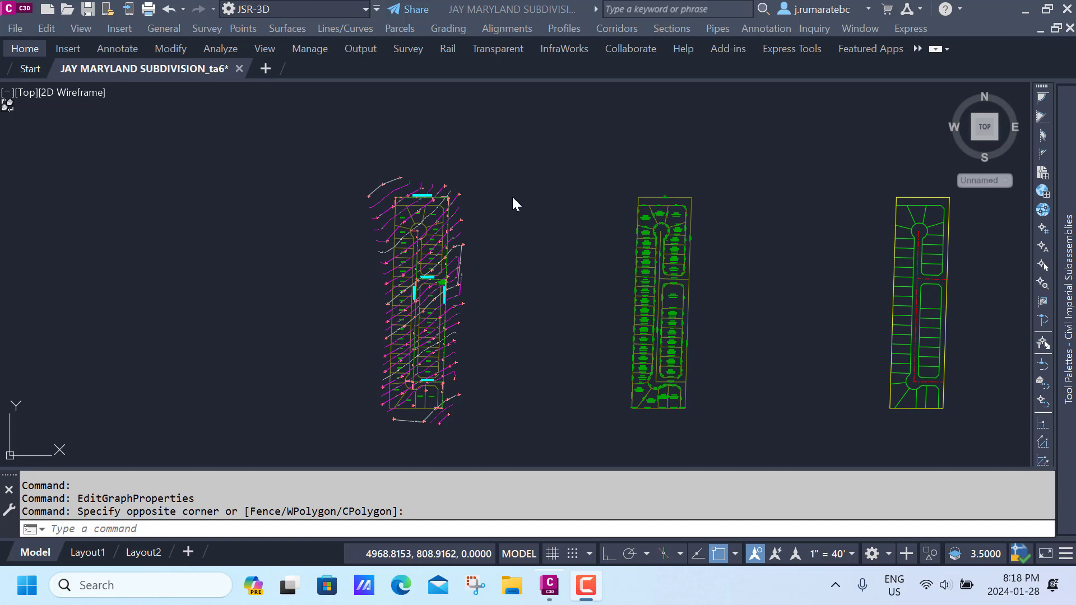
Step: Create an assembly named 3RD STREET and place its baseline in the empty area just west of the contoured subdivision plan
{"action": "left_click", "coordinate": [606, 28]}
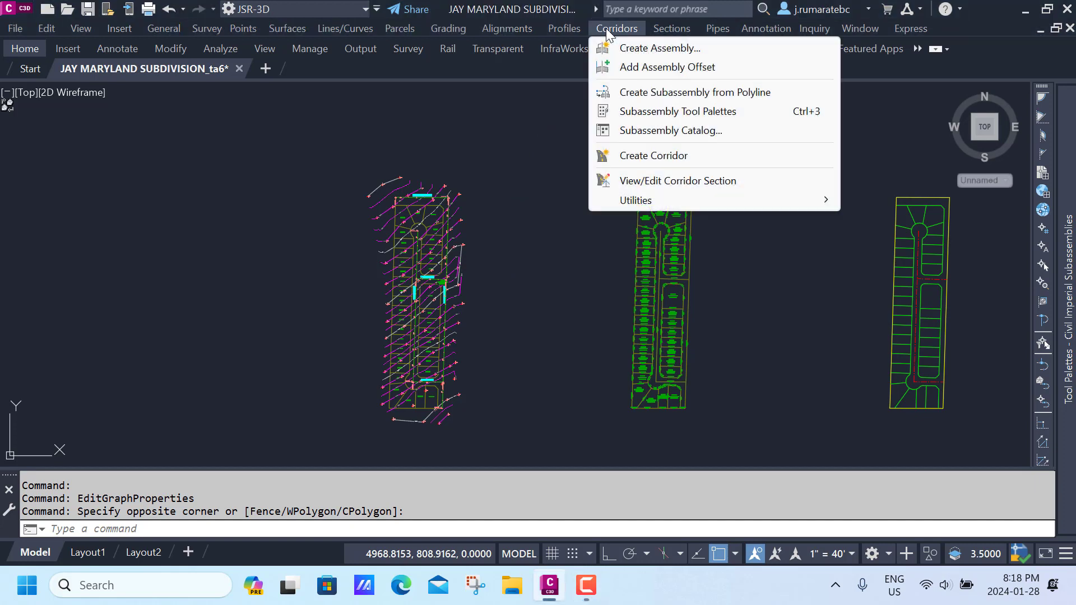
{"action": "left_click", "coordinate": [633, 49]}
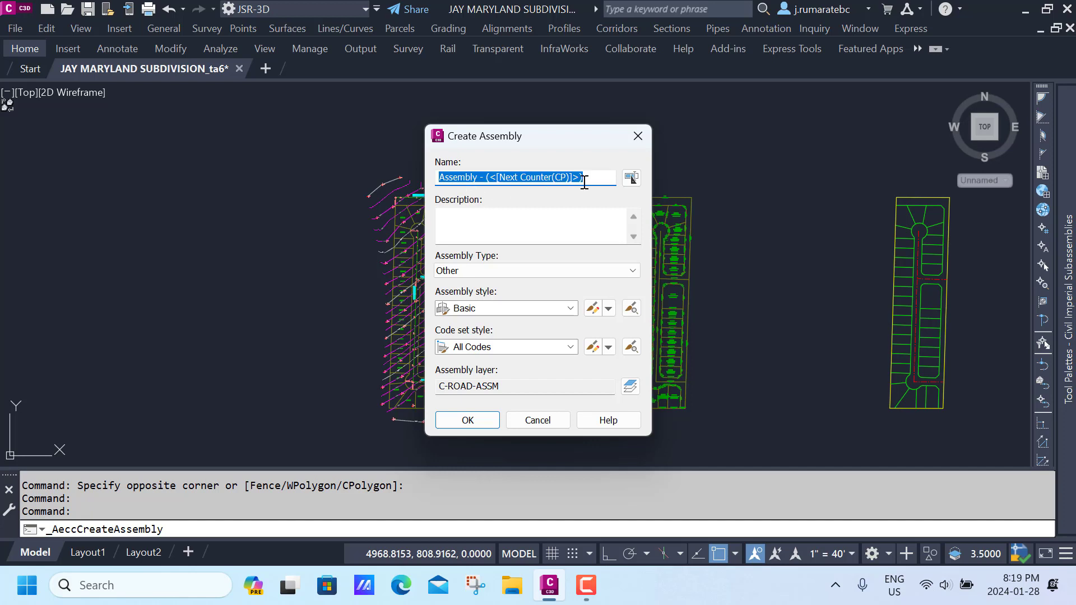
{"action": "left_click_drag", "start_coordinate": [586, 177], "coordinate": [437, 177]}
{"action": "type", "text": "3RD "}
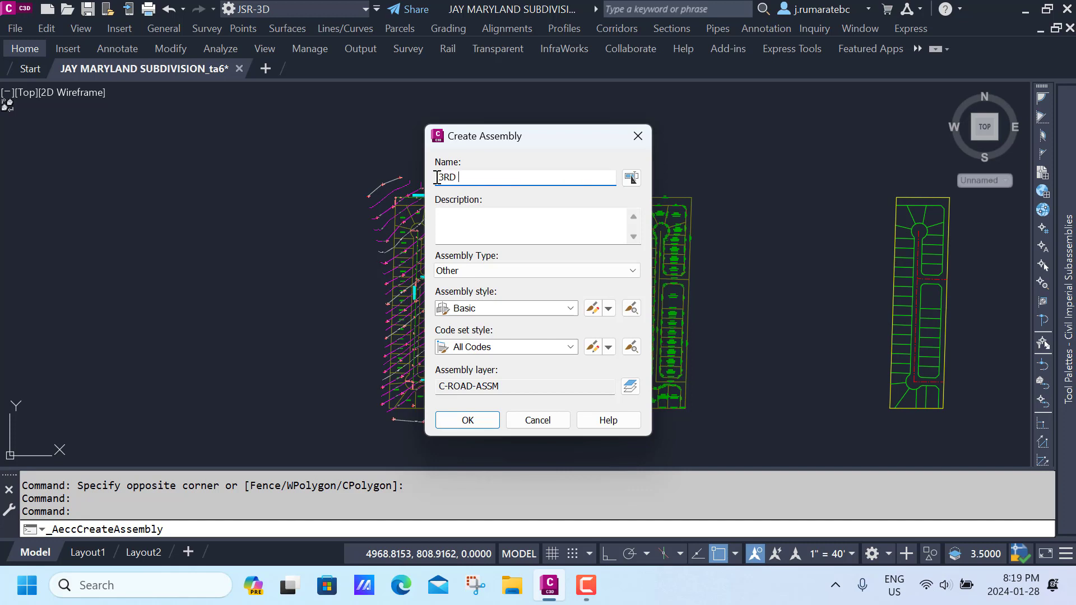
{"action": "type", "text": "STREET"}
{"action": "left_click", "coordinate": [474, 421]}
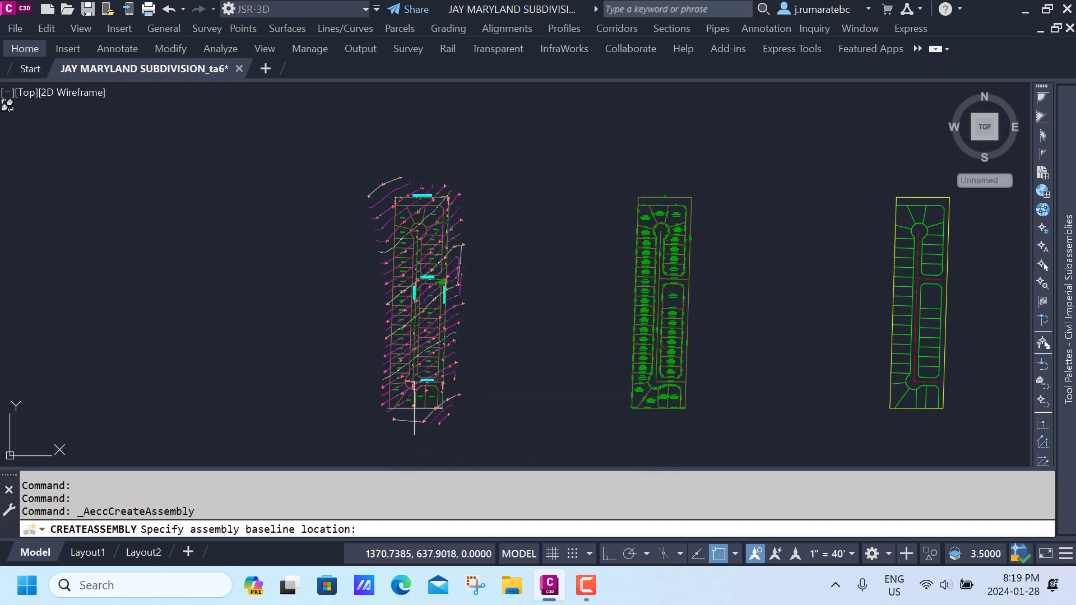
{"action": "left_click", "coordinate": [349, 285]}
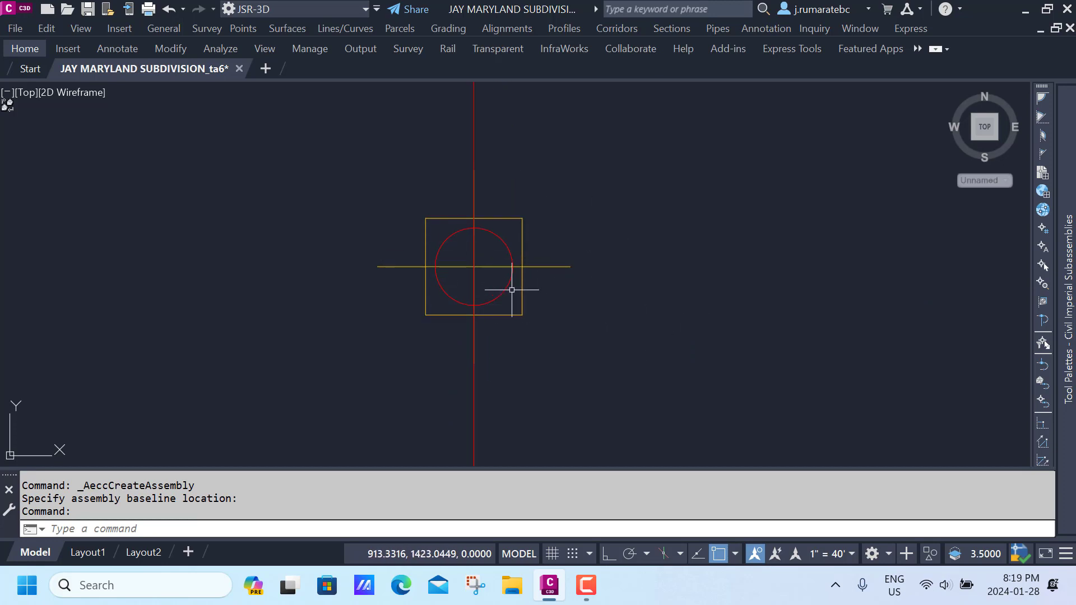
{"action": "scroll", "coordinate": [471, 275], "scroll_direction": "down", "scroll_amount": 5}
{"action": "scroll", "coordinate": [471, 276], "scroll_direction": "down", "scroll_amount": 3}
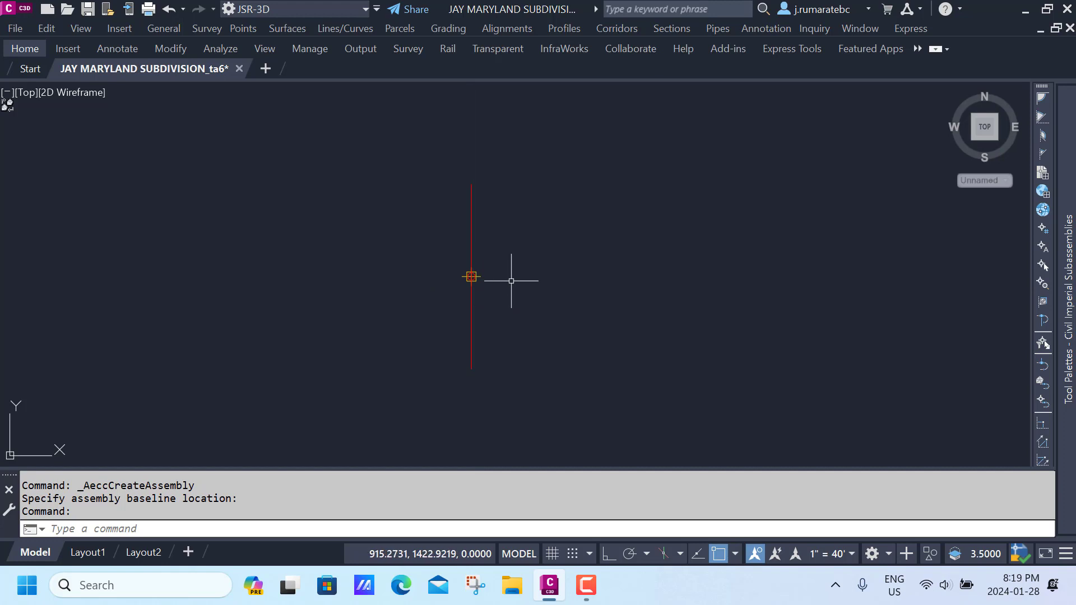
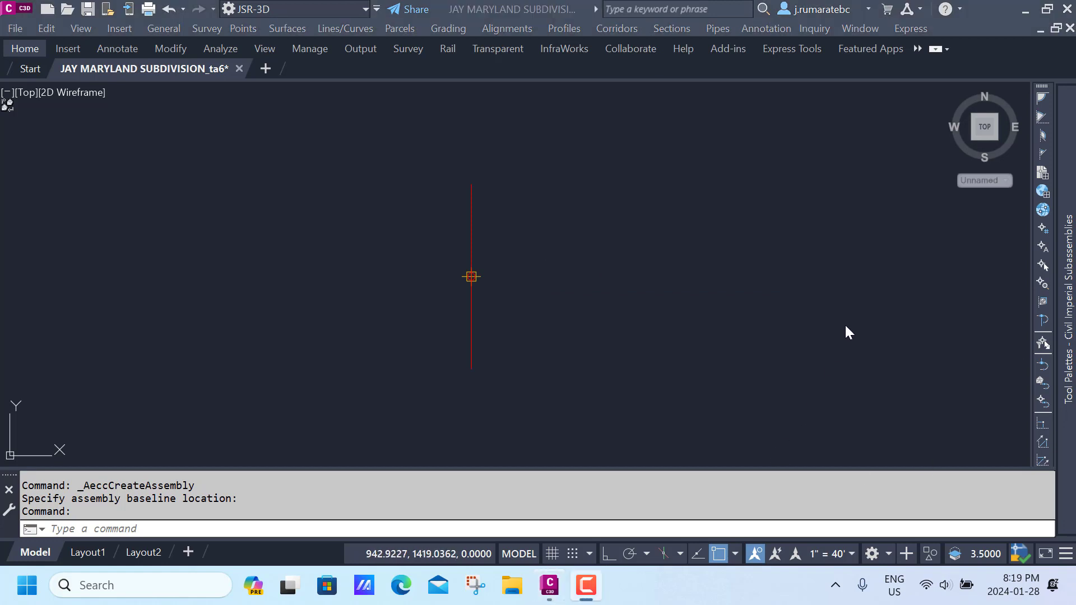
Step: Attach the first Imperial superelevation lane subassembly to the 3RD STREET assembly baseline, extending to the right
{"action": "left_click", "coordinate": [606, 33]}
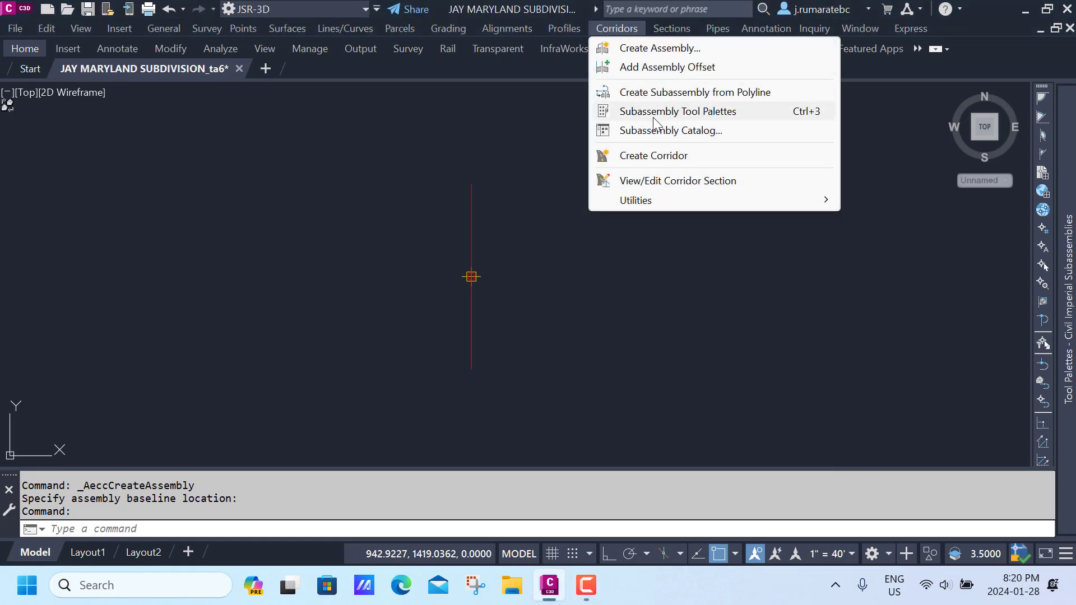
{"action": "left_click", "coordinate": [714, 116]}
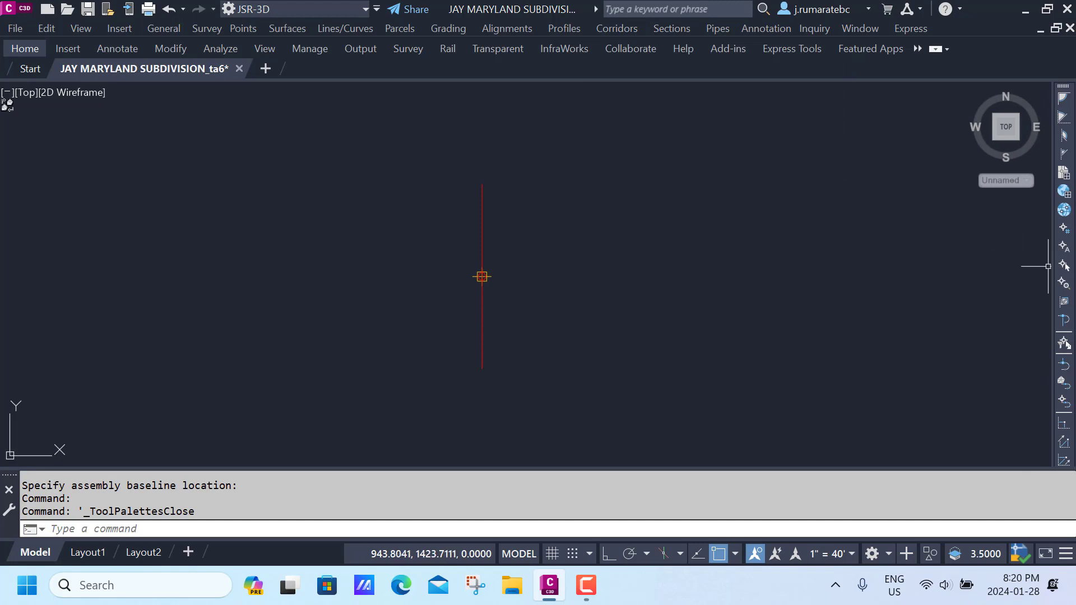
{"action": "left_click", "coordinate": [620, 31]}
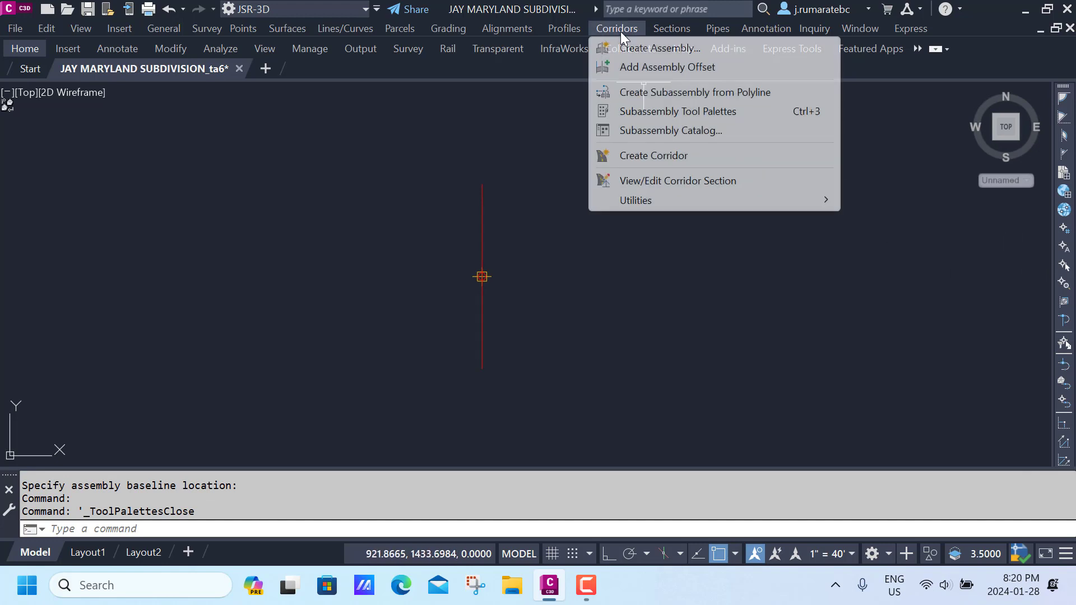
{"action": "left_click", "coordinate": [627, 118]}
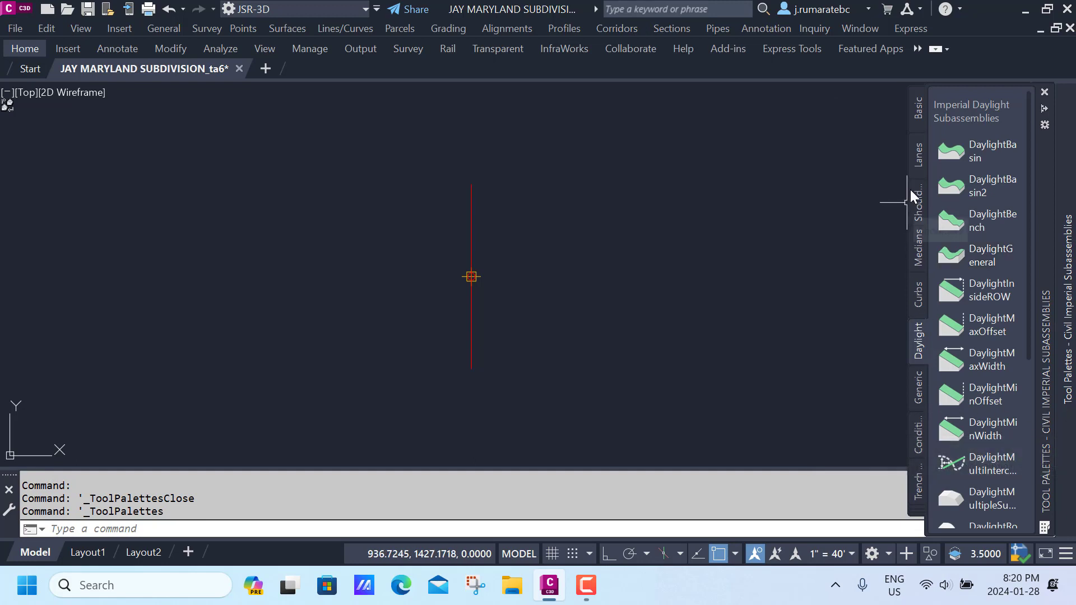
{"action": "left_click", "coordinate": [919, 164]}
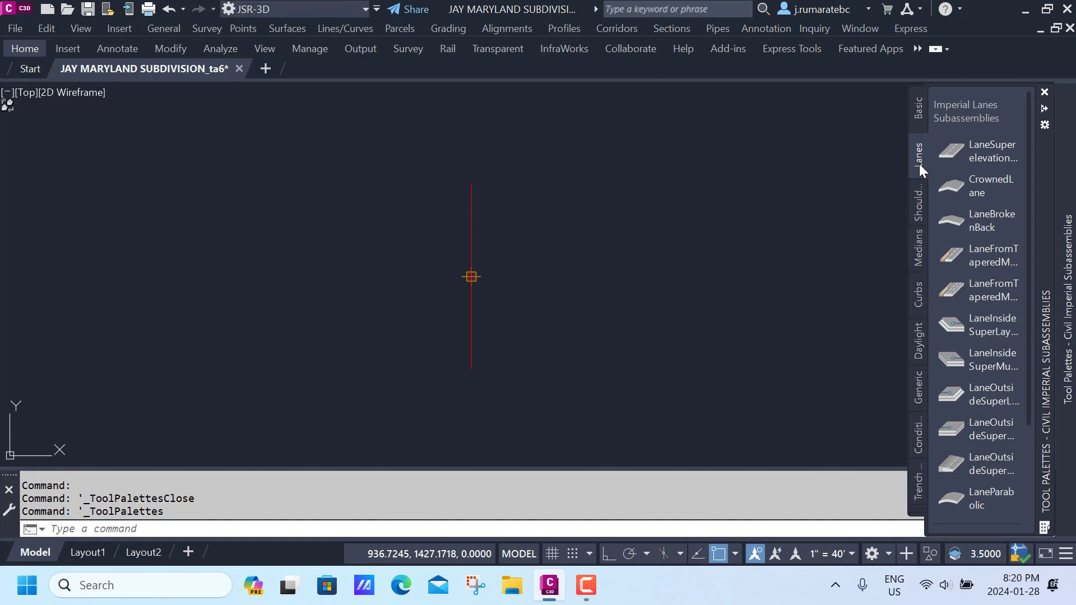
{"action": "left_click", "coordinate": [977, 153]}
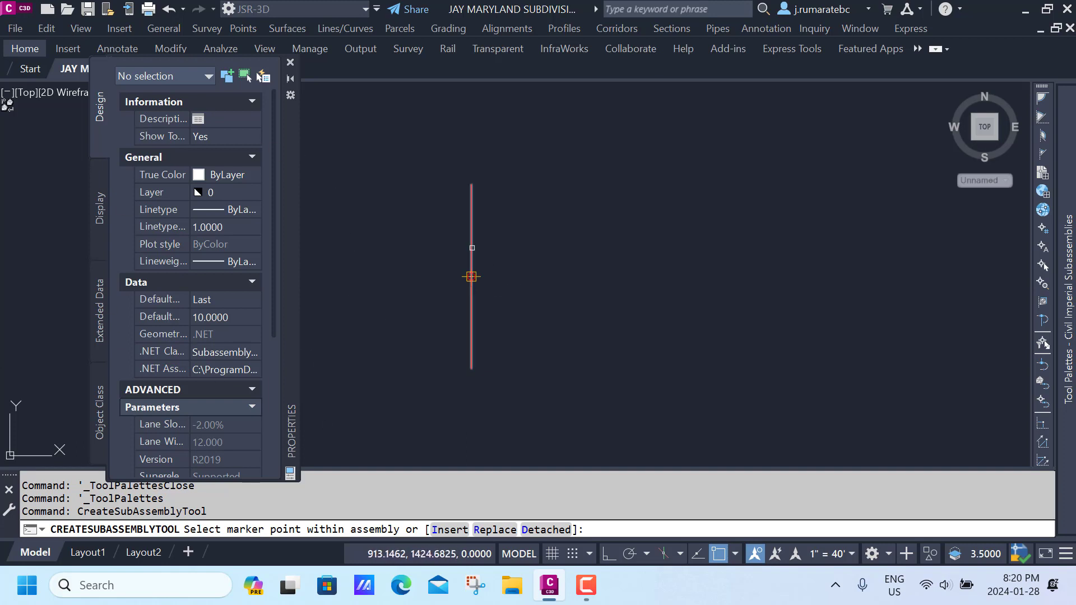
{"action": "left_click", "coordinate": [471, 276]}
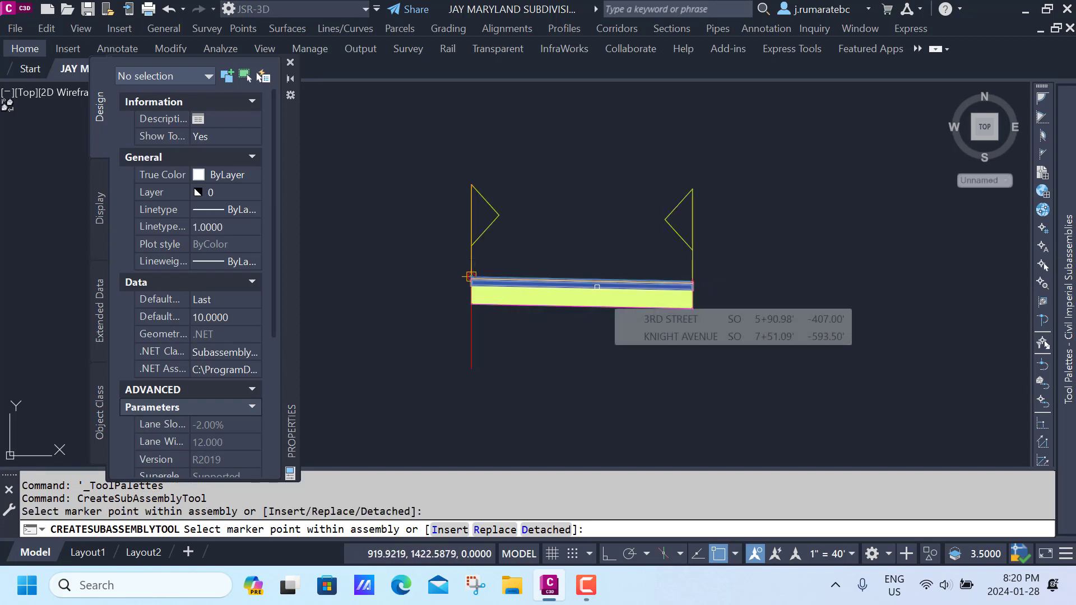
Step: Attach a matching superelevation lane to the left side of the 3RD STREET assembly at the baseline's centre marker
{"action": "middle_click_drag", "start_coordinate": [472, 277], "coordinate": [570, 263]}
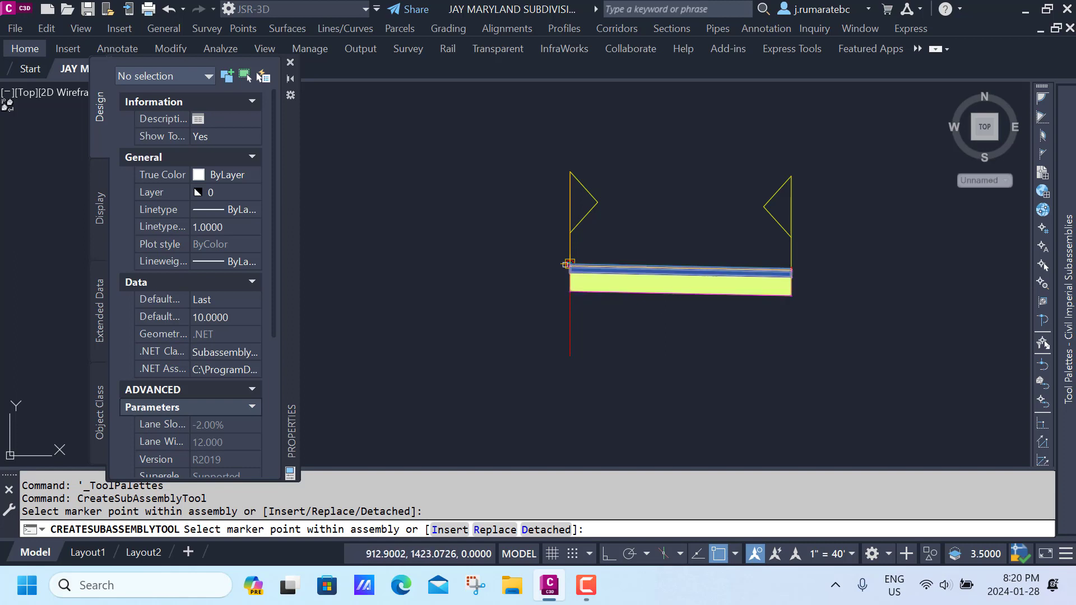
{"action": "scroll", "coordinate": [559, 255], "scroll_direction": "up", "scroll_amount": 4}
{"action": "scroll", "coordinate": [559, 255], "scroll_direction": "up", "scroll_amount": 2}
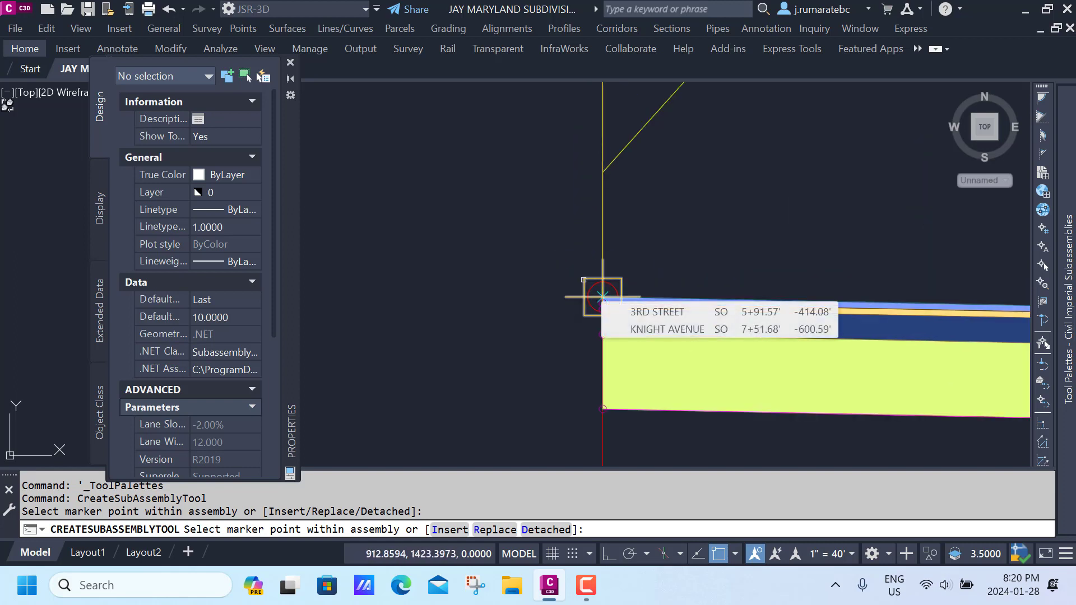
{"action": "left_click", "coordinate": [603, 295]}
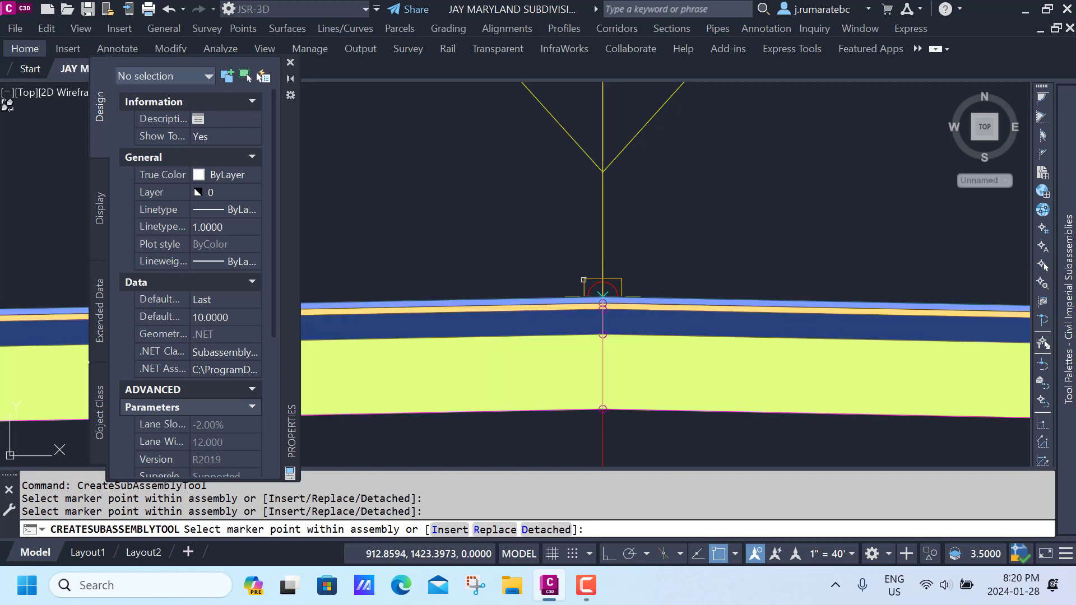
Step: Attach a BasicCurbAndGutter subassembly to the top outer edge of the right lane
{"action": "scroll", "coordinate": [583, 279], "scroll_direction": "down", "scroll_amount": 5}
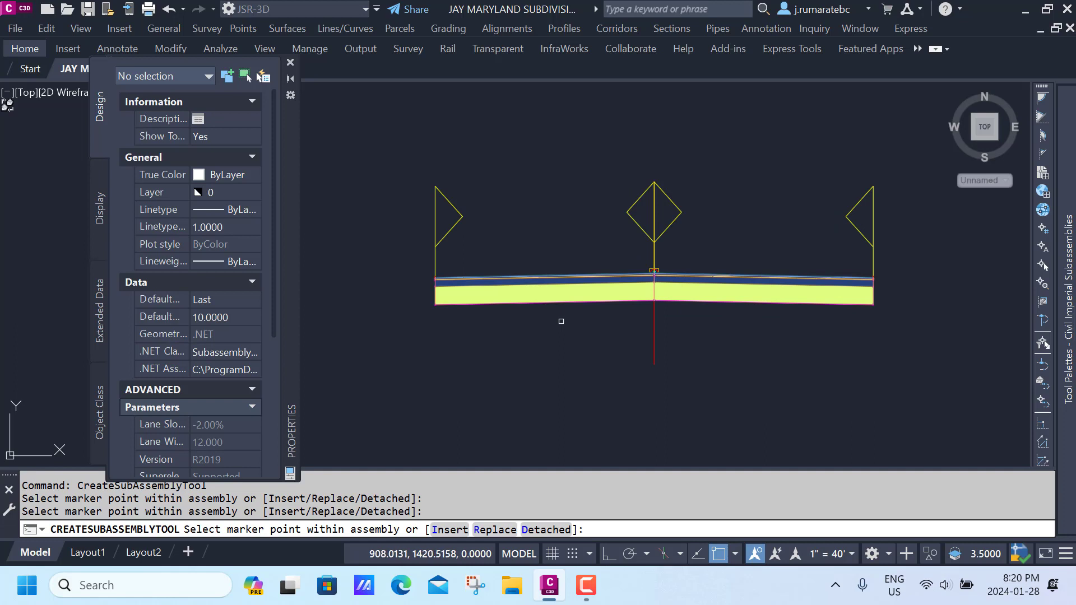
{"action": "middle_click_drag", "start_coordinate": [773, 322], "coordinate": [553, 316]}
{"action": "scroll", "coordinate": [653, 288], "scroll_direction": "up", "scroll_amount": 4}
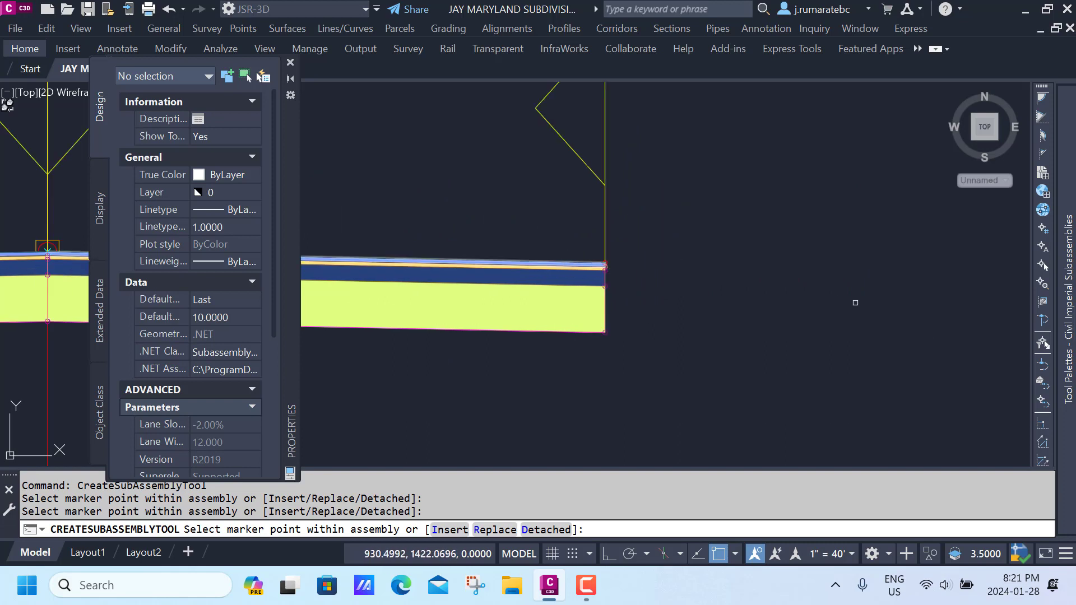
{"action": "mouse_move", "coordinate": [1071, 301]}
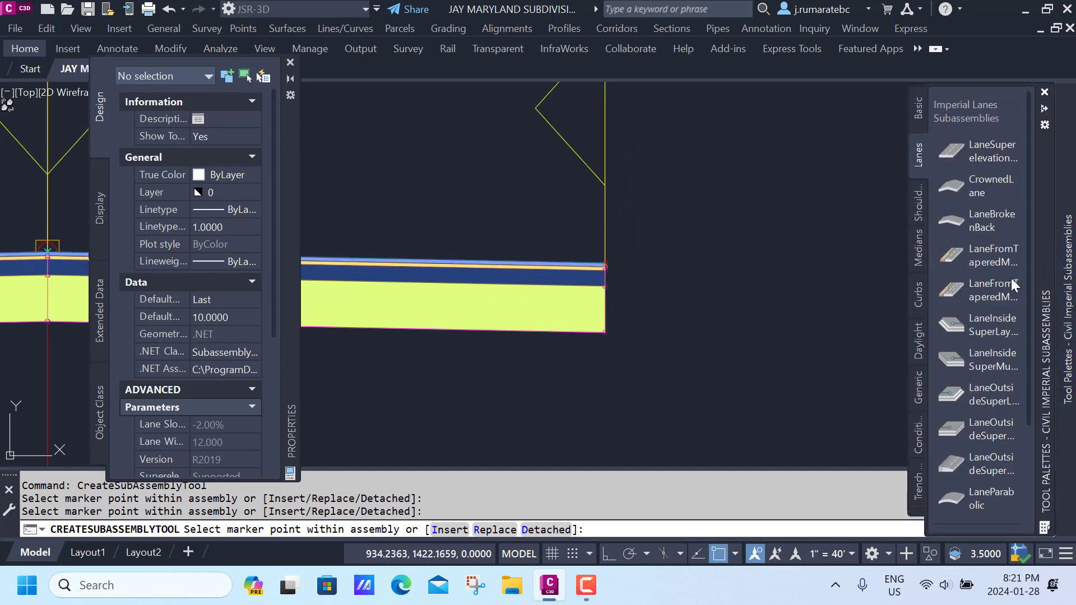
{"action": "left_click", "coordinate": [919, 115]}
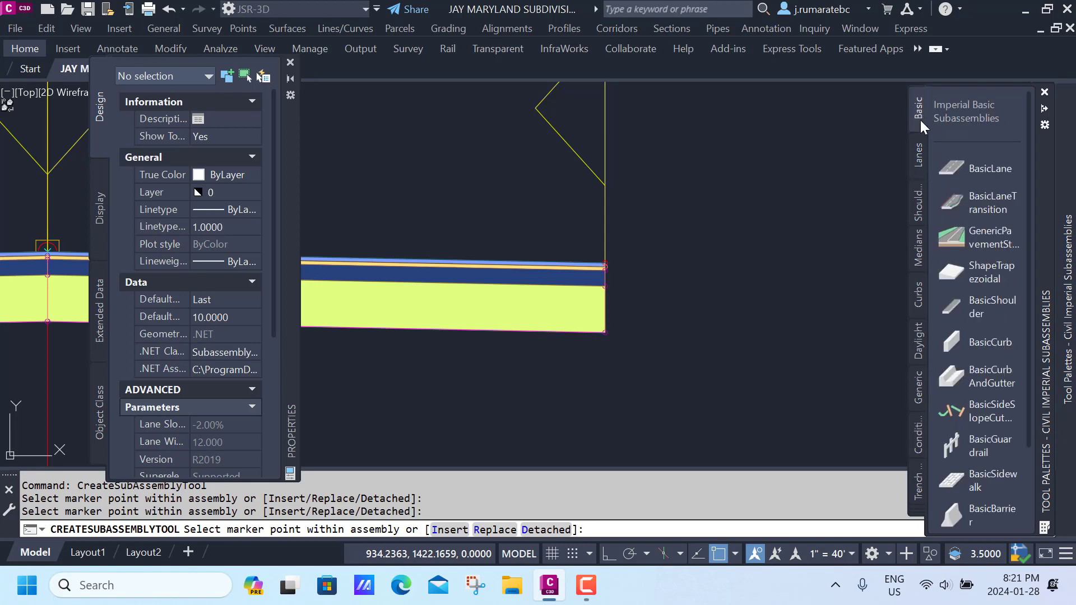
{"action": "left_click", "coordinate": [967, 384]}
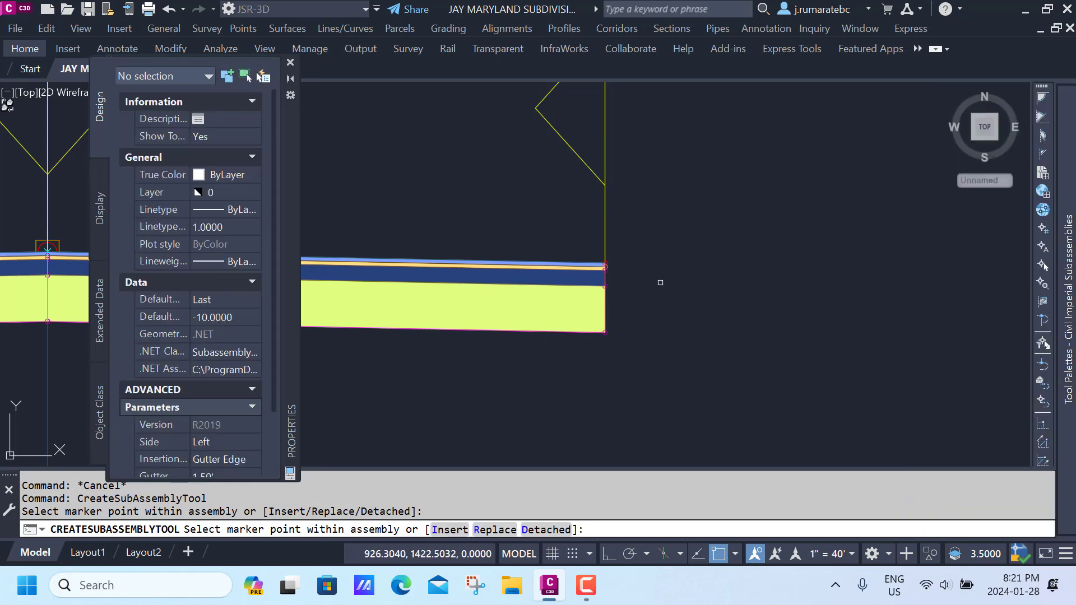
{"action": "left_click", "coordinate": [604, 265]}
Step: Attach a BasicCurbAndGutter subassembly to the top outer edge of the left lane
{"action": "scroll", "coordinate": [728, 285], "scroll_direction": "down", "scroll_amount": 4}
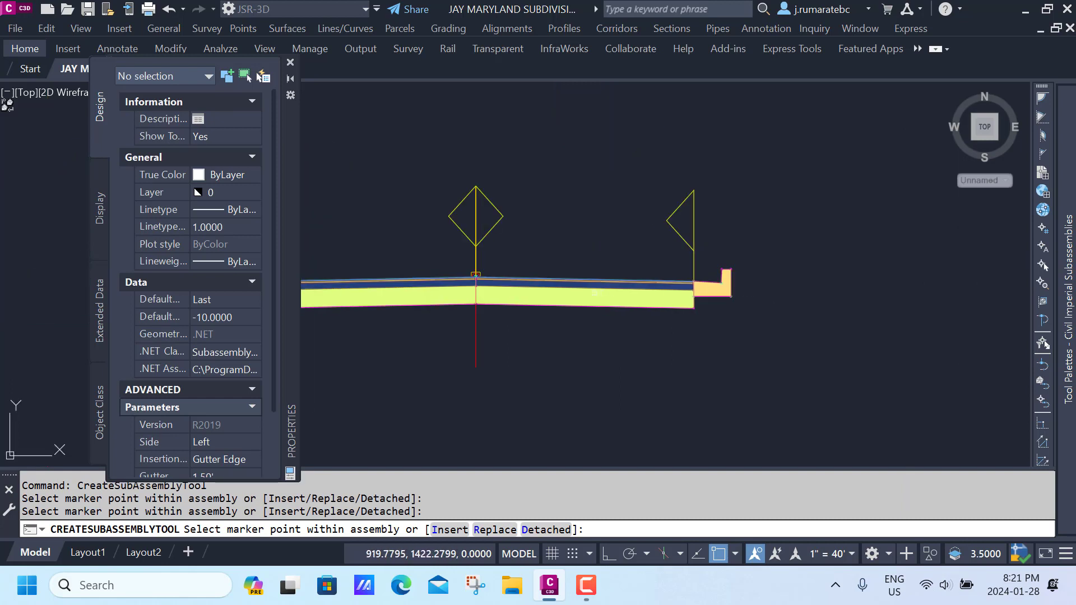
{"action": "mouse_move", "coordinate": [595, 293]}
{"action": "middle_mouse_down"}
{"action": "mouse_move", "coordinate": [842, 295]}
{"action": "mouse_move", "coordinate": [579, 304]}
{"action": "mouse_move", "coordinate": [682, 309]}
{"action": "middle_mouse_up"}
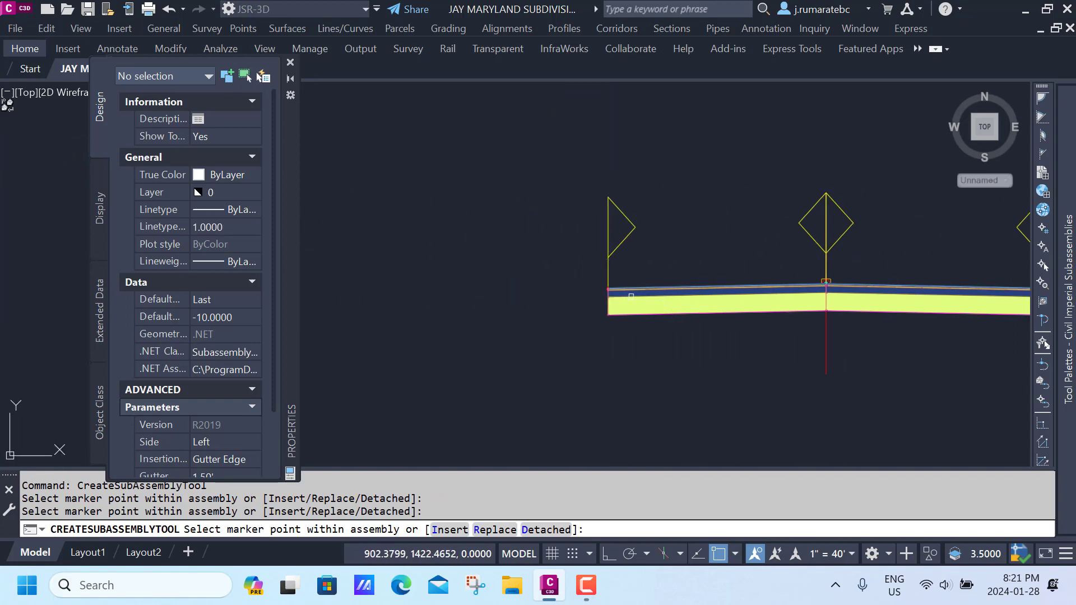
{"action": "scroll", "coordinate": [616, 288], "scroll_direction": "up", "scroll_amount": 8}
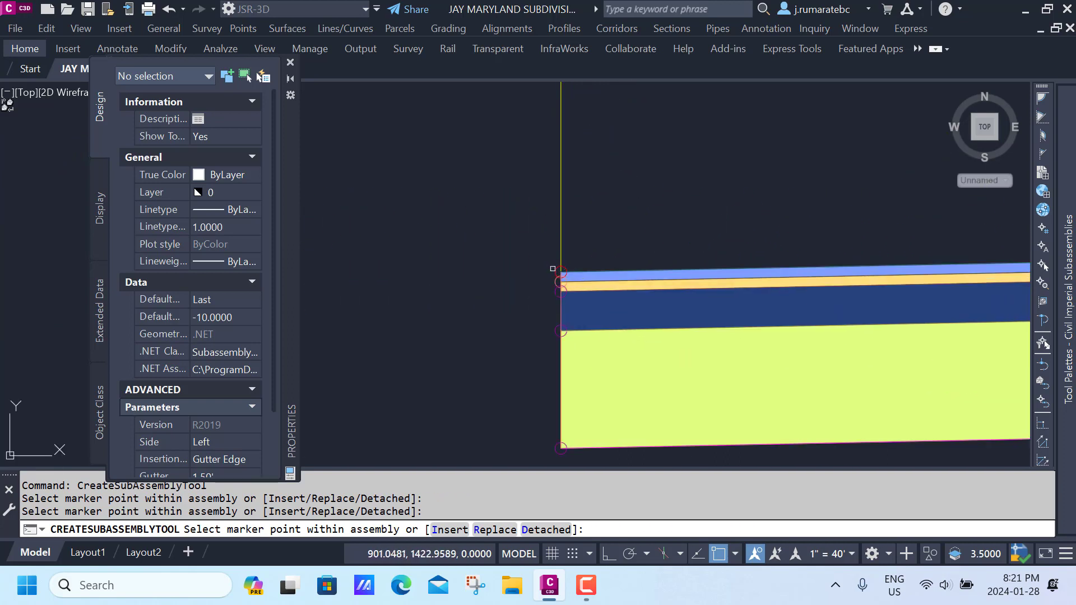
{"action": "left_click", "coordinate": [560, 272]}
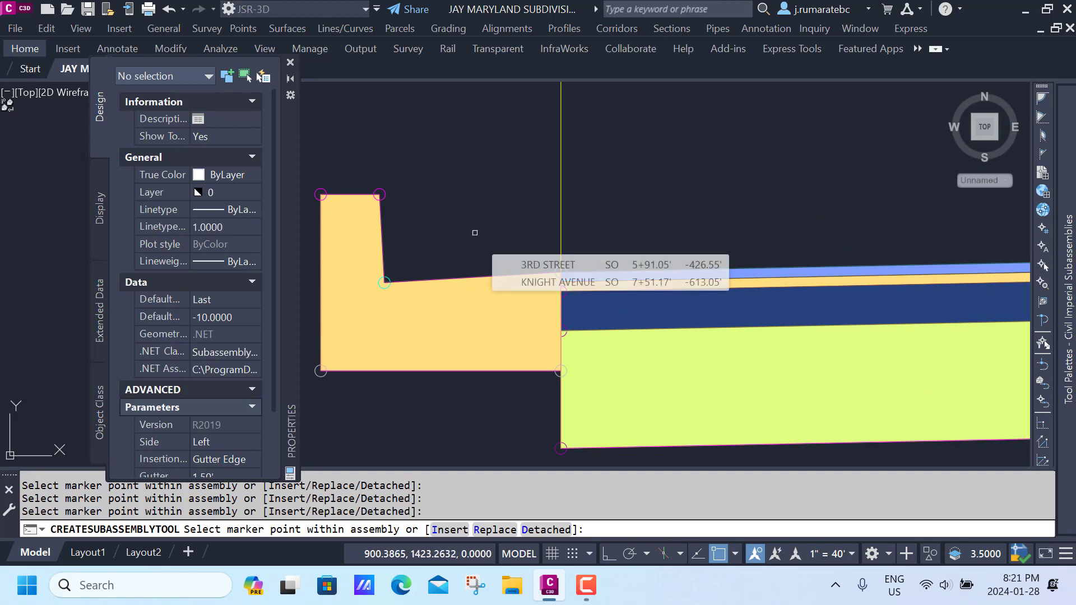
Step: Attach a 6.00' wide BasicSidewalk subassembly to the top back corner of the left curb
{"action": "scroll", "coordinate": [474, 233], "scroll_direction": "down", "scroll_amount": 2}
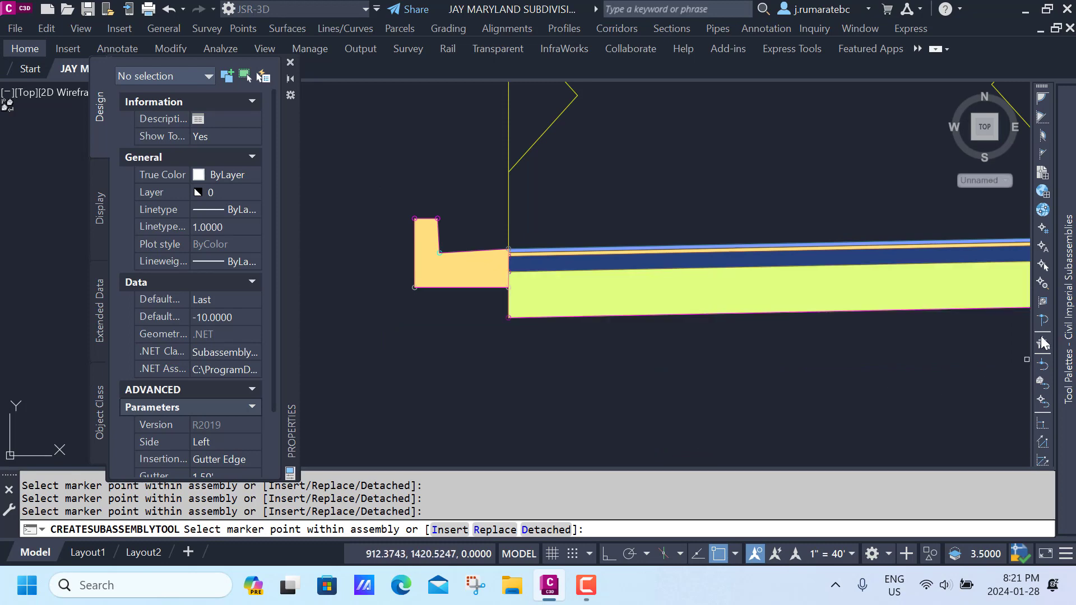
{"action": "mouse_move", "coordinate": [1068, 336]}
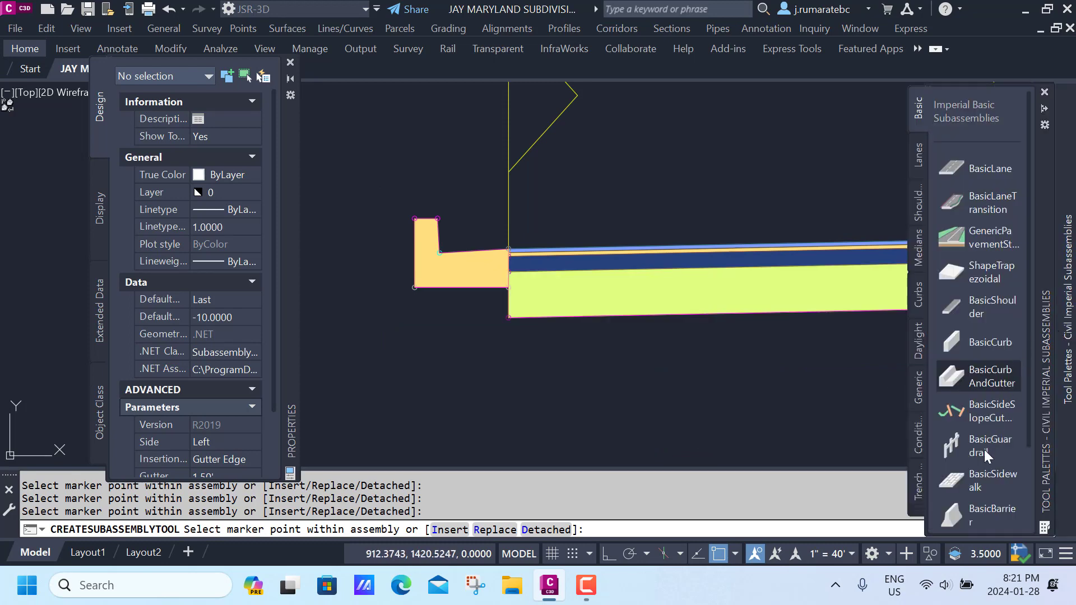
{"action": "left_click", "coordinate": [978, 481]}
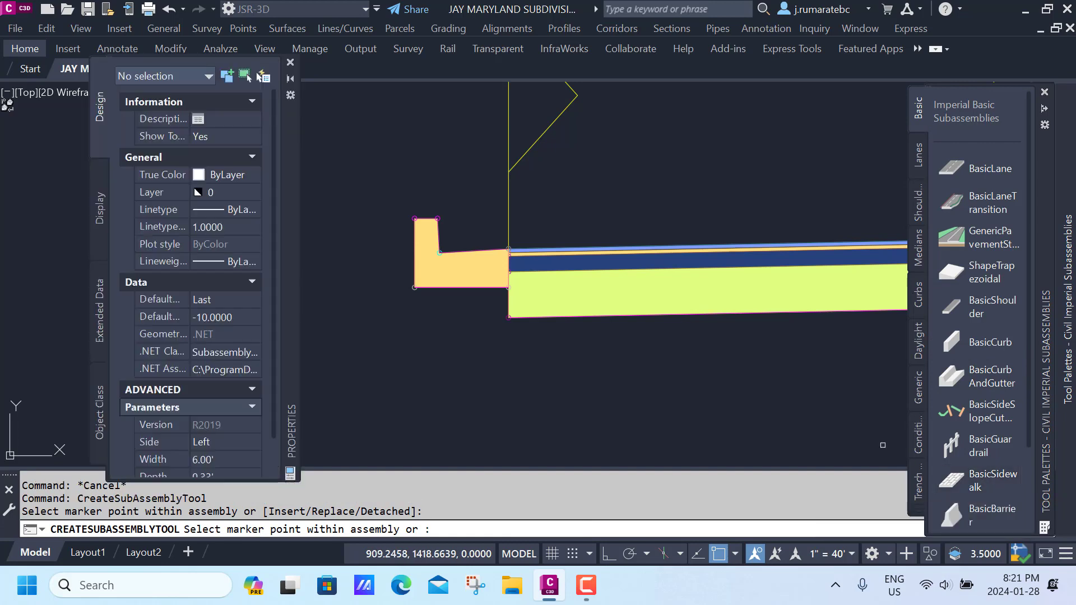
{"action": "left_click", "coordinate": [413, 216]}
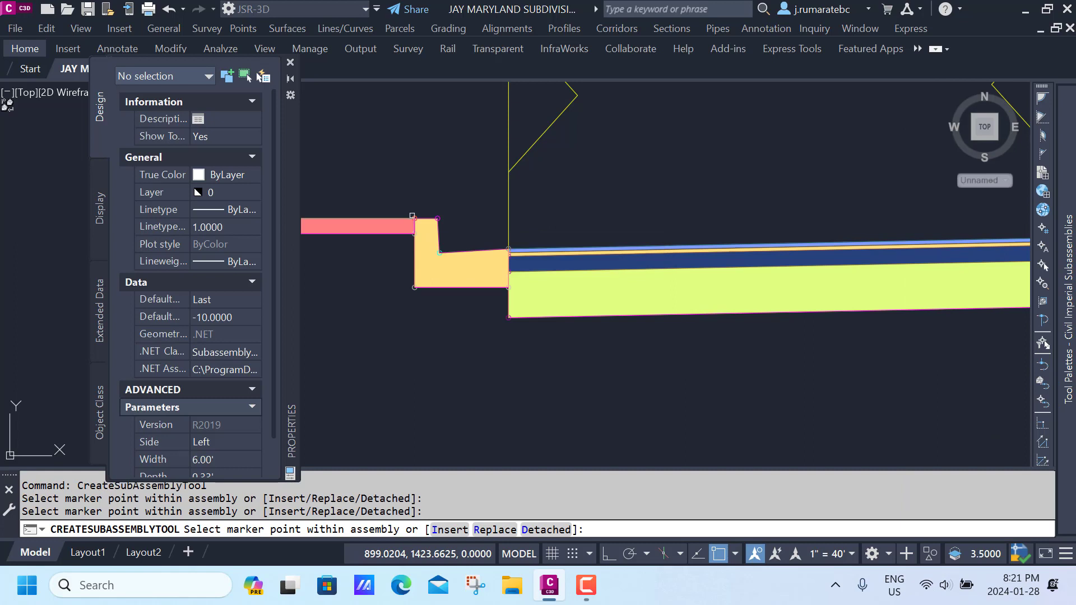
Step: Attach a 6.00' wide BasicSidewalk subassembly to the top back corner of the right curb
{"action": "scroll", "coordinate": [432, 240], "scroll_direction": "down", "scroll_amount": 2}
{"action": "middle_click_drag", "start_coordinate": [896, 250], "coordinate": [792, 245]}
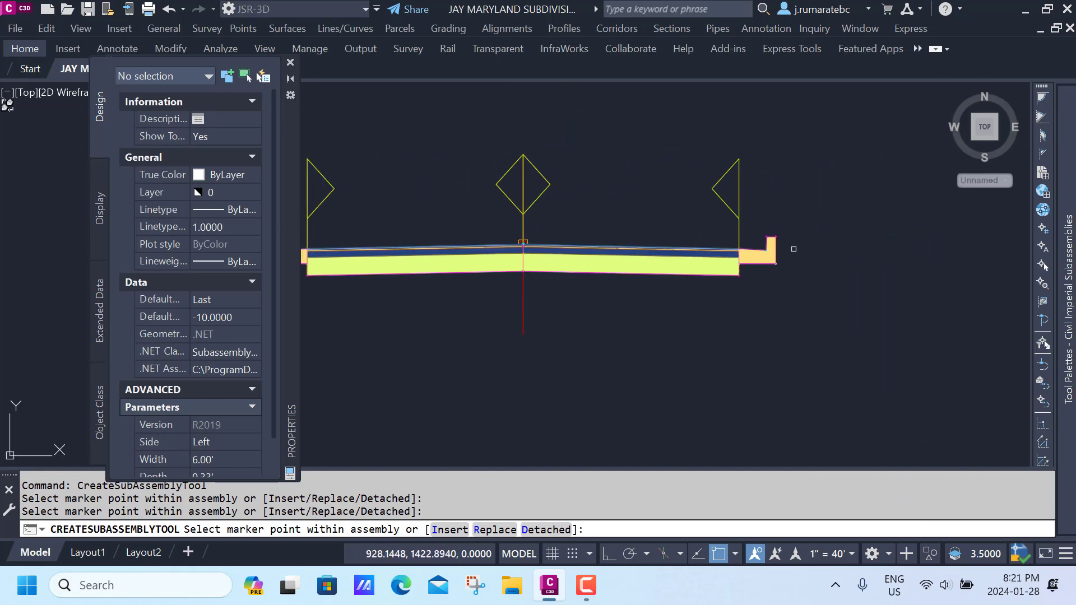
{"action": "scroll", "coordinate": [758, 233], "scroll_direction": "up", "scroll_amount": 5}
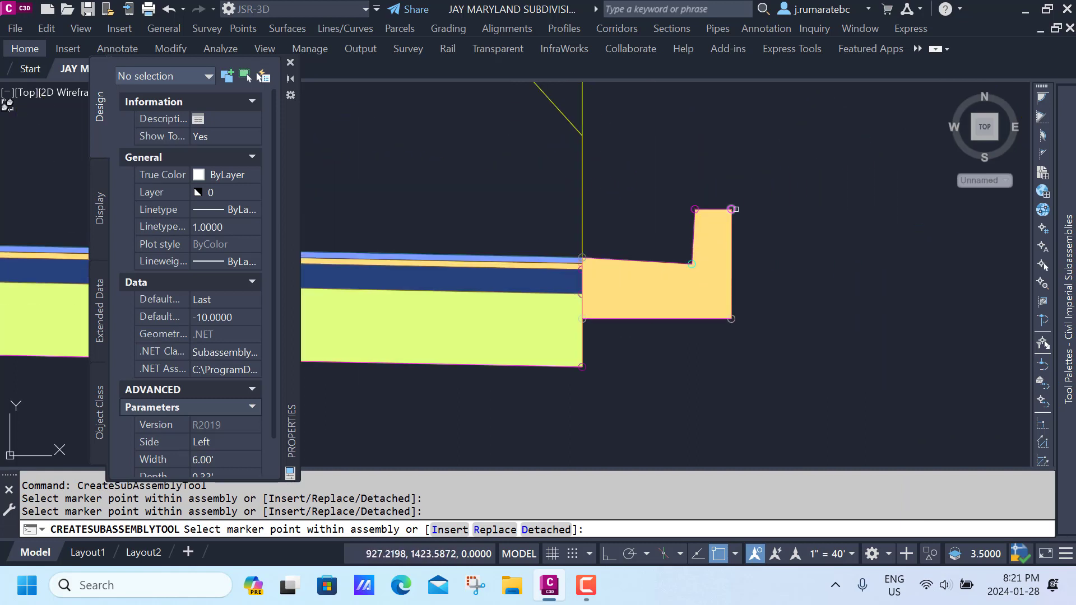
{"action": "left_click", "coordinate": [731, 209]}
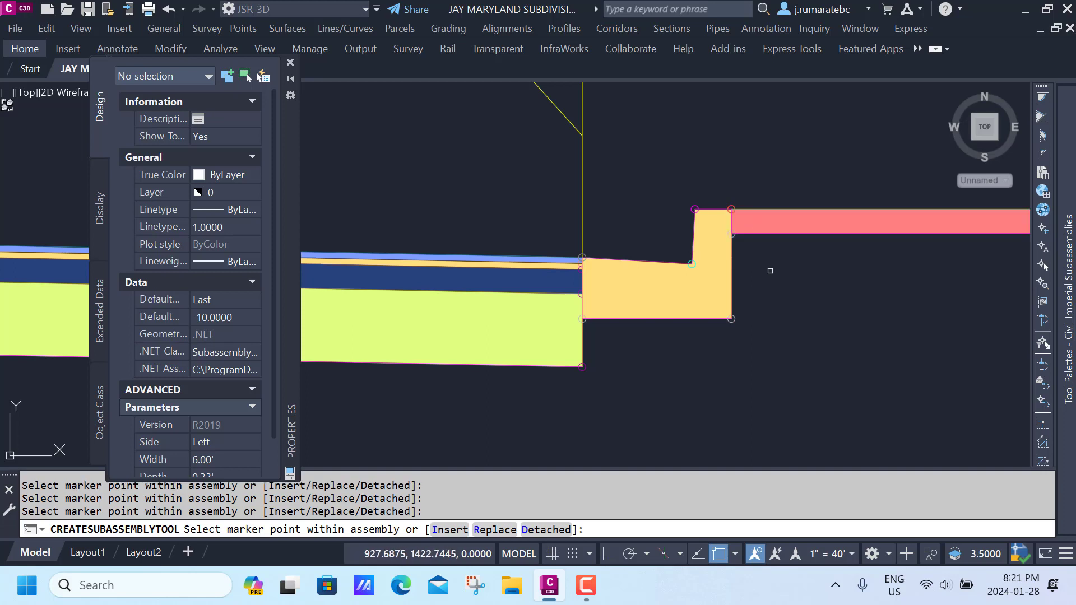
{"action": "scroll", "coordinate": [770, 278], "scroll_direction": "down", "scroll_amount": 6}
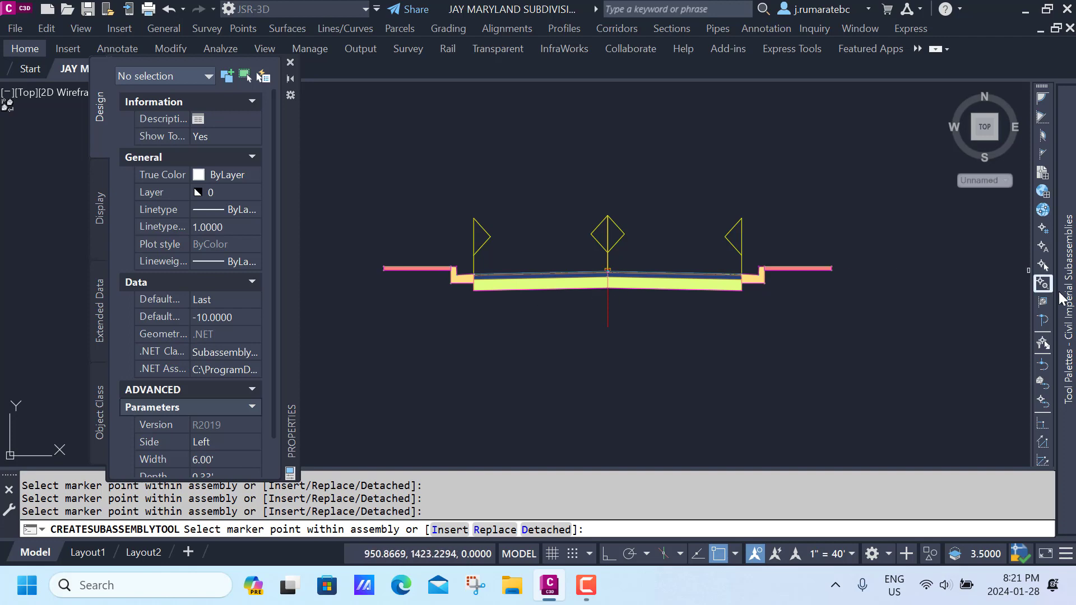
Step: Attach a DaylightGeneral subassembly to the top outer corner of the left sidewalk
{"action": "mouse_move", "coordinate": [1068, 301]}
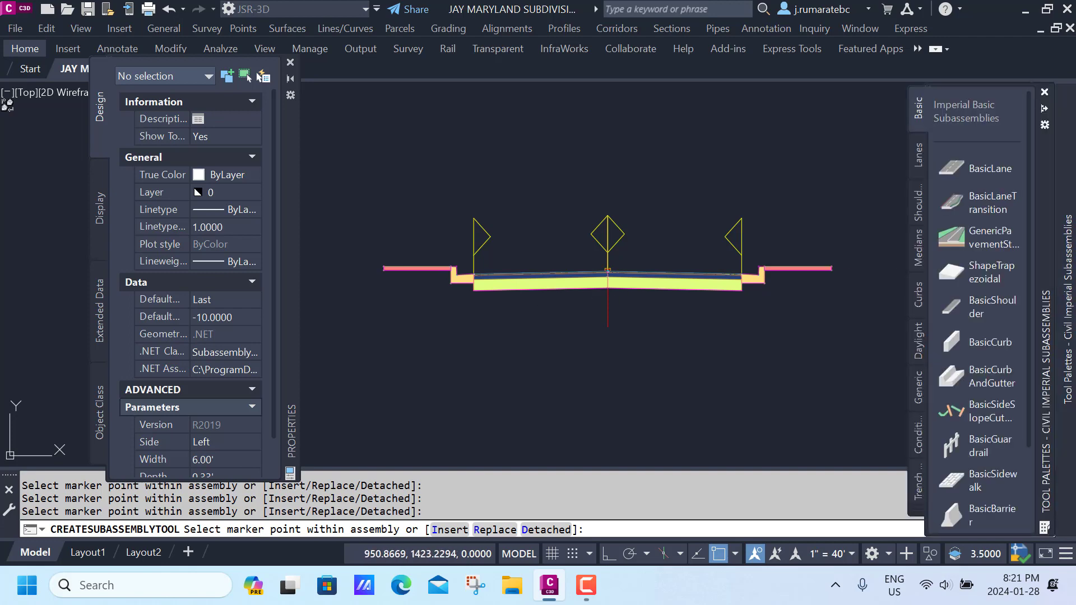
{"action": "left_click", "coordinate": [917, 346]}
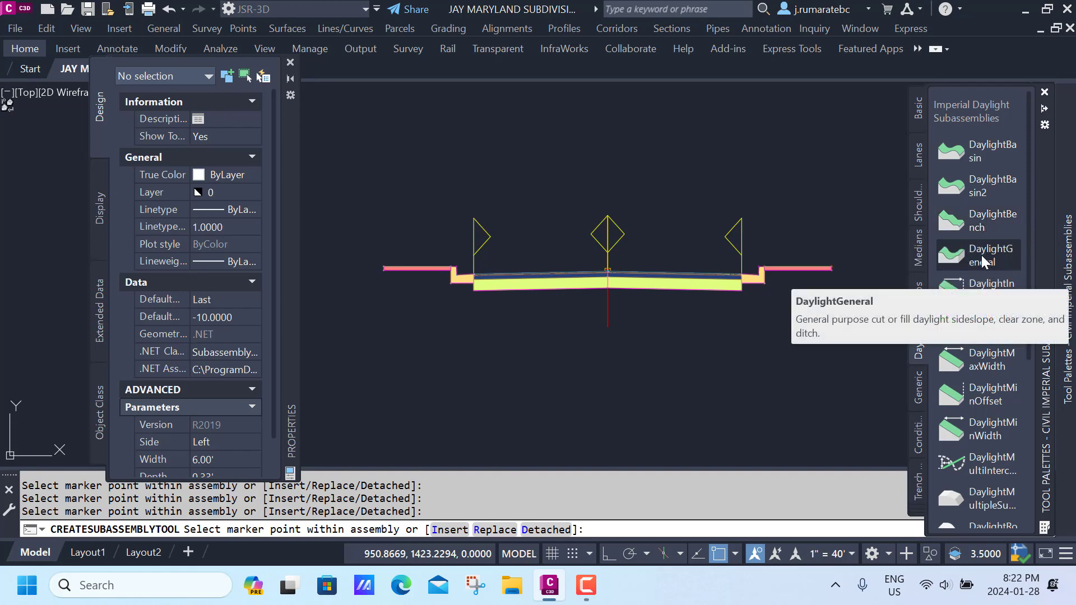
{"action": "left_click", "coordinate": [980, 254]}
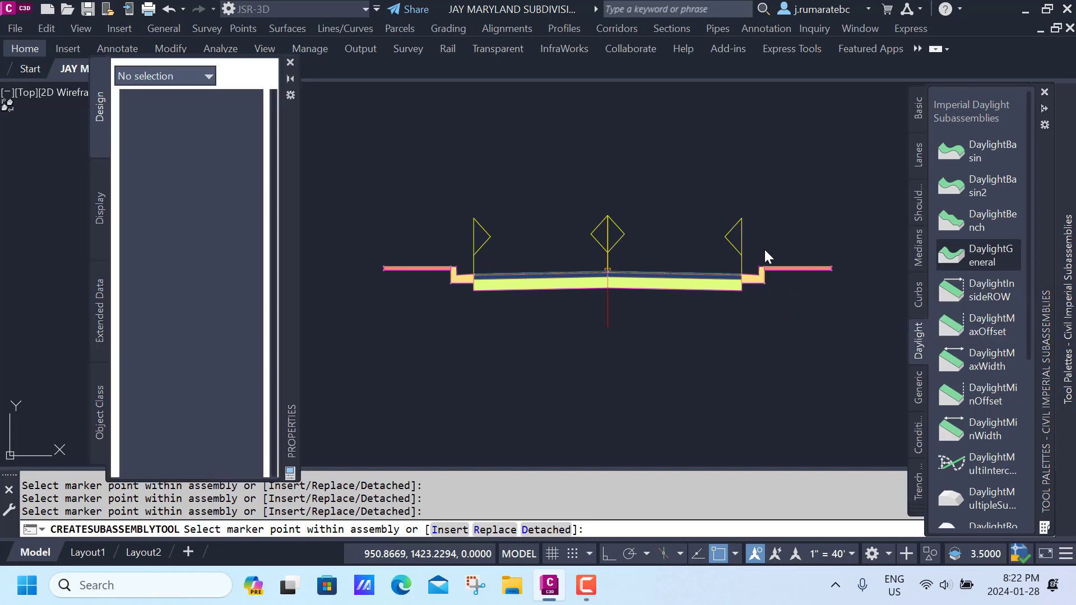
{"action": "scroll", "coordinate": [502, 250], "scroll_direction": "up", "scroll_amount": 6}
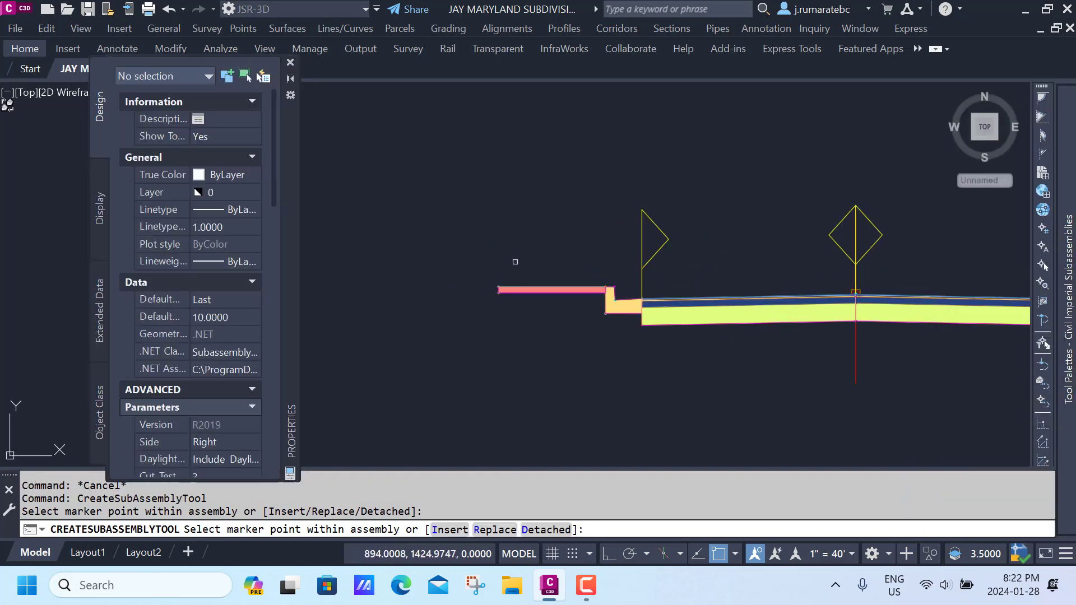
{"action": "scroll", "coordinate": [484, 325], "scroll_direction": "up", "scroll_amount": 4}
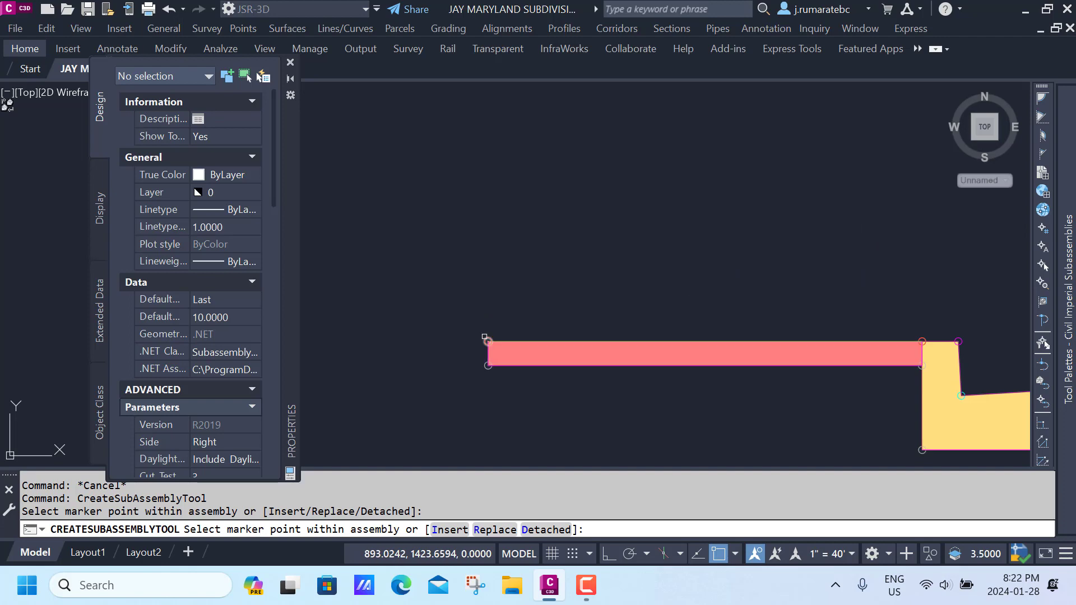
{"action": "scroll", "coordinate": [484, 336], "scroll_direction": "down", "scroll_amount": 10}
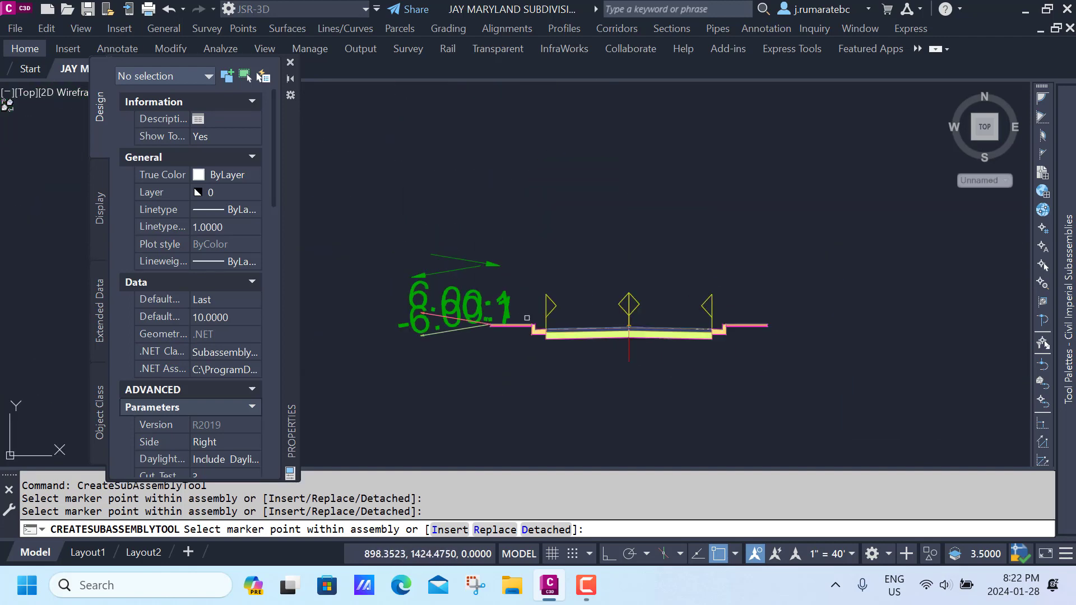
Step: Attach a DaylightGeneral subassembly to the top outer corner of the right sidewalk and end subassembly placement
{"action": "scroll", "coordinate": [775, 330], "scroll_direction": "up", "scroll_amount": 8}
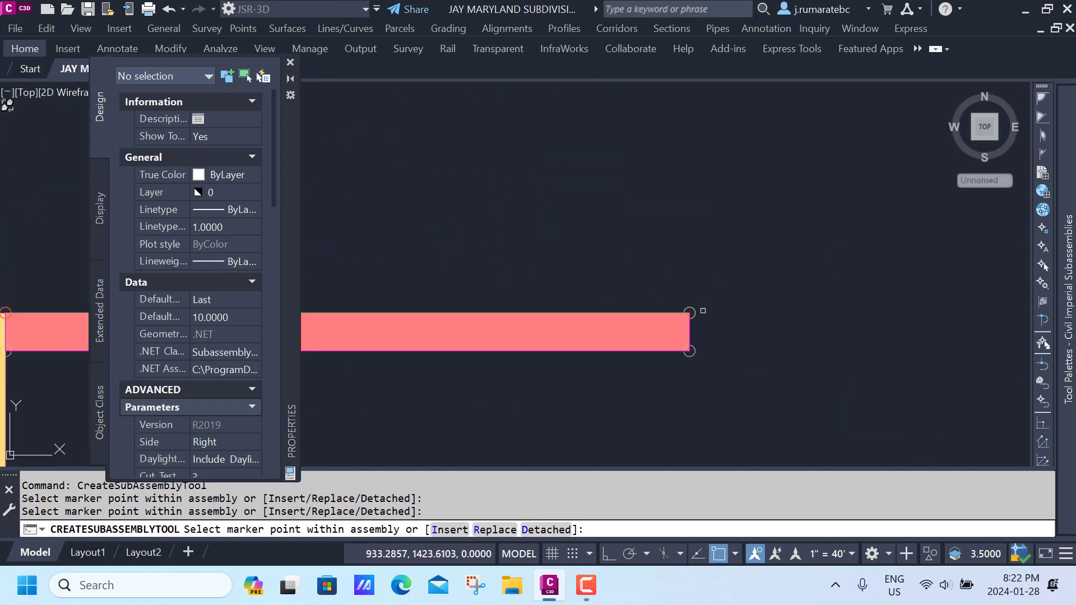
{"action": "scroll", "coordinate": [698, 310], "scroll_direction": "down", "scroll_amount": 10}
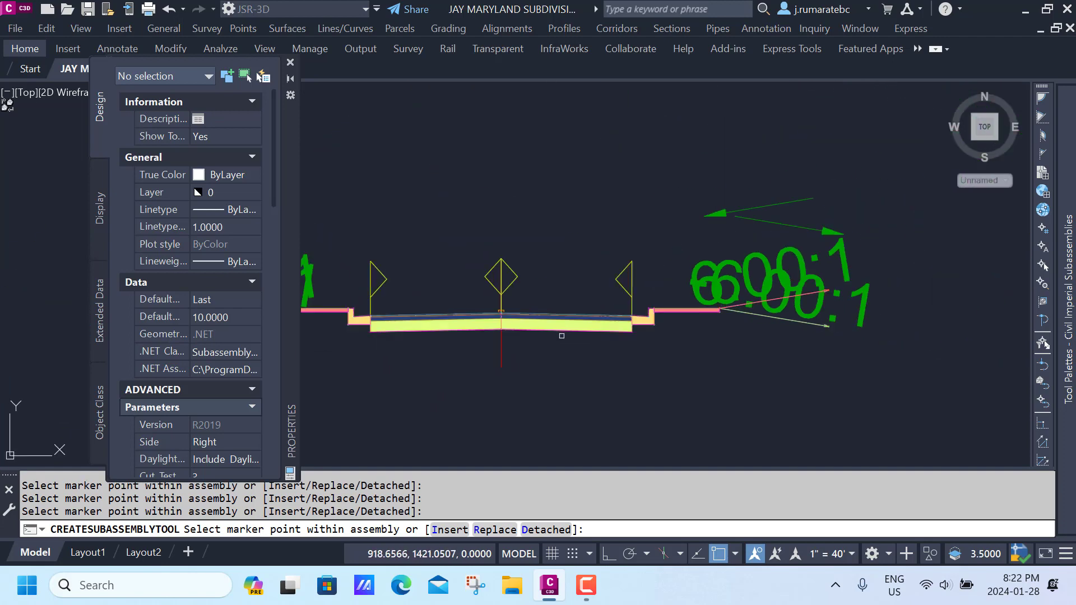
{"action": "scroll", "coordinate": [655, 287], "scroll_direction": "up", "scroll_amount": 2}
{"action": "key", "text": "Escape"}
{"action": "key", "text": "Escape"}
{"action": "key", "text": "Escape"}
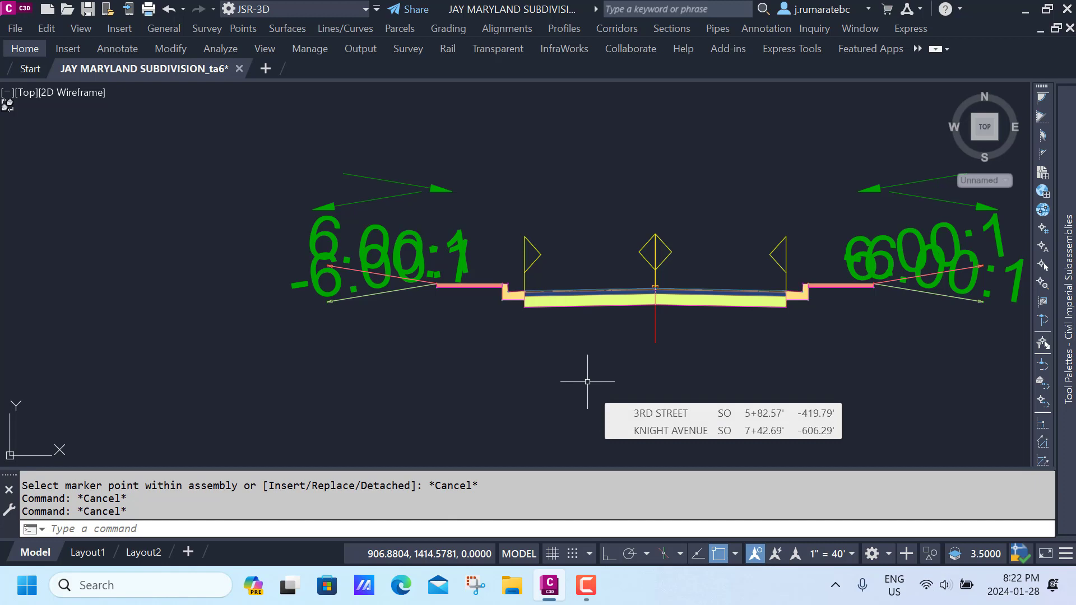
{"action": "scroll", "coordinate": [593, 313], "scroll_direction": "up", "scroll_amount": 2}
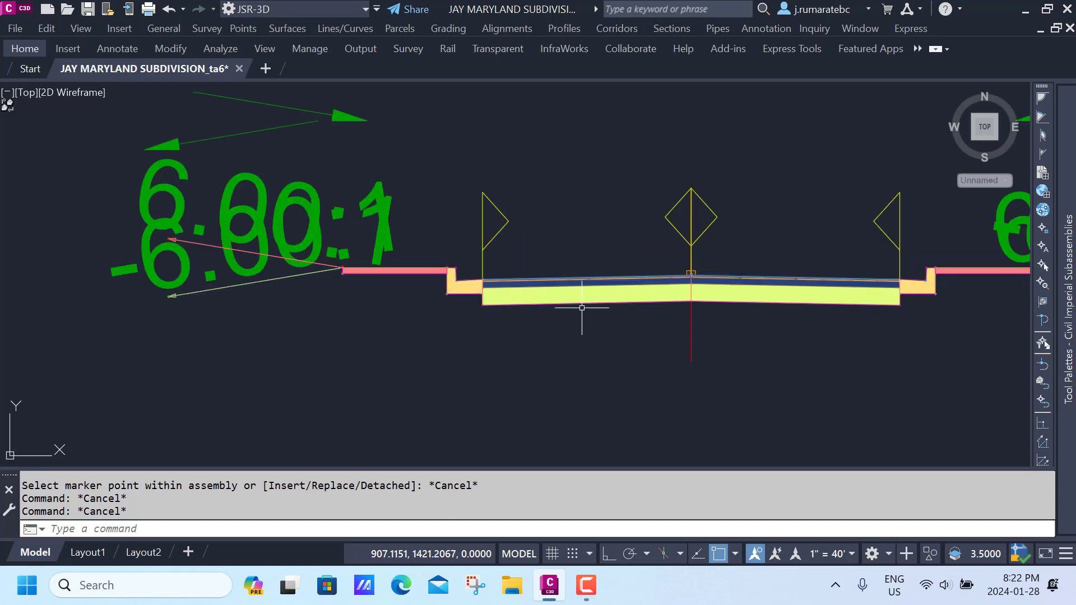
{"action": "left_click", "coordinate": [571, 298]}
{"action": "left_click", "coordinate": [572, 299]}
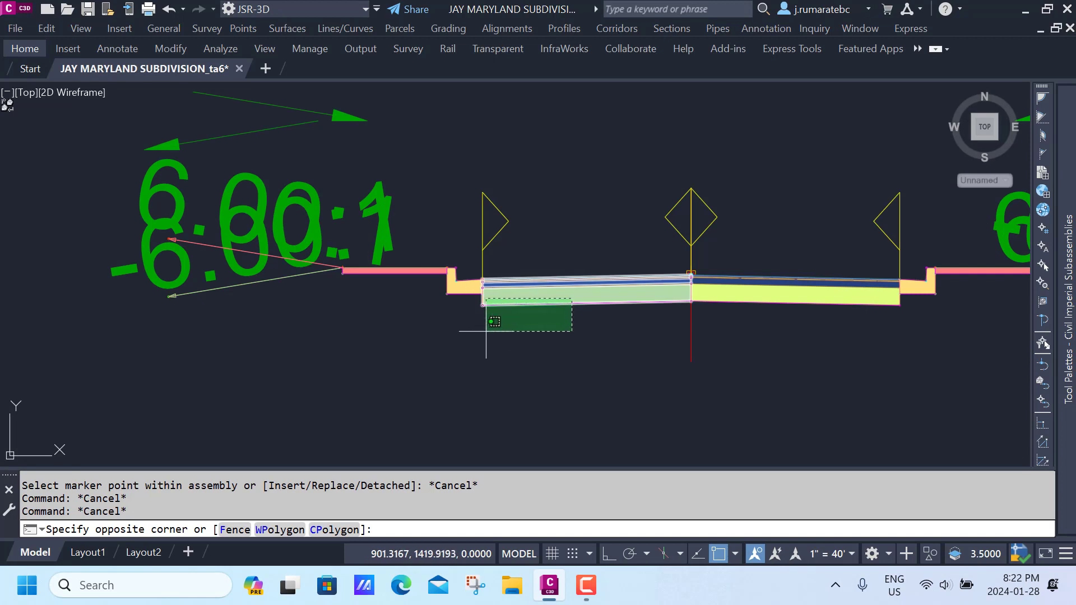
{"action": "left_click", "coordinate": [409, 270]}
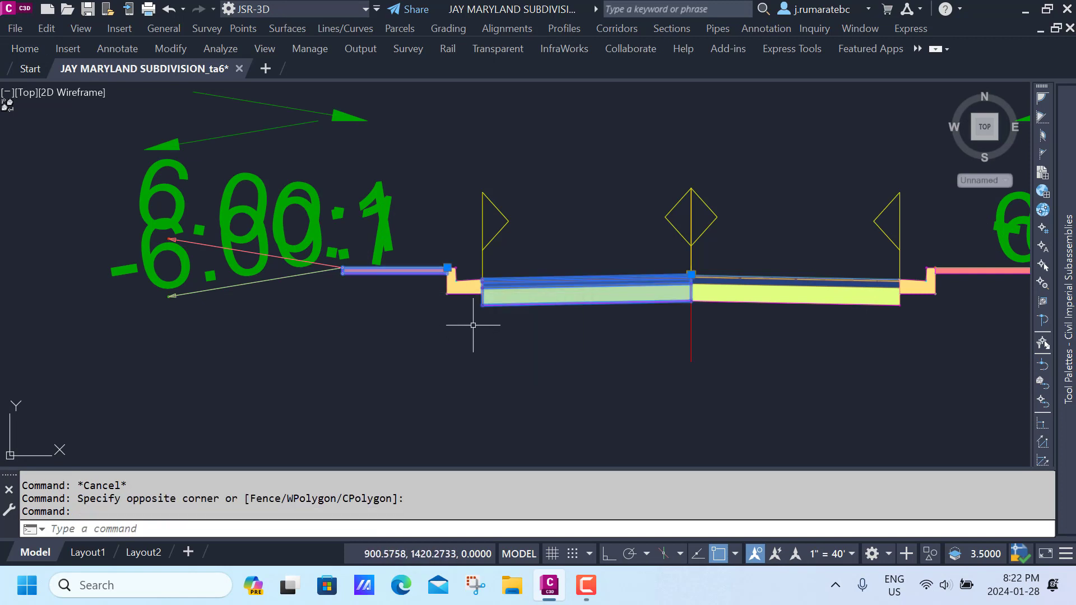
{"action": "key", "text": "Escape"}
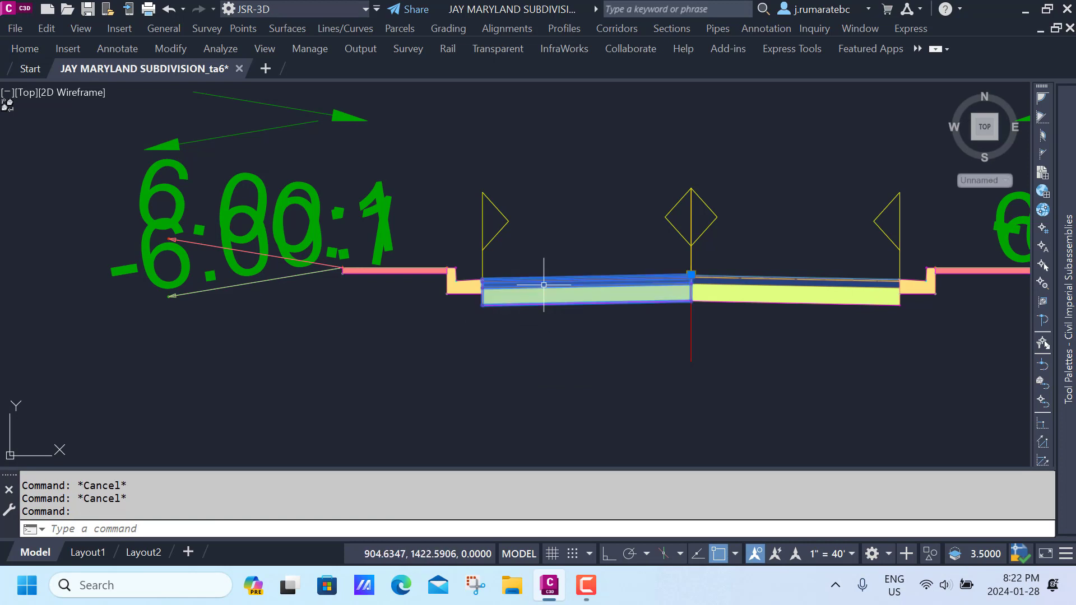
Step: Set the width of the left LaneSuperelevationAOR subassembly to 8.00' in its subassembly properties
{"action": "right_click", "coordinate": [544, 285]}
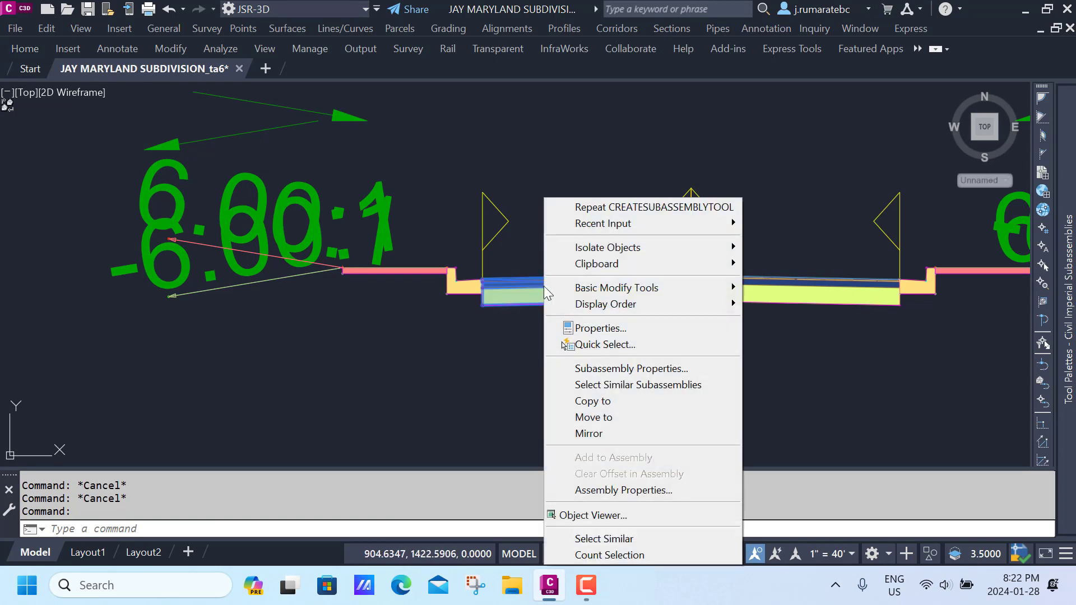
{"action": "left_click", "coordinate": [570, 368]}
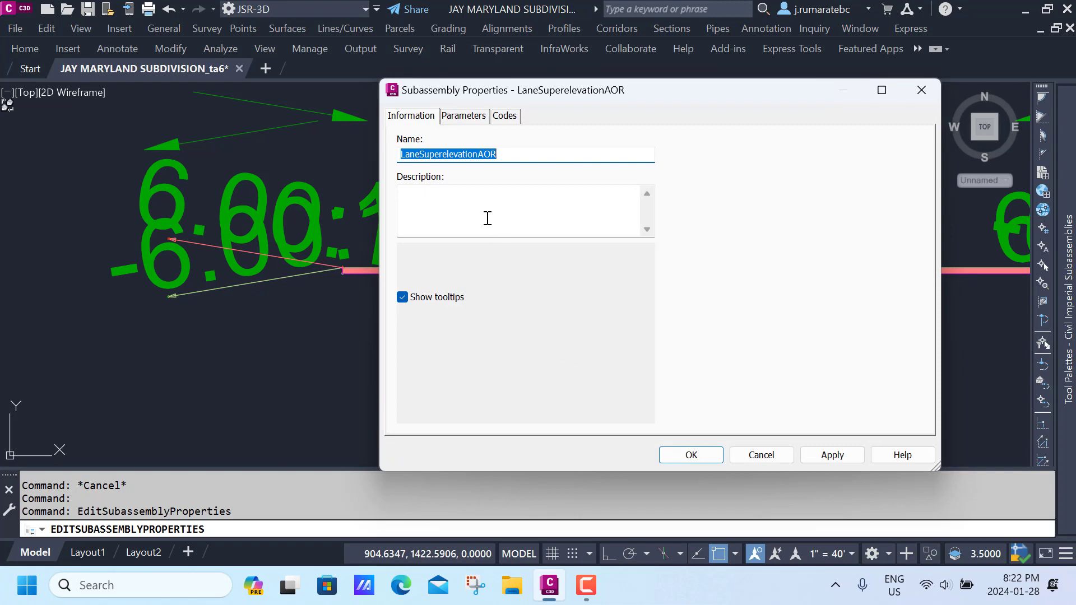
{"action": "left_click_drag", "start_coordinate": [652, 94], "coordinate": [588, 59]}
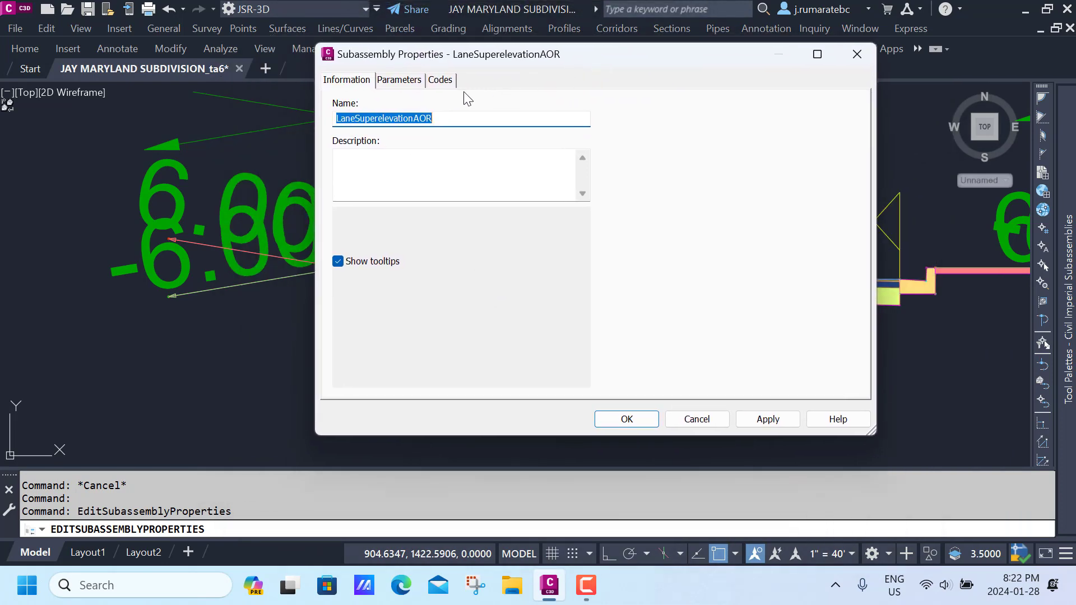
{"action": "left_click", "coordinate": [398, 81]}
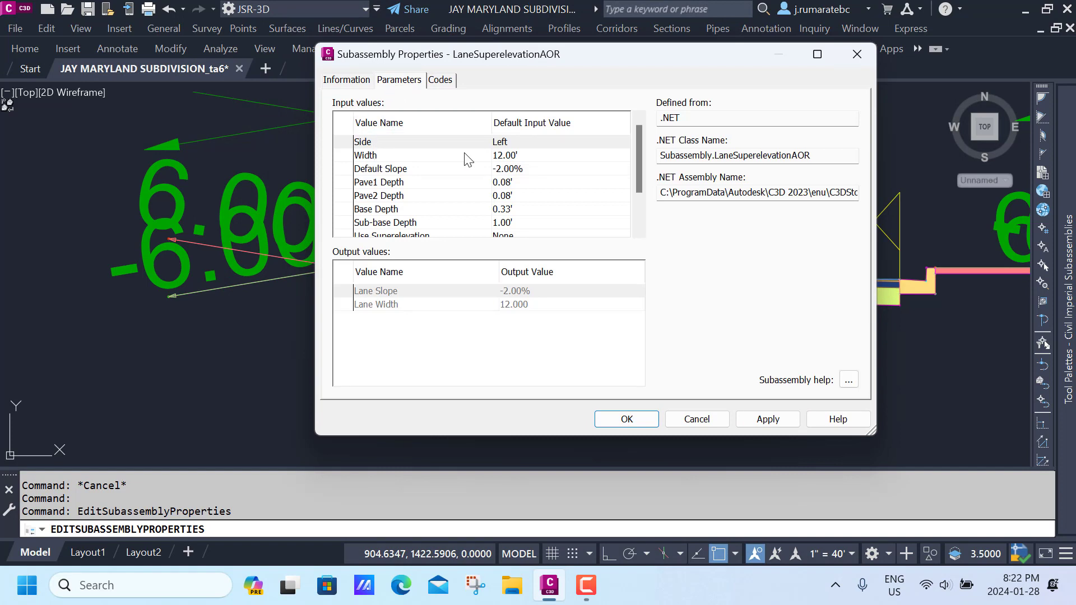
{"action": "left_click", "coordinate": [509, 160]}
{"action": "left_click", "coordinate": [509, 159]}
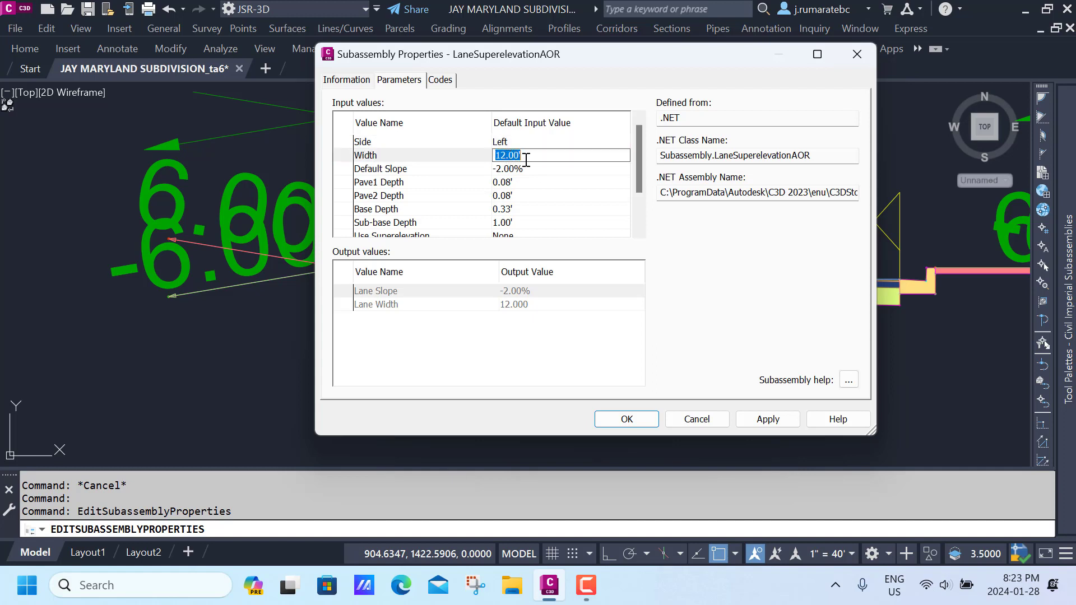
{"action": "left_click", "coordinate": [523, 164]}
{"action": "left_click", "coordinate": [513, 154]}
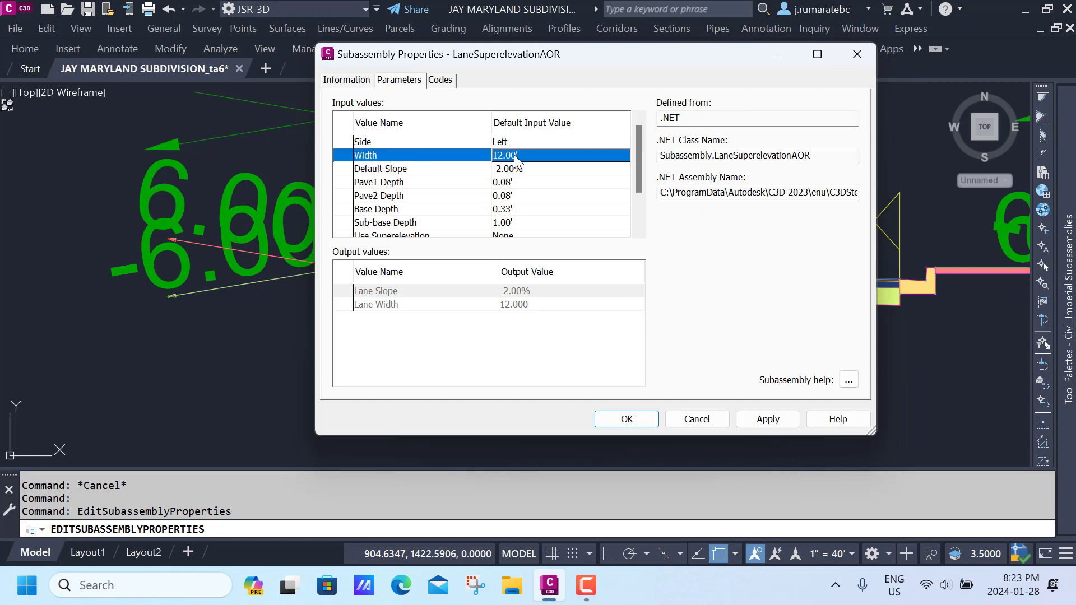
{"action": "left_click", "coordinate": [513, 154]}
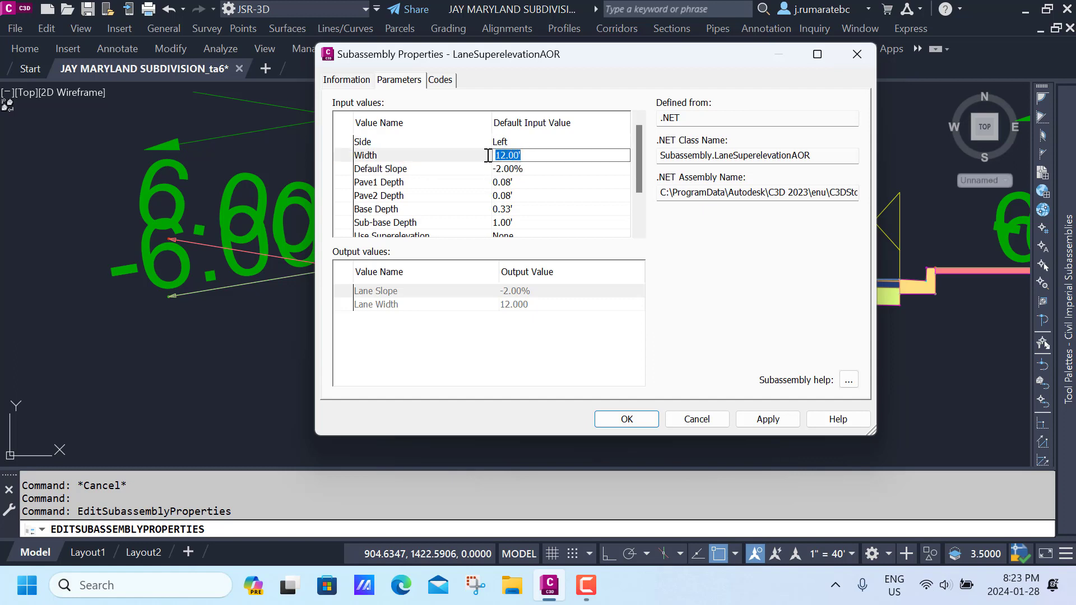
{"action": "type", "text": "8"}
{"action": "key", "text": "Return"}
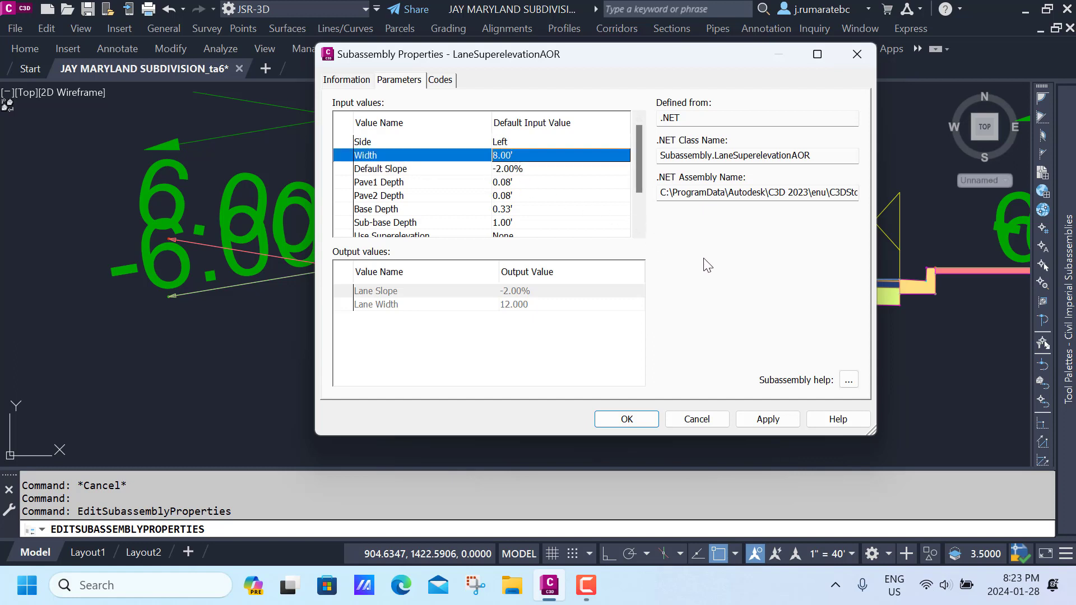
{"action": "left_click", "coordinate": [626, 419]}
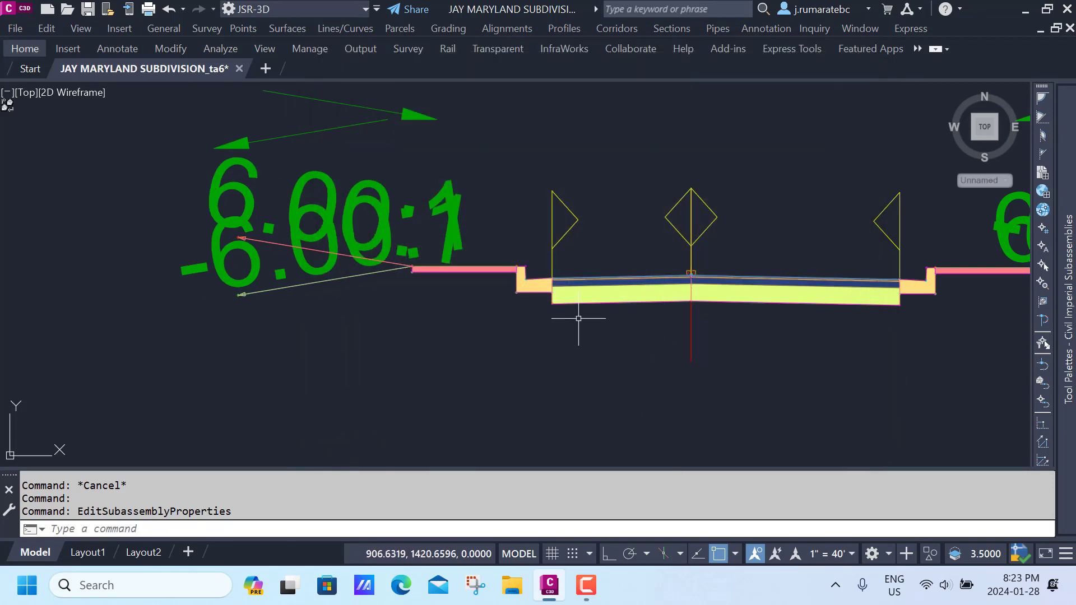
Step: Set the width of the left BasicSidewalk subassembly to 3.00' in its subassembly properties
{"action": "mouse_move", "coordinate": [635, 303]}
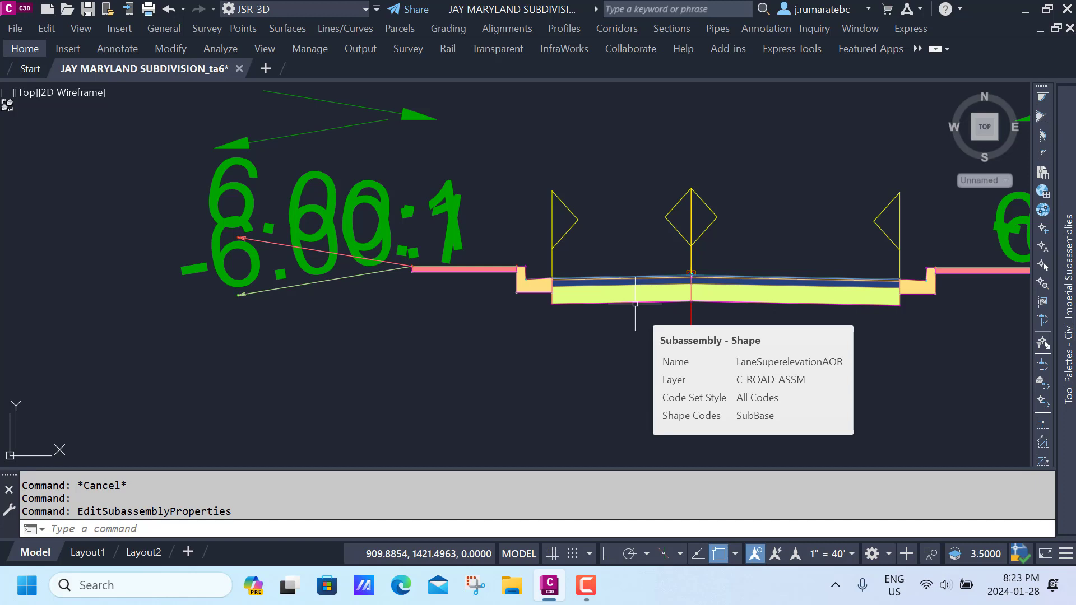
{"action": "left_click", "coordinate": [641, 277]}
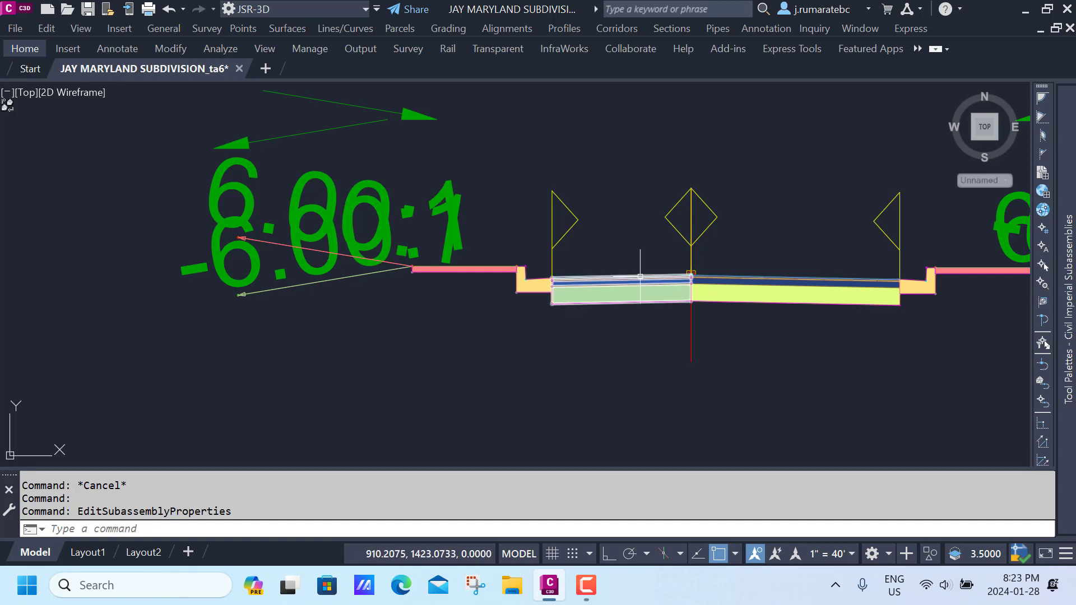
{"action": "left_click", "coordinate": [474, 266]}
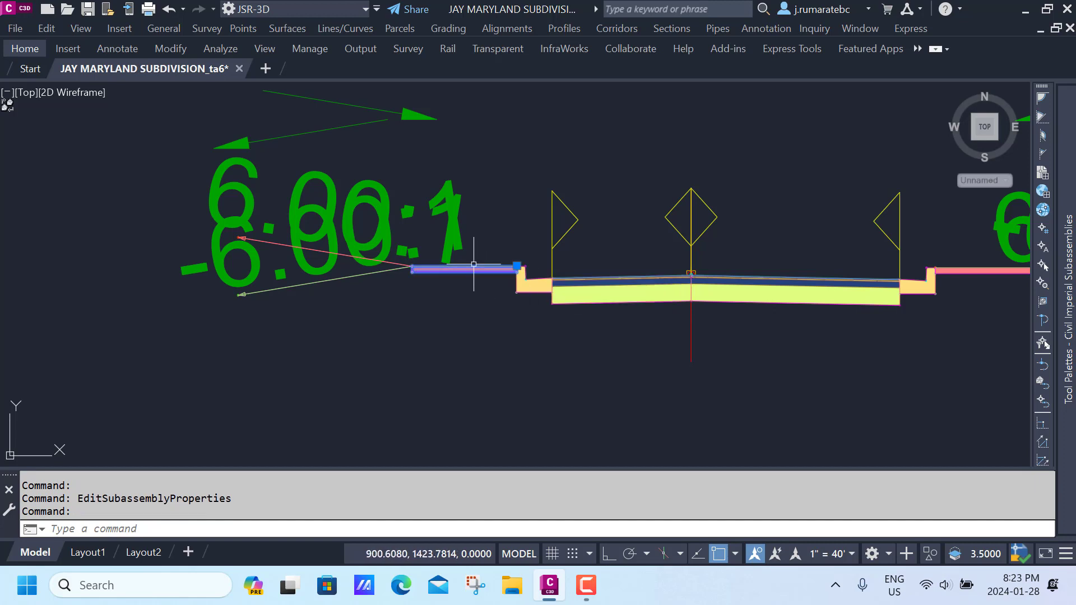
{"action": "right_click", "coordinate": [473, 263]}
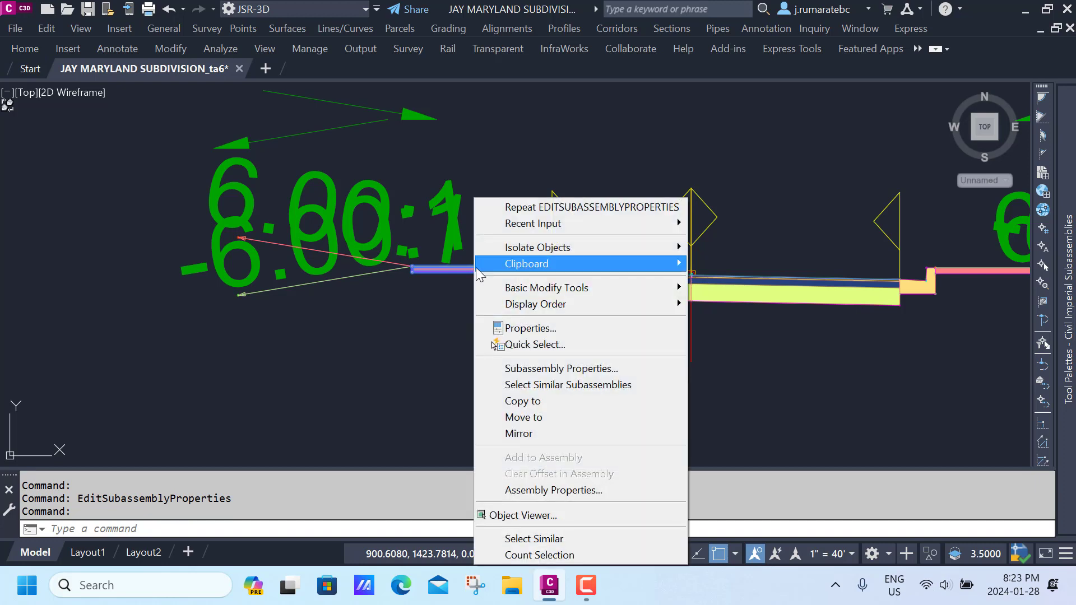
{"action": "left_click", "coordinate": [524, 367]}
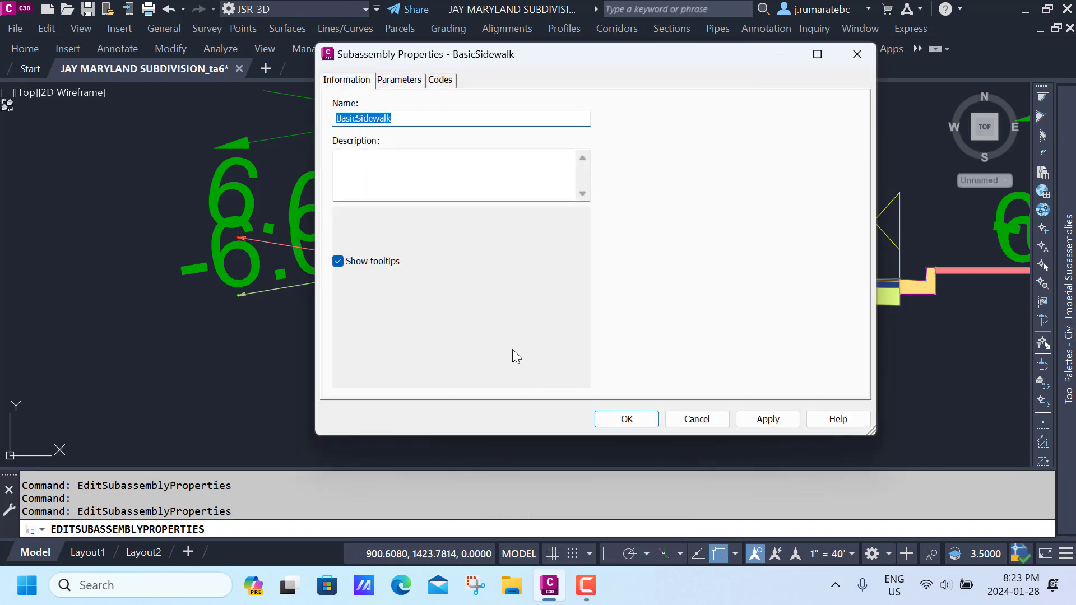
{"action": "left_click", "coordinate": [399, 80]}
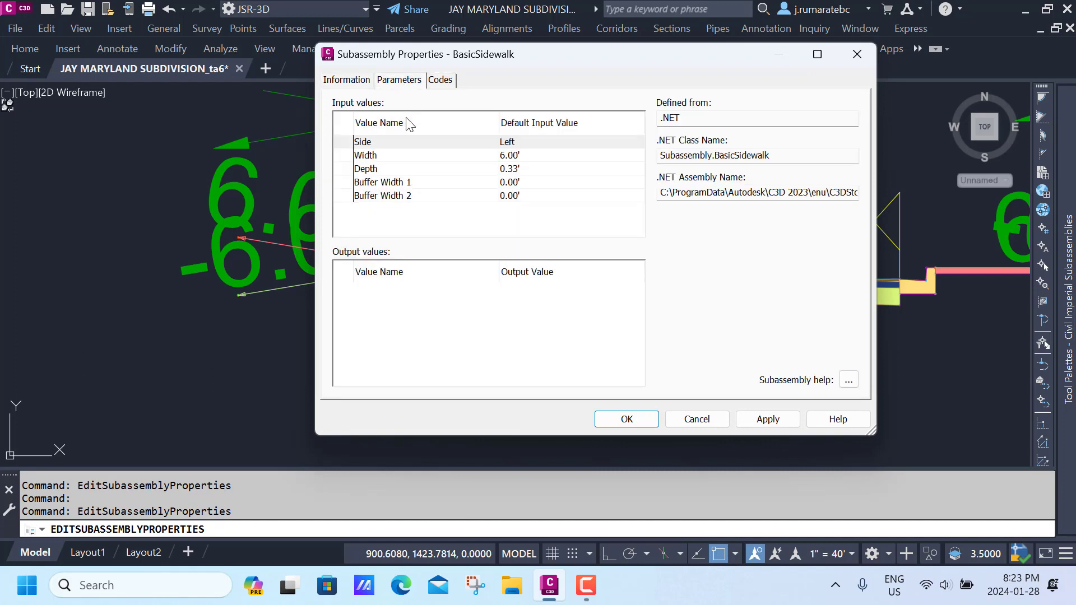
{"action": "left_click", "coordinate": [372, 160]}
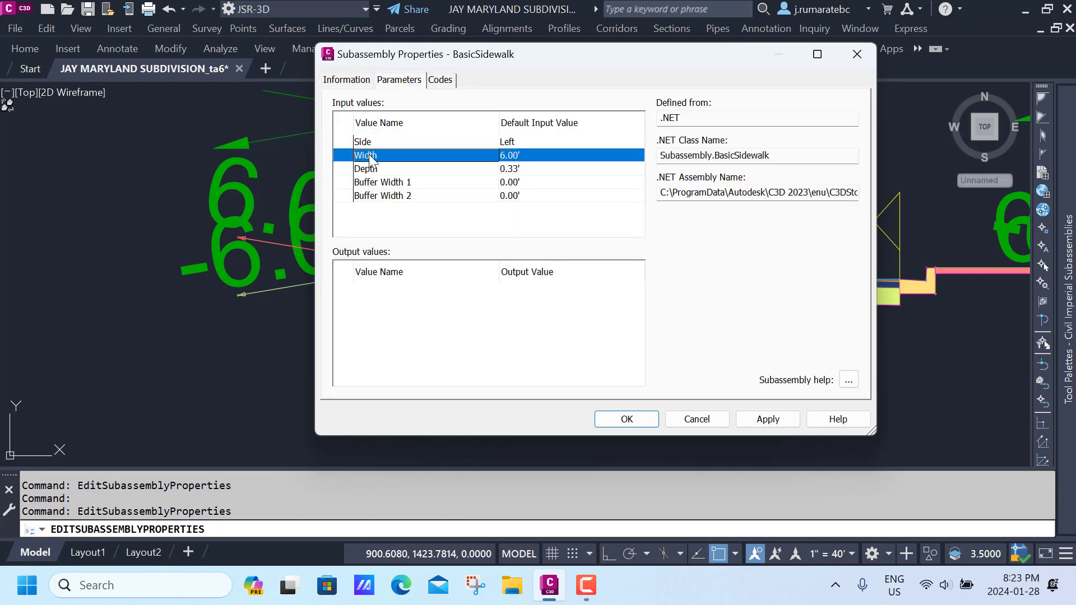
{"action": "left_click", "coordinate": [526, 158]}
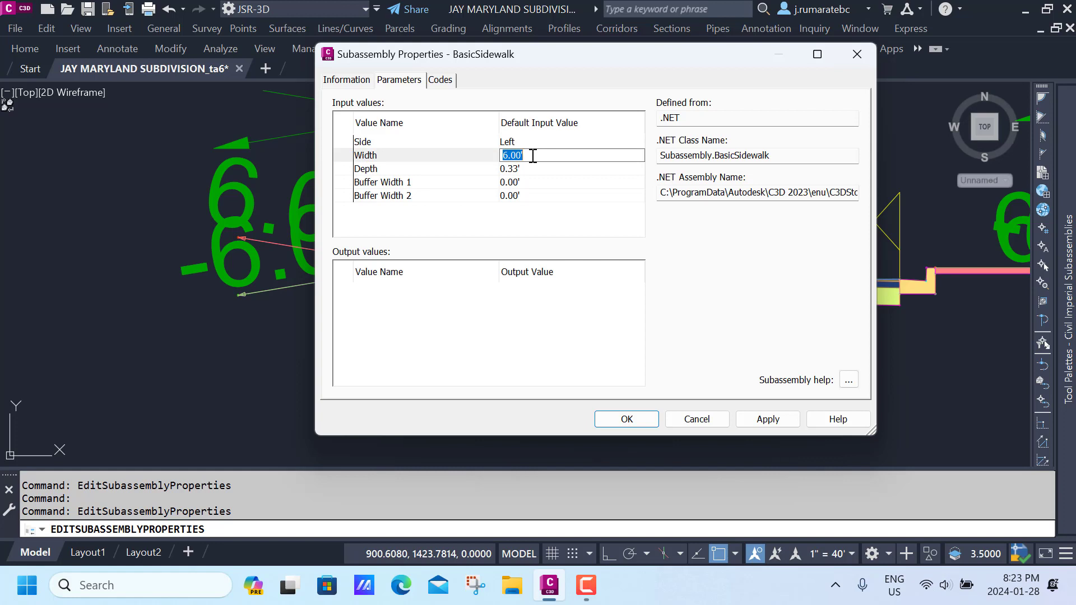
{"action": "type", "text": "3"}
{"action": "key", "text": "Return"}
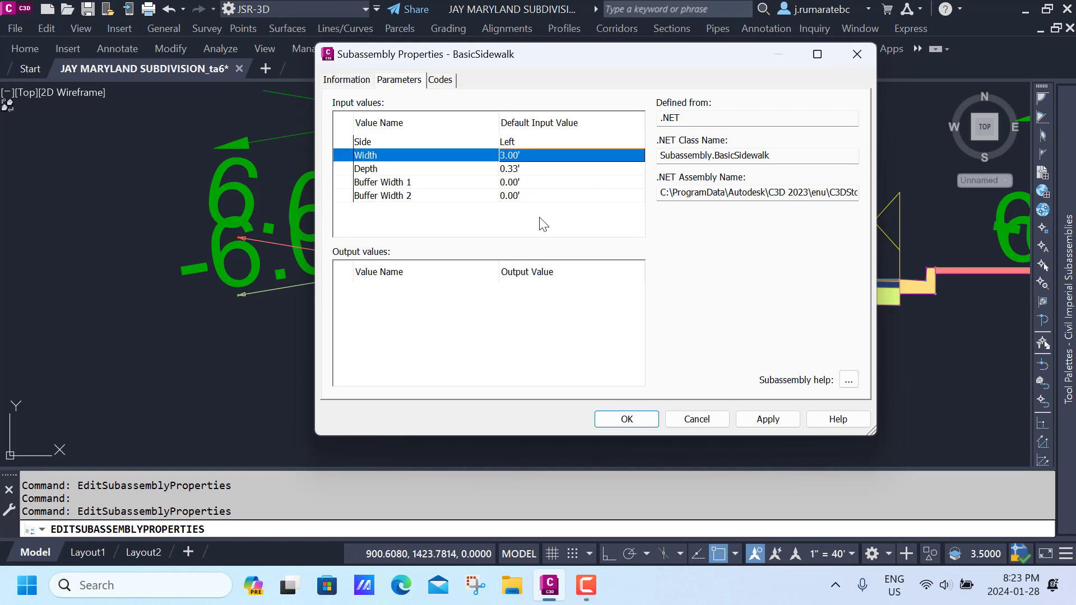
{"action": "left_click", "coordinate": [626, 420]}
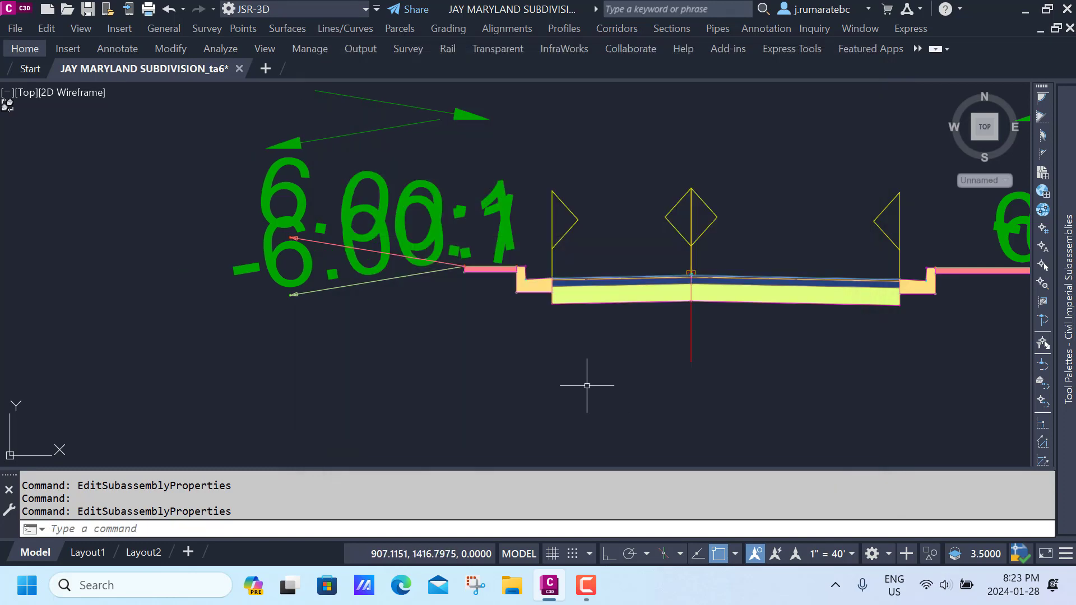
Step: Set the width of the right LaneSuperelevationAOR subassembly to 8.00' in its subassembly properties
{"action": "middle_click_drag", "start_coordinate": [581, 382], "coordinate": [456, 343]}
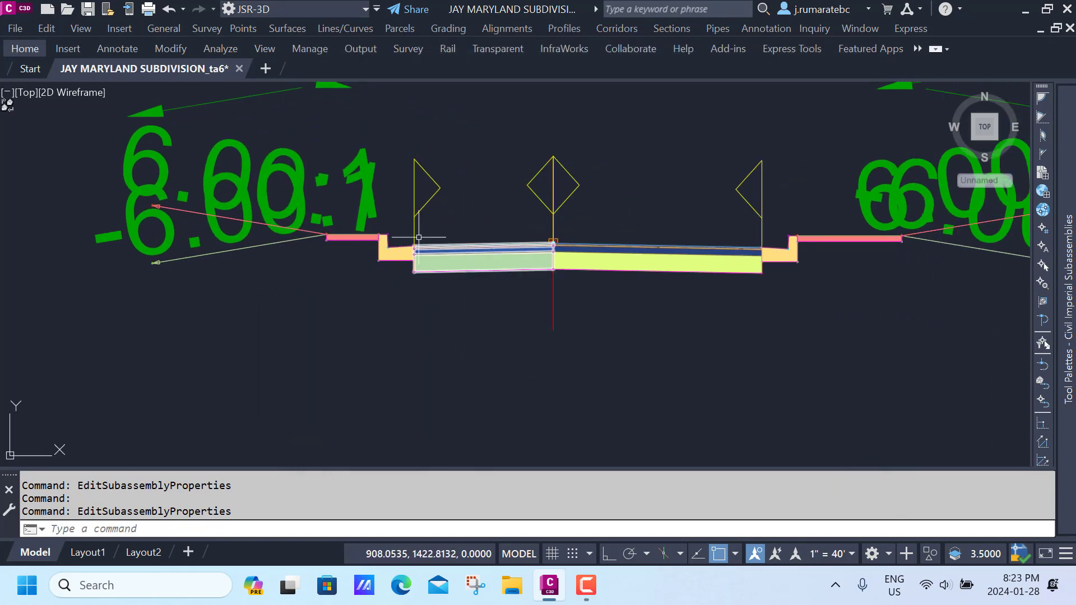
{"action": "middle_click_drag", "start_coordinate": [618, 287], "coordinate": [543, 295]}
{"action": "left_click", "coordinate": [582, 261]}
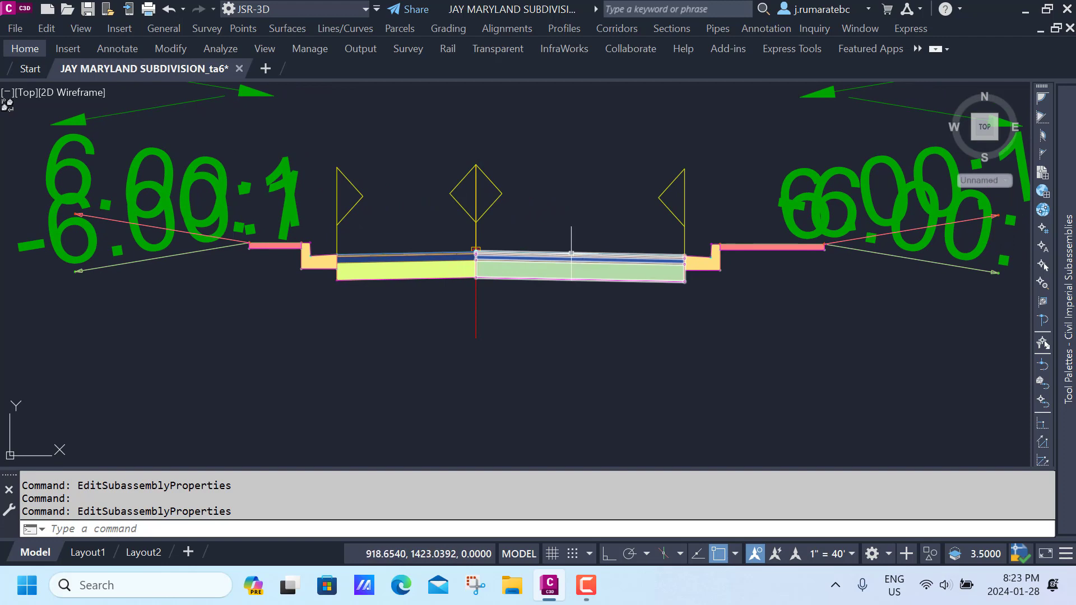
{"action": "left_click", "coordinate": [568, 256]}
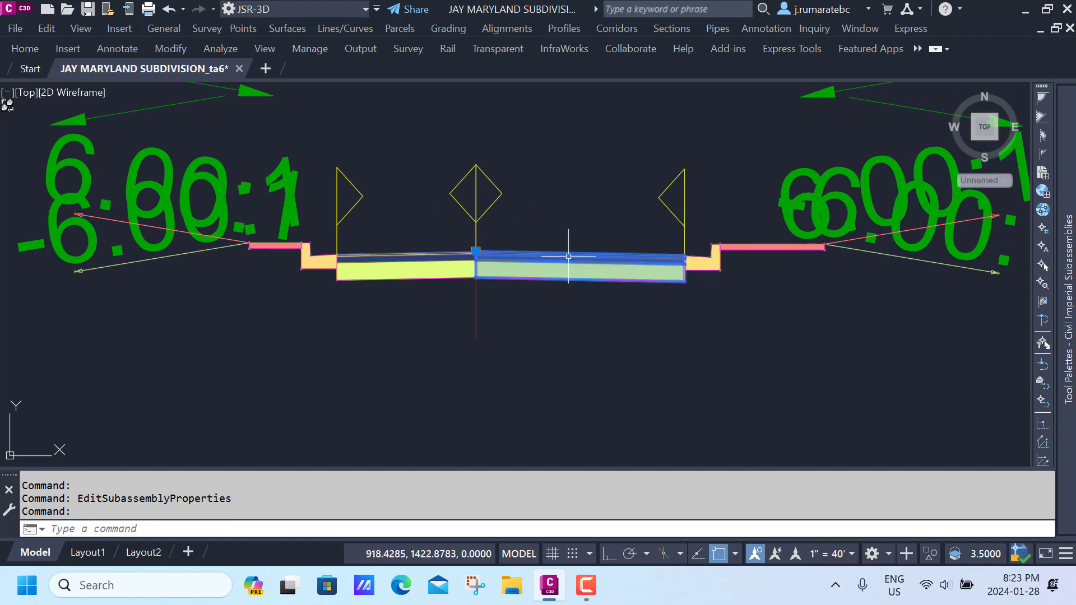
{"action": "right_click", "coordinate": [568, 256]}
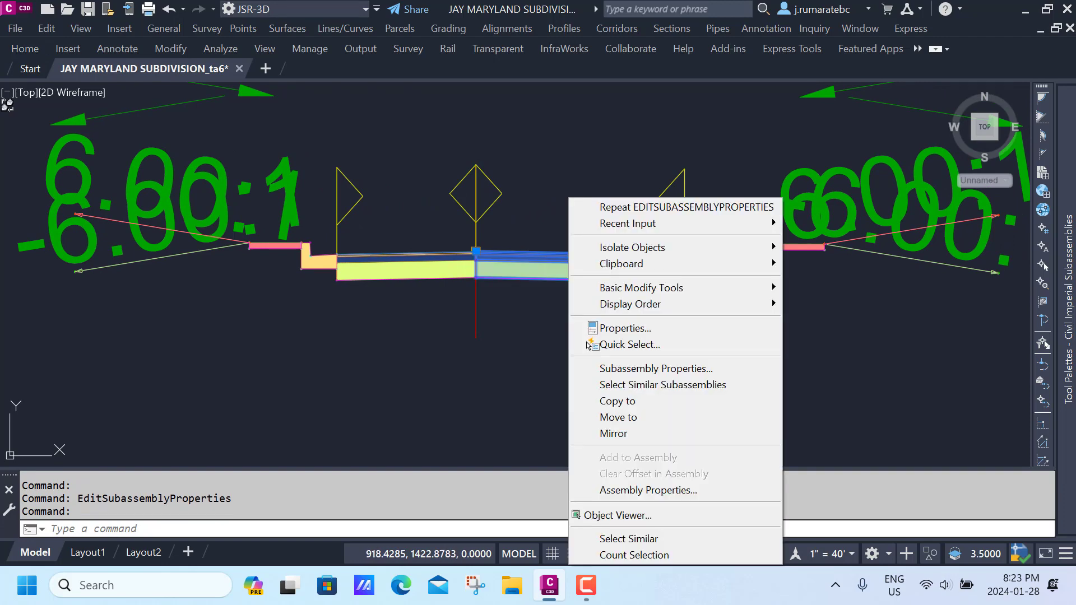
{"action": "left_click", "coordinate": [613, 368]}
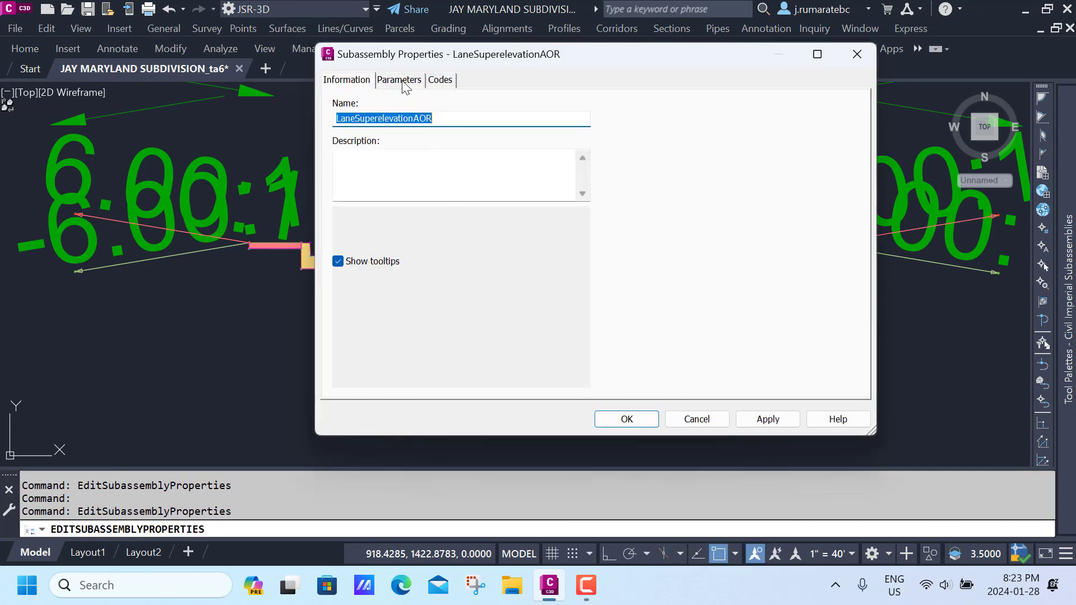
{"action": "left_click", "coordinate": [400, 80]}
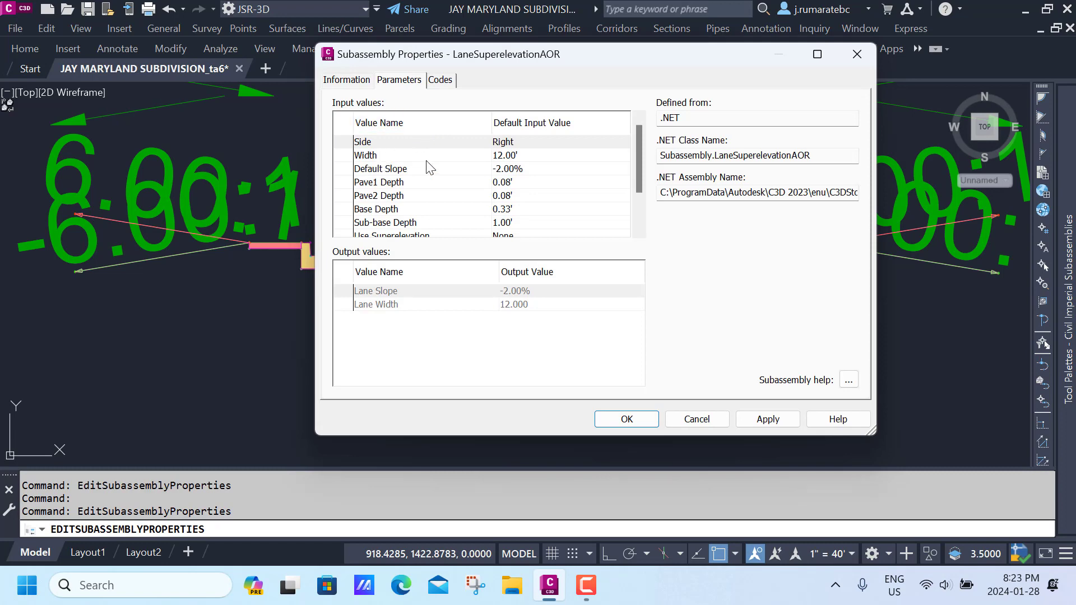
{"action": "left_click", "coordinate": [517, 157]}
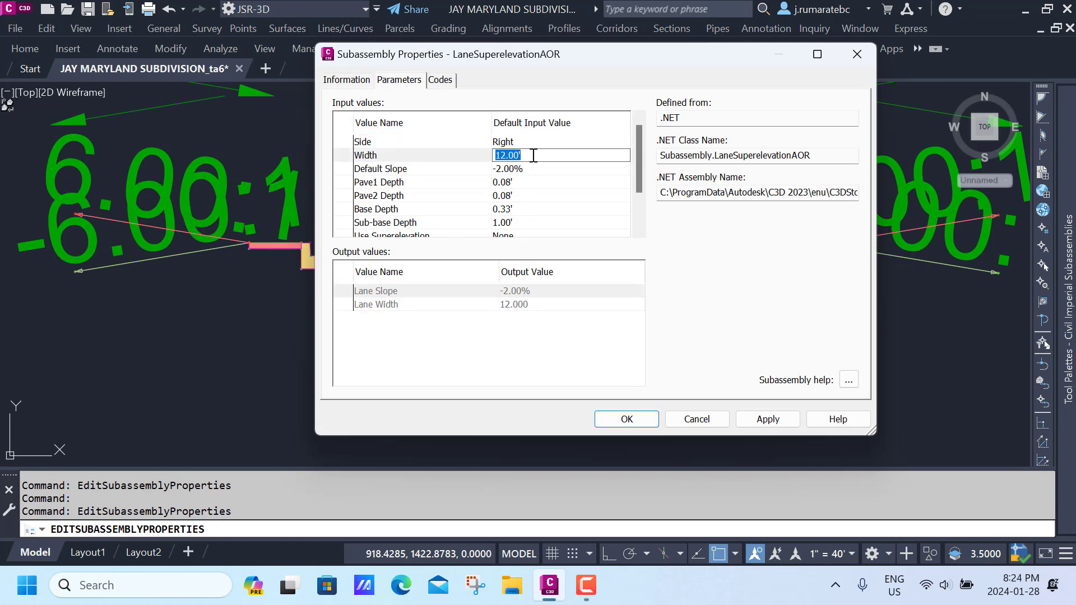
{"action": "type", "text": "8"}
{"action": "key", "text": "Return"}
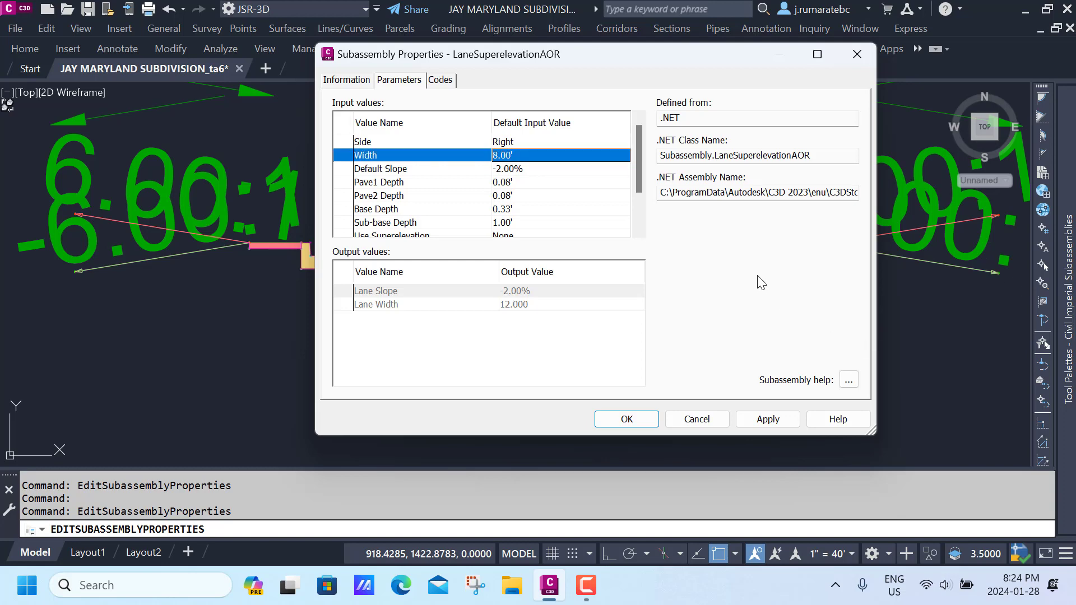
{"action": "left_click", "coordinate": [627, 419]}
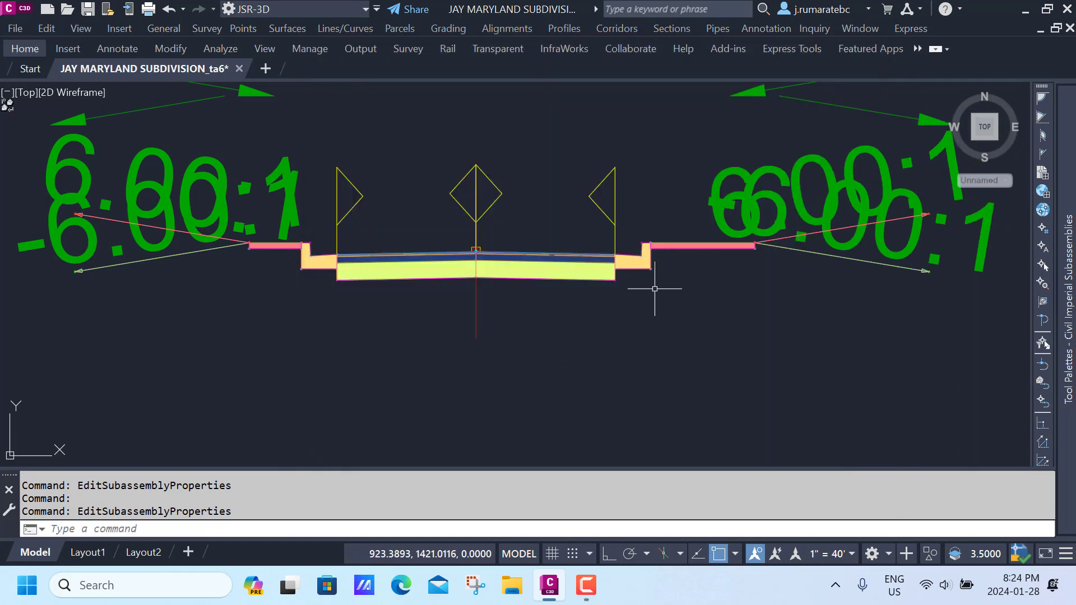
Step: Set the width of the right BasicSidewalk subassembly to 3.00' in its subassembly properties
{"action": "left_click", "coordinate": [683, 246]}
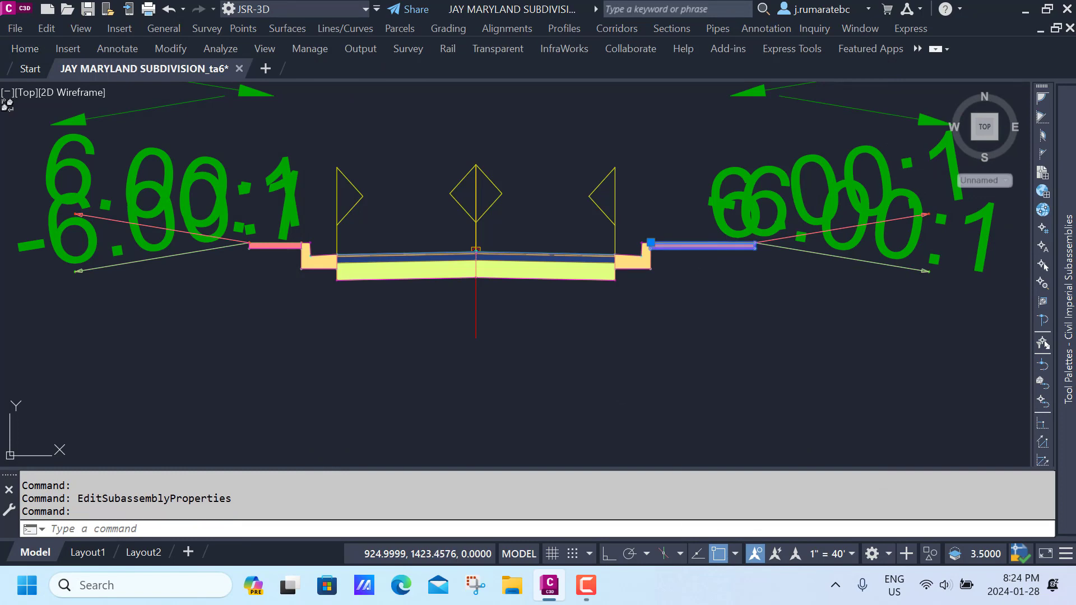
{"action": "right_click", "coordinate": [683, 246]}
{"action": "left_click", "coordinate": [742, 369]}
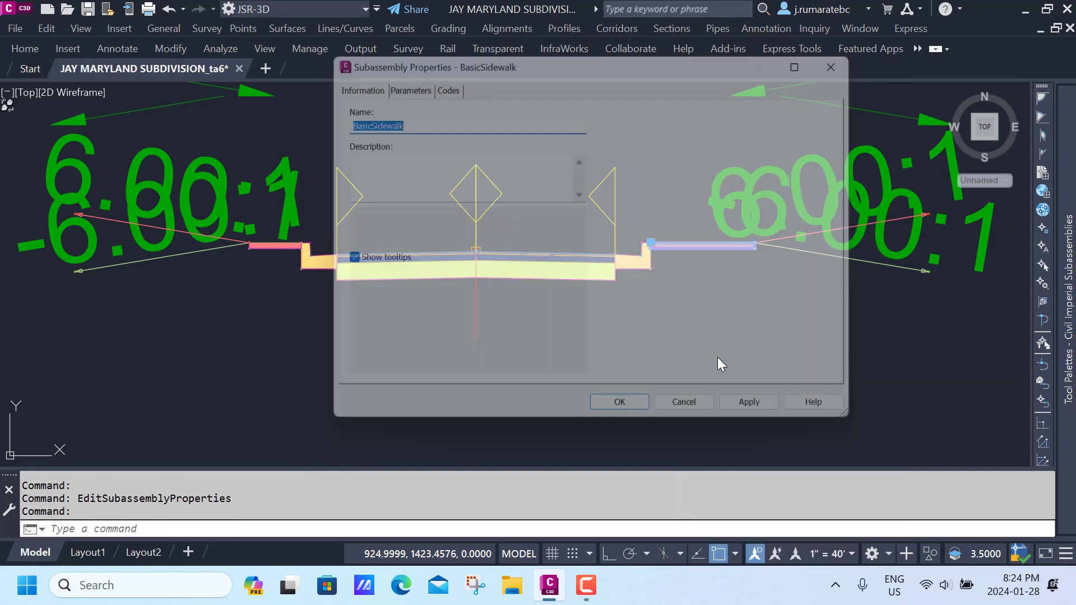
{"action": "left_click", "coordinate": [400, 80]}
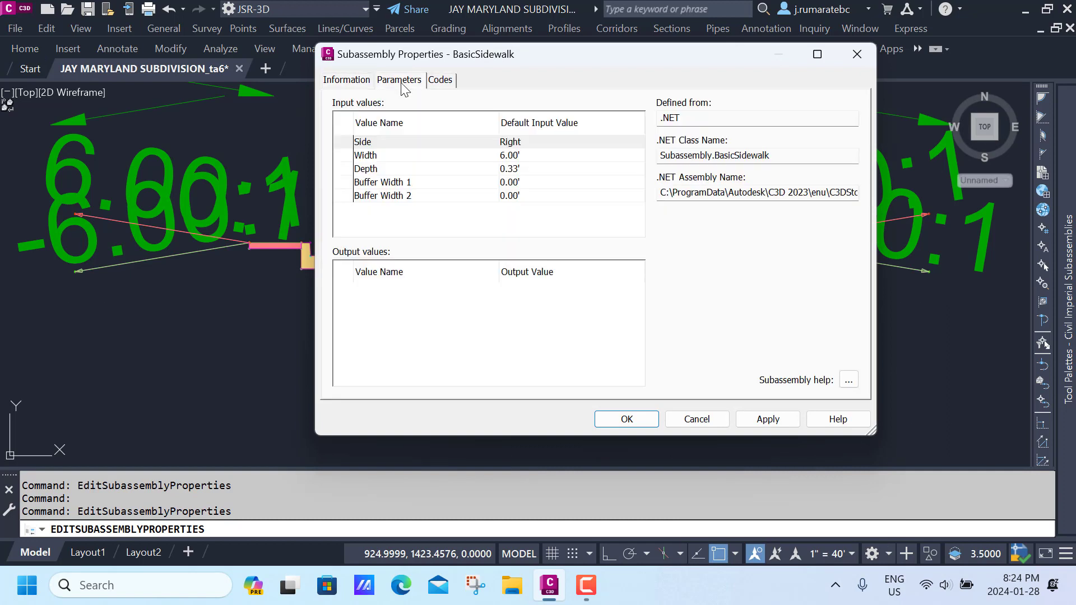
{"action": "left_click", "coordinate": [385, 158]}
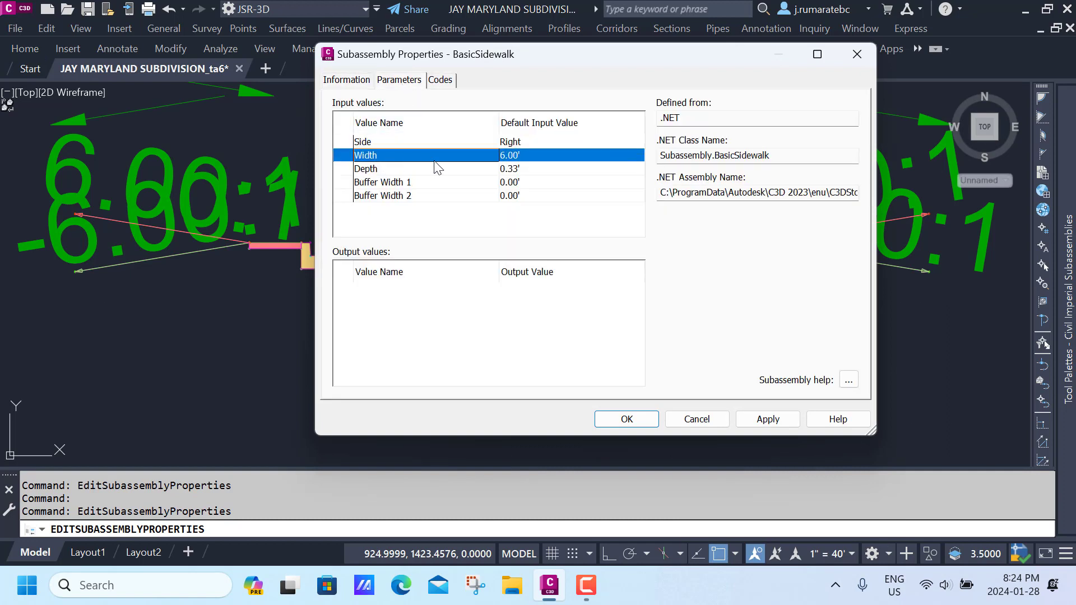
{"action": "left_click", "coordinate": [516, 157]}
{"action": "type", "text": "3"}
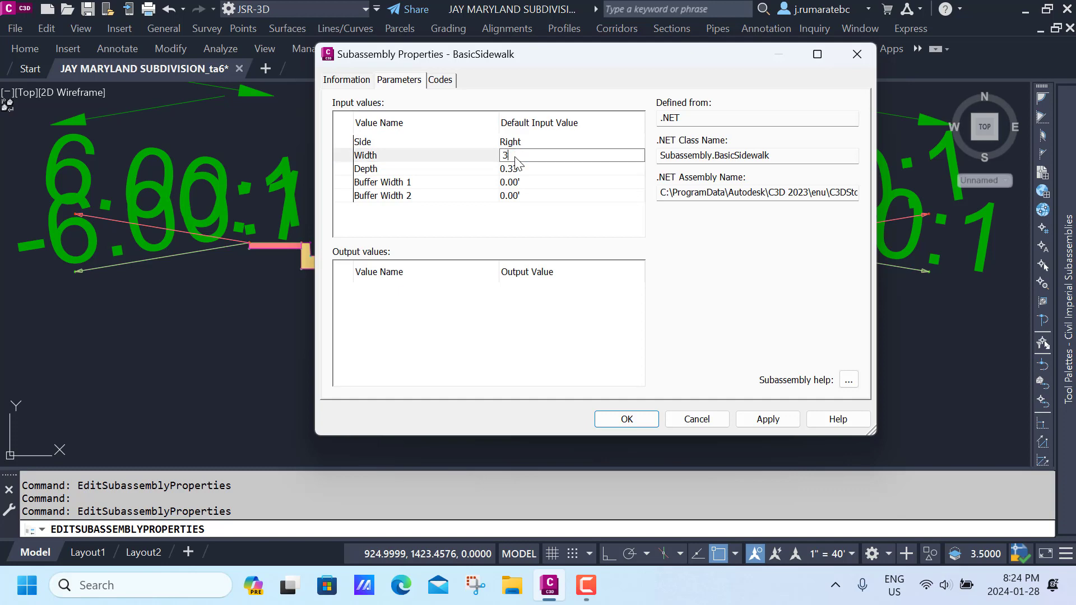
{"action": "key", "text": "Return"}
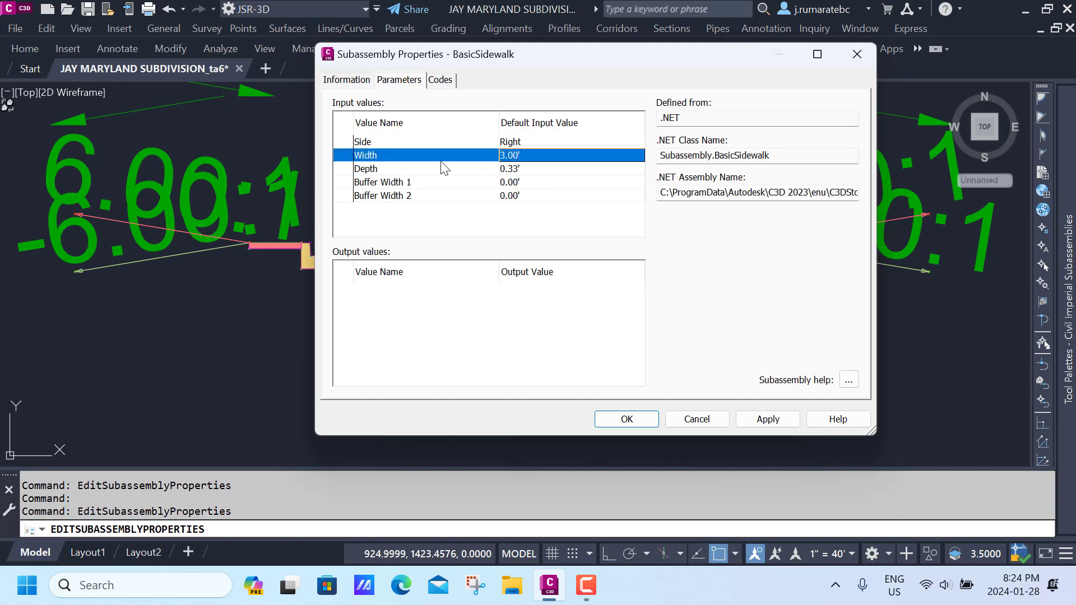
{"action": "left_click", "coordinate": [626, 419]}
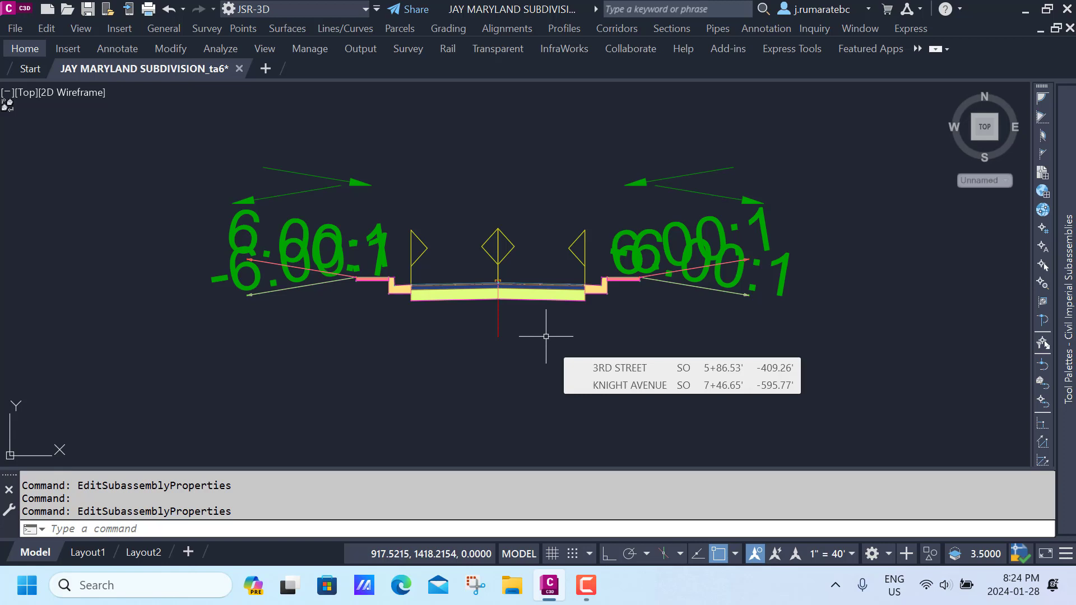
{"action": "scroll", "coordinate": [514, 321], "scroll_direction": "down", "scroll_amount": 8}
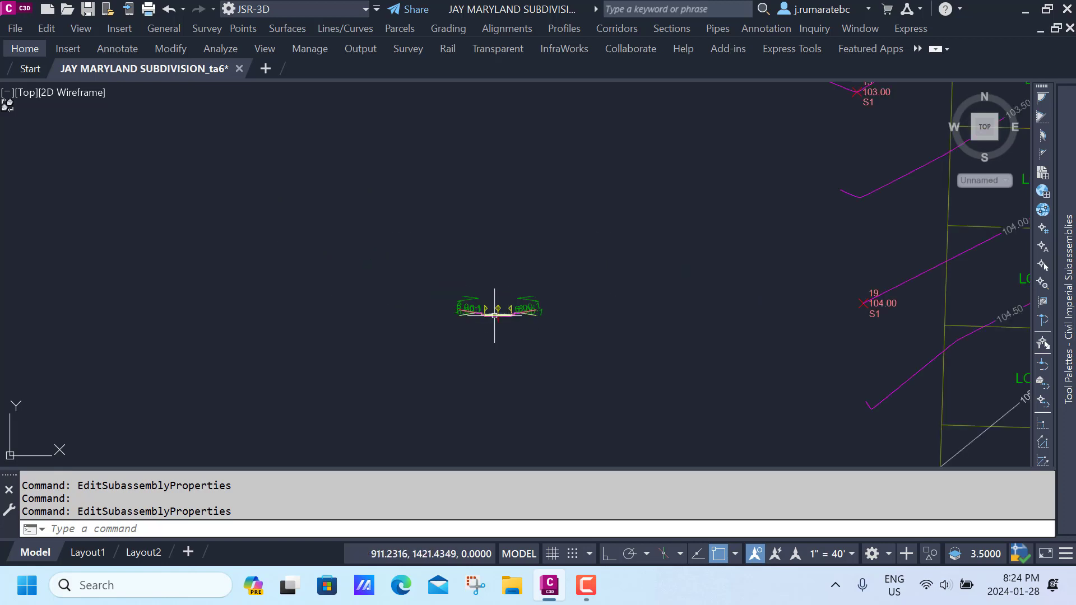
Step: Examine the Knight Avenue alignment in the site plan and the empty area below the existing assembly
{"action": "scroll", "coordinate": [501, 306], "scroll_direction": "down", "scroll_amount": 3}
{"action": "scroll", "coordinate": [723, 319], "scroll_direction": "up", "scroll_amount": 8}
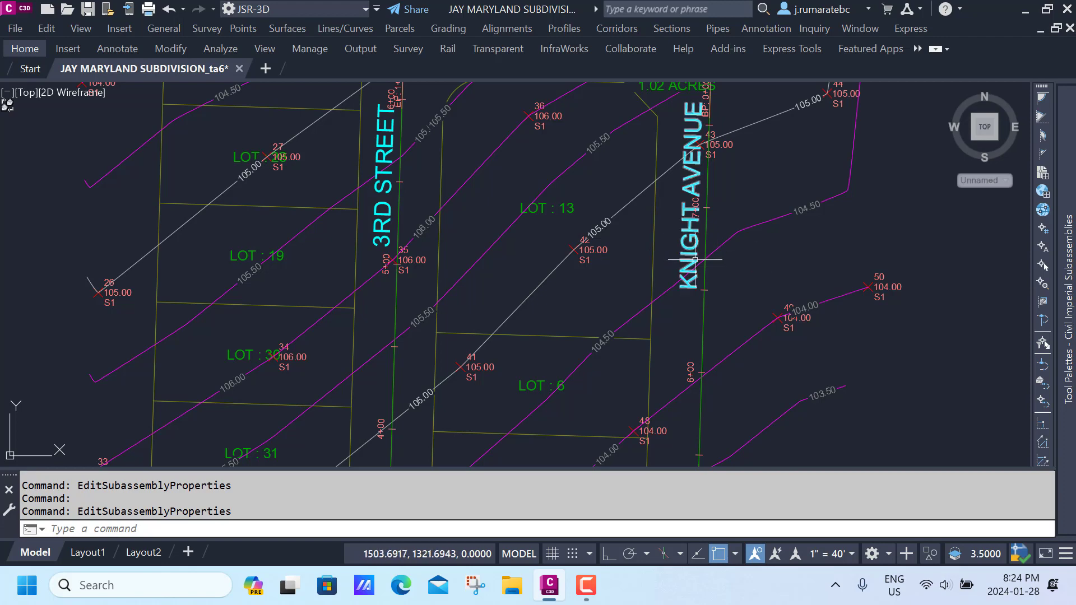
{"action": "mouse_move", "coordinate": [720, 262]}
{"action": "scroll", "coordinate": [721, 262], "scroll_direction": "down", "scroll_amount": 6}
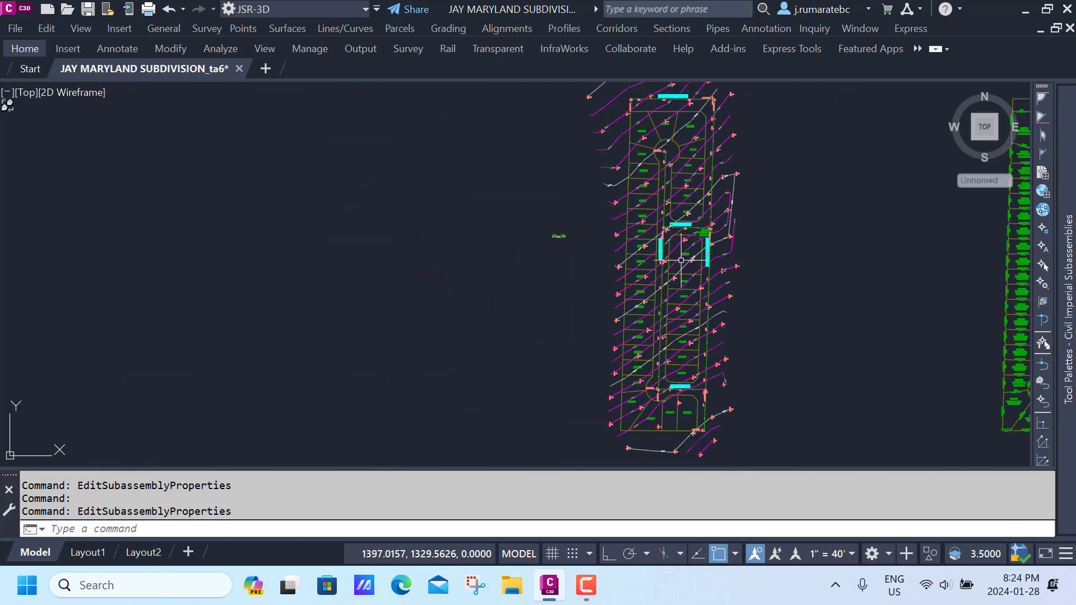
{"action": "scroll", "coordinate": [511, 252], "scroll_direction": "up", "scroll_amount": 3}
{"action": "scroll", "coordinate": [533, 230], "scroll_direction": "up", "scroll_amount": 5}
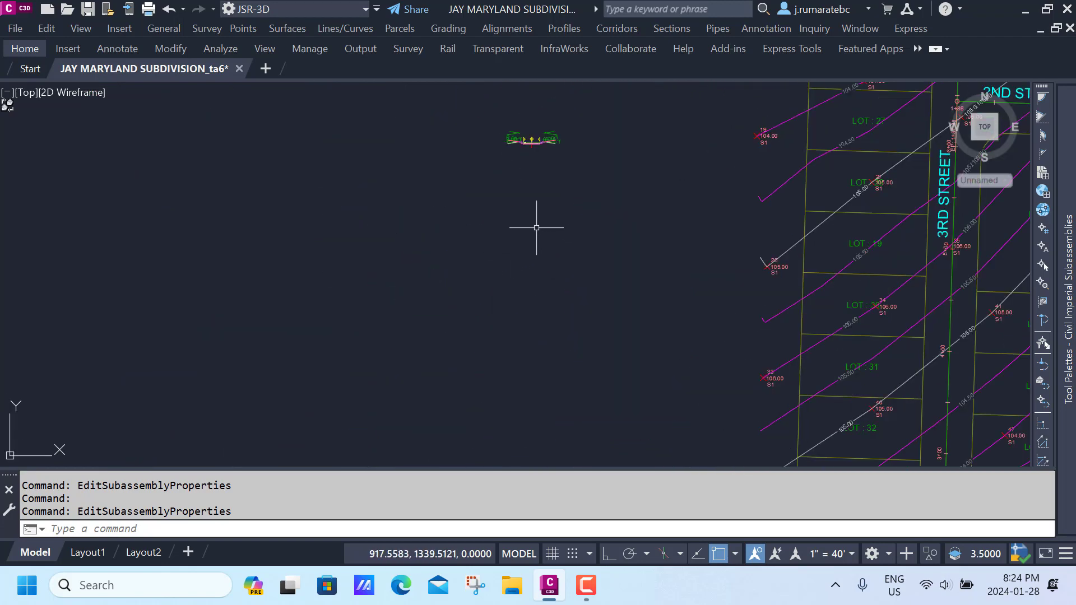
{"action": "scroll", "coordinate": [447, 222], "scroll_direction": "down", "scroll_amount": 3}
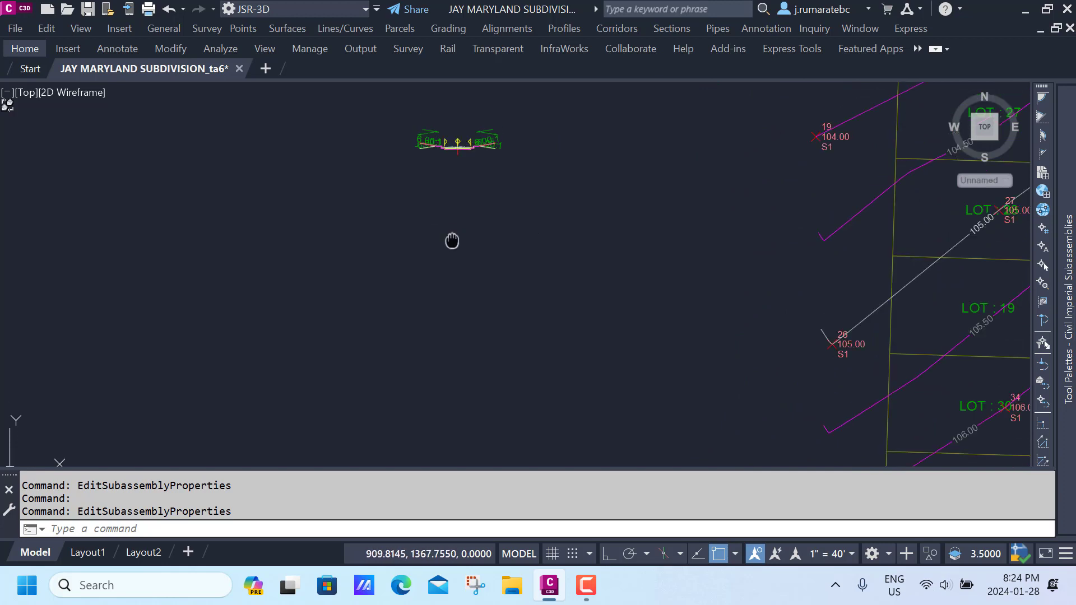
{"action": "scroll", "coordinate": [452, 240], "scroll_direction": "up", "scroll_amount": 2}
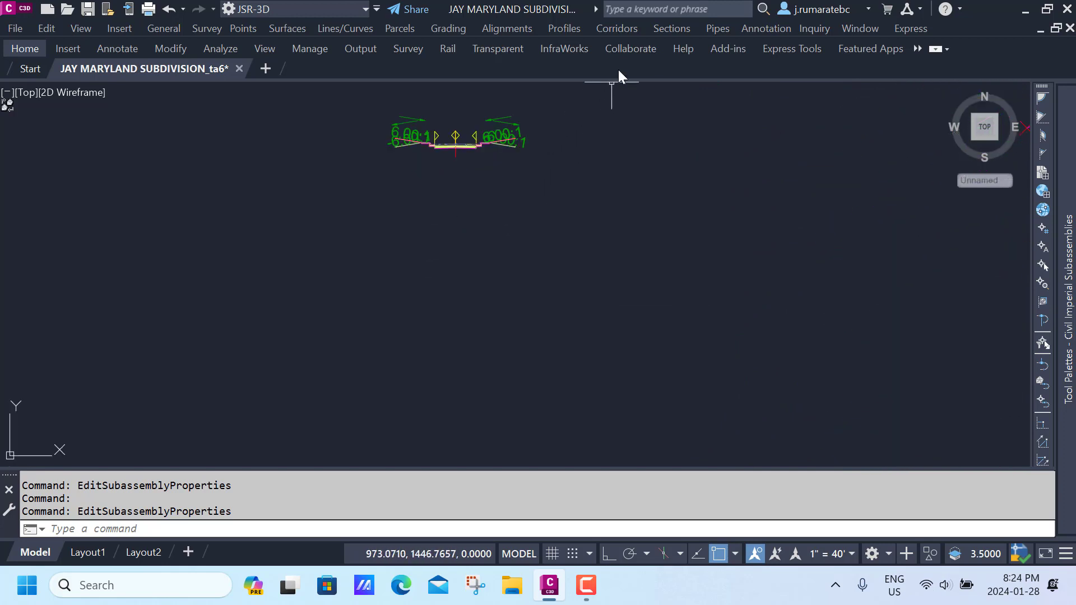
Step: Create an assembly named KNIGHT AVENUE ASSEMBLY and place its baseline in the empty area below the existing assembly
{"action": "left_click", "coordinate": [620, 29]}
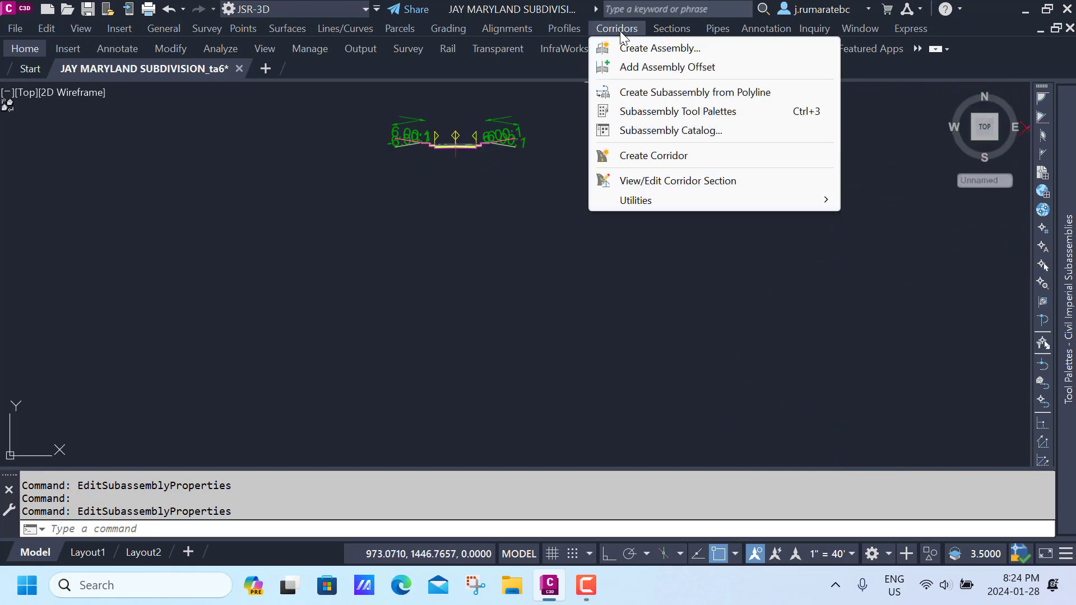
{"action": "left_click", "coordinate": [632, 50]}
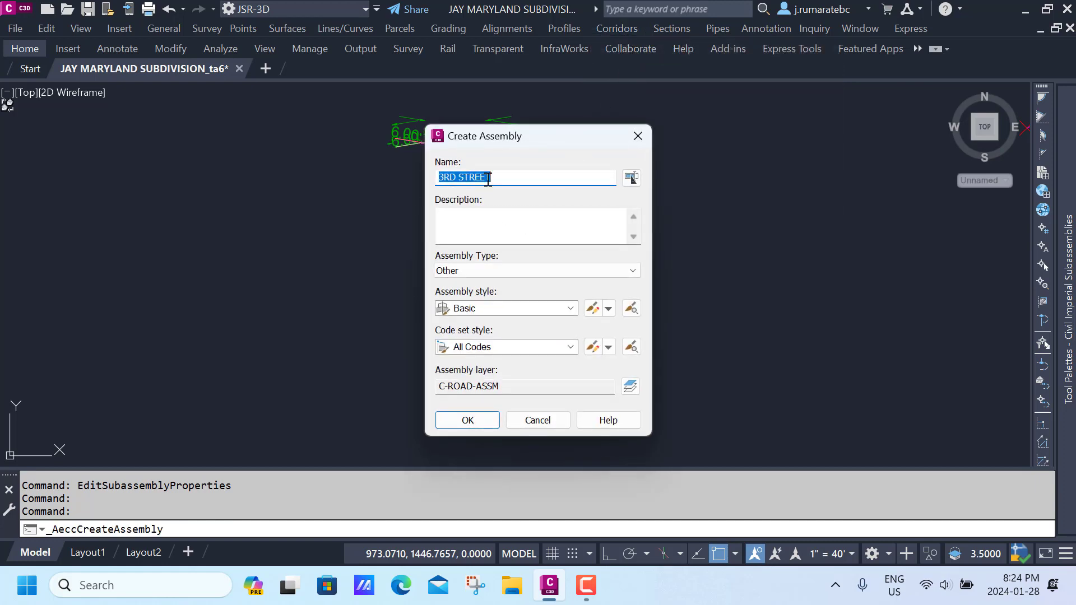
{"action": "left_click_drag", "start_coordinate": [500, 178], "coordinate": [426, 179]}
{"action": "type", "text": "KNIGHT AVENU"}
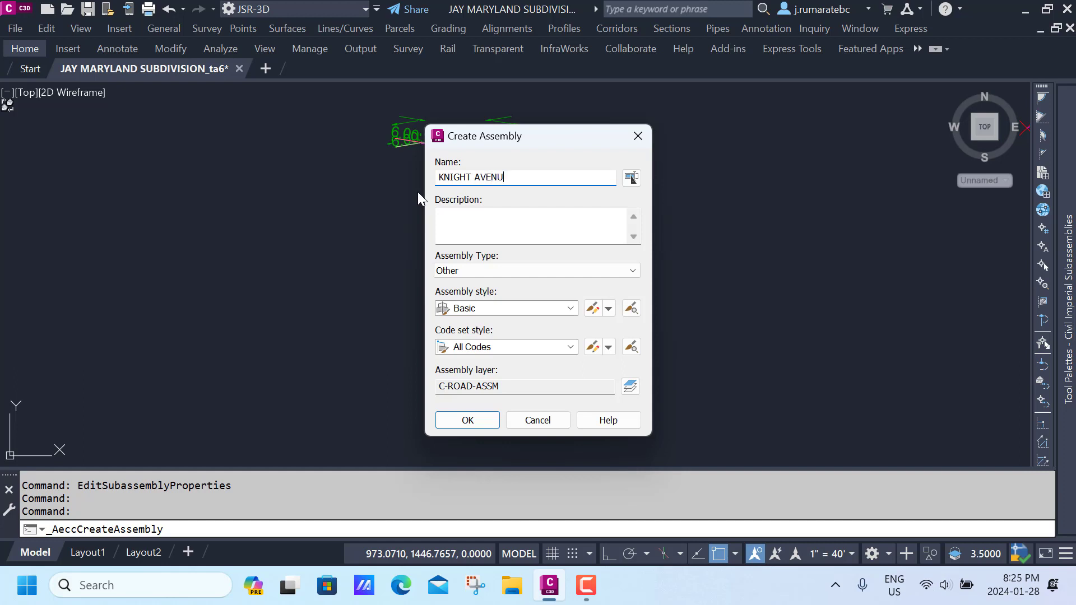
{"action": "type", "text": "E ASSEMBLY"}
{"action": "left_click", "coordinate": [467, 422]}
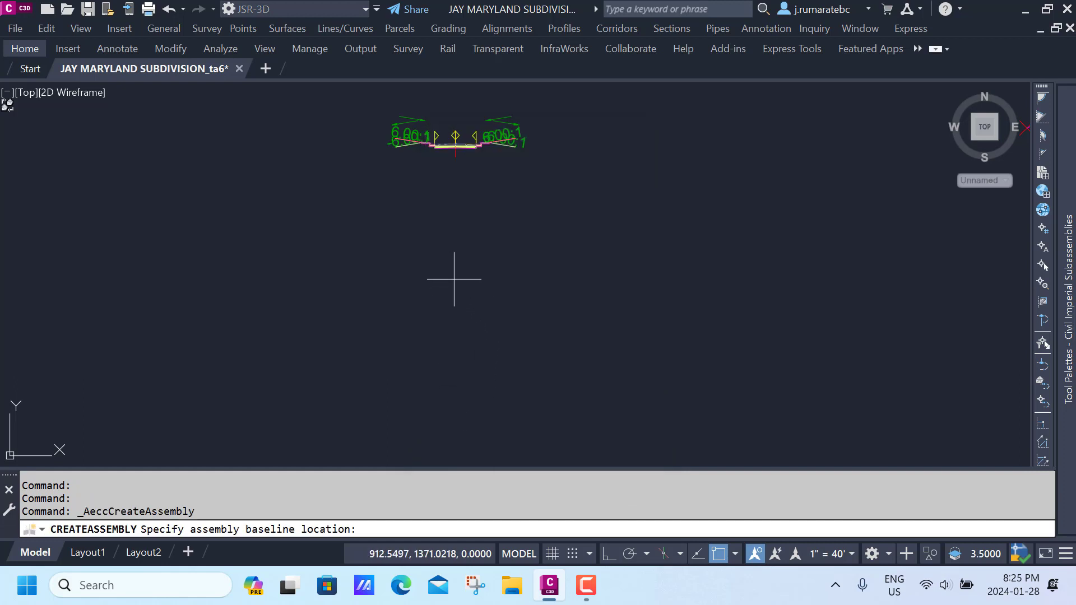
{"action": "left_click", "coordinate": [455, 279]}
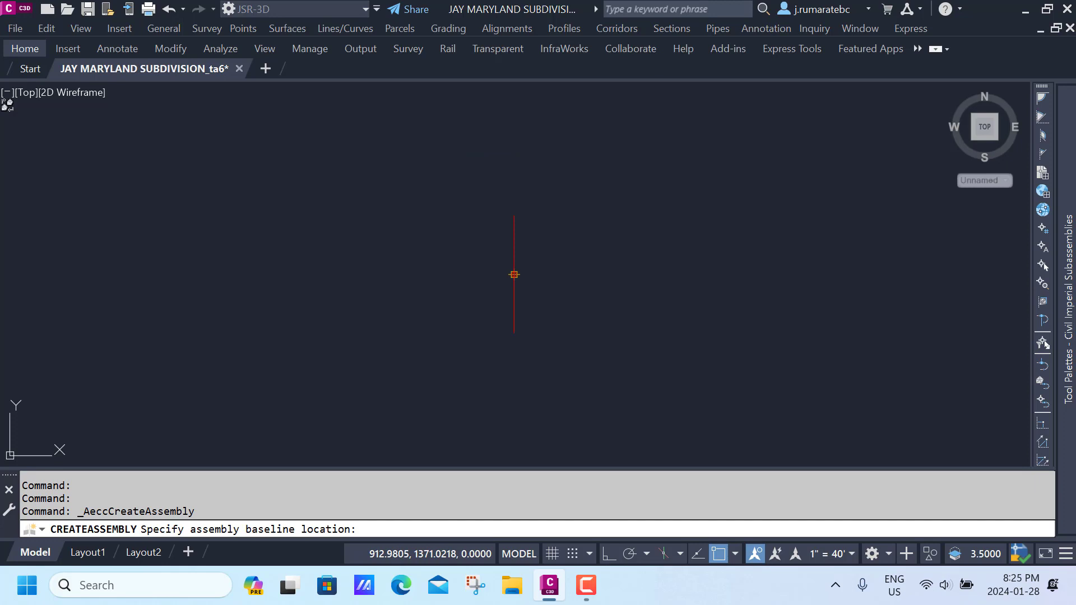
Step: Attach the LaneSuperelevation subassembly from the imperial lane set to the new assembly's baseline marker
{"action": "mouse_move", "coordinate": [1063, 287]}
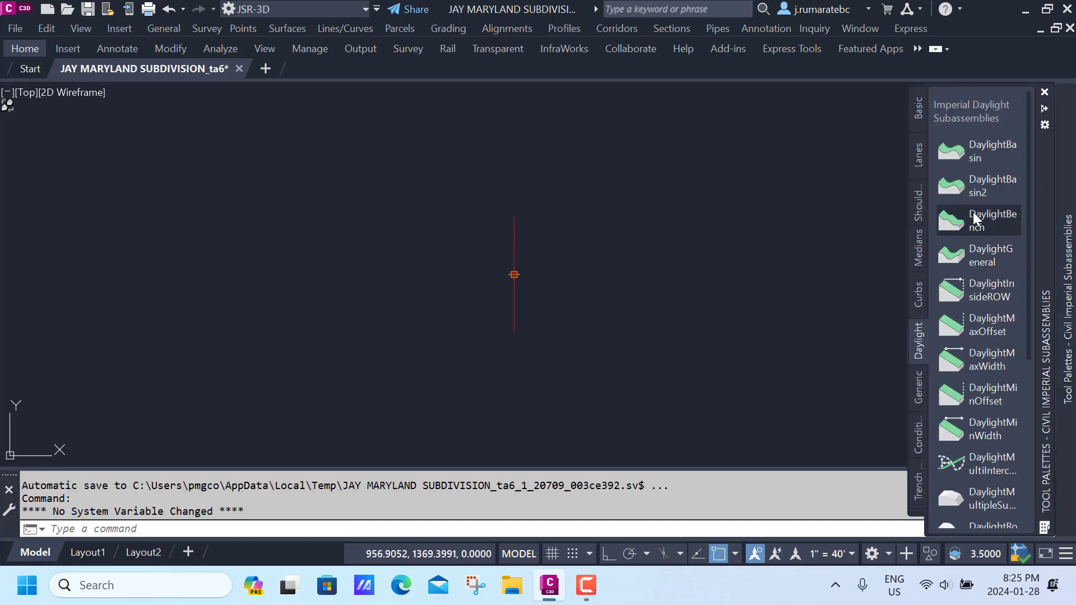
{"action": "left_click", "coordinate": [919, 159]}
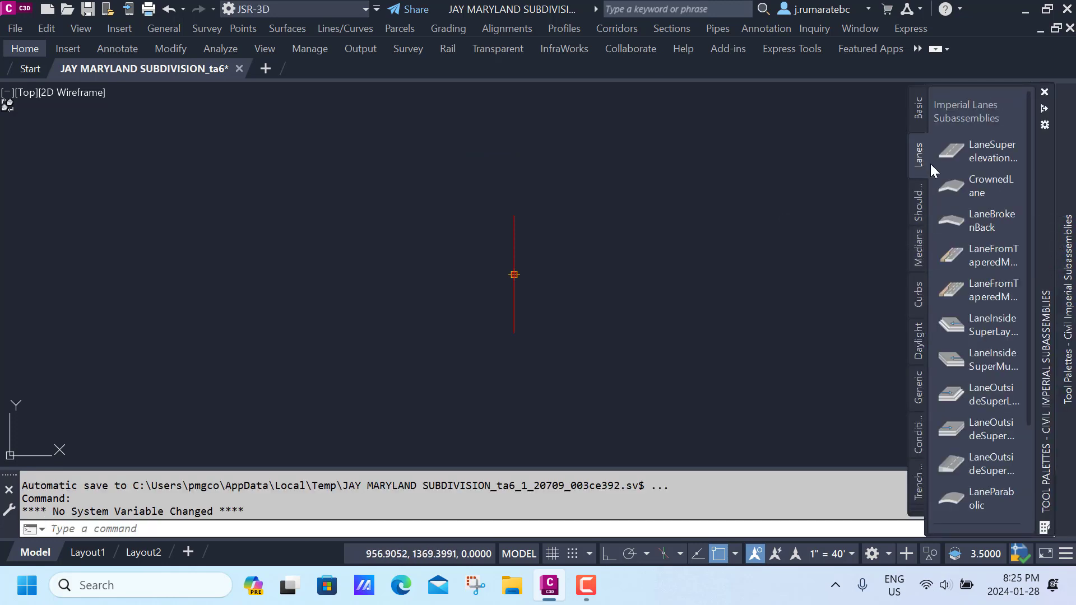
{"action": "left_click", "coordinate": [961, 159]}
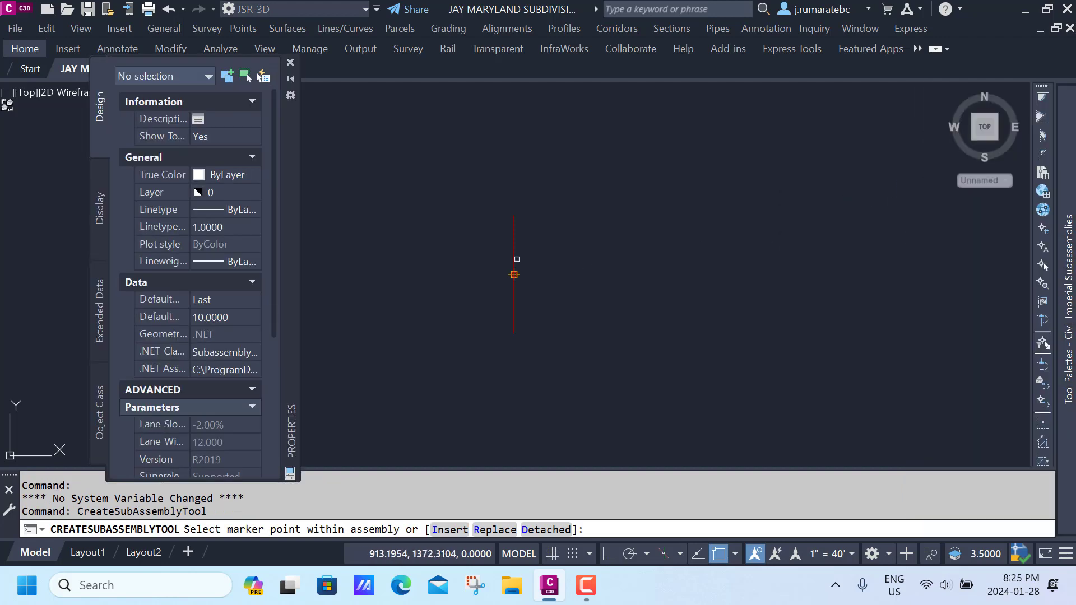
{"action": "left_click", "coordinate": [514, 275]}
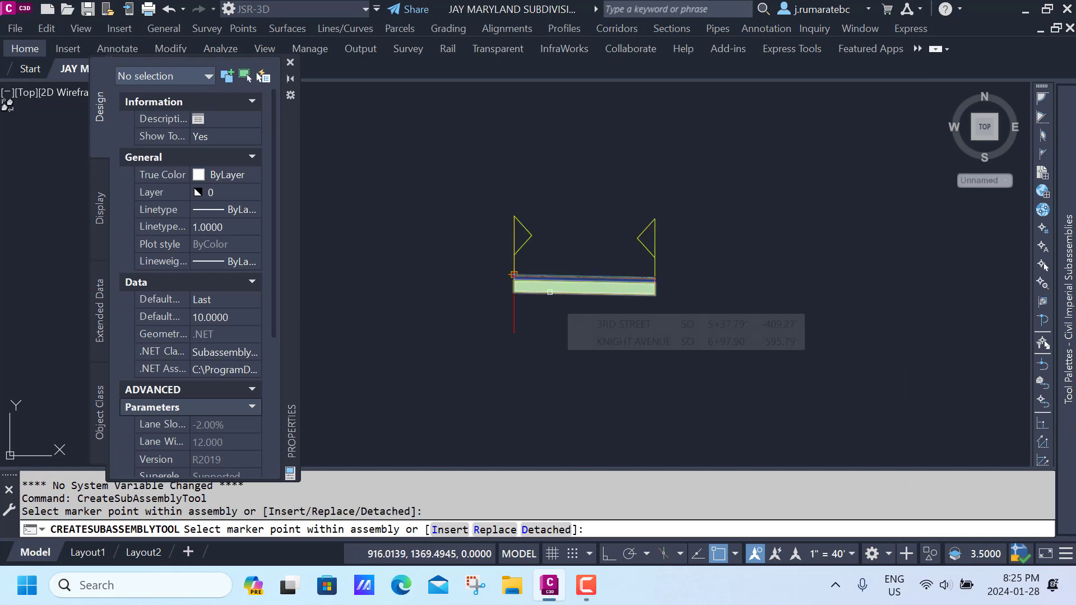
Step: Attach a BasicCurbAndGutter subassembly at the baseline marker, extending to the side opposite the lane
{"action": "mouse_move", "coordinate": [1070, 246]}
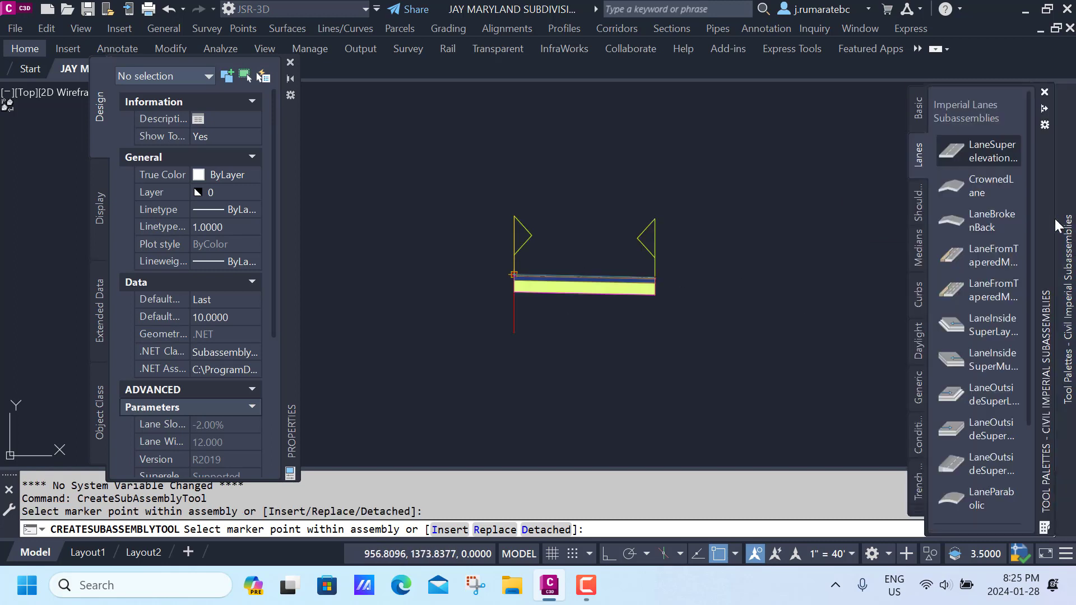
{"action": "left_click", "coordinate": [920, 120]}
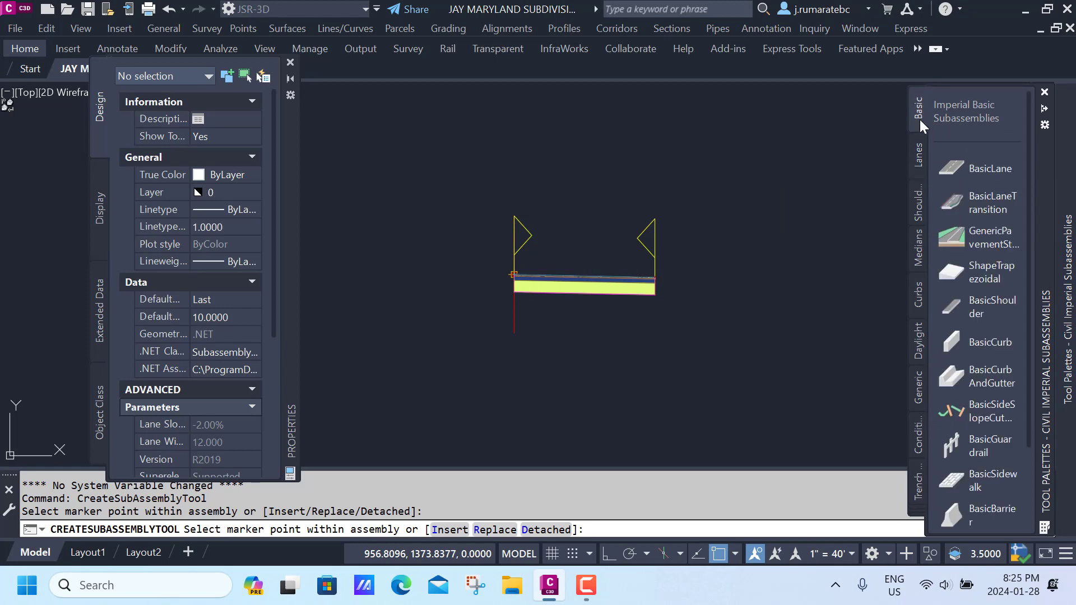
{"action": "left_click", "coordinate": [967, 375]}
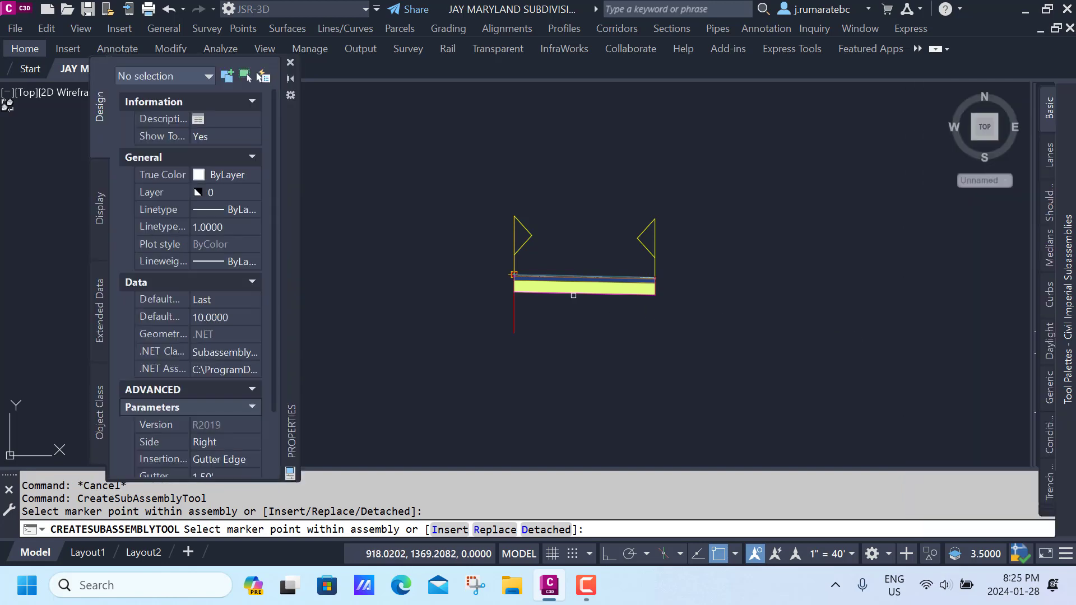
{"action": "scroll", "coordinate": [512, 276], "scroll_direction": "up", "scroll_amount": 5}
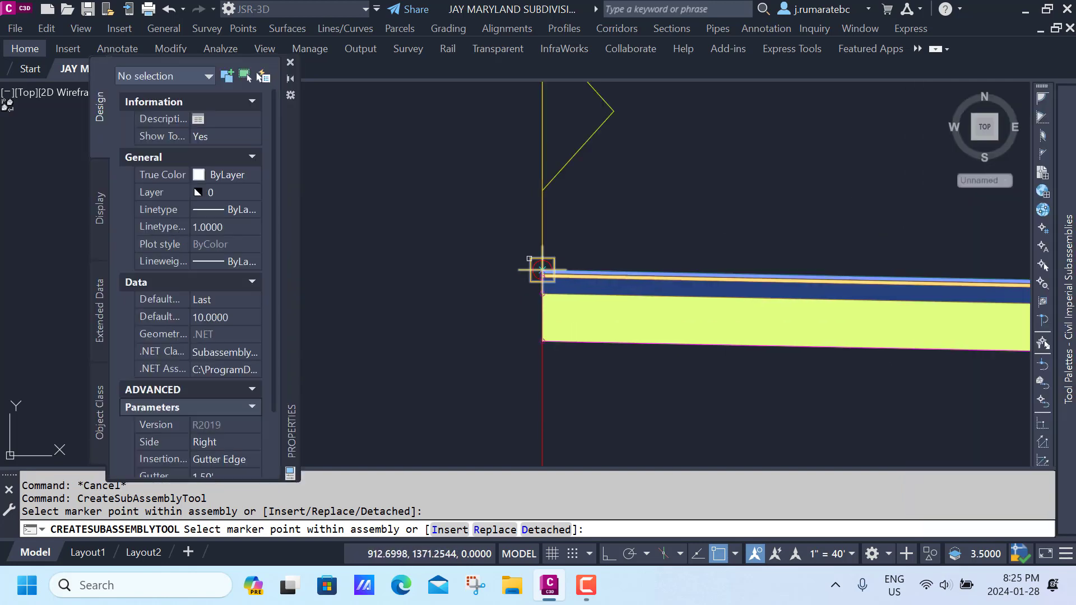
{"action": "left_click", "coordinate": [542, 270]}
{"action": "scroll", "coordinate": [540, 271], "scroll_direction": "down", "scroll_amount": 2}
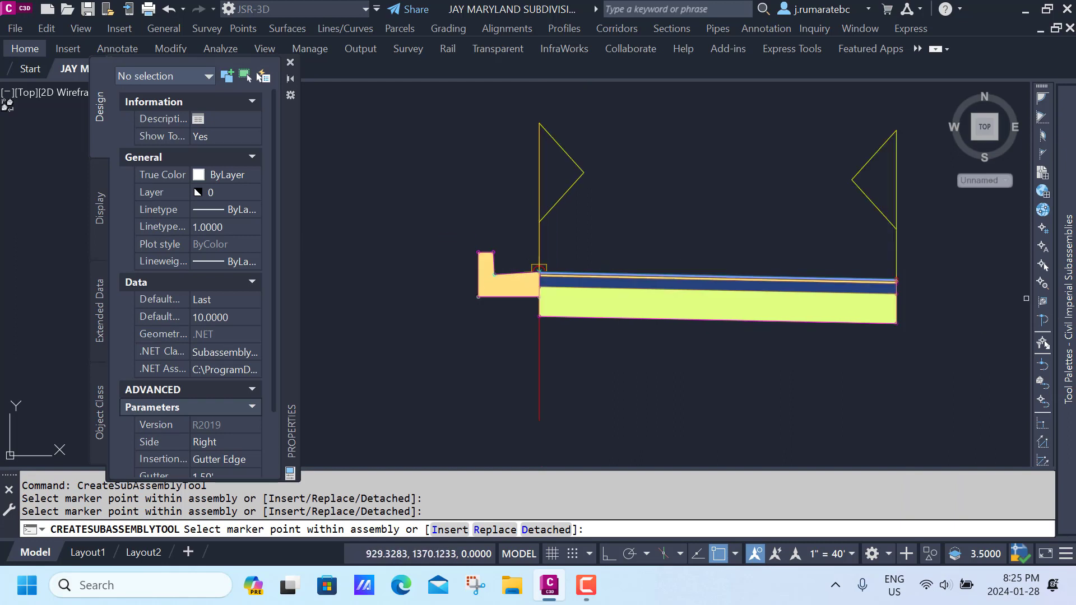
Step: Attach a 6.00' wide BasicSidewalk subassembly on the left side, at the top back of the curb
{"action": "mouse_move", "coordinate": [1067, 300]}
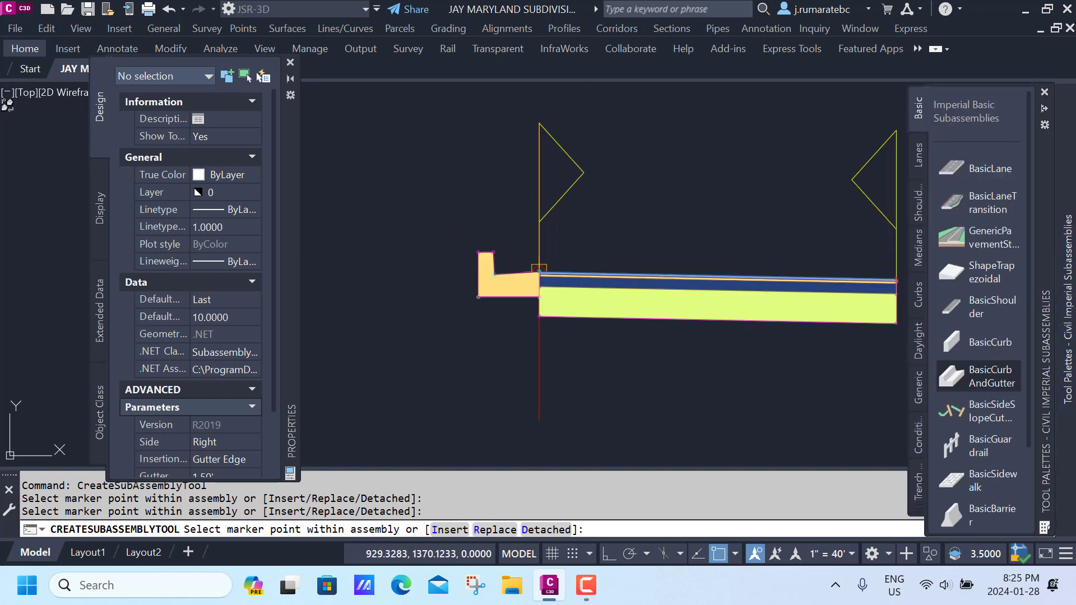
{"action": "left_click", "coordinate": [976, 475]}
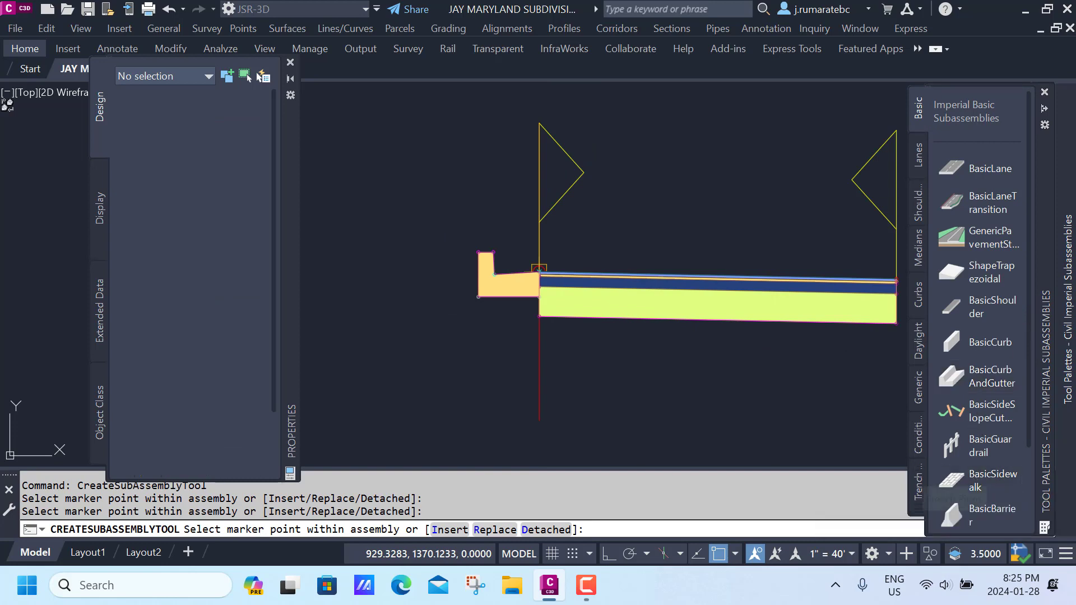
{"action": "scroll", "coordinate": [471, 257], "scroll_direction": "up", "scroll_amount": 4}
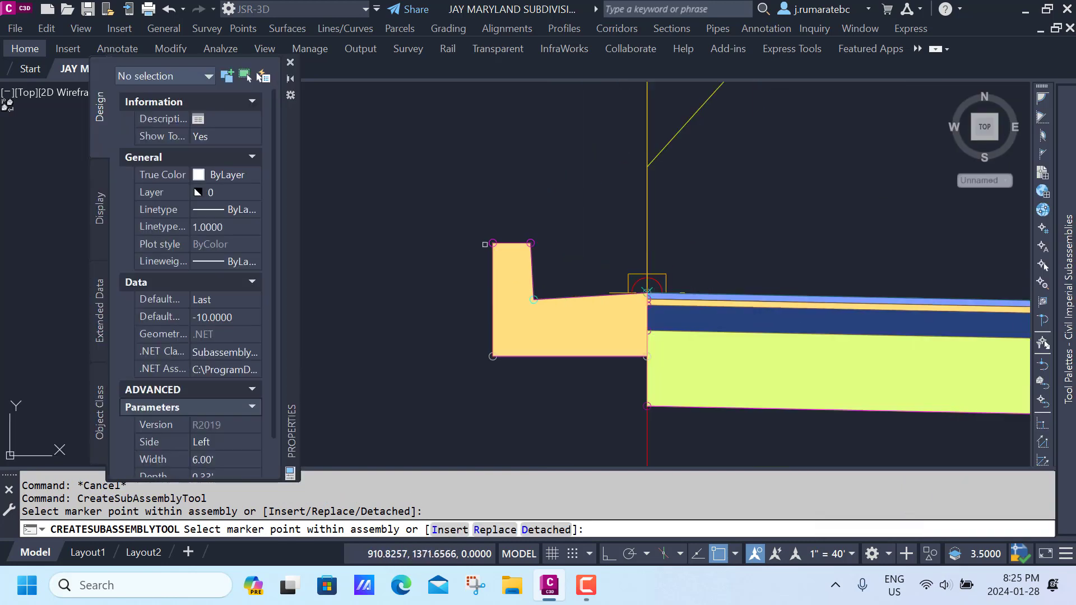
{"action": "scroll", "coordinate": [586, 263], "scroll_direction": "down", "scroll_amount": 4}
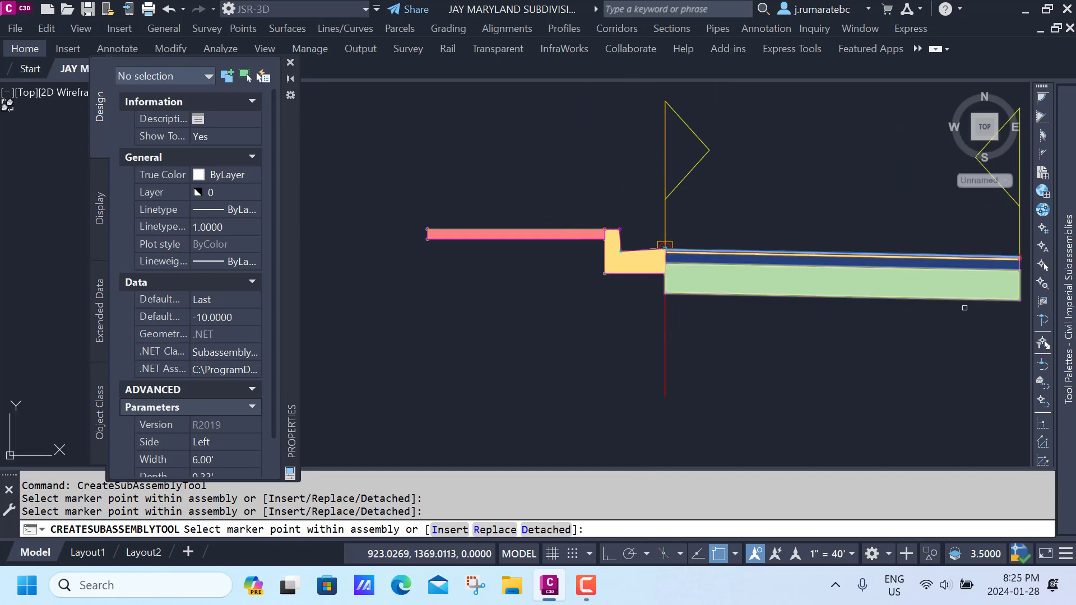
Step: Attach a DaylightGeneral subassembly to the top outer edge of the sidewalk
{"action": "mouse_move", "coordinate": [1067, 308]}
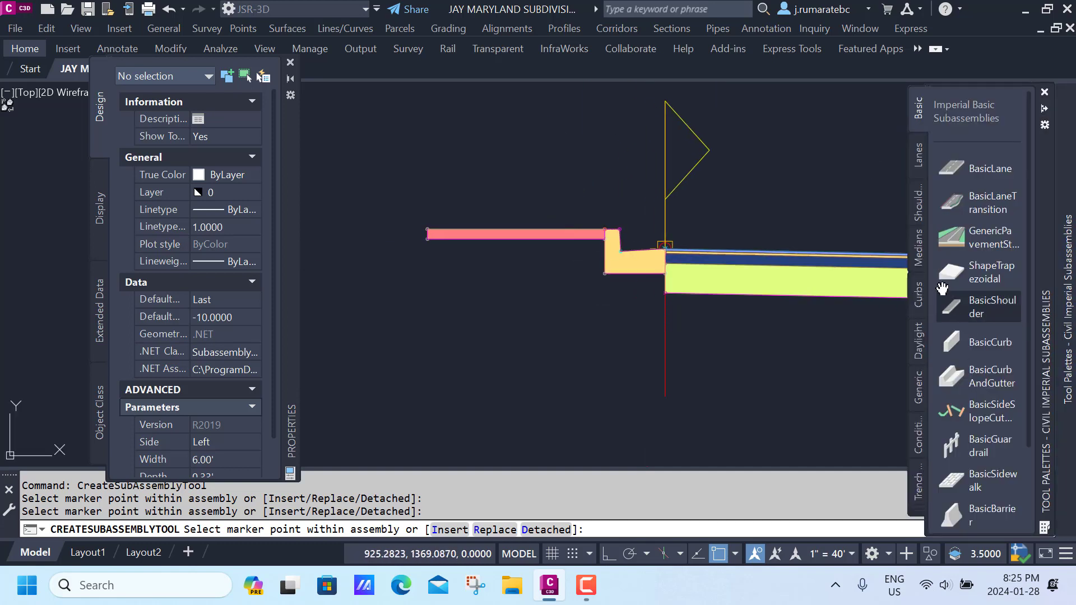
{"action": "left_click", "coordinate": [918, 340]}
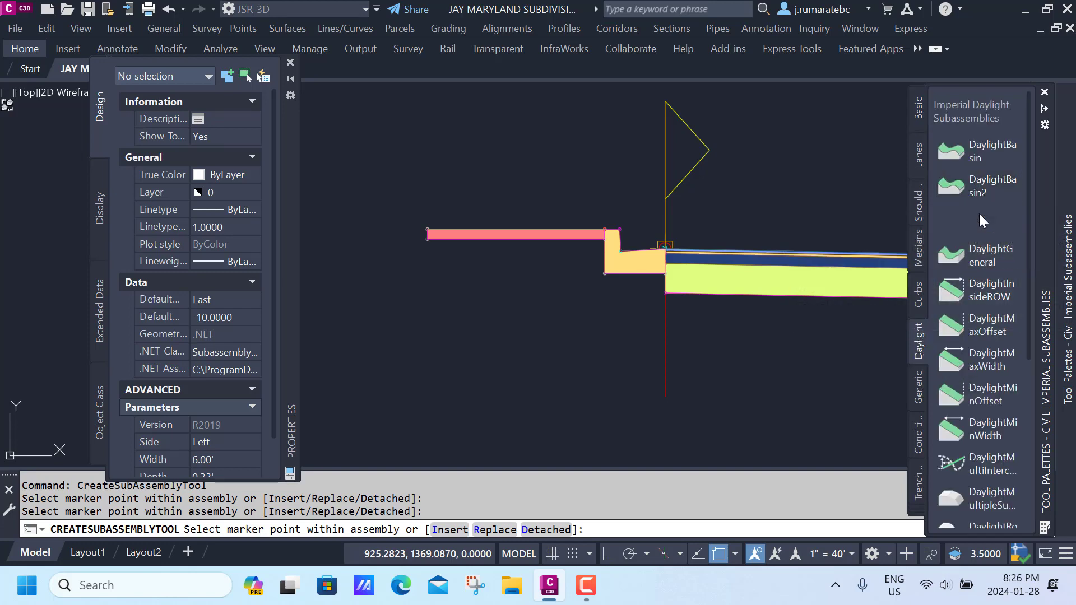
{"action": "left_click", "coordinate": [980, 248]}
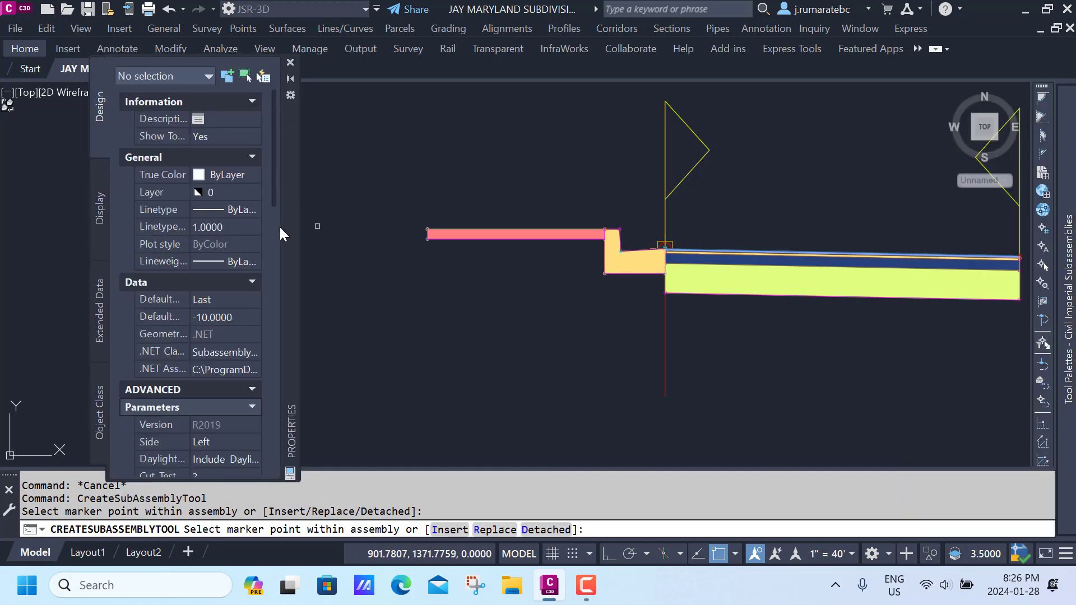
{"action": "scroll", "coordinate": [420, 233], "scroll_direction": "up", "scroll_amount": 4}
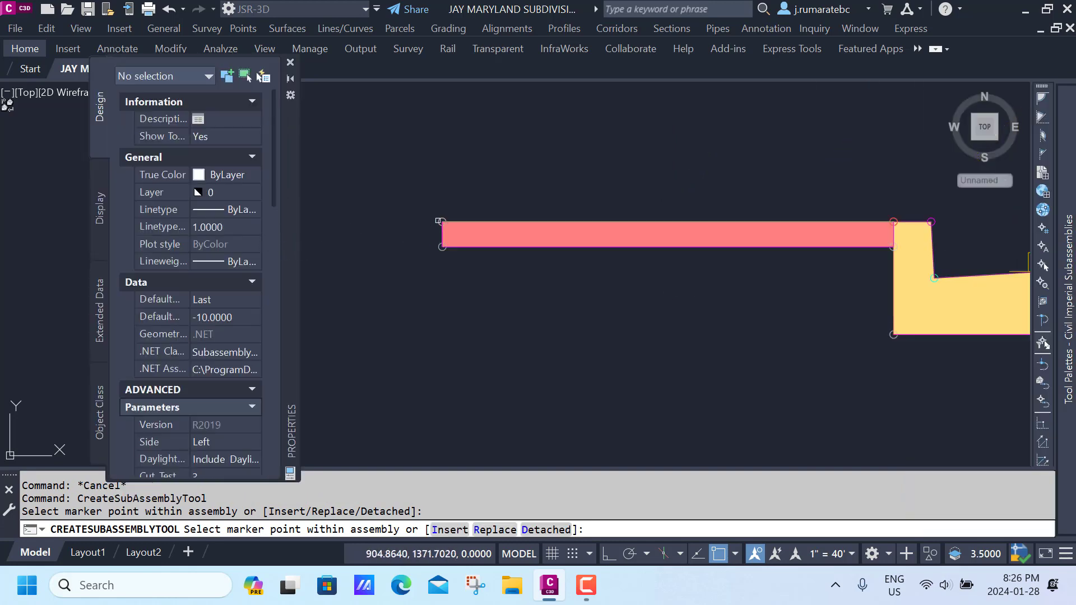
{"action": "left_click", "coordinate": [442, 222]}
Step: Attach another DaylightGeneral subassembly to the top outer edge of the lane and finish adding subassemblies
{"action": "scroll", "coordinate": [441, 223], "scroll_direction": "down", "scroll_amount": 5}
{"action": "scroll", "coordinate": [613, 238], "scroll_direction": "up", "scroll_amount": 2}
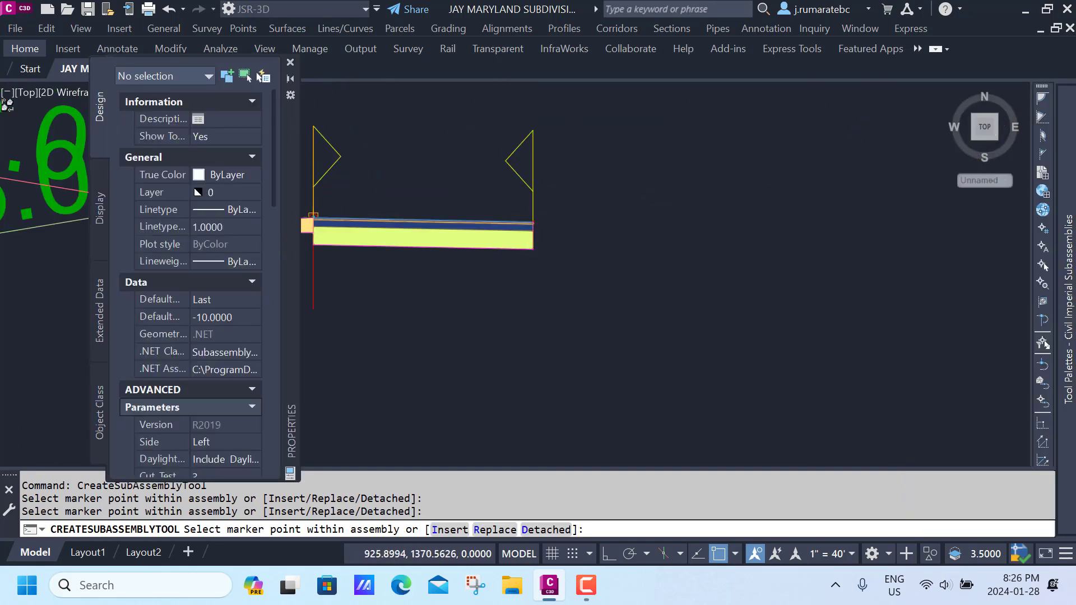
{"action": "scroll", "coordinate": [544, 224], "scroll_direction": "up", "scroll_amount": 6}
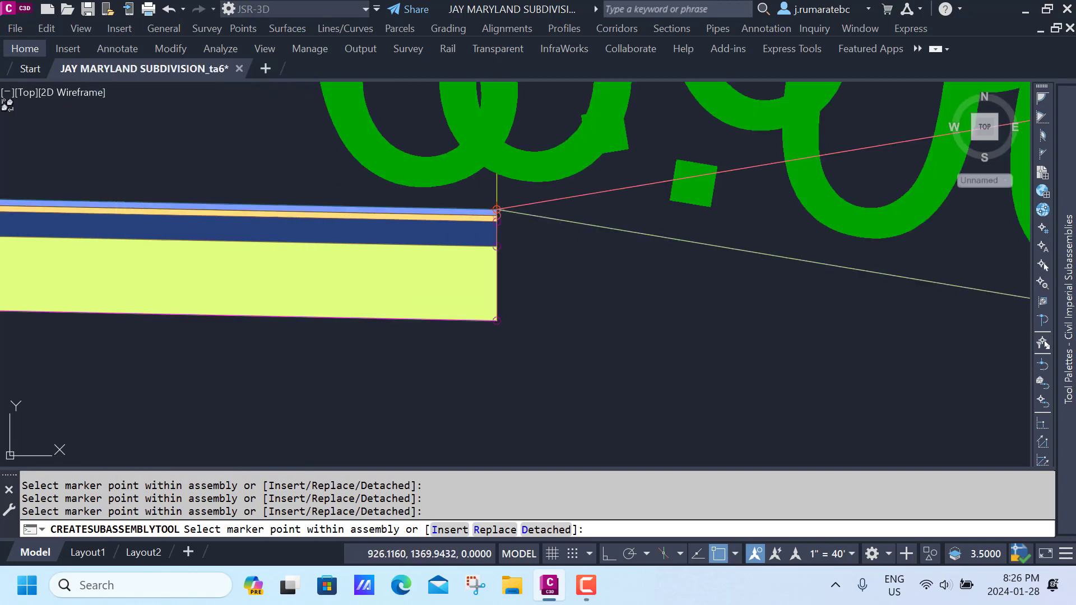
{"action": "key", "text": "Escape"}
{"action": "scroll", "coordinate": [762, 280], "scroll_direction": "down", "scroll_amount": 6}
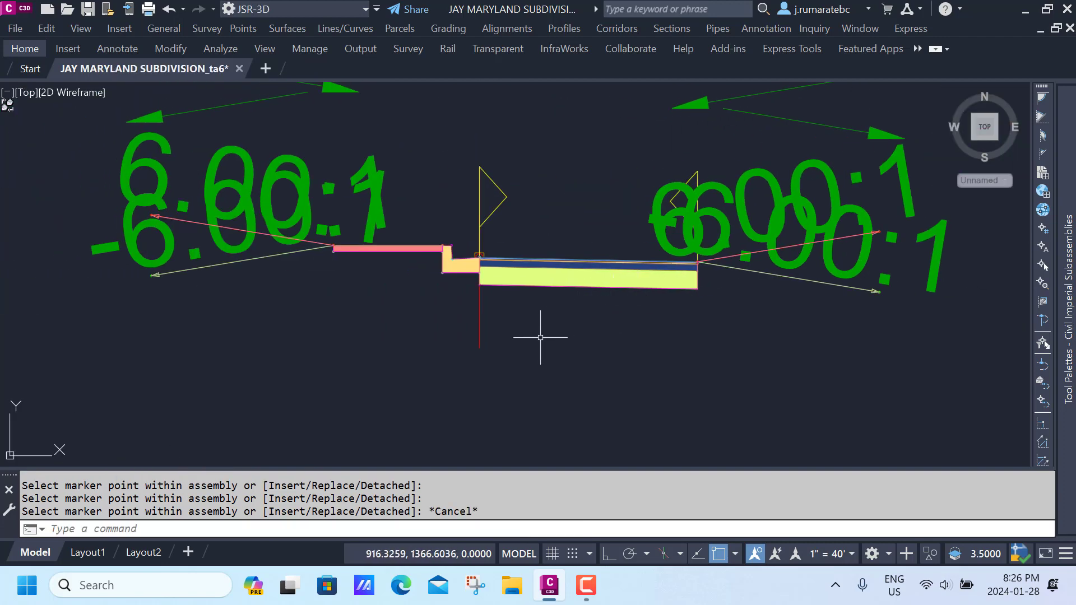
{"action": "left_click", "coordinate": [544, 260]}
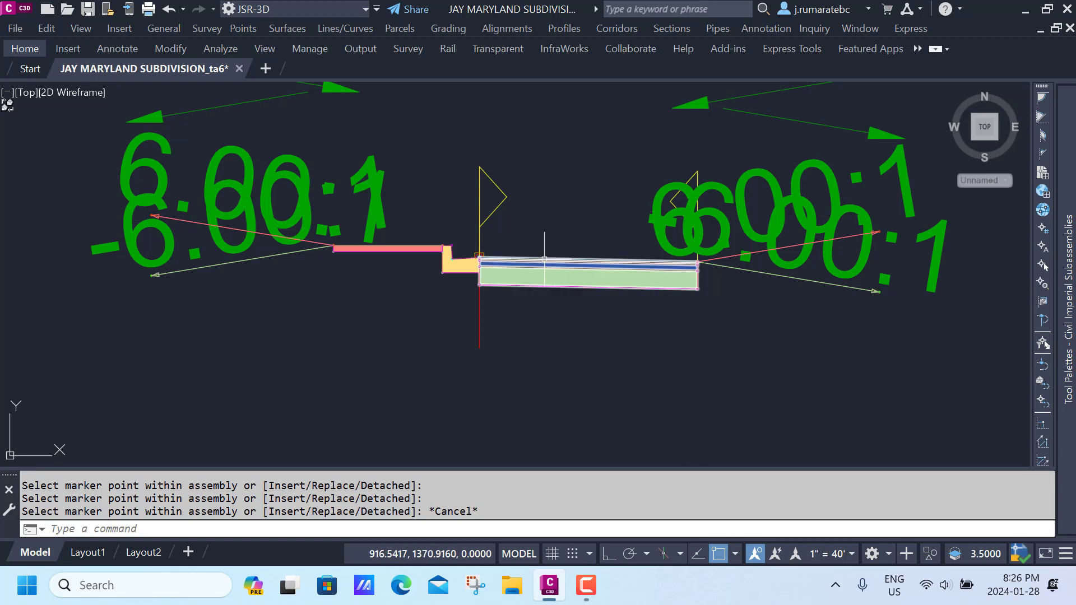
{"action": "left_click", "coordinate": [544, 259]}
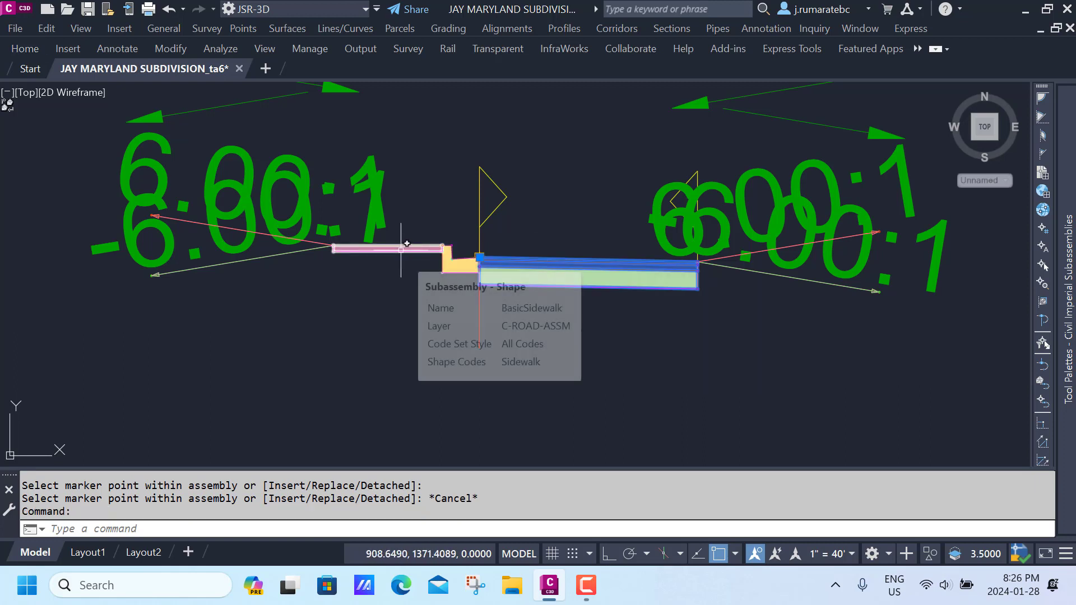
{"action": "key", "text": "Escape"}
{"action": "key", "text": "Escape"}
{"action": "key", "text": "Escape"}
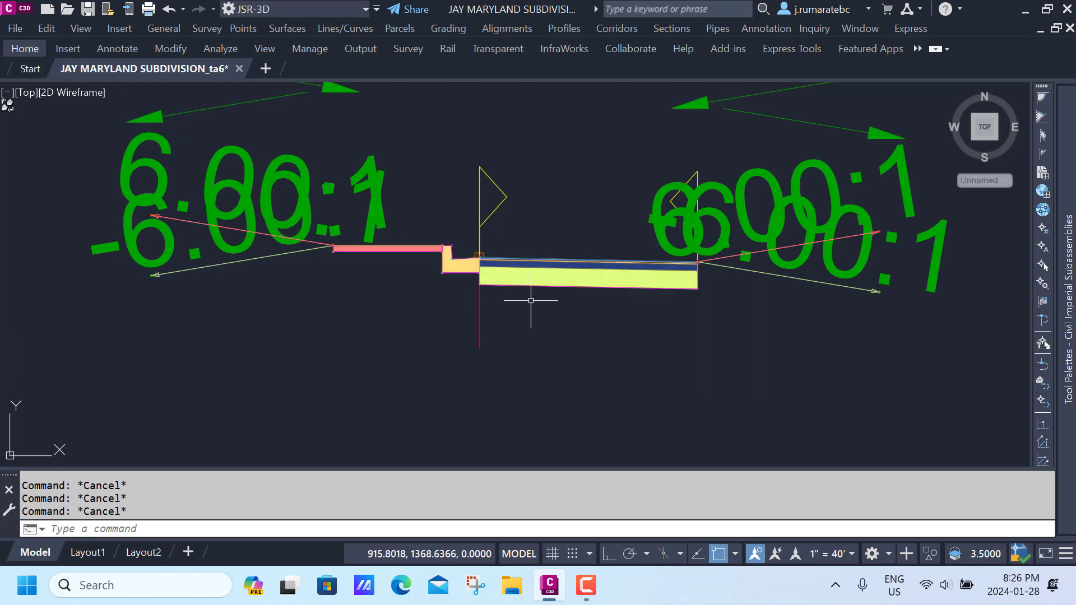
Step: Set the width of the LaneSuperelevationAOR lane subassembly in the Knight Avenue assembly to 8.00'
{"action": "left_click", "coordinate": [545, 267]}
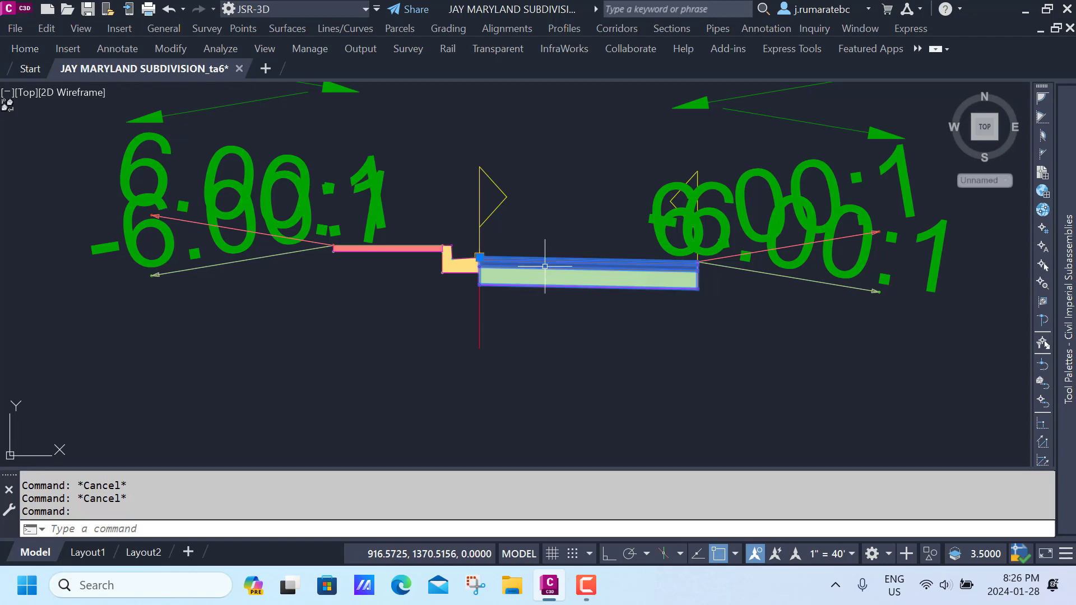
{"action": "right_click", "coordinate": [545, 267]}
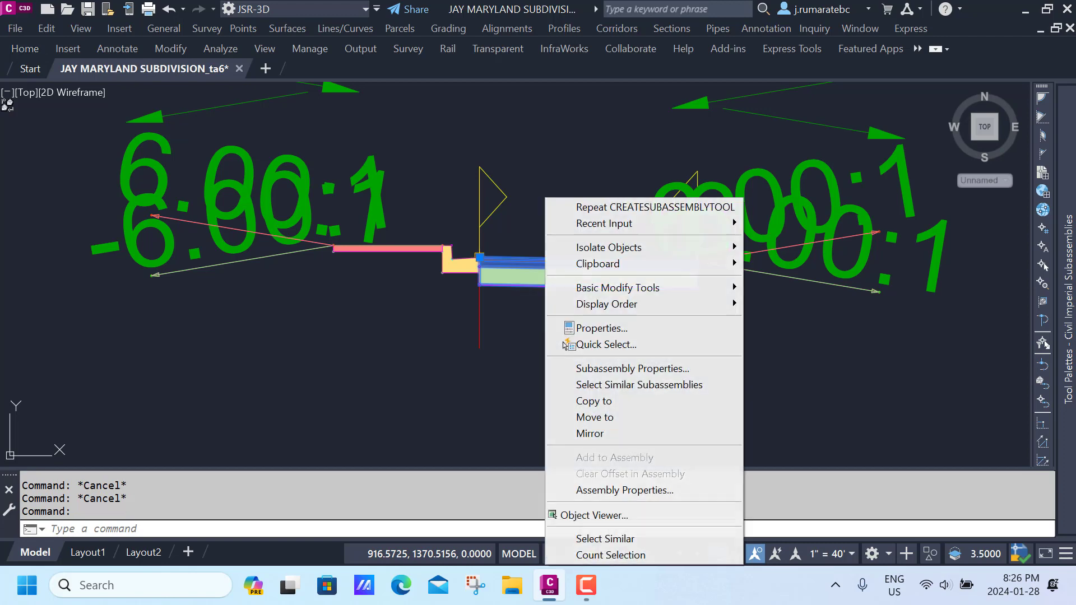
{"action": "left_click", "coordinate": [608, 367]}
{"action": "left_click", "coordinate": [399, 80]}
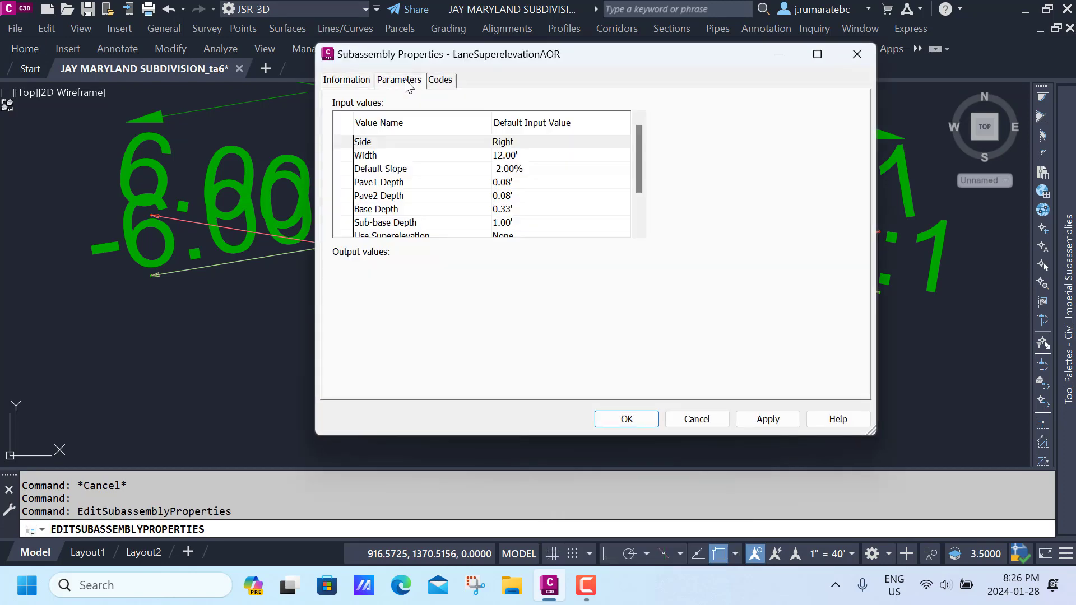
{"action": "left_click", "coordinate": [504, 158]}
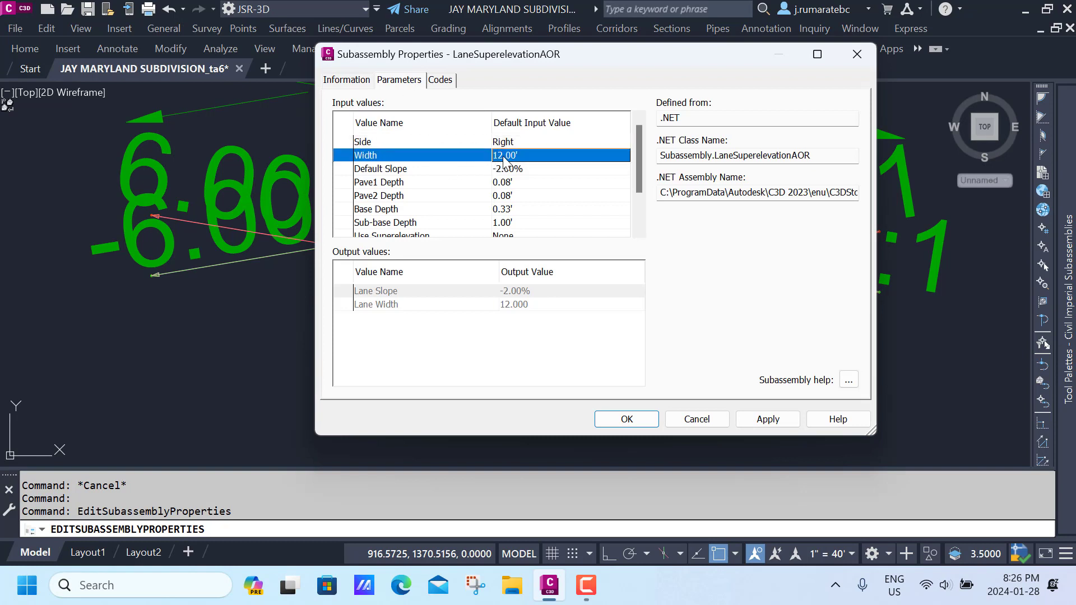
{"action": "left_click", "coordinate": [507, 157]}
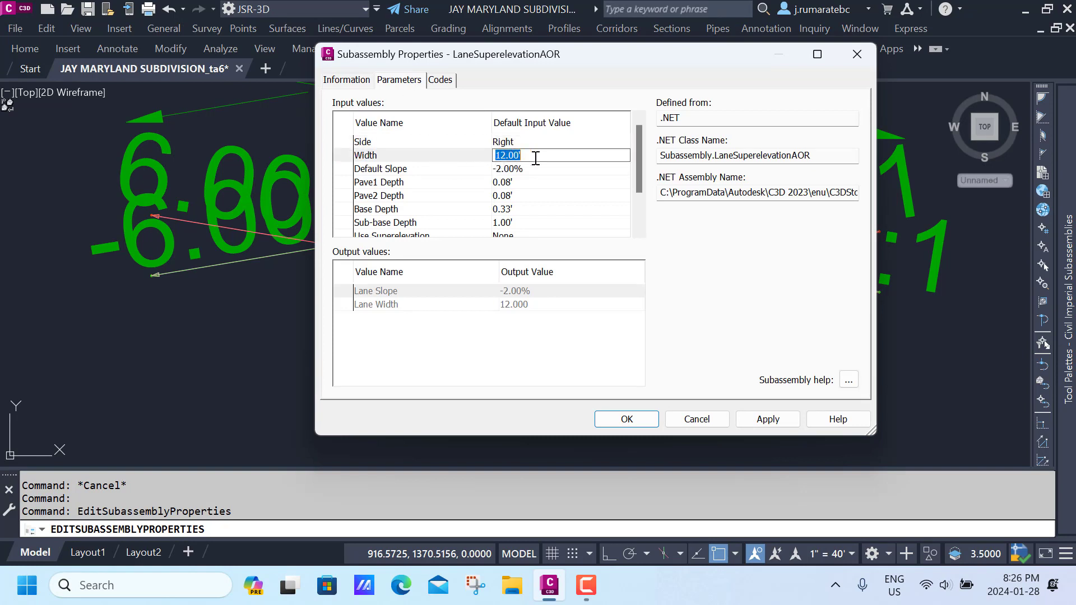
{"action": "type", "text": "8"}
{"action": "key", "text": "Return"}
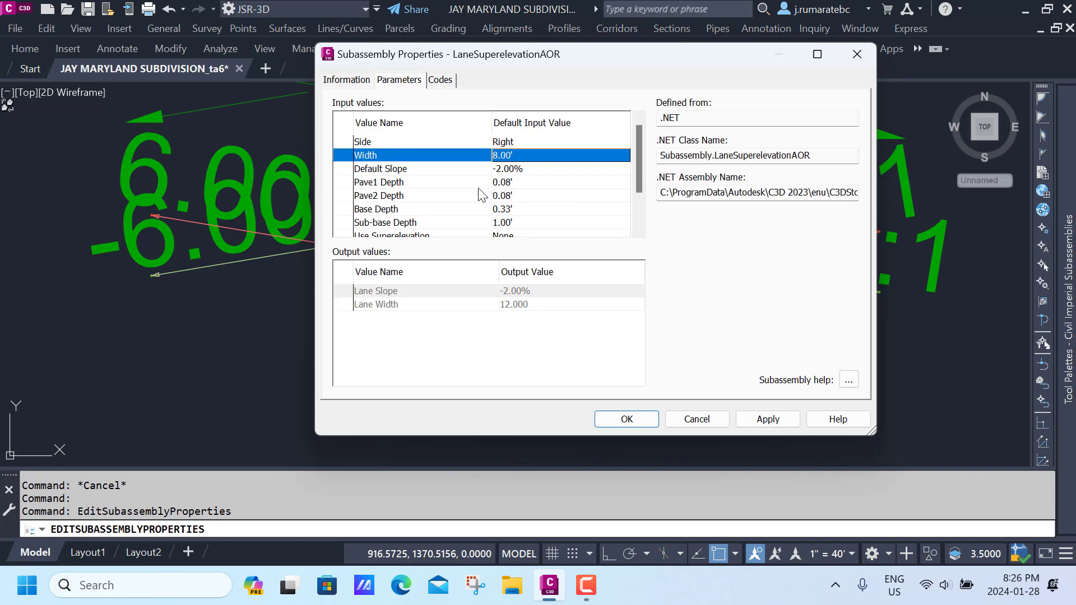
{"action": "left_click", "coordinate": [611, 415]}
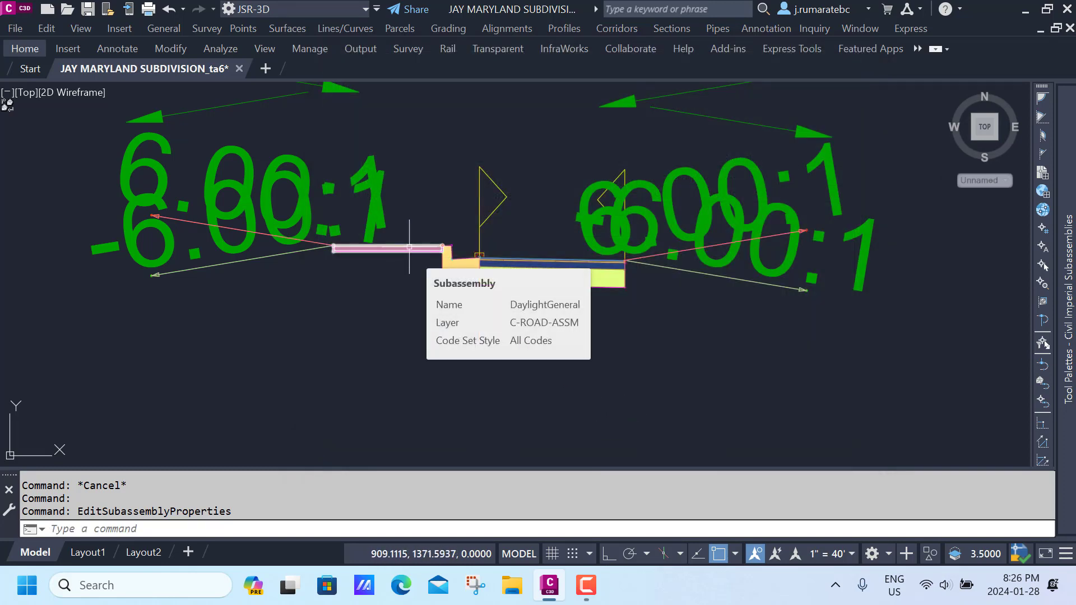
Step: Set the width of the BasicSidewalk subassembly in the Knight Avenue assembly to 3.00'
{"action": "left_click", "coordinate": [409, 246]}
{"action": "right_click", "coordinate": [409, 246]}
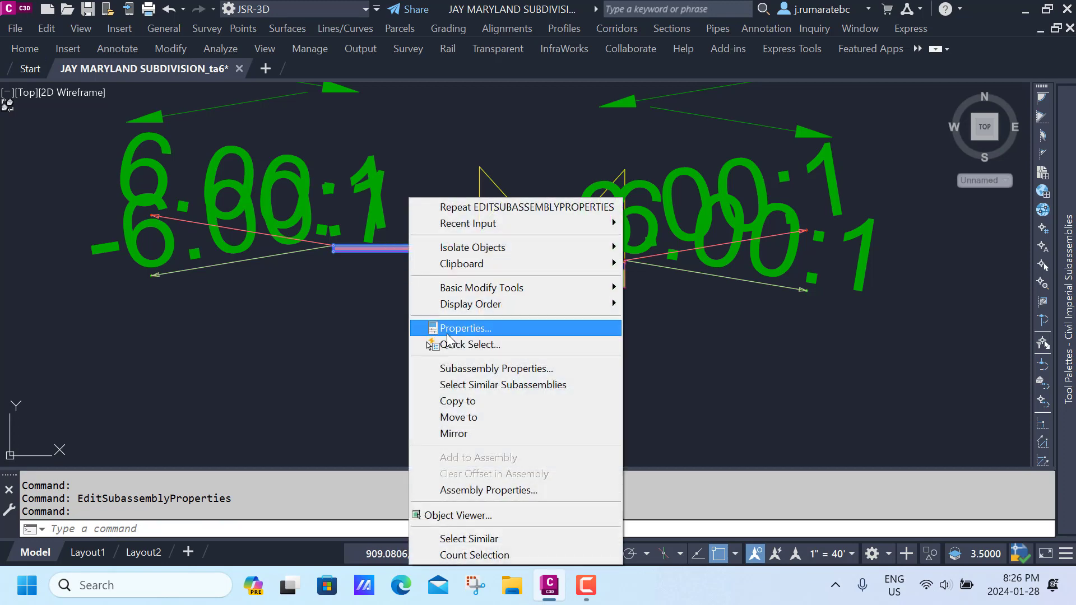
{"action": "left_click", "coordinate": [459, 367]}
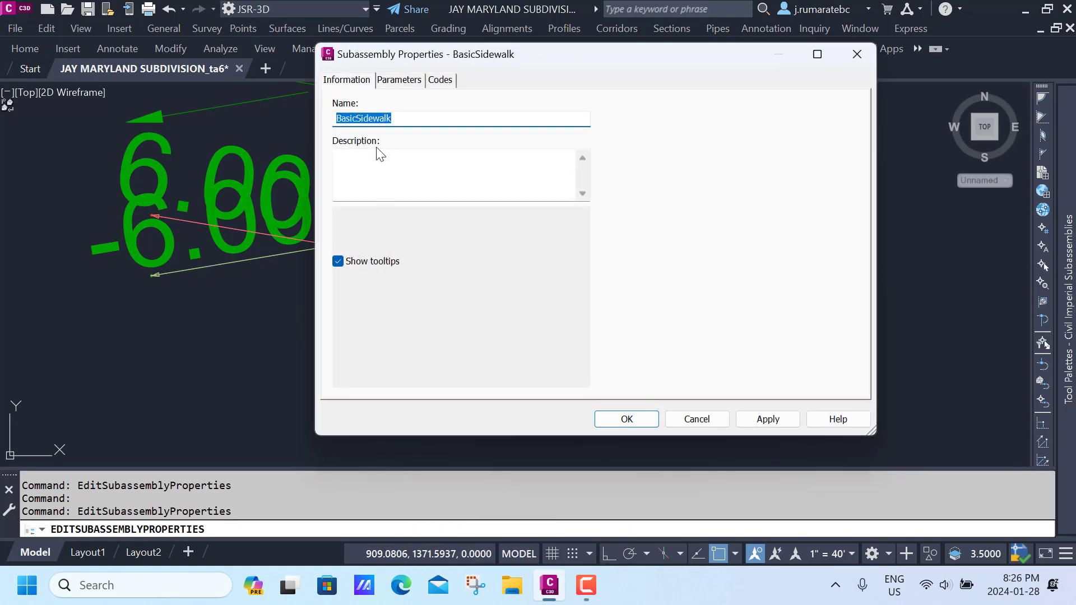
{"action": "left_click", "coordinate": [398, 81]}
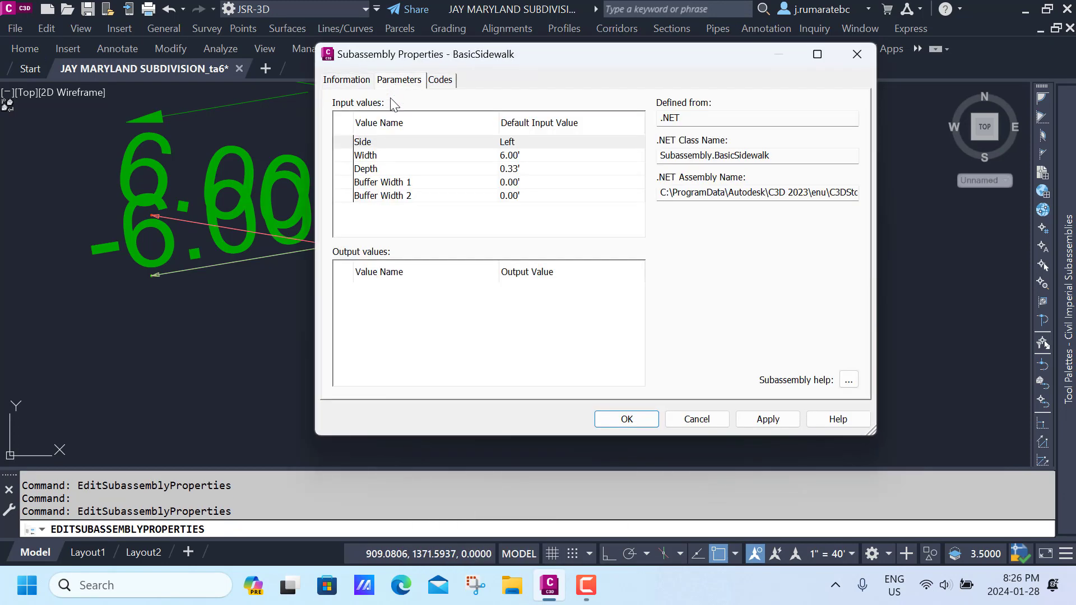
{"action": "left_click", "coordinate": [387, 155]}
{"action": "left_click", "coordinate": [527, 156]}
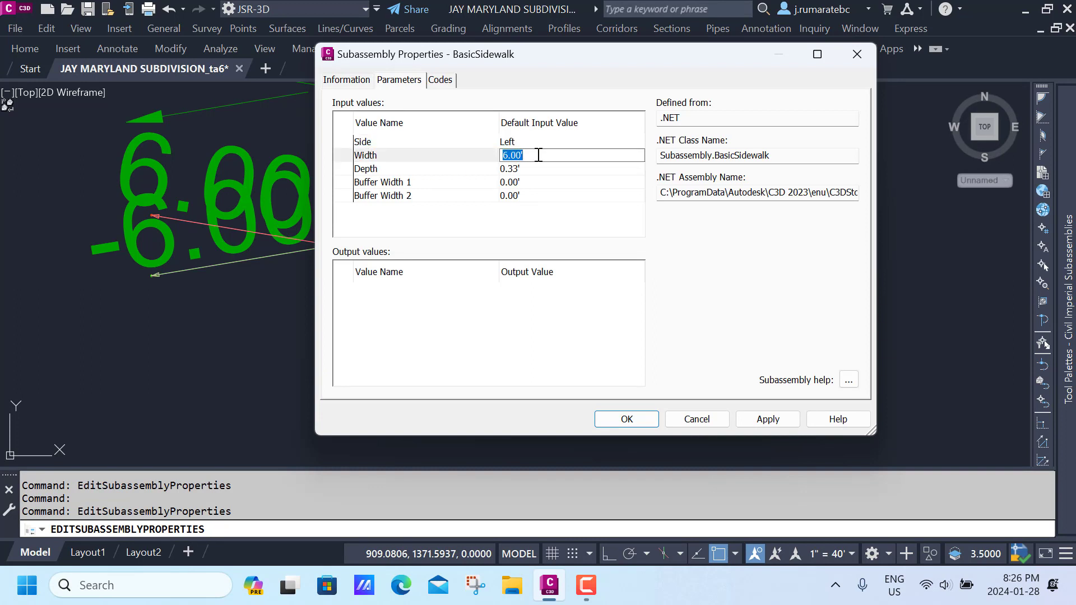
{"action": "type", "text": "3"}
{"action": "key", "text": "Return"}
{"action": "left_click", "coordinate": [625, 420]}
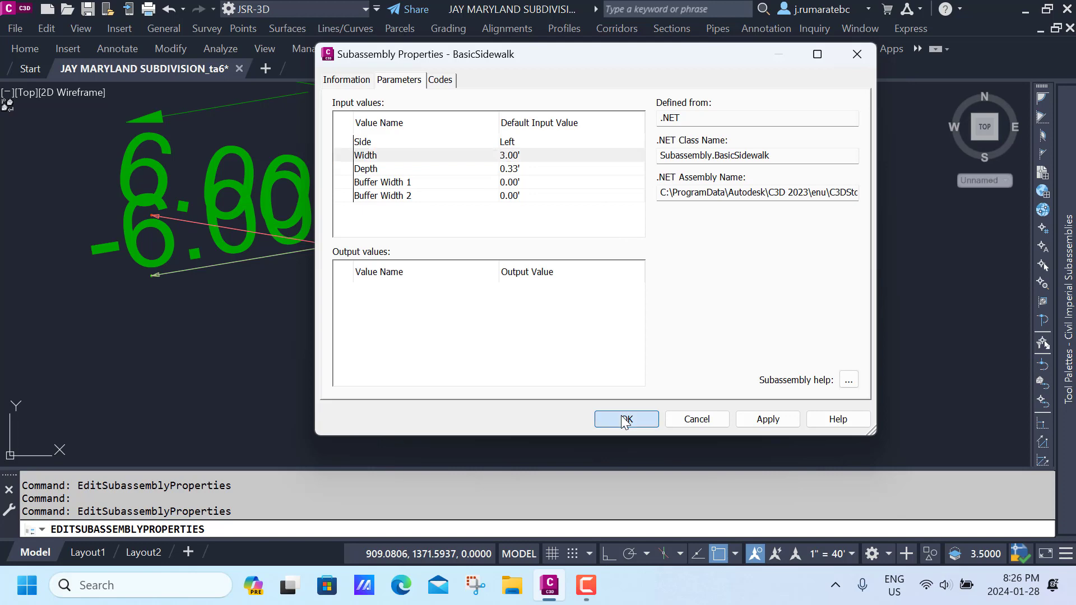
Step: Examine the two road assemblies and where they sit beside the subdivision plan
{"action": "scroll", "coordinate": [504, 300], "scroll_direction": "down", "scroll_amount": 7}
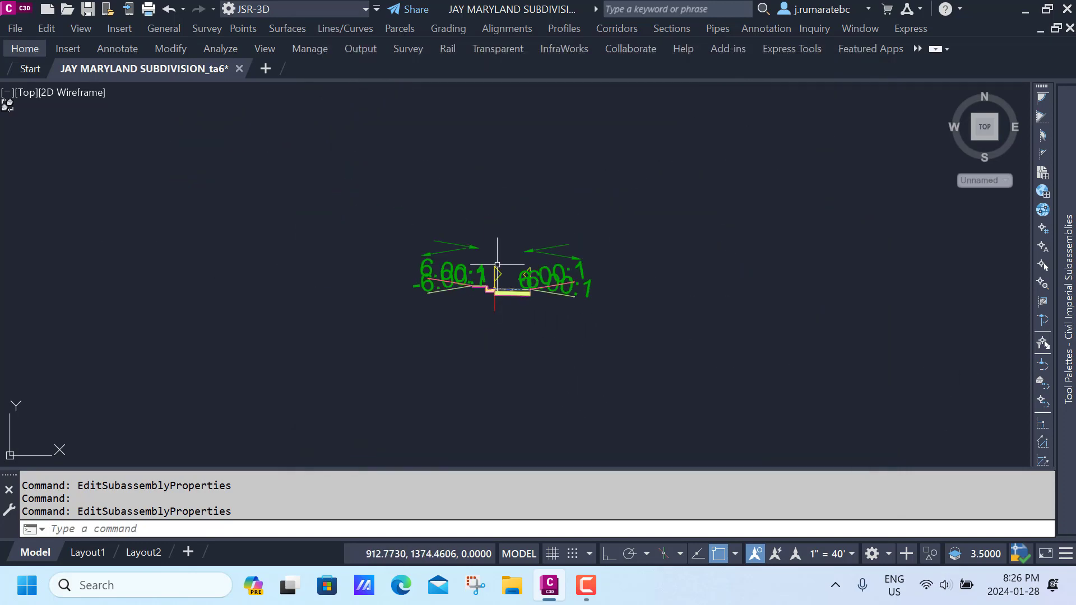
{"action": "middle_click_drag", "start_coordinate": [505, 240], "coordinate": [479, 300]}
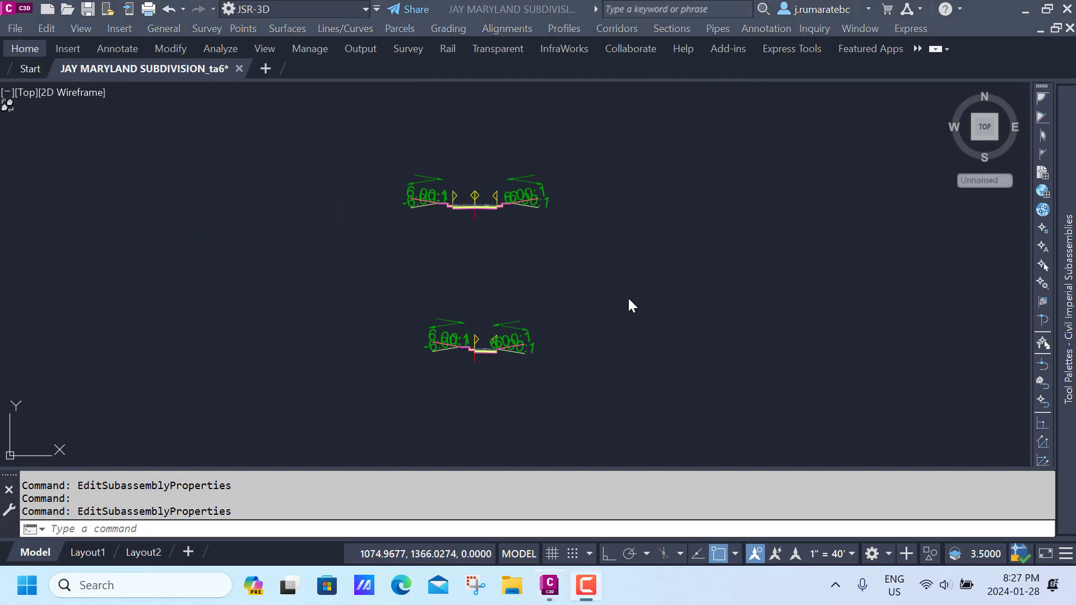
{"action": "left_click", "coordinate": [629, 300]}
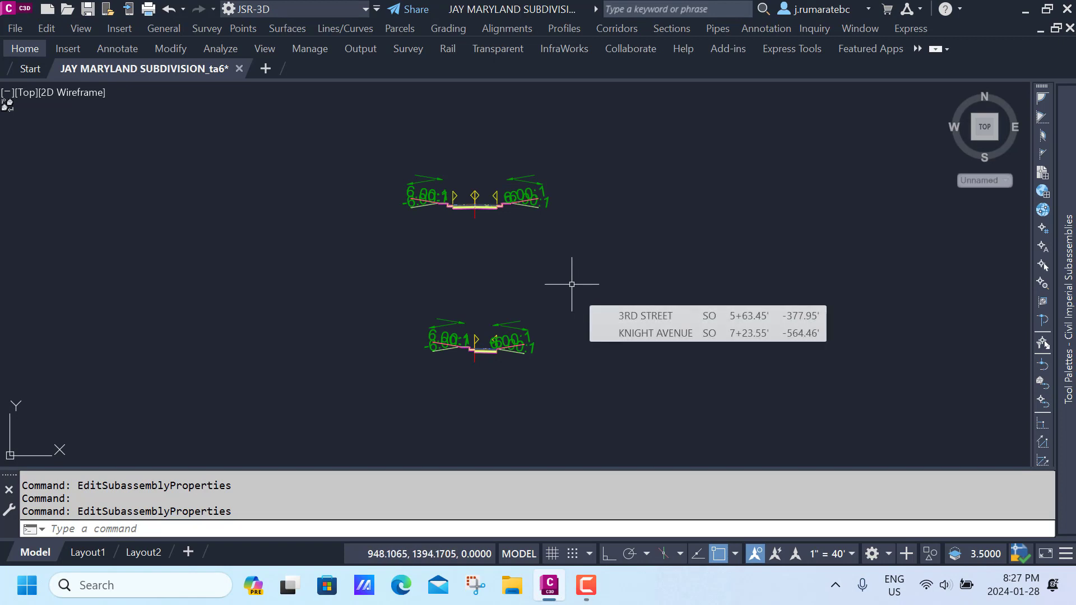
{"action": "scroll", "coordinate": [576, 284], "scroll_direction": "down", "scroll_amount": 2}
{"action": "middle_click_drag", "start_coordinate": [576, 283], "coordinate": [470, 267]}
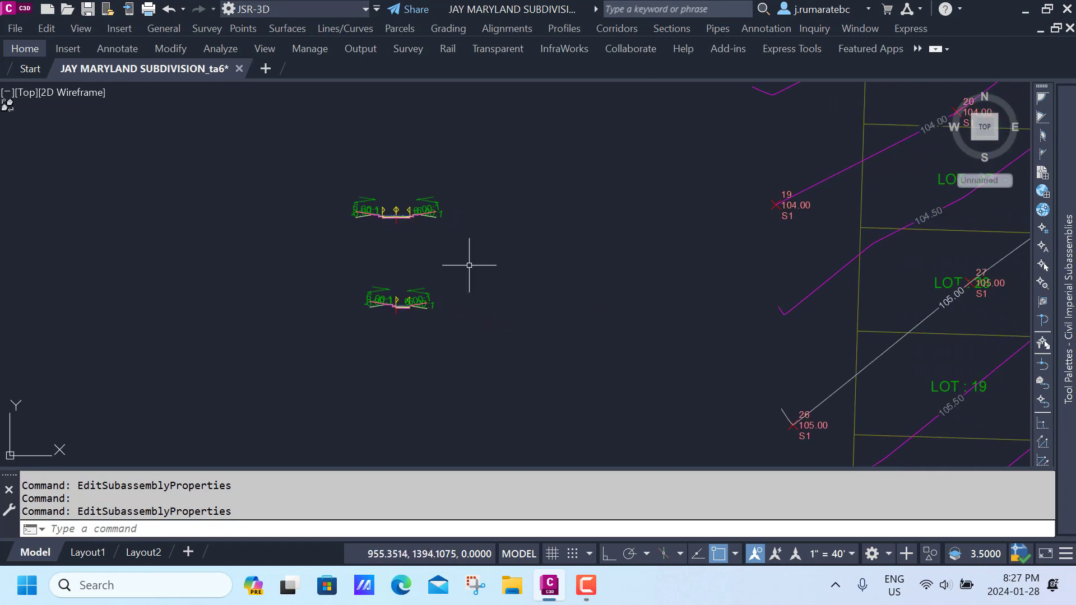
{"action": "scroll", "coordinate": [469, 265], "scroll_direction": "down", "scroll_amount": 1}
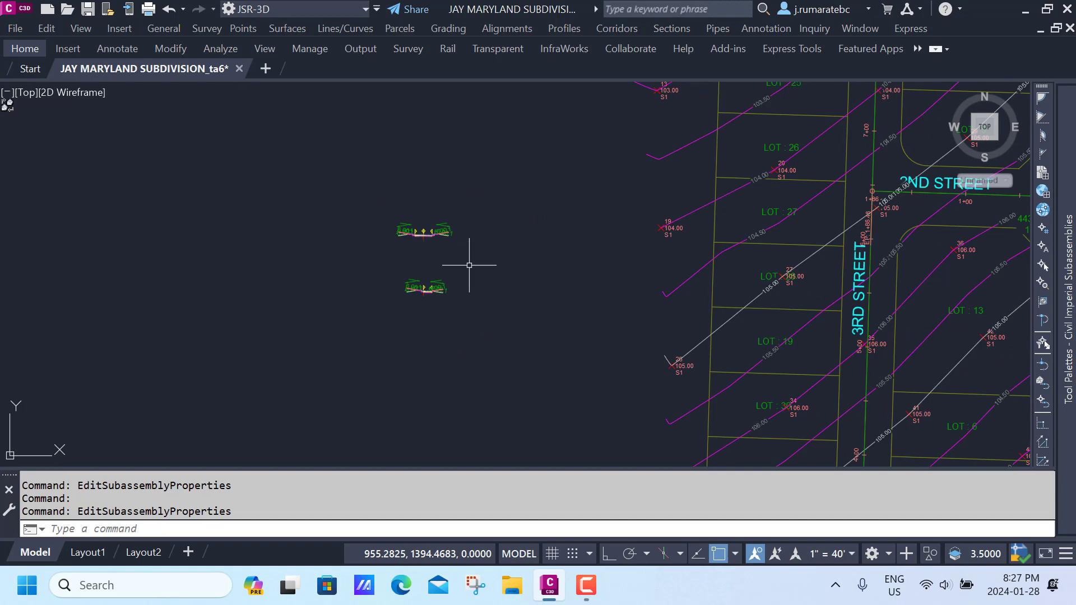
{"action": "scroll", "coordinate": [420, 259], "scroll_direction": "down", "scroll_amount": 1}
{"action": "scroll", "coordinate": [419, 257], "scroll_direction": "up", "scroll_amount": 2}
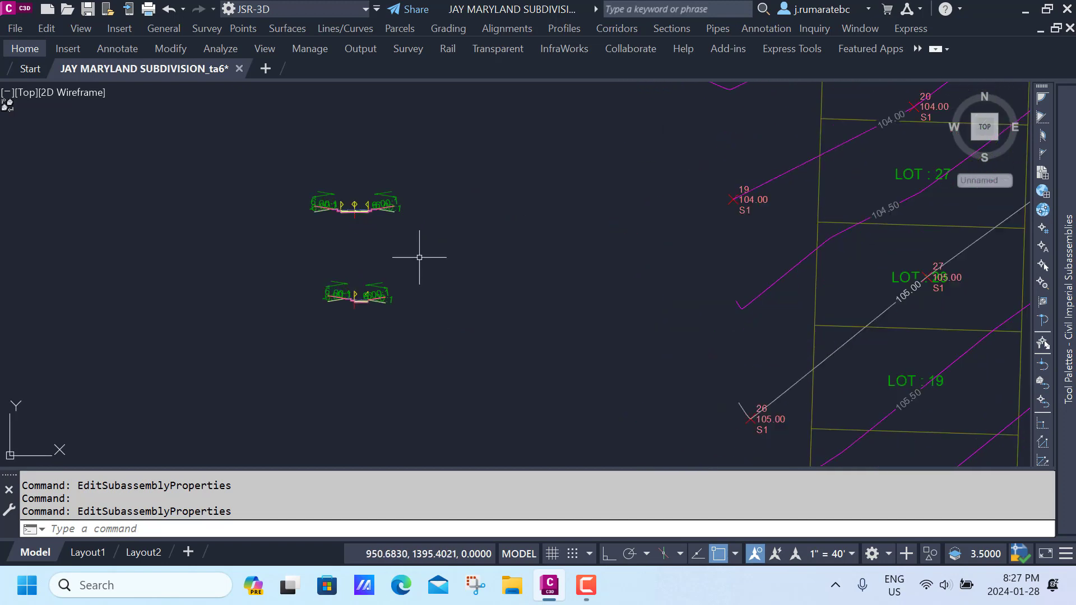
Step: Start a new corridor named 3RD STREET CORRIDOR, using the 3RD STREET alignment and the 3RD STREET profile
{"action": "left_click", "coordinate": [610, 33]}
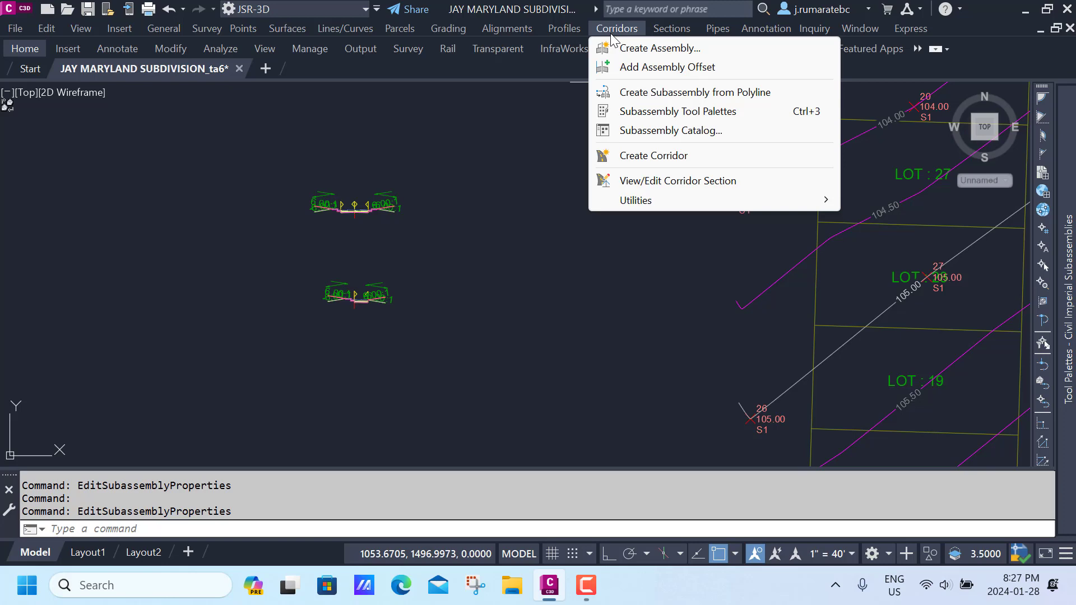
{"action": "left_click", "coordinate": [636, 157]}
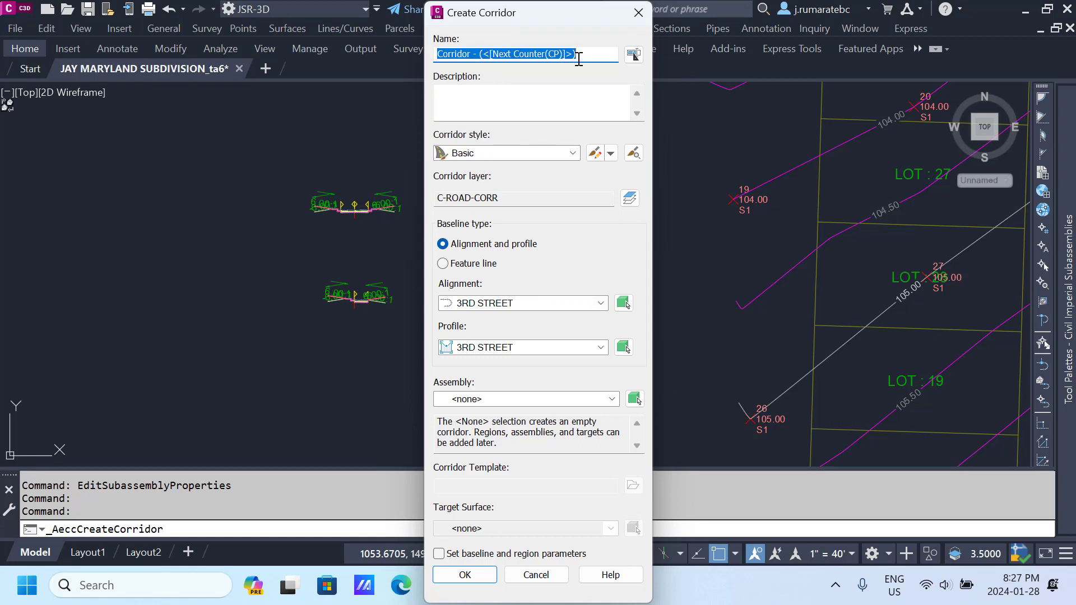
{"action": "type", "text": "3RD STREET CORRIDOR"}
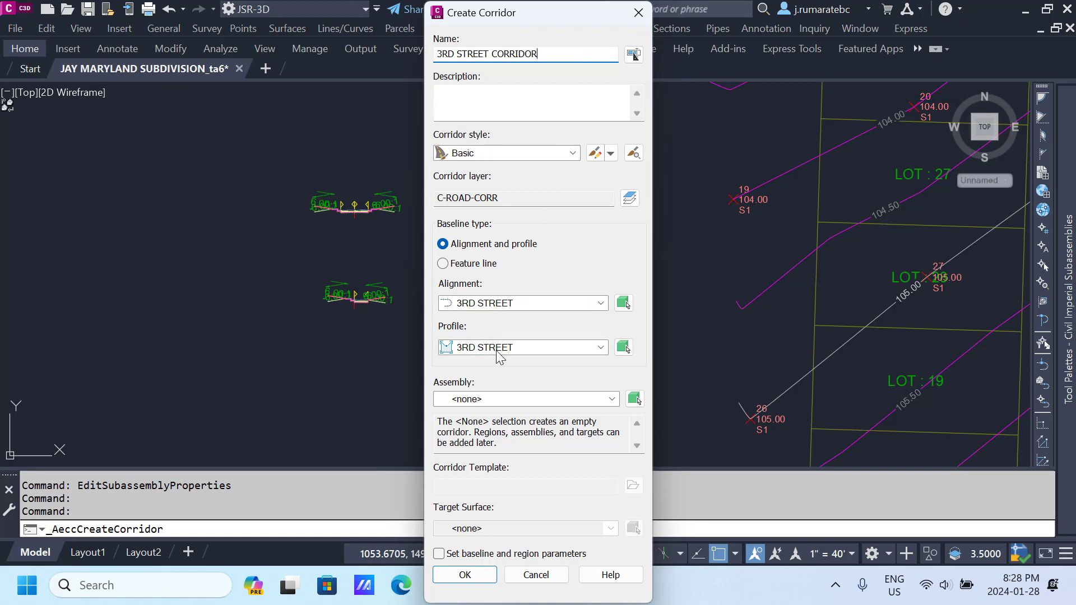
{"action": "left_click", "coordinate": [592, 349]}
{"action": "left_click", "coordinate": [567, 347]}
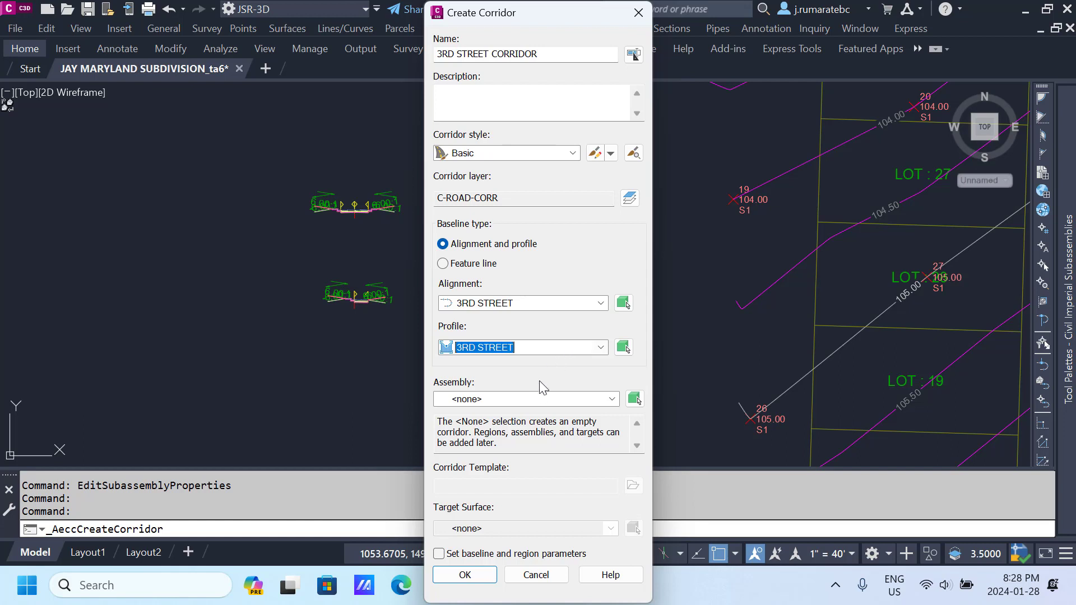
Step: Assign the 3RD STREET assembly to the corridor and choose EX SURFACE A1 as its target surface
{"action": "left_click", "coordinate": [523, 404]}
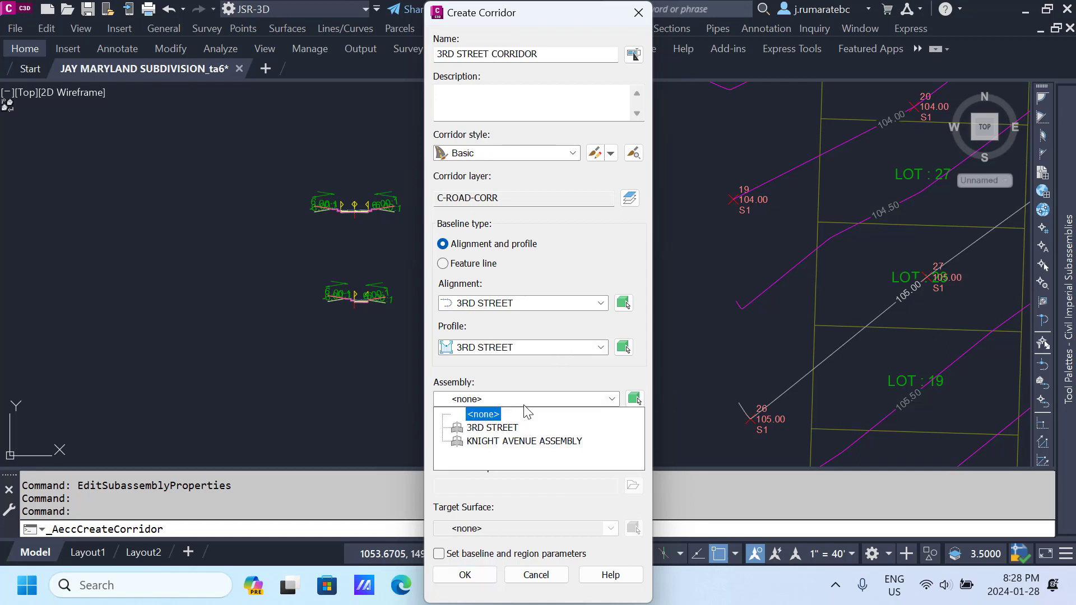
{"action": "left_click", "coordinate": [493, 428]}
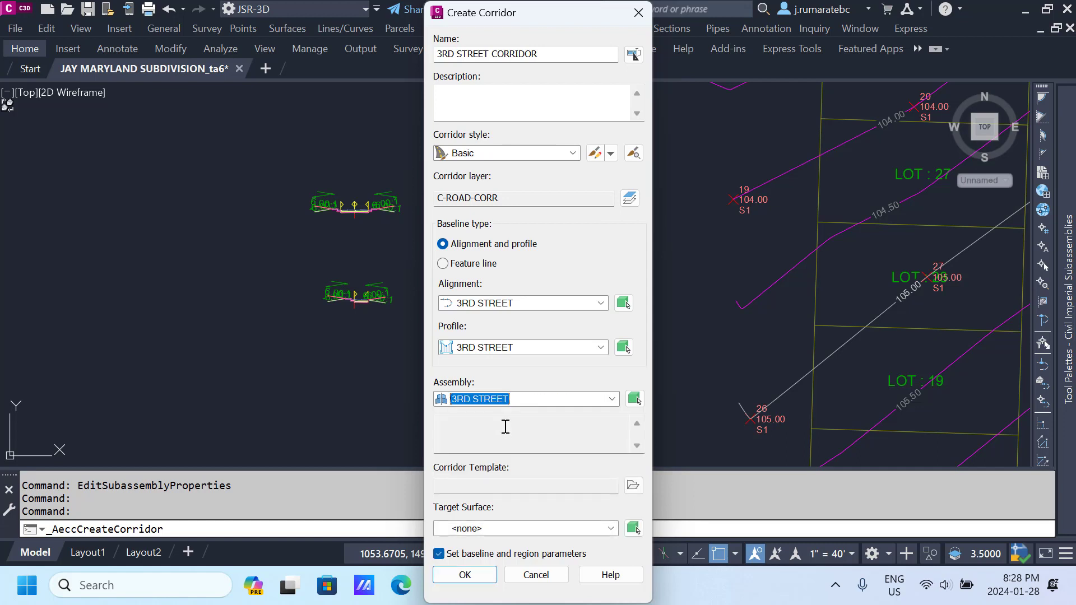
{"action": "left_click", "coordinate": [493, 538]}
{"action": "left_click", "coordinate": [498, 559]}
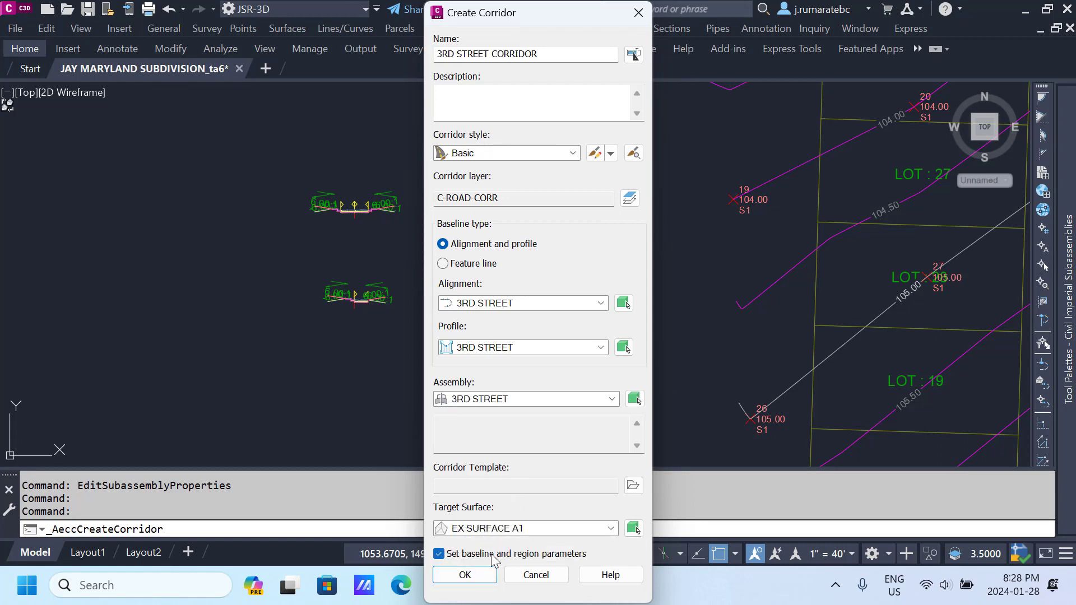
Step: Create the 3rd Street corridor, accept its baseline and region parameters, and rebuild it
{"action": "left_click", "coordinate": [465, 575]}
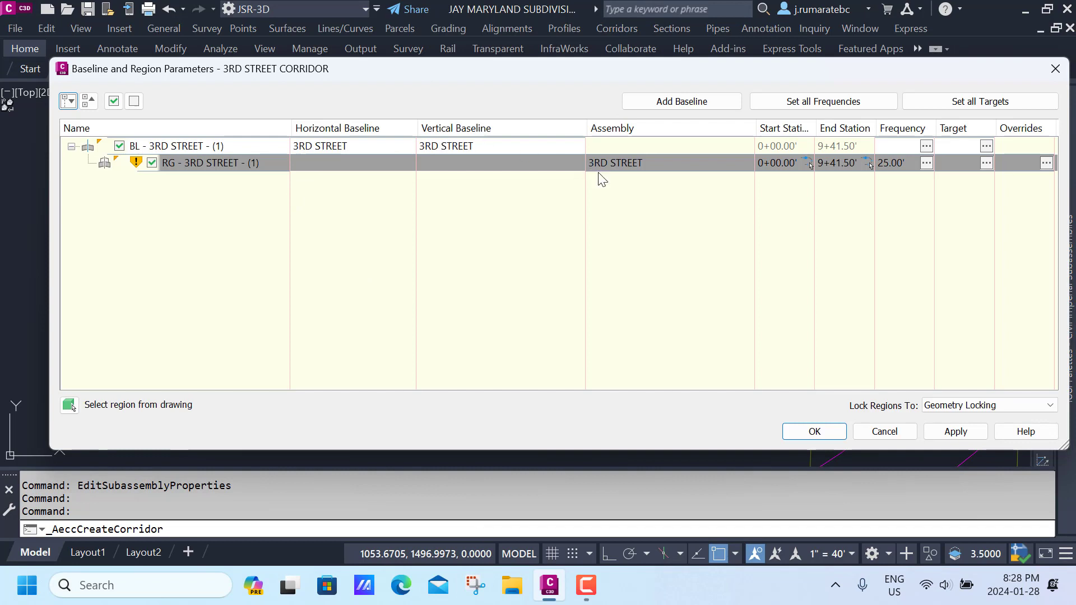
{"action": "left_click", "coordinate": [821, 438]}
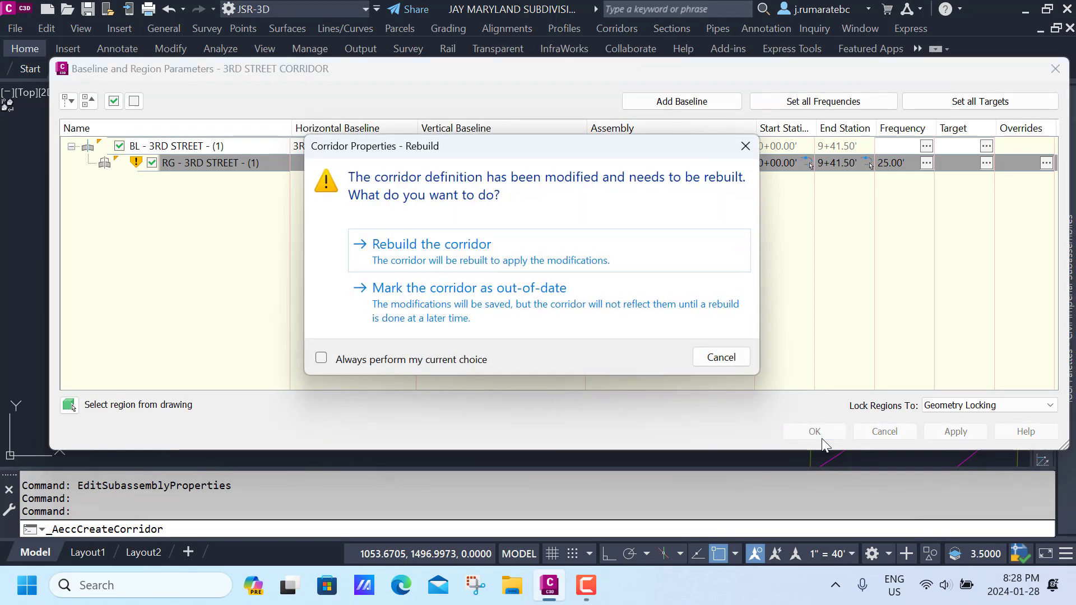
{"action": "left_click", "coordinate": [448, 255]}
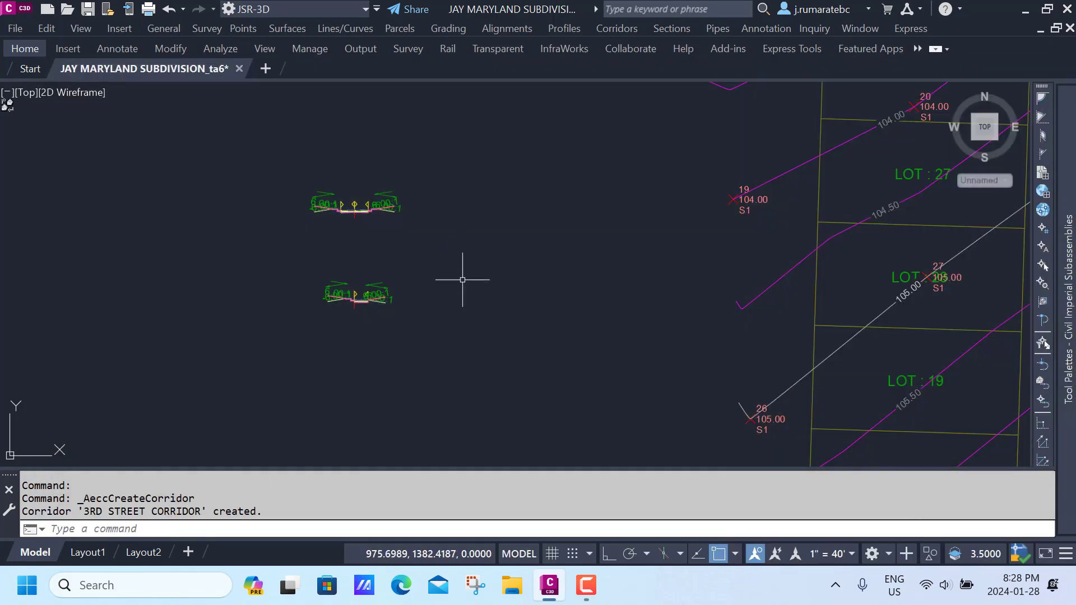
Step: Start a new corridor named KNIGHT AVENUE CORRIDOR, using the KNIGHT AVENUE alignment and the KNIGHT AVENUE PROFILE CURVE profile
{"action": "scroll", "coordinate": [520, 258], "scroll_direction": "up", "scroll_amount": 6}
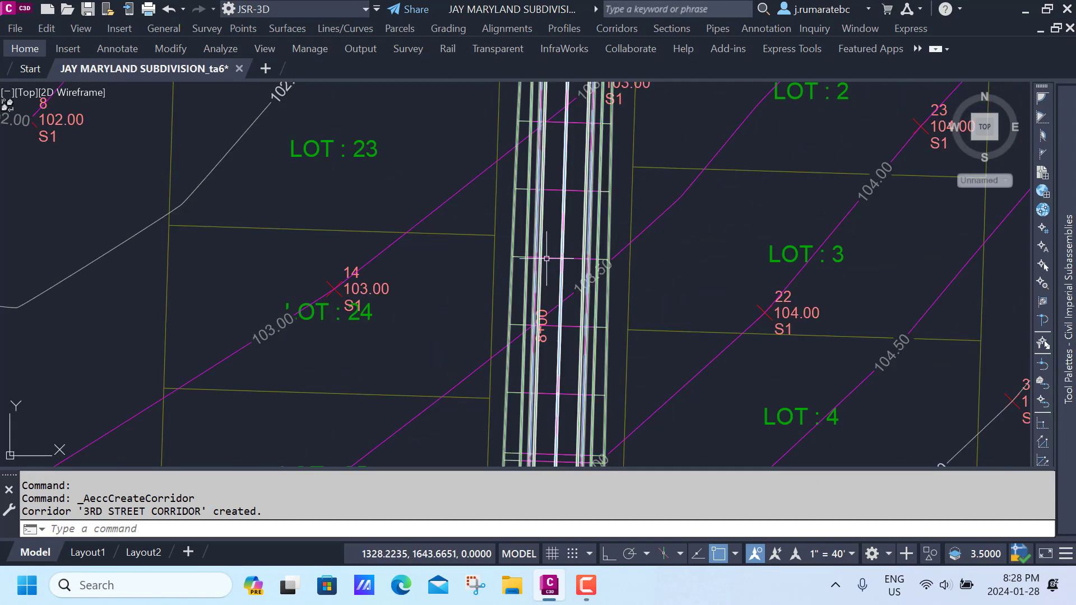
{"action": "scroll", "coordinate": [554, 259], "scroll_direction": "down", "scroll_amount": 6}
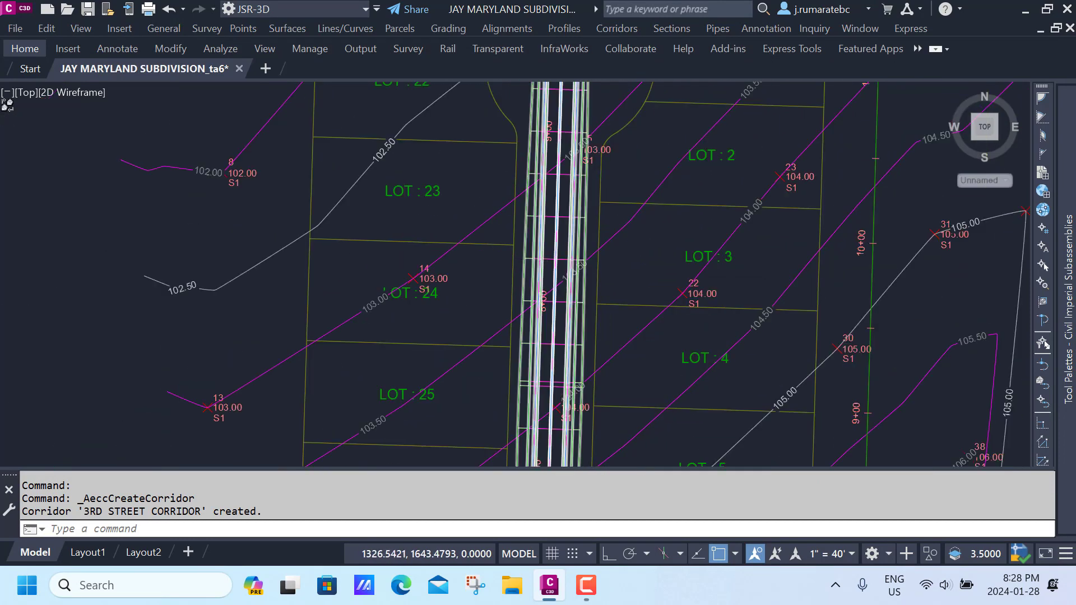
{"action": "scroll", "coordinate": [583, 305], "scroll_direction": "up", "scroll_amount": 5}
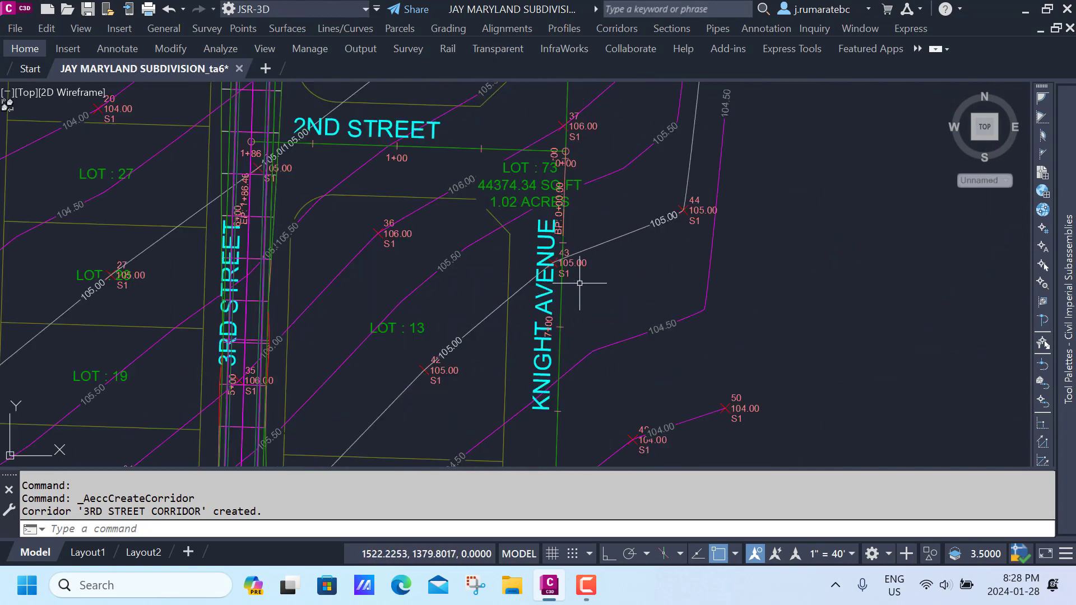
{"action": "scroll", "coordinate": [579, 304], "scroll_direction": "down", "scroll_amount": 3}
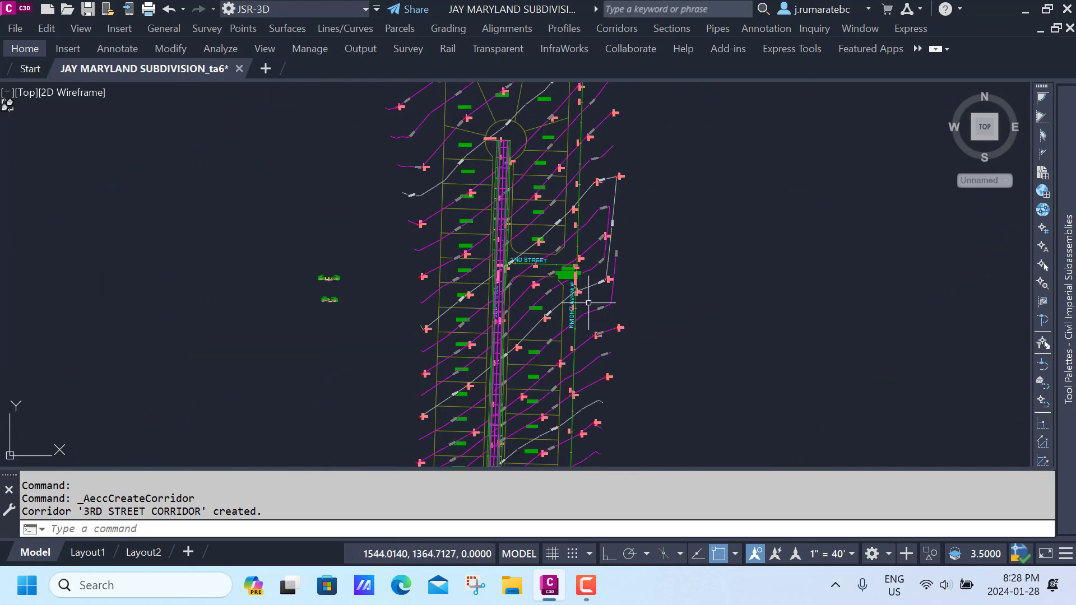
{"action": "left_click", "coordinate": [618, 30]}
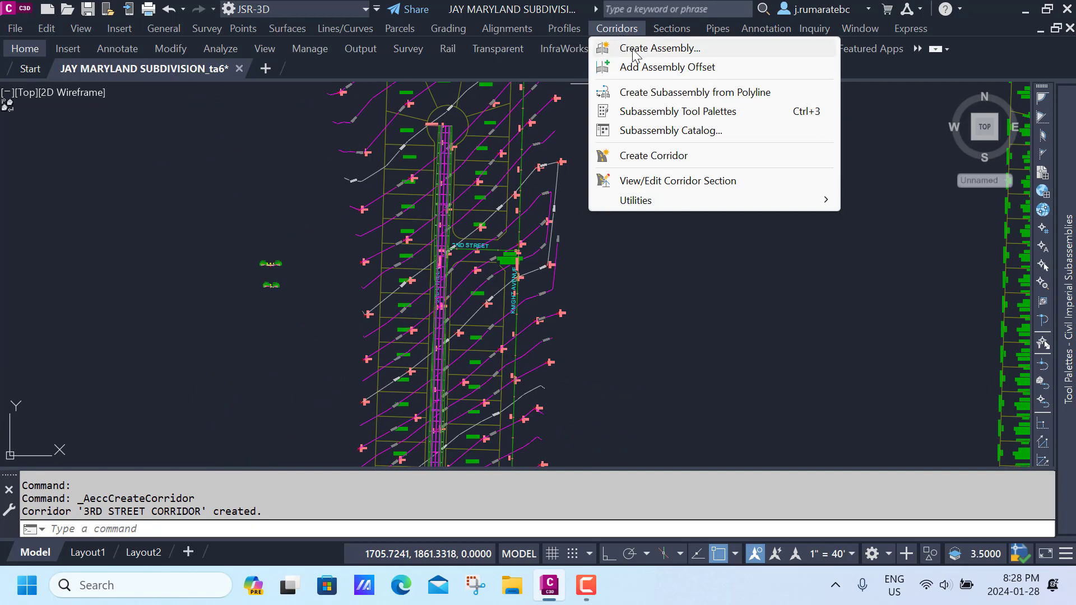
{"action": "left_click", "coordinate": [629, 155]}
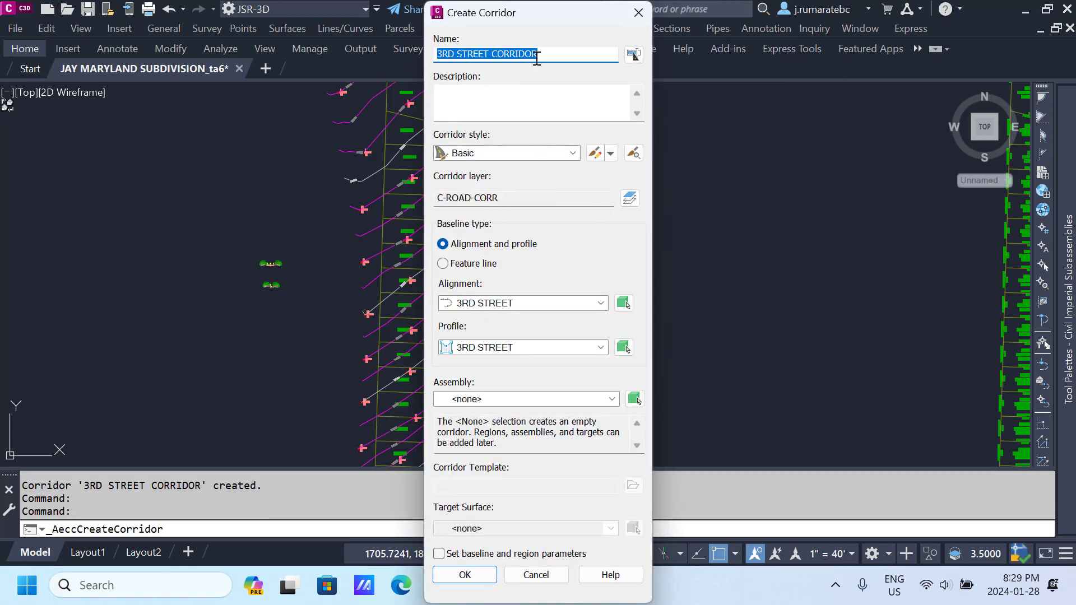
{"action": "type", "text": "KNIGHT"}
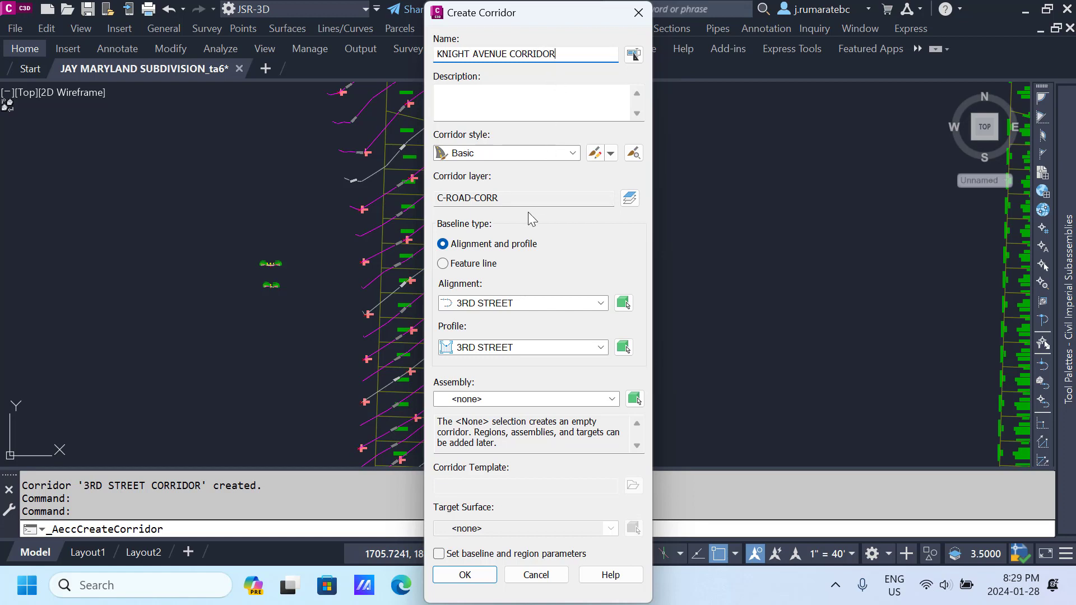
{"action": "left_click", "coordinate": [601, 303]}
{"action": "left_click", "coordinate": [537, 332]}
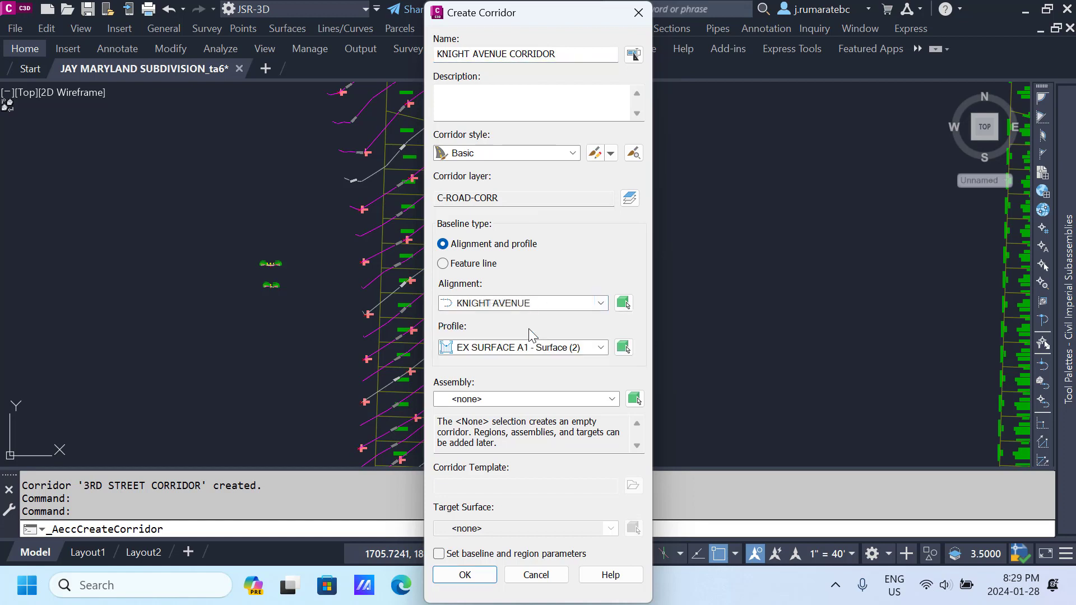
{"action": "left_click", "coordinate": [573, 354]}
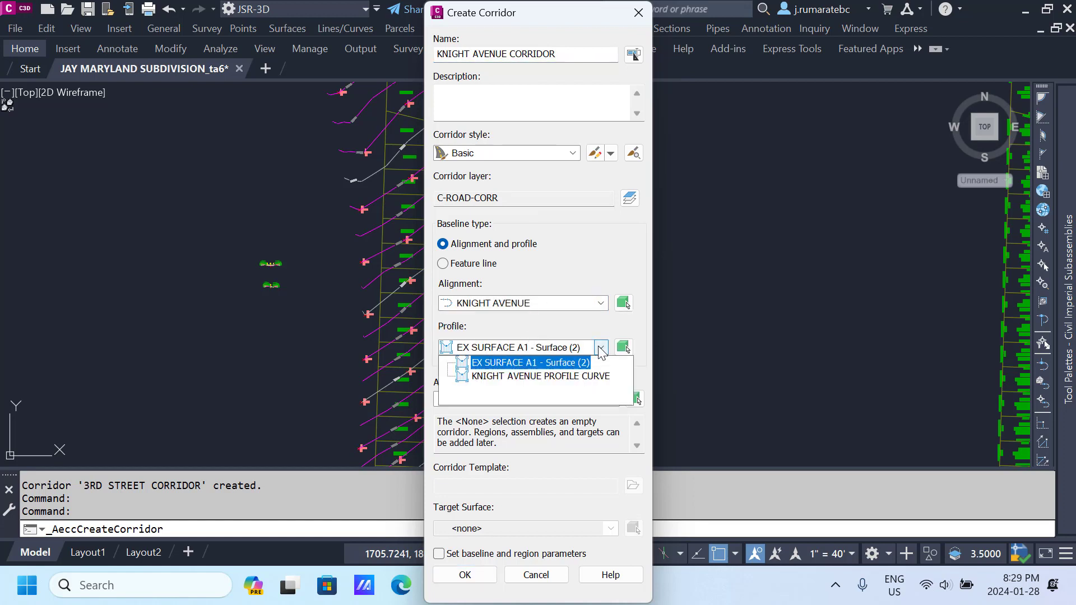
{"action": "left_click", "coordinate": [569, 372]}
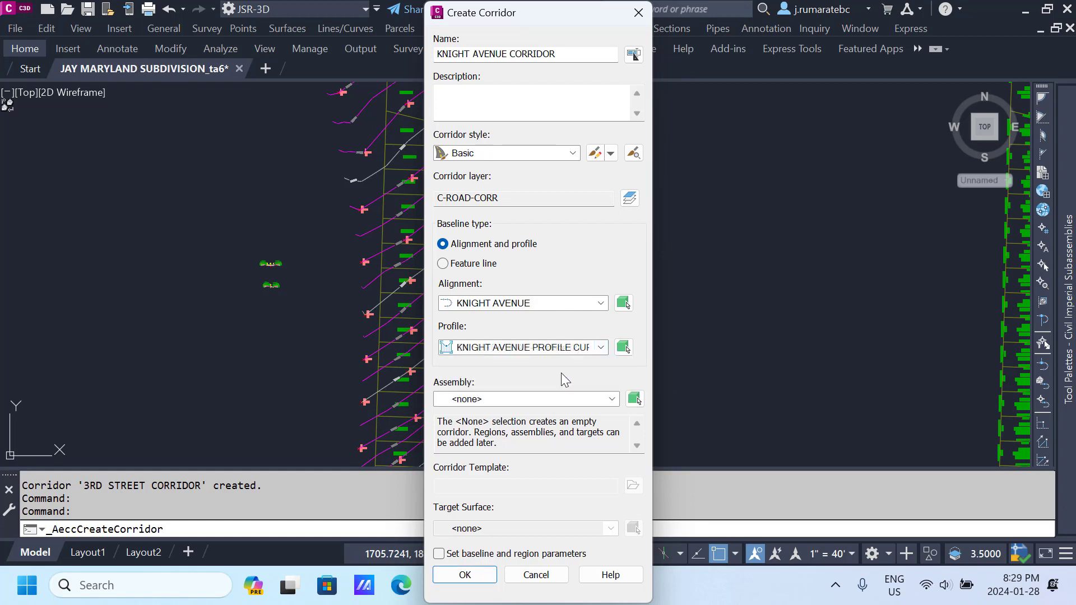
Step: Assign the KNIGHT AVENUE ASSEMBLY to the corridor and choose EX SURFACE A1 as its target surface
{"action": "left_click", "coordinate": [520, 400]}
{"action": "left_click", "coordinate": [507, 442]}
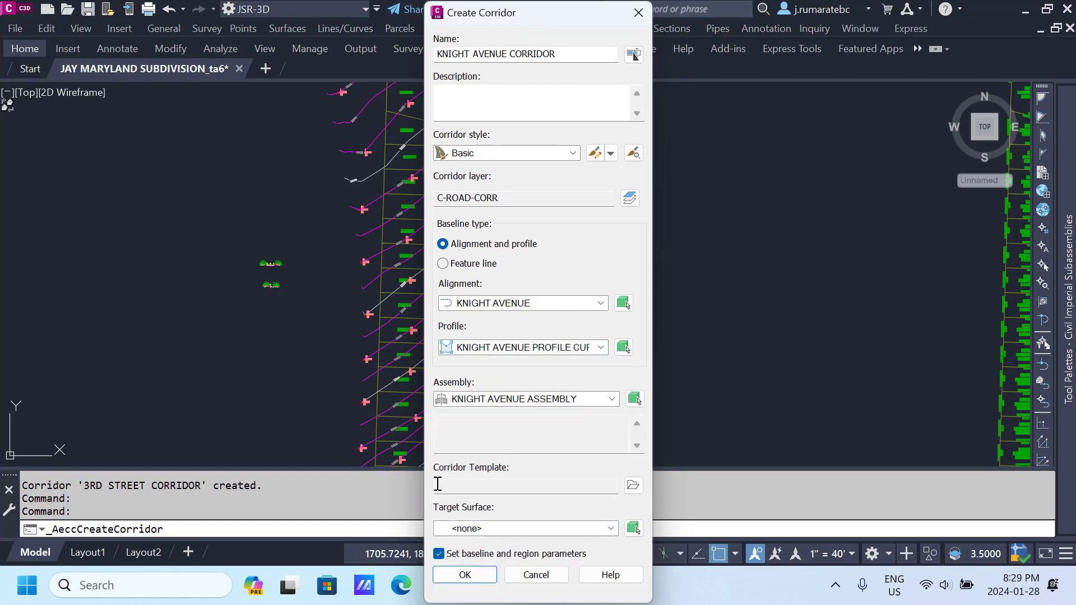
{"action": "left_click", "coordinate": [497, 530]}
{"action": "left_click", "coordinate": [496, 556]}
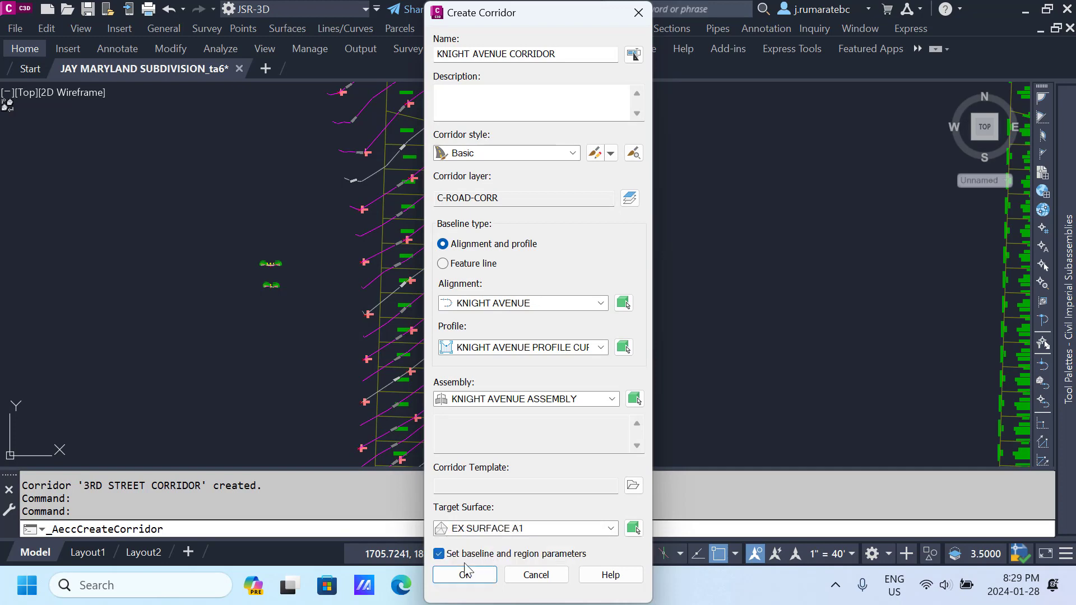
Step: Create the Knight Avenue corridor, accept its baseline and region parameters, and rebuild it
{"action": "left_click", "coordinate": [465, 575]}
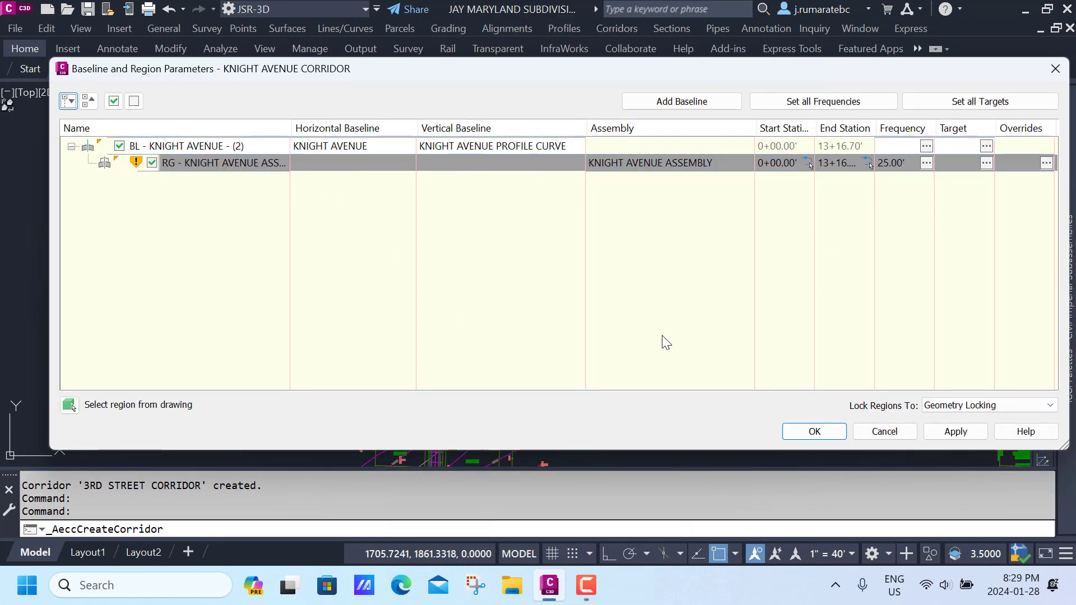
{"action": "left_click", "coordinate": [800, 431]}
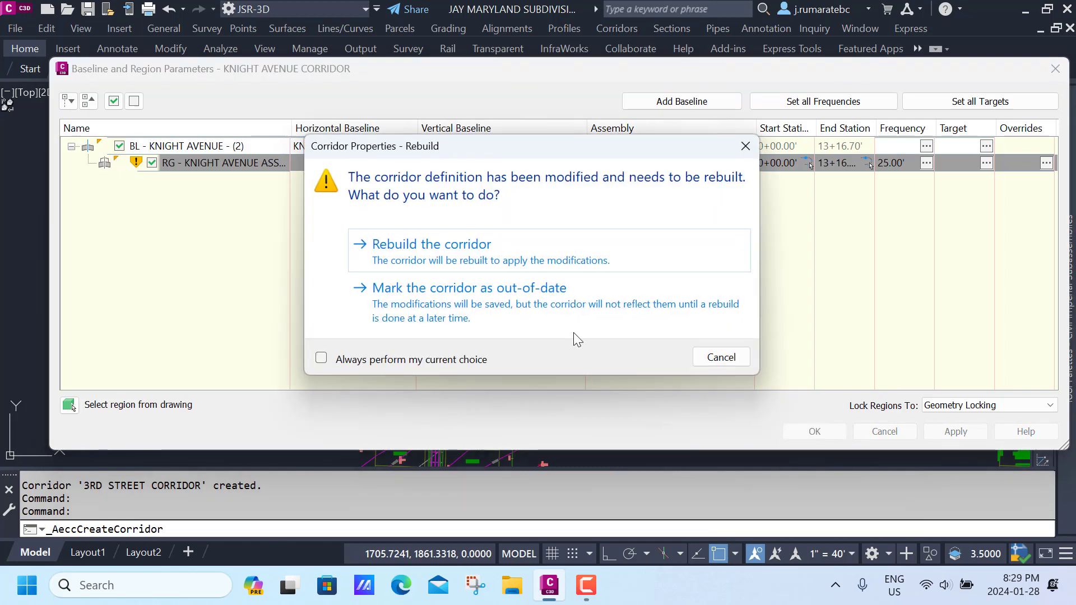
{"action": "left_click", "coordinate": [464, 262]}
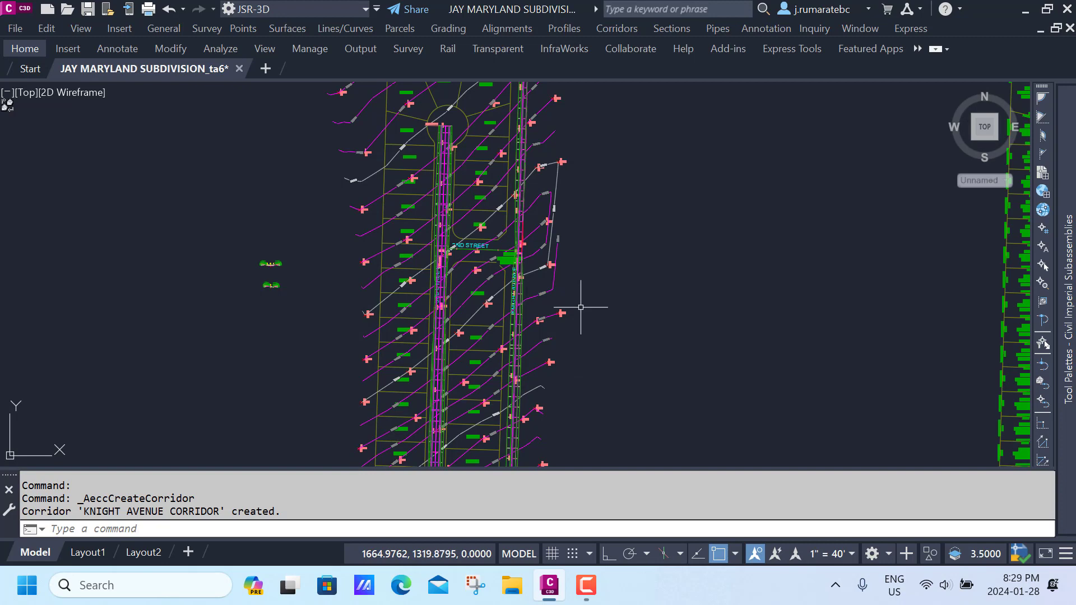
Step: Rename the 3rd Street design profile as 3RD STREET PROFILE CURVE in its profile properties
{"action": "scroll", "coordinate": [470, 265], "scroll_direction": "up", "scroll_amount": 5}
{"action": "scroll", "coordinate": [466, 266], "scroll_direction": "down", "scroll_amount": 8}
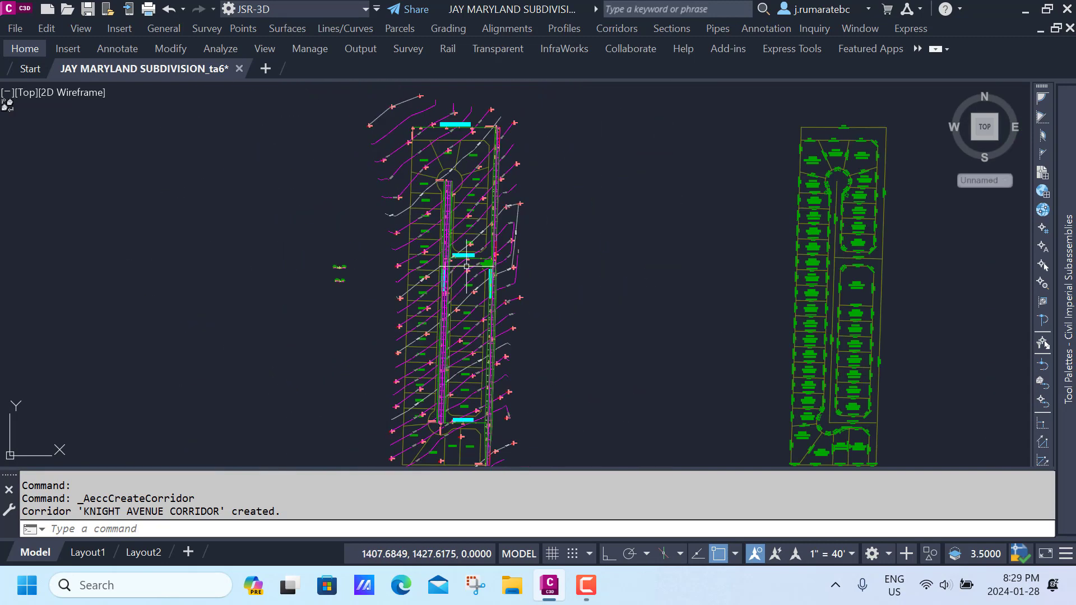
{"action": "scroll", "coordinate": [486, 245], "scroll_direction": "up", "scroll_amount": 1}
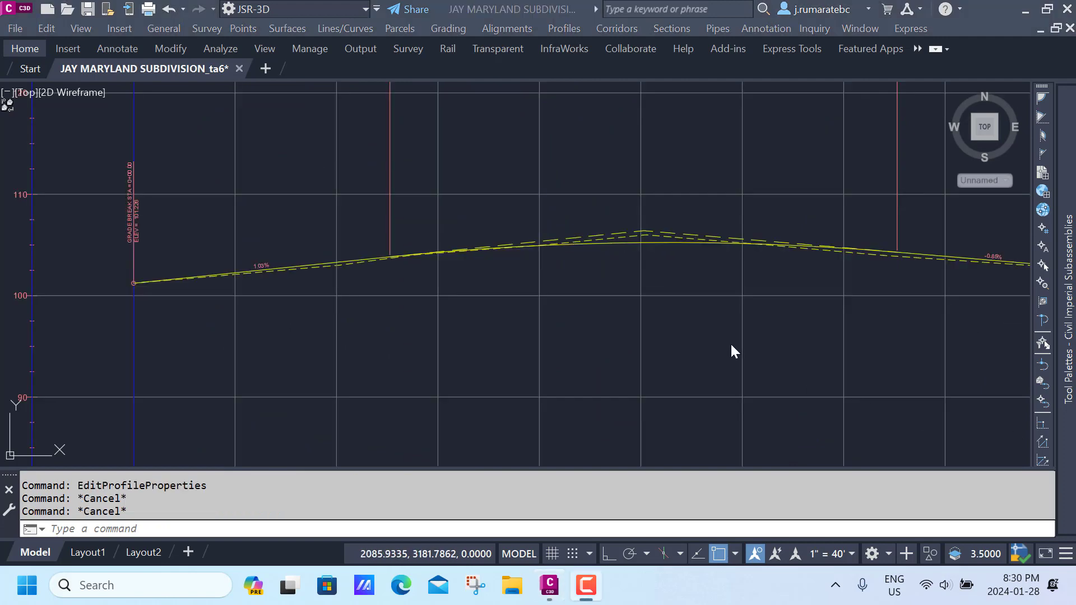
{"action": "scroll", "coordinate": [637, 250], "scroll_direction": "up", "scroll_amount": 2}
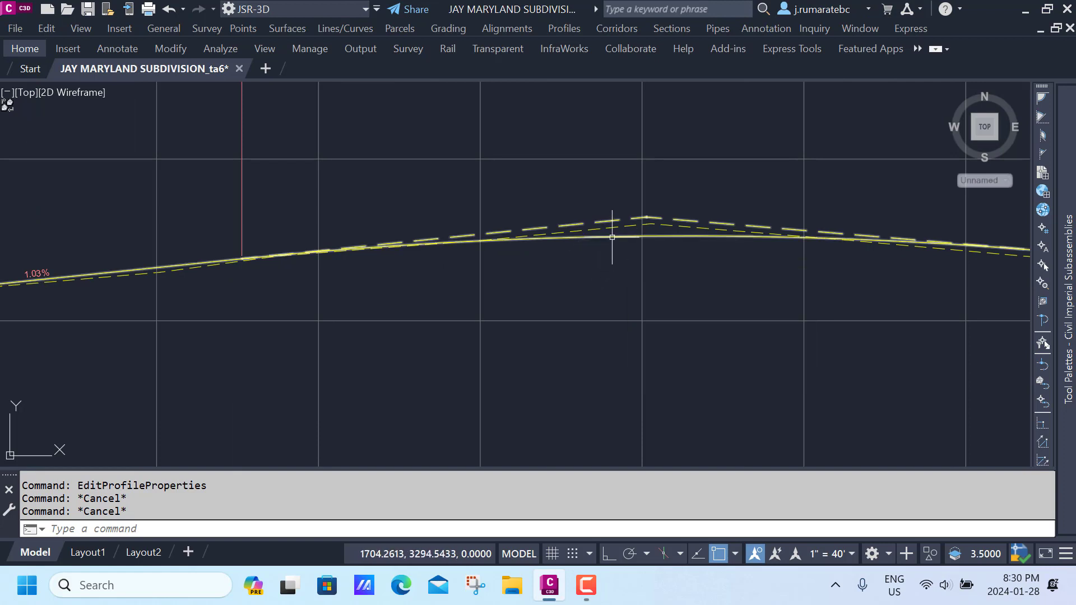
{"action": "left_click", "coordinate": [612, 237]}
{"action": "right_click", "coordinate": [612, 237]}
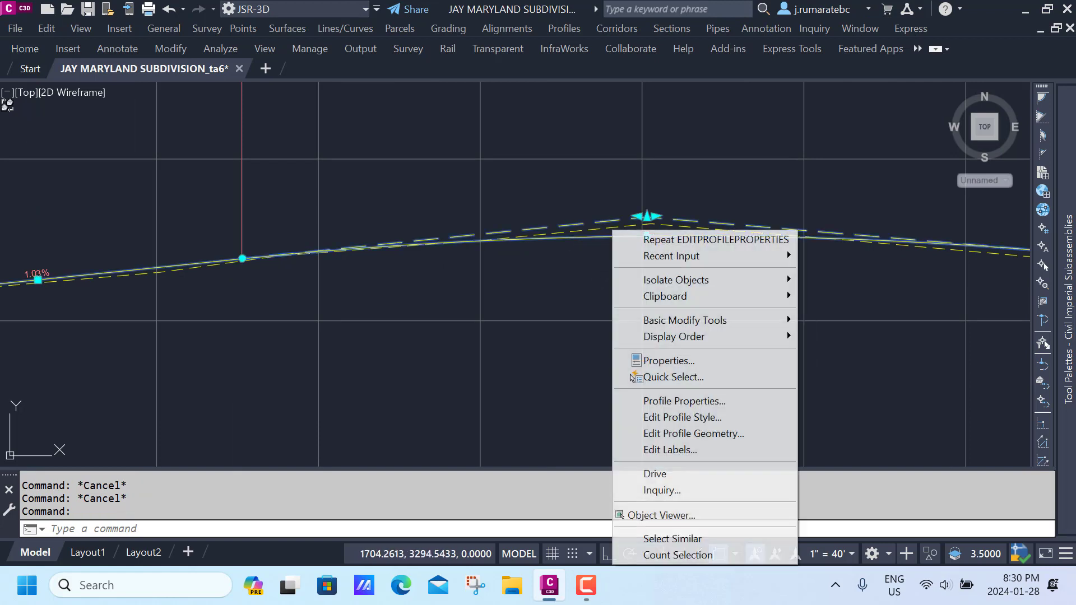
{"action": "left_click", "coordinate": [651, 401]}
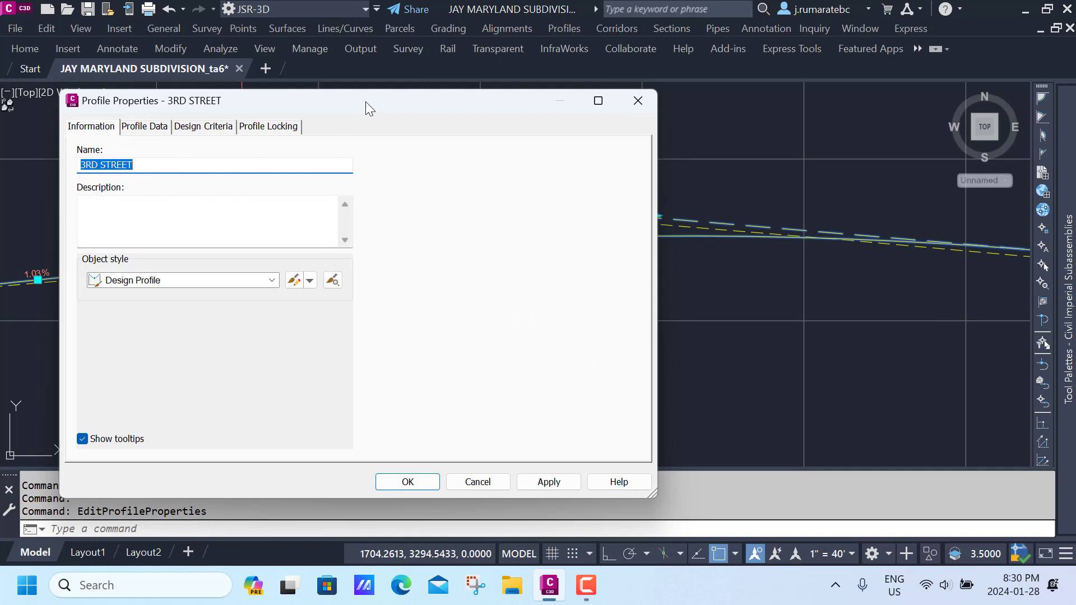
{"action": "left_click_drag", "start_coordinate": [365, 102], "coordinate": [526, 102]}
{"action": "left_click", "coordinate": [310, 167]}
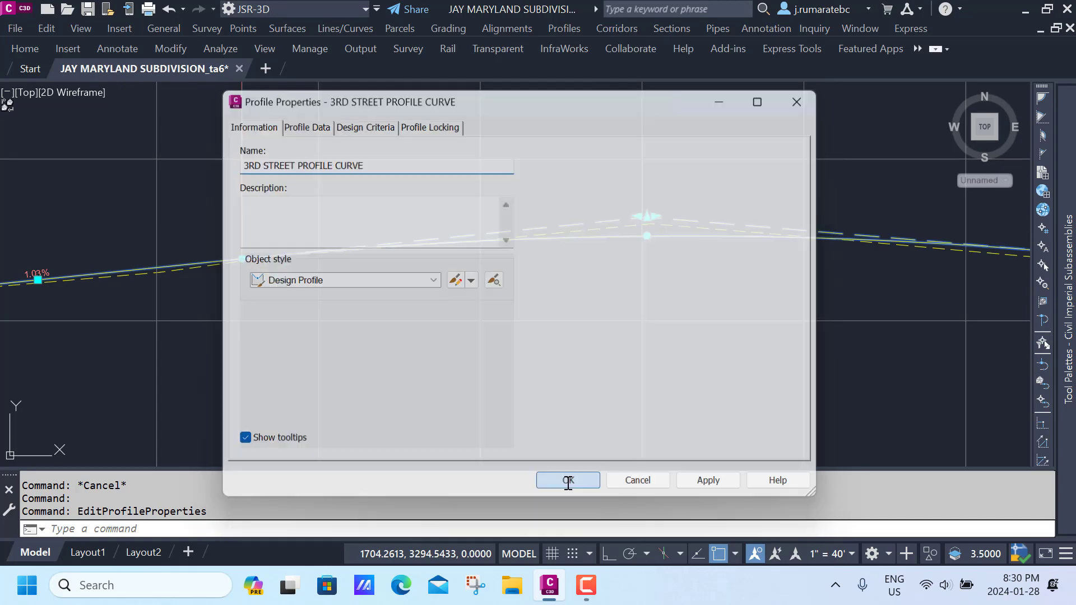
{"action": "left_click", "coordinate": [569, 482]}
{"action": "key", "text": "Escape"}
{"action": "key", "text": "Escape"}
Step: Check the name of the Knight Avenue design profile in its properties, leaving them unchanged
{"action": "scroll", "coordinate": [575, 297], "scroll_direction": "down", "scroll_amount": 6}
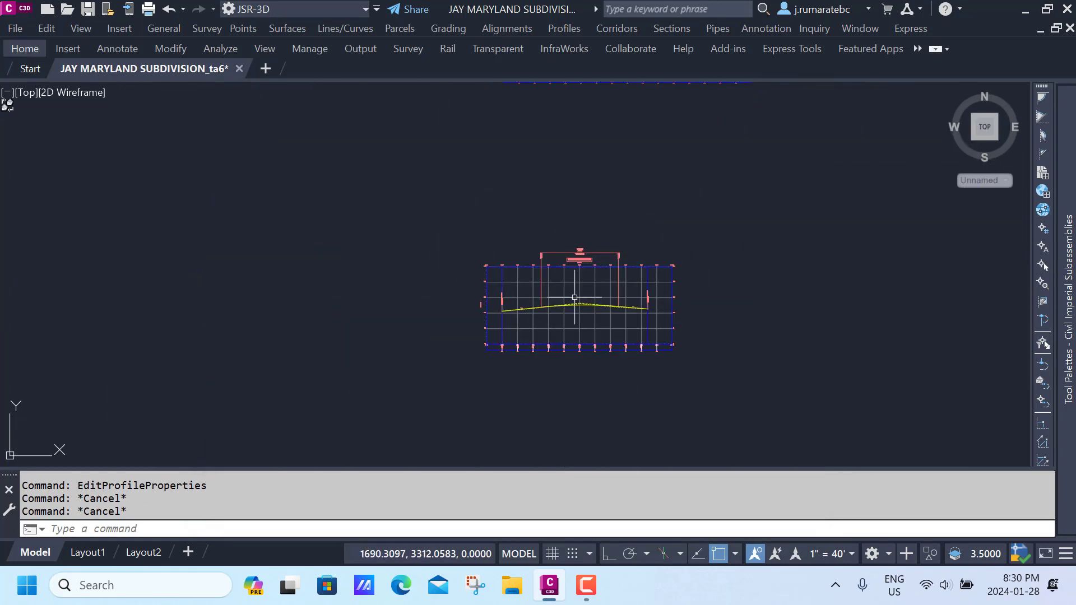
{"action": "middle_click_drag", "start_coordinate": [575, 297], "coordinate": [568, 446]}
{"action": "scroll", "coordinate": [632, 185], "scroll_direction": "up", "scroll_amount": 8}
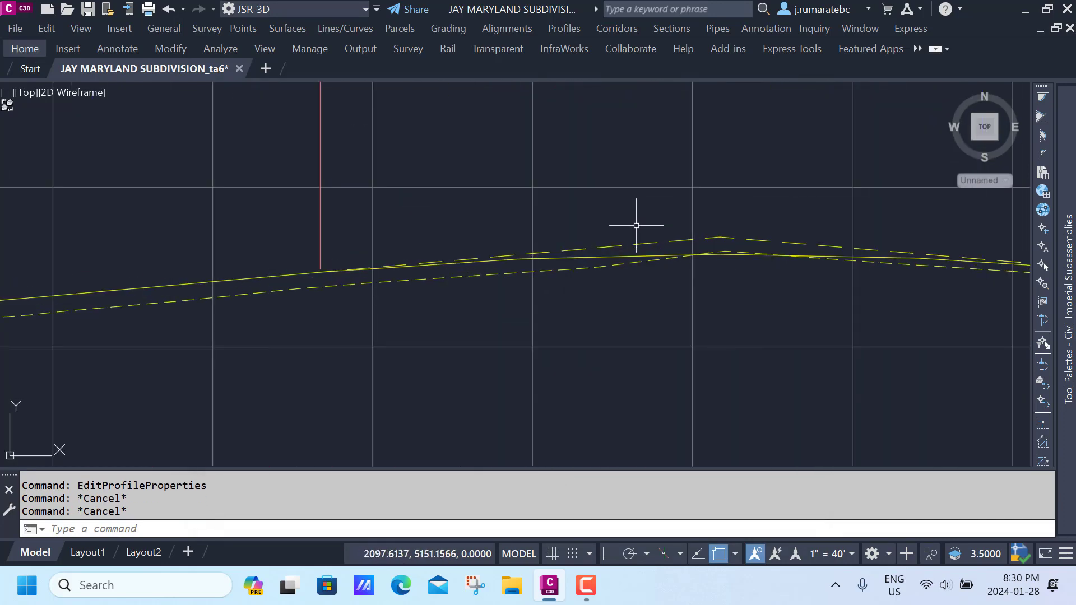
{"action": "scroll", "coordinate": [636, 225], "scroll_direction": "up", "scroll_amount": 2}
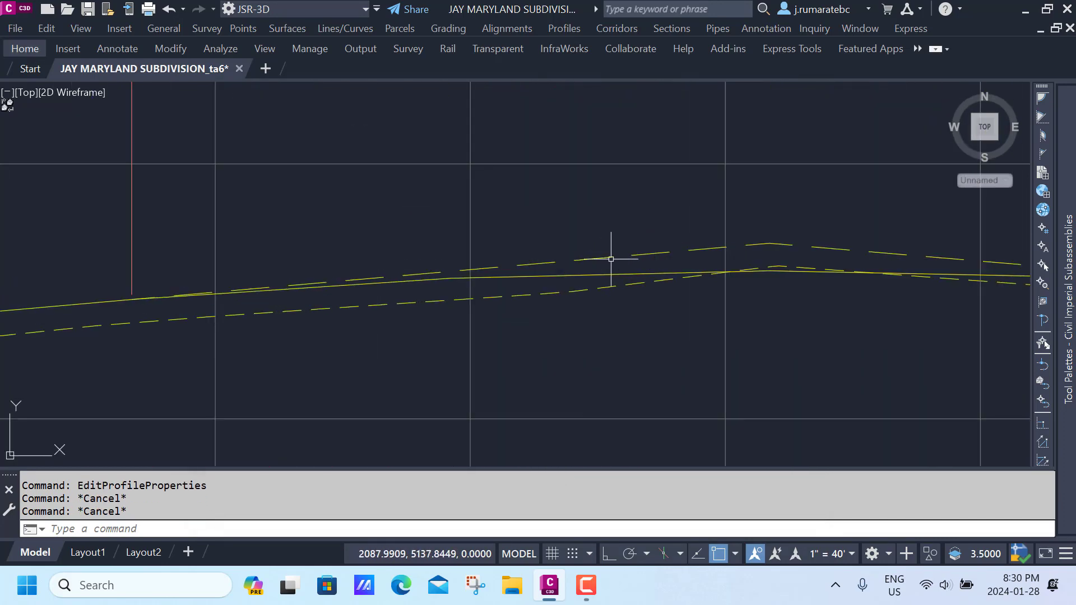
{"action": "left_click", "coordinate": [581, 275]}
{"action": "right_click", "coordinate": [581, 275]}
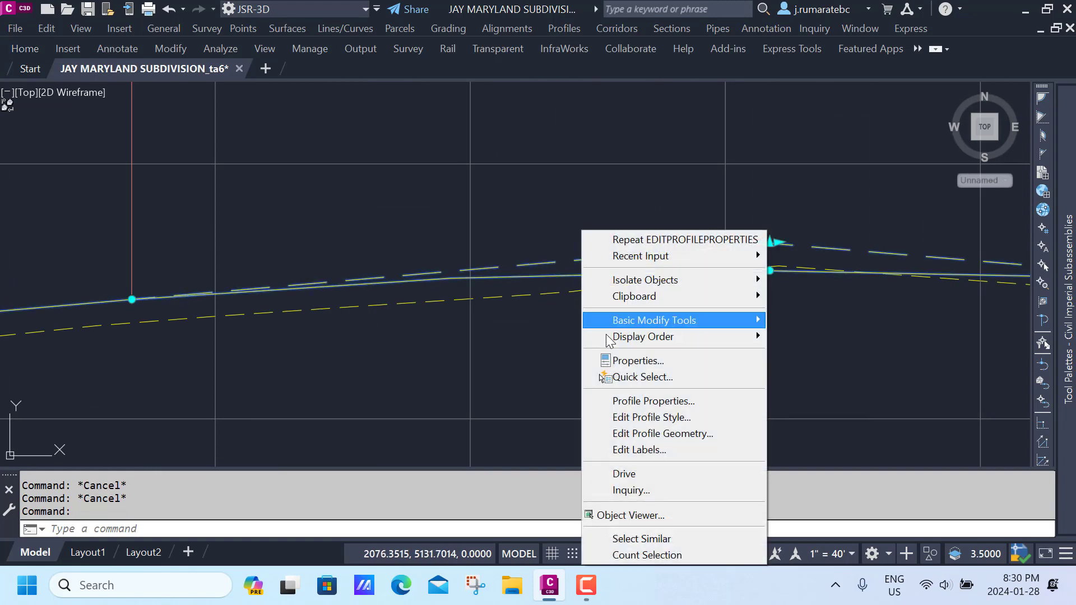
{"action": "left_click", "coordinate": [627, 399]}
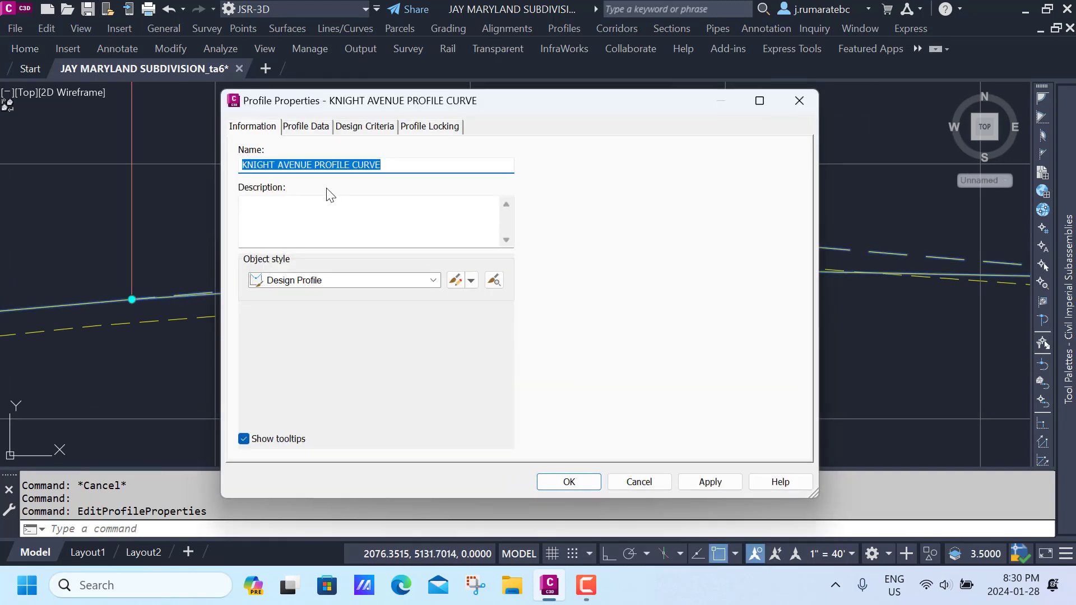
{"action": "left_click", "coordinate": [791, 105]}
{"action": "key", "text": "Escape"}
{"action": "key", "text": "Escape"}
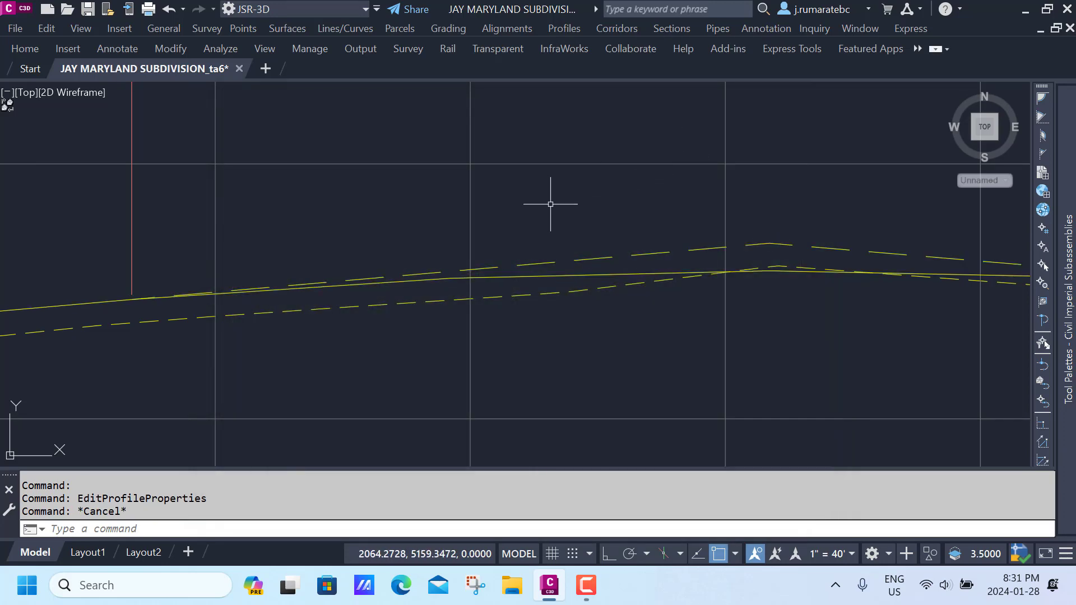
Step: Open the corridor properties of the 3rd Street corridor from the subdivision plan
{"action": "scroll", "coordinate": [519, 213], "scroll_direction": "down", "scroll_amount": 3}
{"action": "scroll", "coordinate": [519, 212], "scroll_direction": "down", "scroll_amount": 5}
{"action": "middle_click_drag", "start_coordinate": [499, 370], "coordinate": [494, 300]}
{"action": "scroll", "coordinate": [493, 347], "scroll_direction": "up", "scroll_amount": 4}
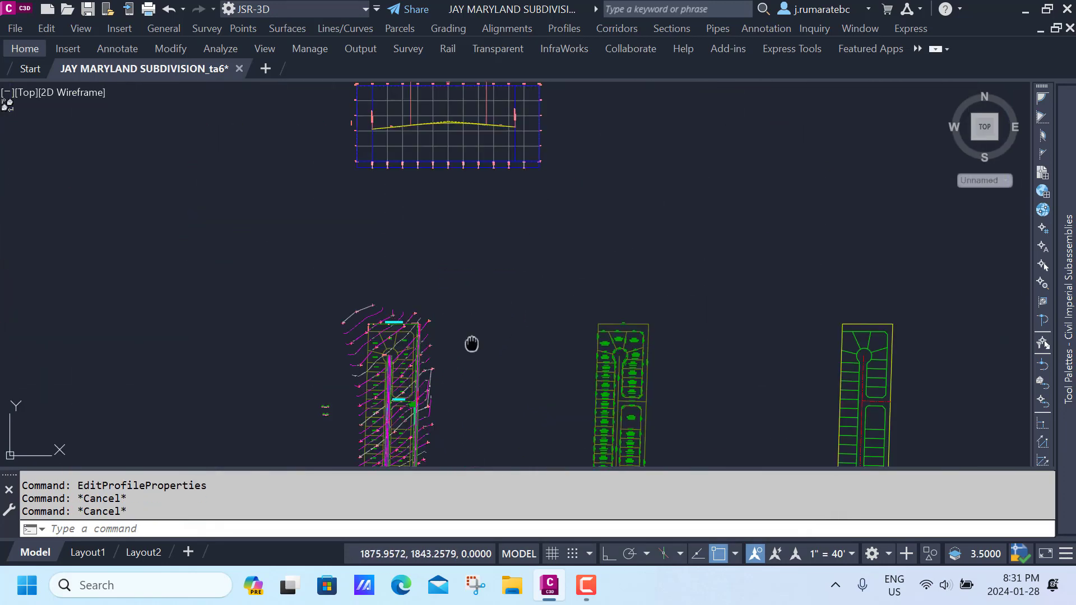
{"action": "middle_click_drag", "start_coordinate": [474, 343], "coordinate": [473, 277]}
{"action": "scroll", "coordinate": [472, 278], "scroll_direction": "up", "scroll_amount": 5}
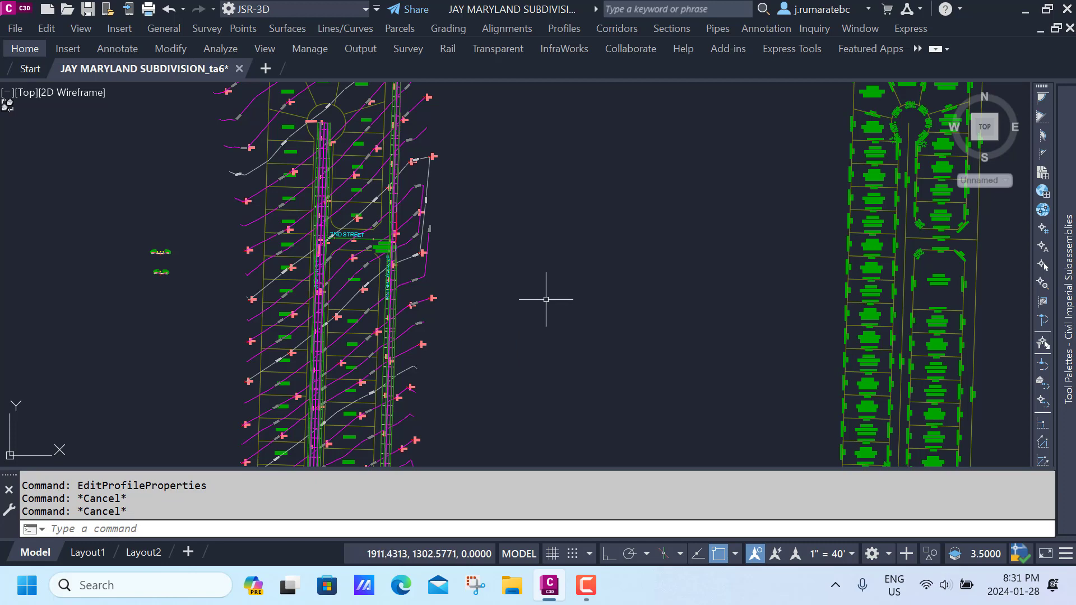
{"action": "middle_click_drag", "start_coordinate": [320, 254], "coordinate": [401, 262]}
{"action": "scroll", "coordinate": [400, 263], "scroll_direction": "up", "scroll_amount": 8}
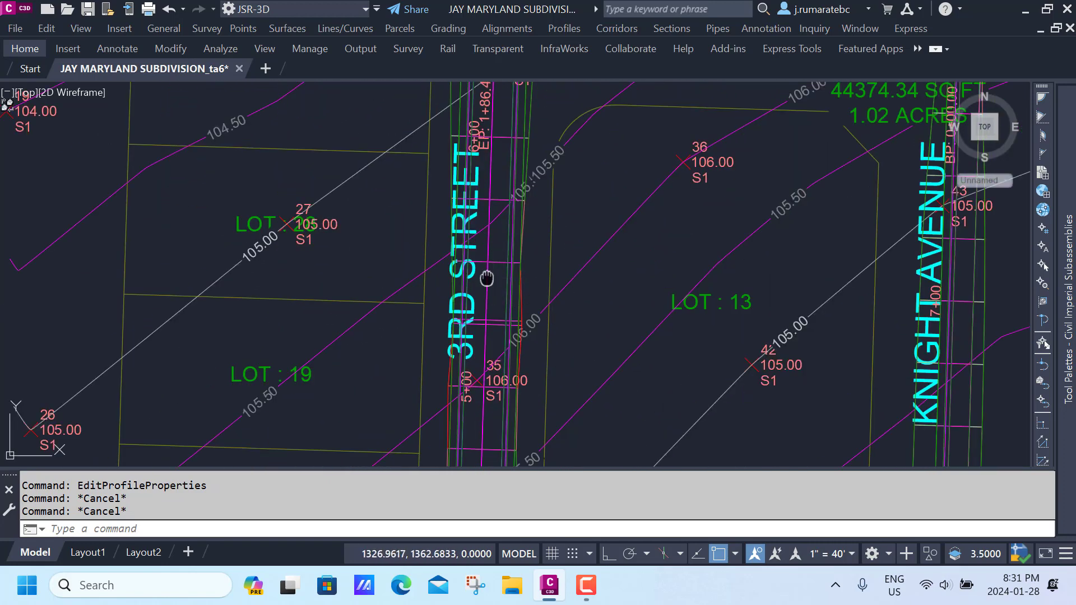
{"action": "middle_click_drag", "start_coordinate": [493, 278], "coordinate": [466, 281]}
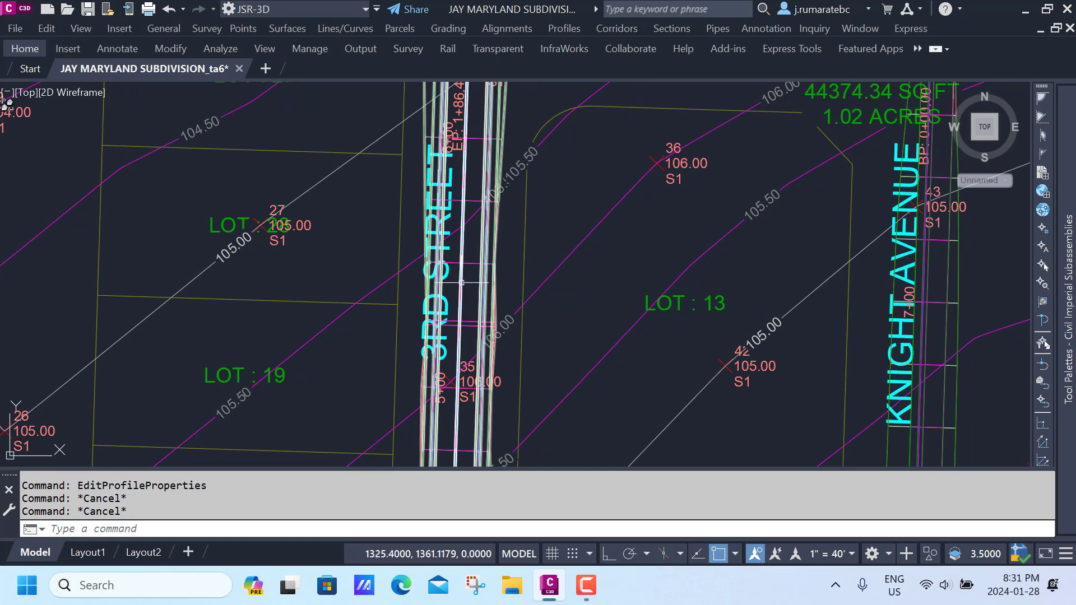
{"action": "left_click", "coordinate": [462, 283]}
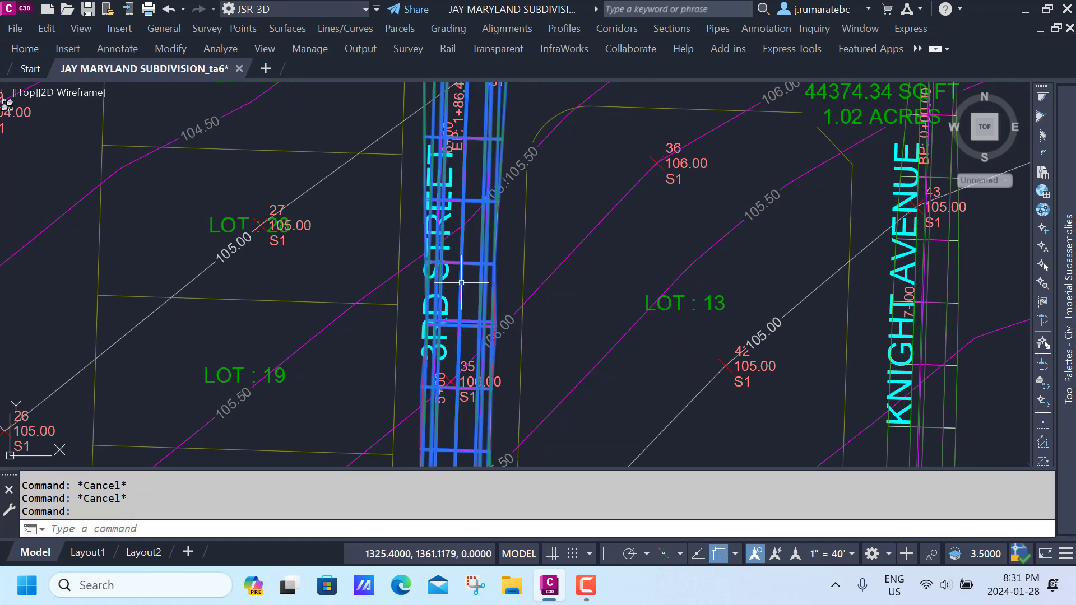
{"action": "right_click", "coordinate": [461, 283]}
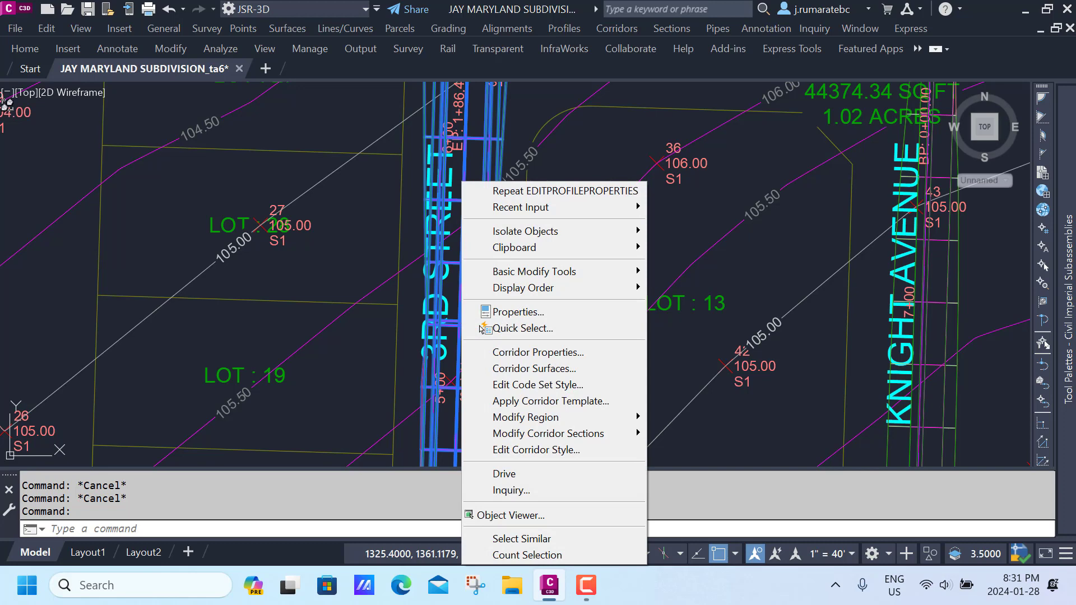
{"action": "left_click", "coordinate": [510, 352]}
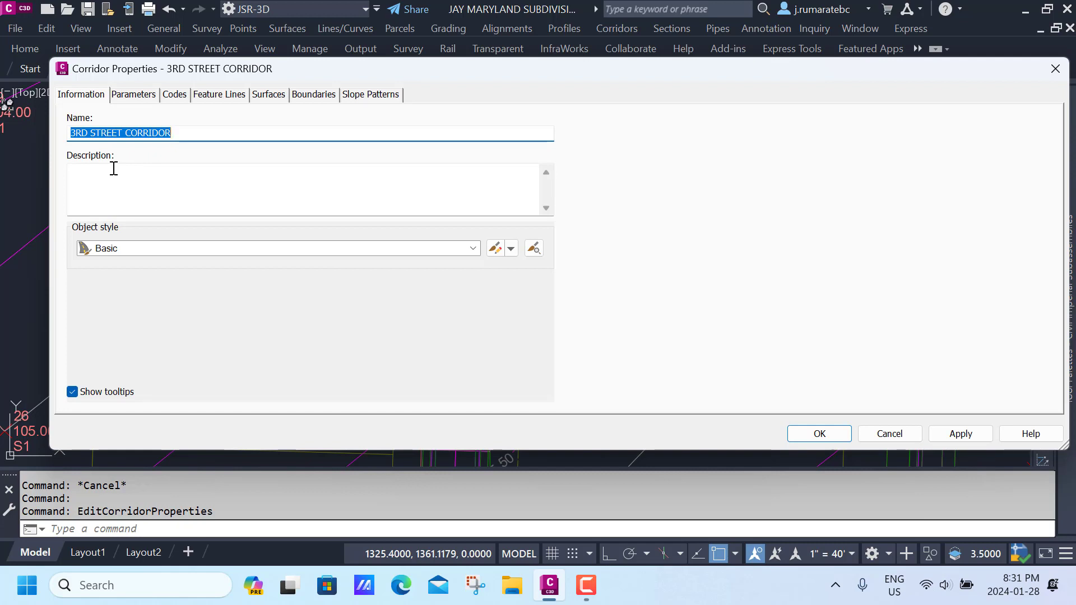
Step: Create a corridor surface for the 3rd Street corridor and add link data with the Datum code to it
{"action": "left_click", "coordinate": [268, 95]}
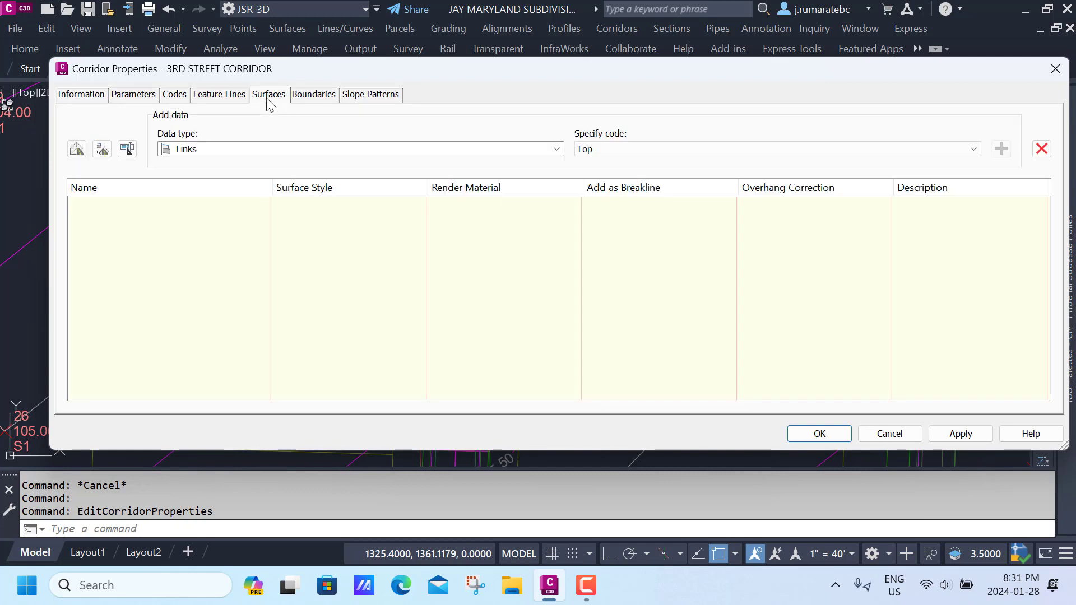
{"action": "left_click", "coordinate": [77, 149]}
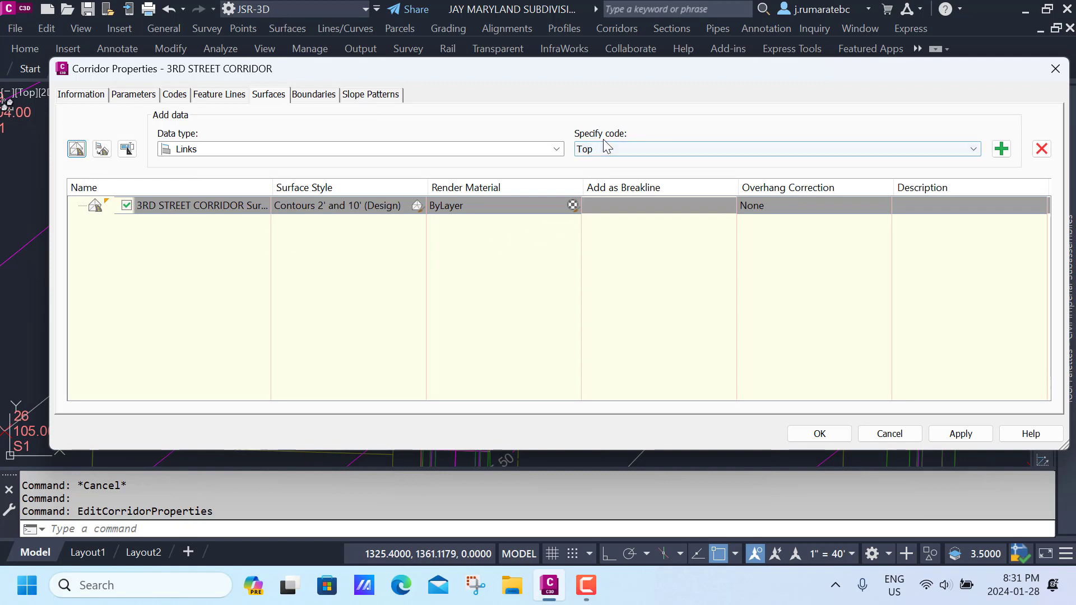
{"action": "left_click", "coordinate": [974, 150]}
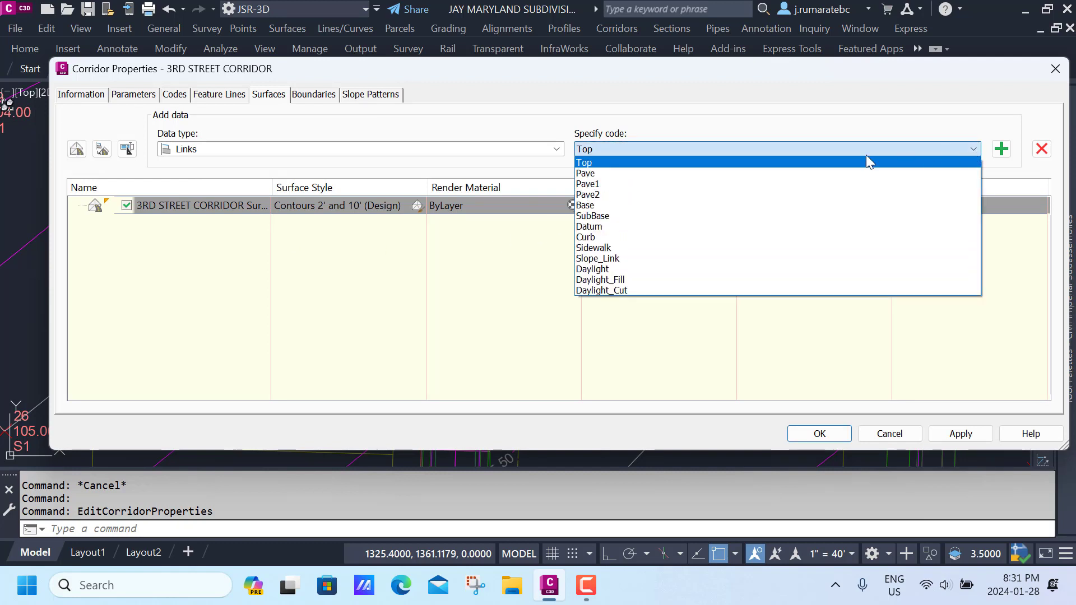
{"action": "left_click", "coordinate": [619, 227]}
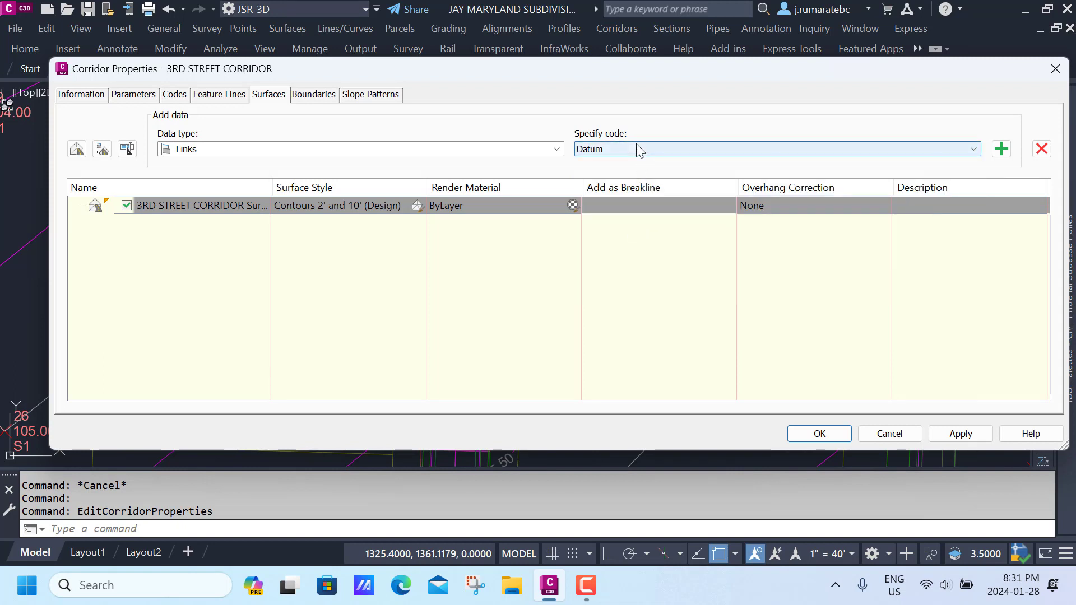
{"action": "left_click", "coordinate": [1001, 149]}
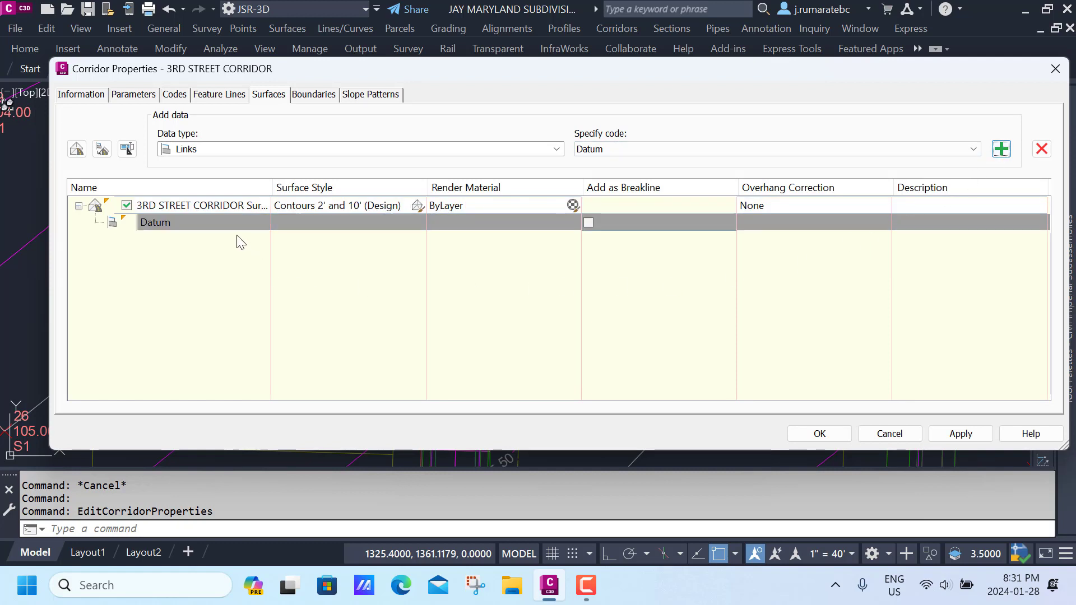
Step: Add an automatic Daylight boundary to the 3rd Street corridor surface, accept the properties and rebuild the corridor
{"action": "left_click", "coordinate": [314, 95]}
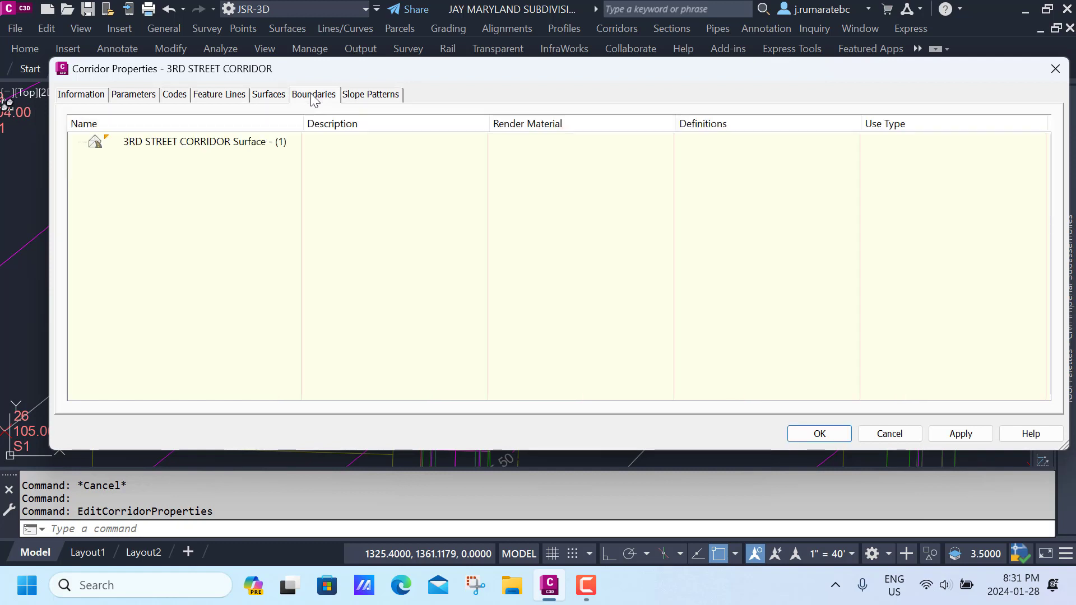
{"action": "left_click", "coordinate": [172, 142]}
{"action": "right_click", "coordinate": [172, 143]}
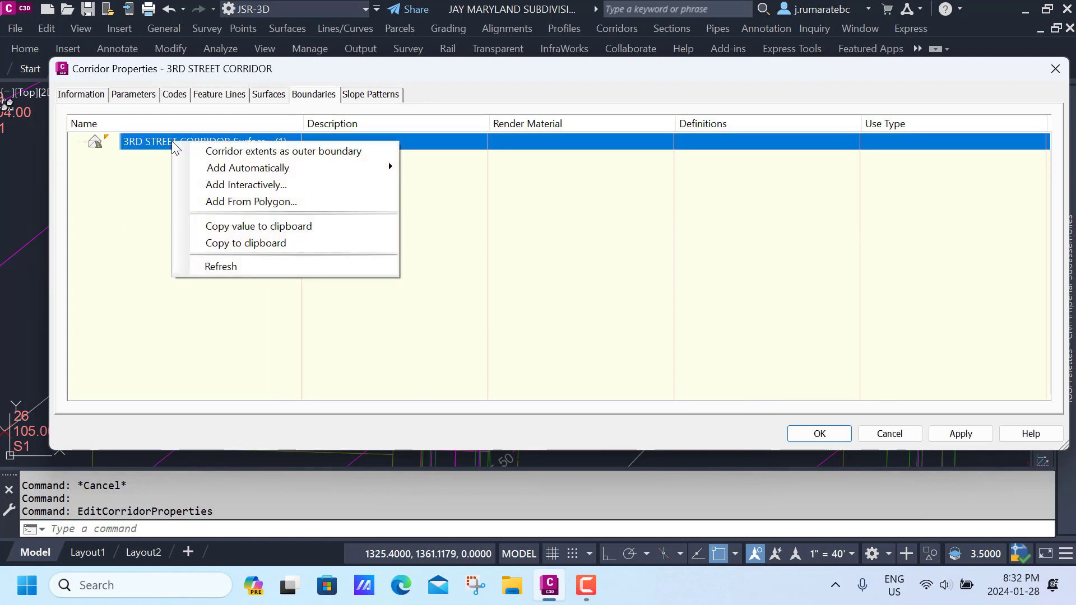
{"action": "mouse_move", "coordinate": [231, 173]}
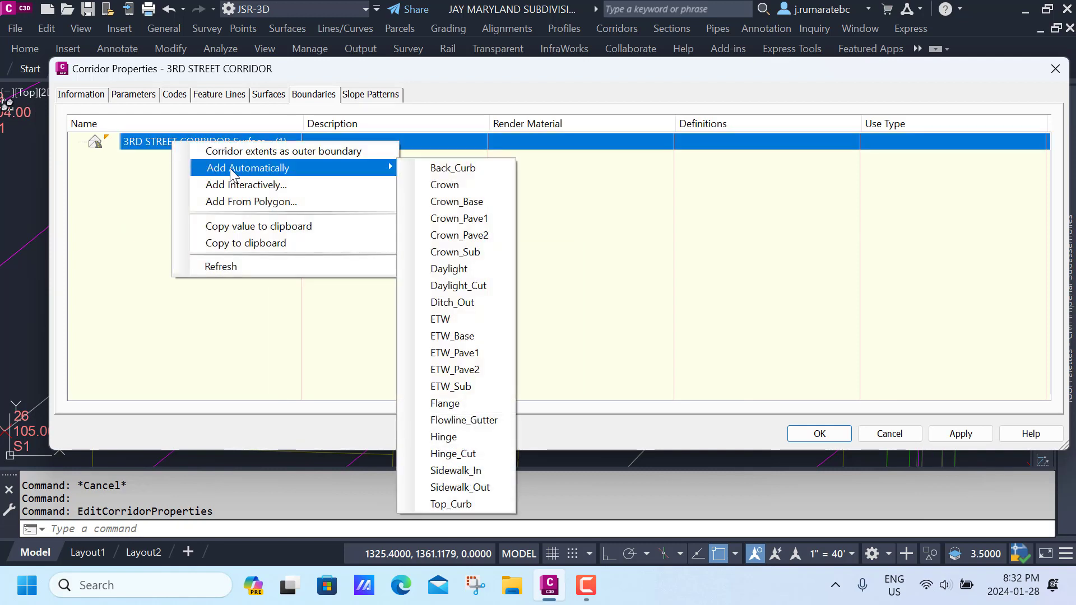
{"action": "left_click", "coordinate": [449, 269]}
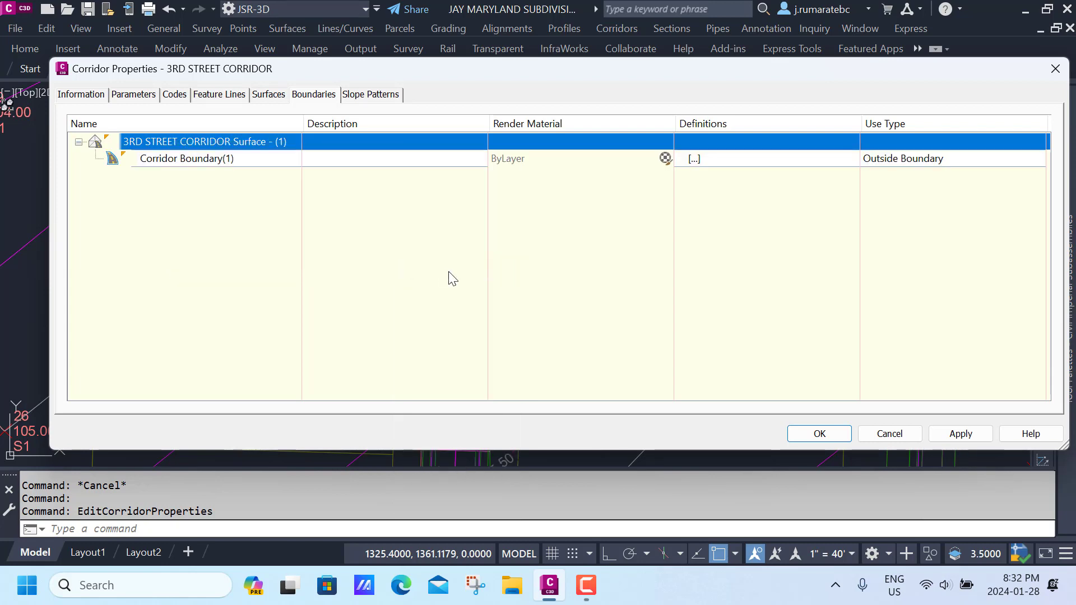
{"action": "left_click", "coordinate": [817, 436]}
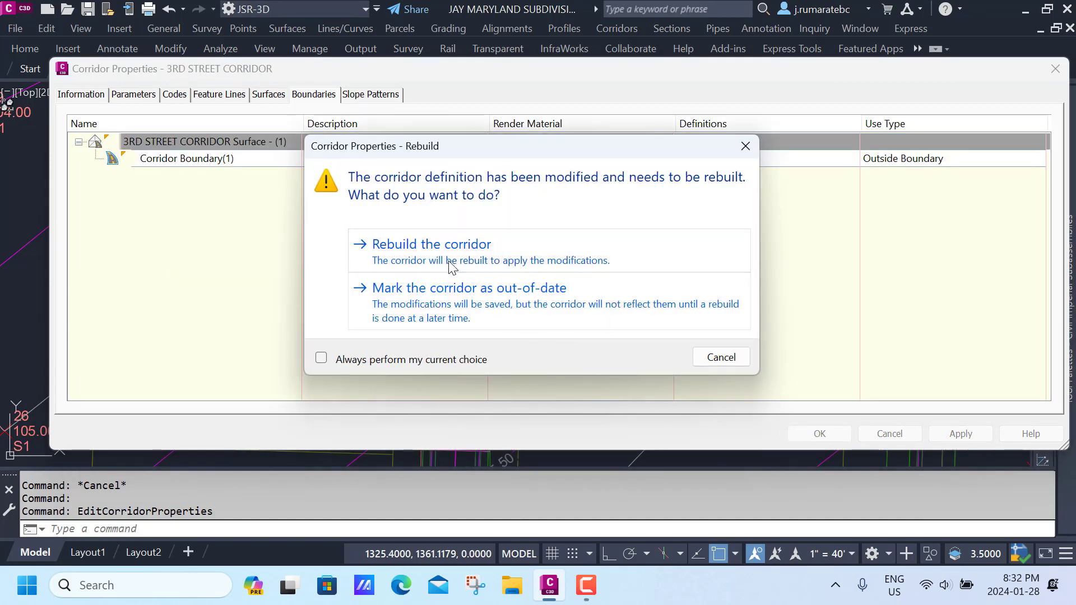
{"action": "left_click", "coordinate": [452, 263]}
Step: Inspect the 3rd Street corridor surface in the Object Viewer from the SE Isometric view, including its near end, and close the viewer
{"action": "scroll", "coordinate": [467, 235], "scroll_direction": "up", "scroll_amount": 5}
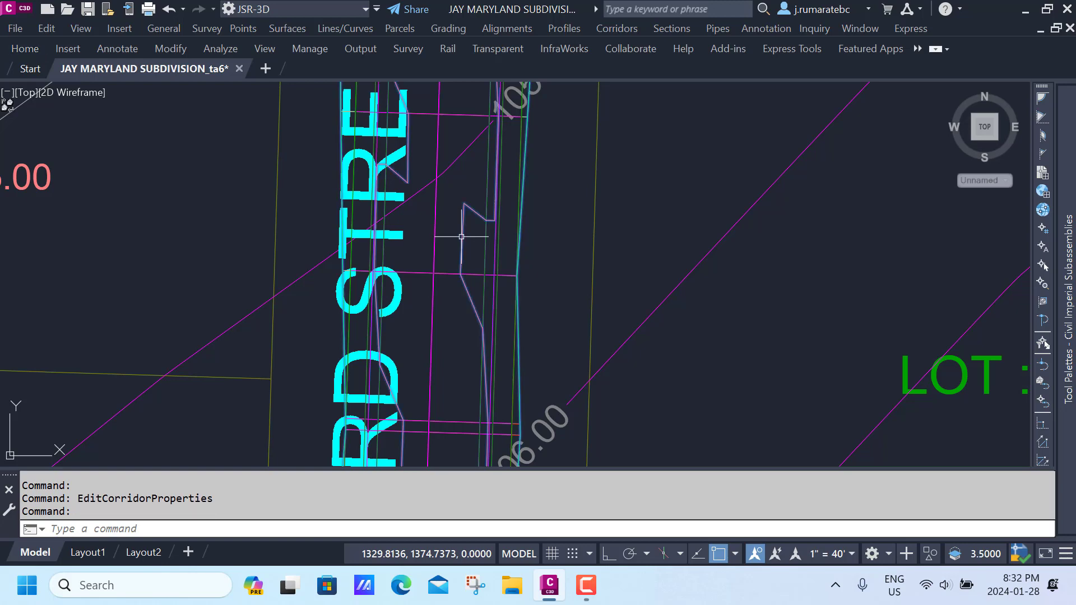
{"action": "right_click", "coordinate": [461, 236]}
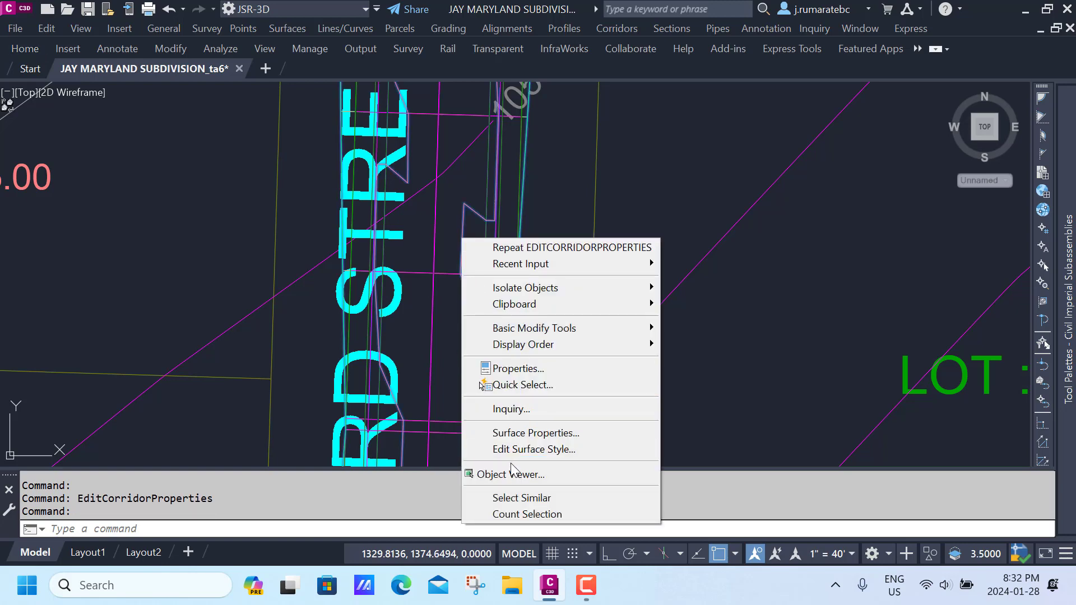
{"action": "left_click", "coordinate": [511, 472]}
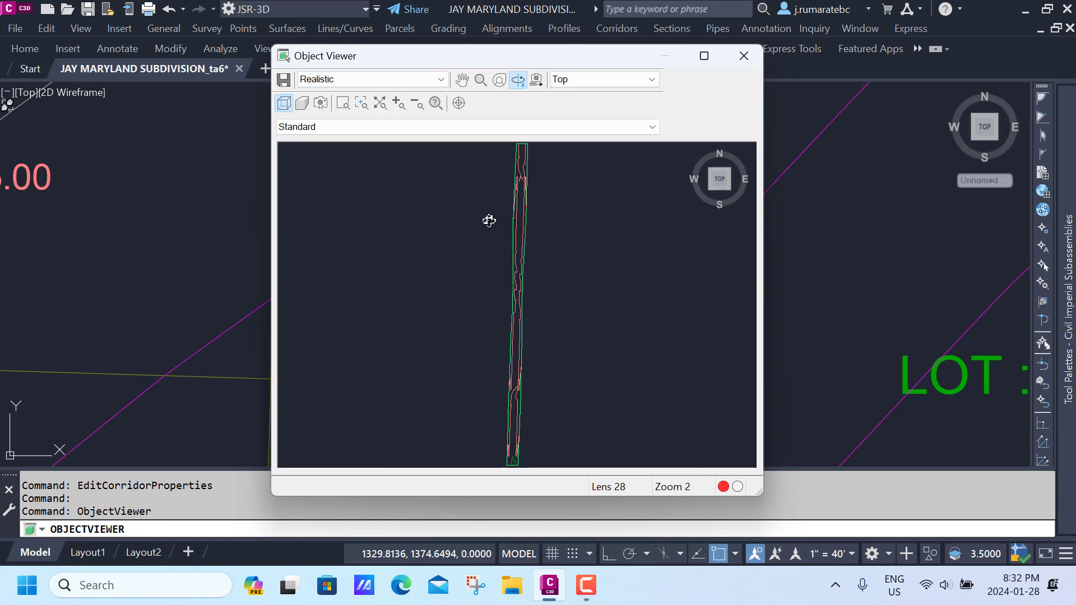
{"action": "left_click", "coordinate": [626, 83]}
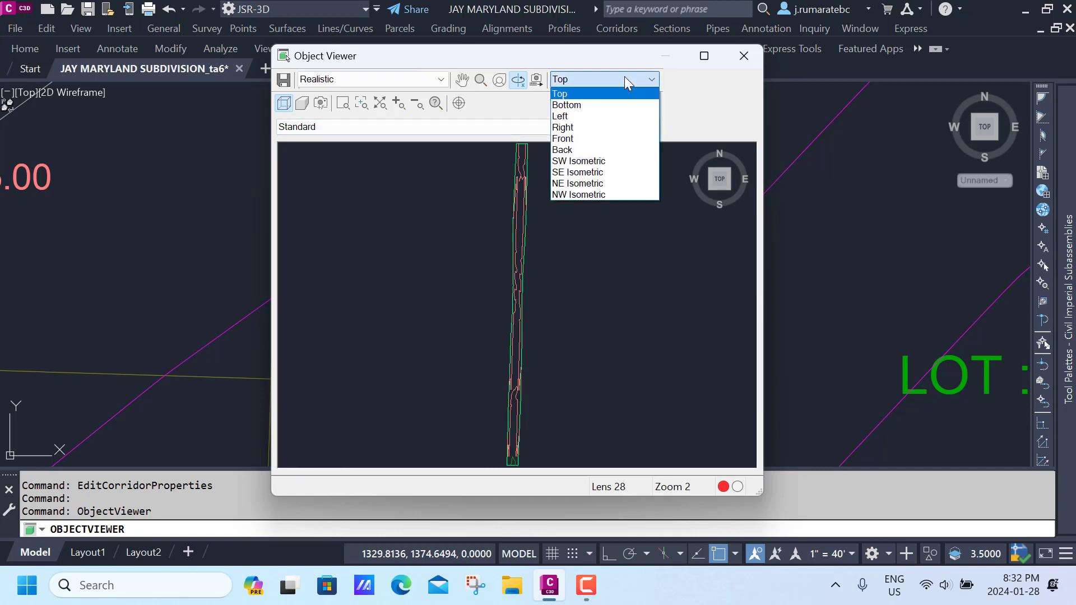
{"action": "left_click", "coordinate": [594, 173]}
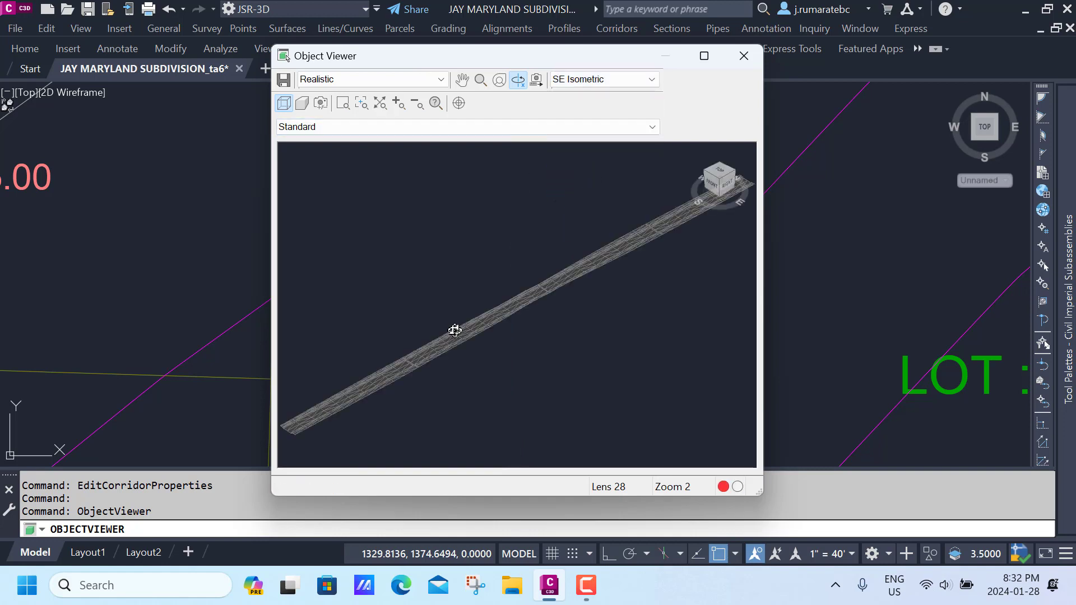
{"action": "middle_click_drag", "start_coordinate": [457, 326], "coordinate": [608, 215]}
{"action": "scroll", "coordinate": [444, 312], "scroll_direction": "up", "scroll_amount": 4}
{"action": "middle_click_drag", "start_coordinate": [422, 320], "coordinate": [551, 293]}
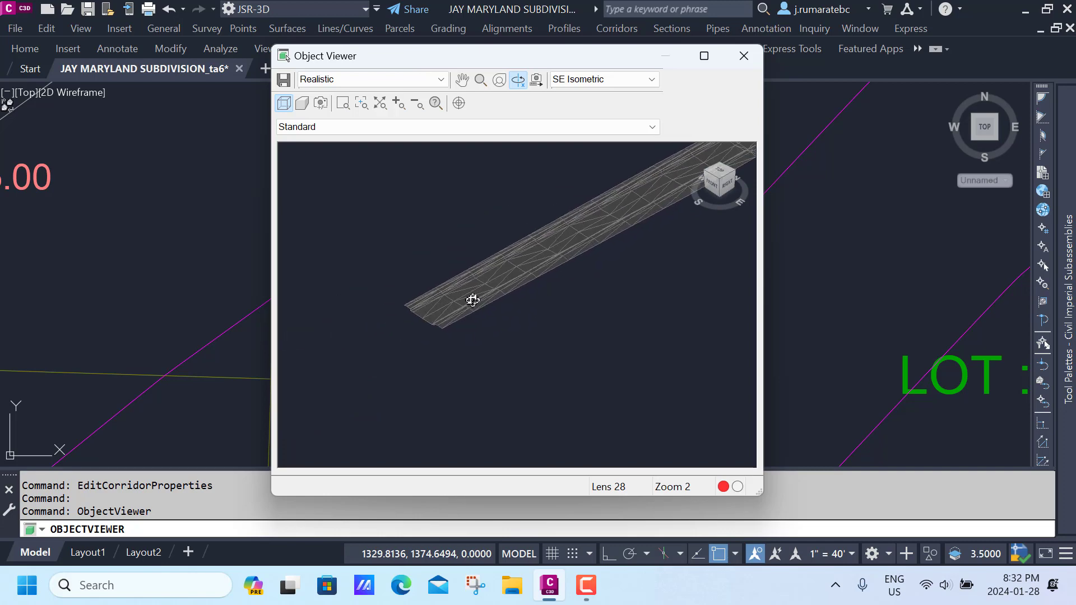
{"action": "scroll", "coordinate": [411, 316], "scroll_direction": "up", "scroll_amount": 4}
{"action": "middle_click_drag", "start_coordinate": [387, 318], "coordinate": [538, 296]}
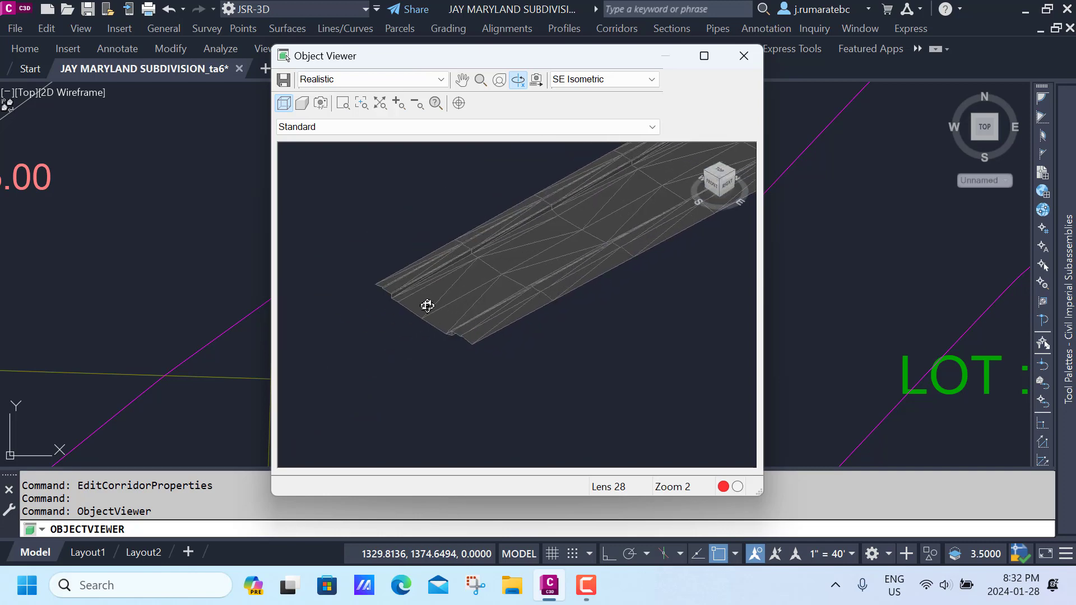
{"action": "left_click", "coordinate": [743, 57]}
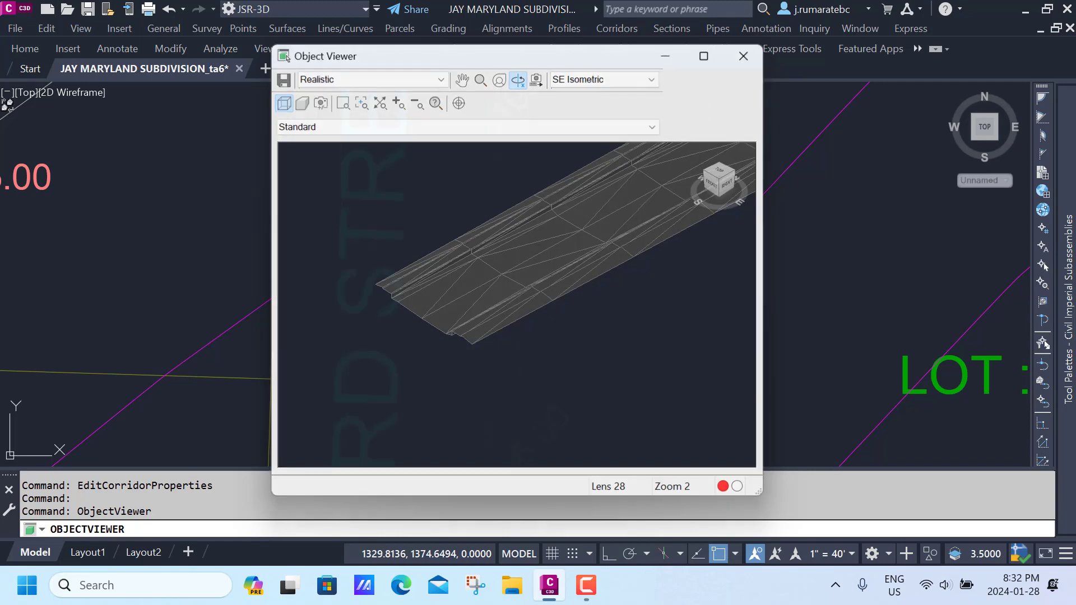
{"action": "scroll", "coordinate": [447, 208], "scroll_direction": "down", "scroll_amount": 6}
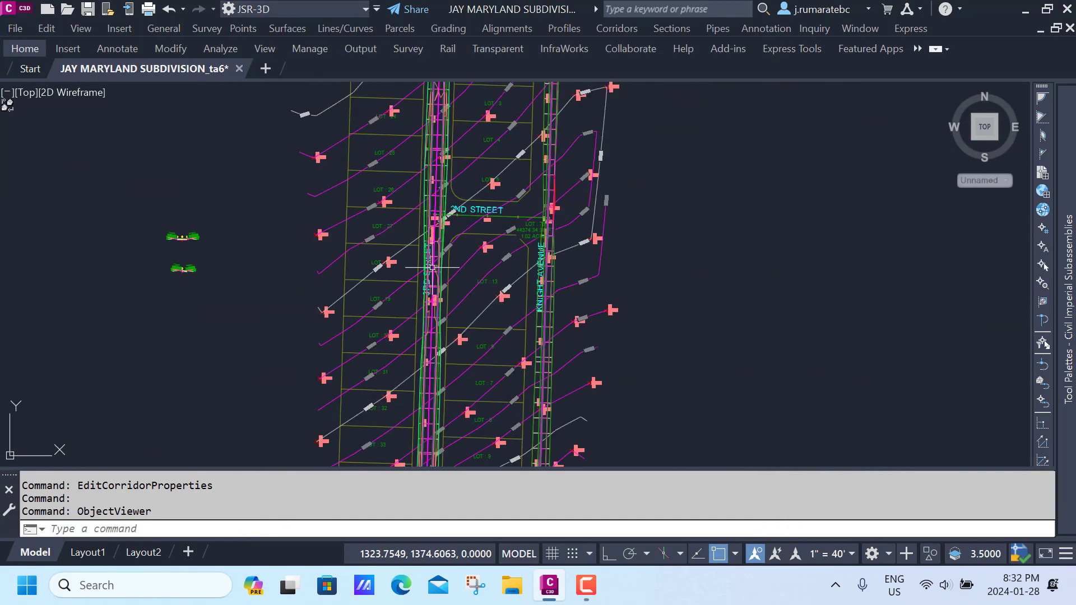
{"action": "middle_click_drag", "start_coordinate": [447, 206], "coordinate": [439, 241]}
{"action": "middle_click_drag", "start_coordinate": [328, 311], "coordinate": [313, 204]}
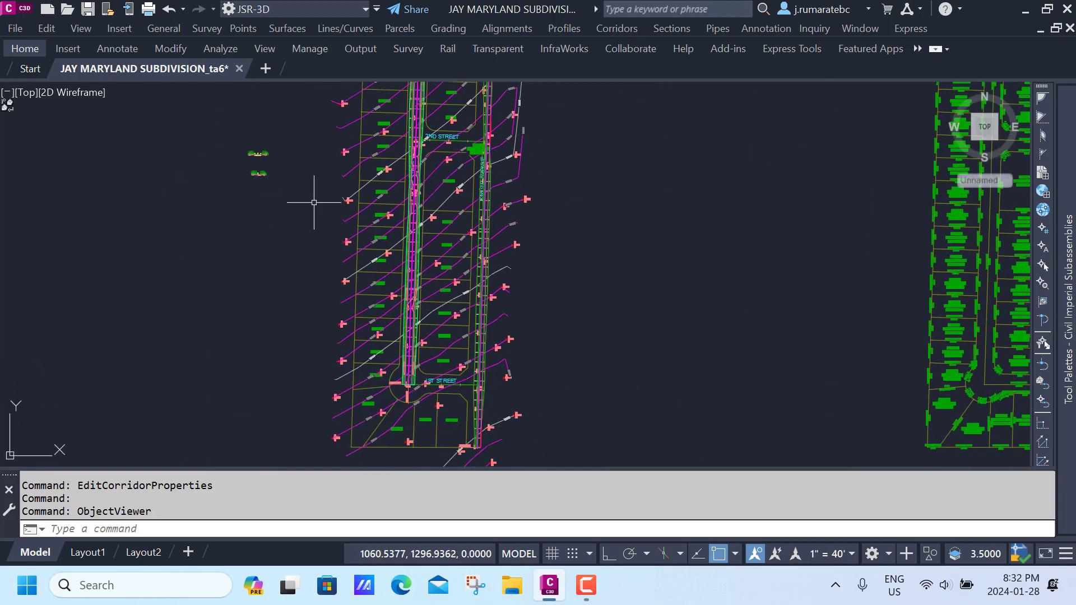
{"action": "scroll", "coordinate": [407, 386], "scroll_direction": "up", "scroll_amount": 4}
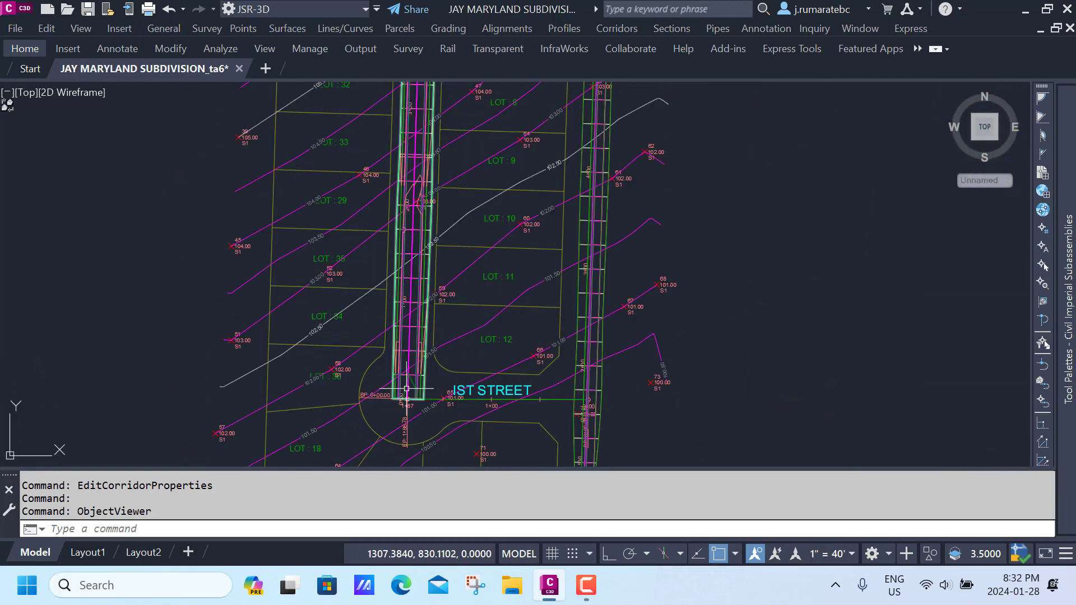
{"action": "scroll", "coordinate": [405, 389], "scroll_direction": "down", "scroll_amount": 5}
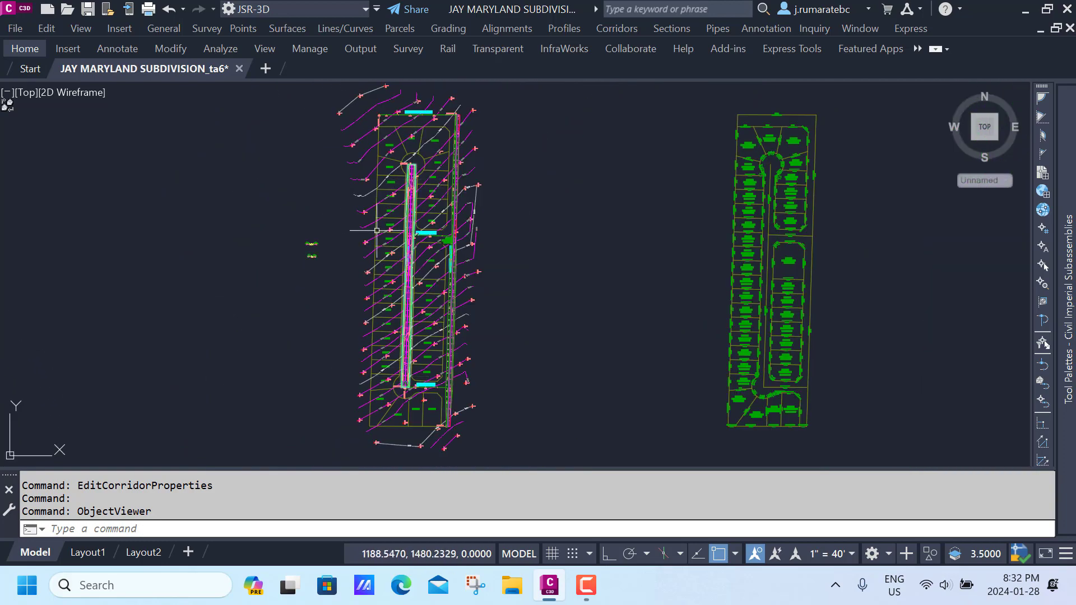
{"action": "scroll", "coordinate": [404, 326], "scroll_direction": "up", "scroll_amount": 4}
{"action": "mouse_move", "coordinate": [416, 327]}
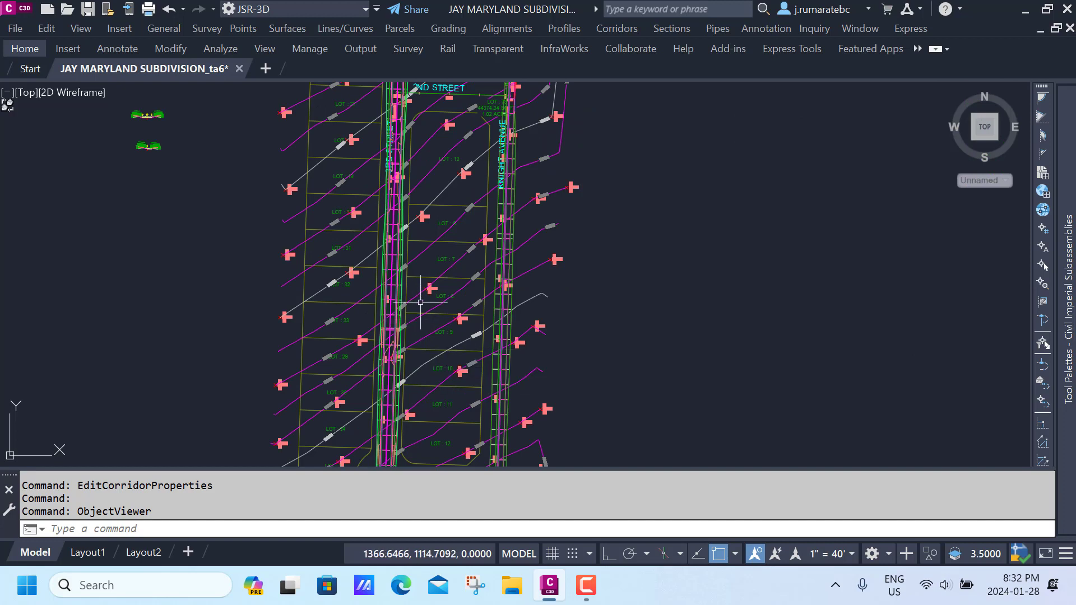
Step: Create a sample line group named 3RD STREET SECTION SAMPLES on the 3RD STREET alignment with the preselected data sources
{"action": "left_click", "coordinate": [661, 31]}
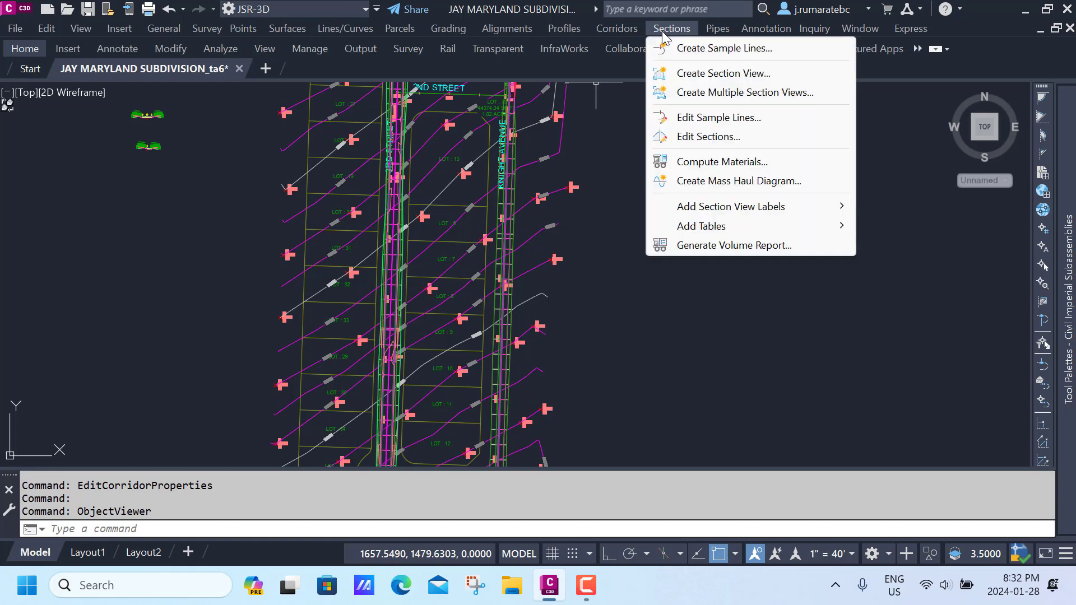
{"action": "left_click", "coordinate": [684, 50]}
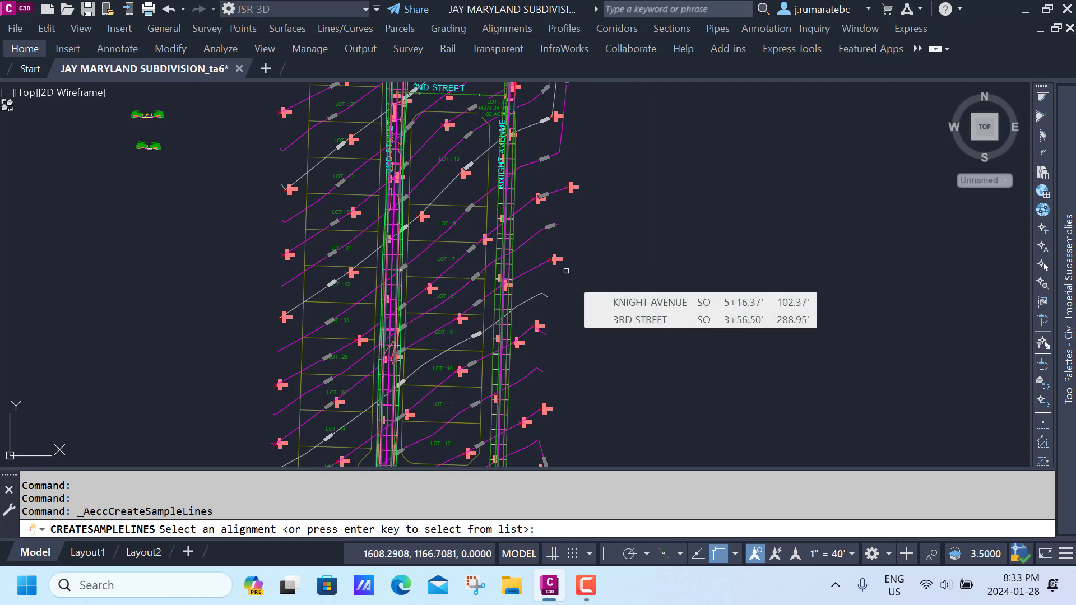
{"action": "key", "text": "Return"}
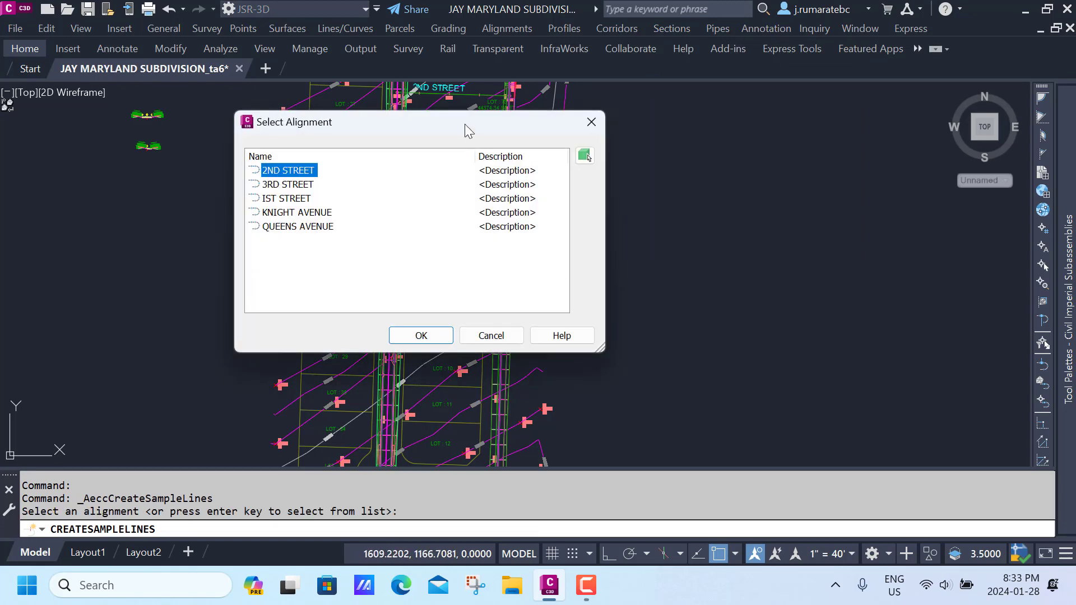
{"action": "left_click_drag", "start_coordinate": [339, 130], "coordinate": [403, 134]}
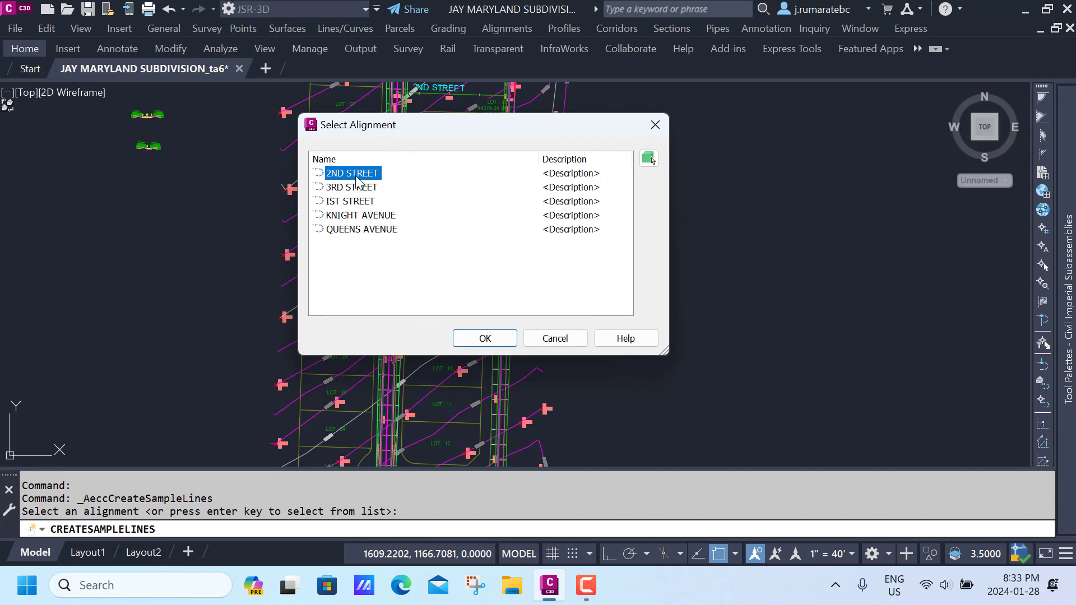
{"action": "left_click", "coordinate": [339, 189]}
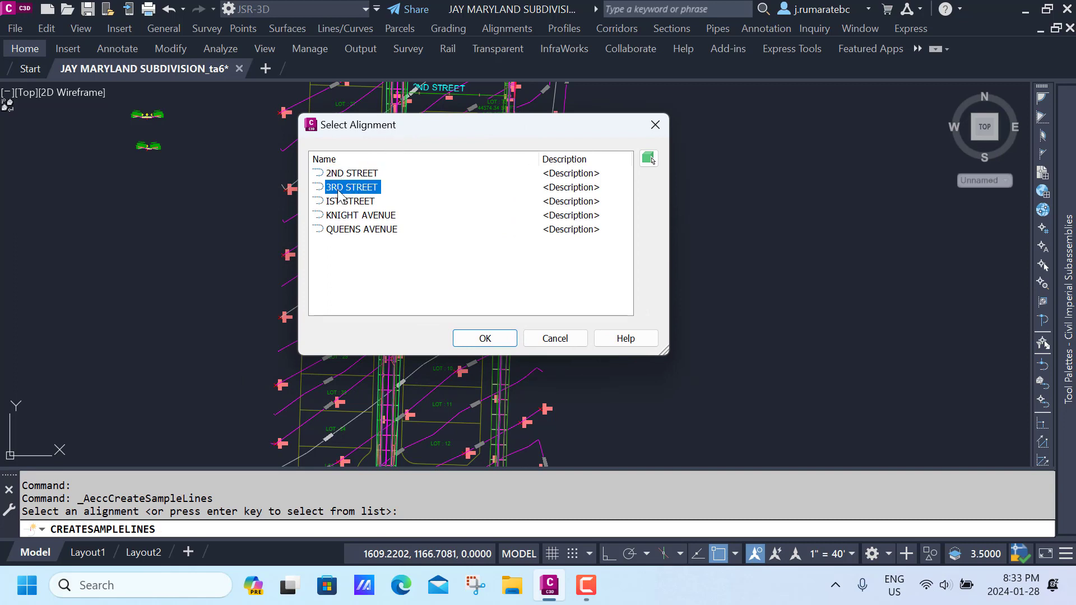
{"action": "left_click", "coordinate": [471, 339]}
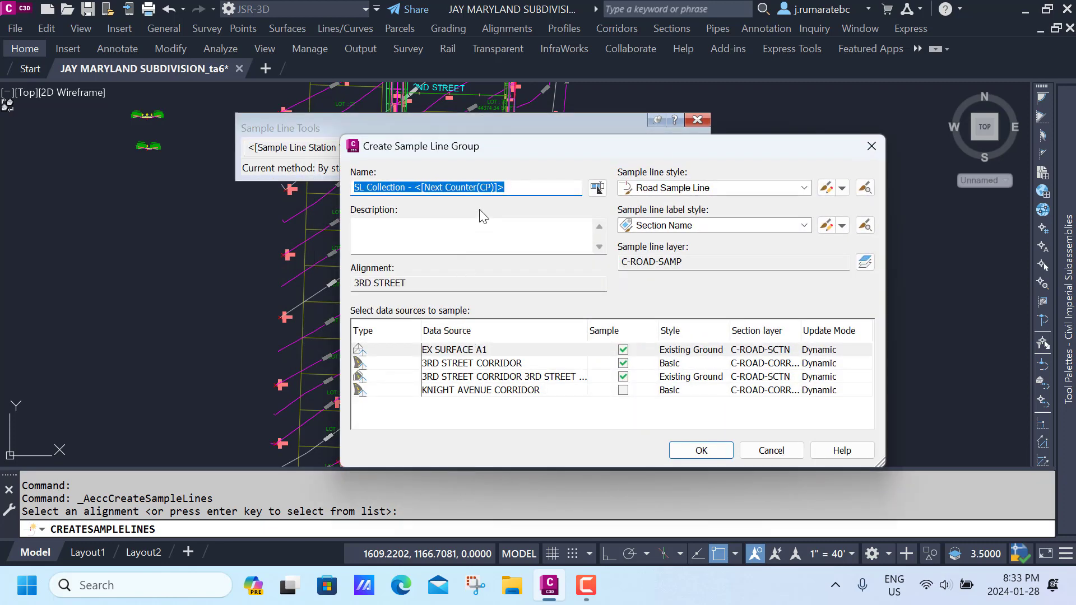
{"action": "type", "text": "3RD STREET SECTION SAMPLES"}
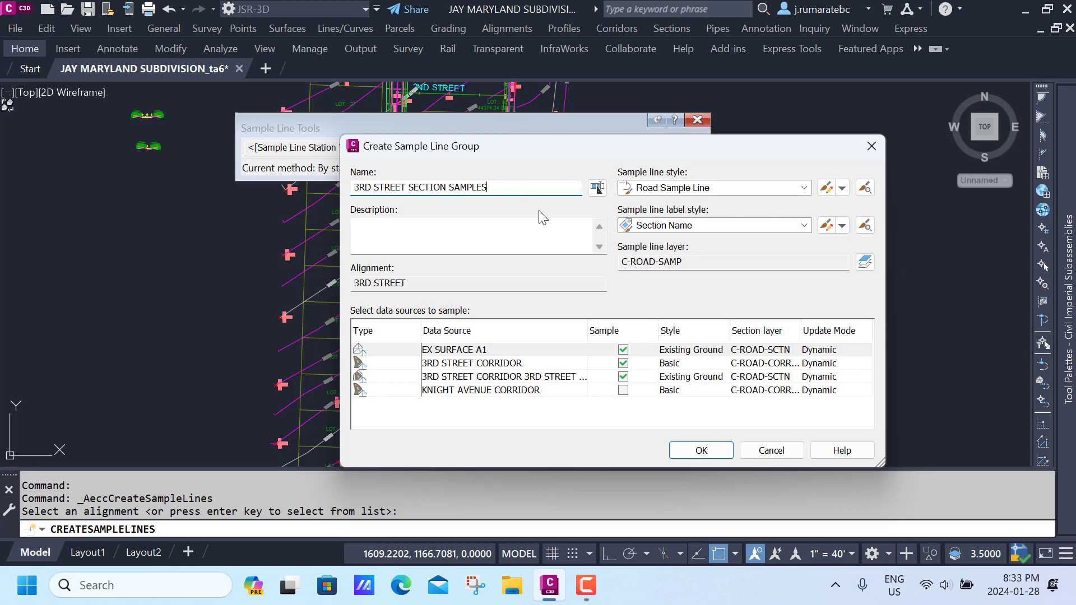
{"action": "left_click", "coordinate": [696, 448]}
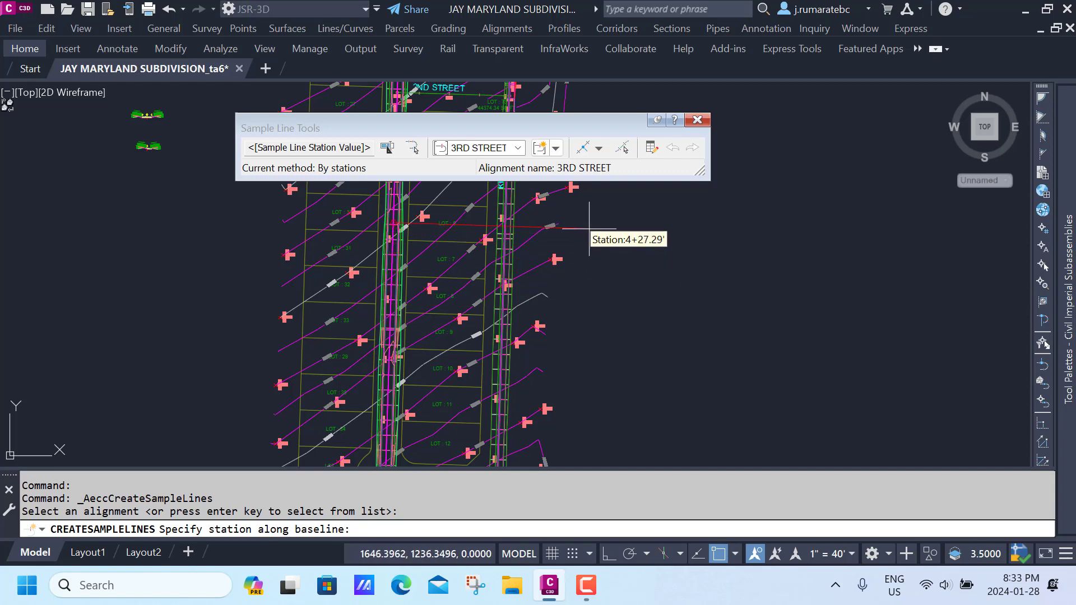
Step: Create sample lines by range of stations along the whole 3RD STREET alignment, accepting 50' swath widths and 50' increments, and end the command
{"action": "left_click", "coordinate": [597, 149]}
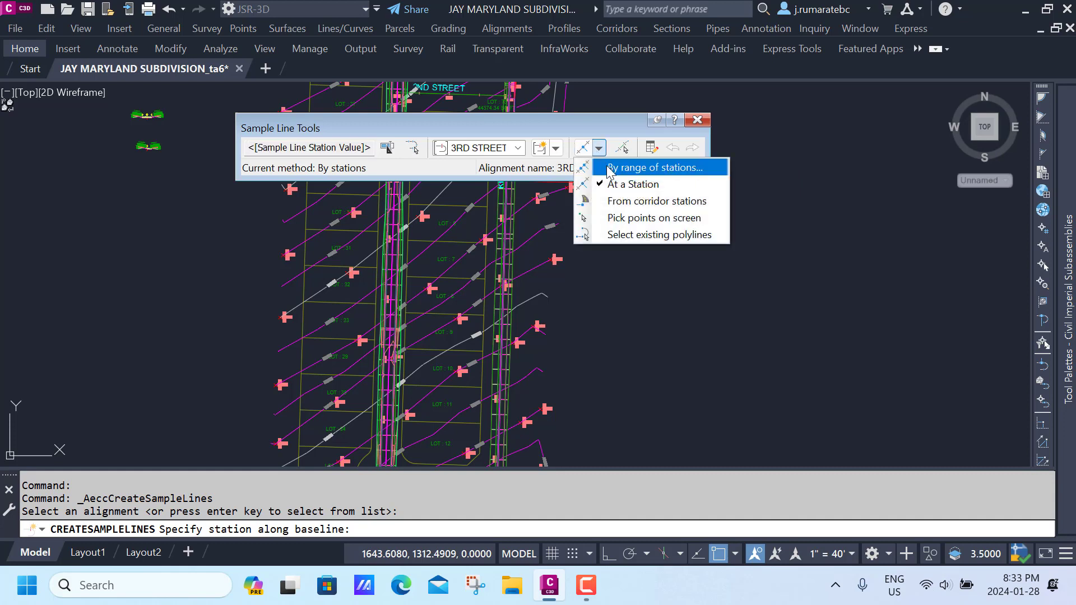
{"action": "left_click", "coordinate": [609, 168]}
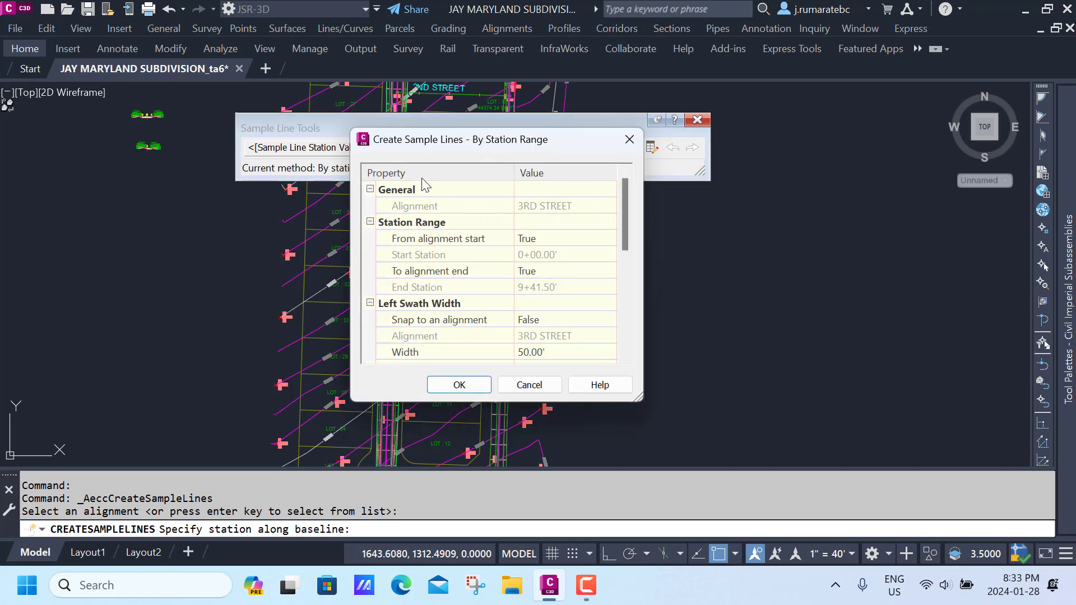
{"action": "left_click_drag", "start_coordinate": [550, 143], "coordinate": [545, 109]}
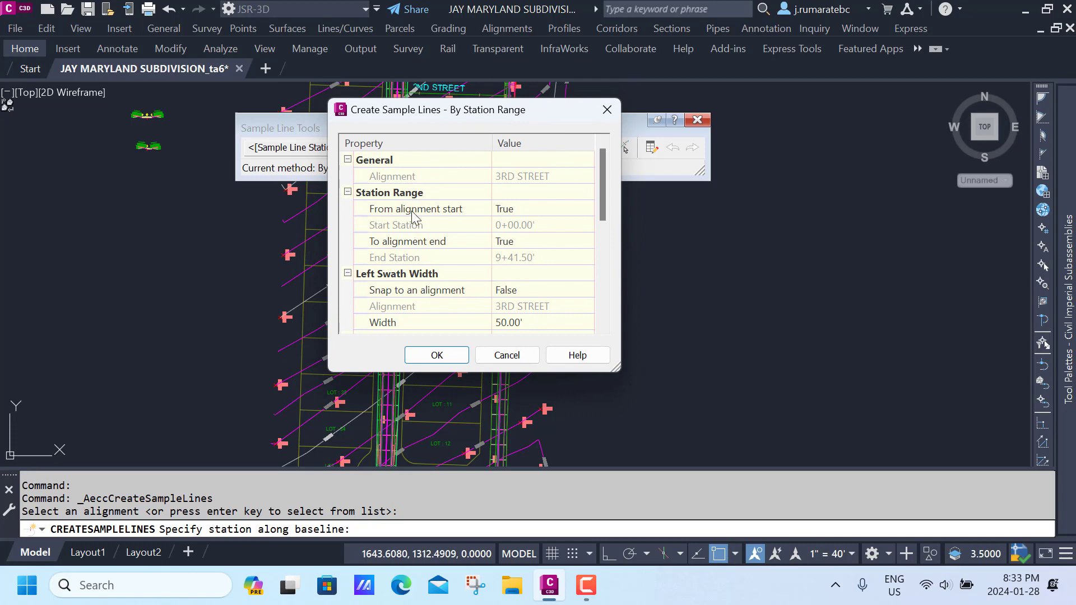
{"action": "scroll", "coordinate": [412, 216], "scroll_direction": "down", "scroll_amount": 1}
{"action": "scroll", "coordinate": [409, 224], "scroll_direction": "down", "scroll_amount": 1}
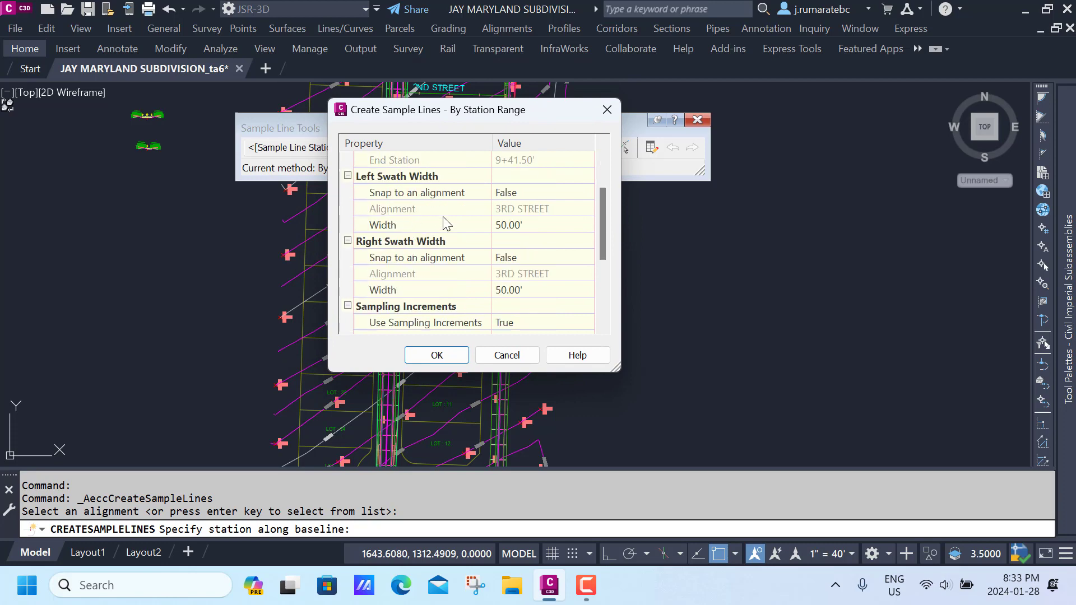
{"action": "scroll", "coordinate": [443, 223], "scroll_direction": "down", "scroll_amount": 3}
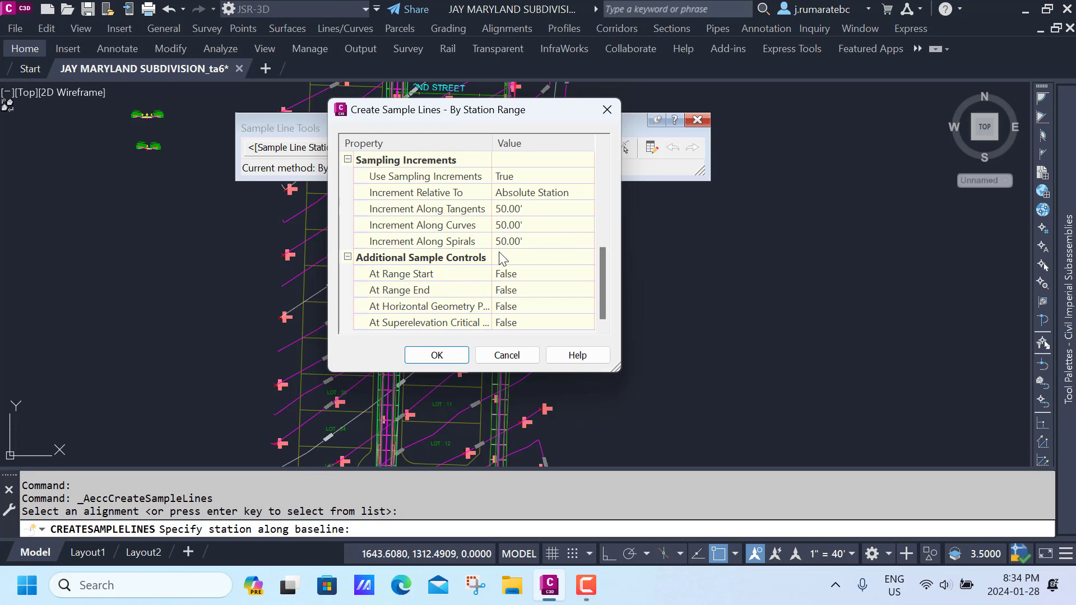
{"action": "left_click", "coordinate": [437, 355]}
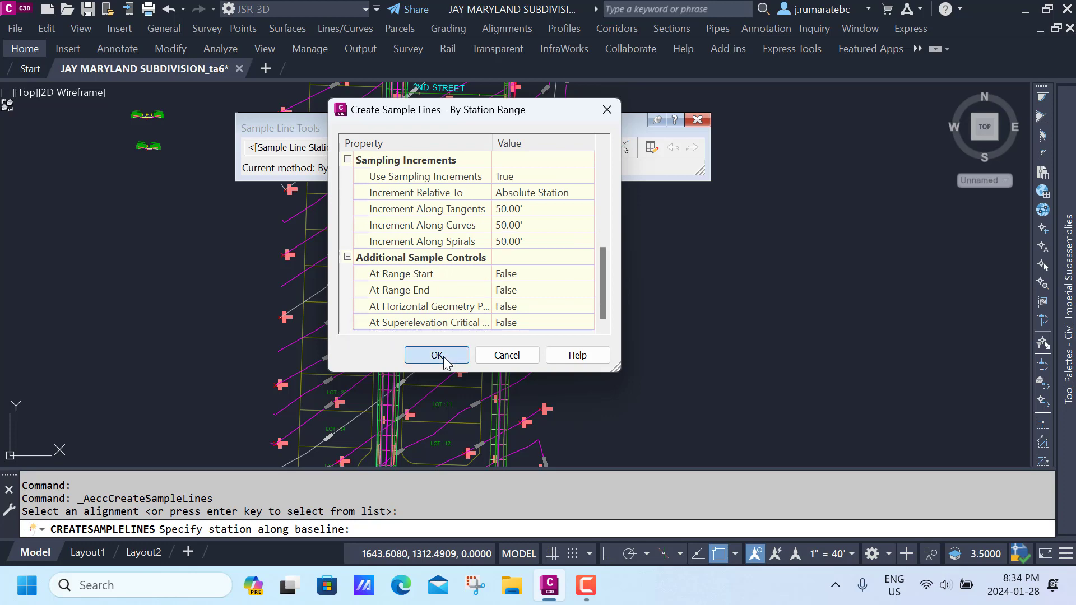
{"action": "scroll", "coordinate": [425, 276], "scroll_direction": "up", "scroll_amount": 4}
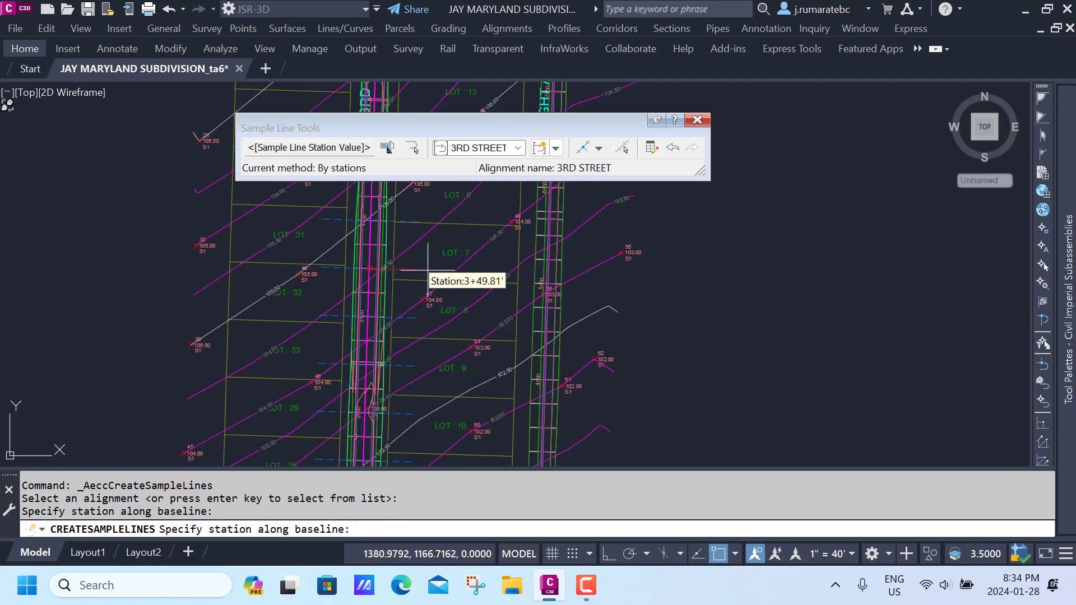
{"action": "scroll", "coordinate": [428, 244], "scroll_direction": "down", "scroll_amount": 2}
{"action": "key", "text": "Return"}
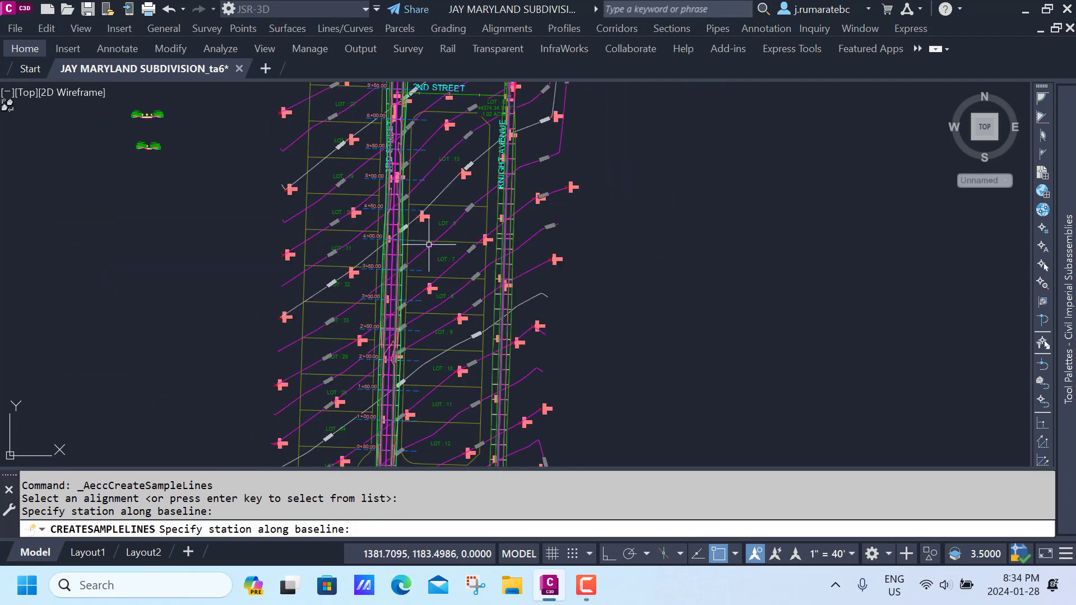
Step: Examine the sample lines along 3rd Street, including those near its start, and the overall layout around the profile view
{"action": "scroll", "coordinate": [386, 233], "scroll_direction": "up", "scroll_amount": 3}
{"action": "scroll", "coordinate": [385, 233], "scroll_direction": "down", "scroll_amount": 3}
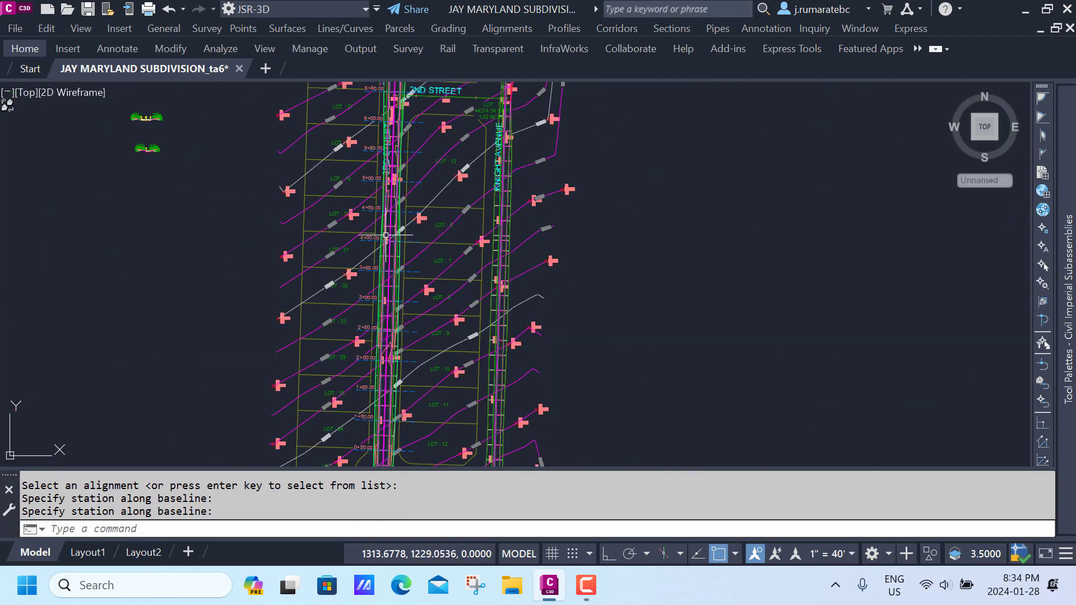
{"action": "middle_click_drag", "start_coordinate": [390, 375], "coordinate": [422, 207]}
{"action": "scroll", "coordinate": [415, 293], "scroll_direction": "up", "scroll_amount": 3}
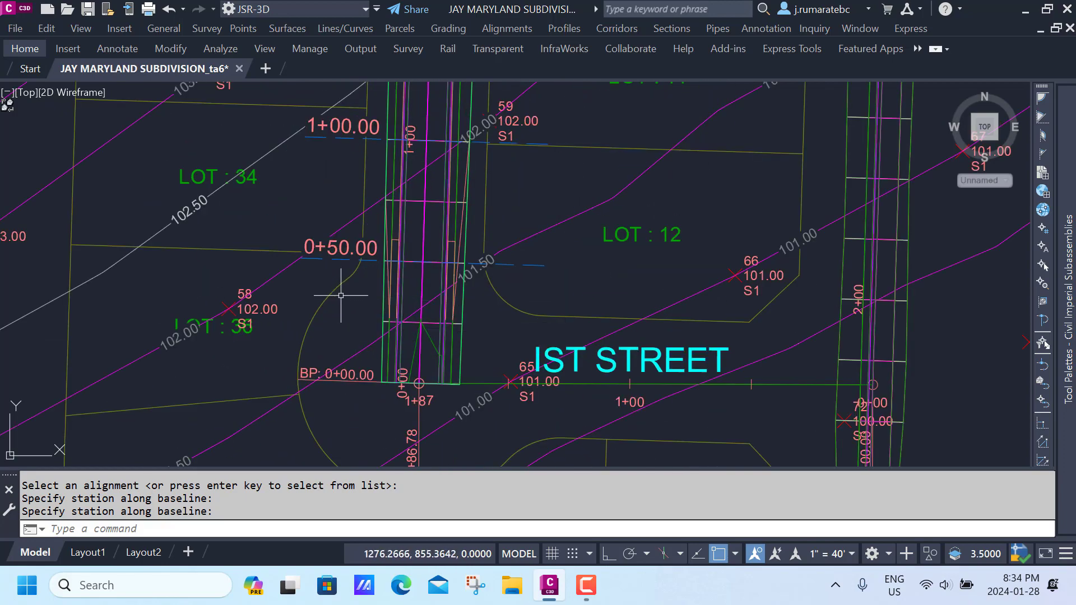
{"action": "scroll", "coordinate": [341, 295], "scroll_direction": "down", "scroll_amount": 6}
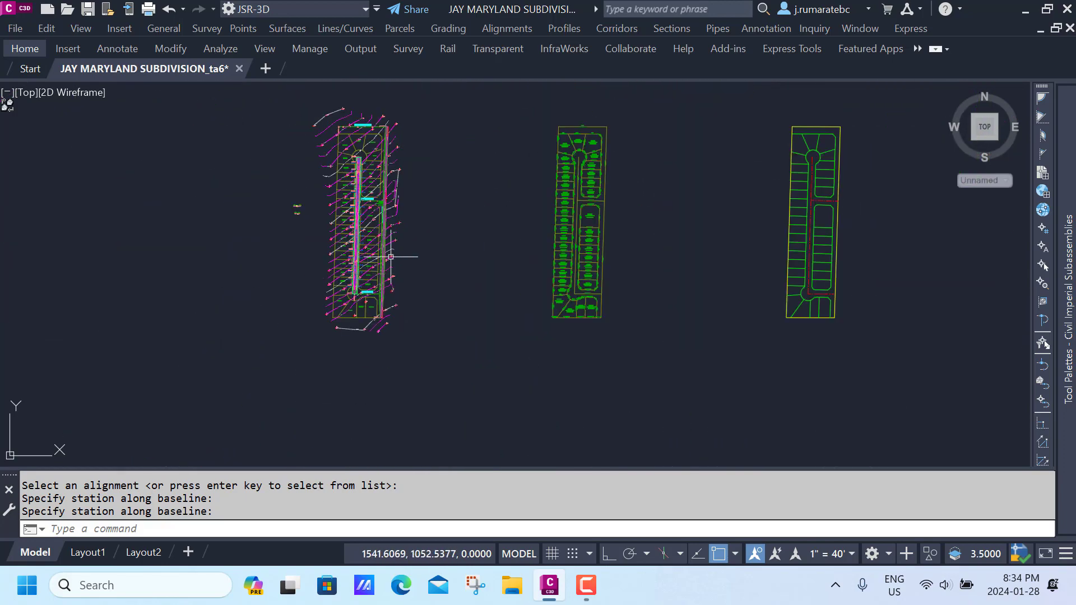
{"action": "scroll", "coordinate": [353, 186], "scroll_direction": "up", "scroll_amount": 2}
{"action": "scroll", "coordinate": [492, 168], "scroll_direction": "down", "scroll_amount": 6}
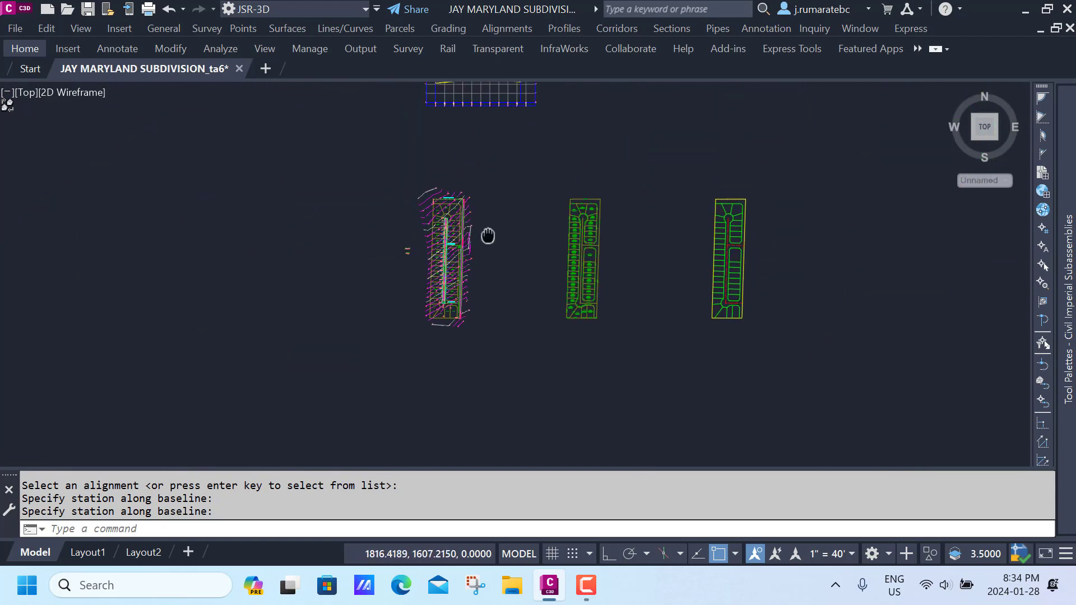
{"action": "middle_click_drag", "start_coordinate": [497, 223], "coordinate": [449, 273]}
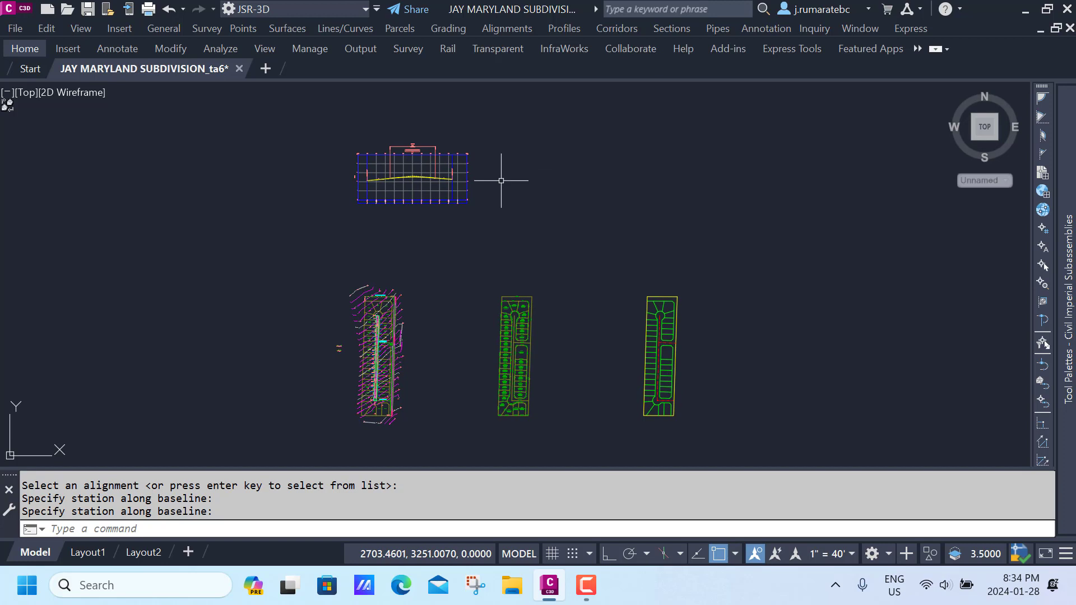
{"action": "middle_click_drag", "start_coordinate": [514, 180], "coordinate": [478, 182]}
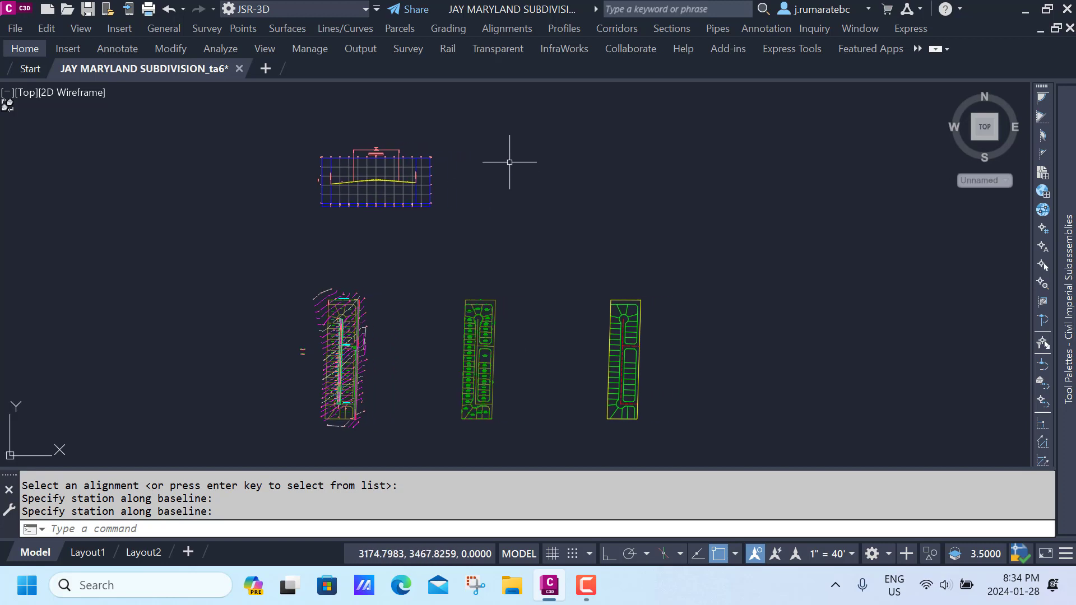
Step: Start creating multiple section views for 3RD STREET and turn off vertical and horizontal grid clipping in the Road Section view style
{"action": "left_click", "coordinate": [670, 29]}
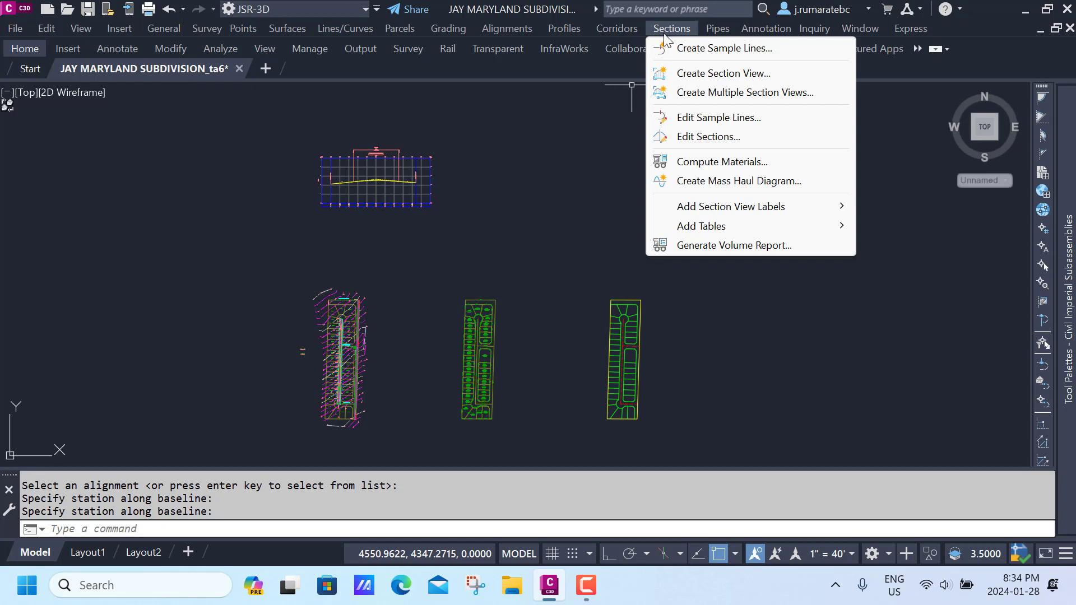
{"action": "left_click", "coordinate": [696, 98]}
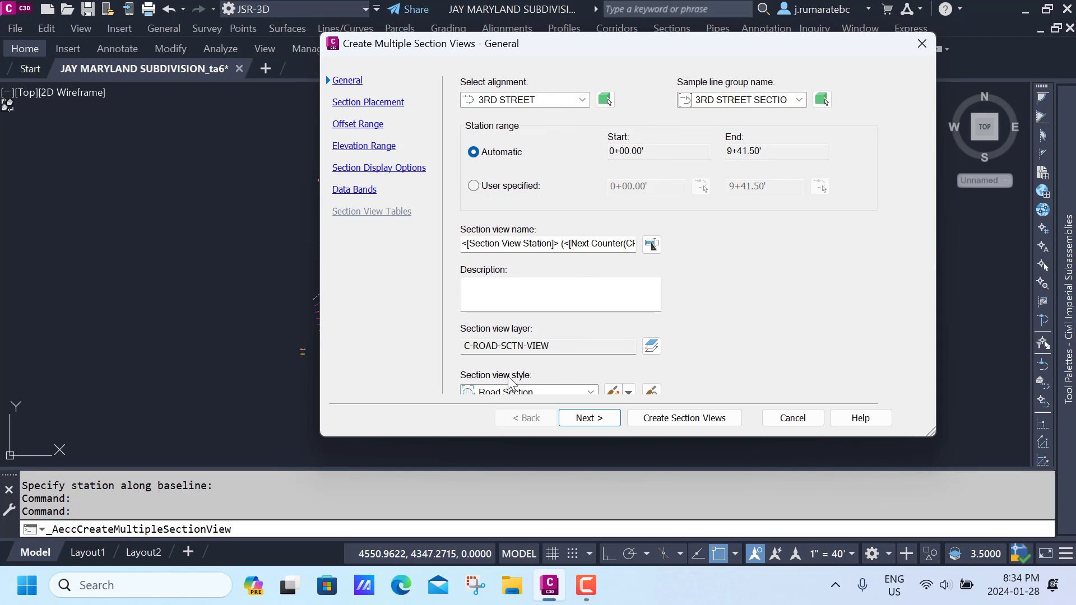
{"action": "left_click", "coordinate": [615, 393]}
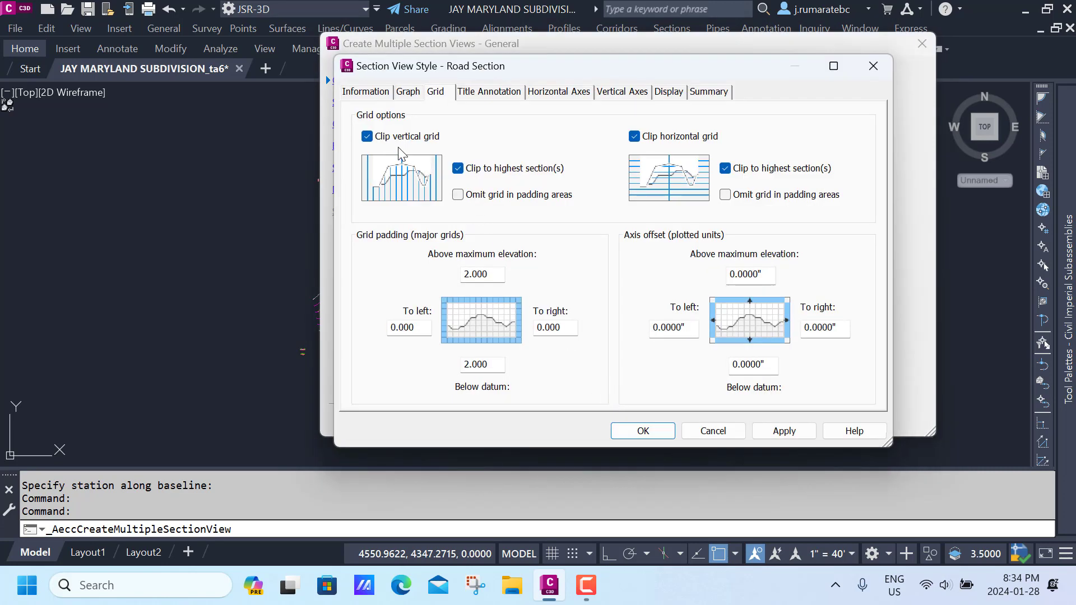
{"action": "left_click", "coordinate": [367, 136]}
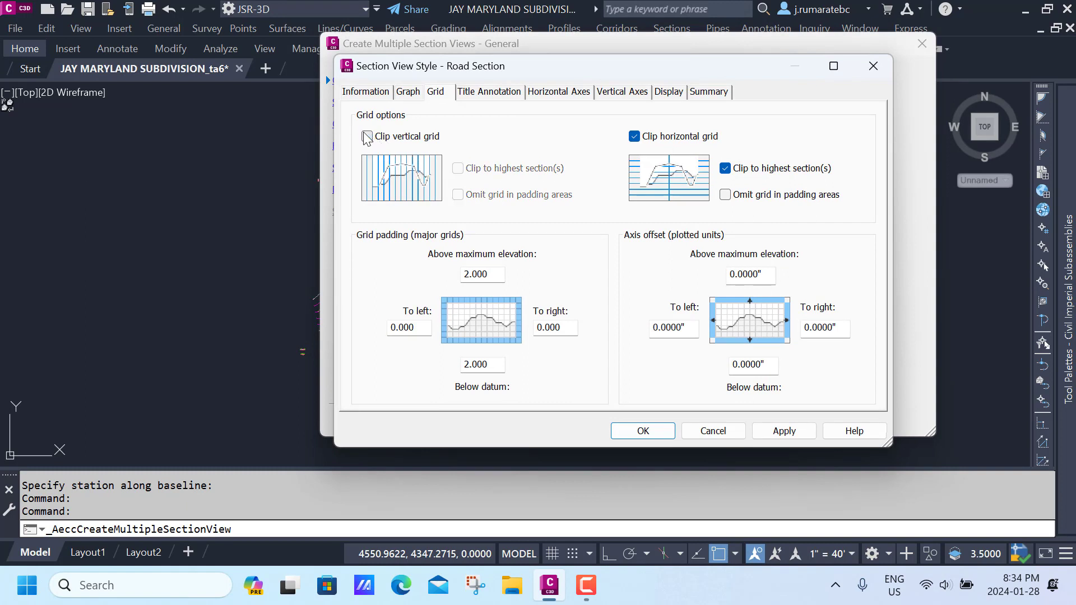
{"action": "left_click", "coordinate": [367, 136]}
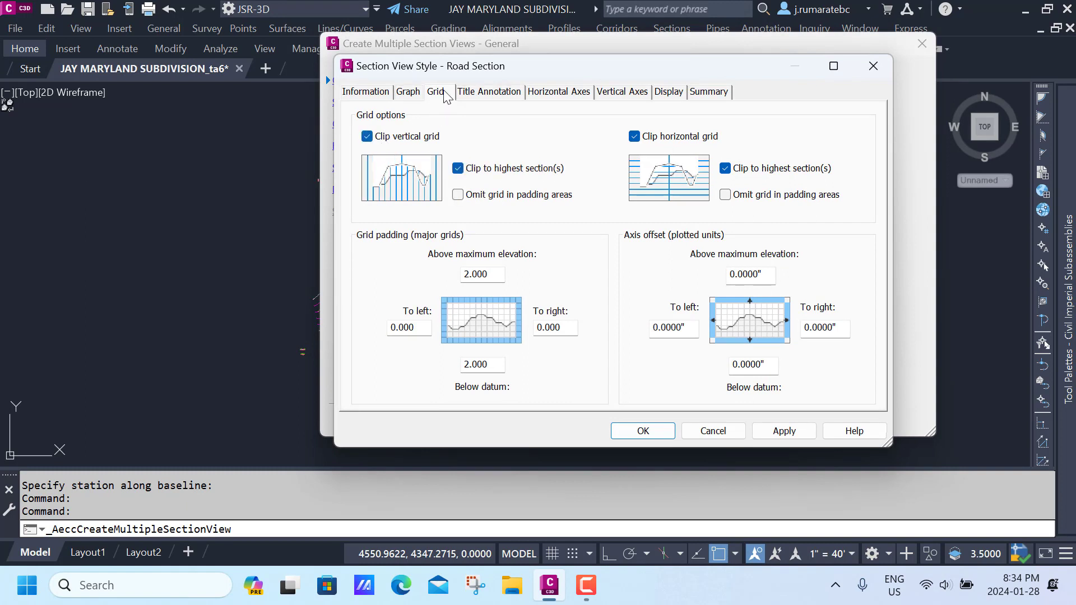
{"action": "left_click", "coordinate": [367, 136]}
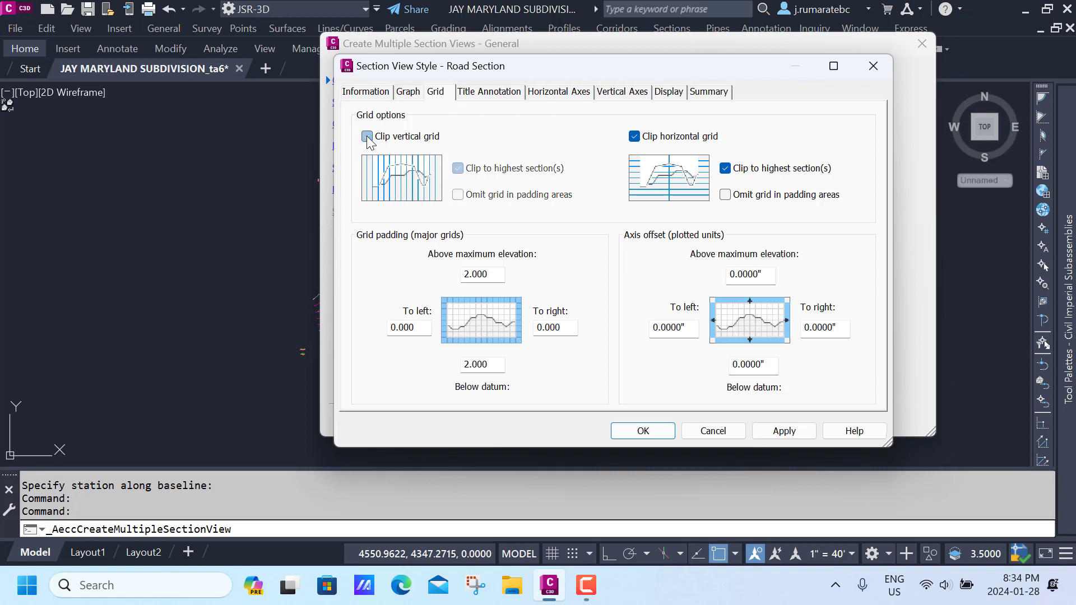
{"action": "left_click", "coordinate": [636, 140]}
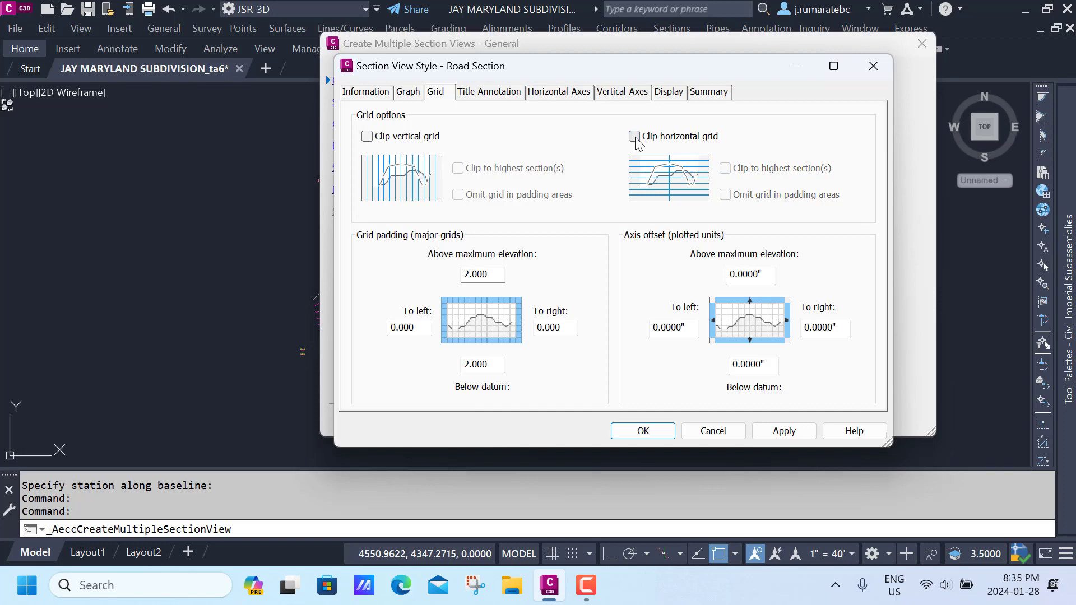
{"action": "left_click", "coordinate": [633, 431]}
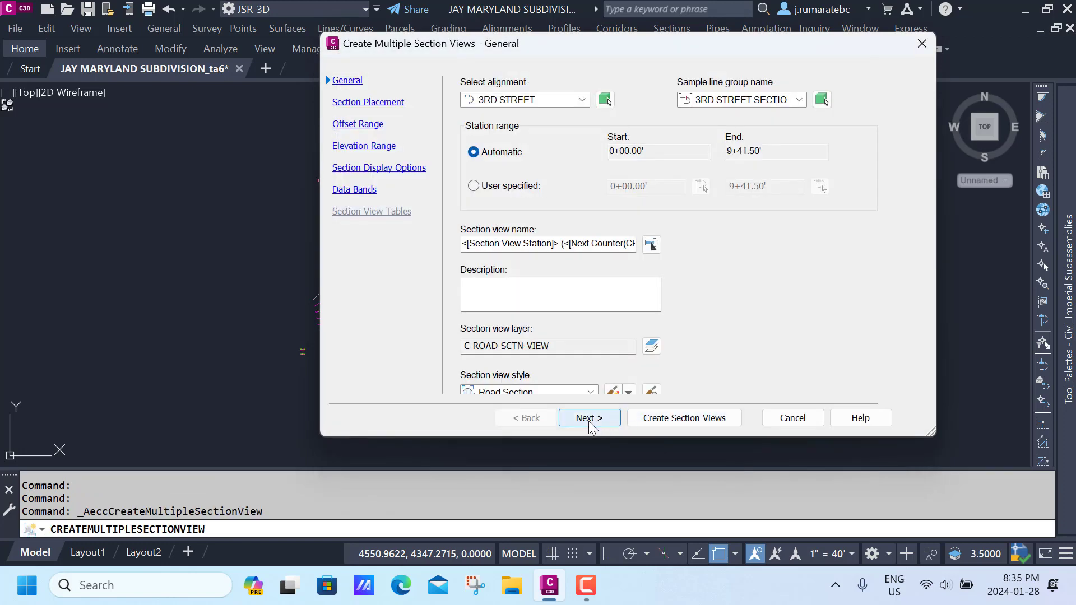
Step: Create the 3RD STREET section views with Production placement, the Basic group plot style and Offsets Only bands, placing them beside the lower profile view
{"action": "left_click", "coordinate": [590, 418]}
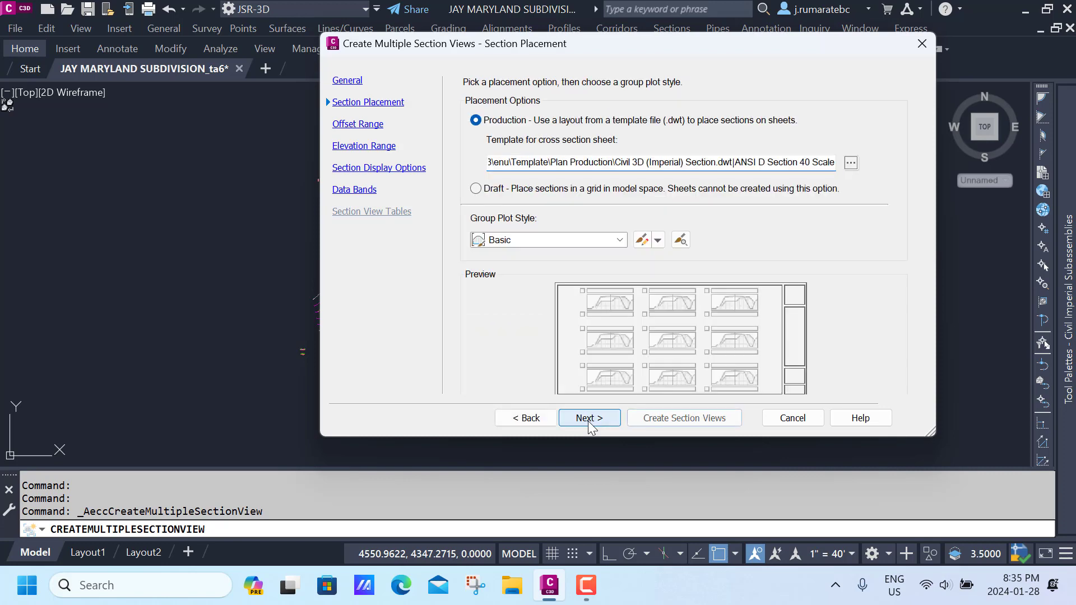
{"action": "left_click", "coordinate": [589, 419]}
{"action": "left_click", "coordinate": [590, 419]}
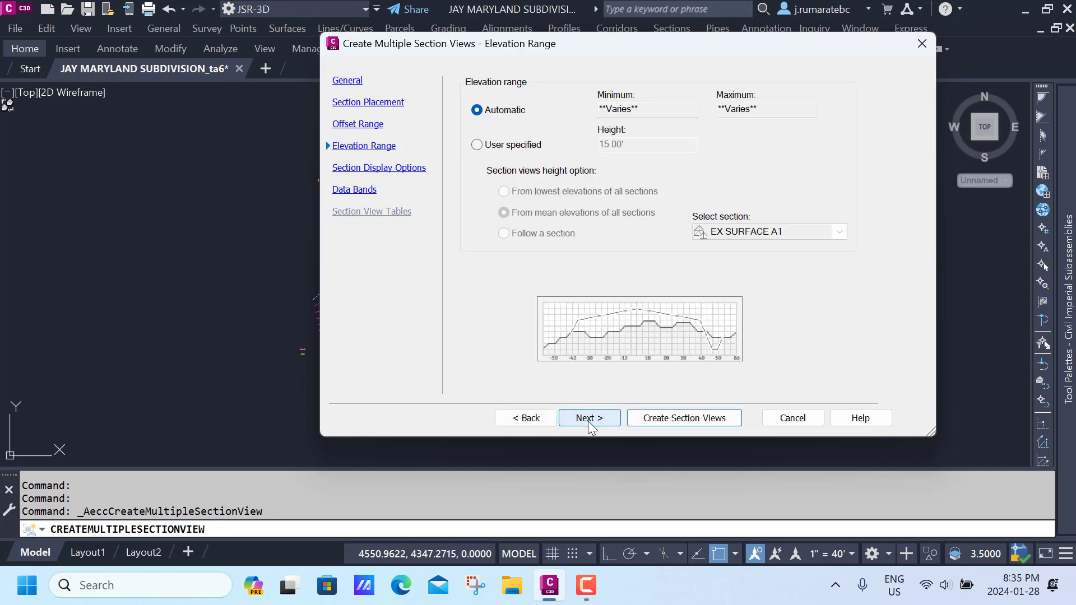
{"action": "left_click", "coordinate": [589, 419]}
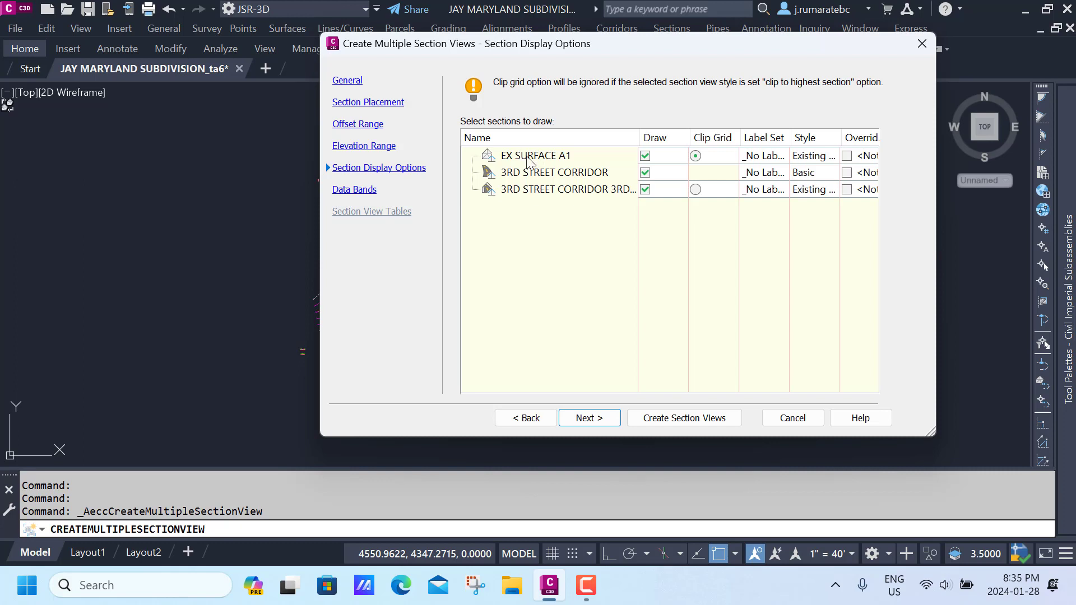
{"action": "left_click", "coordinate": [589, 418]}
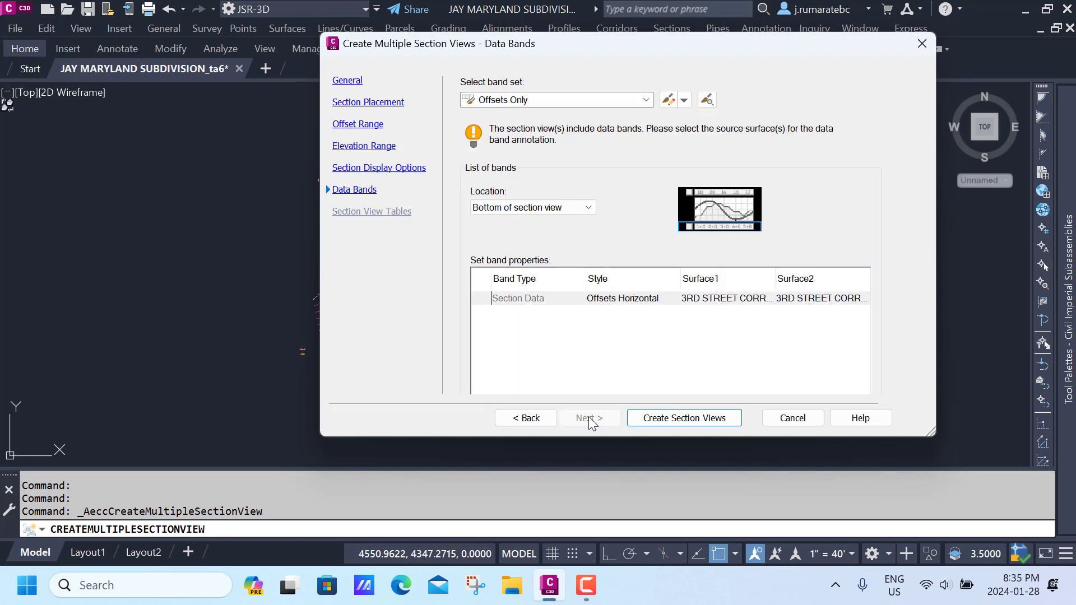
{"action": "left_click", "coordinate": [662, 419]}
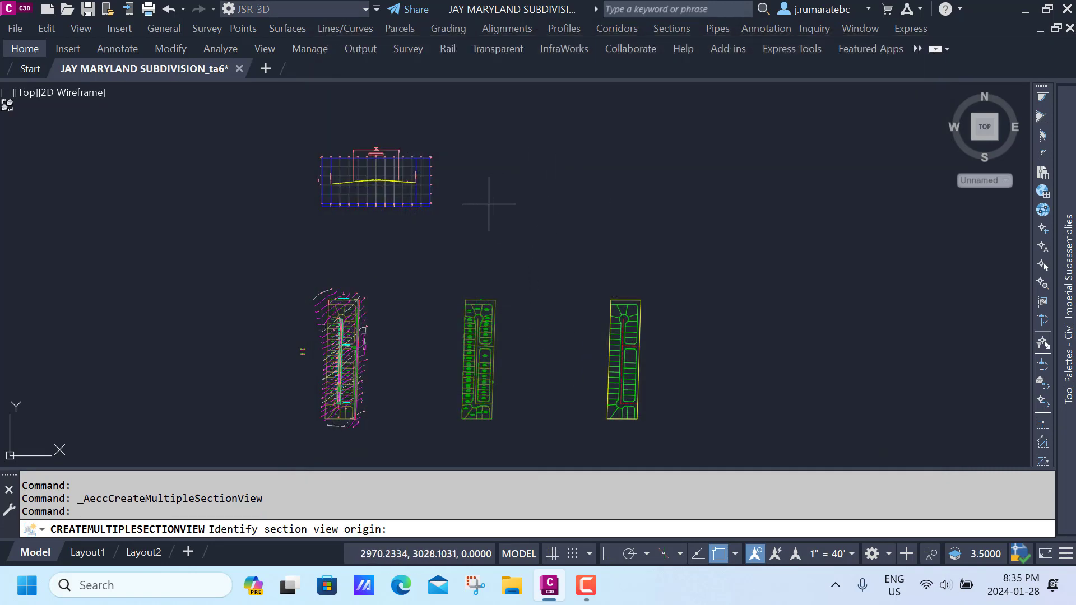
{"action": "left_click", "coordinate": [539, 209]}
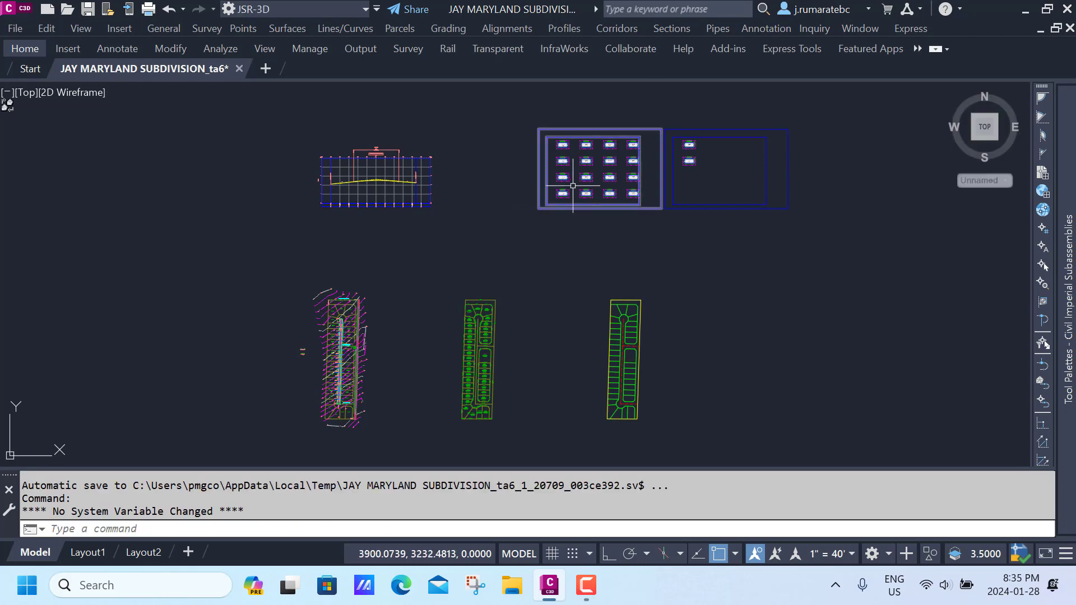
Step: Examine the new section view sheets and the corridor section against existing ground at station 1+00.00
{"action": "scroll", "coordinate": [514, 159], "scroll_direction": "up", "scroll_amount": 8}
{"action": "scroll", "coordinate": [514, 159], "scroll_direction": "up", "scroll_amount": 9}
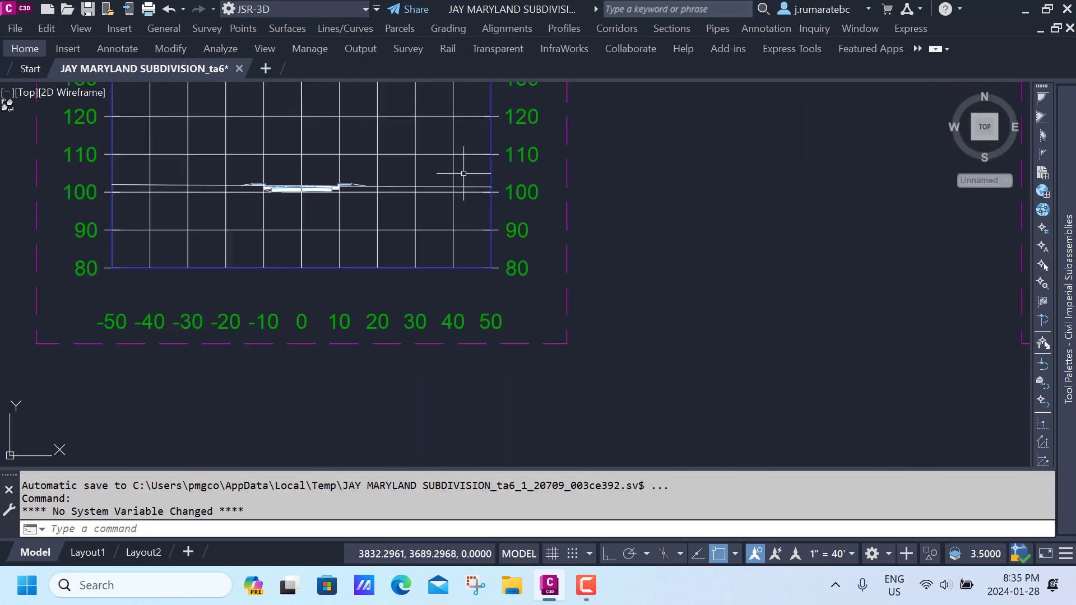
{"action": "scroll", "coordinate": [488, 233], "scroll_direction": "down", "scroll_amount": 8}
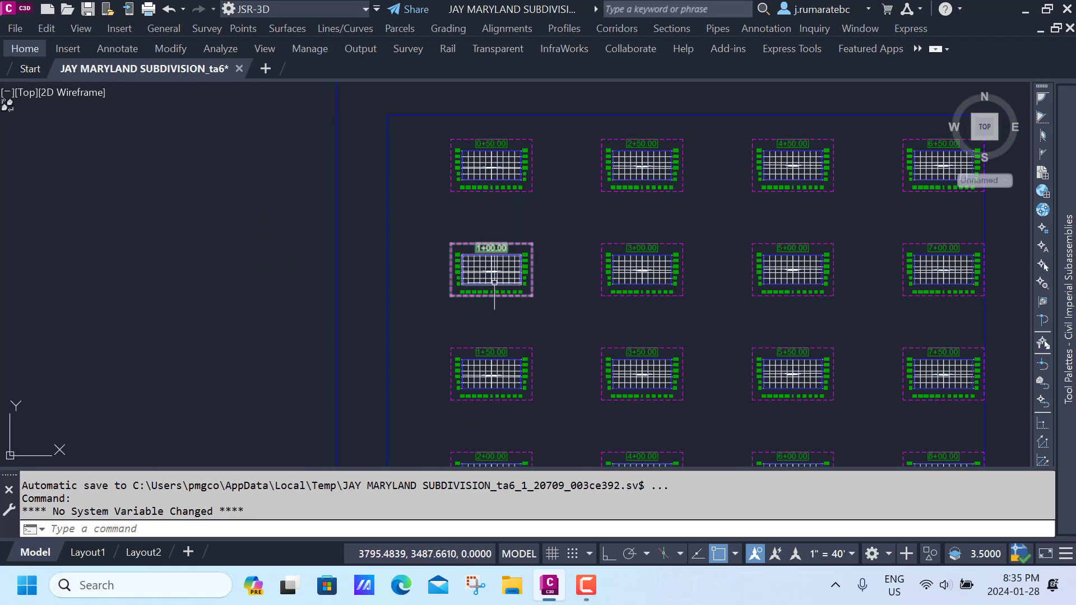
{"action": "scroll", "coordinate": [484, 282], "scroll_direction": "up", "scroll_amount": 4}
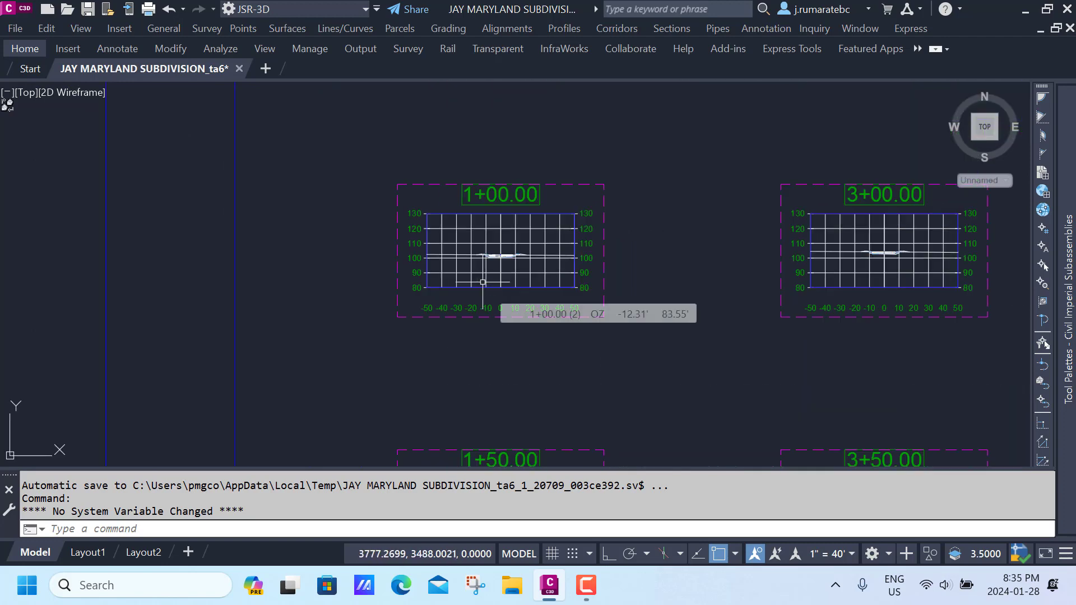
{"action": "scroll", "coordinate": [484, 280], "scroll_direction": "up", "scroll_amount": 6}
{"action": "scroll", "coordinate": [452, 190], "scroll_direction": "up", "scroll_amount": 4}
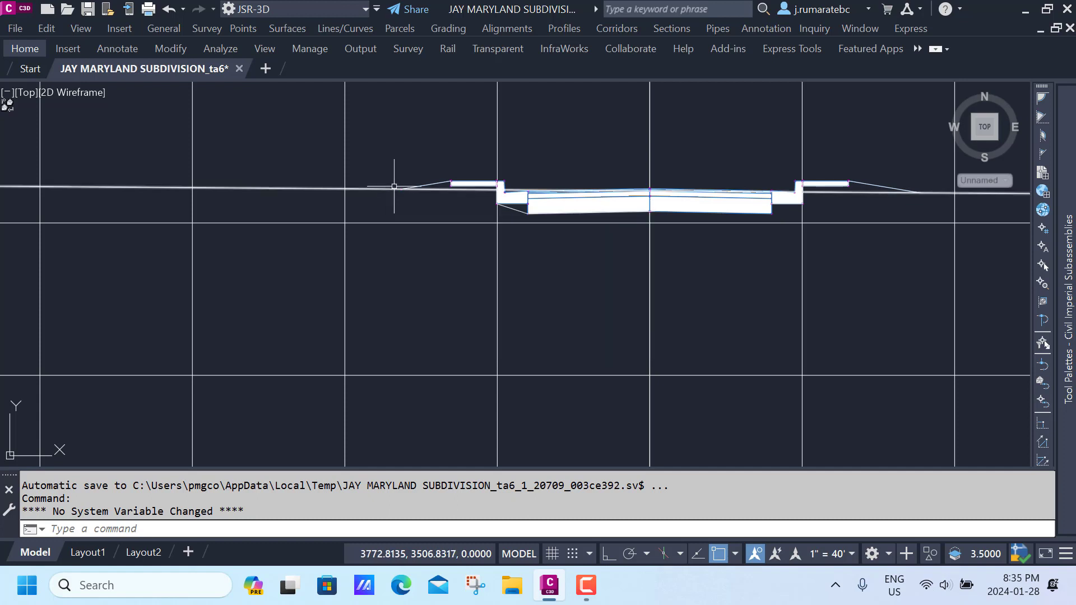
{"action": "scroll", "coordinate": [432, 205], "scroll_direction": "up", "scroll_amount": 2}
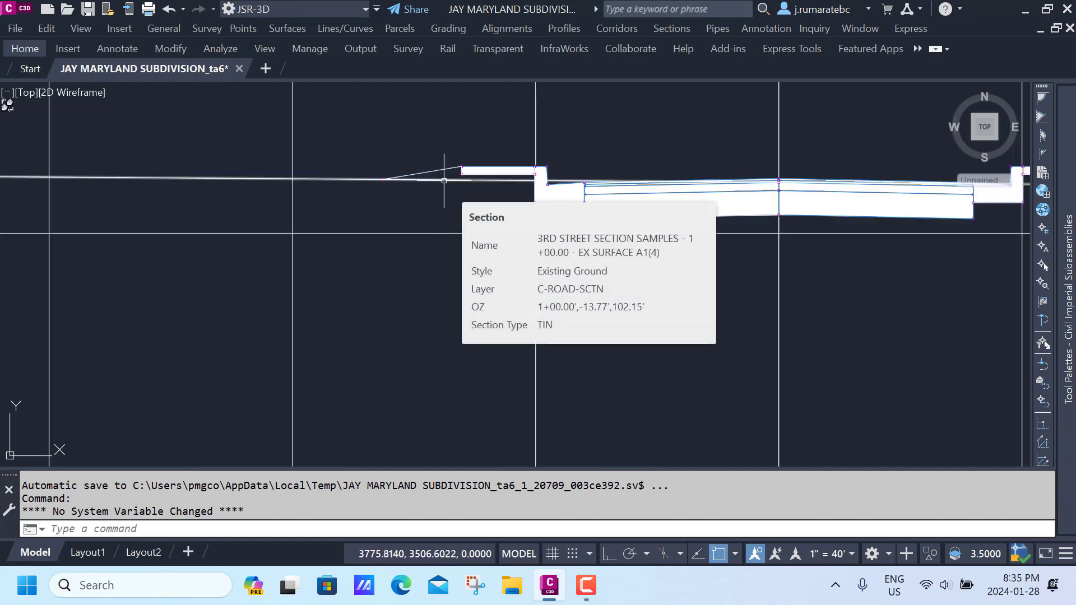
Step: Set the linetype of both segments and points to HIDDEN in the Existing Ground section style
{"action": "left_click", "coordinate": [444, 180]}
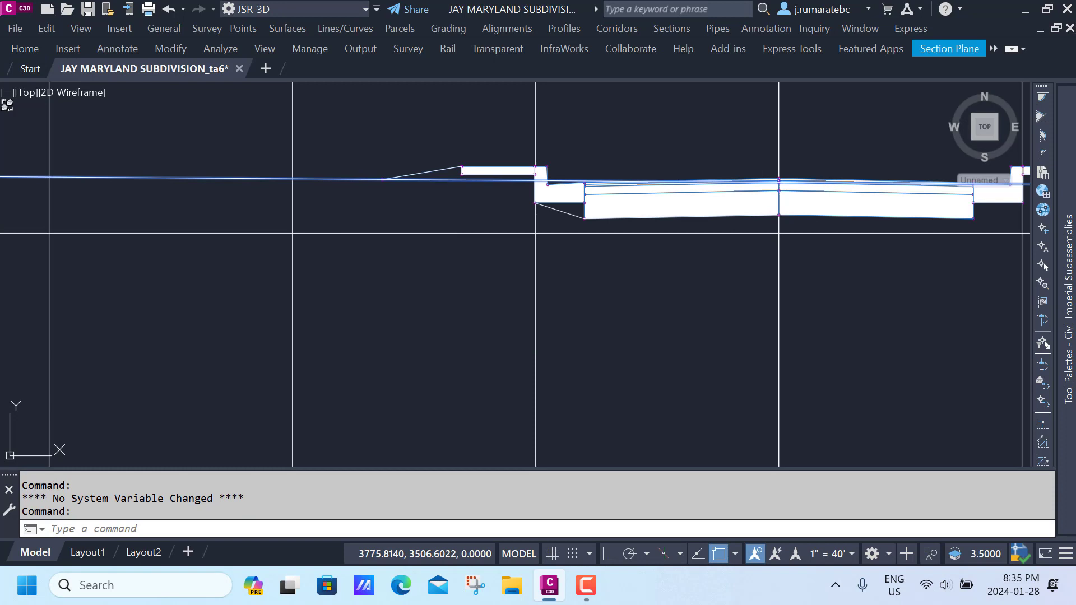
{"action": "right_click", "coordinate": [444, 180]}
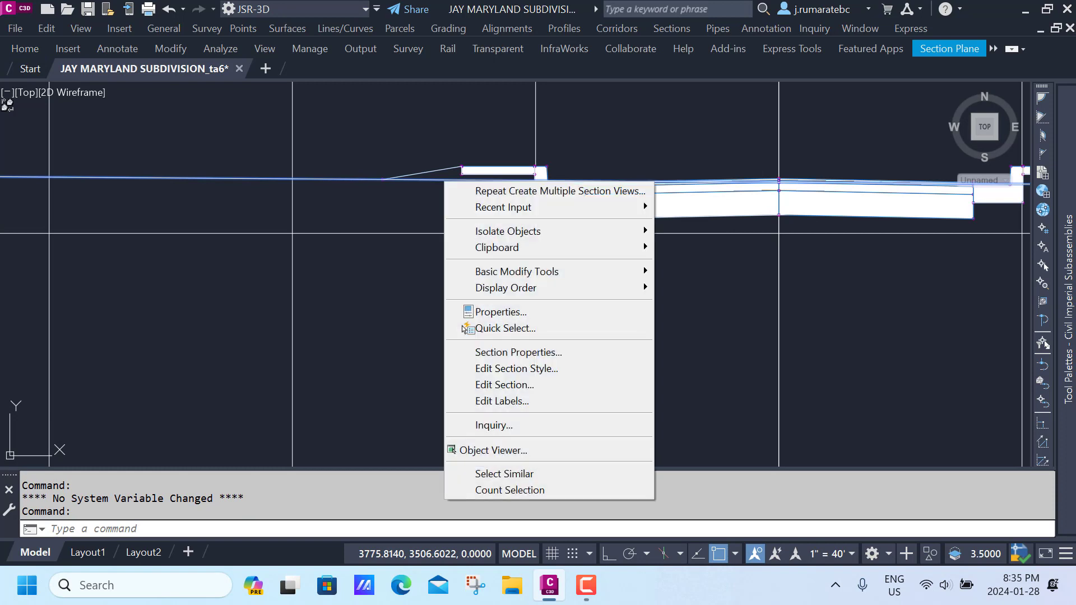
{"action": "left_click", "coordinate": [477, 373]}
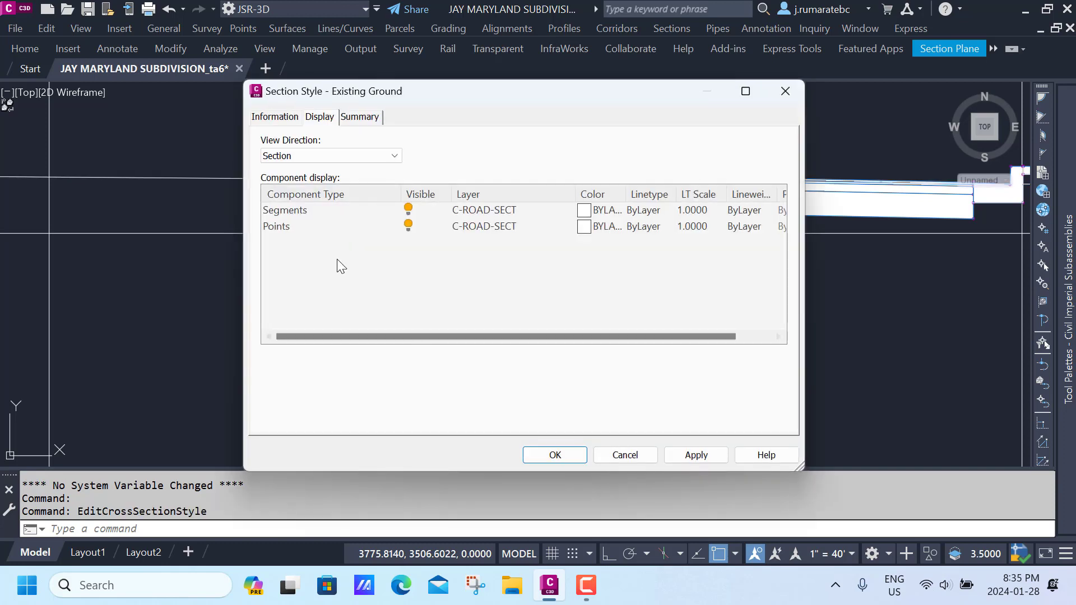
{"action": "left_click", "coordinate": [301, 215]}
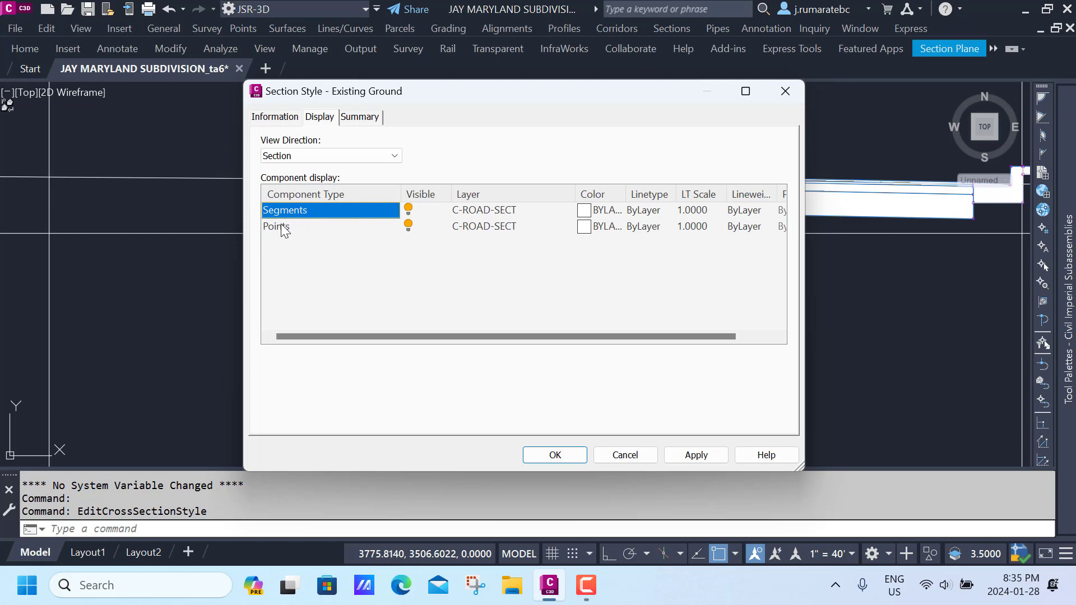
{"action": "left_click", "coordinate": [282, 227], "text": "shift"}
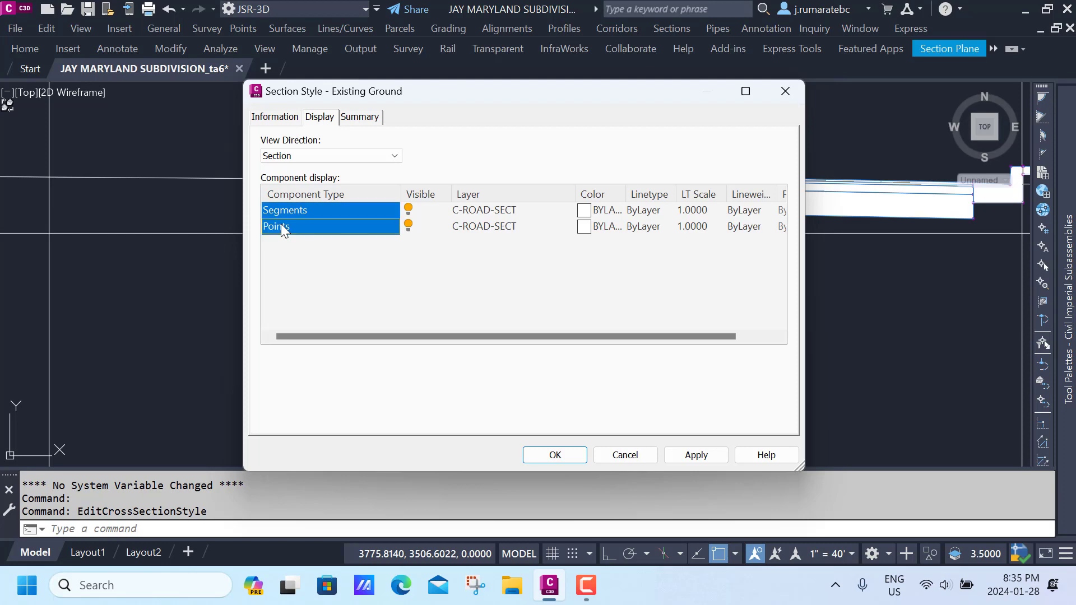
{"action": "left_click", "coordinate": [644, 227]}
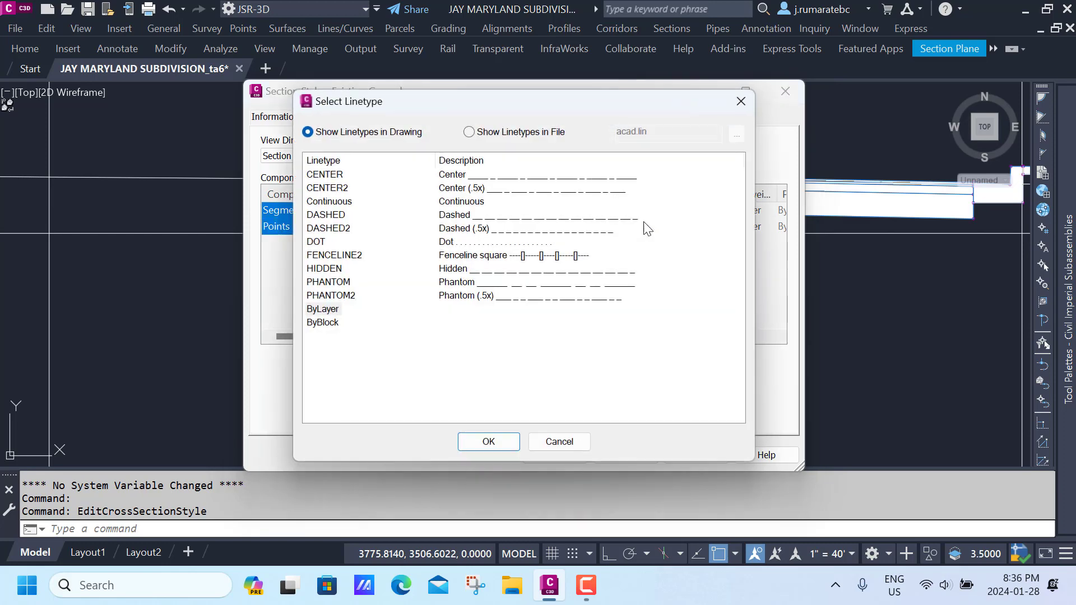
{"action": "left_click", "coordinate": [328, 269]}
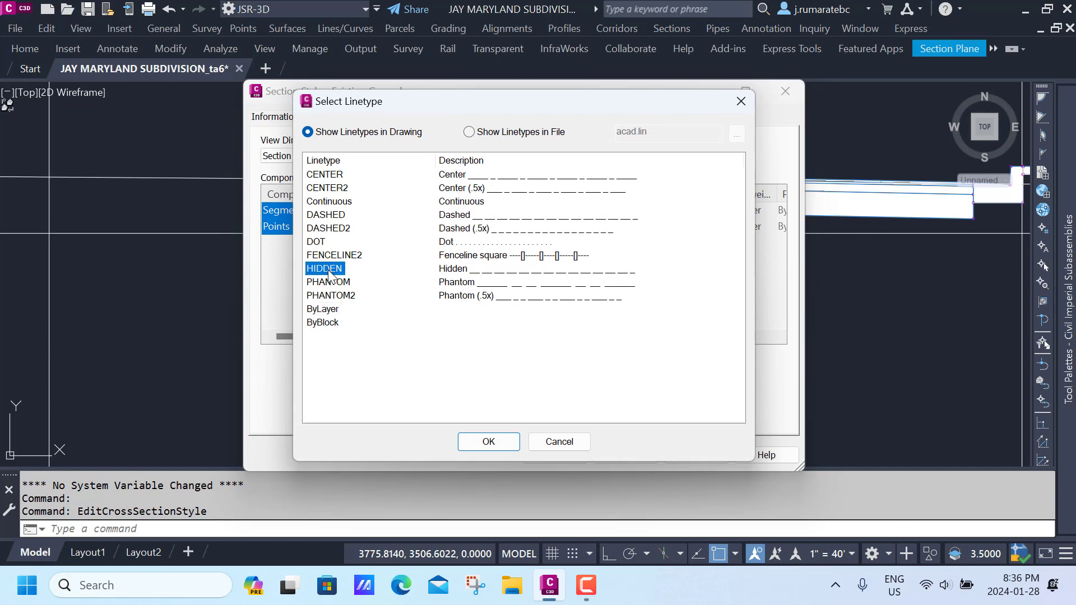
{"action": "left_click", "coordinate": [488, 441]}
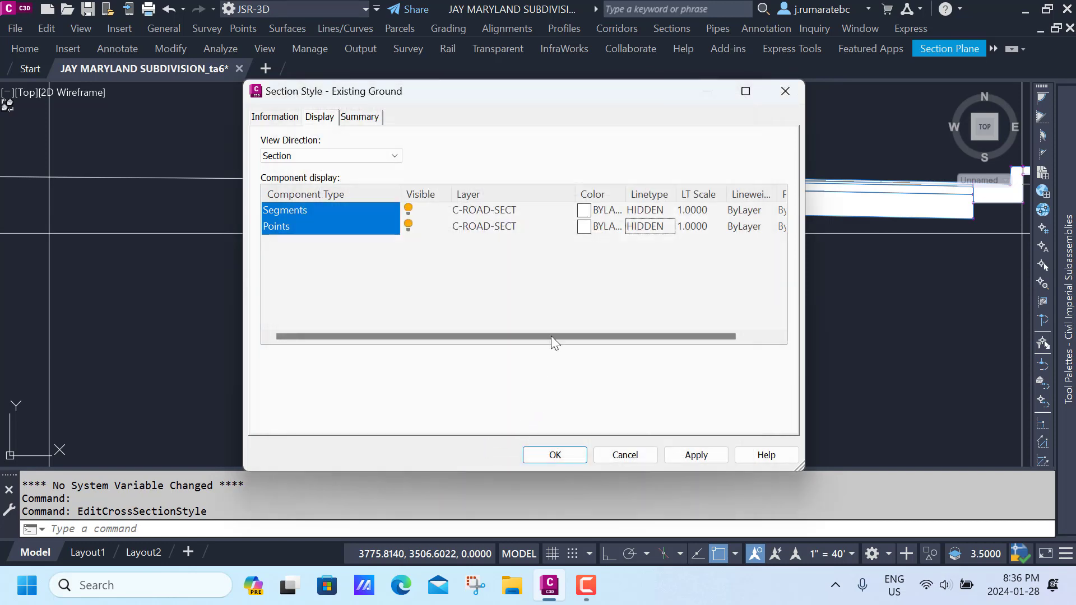
{"action": "left_click", "coordinate": [557, 454]}
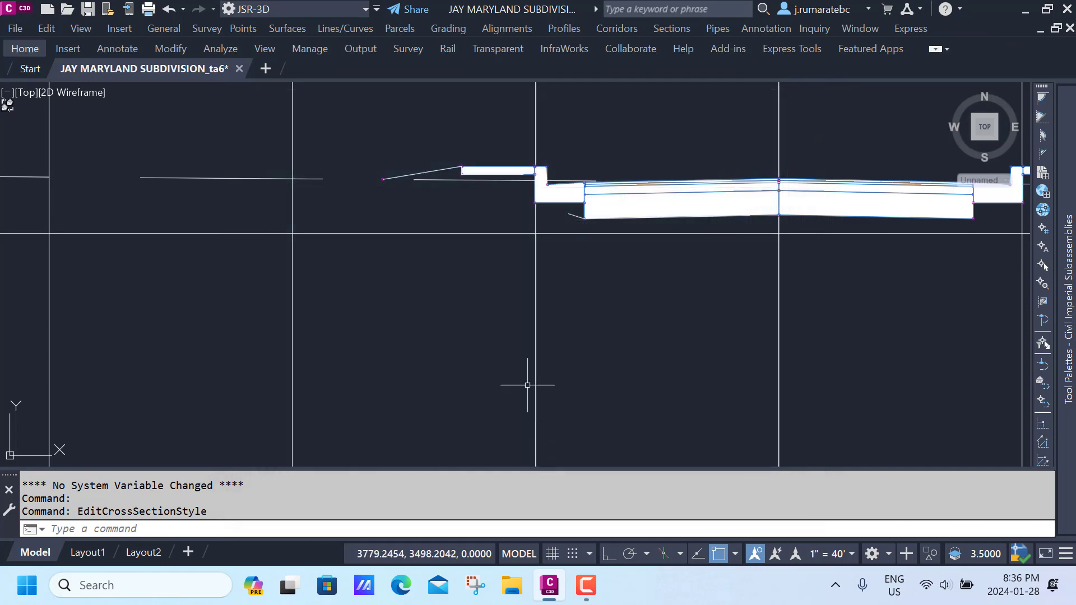
Step: Examine the existing ground line in the 1+00.00 section view and the overall drawing layout
{"action": "scroll", "coordinate": [528, 384], "scroll_direction": "up", "scroll_amount": 3}
{"action": "scroll", "coordinate": [475, 263], "scroll_direction": "down", "scroll_amount": 7}
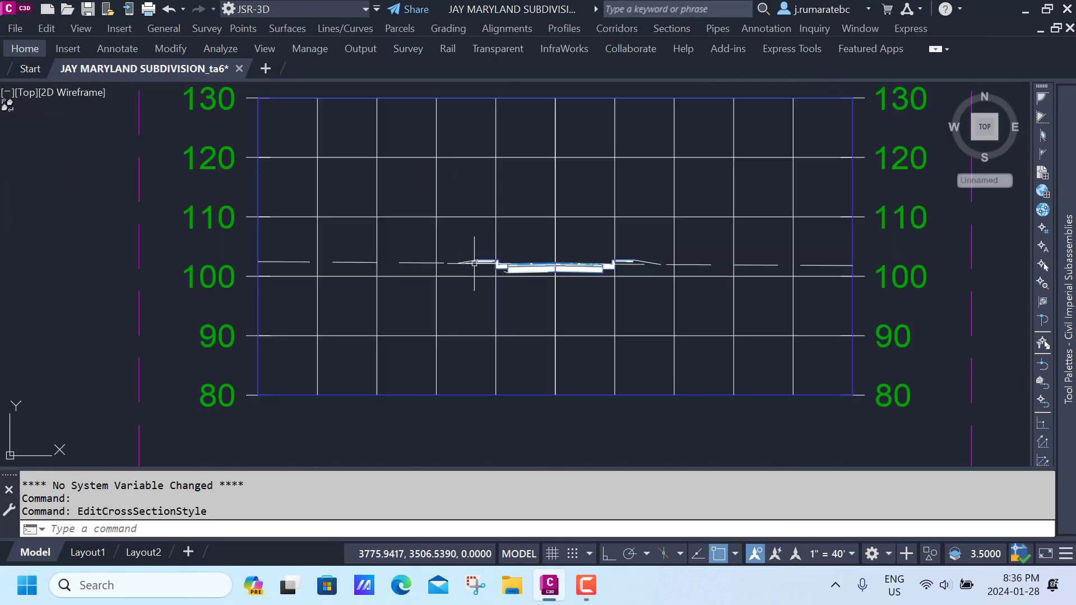
{"action": "scroll", "coordinate": [474, 263], "scroll_direction": "up", "scroll_amount": 3}
{"action": "scroll", "coordinate": [422, 262], "scroll_direction": "up", "scroll_amount": 8}
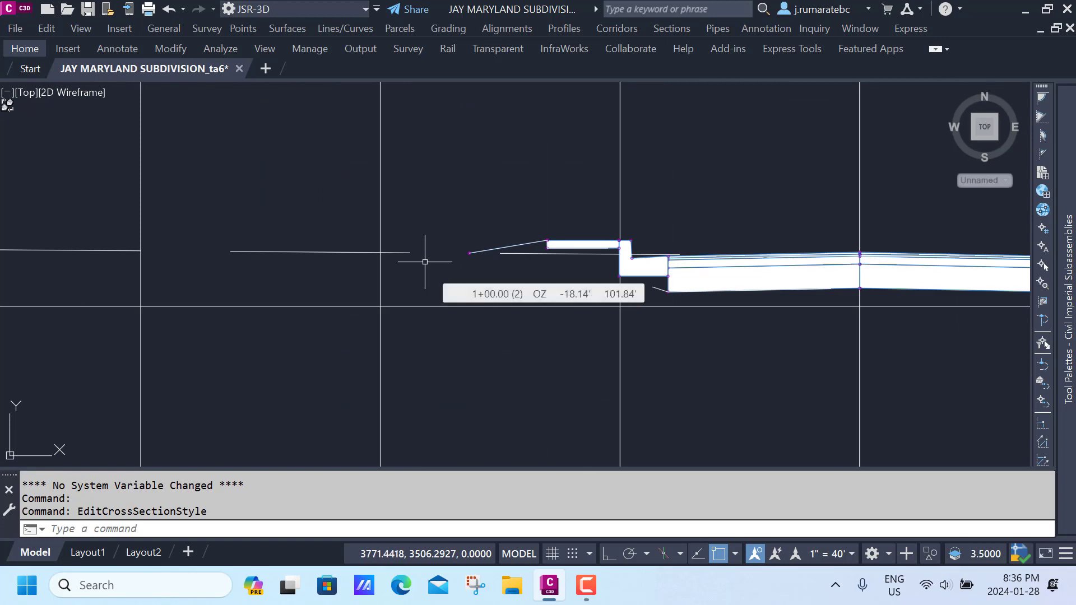
{"action": "scroll", "coordinate": [424, 261], "scroll_direction": "down", "scroll_amount": 4}
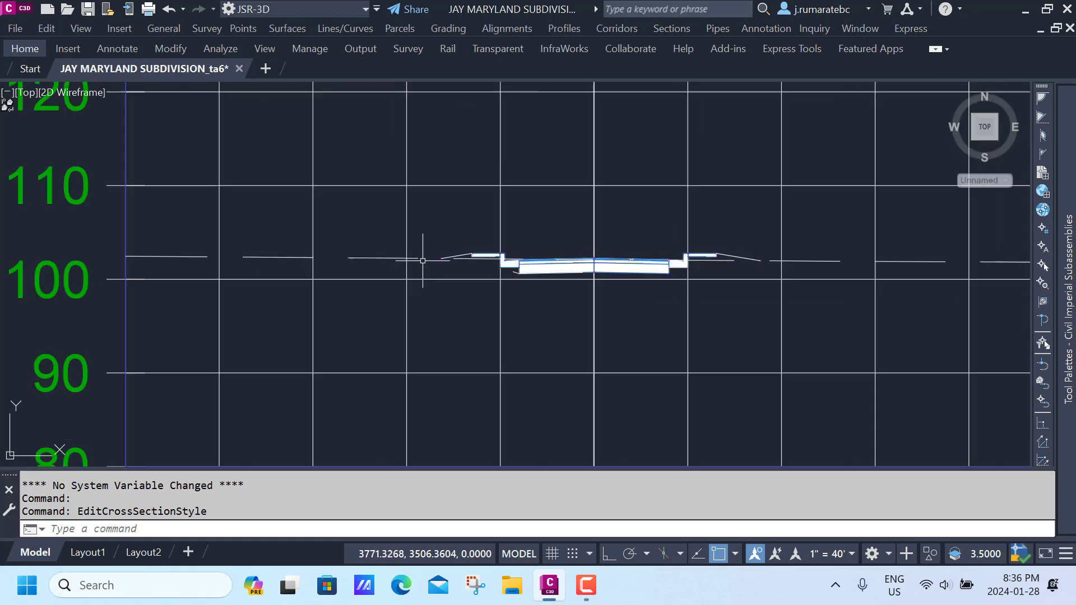
{"action": "scroll", "coordinate": [423, 261], "scroll_direction": "down", "scroll_amount": 10}
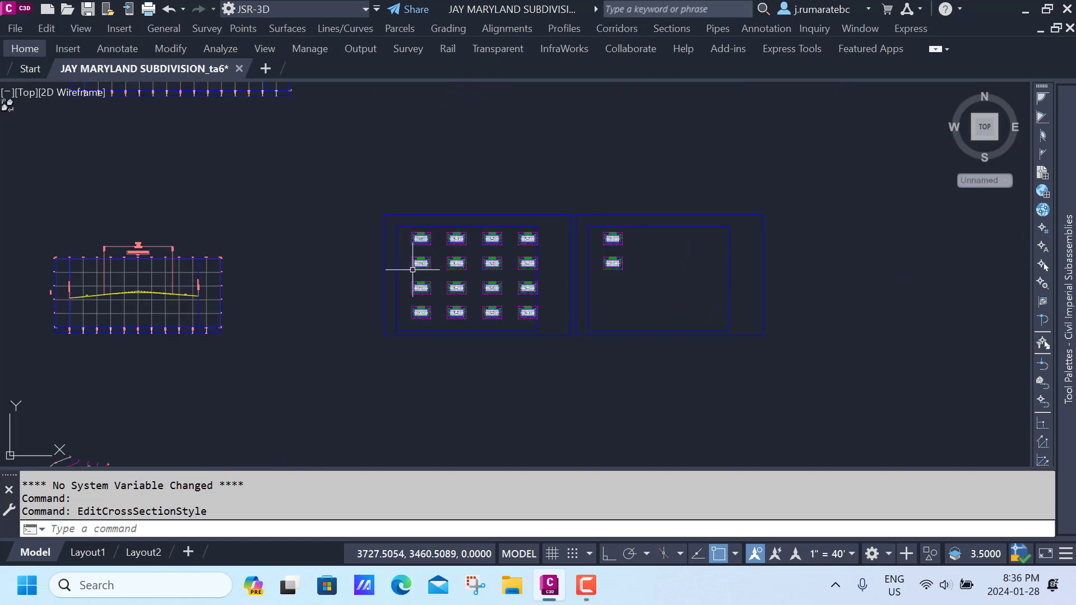
{"action": "scroll", "coordinate": [413, 270], "scroll_direction": "down", "scroll_amount": 4}
{"action": "middle_click_drag", "start_coordinate": [420, 296], "coordinate": [432, 242]}
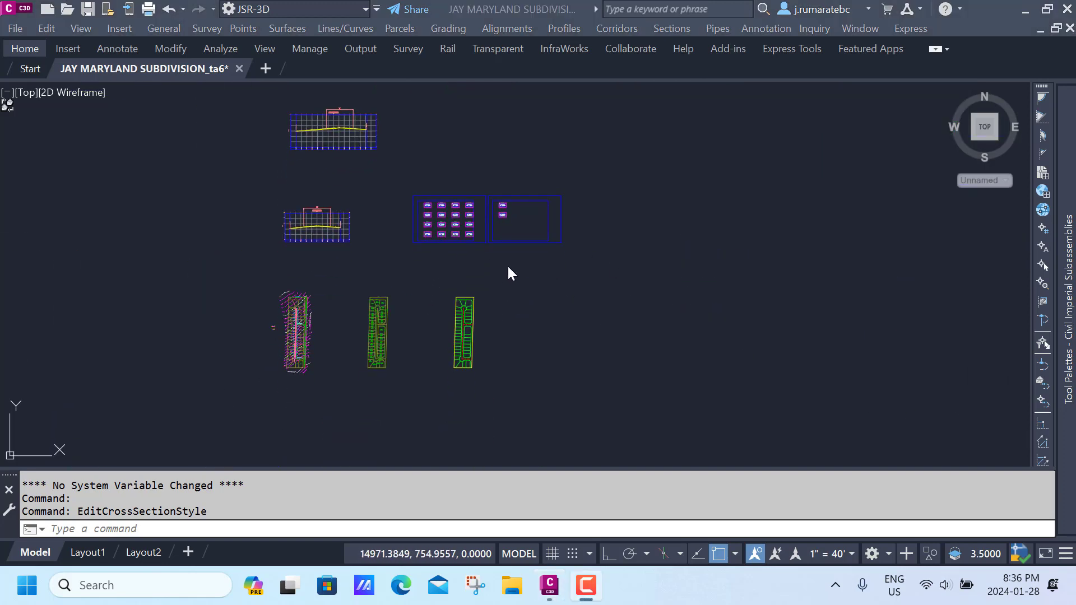
{"action": "left_click", "coordinate": [448, 263]}
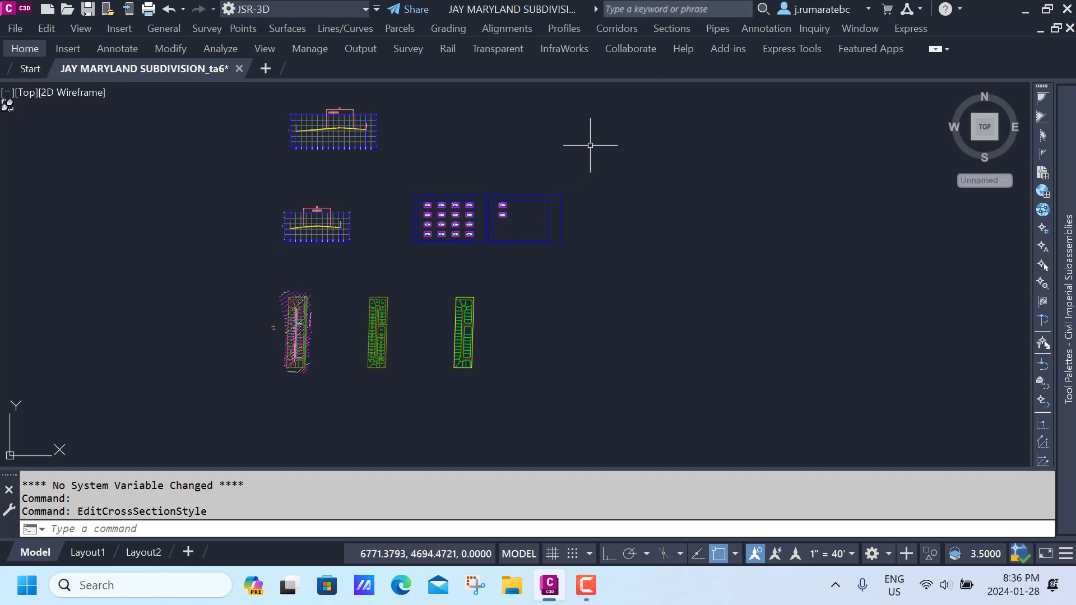
Step: Compute Cut and Fill materials for 3RD STREET SECTION SAMPLES, mapping EG to EX SURFACE A1 and DATUM to the 3RD STREET CORRIDOR surface
{"action": "left_click", "coordinate": [661, 30]}
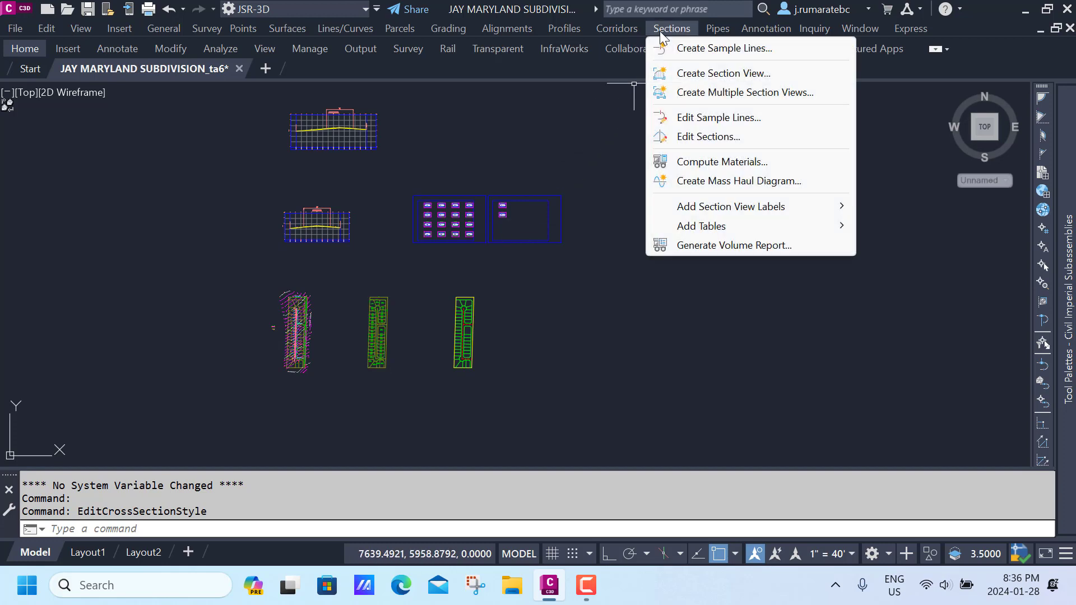
{"action": "left_click", "coordinate": [703, 163]}
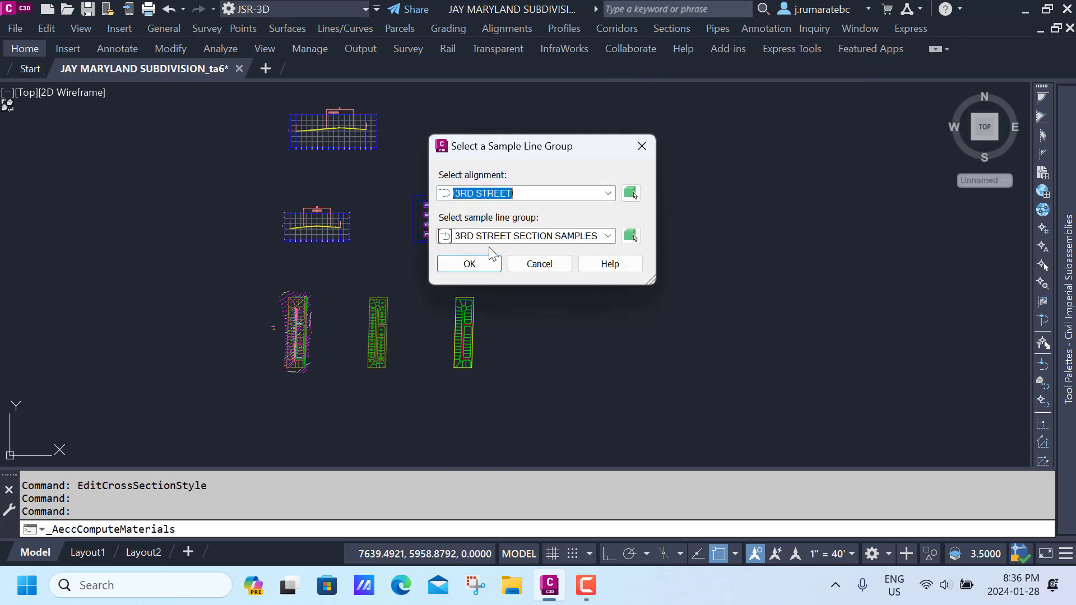
{"action": "left_click", "coordinate": [473, 268]}
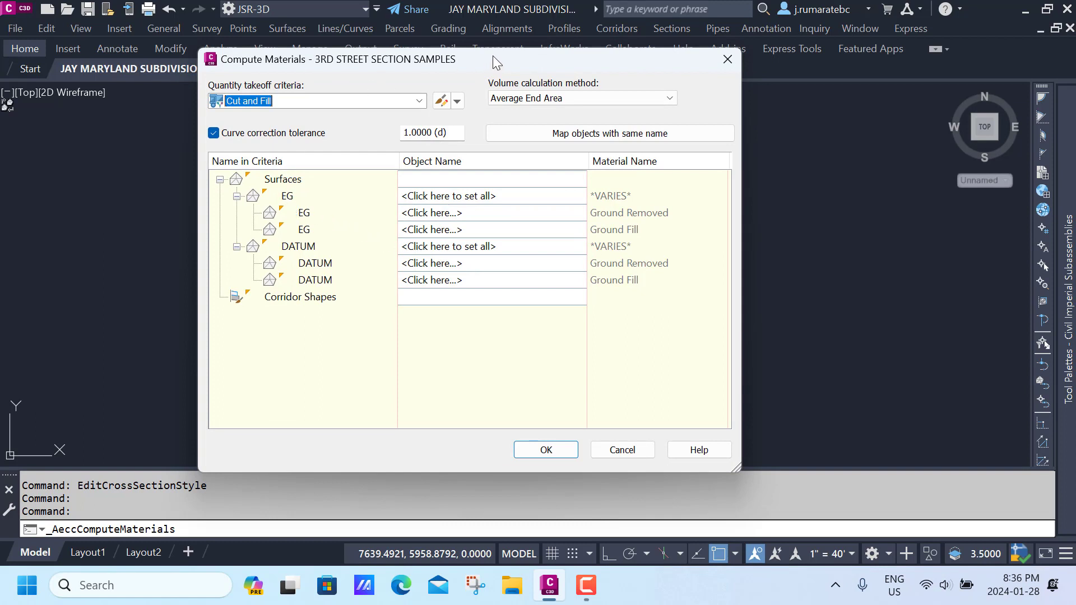
{"action": "mouse_move", "coordinate": [493, 56]}
{"action": "left_mouse_down"}
{"action": "mouse_move", "coordinate": [395, 132]}
{"action": "mouse_move", "coordinate": [510, 35]}
{"action": "mouse_move", "coordinate": [512, 49]}
{"action": "left_mouse_up"}
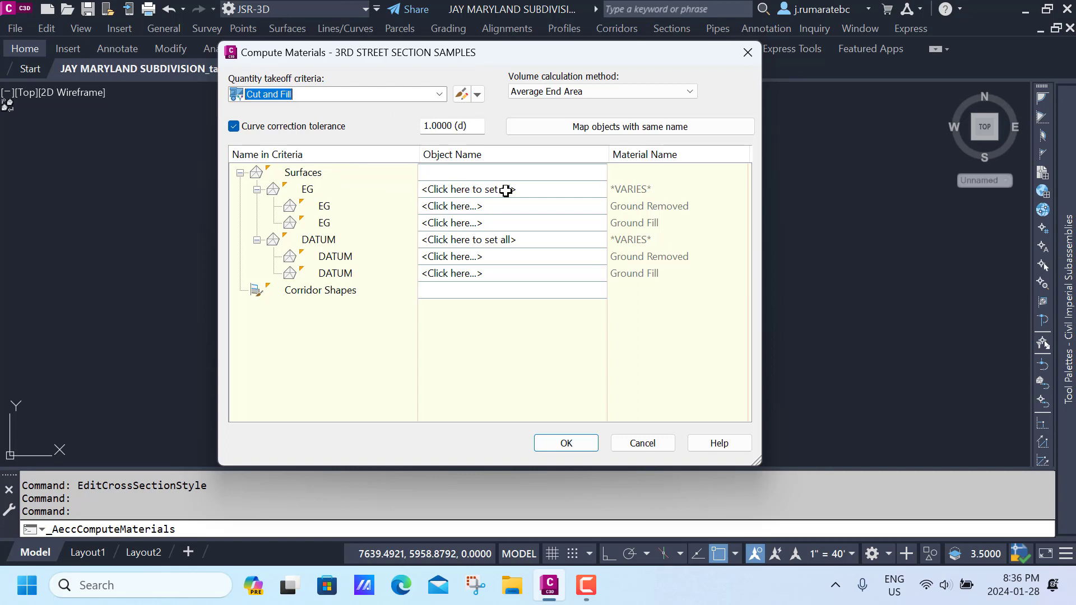
{"action": "left_click", "coordinate": [543, 190]}
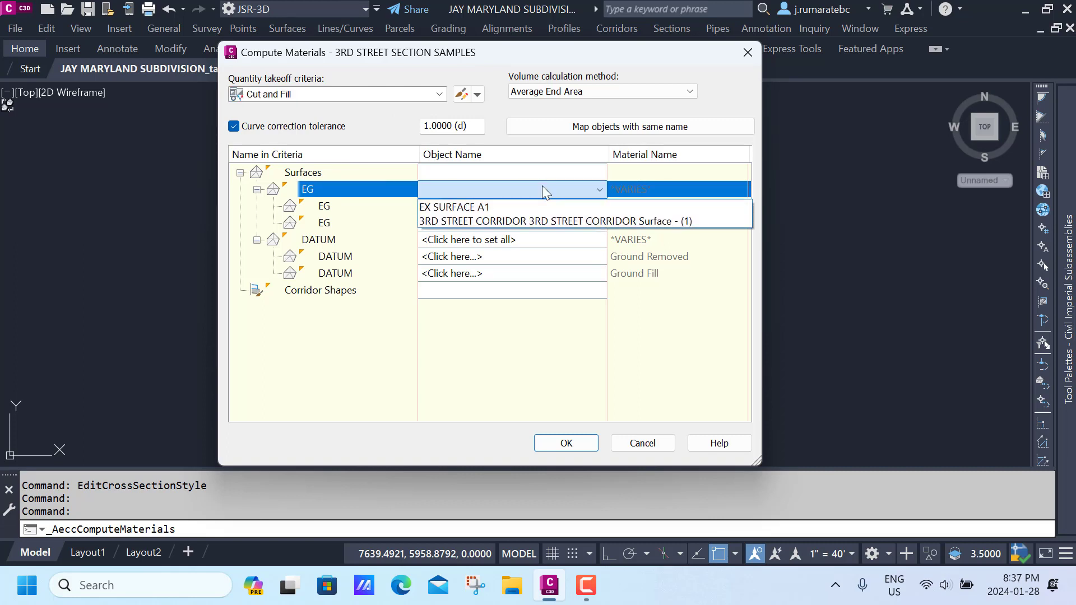
{"action": "left_click", "coordinate": [499, 207]}
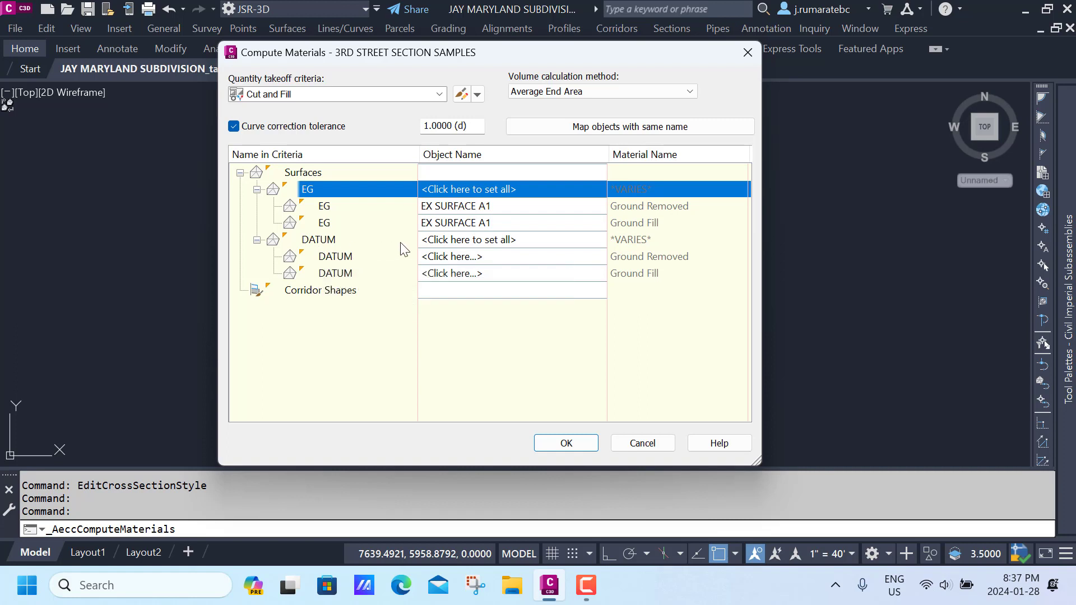
{"action": "left_click", "coordinate": [529, 240]}
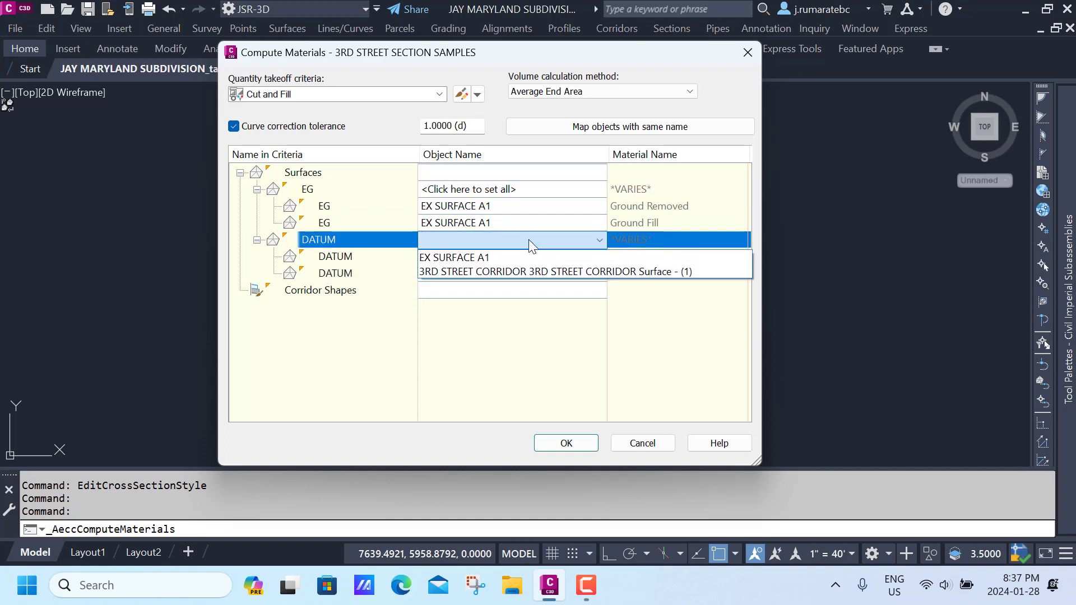
{"action": "left_click", "coordinate": [512, 272]}
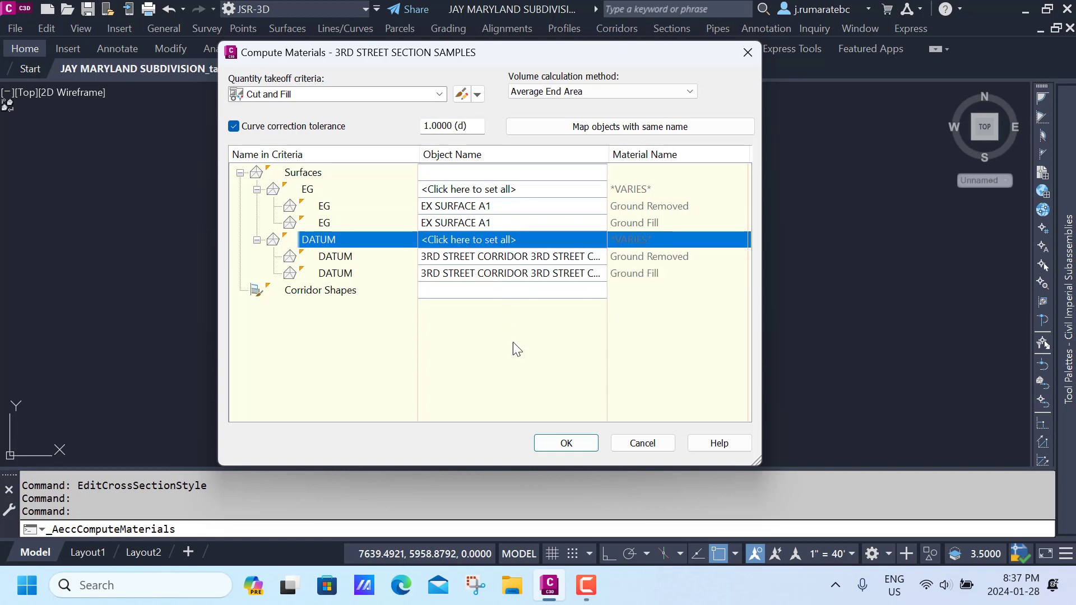
{"action": "left_click", "coordinate": [563, 442]}
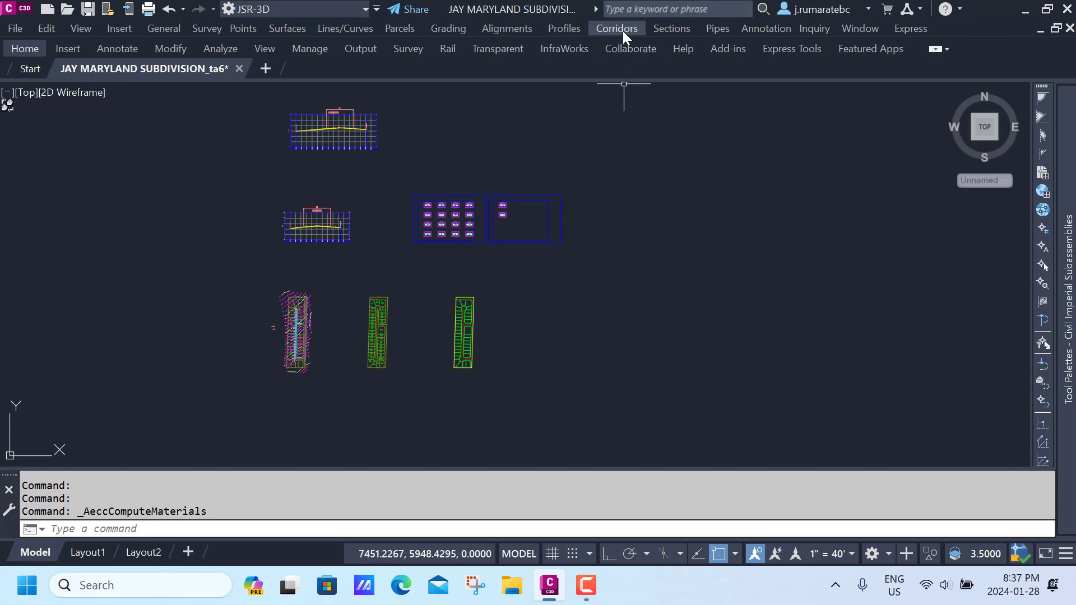
Step: Set up multiple section views for the 3RD STREET sample lines with the Road Section style, production placement and automatic elevation range
{"action": "left_click", "coordinate": [659, 28]}
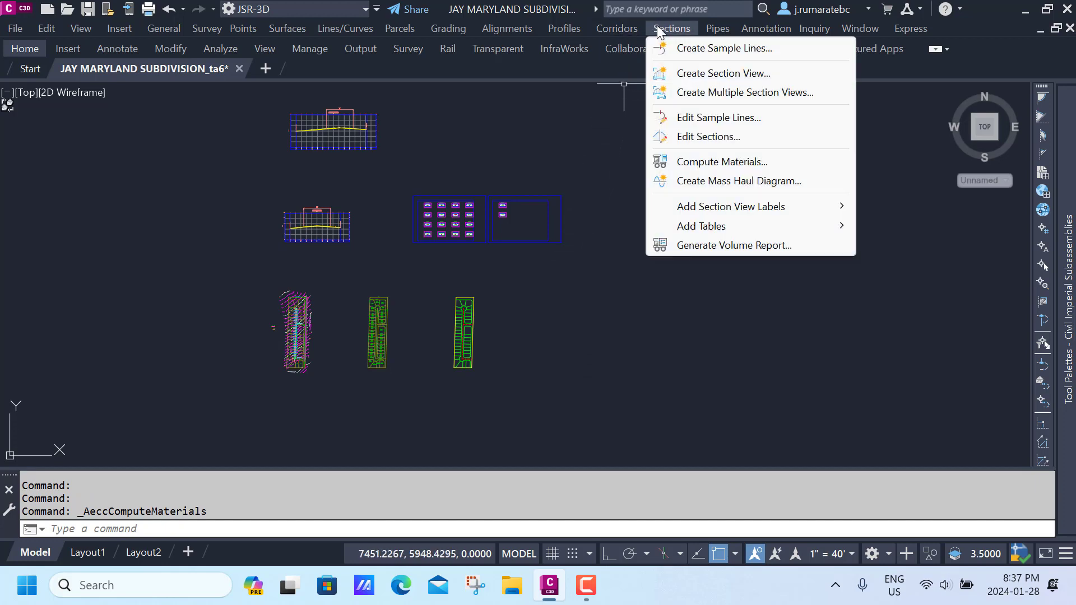
{"action": "left_click", "coordinate": [712, 93]}
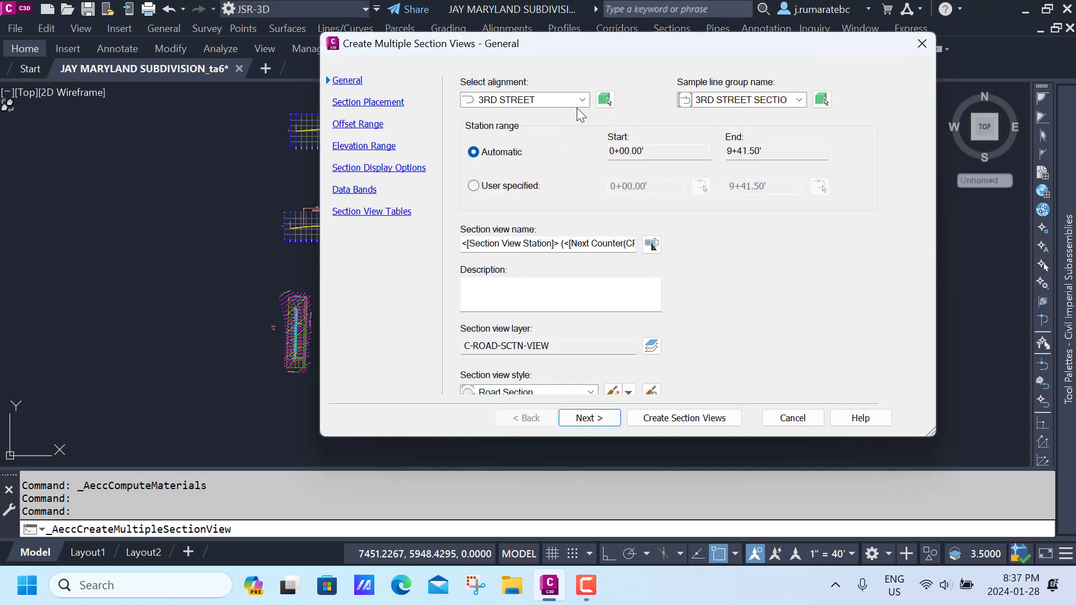
{"action": "left_click", "coordinate": [612, 392]}
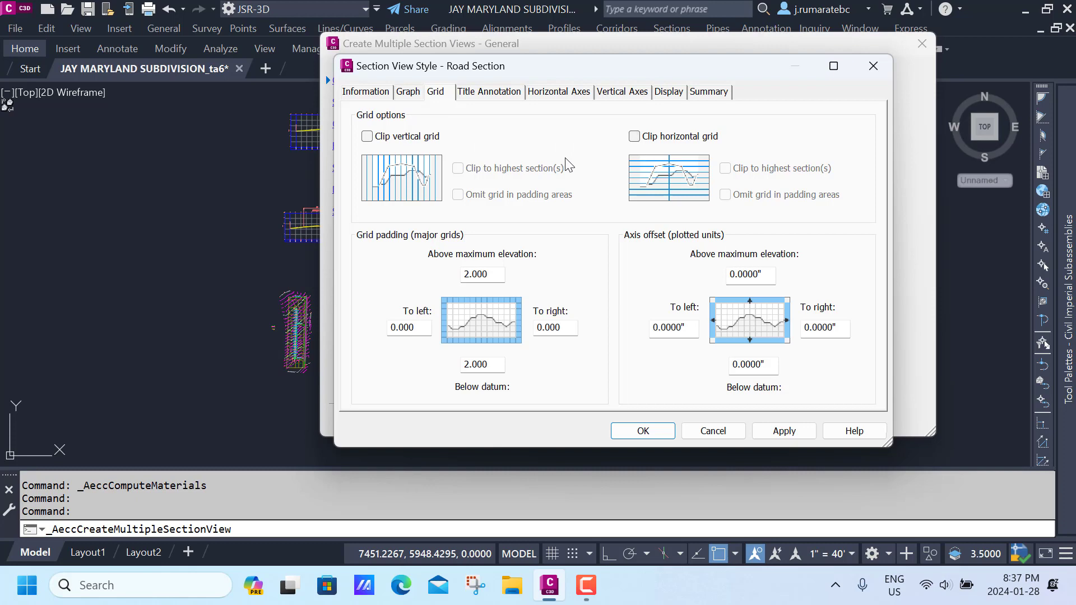
{"action": "left_click", "coordinate": [649, 430]}
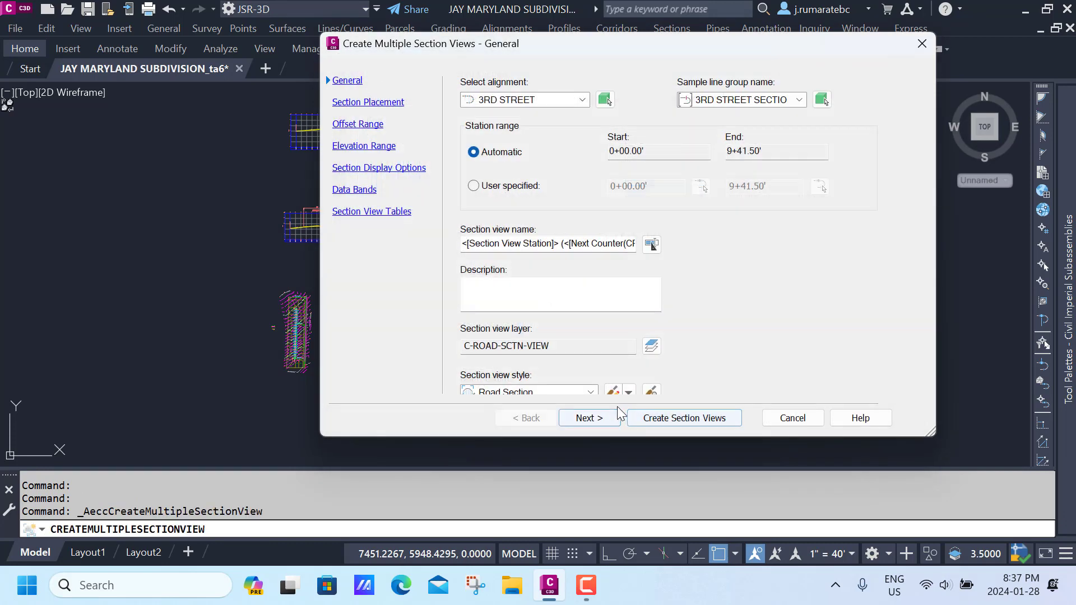
{"action": "left_click", "coordinate": [592, 420]}
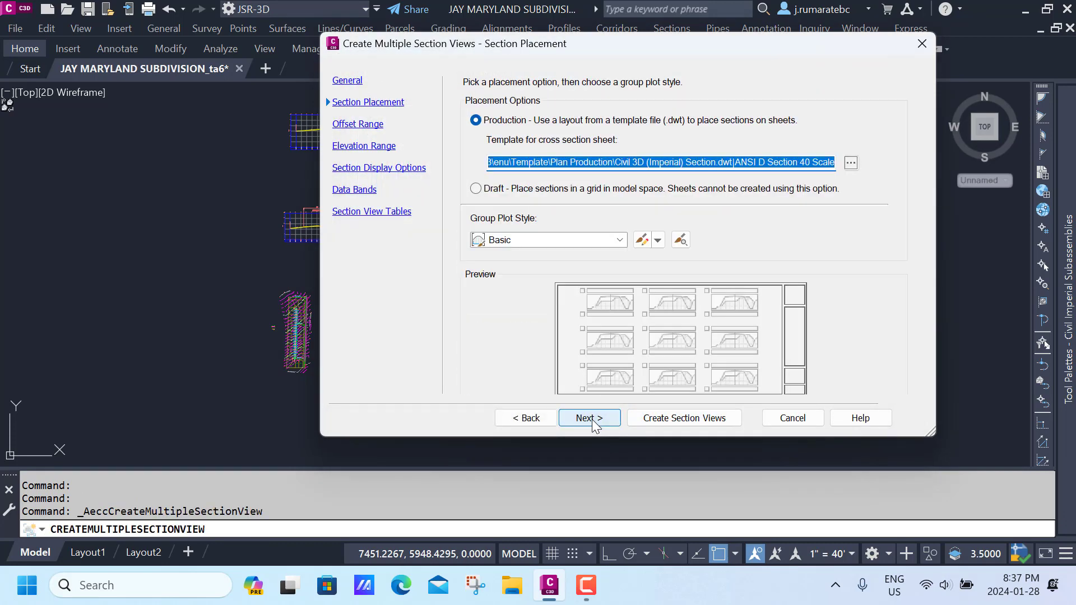
{"action": "left_click", "coordinate": [591, 420]}
{"action": "left_click", "coordinate": [592, 420]}
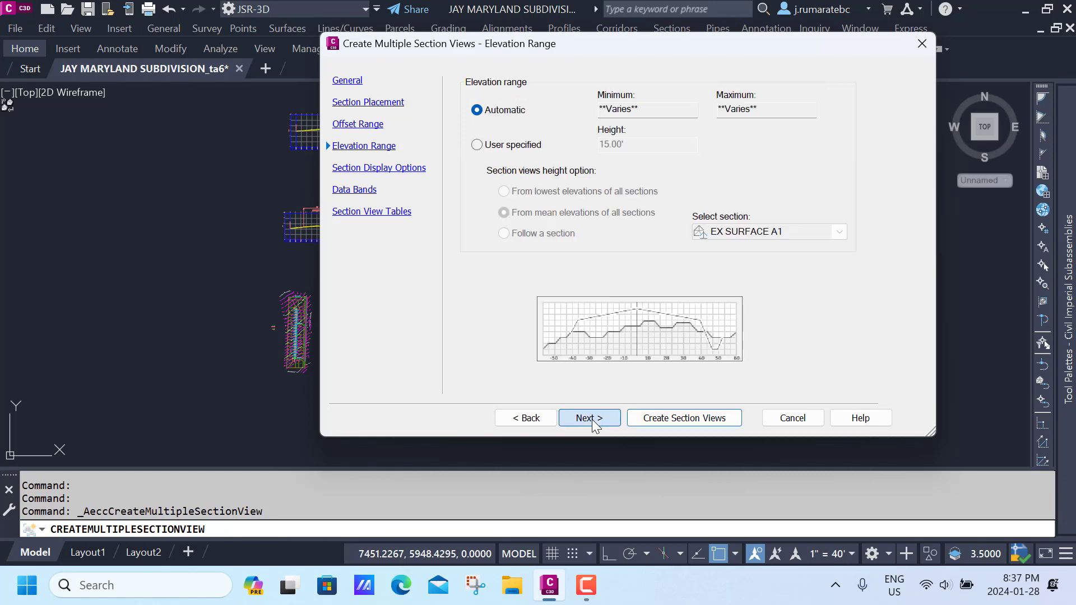
{"action": "left_click", "coordinate": [592, 420]}
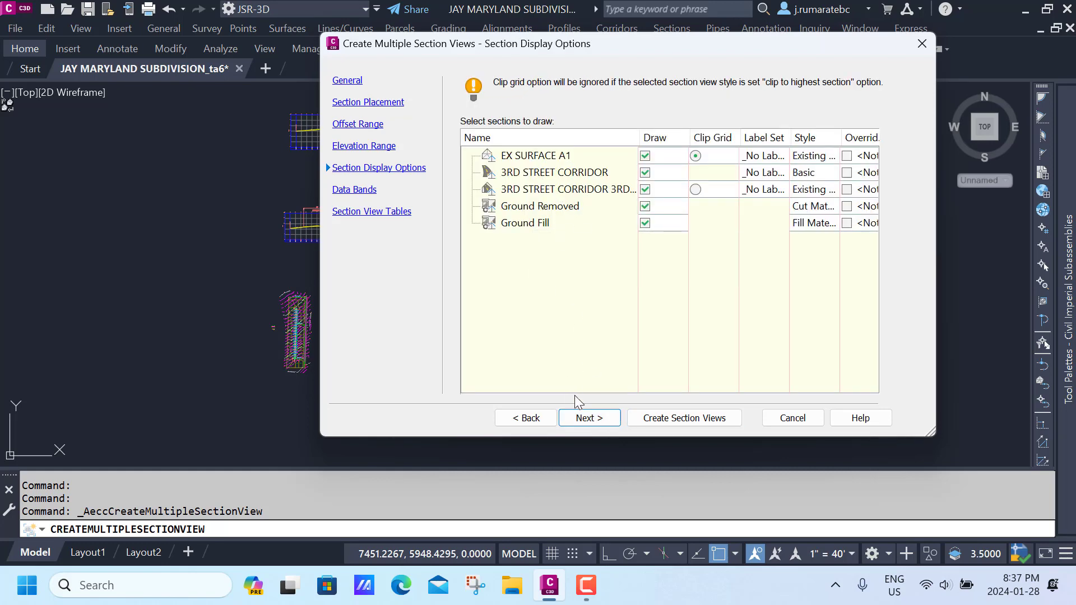
{"action": "left_click", "coordinate": [587, 420]}
{"action": "left_click", "coordinate": [587, 420]}
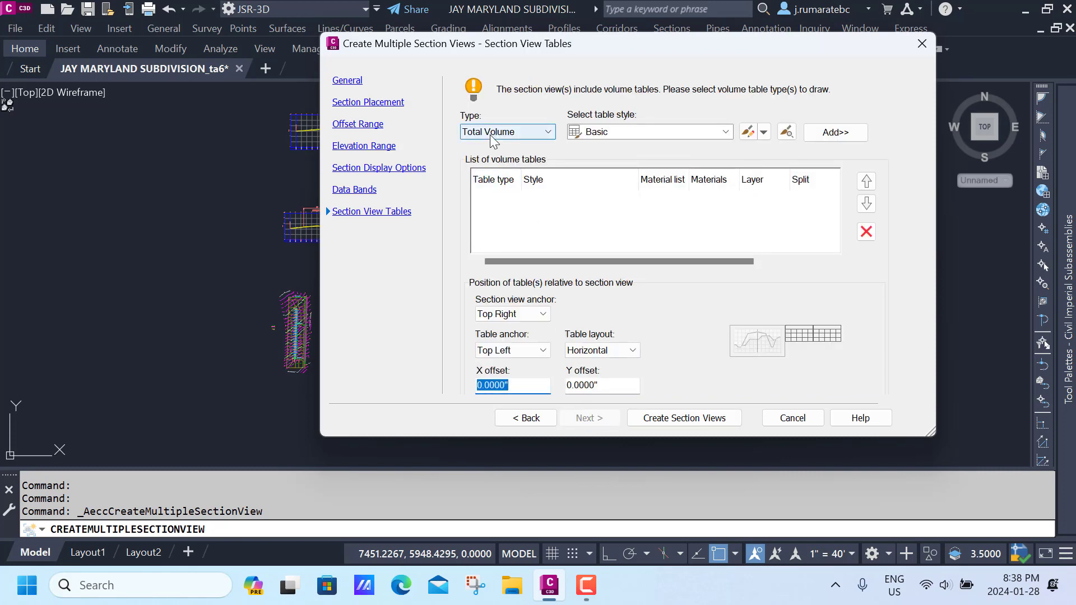
Step: Add a Total Volume table in the Basic style and place the section views to the right of the existing sheets
{"action": "left_click", "coordinate": [832, 135]}
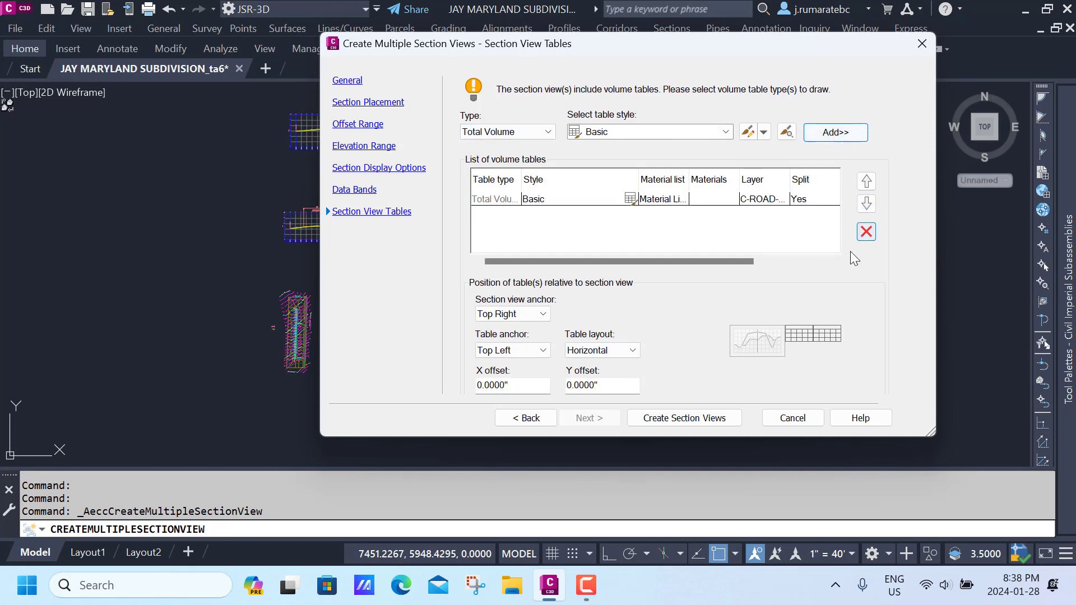
{"action": "left_click", "coordinate": [665, 418]}
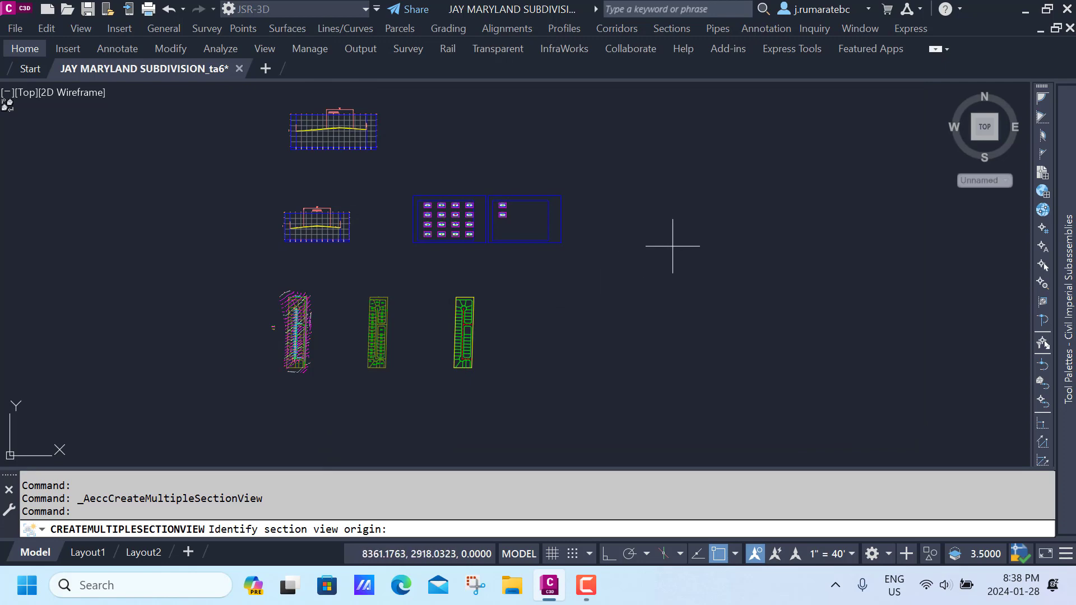
{"action": "left_click", "coordinate": [699, 257]}
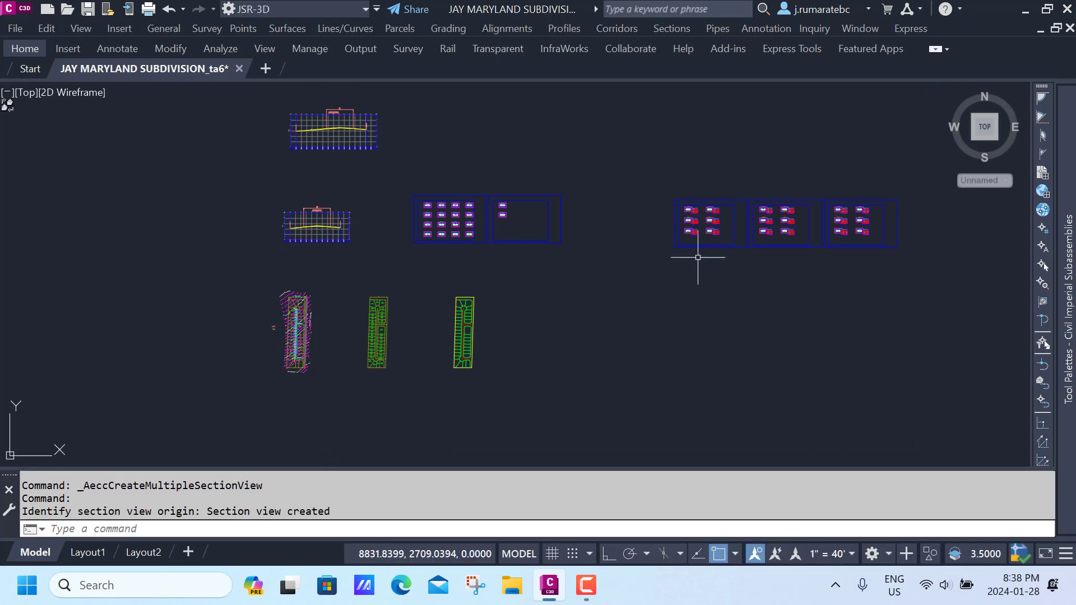
{"action": "scroll", "coordinate": [700, 247], "scroll_direction": "up", "scroll_amount": 6}
{"action": "scroll", "coordinate": [629, 257], "scroll_direction": "up", "scroll_amount": 2}
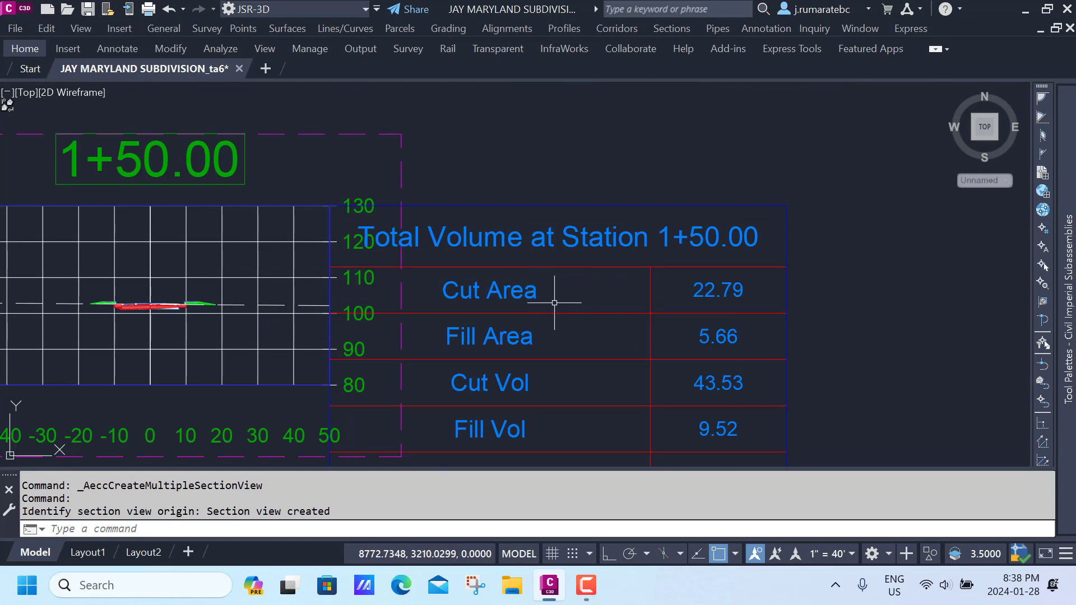
{"action": "scroll", "coordinate": [560, 301], "scroll_direction": "down", "scroll_amount": 10}
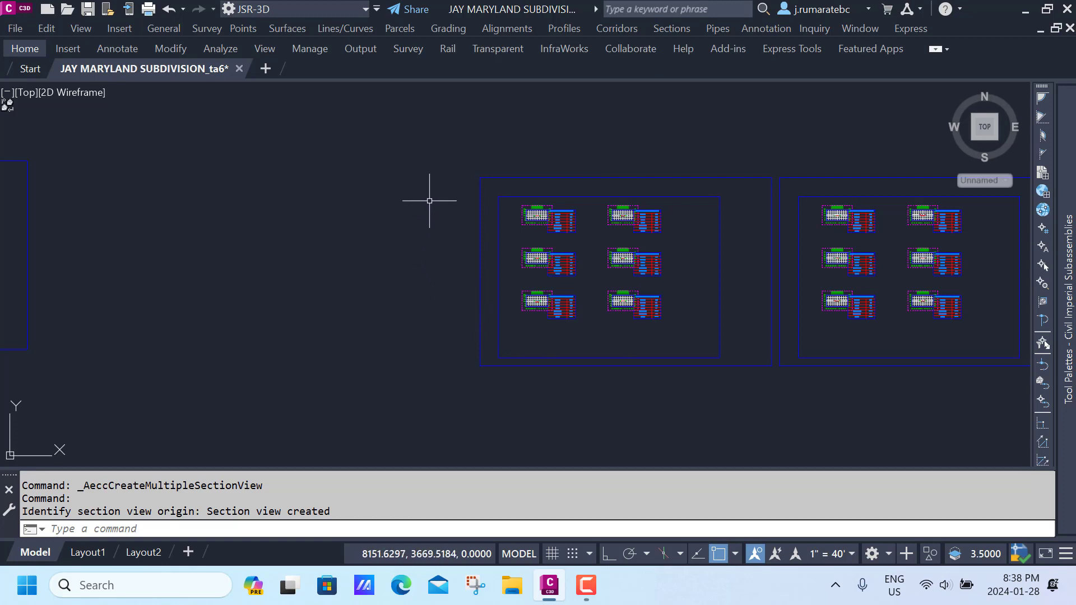
Step: Insert a dynamic total volume table in the Cut and Fill style for 3RD STREET SECTION SAMPLES between the two sets of section sheets
{"action": "left_click", "coordinate": [662, 34]}
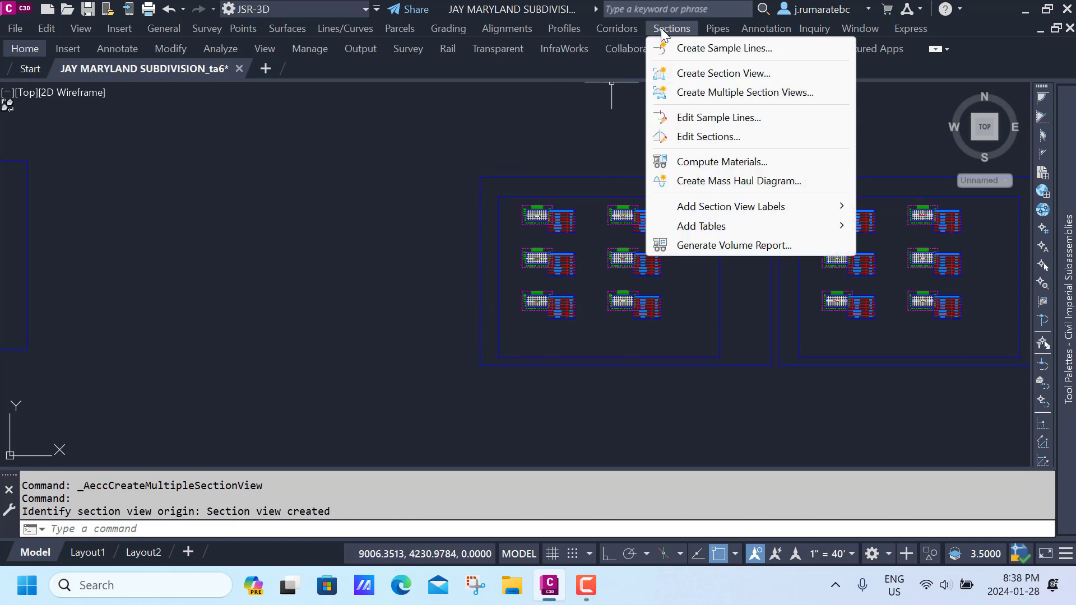
{"action": "mouse_move", "coordinate": [700, 227]}
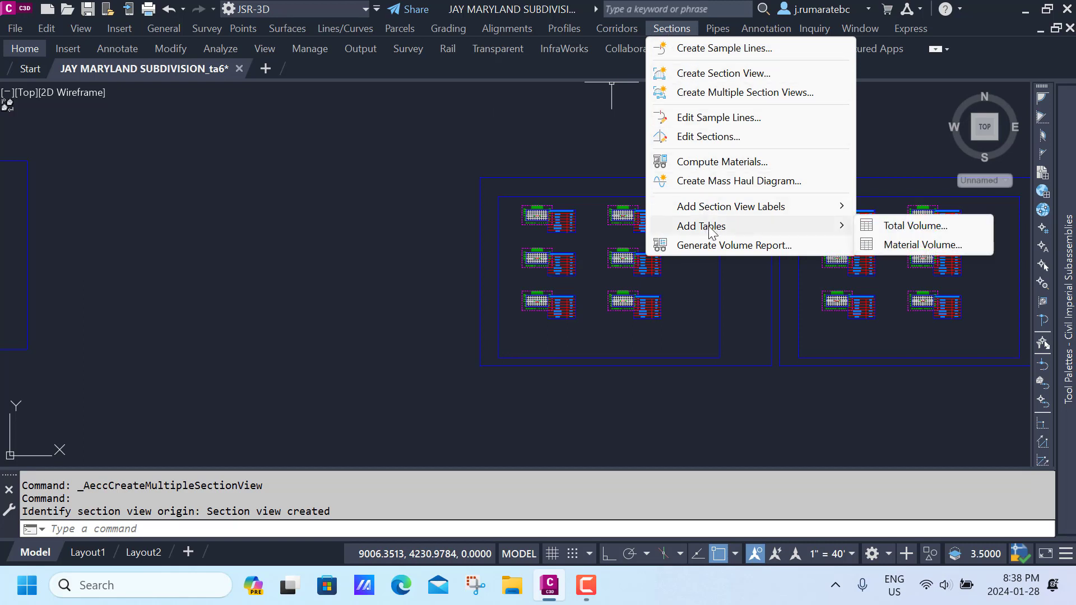
{"action": "left_click", "coordinate": [890, 227]}
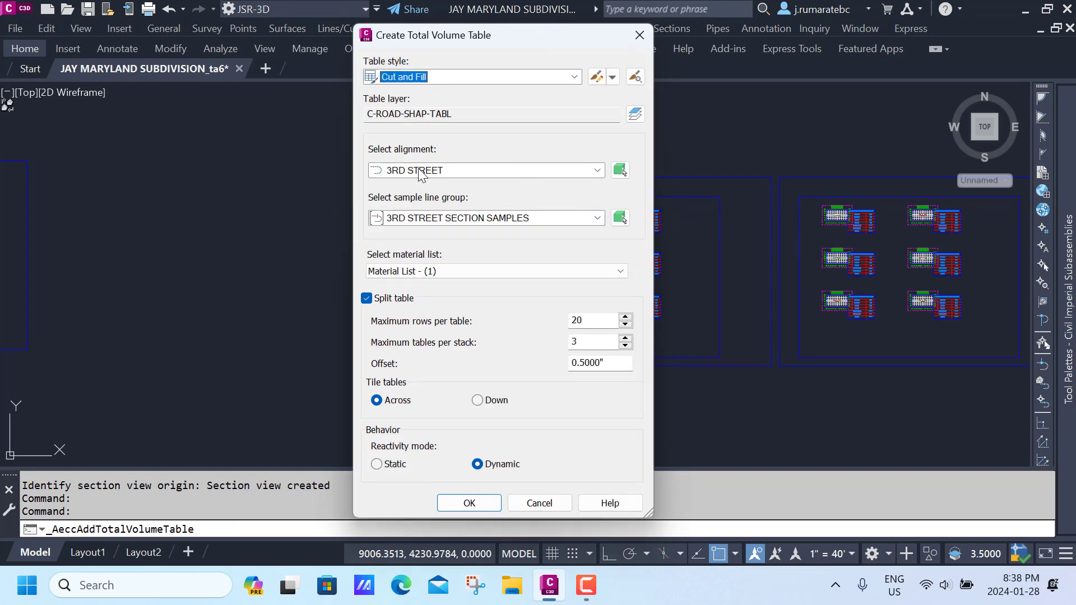
{"action": "left_click", "coordinate": [468, 503]}
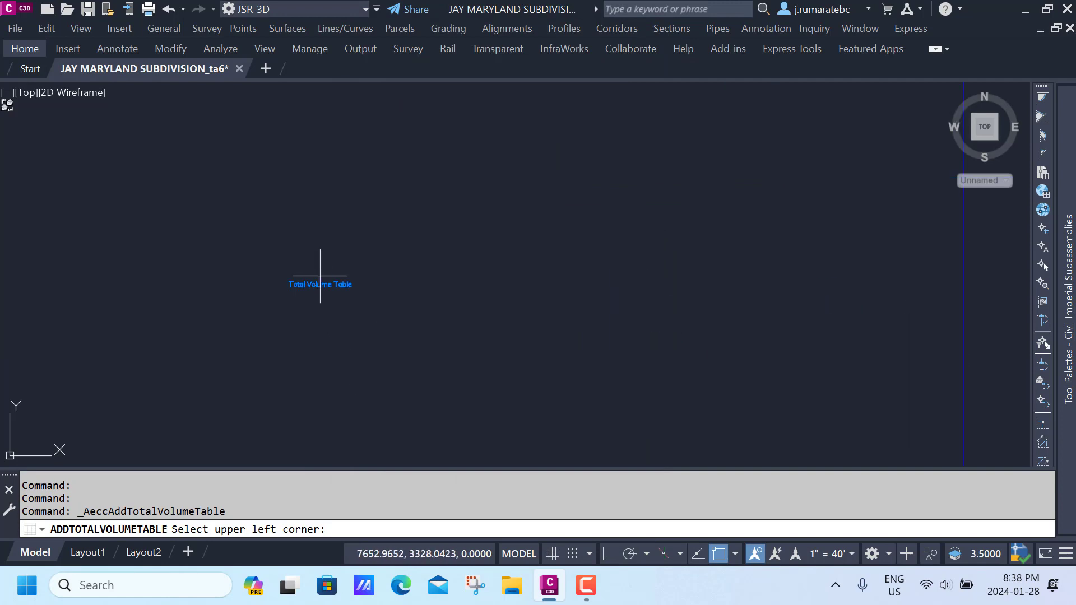
{"action": "scroll", "coordinate": [423, 268], "scroll_direction": "up", "scroll_amount": 2}
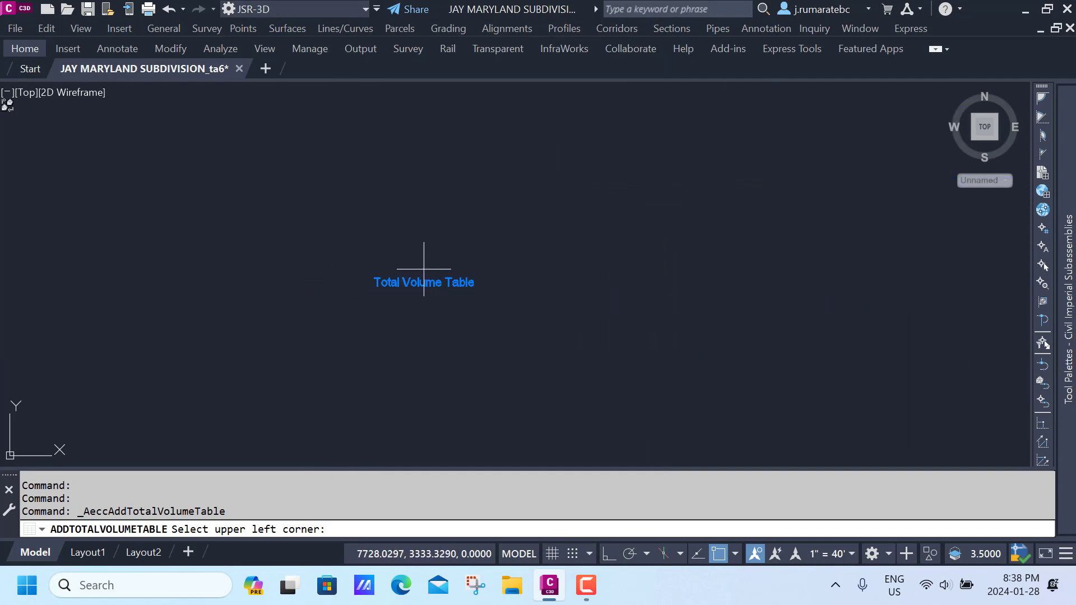
{"action": "scroll", "coordinate": [426, 264], "scroll_direction": "down", "scroll_amount": 3}
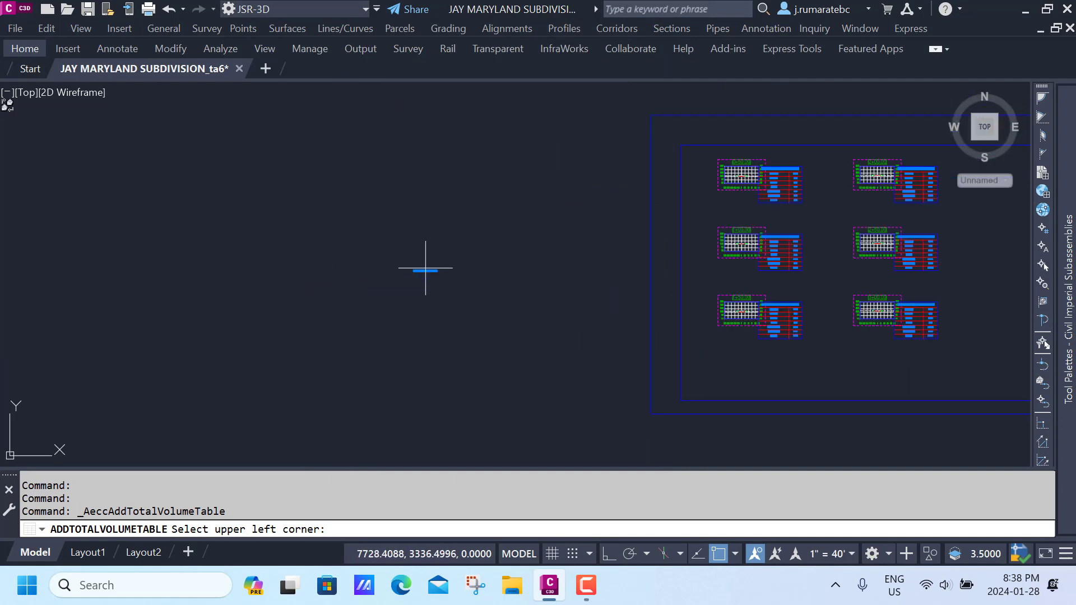
{"action": "left_click", "coordinate": [391, 239]}
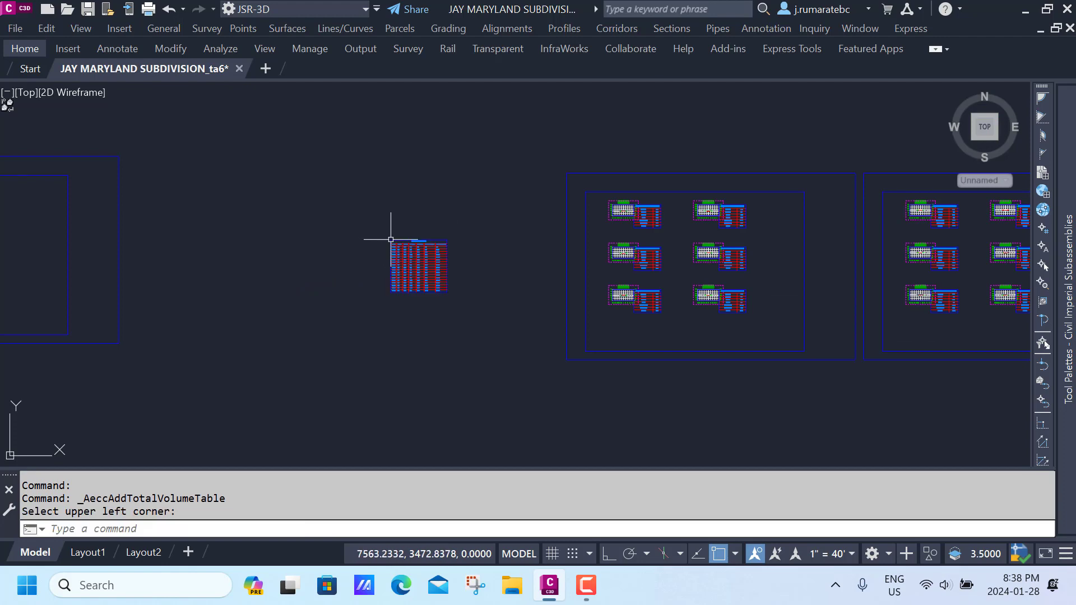
{"action": "scroll", "coordinate": [423, 231], "scroll_direction": "up", "scroll_amount": 6}
{"action": "middle_click_drag", "start_coordinate": [478, 231], "coordinate": [504, 193]}
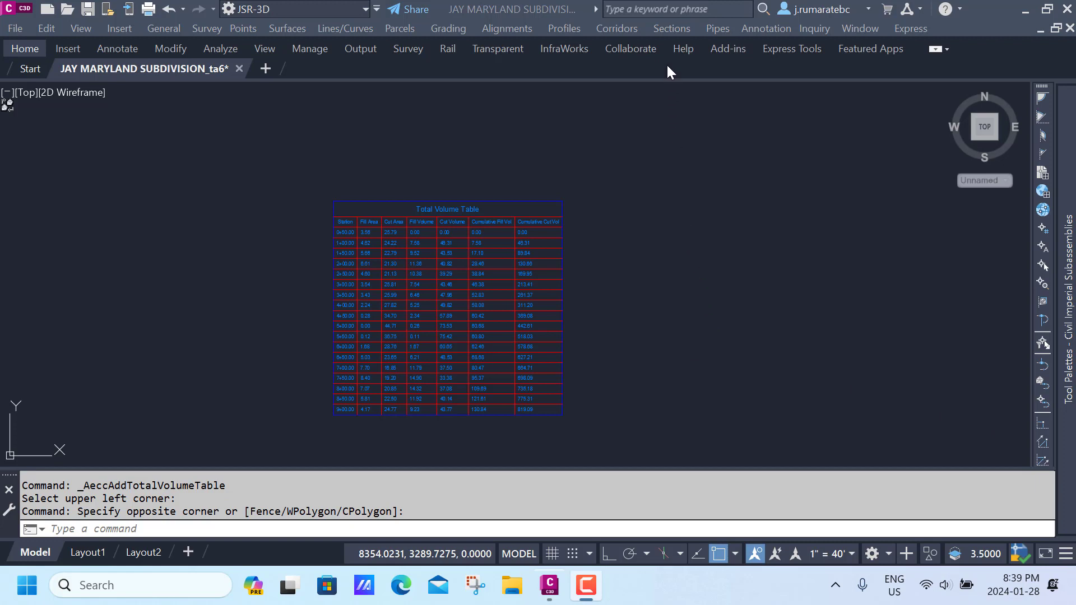
Step: Set up a 3RD STREET mass haul diagram of Total Volume with a borrow pit at 0+00.00 and a dump site at 0+10.00
{"action": "left_click", "coordinate": [665, 30]}
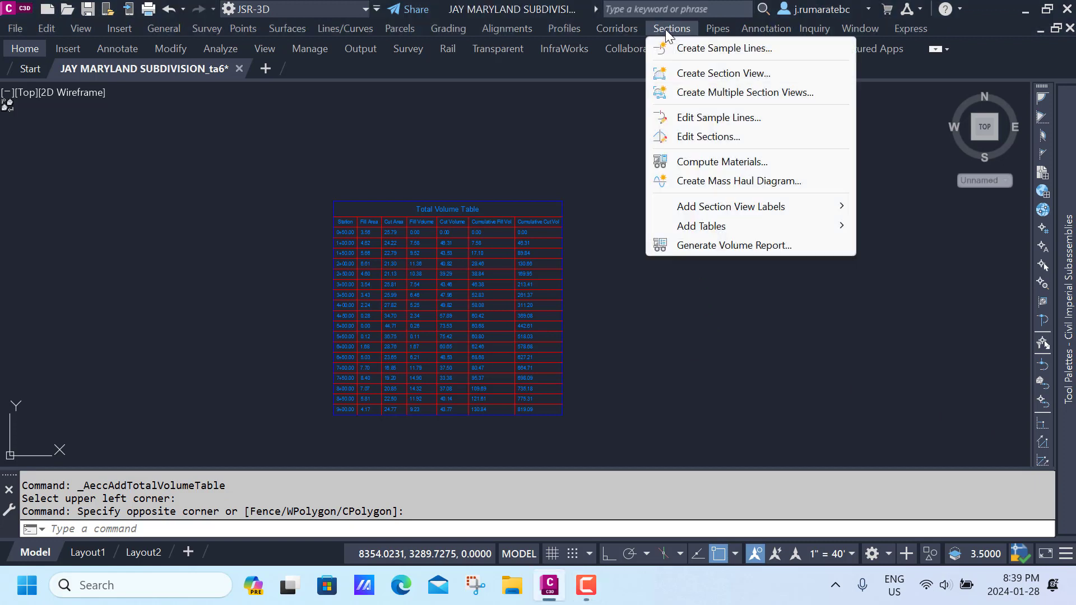
{"action": "left_click", "coordinate": [693, 185]}
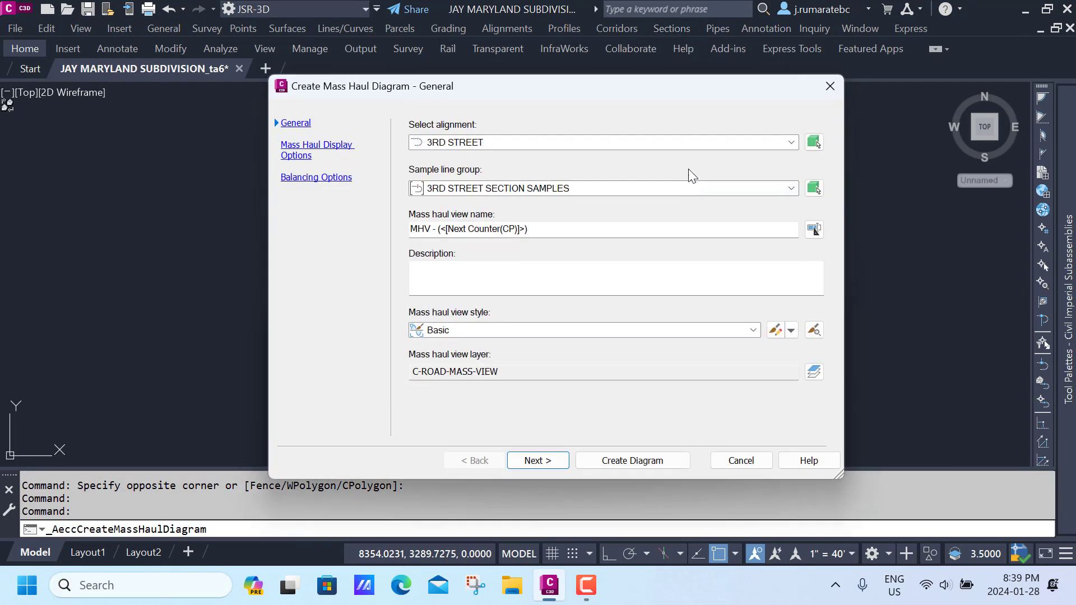
{"action": "left_click_drag", "start_coordinate": [612, 95], "coordinate": [560, 45]}
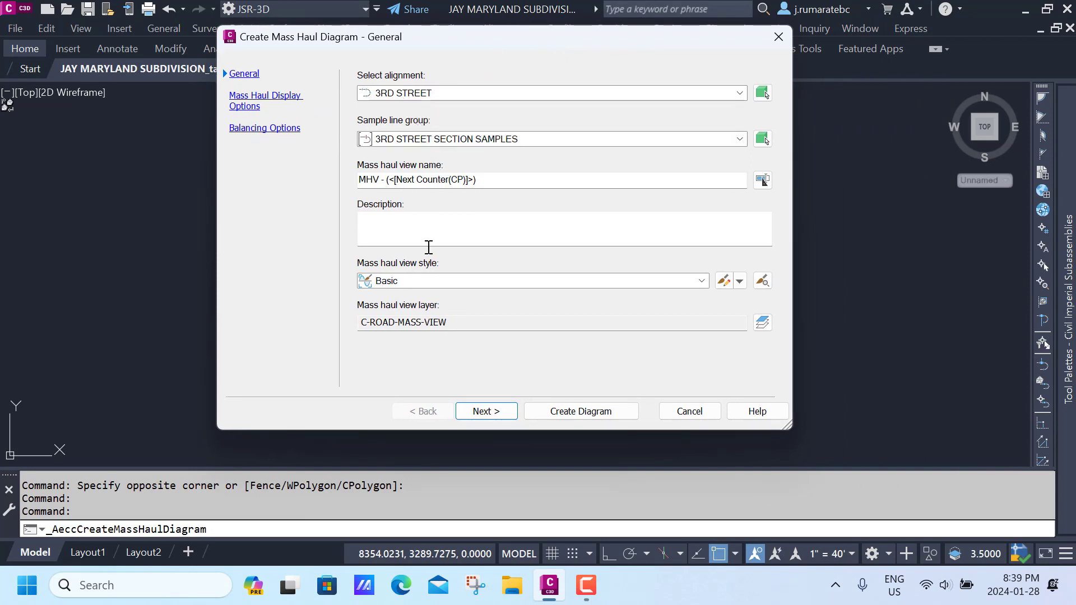
{"action": "left_click", "coordinate": [478, 414]}
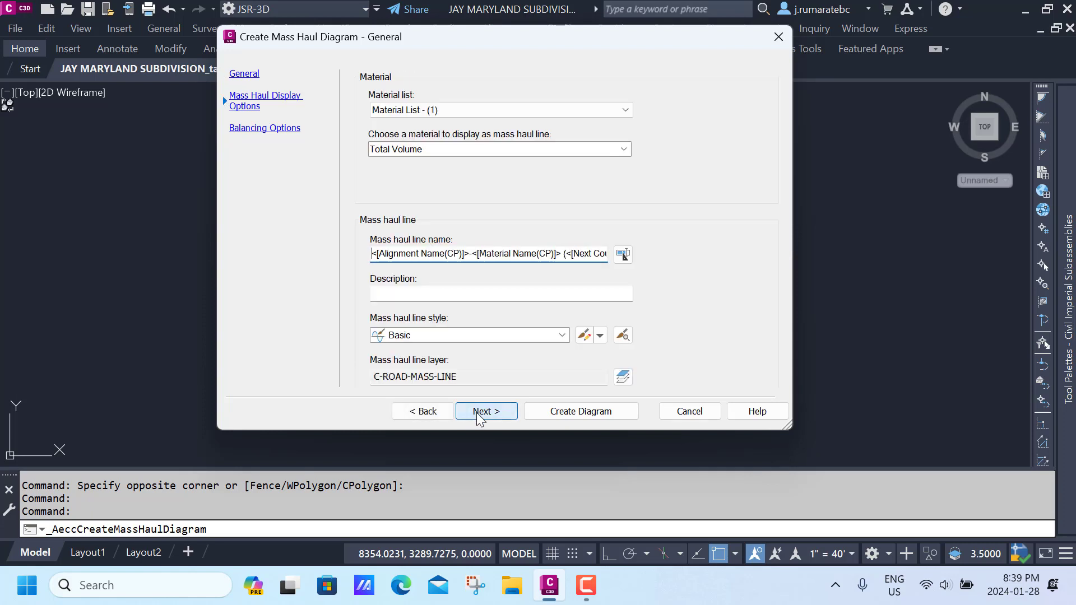
{"action": "left_click", "coordinate": [479, 412]}
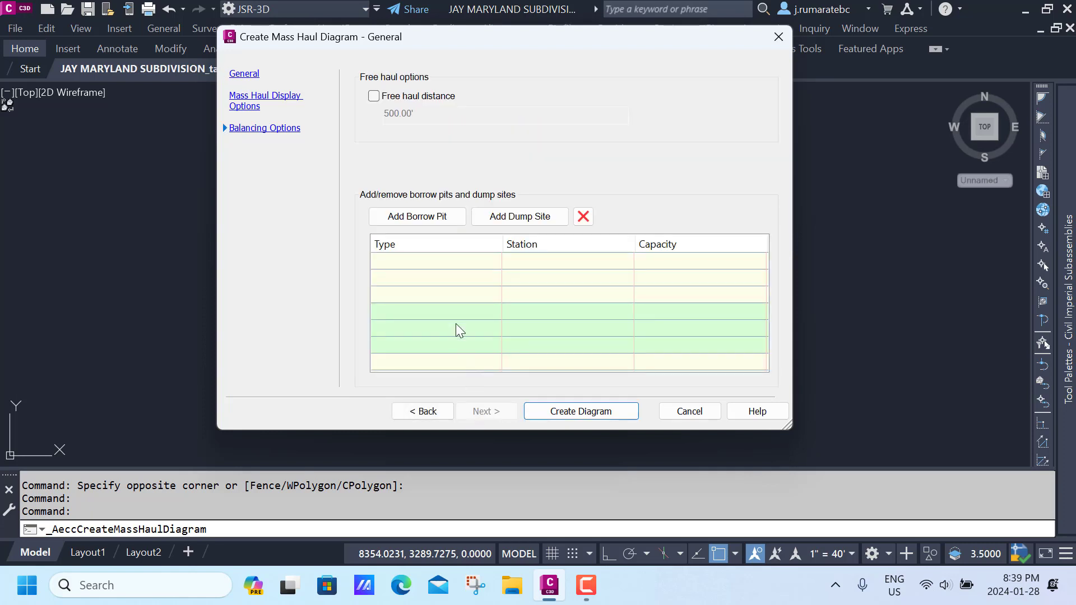
{"action": "left_click", "coordinate": [424, 222]}
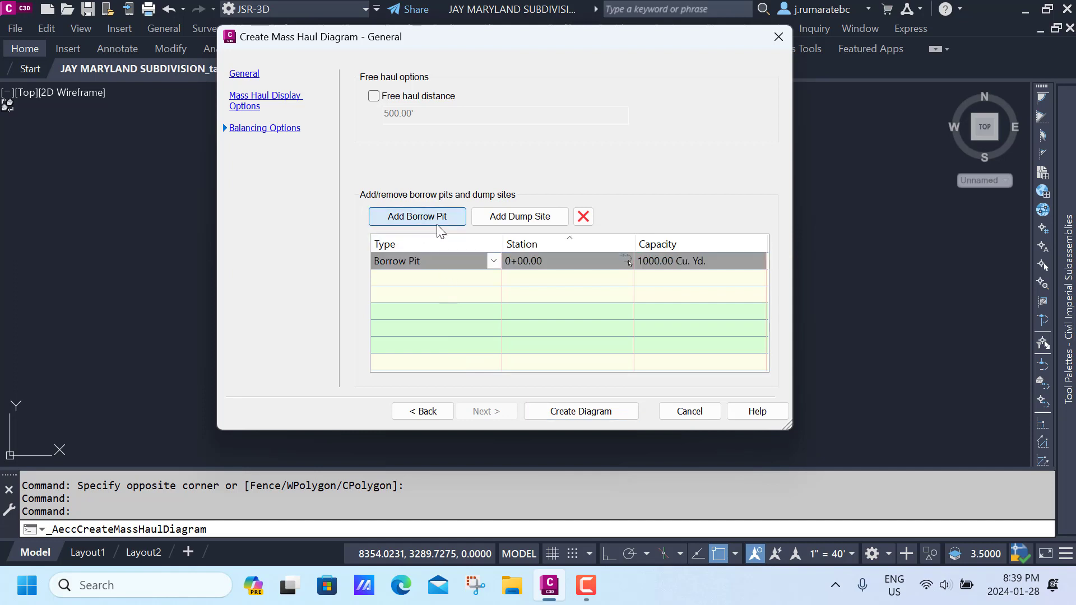
{"action": "left_click", "coordinate": [507, 220]}
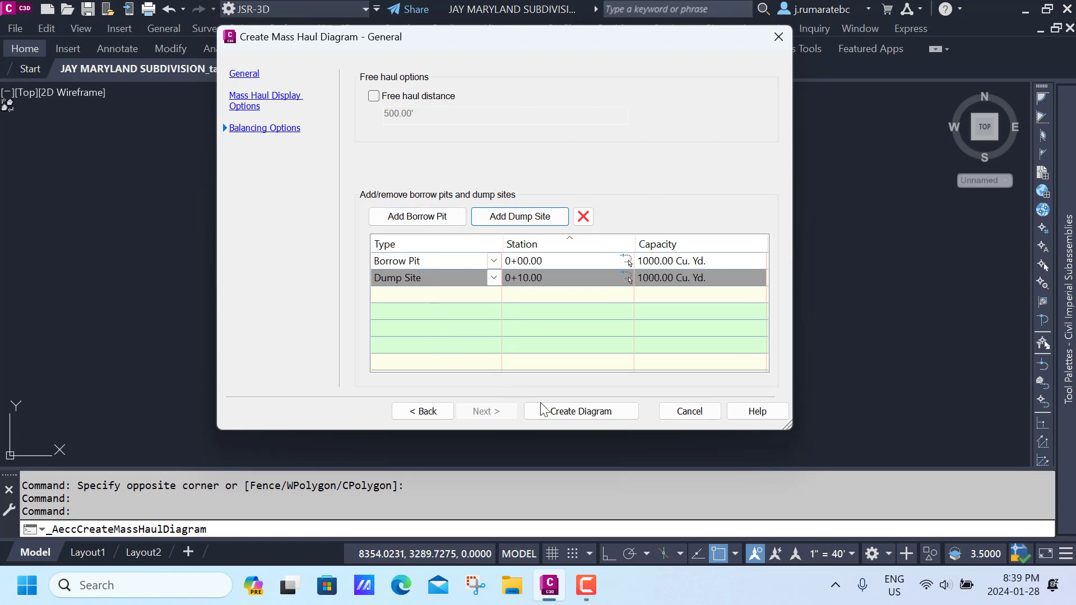
Step: Create the mass haul diagram and place it above the total volume table, between the section sheets
{"action": "left_click", "coordinate": [563, 412]}
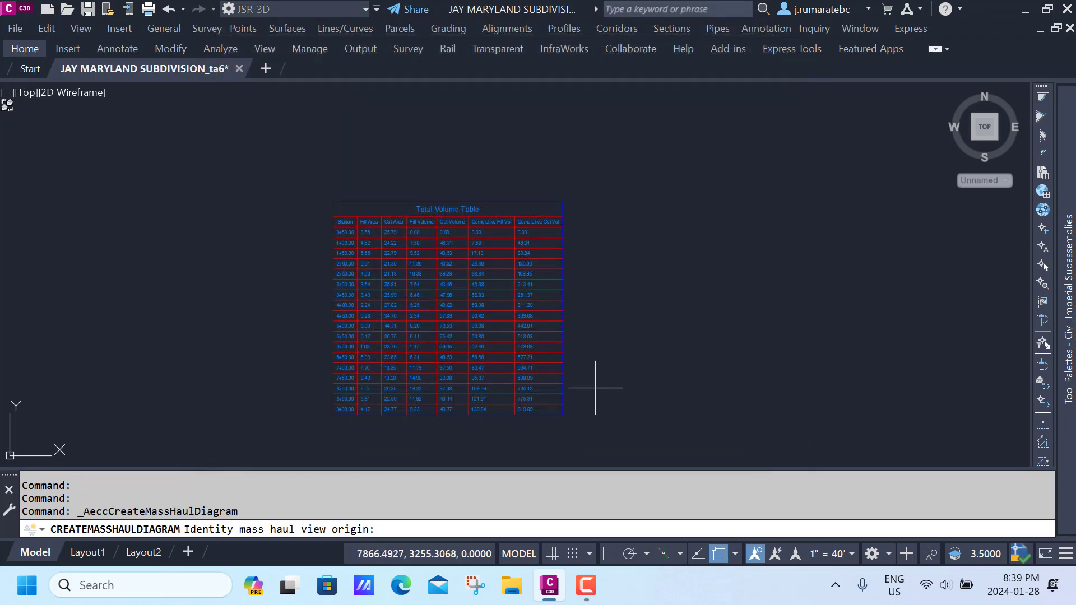
{"action": "scroll", "coordinate": [603, 370], "scroll_direction": "down", "scroll_amount": 4}
{"action": "middle_click_drag", "start_coordinate": [552, 363], "coordinate": [673, 312]}
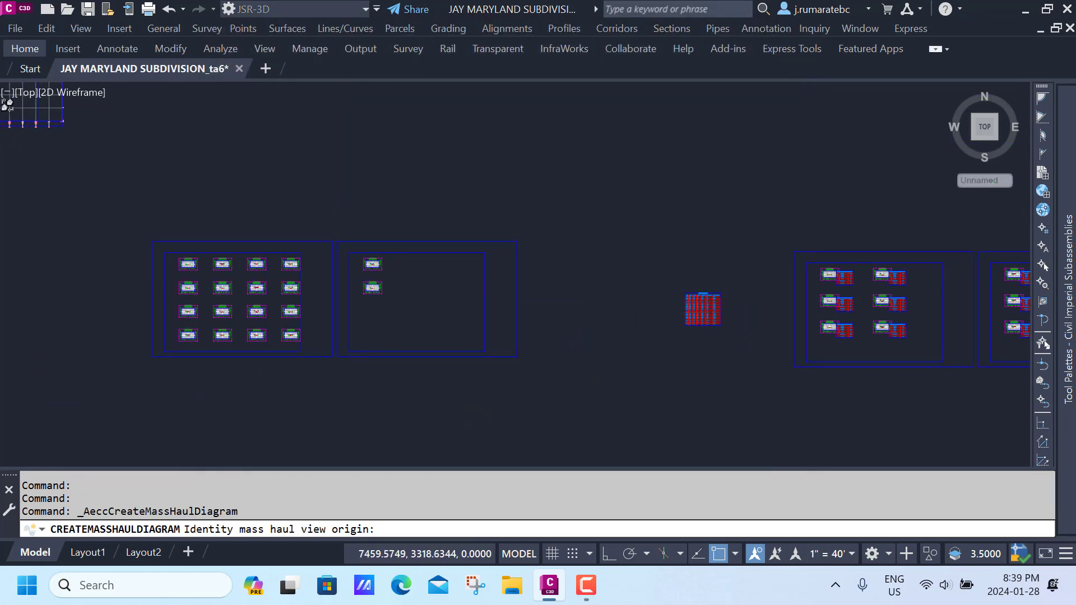
{"action": "scroll", "coordinate": [672, 308], "scroll_direction": "down", "scroll_amount": 3}
{"action": "scroll", "coordinate": [672, 306], "scroll_direction": "up", "scroll_amount": 4}
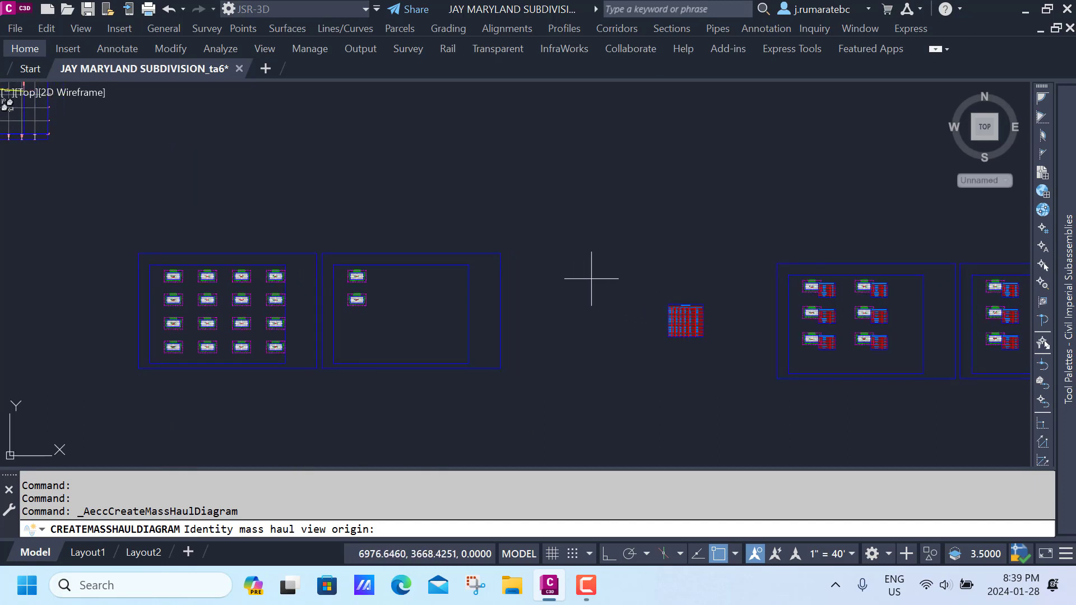
{"action": "left_click", "coordinate": [595, 279]}
{"action": "scroll", "coordinate": [588, 285], "scroll_direction": "up", "scroll_amount": 6}
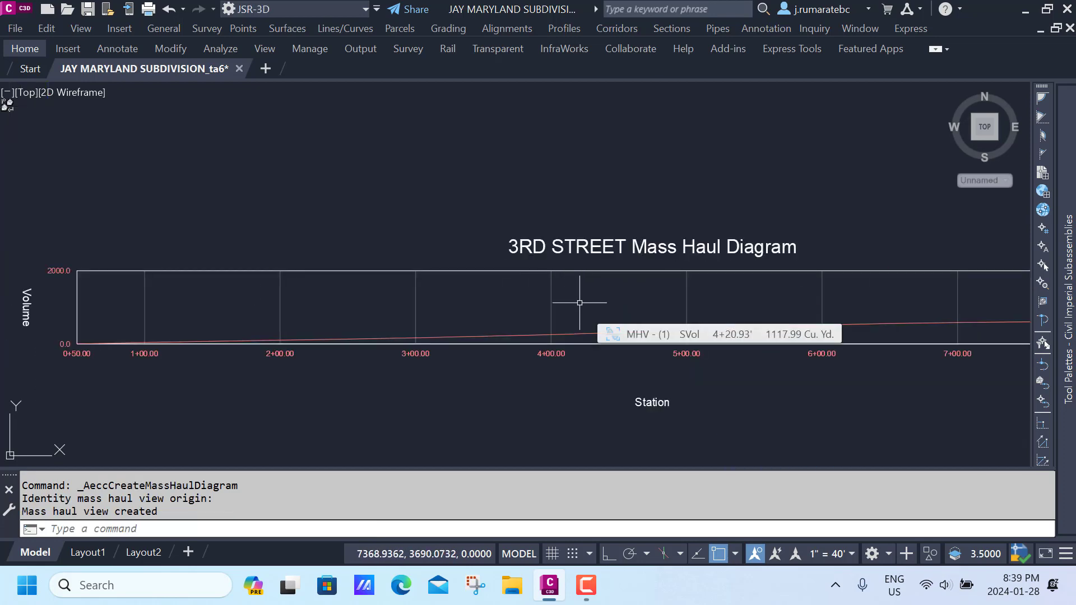
Step: Examine the first set of section view sheets and the corridor section at station 5+00.00
{"action": "scroll", "coordinate": [588, 336], "scroll_direction": "down", "scroll_amount": 3}
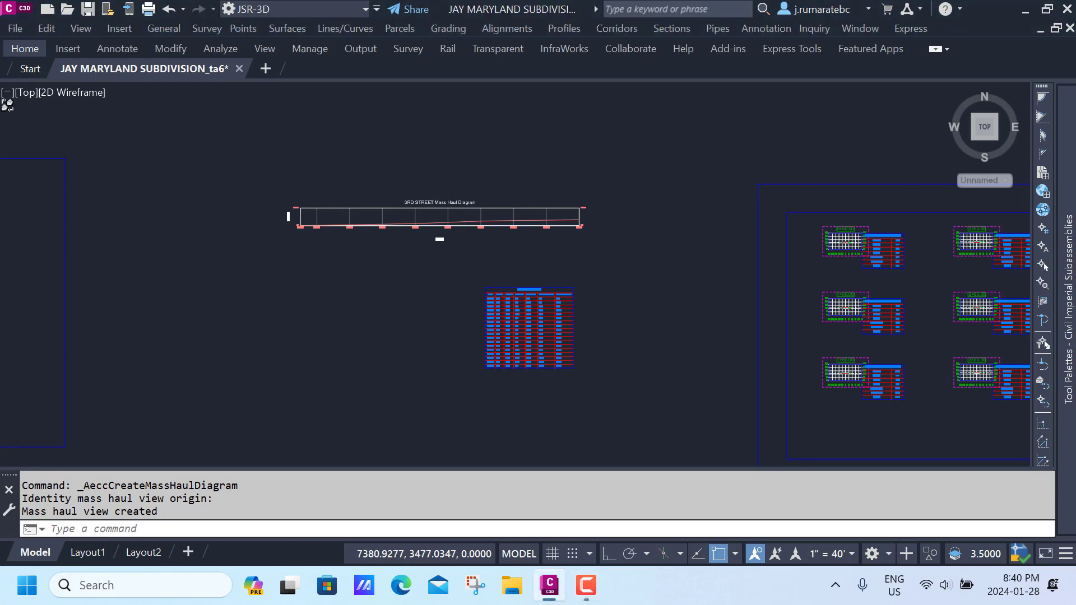
{"action": "scroll", "coordinate": [414, 287], "scroll_direction": "down", "scroll_amount": 5}
{"action": "middle_click_drag", "start_coordinate": [337, 284], "coordinate": [587, 235]}
{"action": "scroll", "coordinate": [500, 227], "scroll_direction": "up", "scroll_amount": 4}
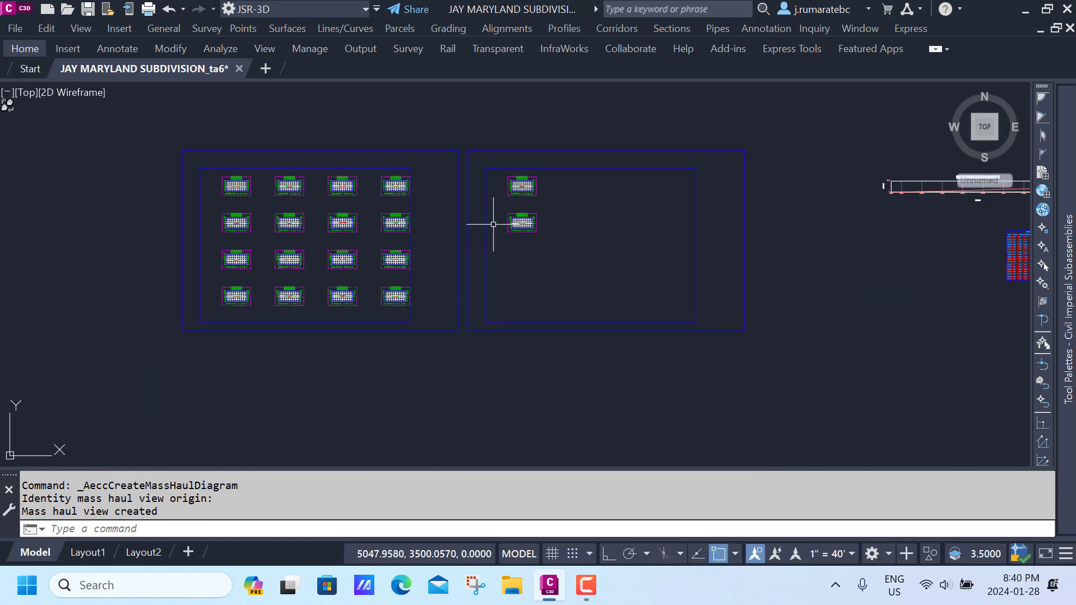
{"action": "scroll", "coordinate": [328, 219], "scroll_direction": "up", "scroll_amount": 4}
{"action": "scroll", "coordinate": [331, 222], "scroll_direction": "up", "scroll_amount": 8}
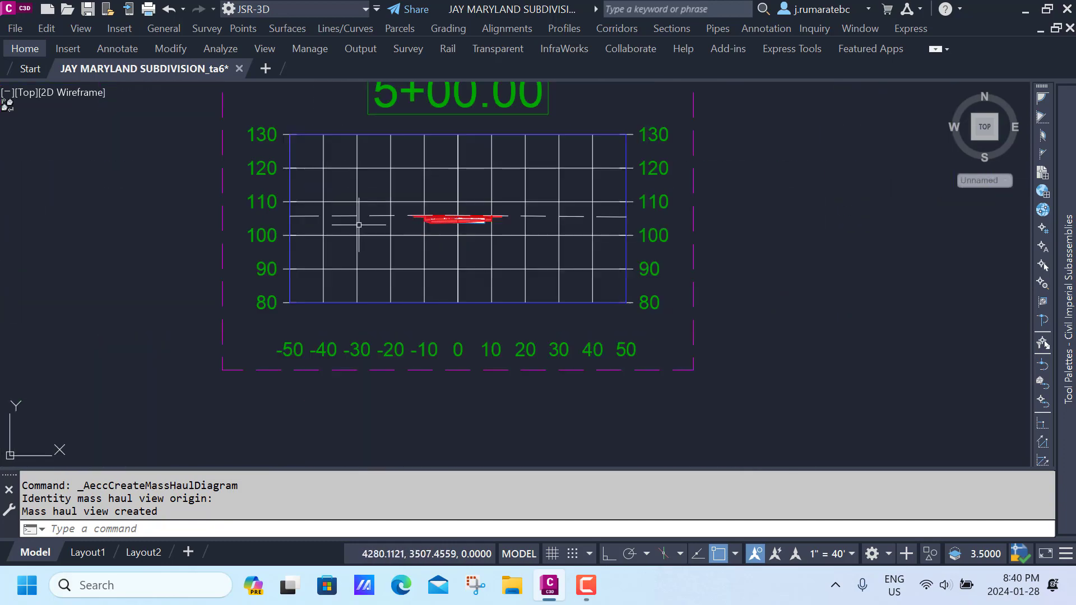
Step: Examine the pavement, base, subbase, curb and sidewalk layers of the road assemblies beside the subdivision plan
{"action": "scroll", "coordinate": [408, 231], "scroll_direction": "down", "scroll_amount": 6}
{"action": "scroll", "coordinate": [410, 226], "scroll_direction": "down", "scroll_amount": 3}
{"action": "scroll", "coordinate": [276, 283], "scroll_direction": "down", "scroll_amount": 3}
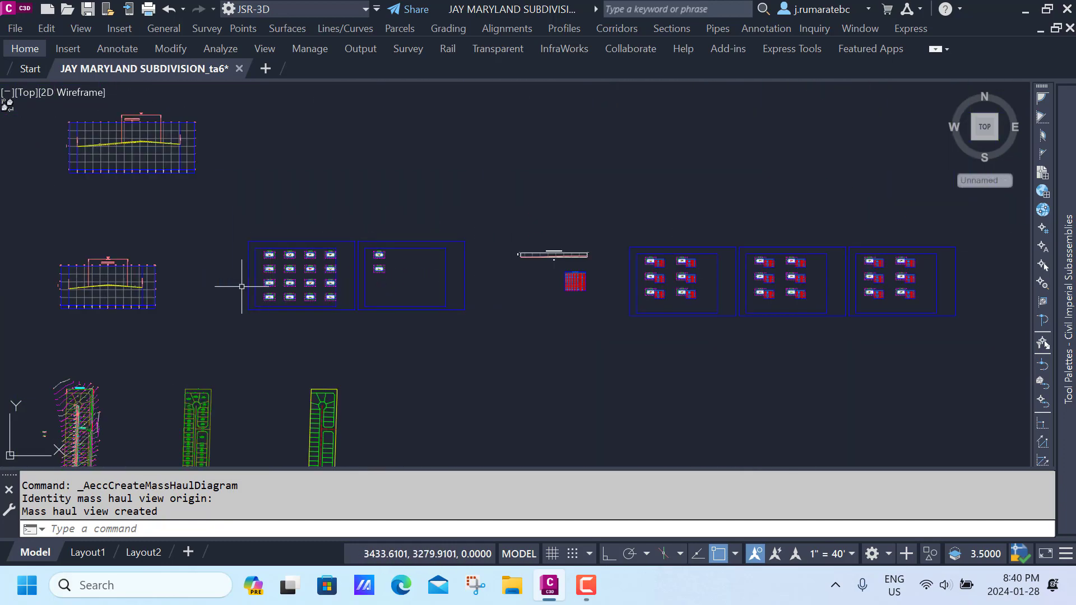
{"action": "middle_click_drag", "start_coordinate": [261, 286], "coordinate": [557, 154]}
{"action": "scroll", "coordinate": [334, 287], "scroll_direction": "up", "scroll_amount": 12}
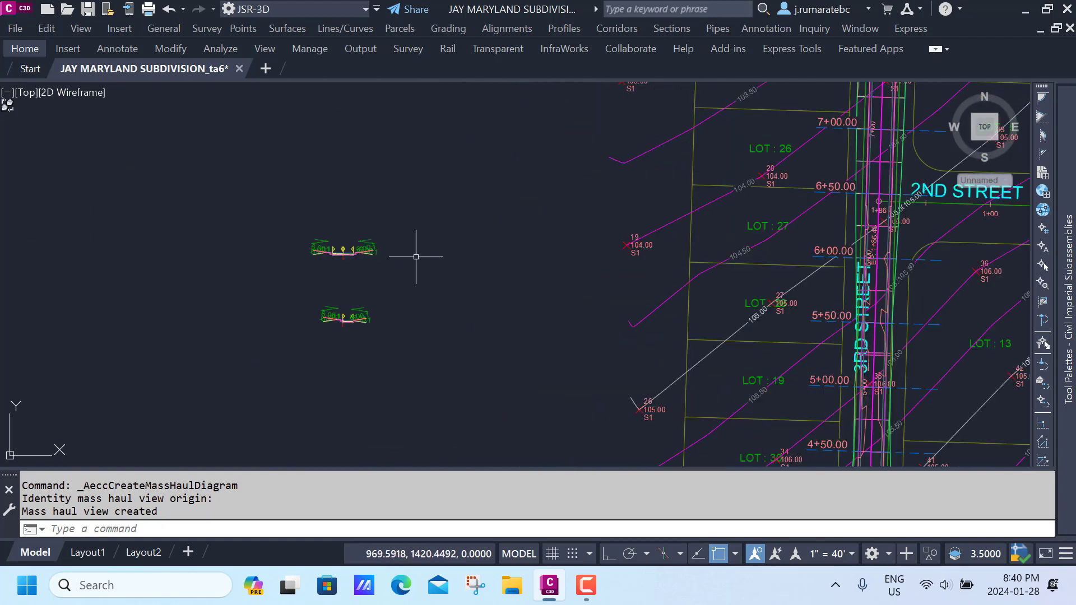
{"action": "scroll", "coordinate": [263, 219], "scroll_direction": "up", "scroll_amount": 4}
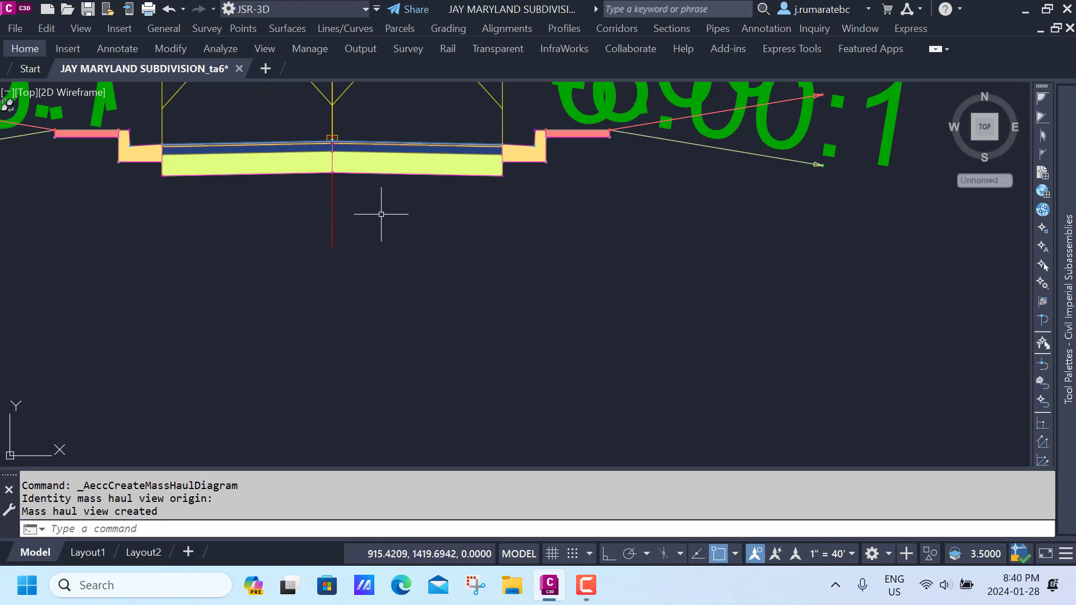
{"action": "scroll", "coordinate": [380, 211], "scroll_direction": "down", "scroll_amount": 5}
{"action": "scroll", "coordinate": [380, 213], "scroll_direction": "down", "scroll_amount": 5}
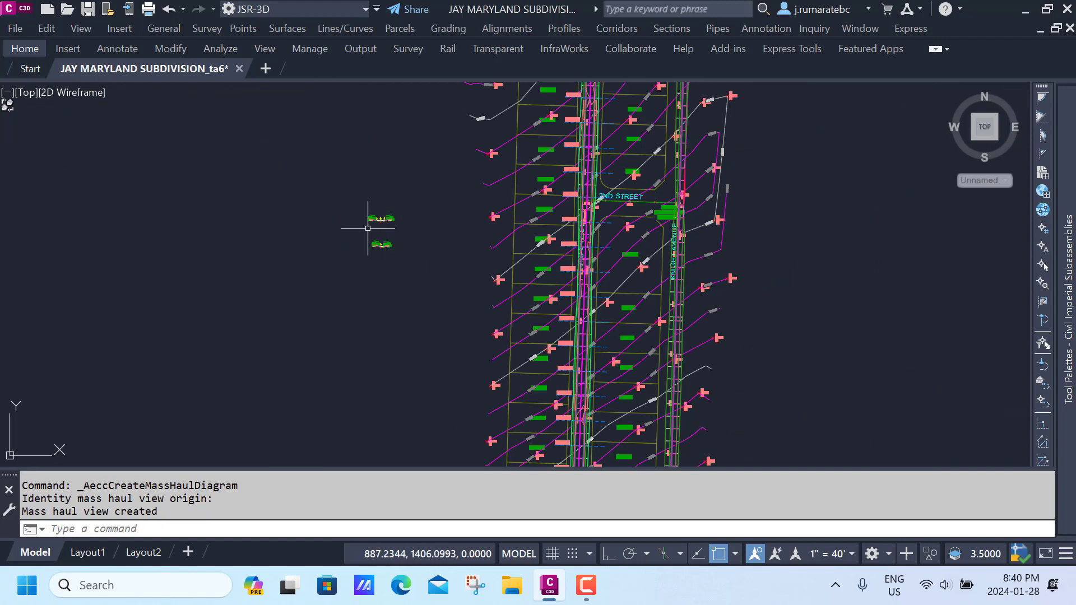
Step: Create a copy of the Material List quantity takeoff criteria from the drawing settings in Toolspace
{"action": "left_click", "coordinate": [23, 47]}
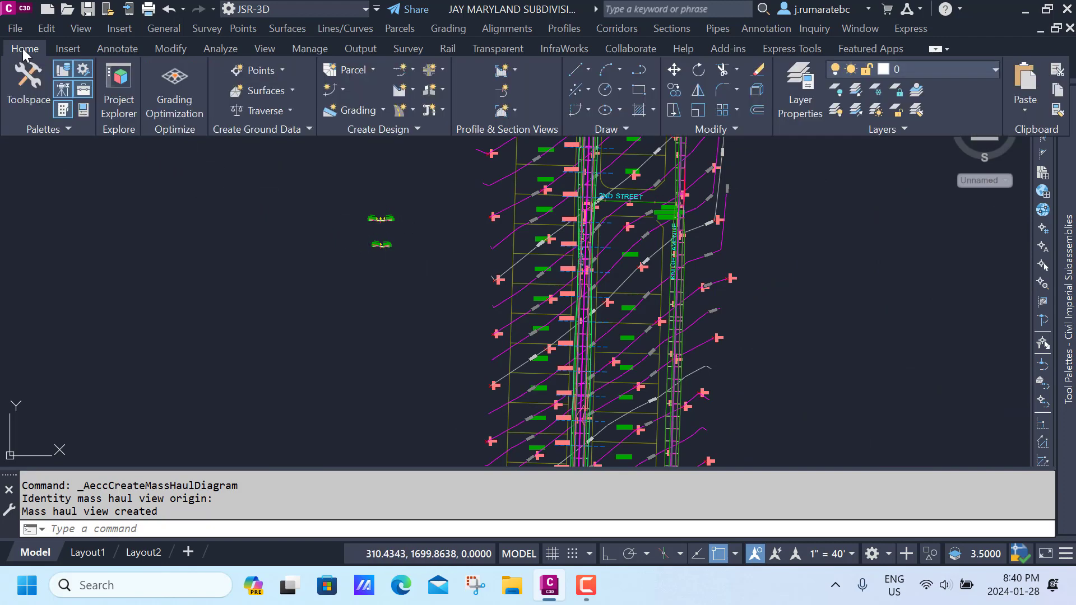
{"action": "left_click", "coordinate": [23, 78]}
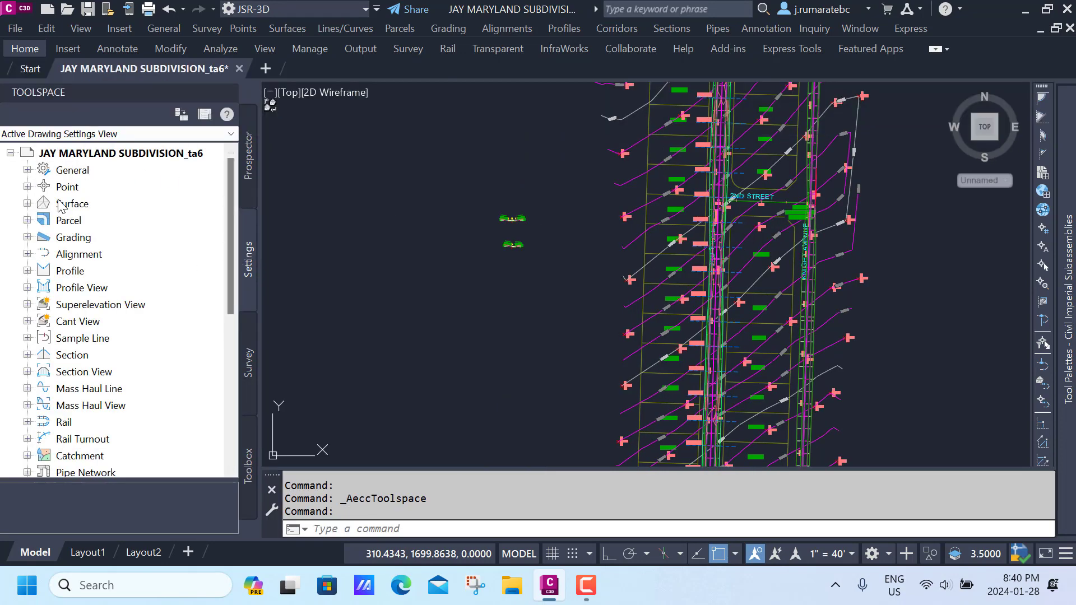
{"action": "scroll", "coordinate": [135, 263], "scroll_direction": "down", "scroll_amount": 6}
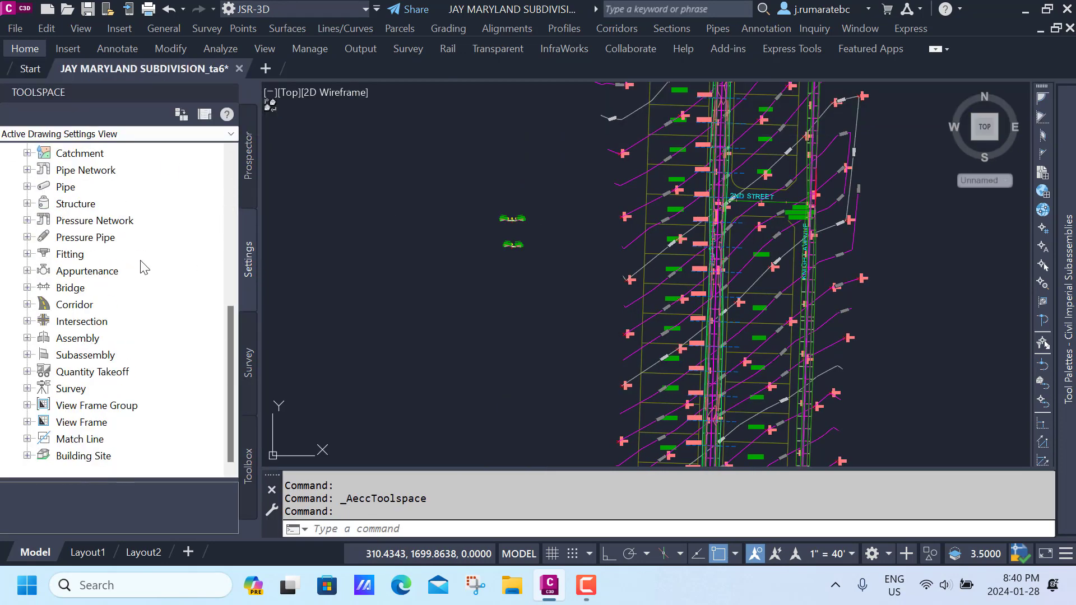
{"action": "left_click", "coordinate": [26, 372]}
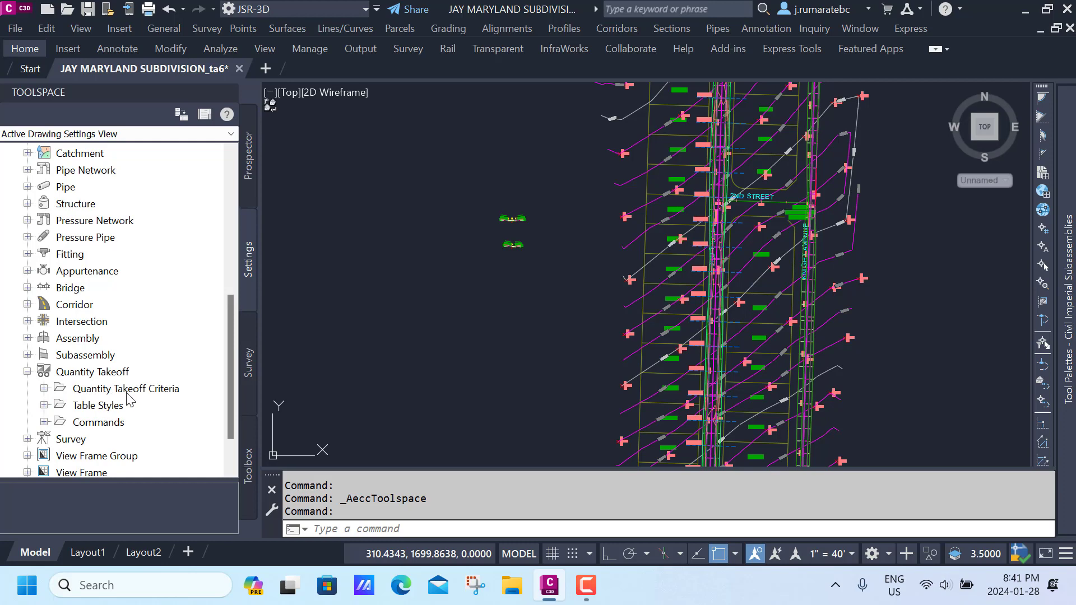
{"action": "left_click", "coordinate": [44, 388]}
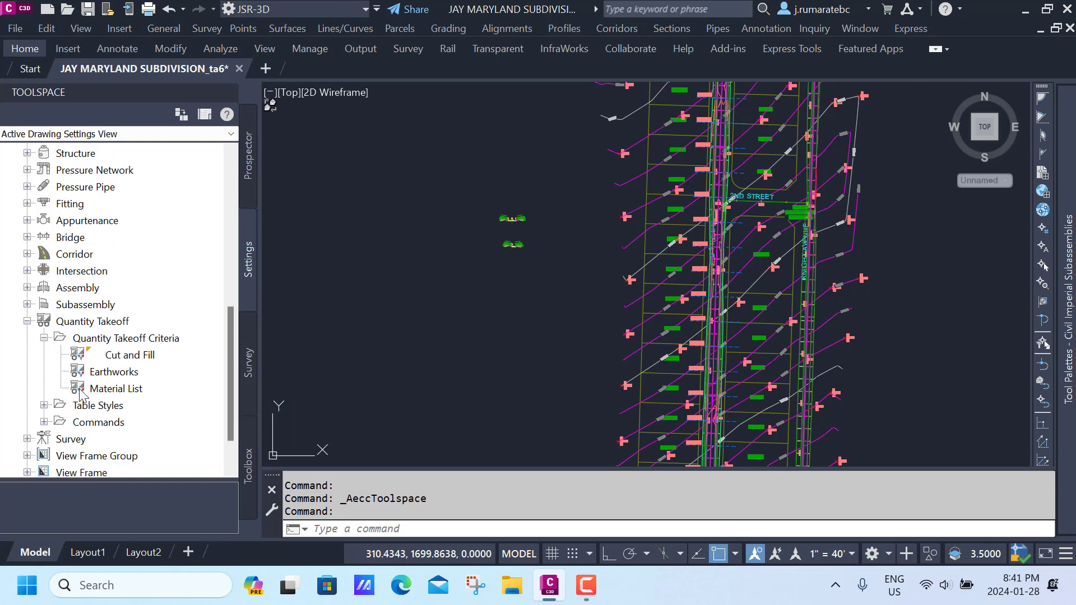
{"action": "left_click", "coordinate": [112, 390]}
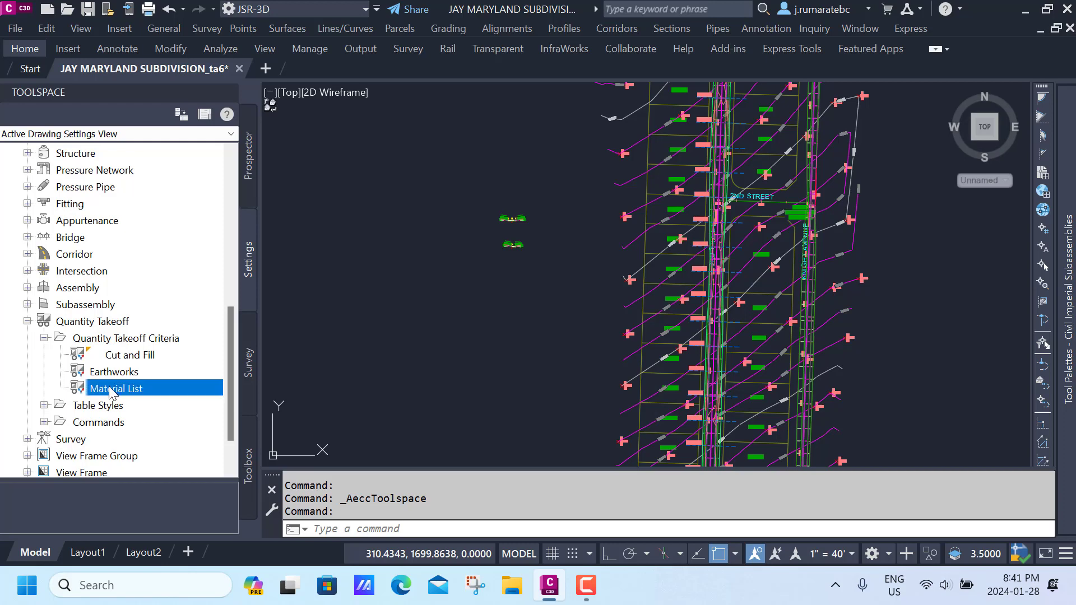
{"action": "right_click", "coordinate": [112, 391]}
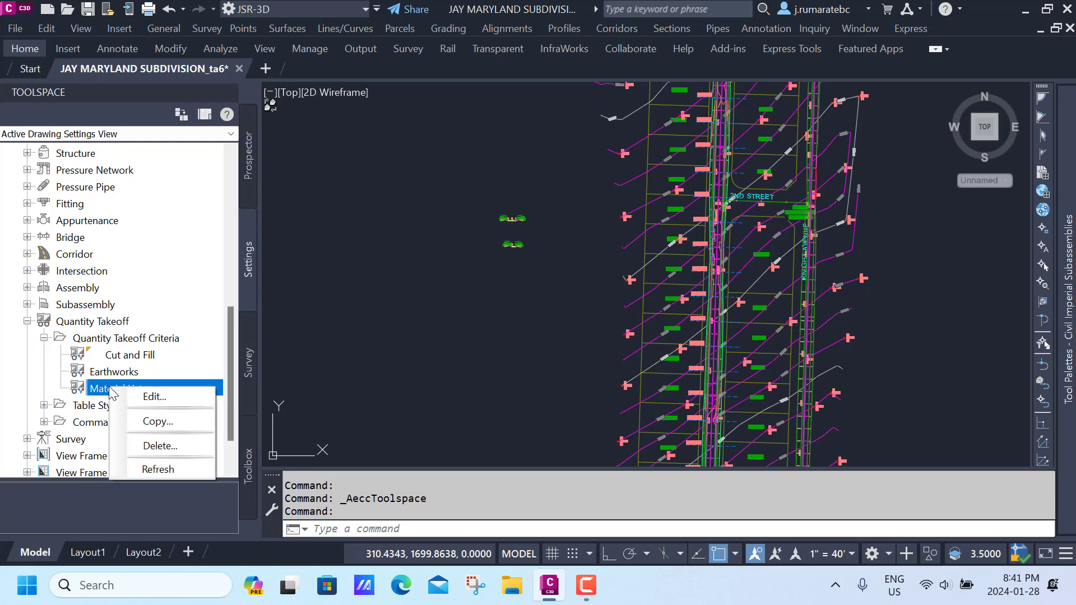
{"action": "left_click", "coordinate": [156, 426]}
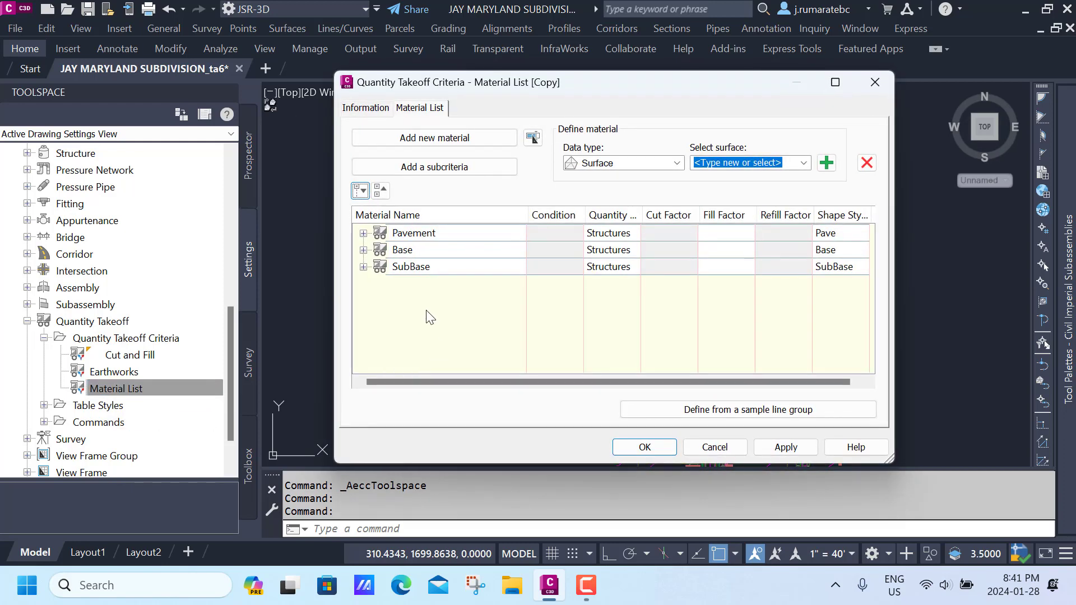
Step: Name the copied quantity takeoff criteria 3RD STREET MATERIAL LIST
{"action": "left_click", "coordinate": [381, 112]}
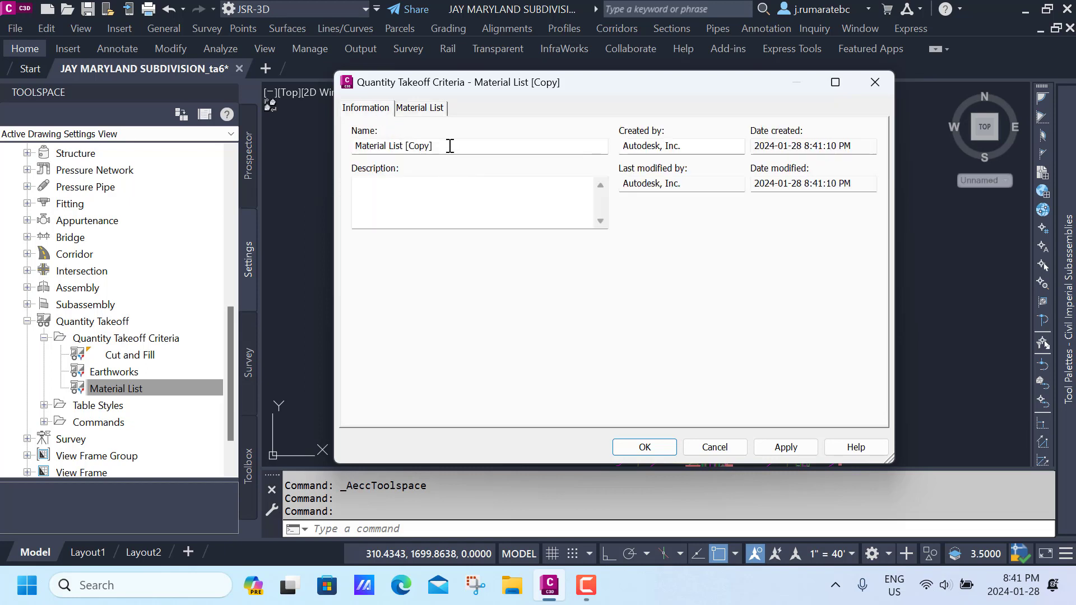
{"action": "left_click_drag", "start_coordinate": [452, 146], "coordinate": [333, 144]}
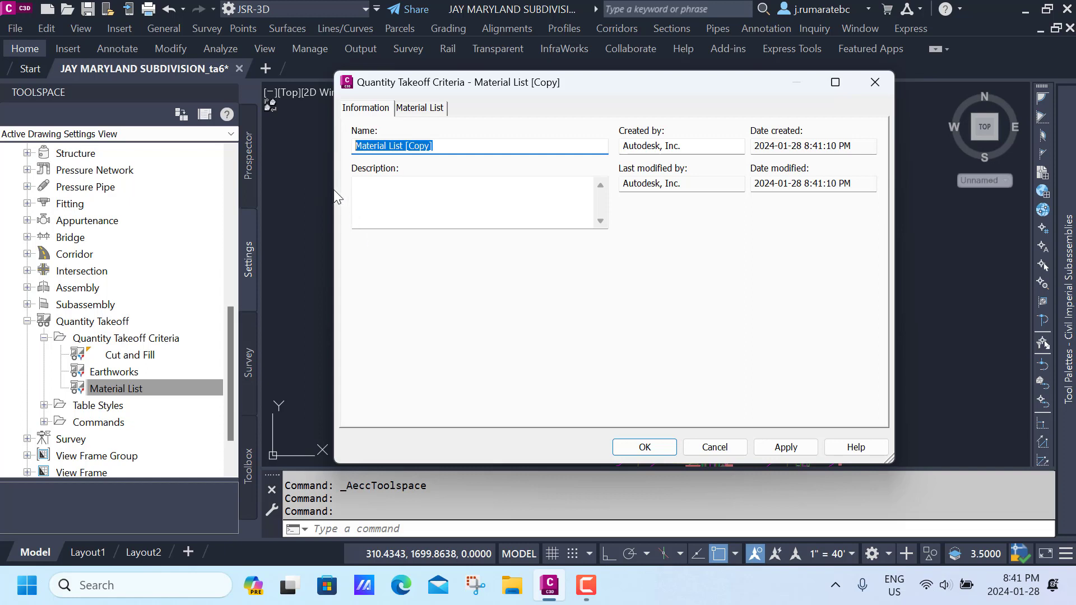
{"action": "type", "text": "3RD STR"}
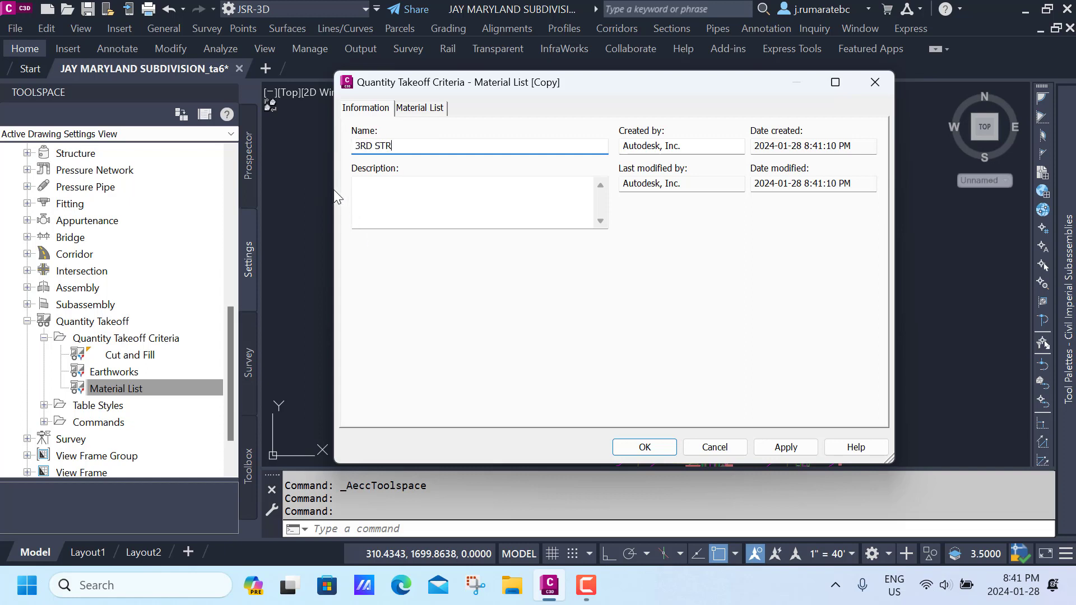
{"action": "type", "text": "EET MATERIAL KIST"}
{"action": "key", "text": "BackSpace"}
{"action": "key", "text": "BackSpace"}
{"action": "key", "text": "BackSpace"}
{"action": "key", "text": "BackSpace"}
{"action": "type", "text": "LIST"}
Step: Expand the Pavement, Base and SubBase materials in the material list and set the data type to Corridor Shape
{"action": "left_click", "coordinate": [419, 109]}
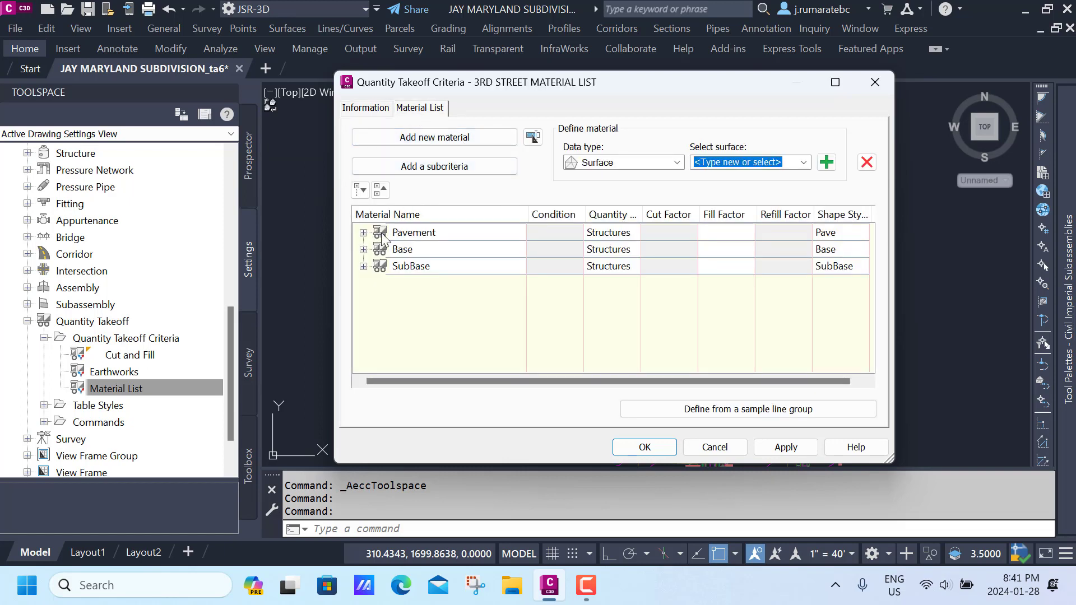
{"action": "left_click", "coordinate": [363, 233]}
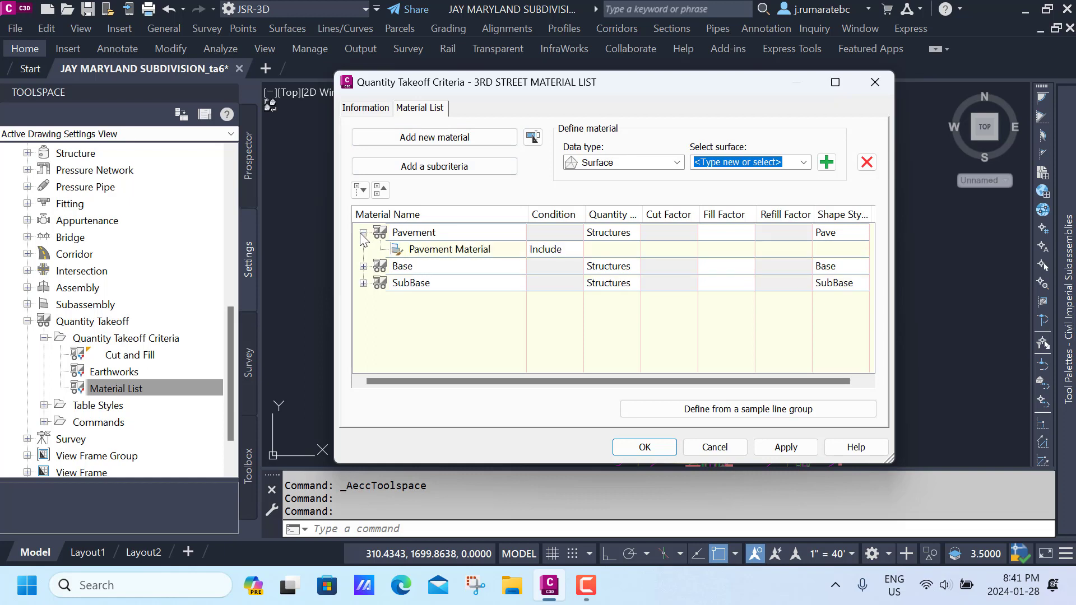
{"action": "left_click", "coordinate": [363, 267]}
{"action": "left_click", "coordinate": [363, 300]}
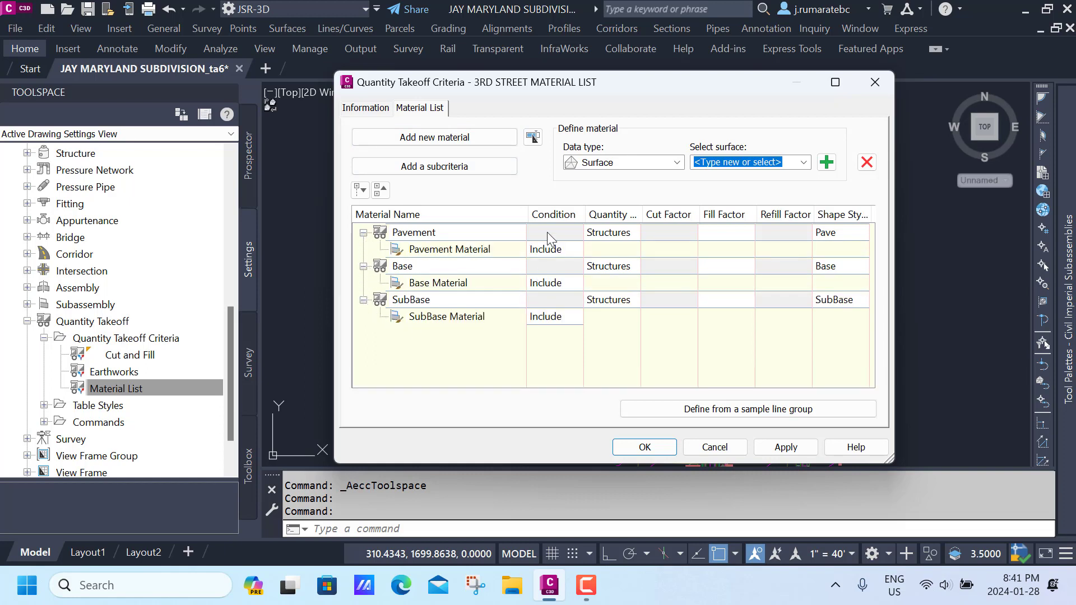
{"action": "left_click", "coordinate": [675, 163]}
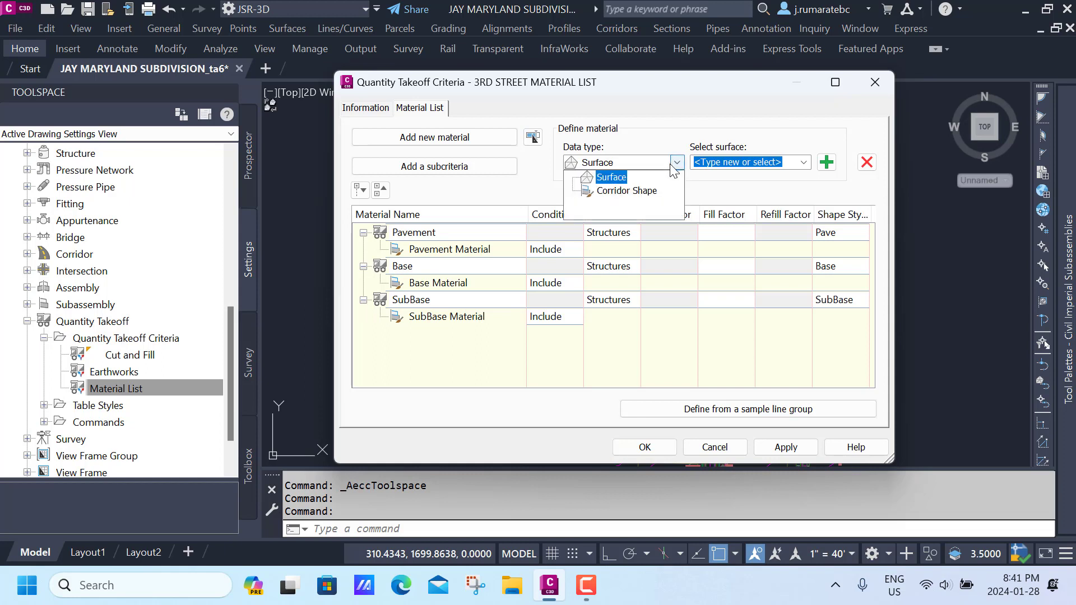
{"action": "left_click", "coordinate": [642, 191]}
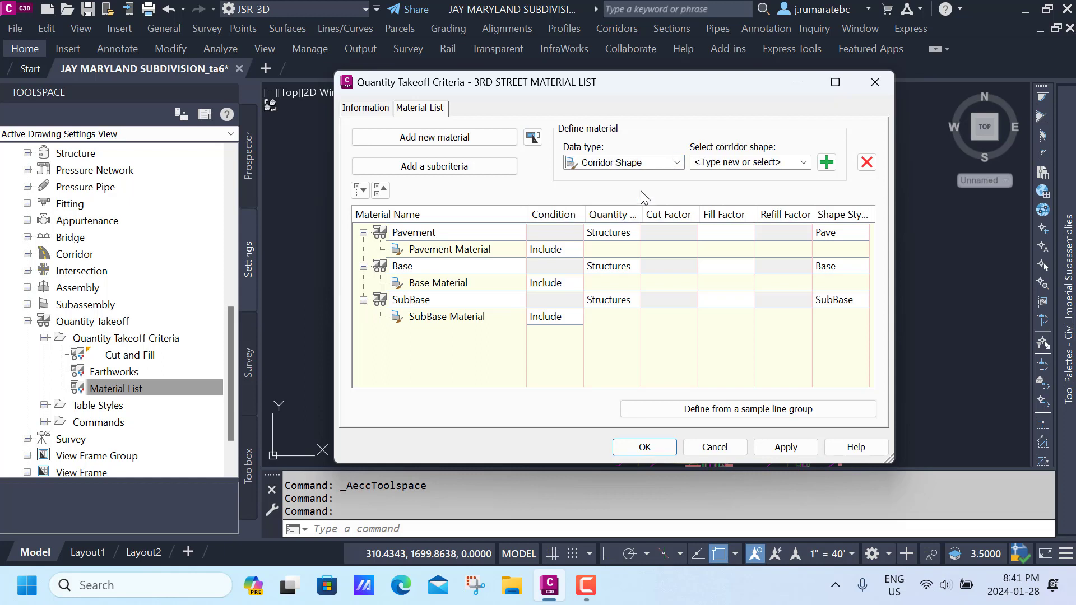
Step: Add the Pave1 and Pave2 corridor shapes to the Pavement material
{"action": "left_click", "coordinate": [437, 235]}
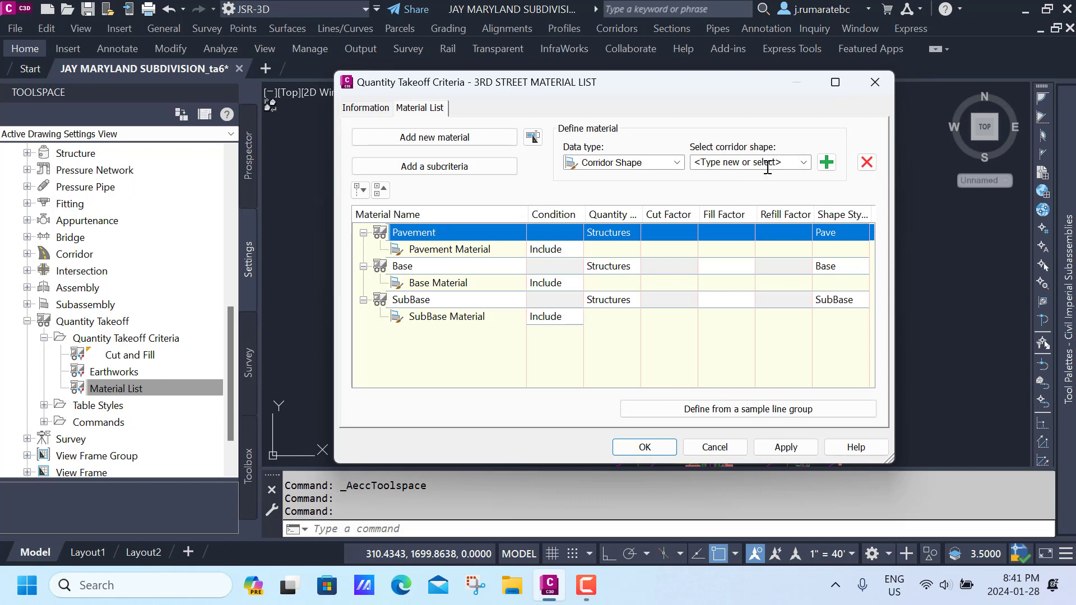
{"action": "left_click", "coordinate": [803, 163]}
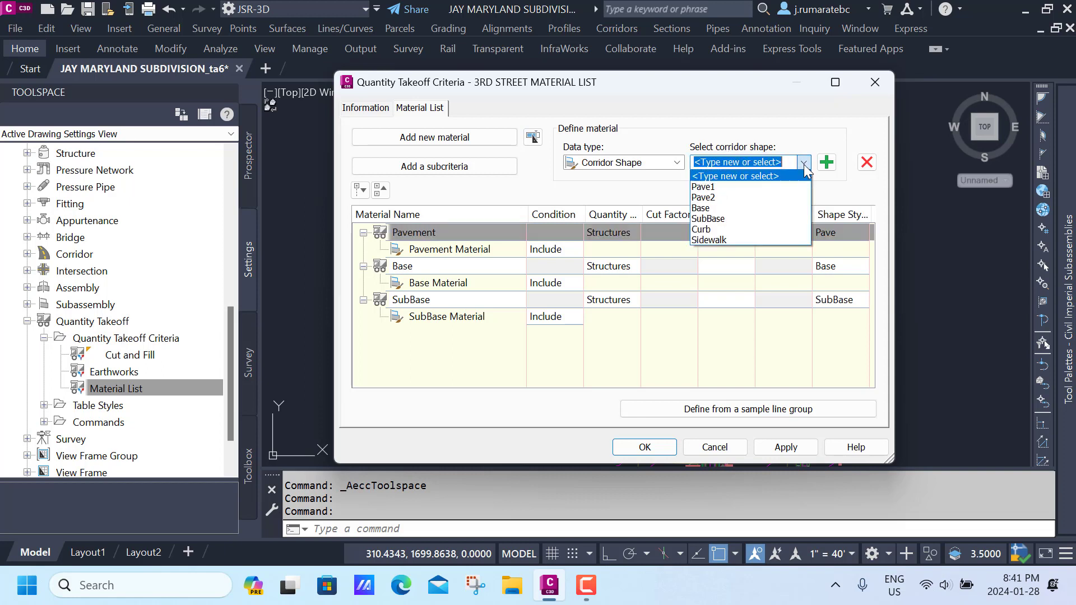
{"action": "left_click", "coordinate": [732, 188]}
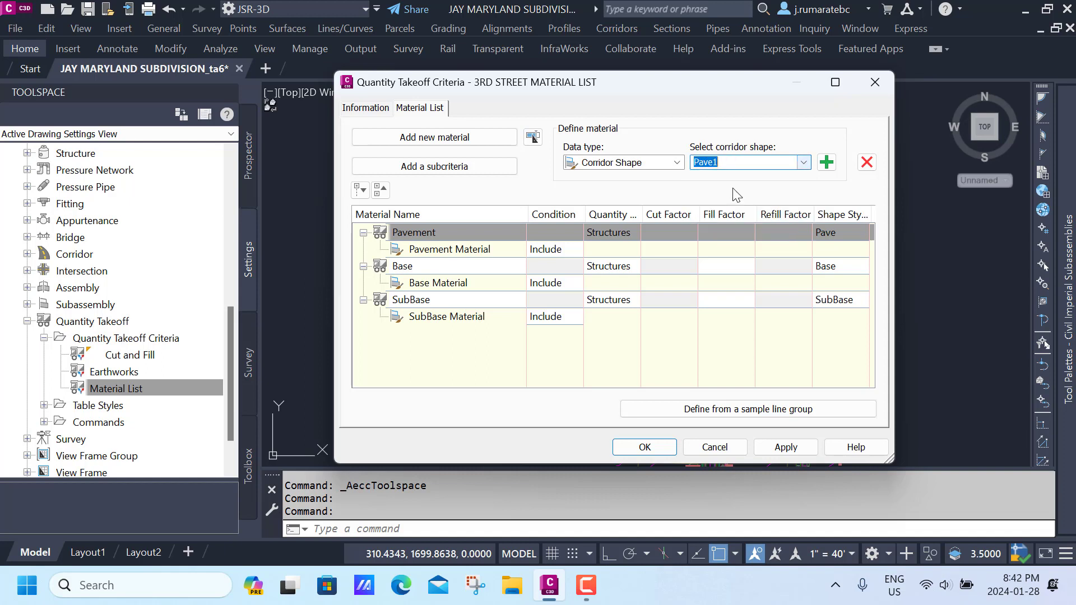
{"action": "left_click", "coordinate": [821, 165]}
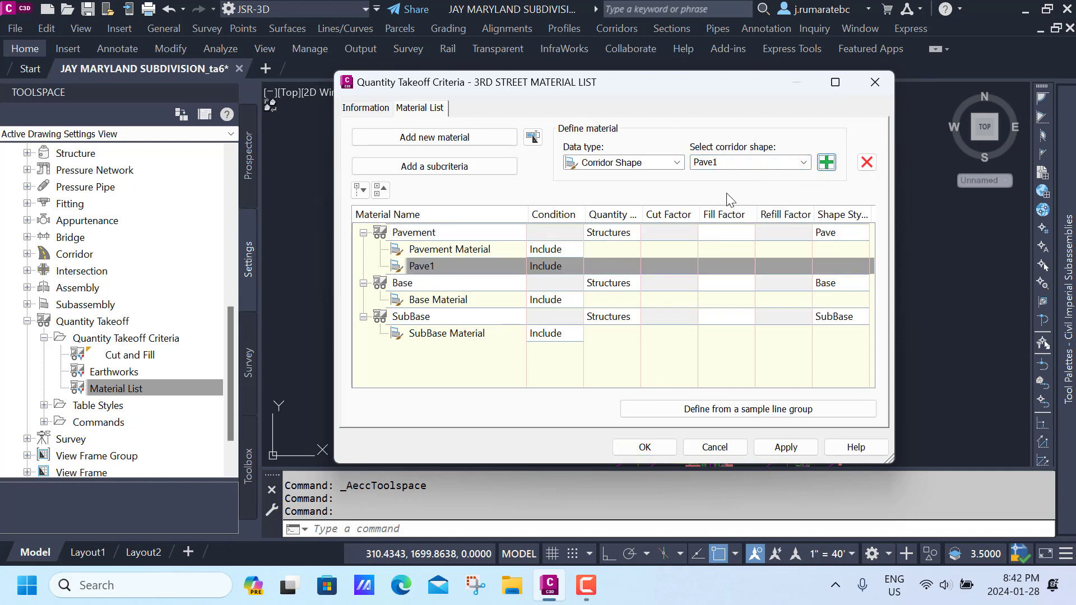
{"action": "left_click", "coordinate": [804, 163]}
{"action": "left_click", "coordinate": [742, 198]}
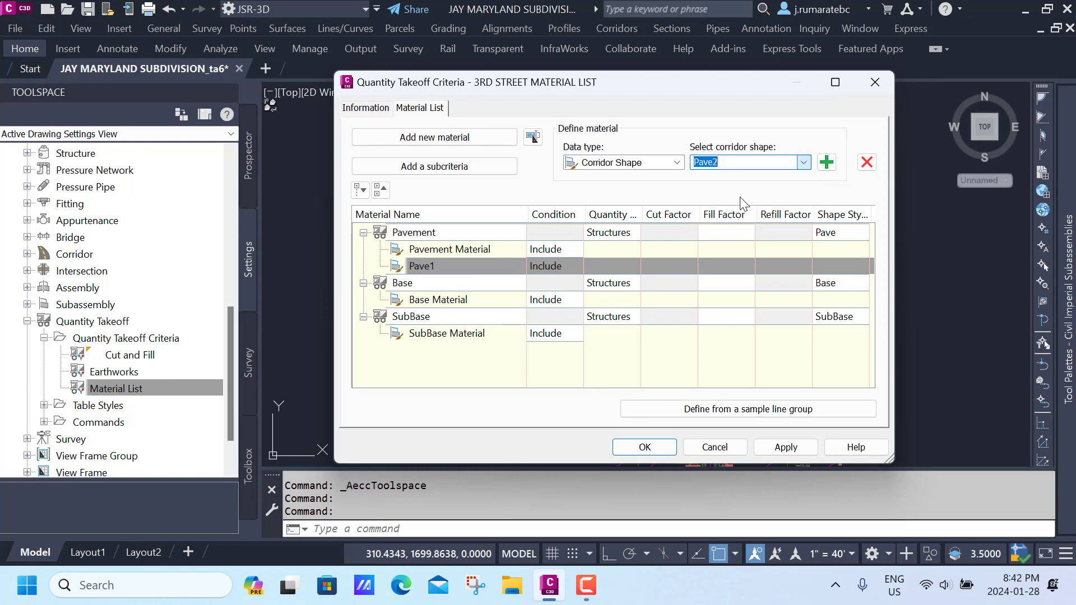
{"action": "left_click", "coordinate": [826, 162]}
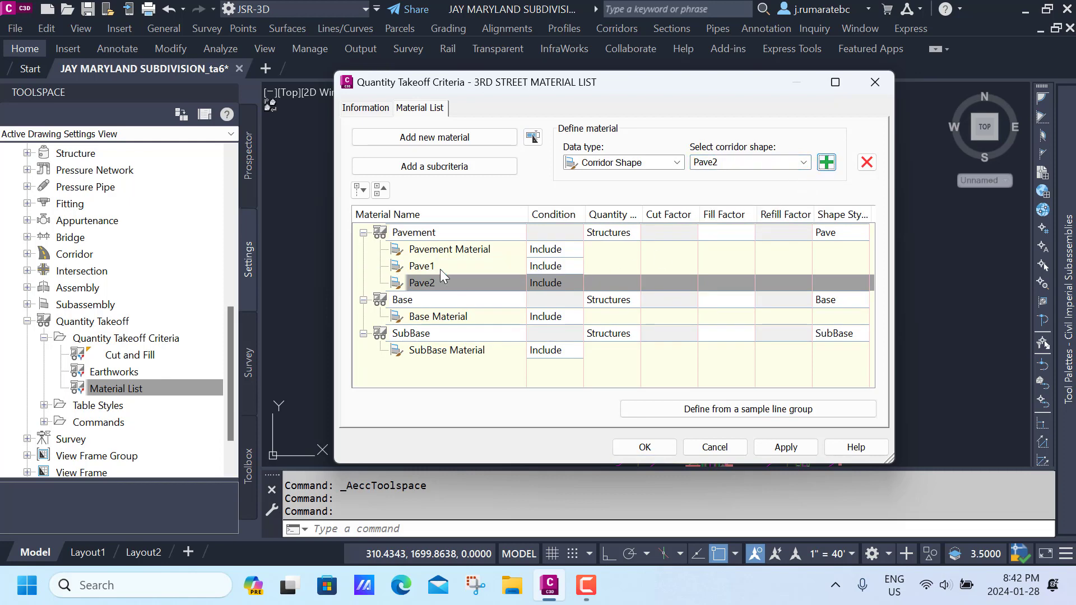
Step: Add the Base corridor shape to the Base material
{"action": "left_click", "coordinate": [407, 300]}
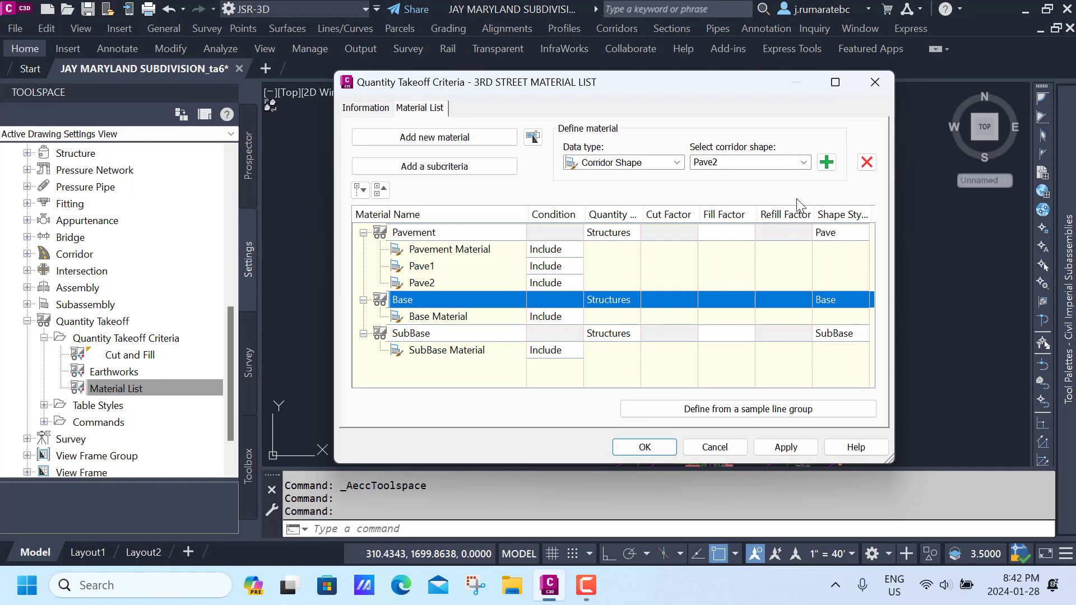
{"action": "left_click", "coordinate": [803, 163]}
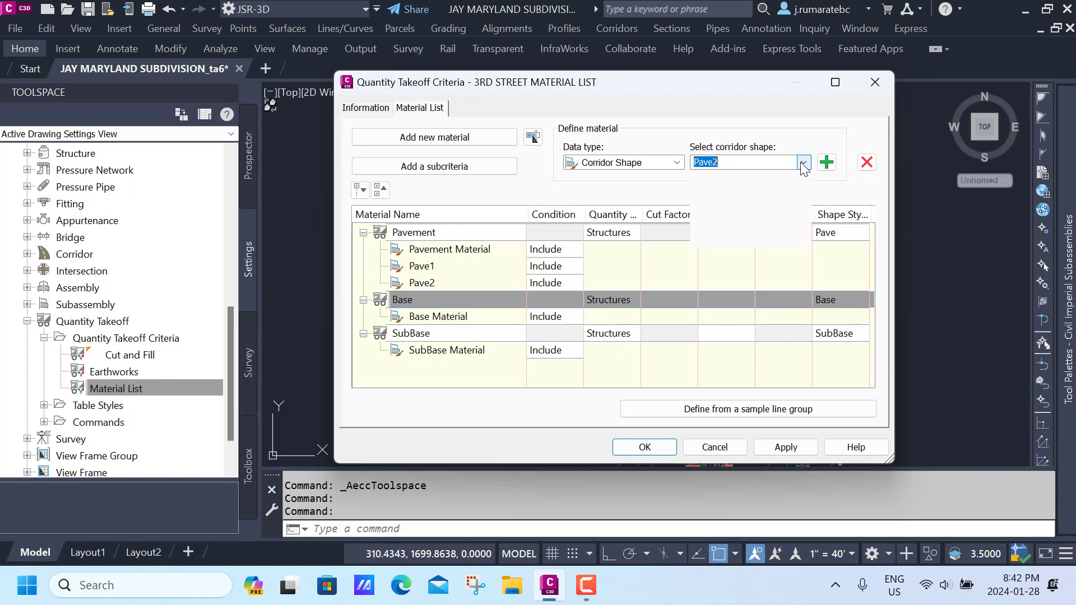
{"action": "left_click", "coordinate": [736, 207]}
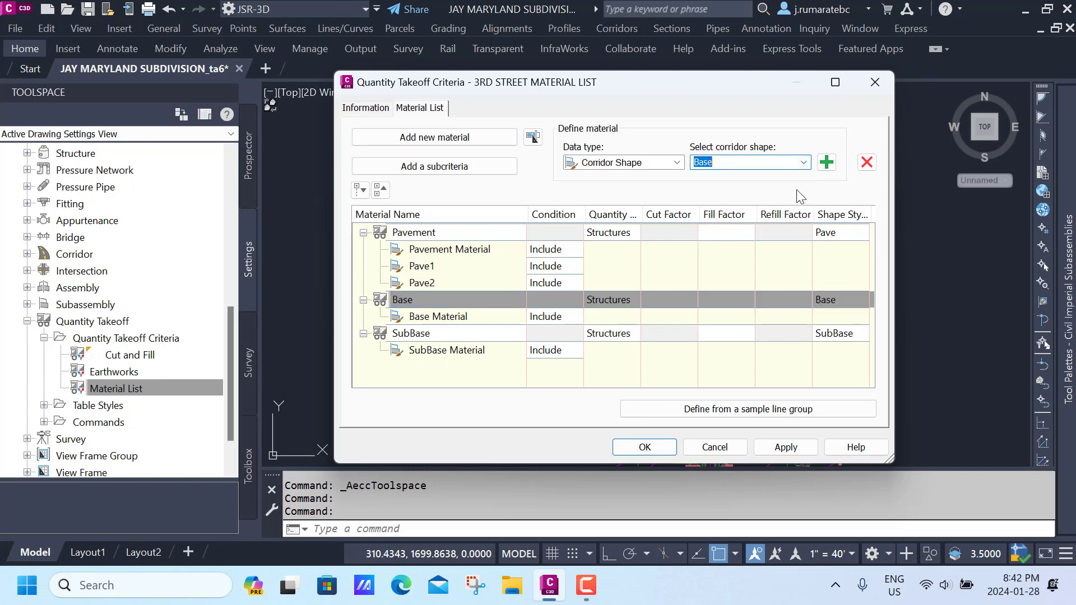
{"action": "left_click", "coordinate": [826, 162]}
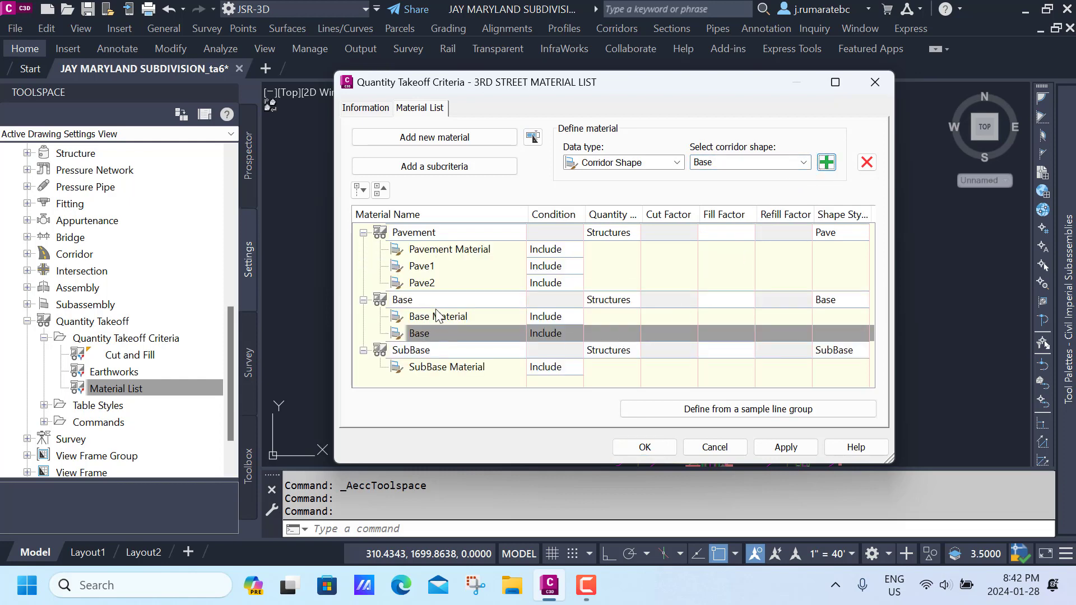
Step: Add the SubBase corridor shape to the SubBase material and review the material list
{"action": "left_click", "coordinate": [412, 353]}
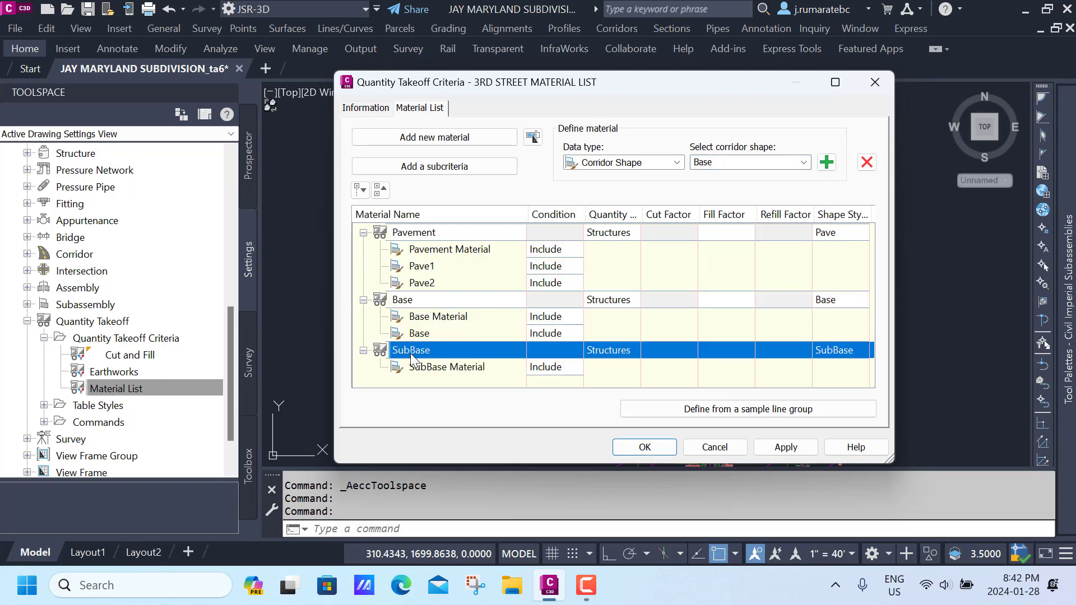
{"action": "left_click", "coordinate": [804, 164]}
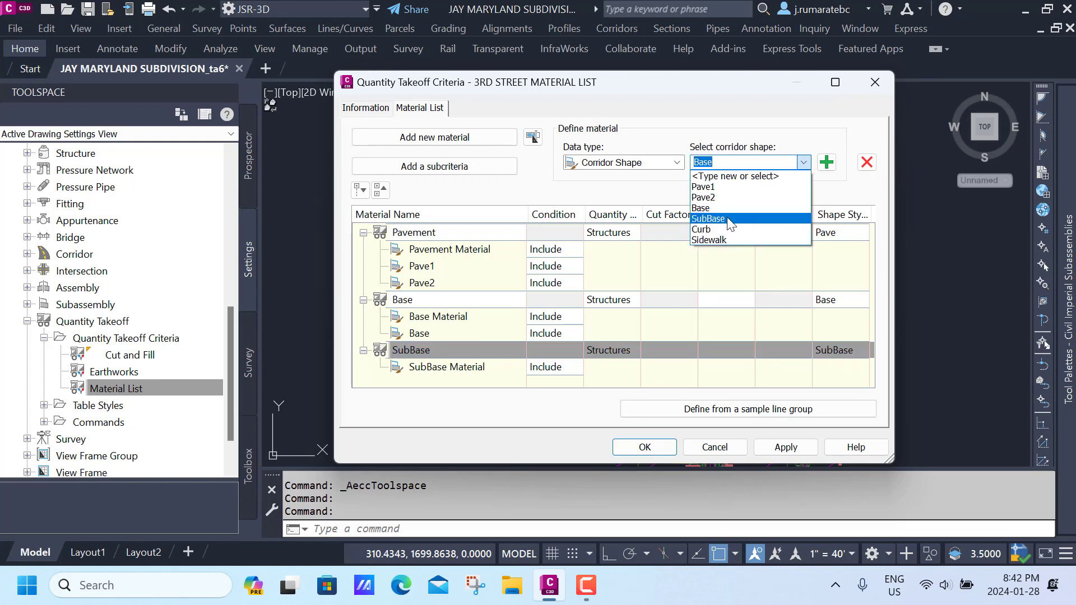
{"action": "left_click", "coordinate": [730, 220]}
{"action": "left_click", "coordinate": [826, 162]}
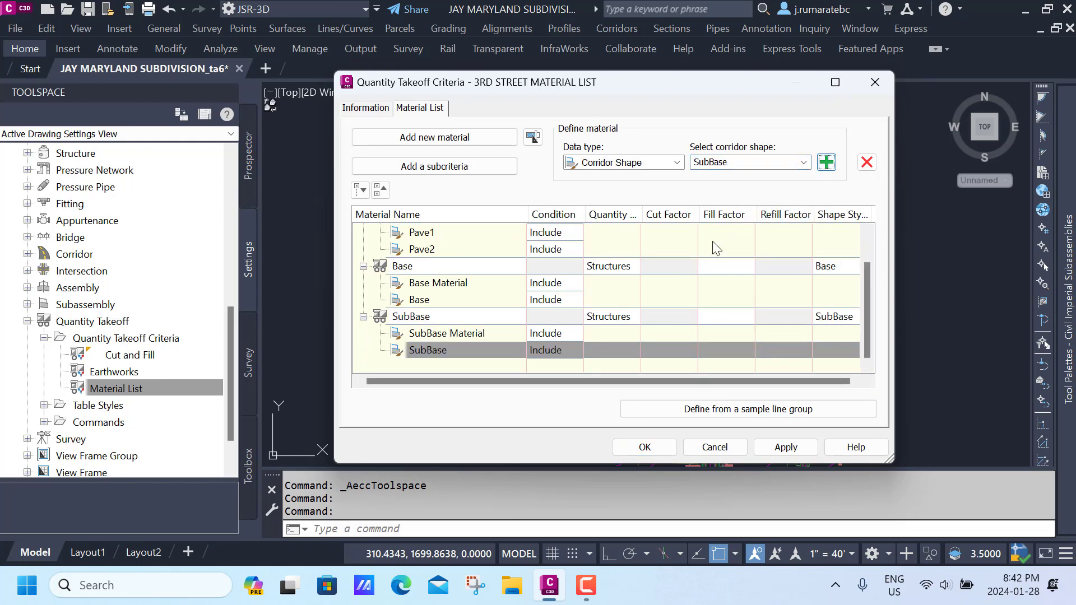
{"action": "scroll", "coordinate": [456, 353], "scroll_direction": "up", "scroll_amount": 1}
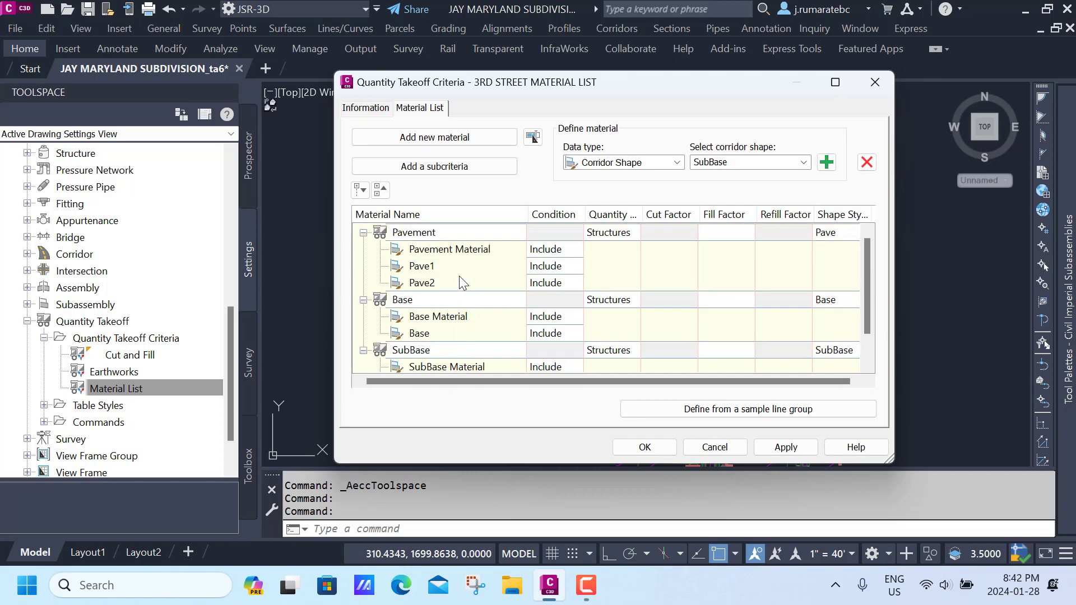
{"action": "scroll", "coordinate": [459, 275], "scroll_direction": "down", "scroll_amount": 1}
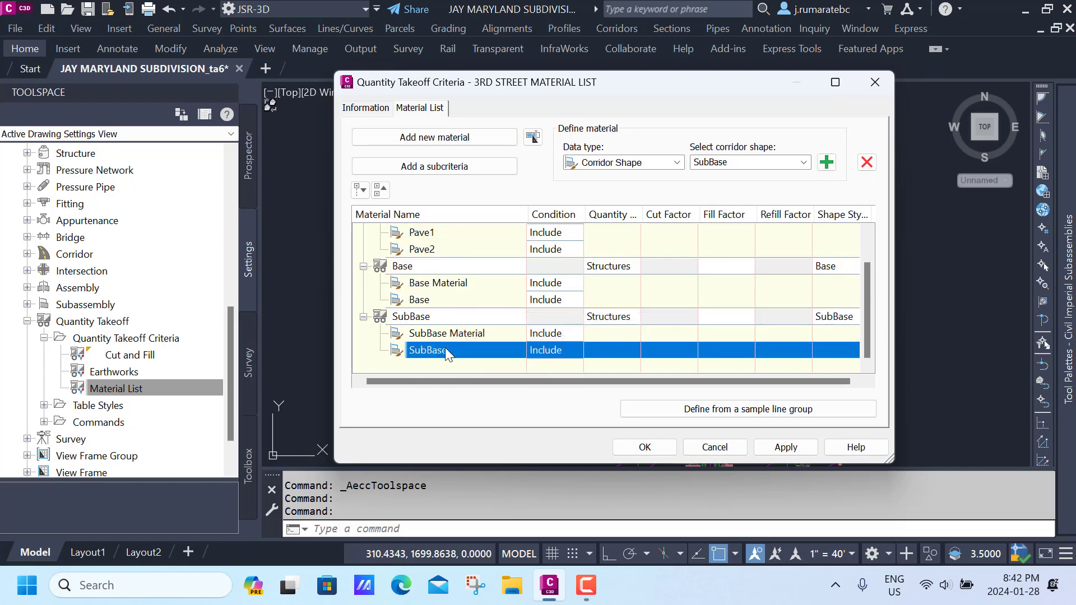
Step: Save the 3RD STREET MATERIAL LIST quantity takeoff criteria
{"action": "left_click", "coordinate": [644, 447]}
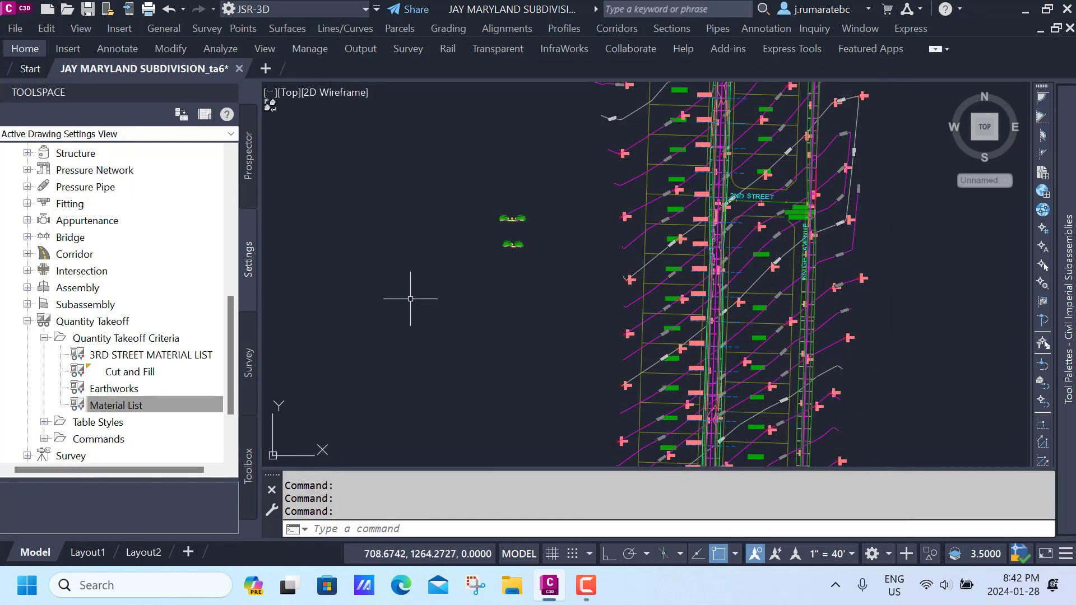
{"action": "left_click", "coordinate": [184, 401]}
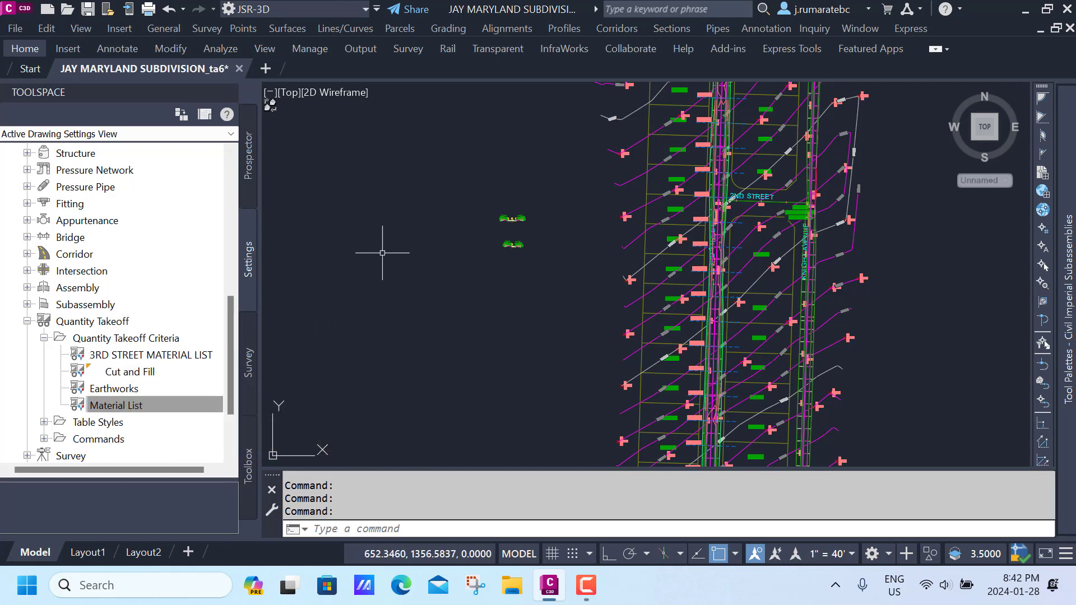
Step: Start computing materials for the 3RD STREET alignment with the 3RD STREET SECTION SAMPLES sample line group
{"action": "scroll", "coordinate": [379, 255], "scroll_direction": "down", "scroll_amount": 5}
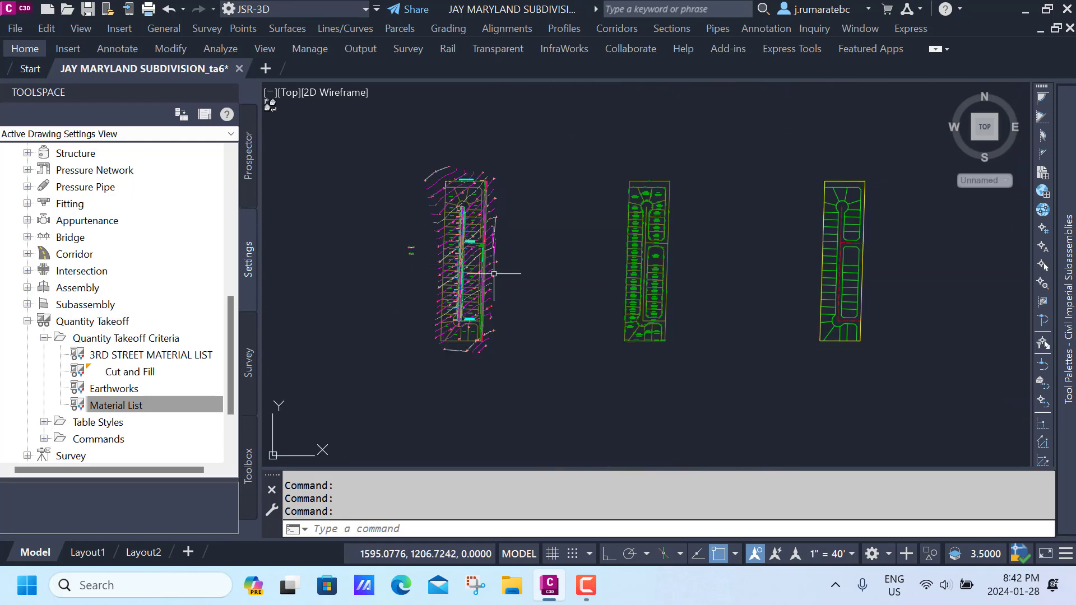
{"action": "scroll", "coordinate": [498, 278], "scroll_direction": "down", "scroll_amount": 1}
{"action": "middle_click_drag", "start_coordinate": [511, 273], "coordinate": [452, 288]}
{"action": "middle_click_drag", "start_coordinate": [722, 249], "coordinate": [578, 265]}
{"action": "middle_click_drag", "start_coordinate": [697, 262], "coordinate": [552, 269]}
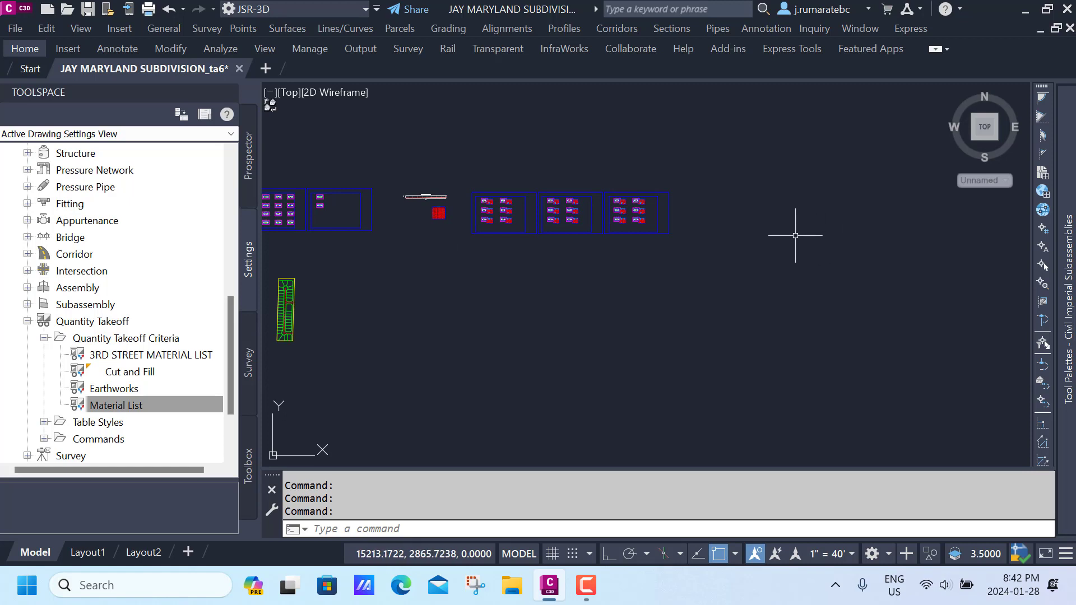
{"action": "left_click", "coordinate": [671, 31]}
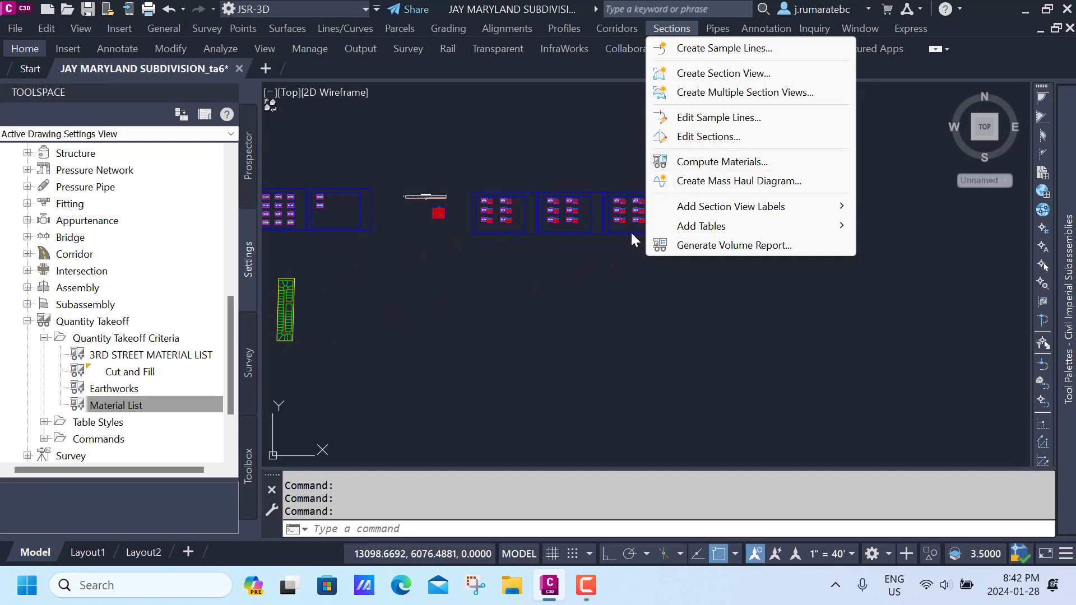
{"action": "left_click", "coordinate": [699, 163]}
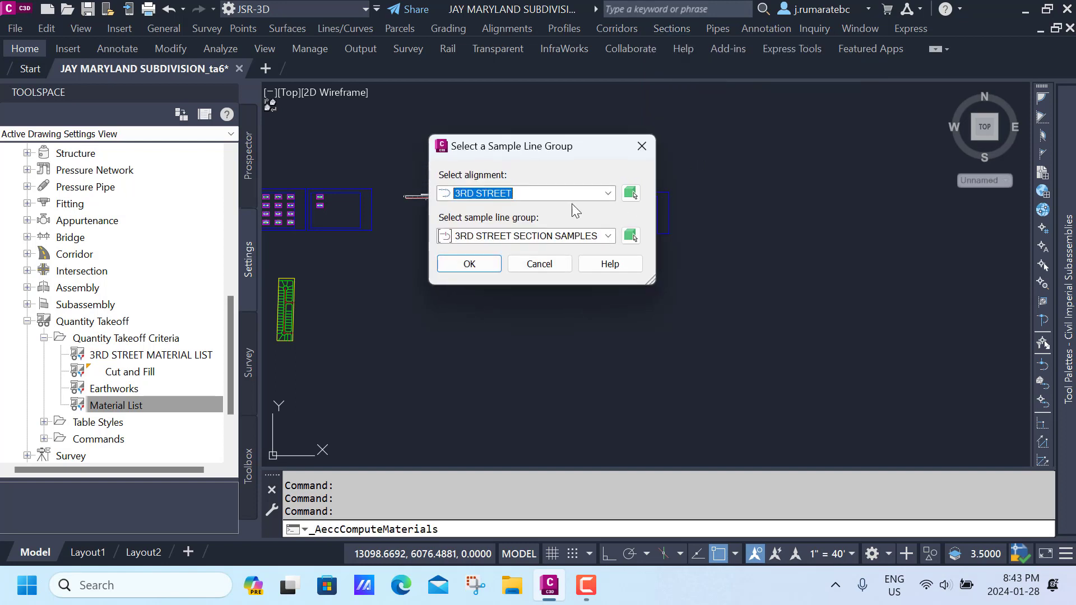
{"action": "left_click_drag", "start_coordinate": [537, 150], "coordinate": [508, 154]}
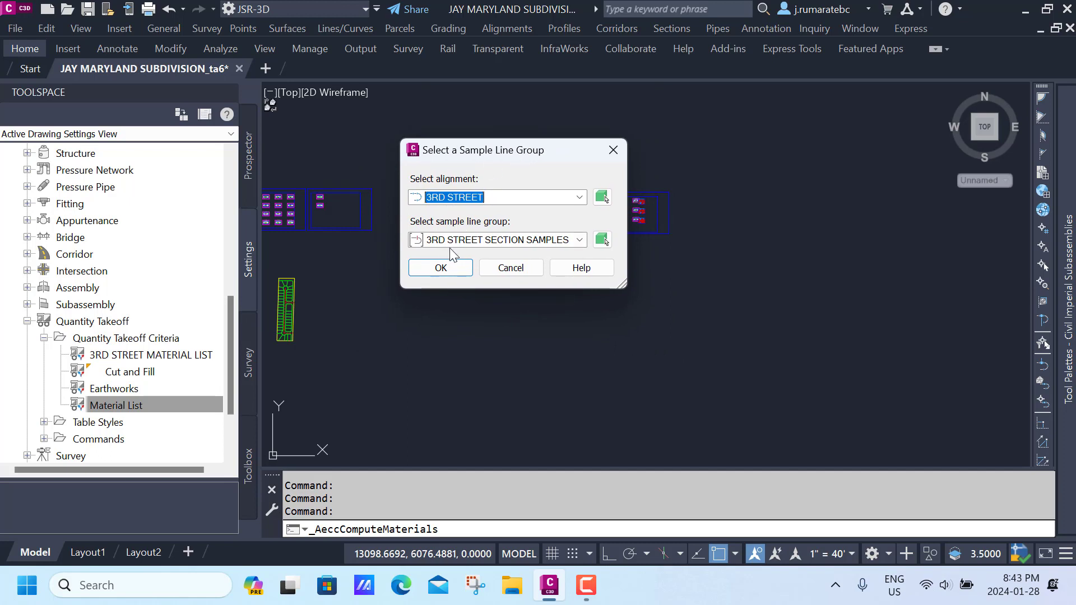
{"action": "left_click", "coordinate": [441, 268]}
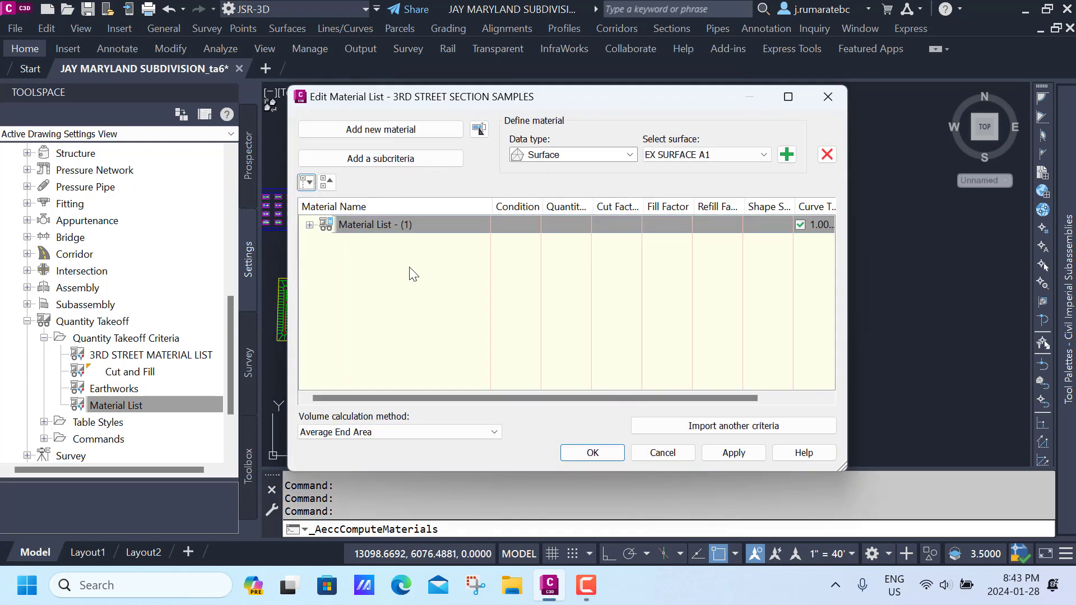
Step: Expand the existing material list and import the 3RD STREET MATERIAL LIST quantity takeoff criteria
{"action": "left_click_drag", "start_coordinate": [546, 105], "coordinate": [594, 99]}
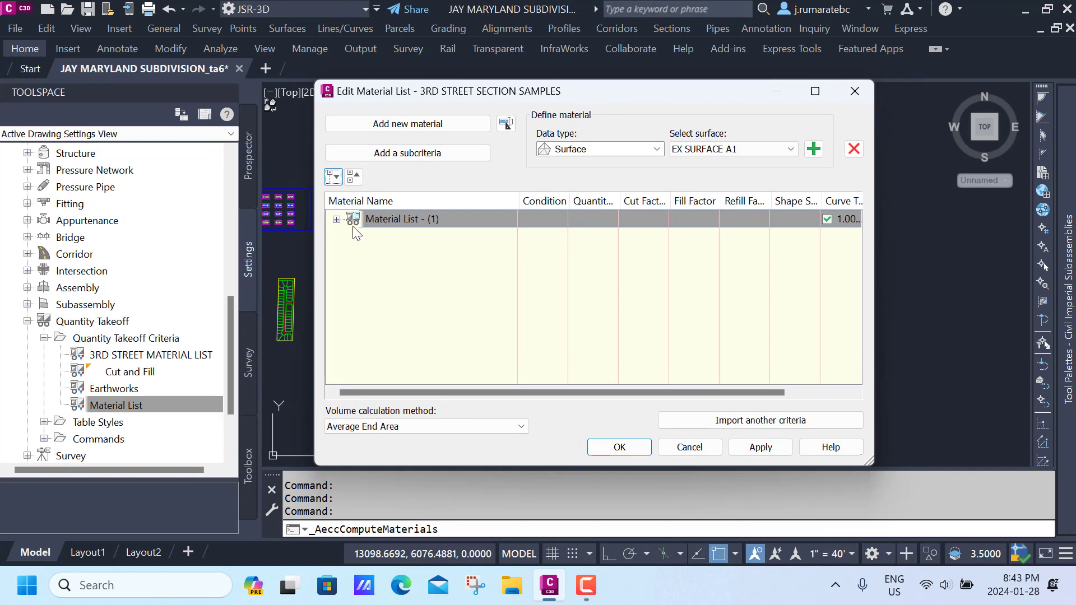
{"action": "left_click", "coordinate": [336, 220]}
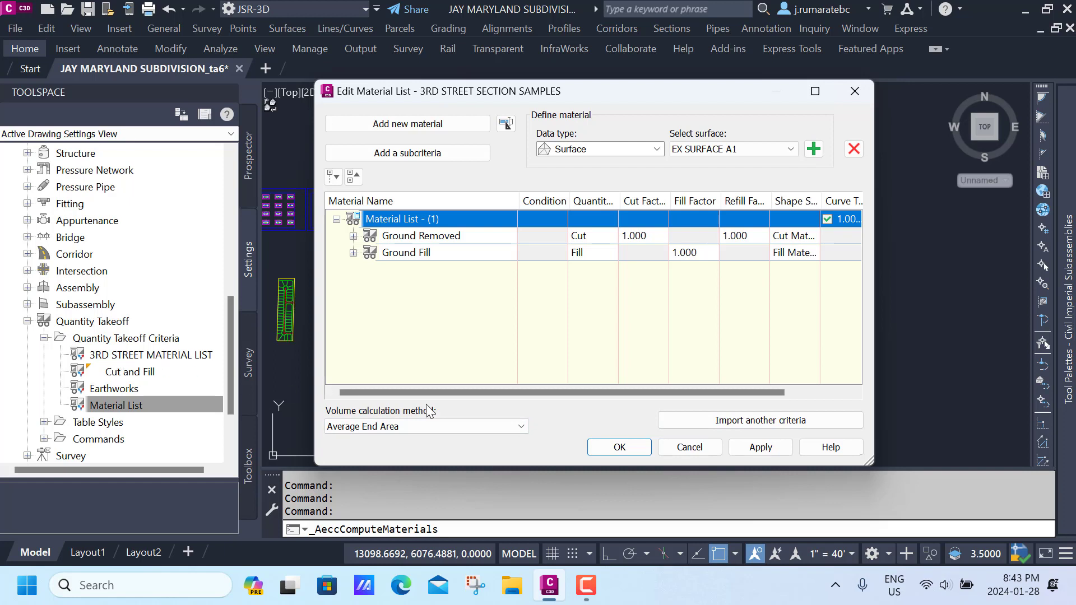
{"action": "left_click", "coordinate": [694, 428]}
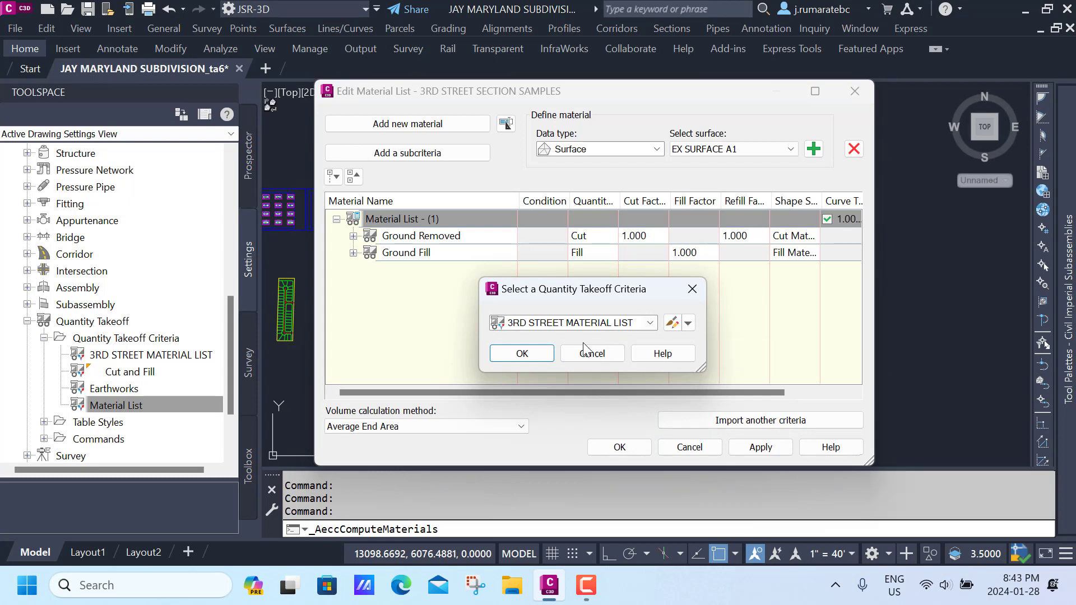
{"action": "left_click", "coordinate": [522, 354]}
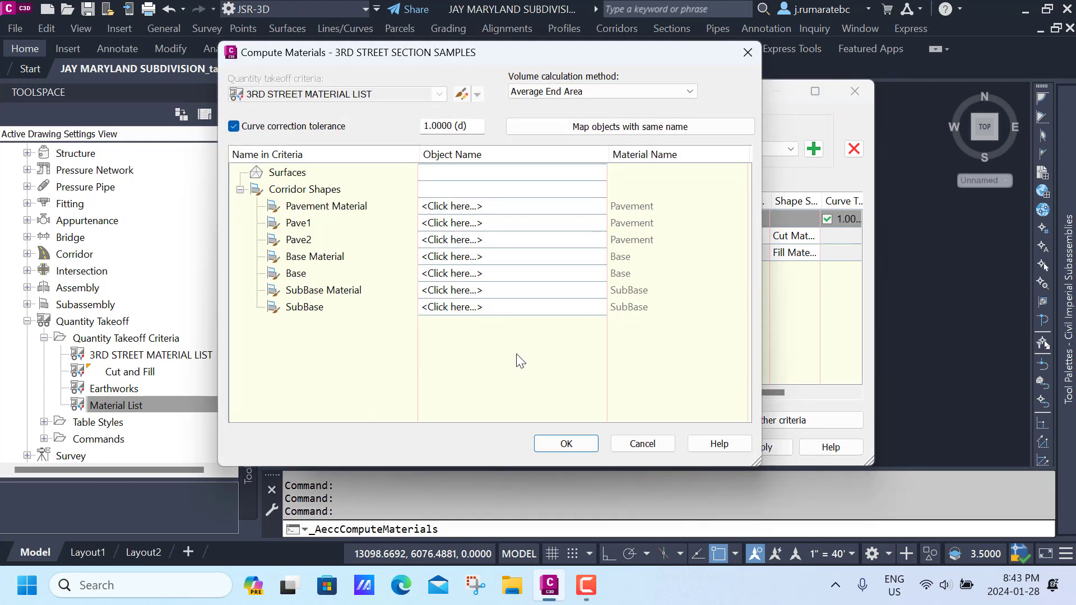
{"action": "left_click_drag", "start_coordinate": [559, 58], "coordinate": [581, 63]}
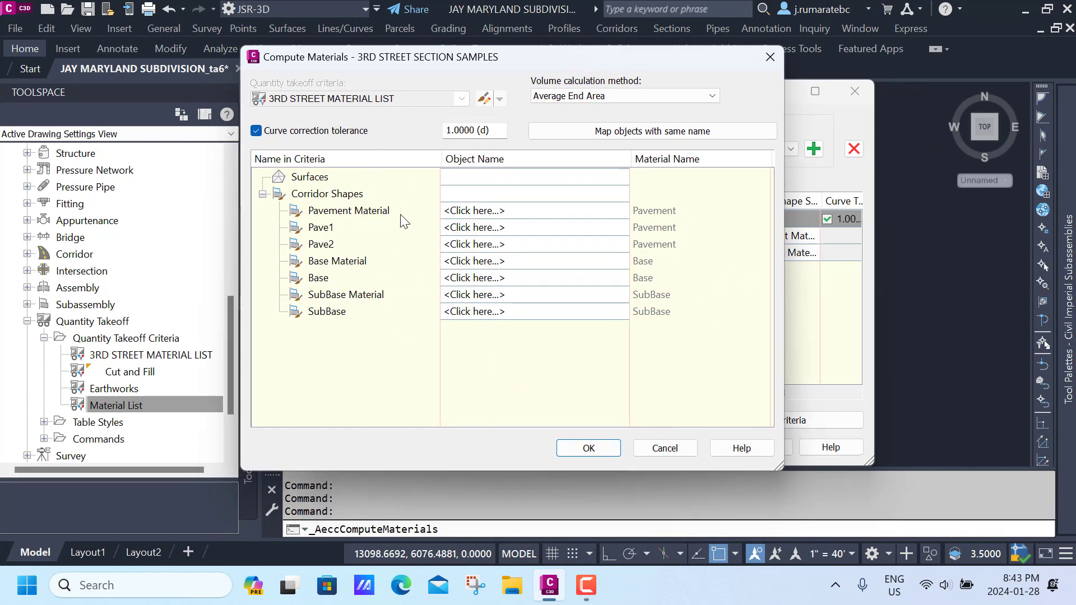
Step: Map Pavement Material and Pave1 to 3RD STREET CORRIDOR Pave1, and Pave2 to 3RD STREET CORRIDOR Pave2
{"action": "left_click", "coordinate": [525, 213]}
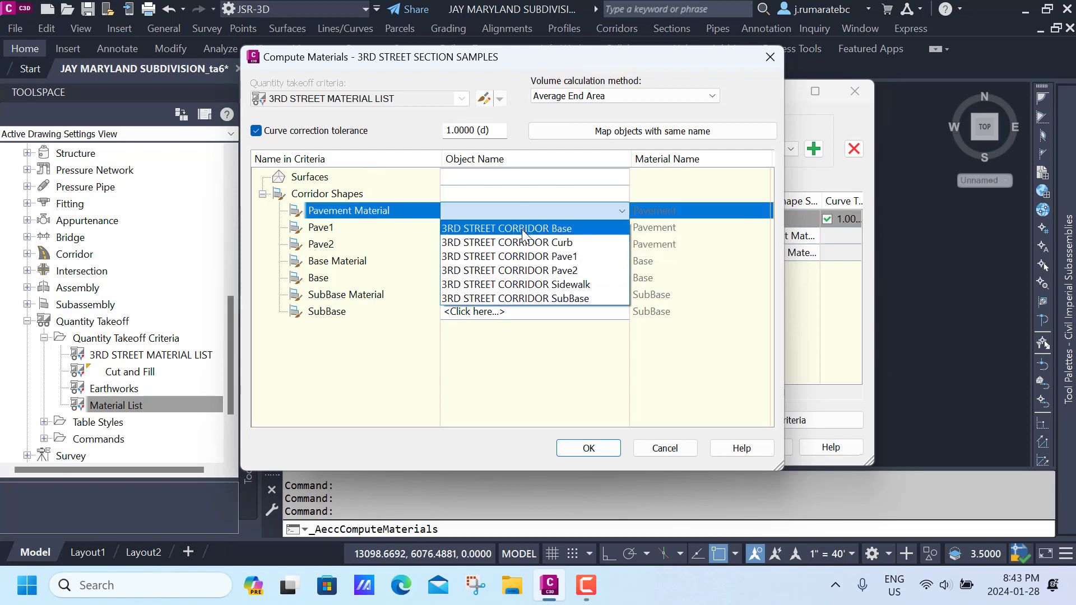
{"action": "left_click", "coordinate": [522, 256]}
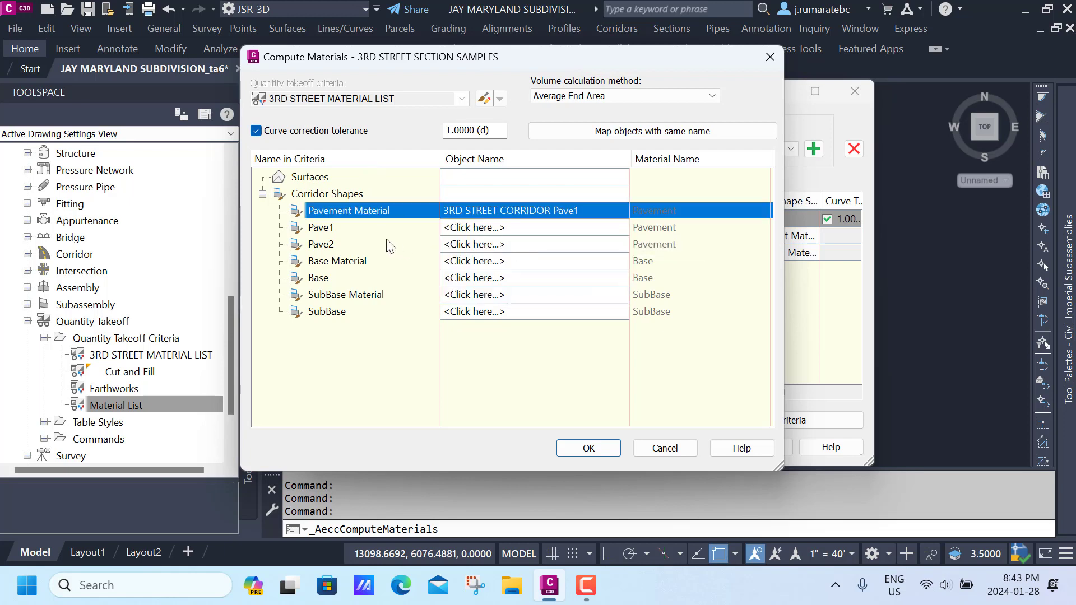
{"action": "left_click", "coordinate": [552, 227]}
{"action": "left_click", "coordinate": [532, 273]}
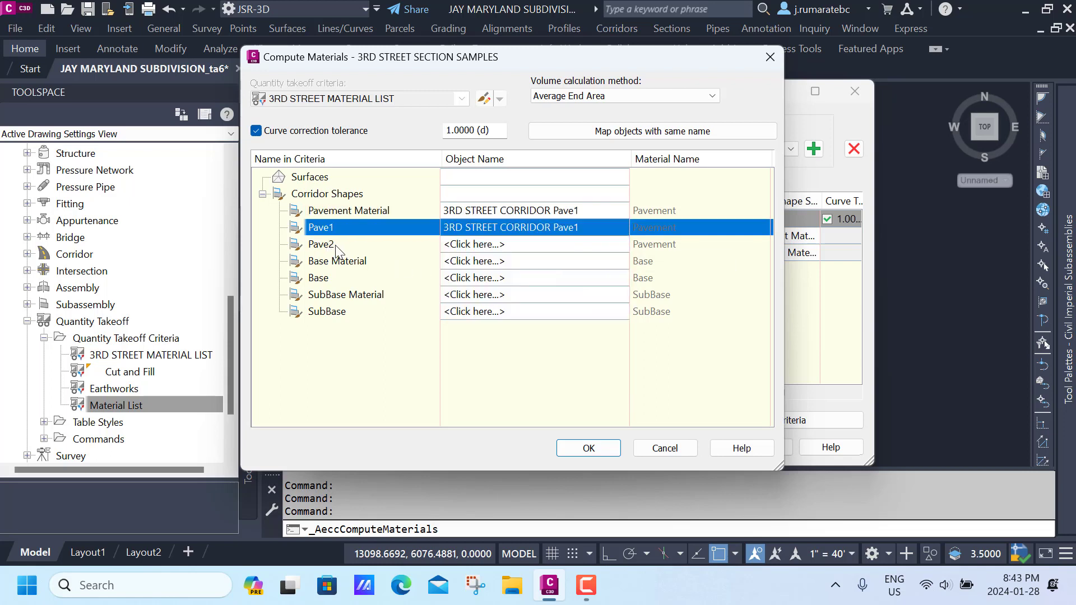
{"action": "left_click", "coordinate": [530, 244]}
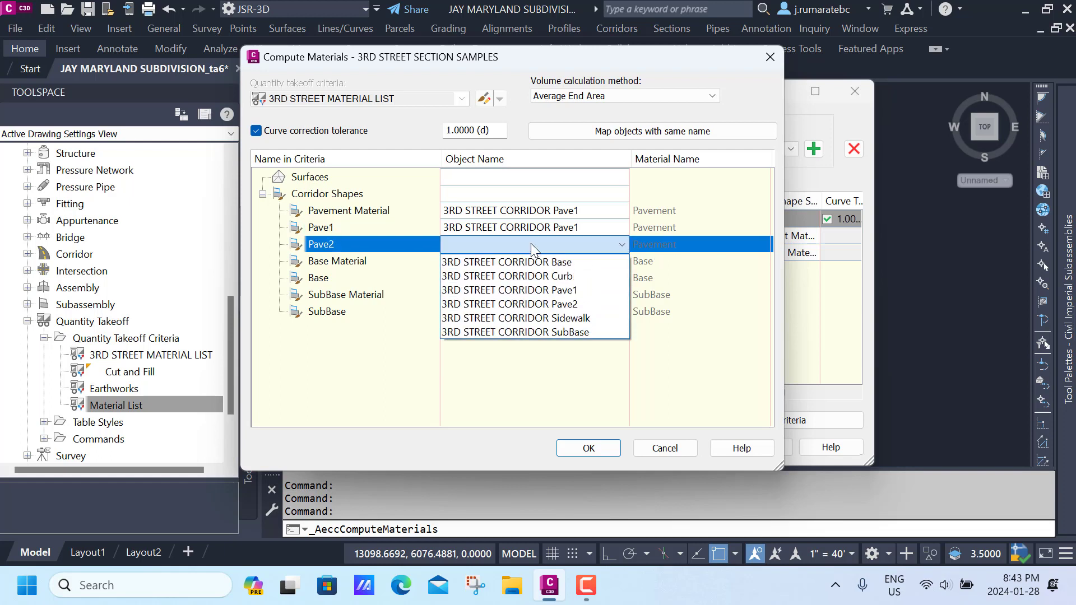
{"action": "left_click", "coordinate": [547, 303]}
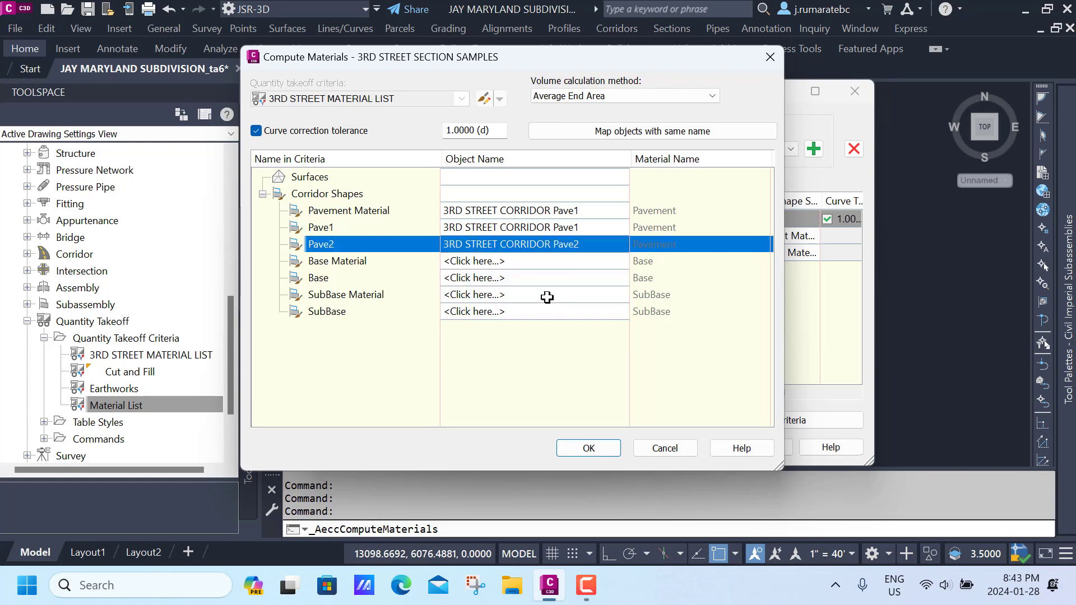
Step: Map both the Base Material and Base corridor shapes to 3RD STREET CORRIDOR Base
{"action": "left_click", "coordinate": [543, 263]}
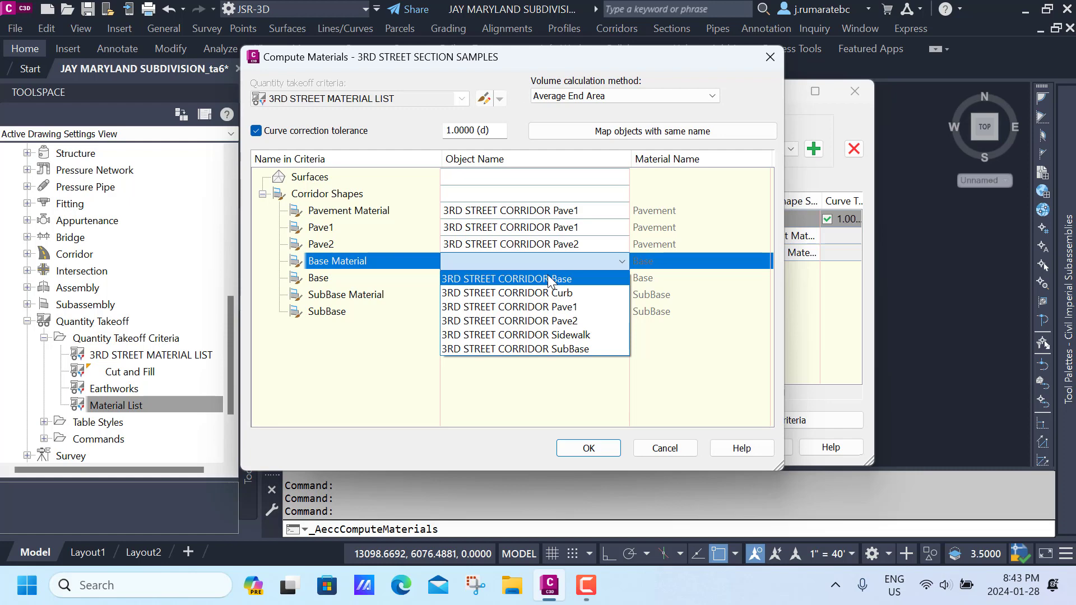
{"action": "left_click", "coordinate": [548, 279]}
{"action": "left_click", "coordinate": [543, 278]}
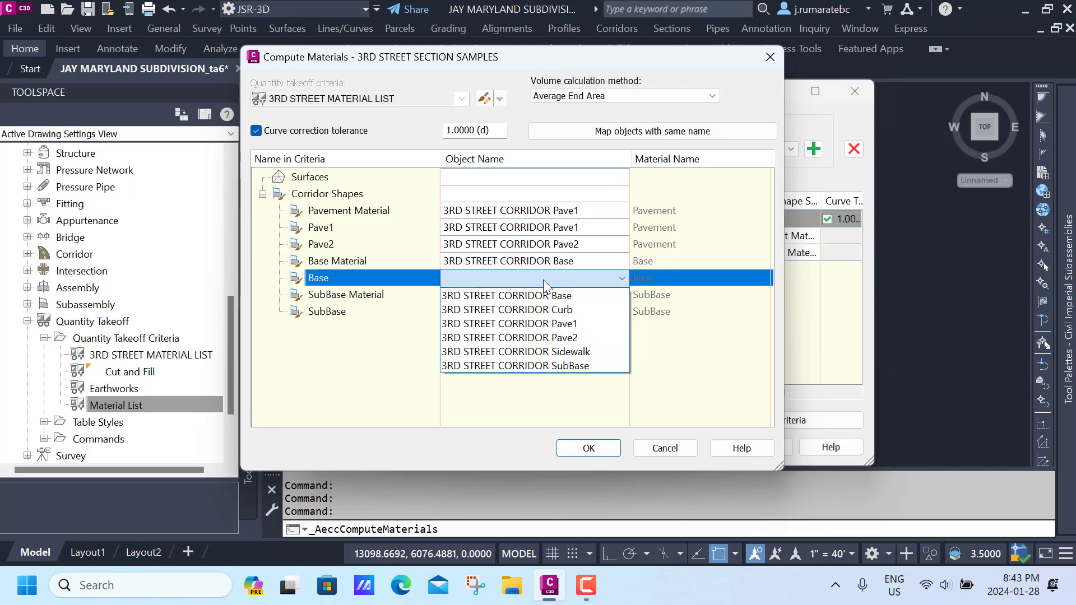
{"action": "left_click", "coordinate": [547, 296]}
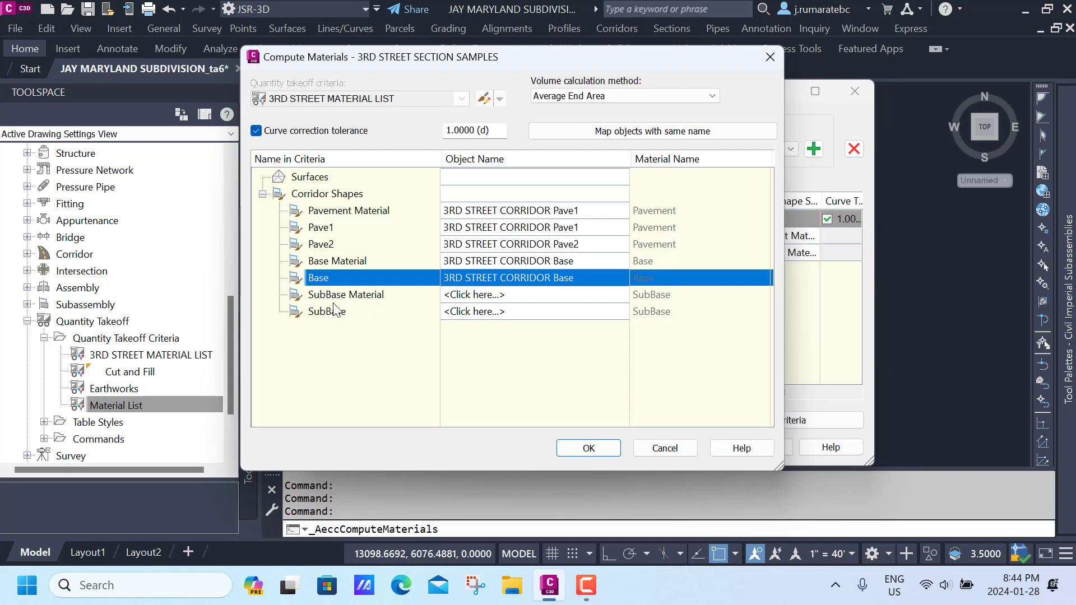
Step: Map SubBase Material and SubBase to 3RD STREET CORRIDOR SubBase and compute the materials with the added list
{"action": "left_click", "coordinate": [532, 296]}
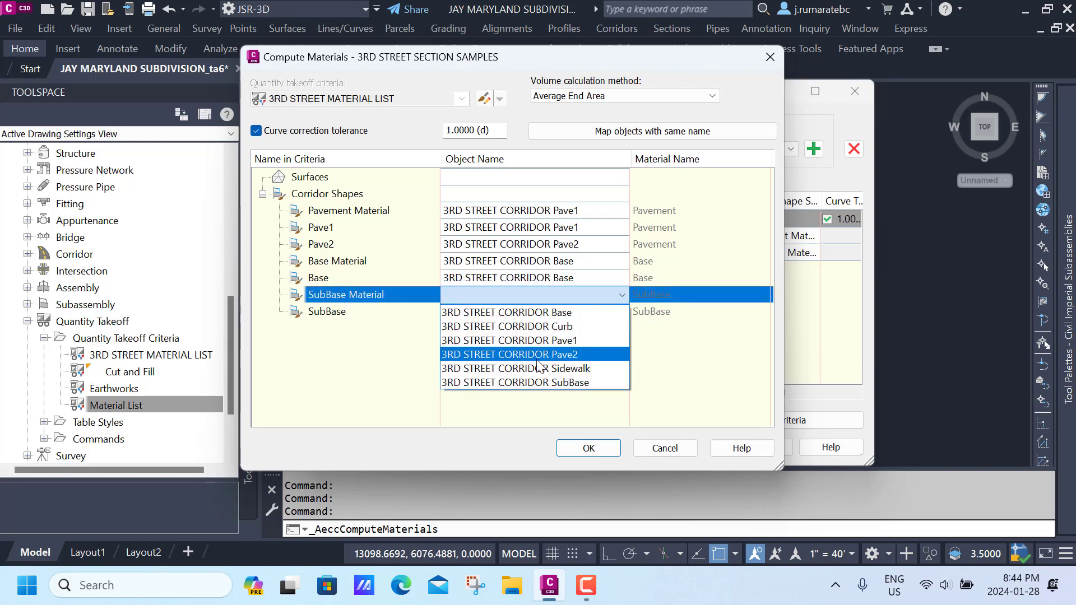
{"action": "left_click", "coordinate": [539, 383]}
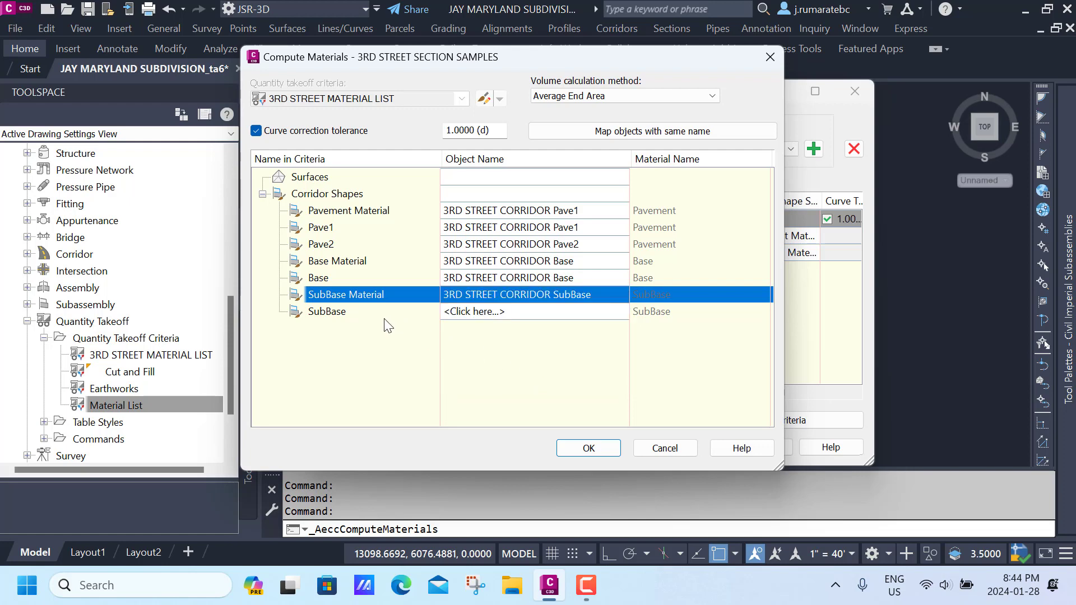
{"action": "left_click", "coordinate": [480, 312]}
{"action": "left_click", "coordinate": [537, 399]}
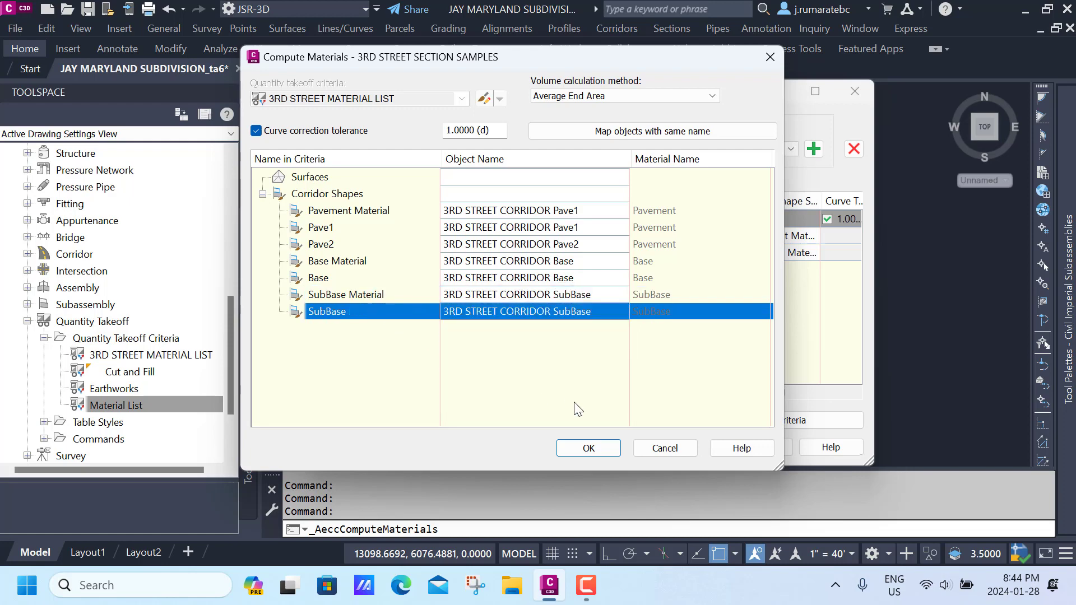
{"action": "left_click", "coordinate": [588, 448]}
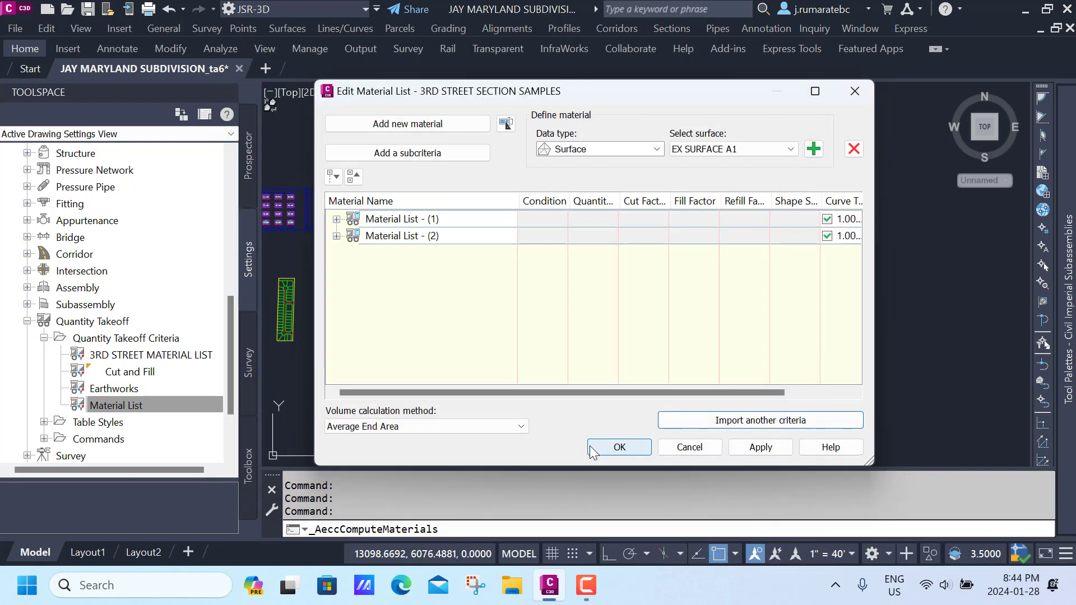
{"action": "left_click", "coordinate": [621, 451]}
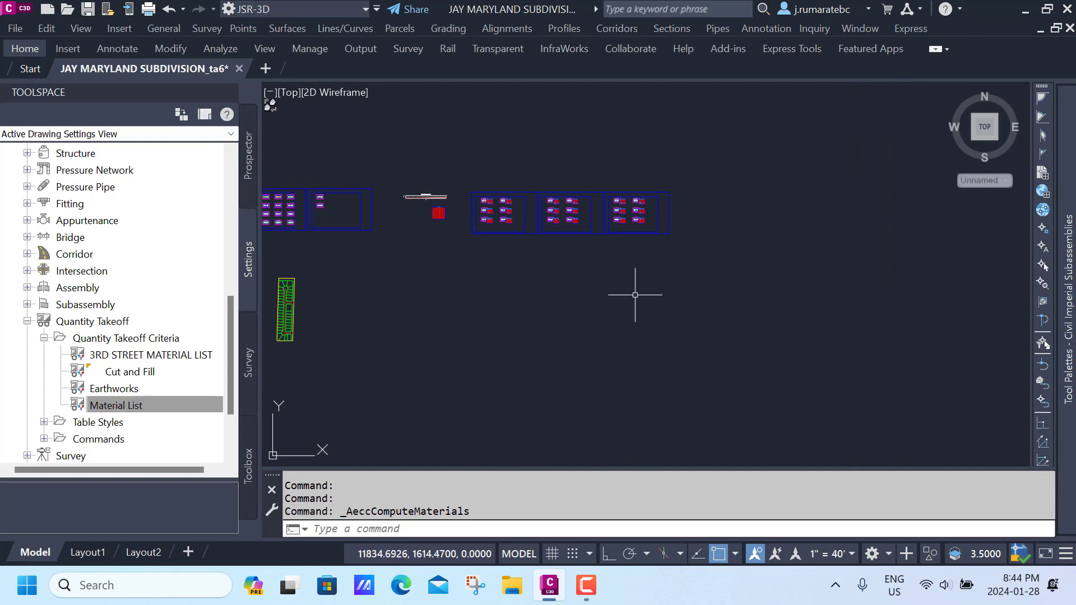
Step: Start creating multiple section views for 3RD STREET and check the grid settings of the Road Section view style
{"action": "middle_click_drag", "start_coordinate": [704, 266], "coordinate": [533, 269]}
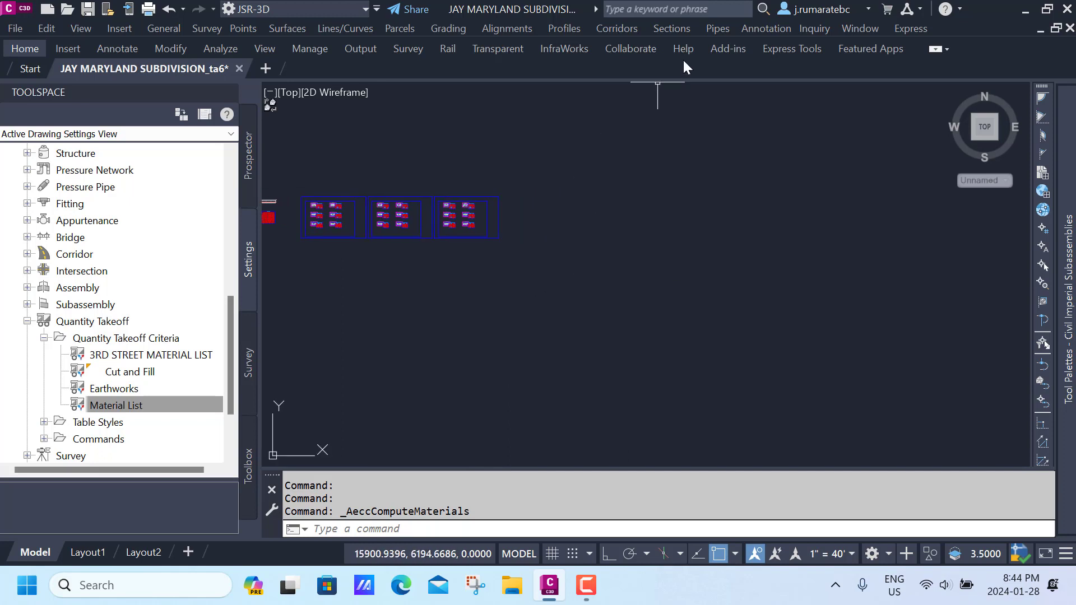
{"action": "left_click", "coordinate": [671, 28]}
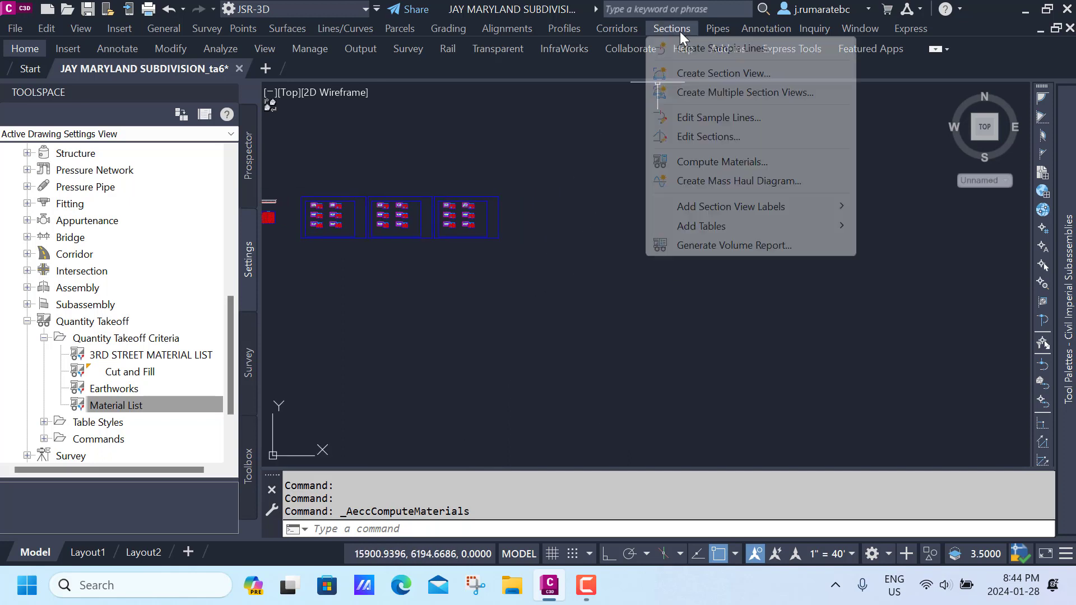
{"action": "left_click", "coordinate": [708, 94]}
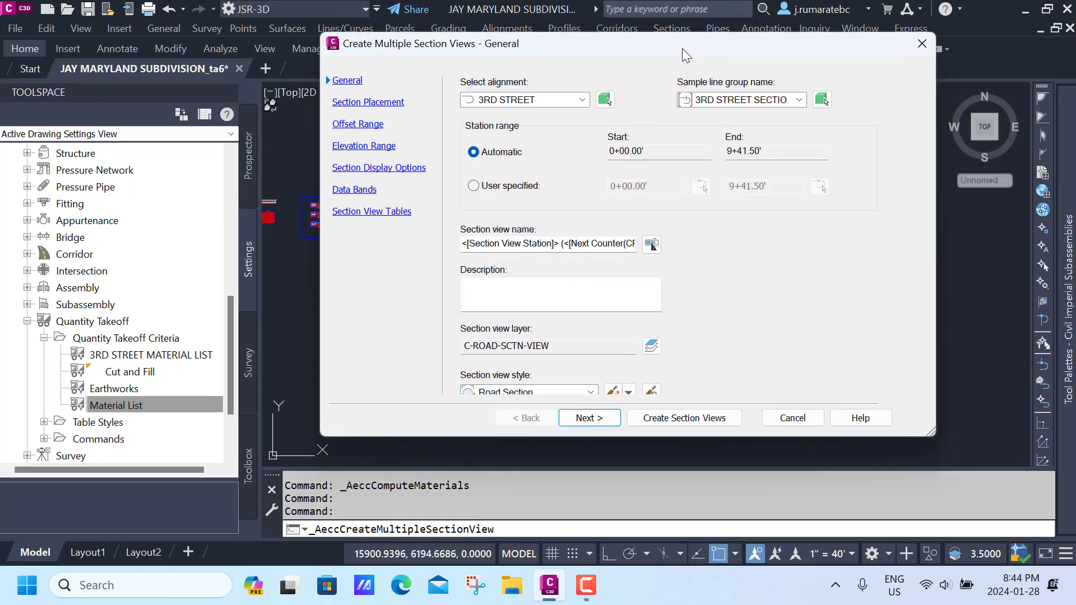
{"action": "left_click_drag", "start_coordinate": [682, 48], "coordinate": [748, 46]}
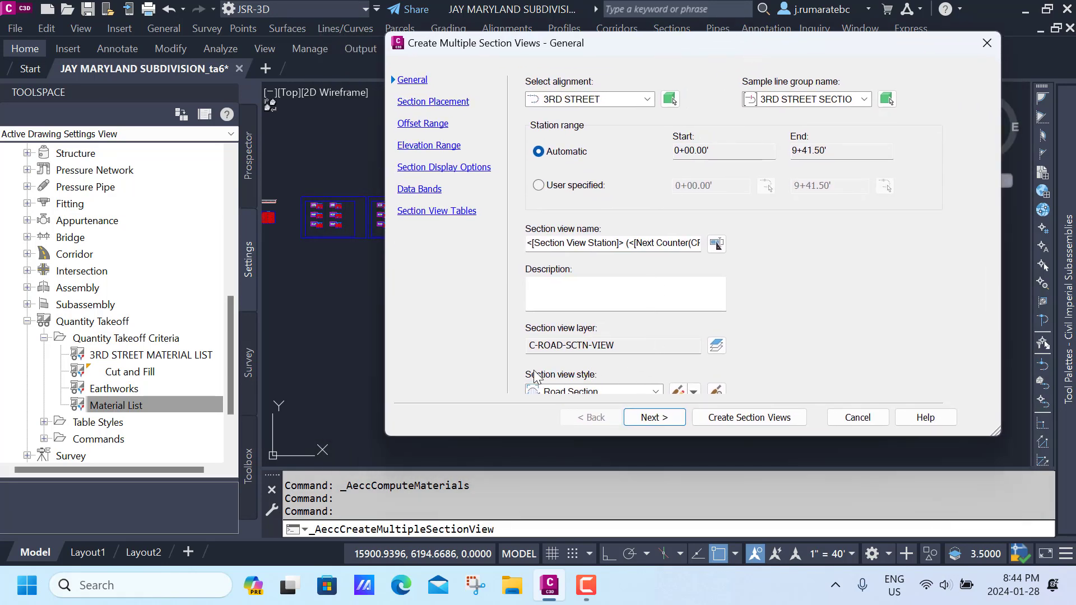
{"action": "left_click", "coordinate": [677, 390]}
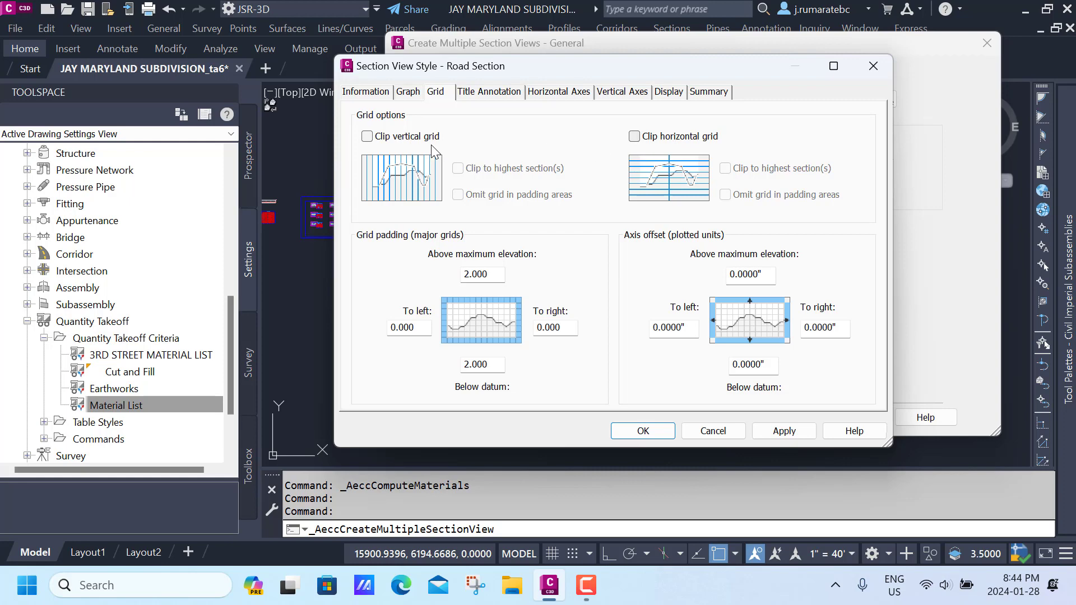
{"action": "left_click", "coordinate": [645, 431]}
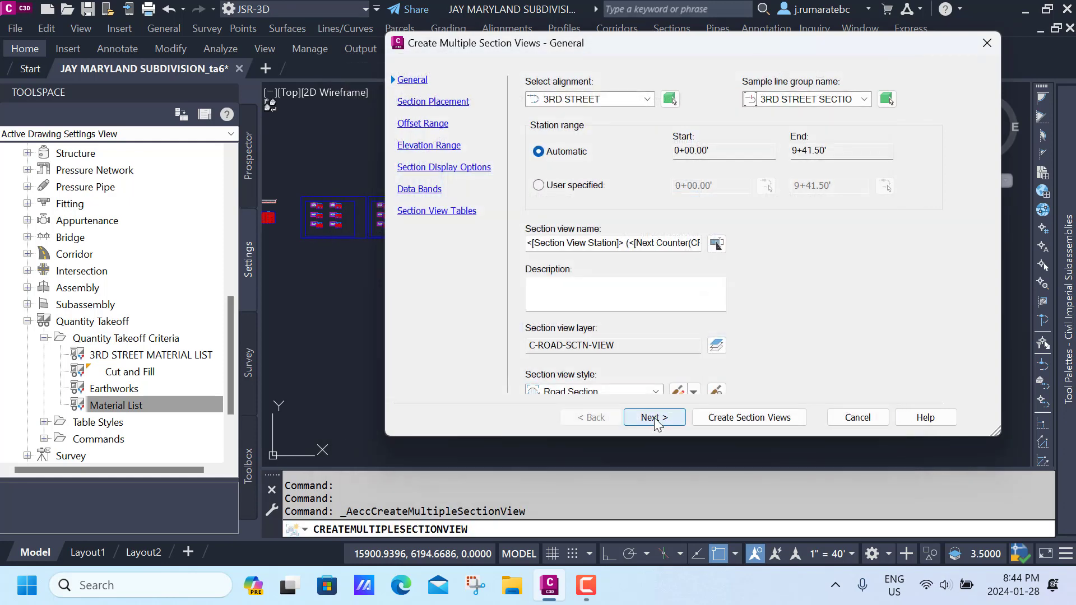
Step: Keep Production placement with the Basic plot style, the default offsets and the automatic elevation range, and proceed to the section display options
{"action": "left_click", "coordinate": [653, 418]}
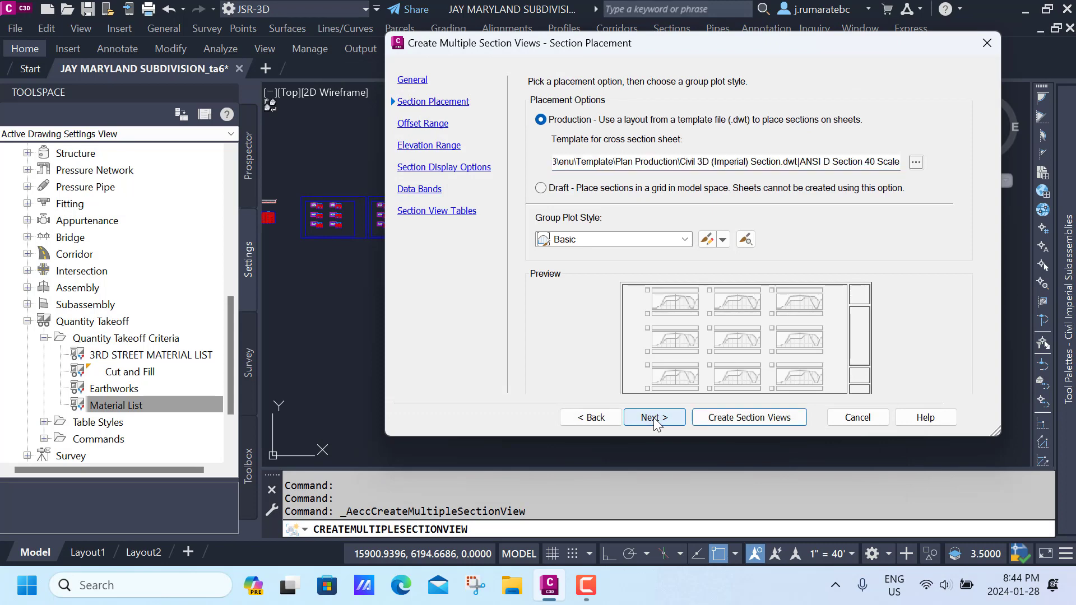
{"action": "left_click", "coordinate": [653, 418]}
{"action": "left_click", "coordinate": [653, 418]}
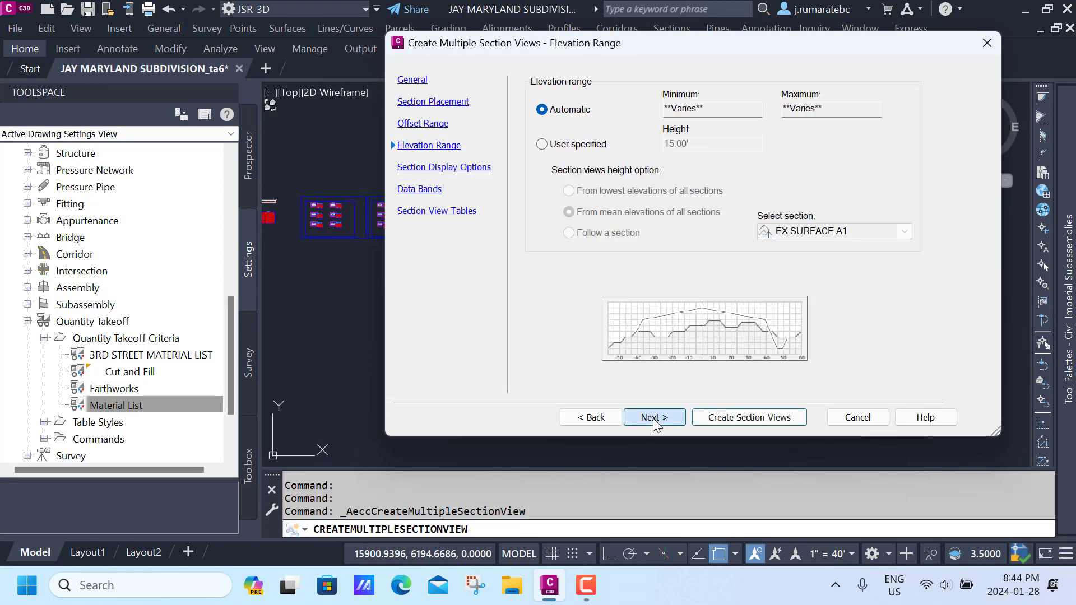
{"action": "left_click", "coordinate": [653, 418]}
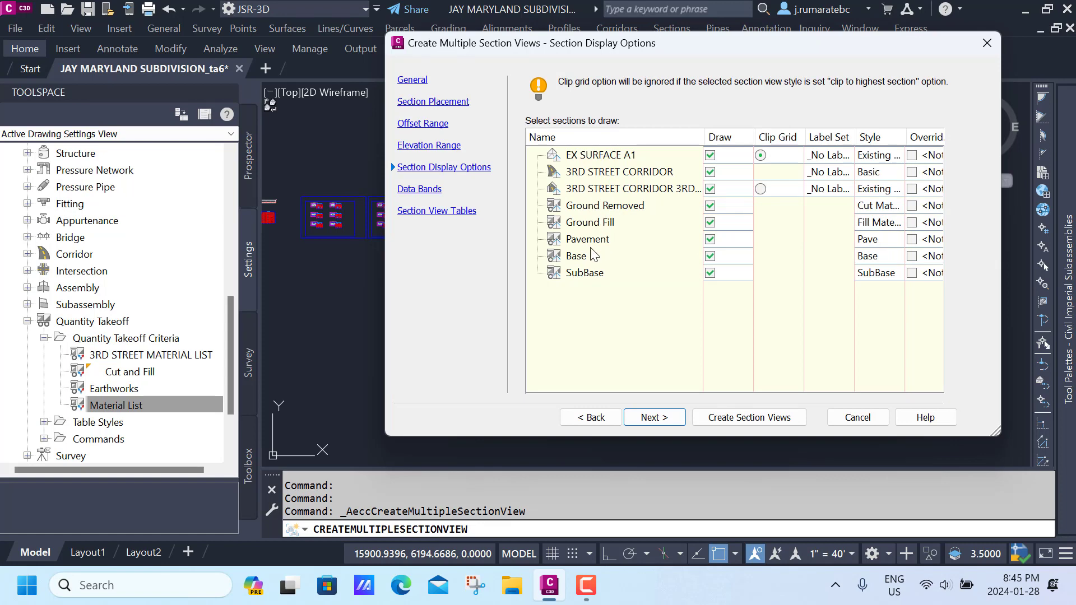
Step: Proceed past the data bands to the section view tables and add a Total Volume table in the Basic style
{"action": "left_click", "coordinate": [652, 418]}
{"action": "left_click", "coordinate": [652, 418]}
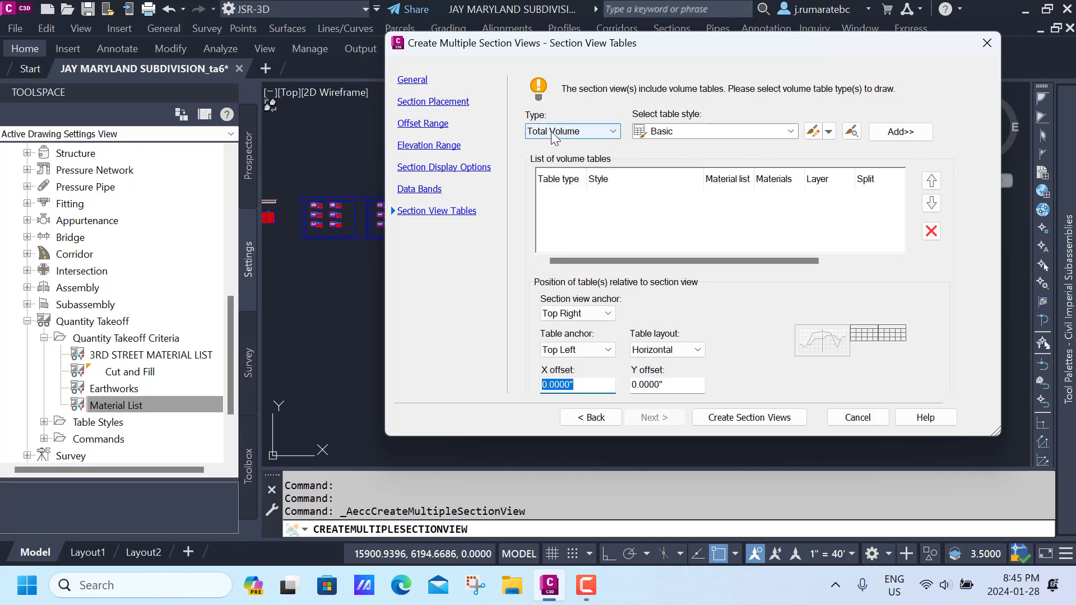
{"action": "left_click", "coordinate": [883, 132]}
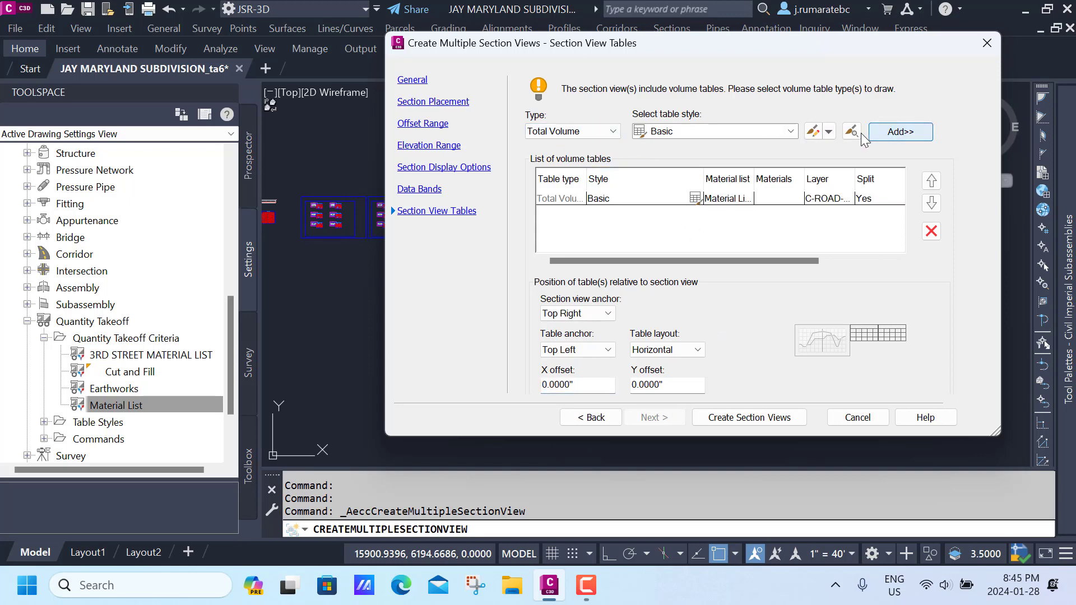
Step: Add a Material volume table in the Basic style, accepting Ground Removed and Ground Fill as its materials
{"action": "left_click", "coordinate": [615, 133]}
{"action": "left_click", "coordinate": [570, 144]}
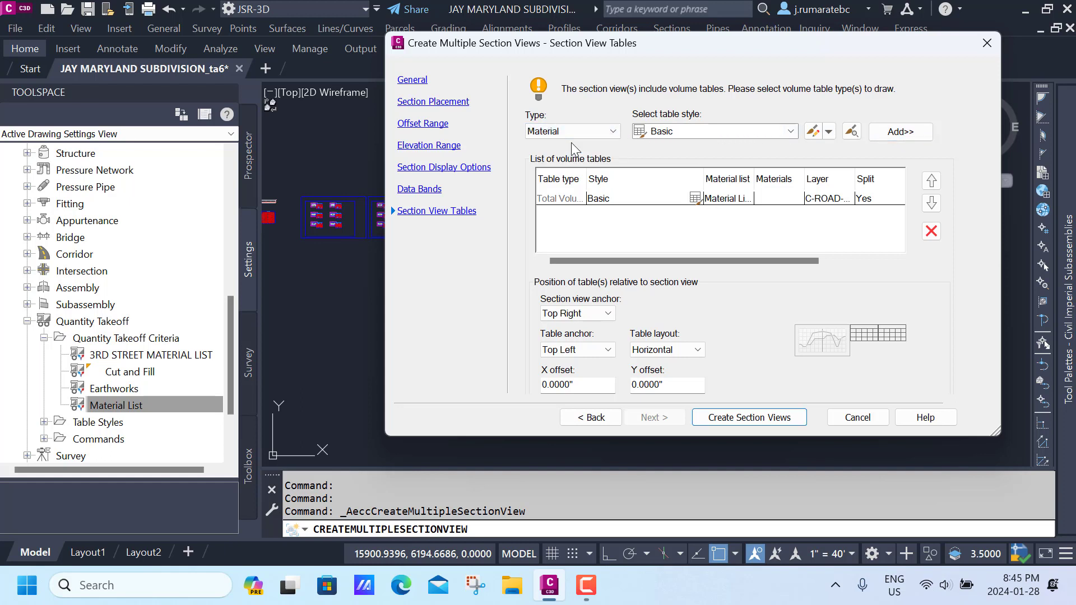
{"action": "left_click", "coordinate": [901, 132]}
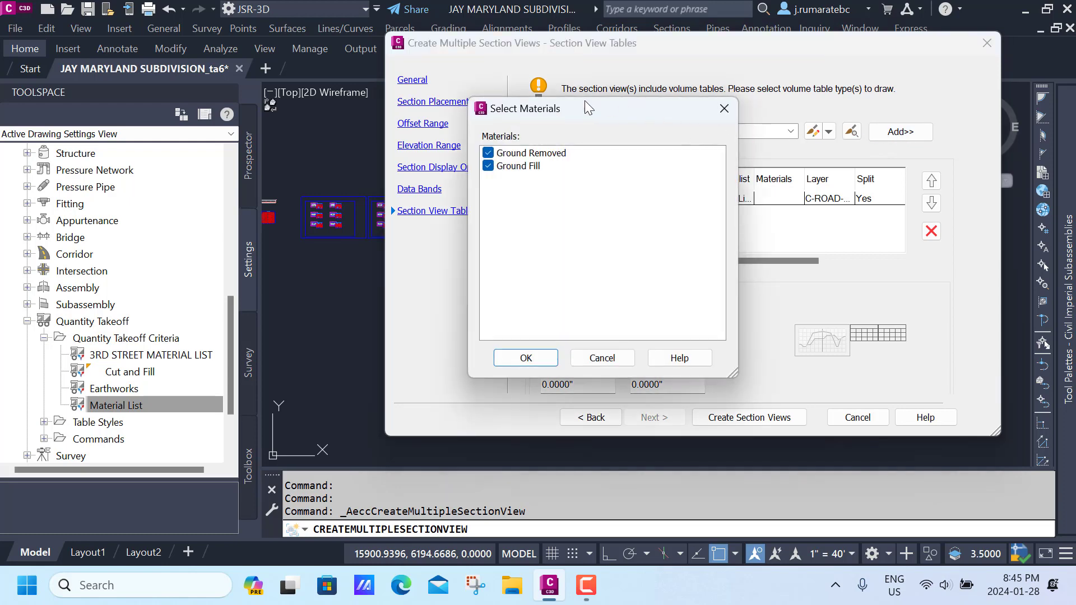
{"action": "left_click_drag", "start_coordinate": [585, 107], "coordinate": [609, 91]}
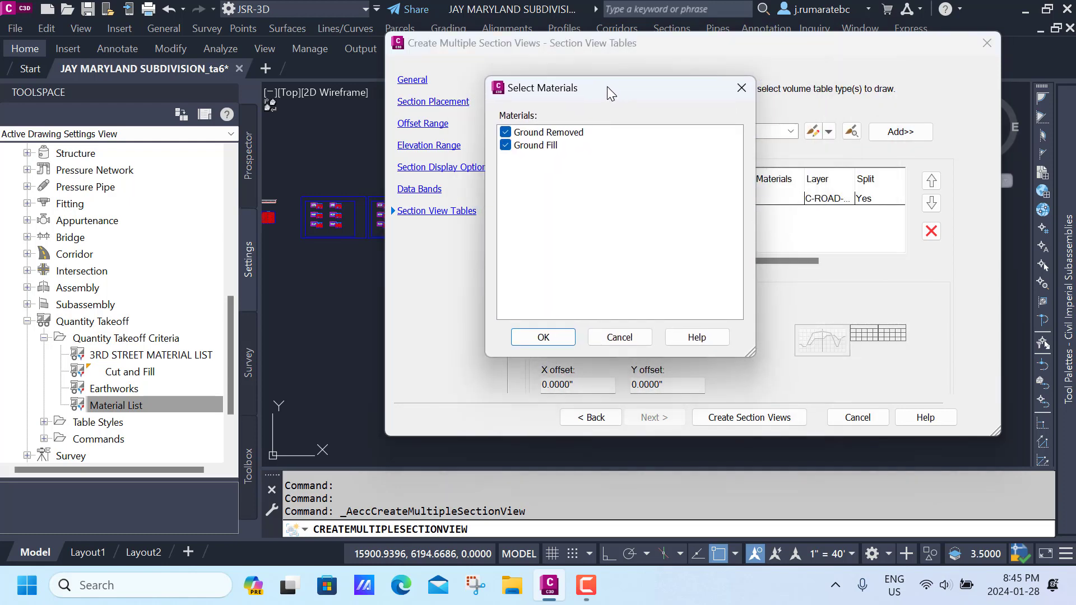
{"action": "left_click", "coordinate": [543, 337]}
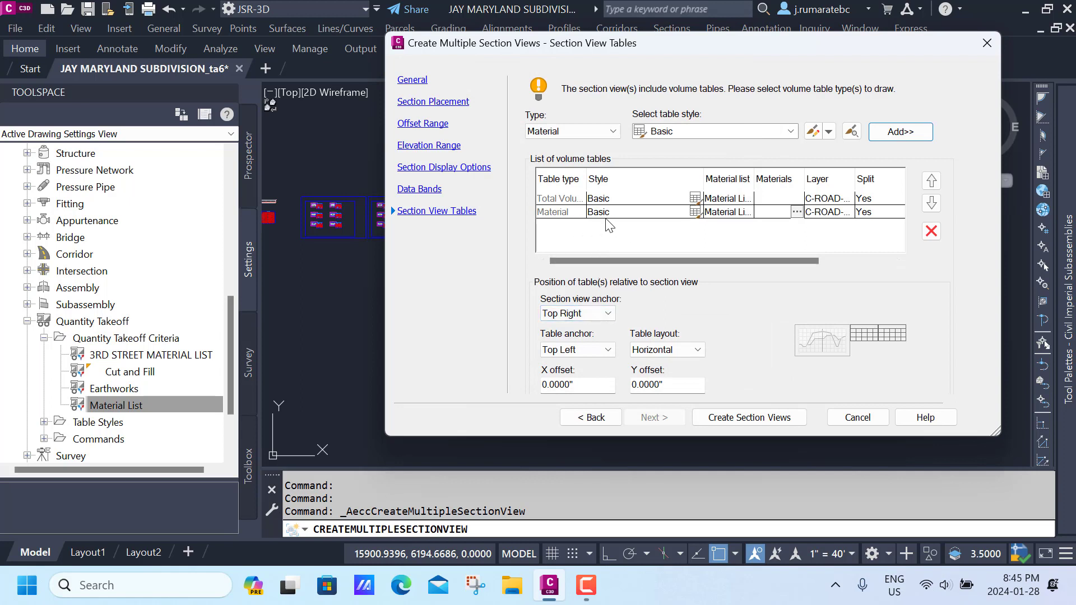
Step: Assign Material List - (2) to the Material table and create the section views in the empty space east of the existing section sheets
{"action": "left_click", "coordinate": [731, 217]}
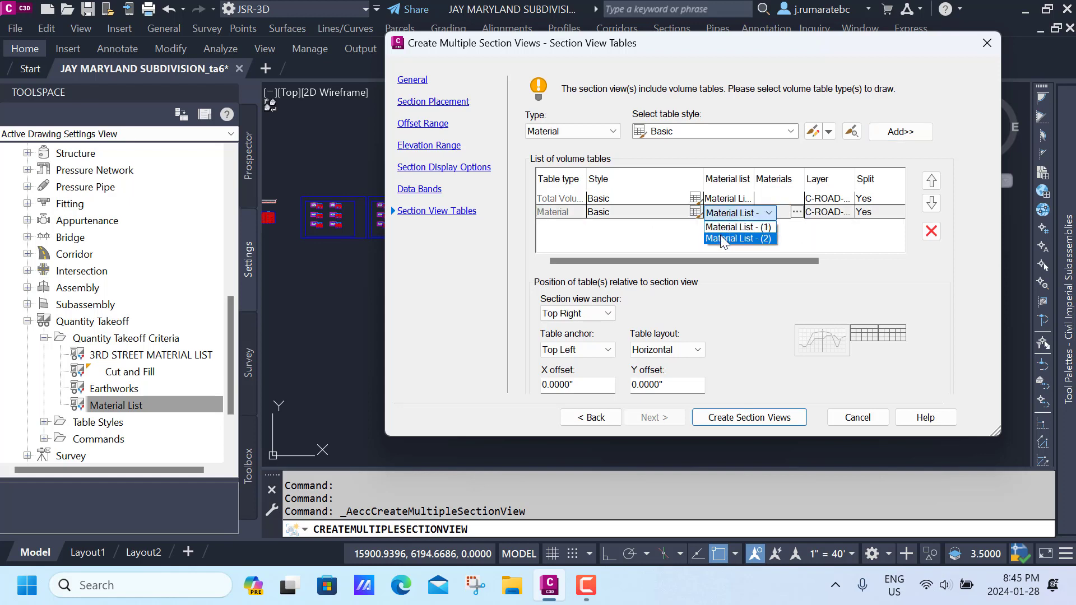
{"action": "left_click", "coordinate": [722, 240]}
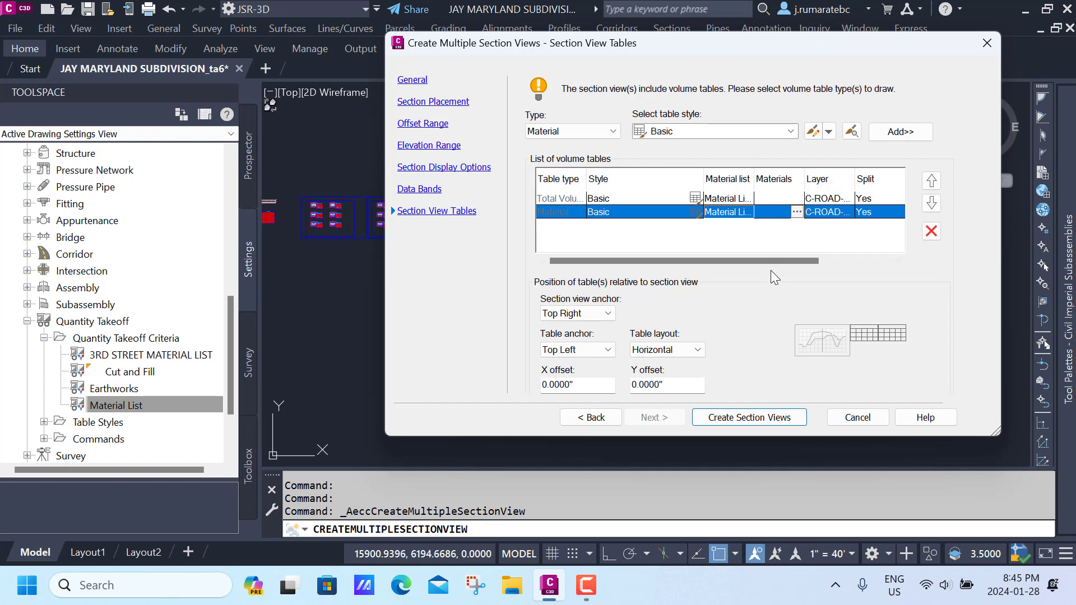
{"action": "left_click", "coordinate": [732, 418]}
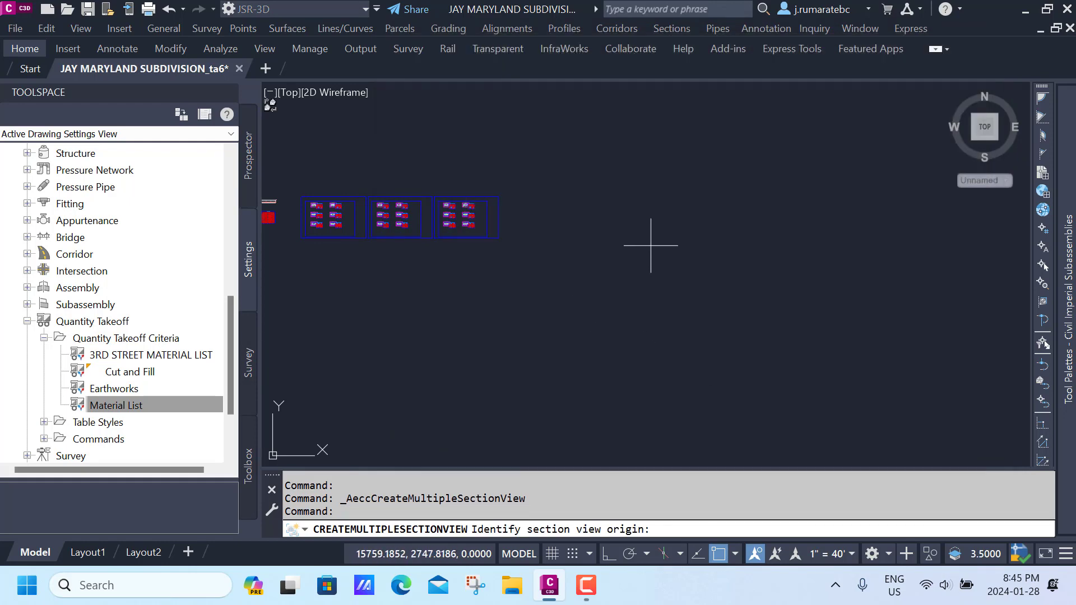
{"action": "left_click", "coordinate": [663, 234]}
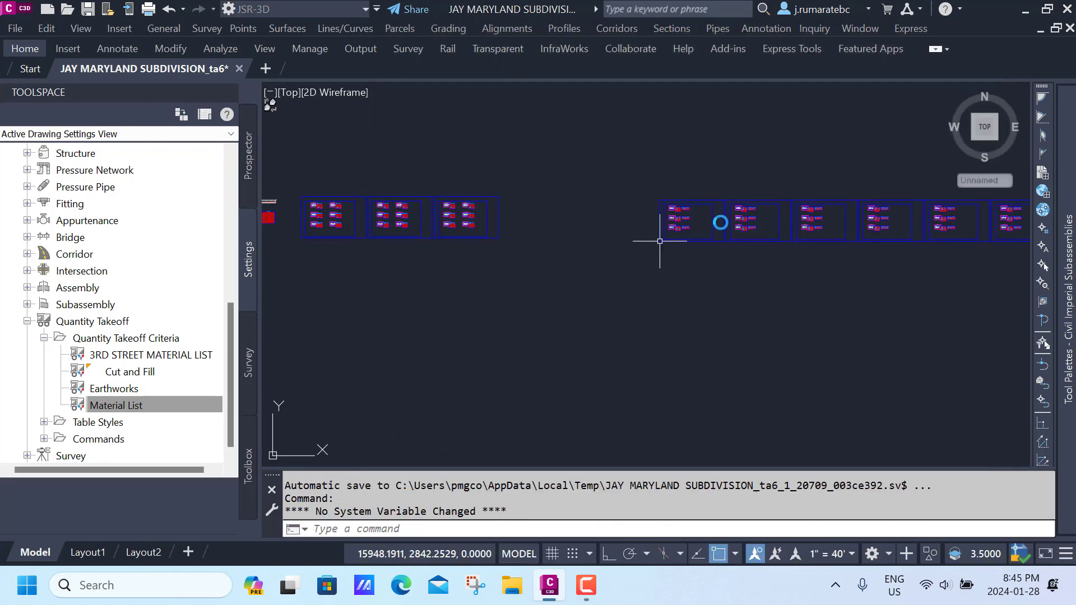
Step: Examine the Total Volume and Material tables beside the new section views at stations 0+50.00 and 1+00.00
{"action": "scroll", "coordinate": [688, 202], "scroll_direction": "up", "scroll_amount": 5}
{"action": "scroll", "coordinate": [689, 202], "scroll_direction": "up", "scroll_amount": 8}
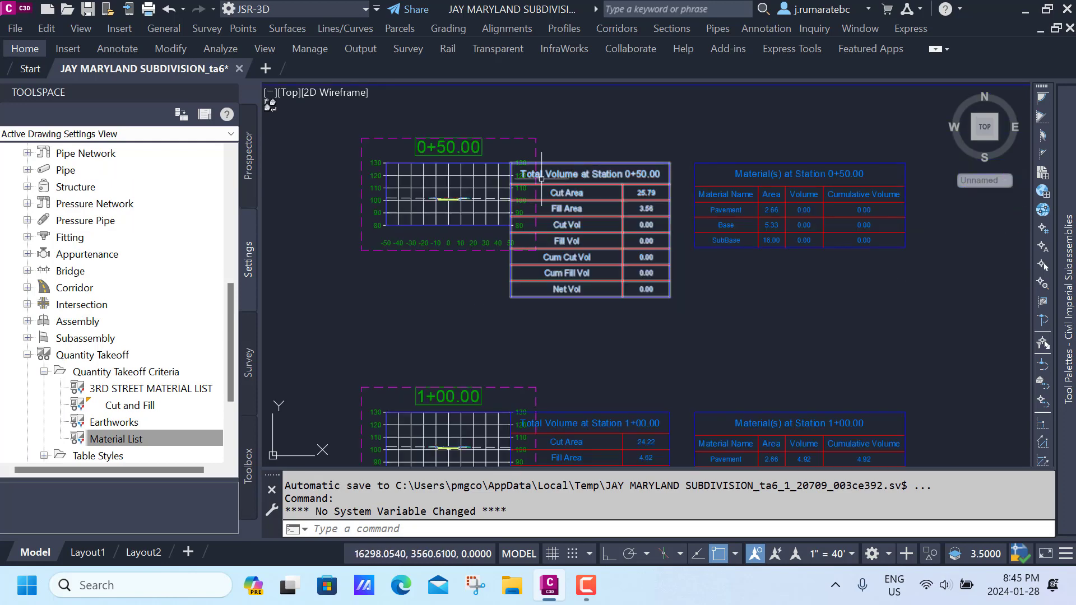
{"action": "scroll", "coordinate": [637, 203], "scroll_direction": "down", "scroll_amount": 3}
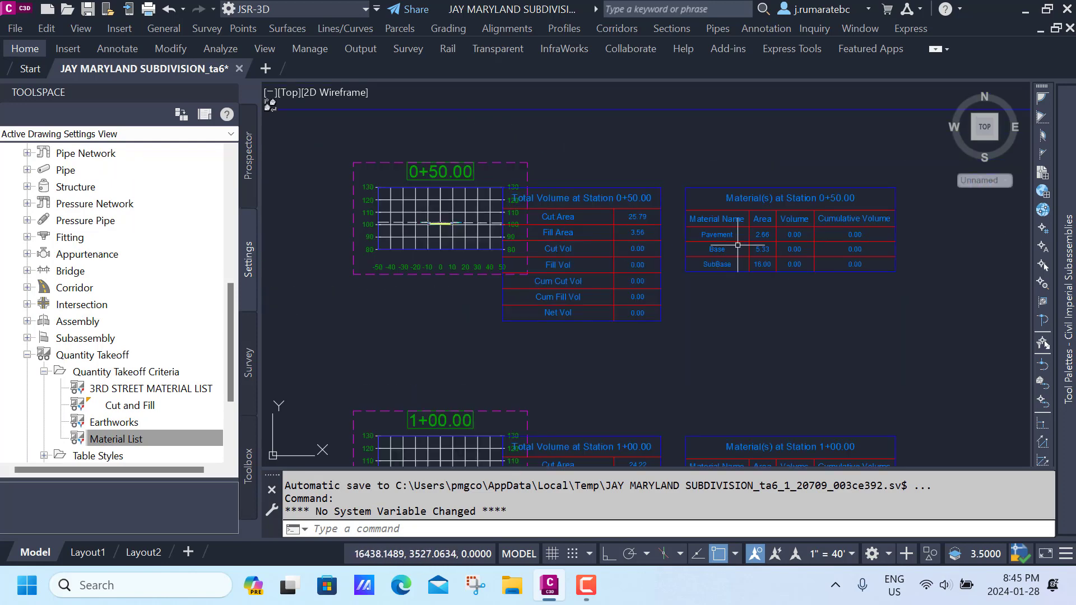
{"action": "scroll", "coordinate": [709, 211], "scroll_direction": "up", "scroll_amount": 3}
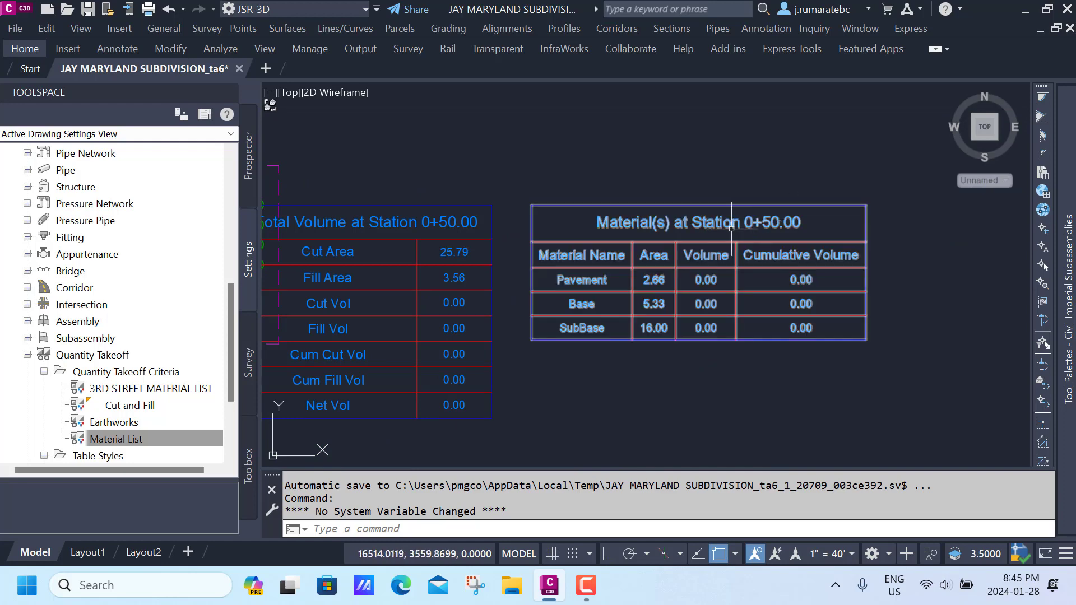
{"action": "scroll", "coordinate": [599, 316], "scroll_direction": "up", "scroll_amount": 2}
{"action": "scroll", "coordinate": [605, 257], "scroll_direction": "down", "scroll_amount": 5}
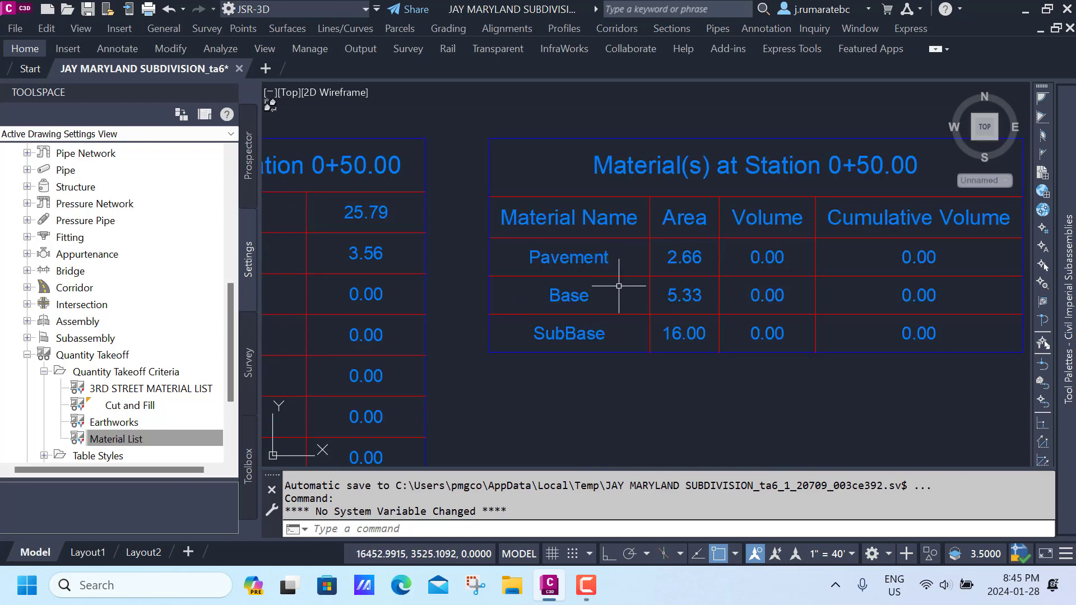
{"action": "scroll", "coordinate": [648, 299], "scroll_direction": "up", "scroll_amount": 1}
{"action": "scroll", "coordinate": [648, 299], "scroll_direction": "up", "scroll_amount": 6}
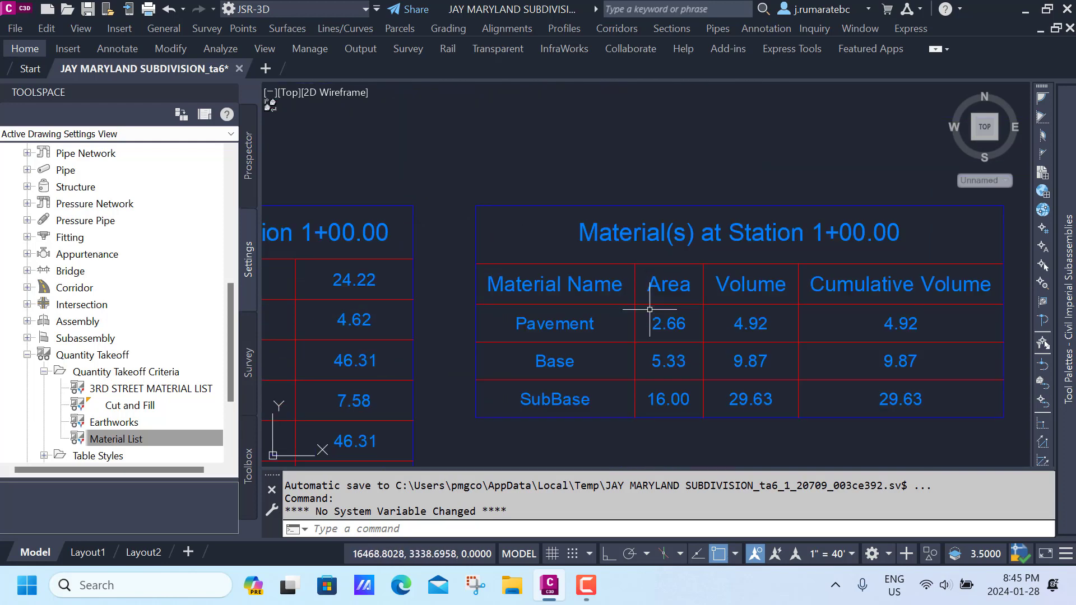
{"action": "scroll", "coordinate": [708, 297], "scroll_direction": "down", "scroll_amount": 4}
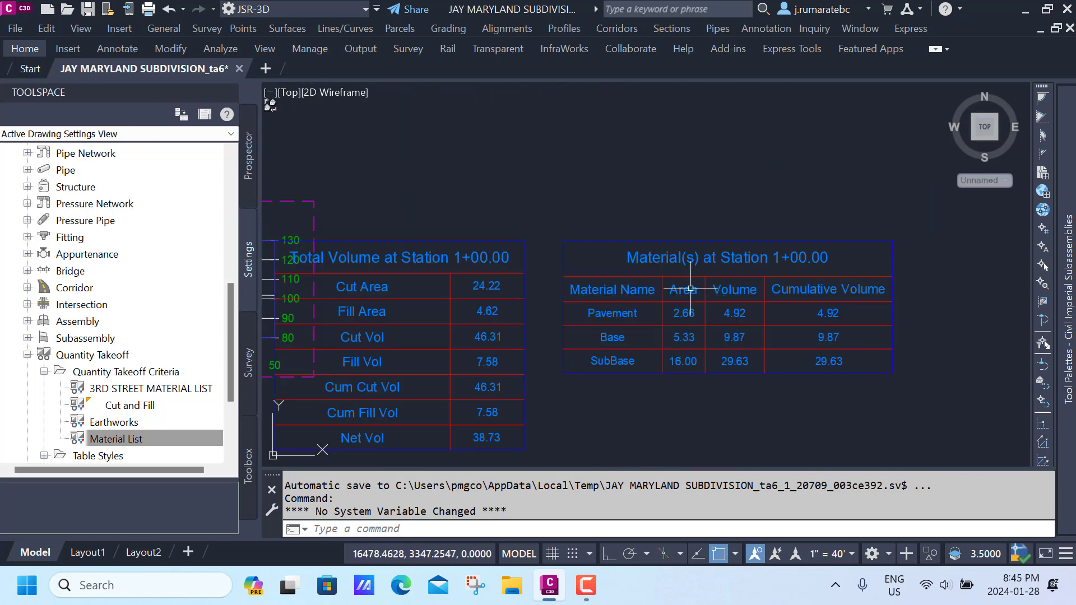
{"action": "middle_click_drag", "start_coordinate": [539, 320], "coordinate": [547, 320]}
{"action": "scroll", "coordinate": [546, 320], "scroll_direction": "down", "scroll_amount": 10}
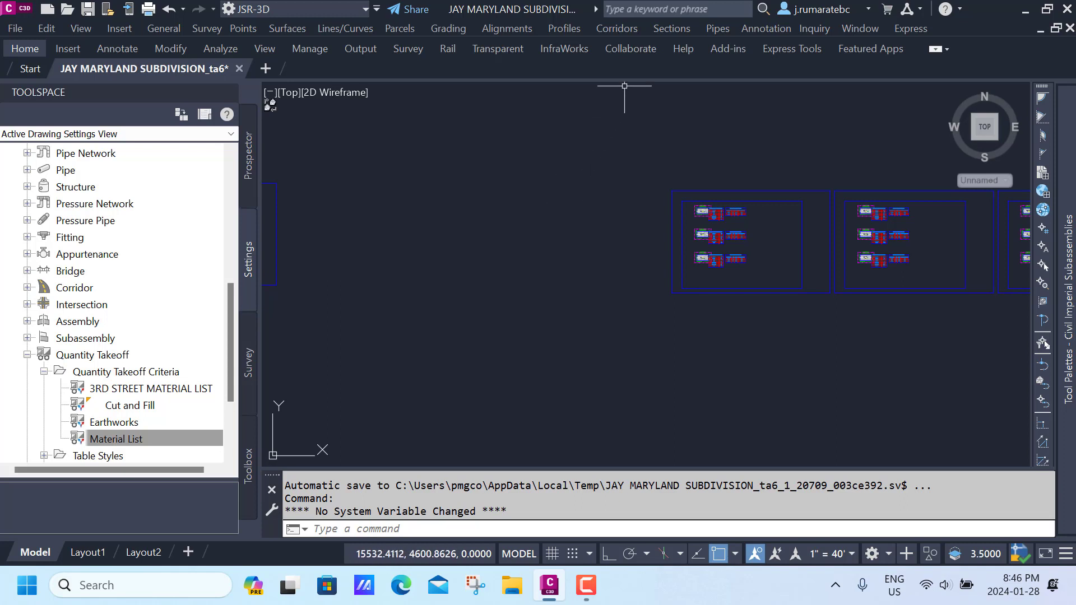
Step: Add a dynamic Area and Volume material table for 3RD STREET, using Ground Removed from Material List - (1), between the two section sheet groups
{"action": "left_click", "coordinate": [671, 29]}
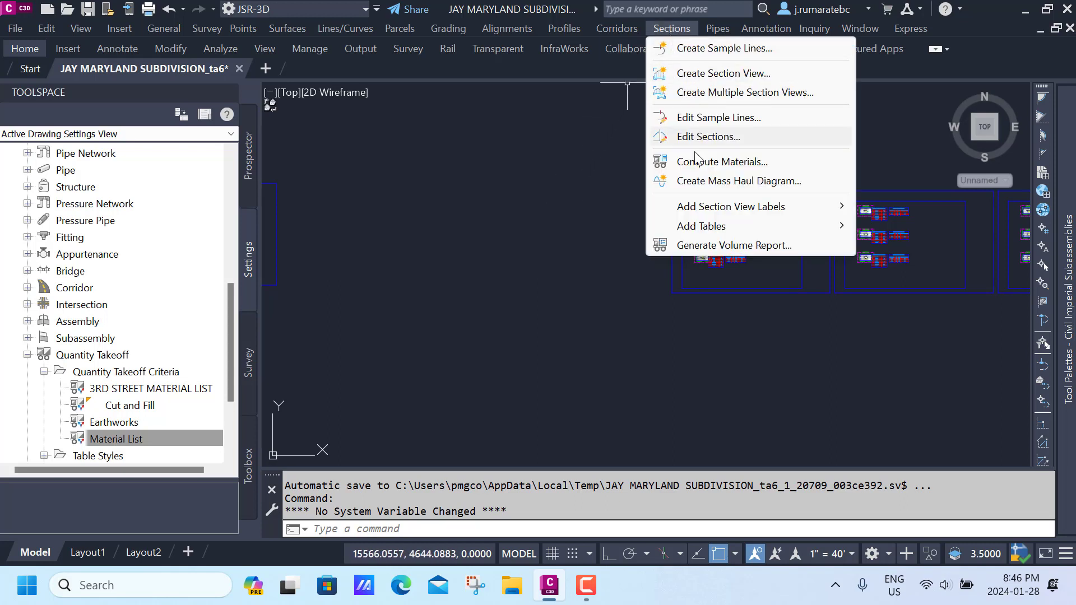
{"action": "mouse_move", "coordinate": [707, 229]}
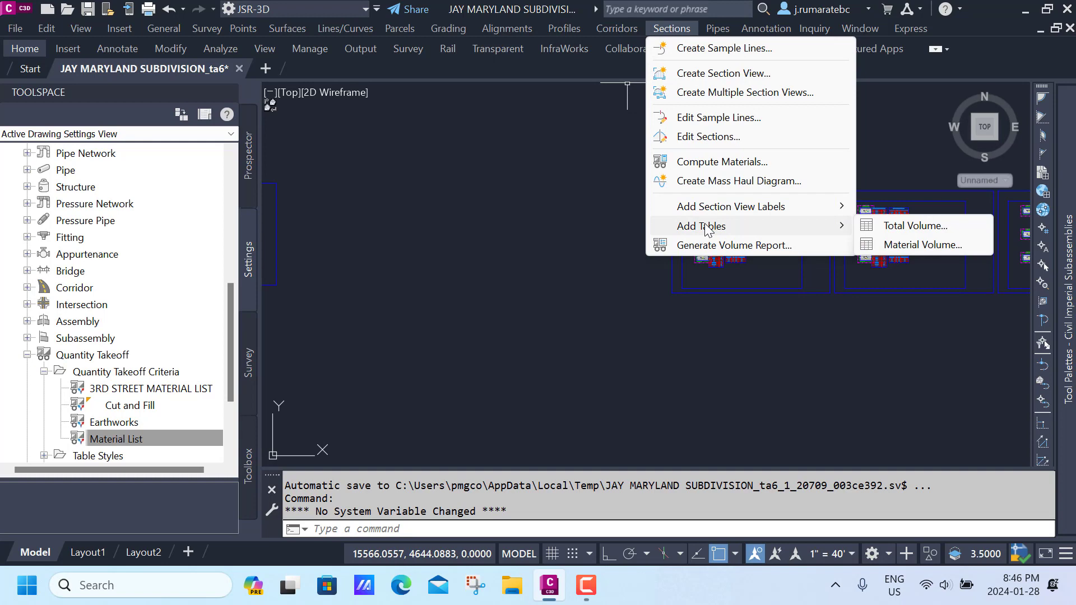
{"action": "left_click", "coordinate": [908, 247]}
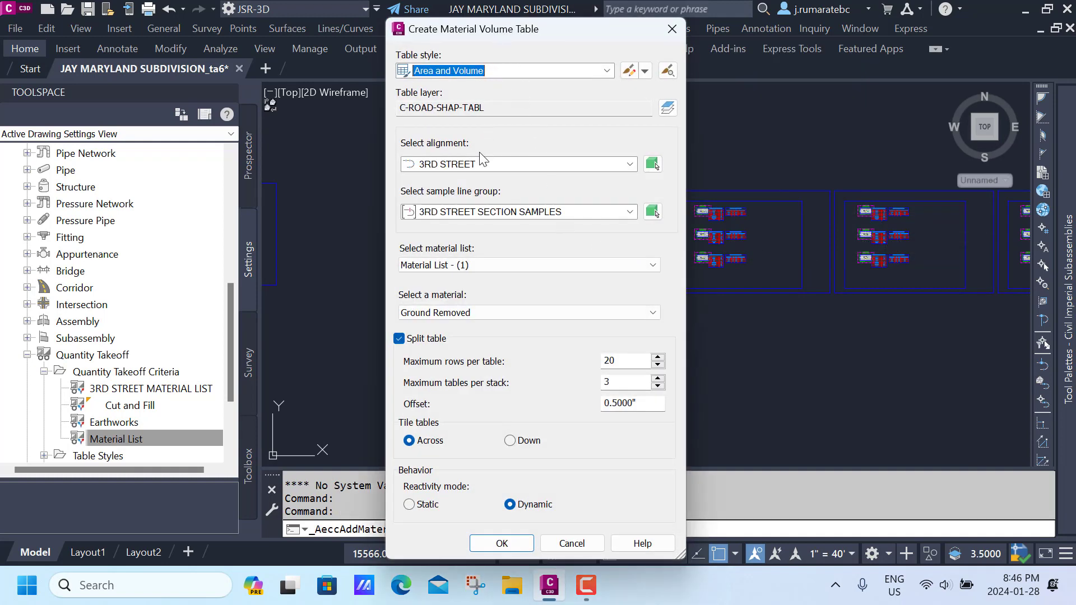
{"action": "left_click", "coordinate": [501, 536]}
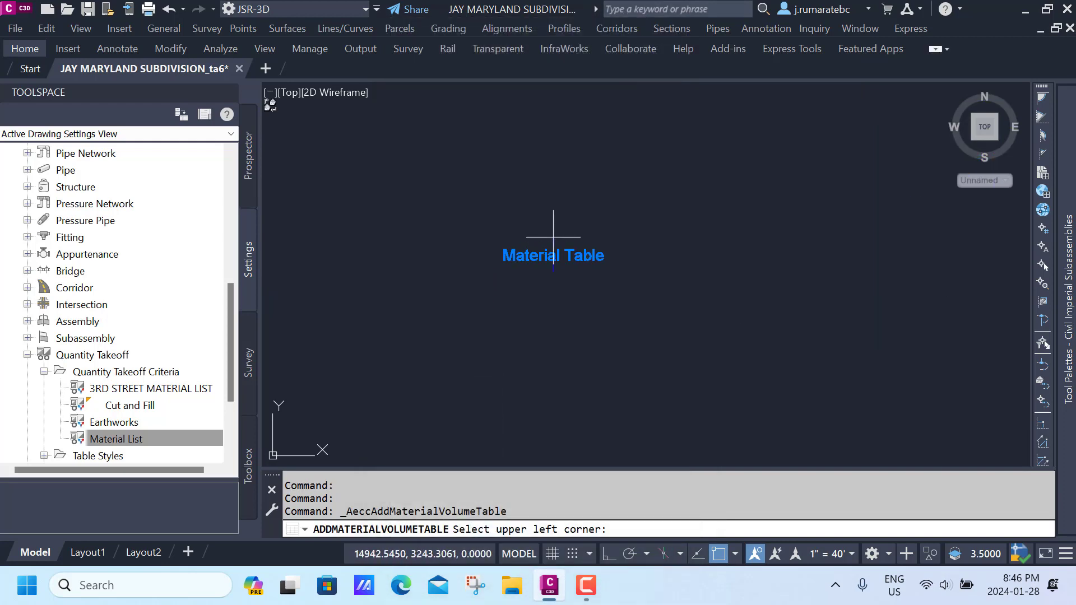
{"action": "scroll", "coordinate": [553, 237], "scroll_direction": "down", "scroll_amount": 3}
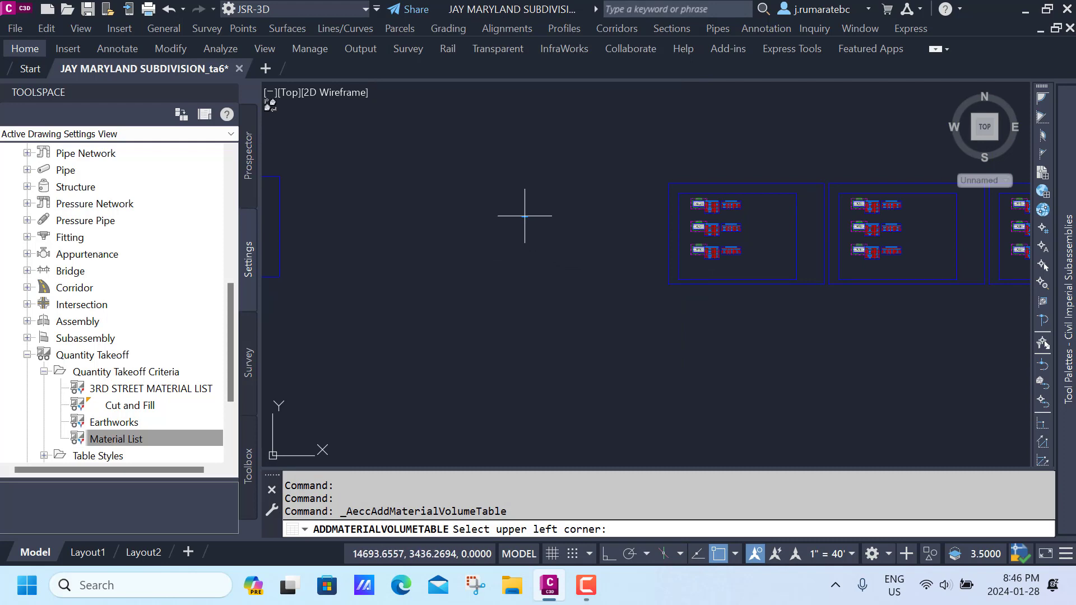
{"action": "left_click", "coordinate": [524, 215]}
{"action": "scroll", "coordinate": [525, 215], "scroll_direction": "up", "scroll_amount": 5}
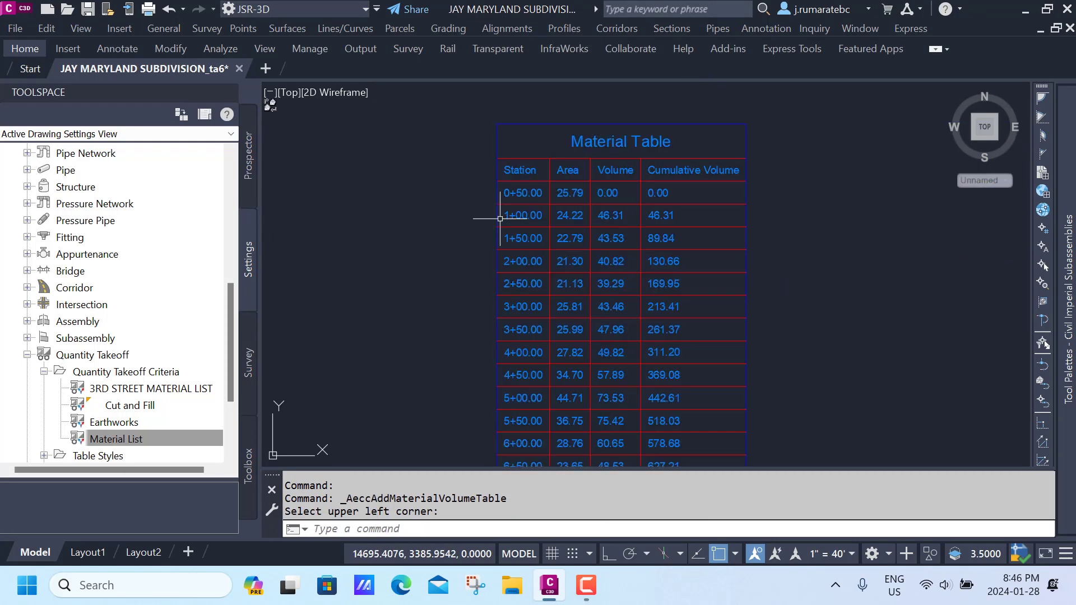
Step: Review the overall drawing layout, including the plans, profiles, section sheets and volume tables
{"action": "scroll", "coordinate": [583, 231], "scroll_direction": "down", "scroll_amount": 6}
{"action": "scroll", "coordinate": [583, 230], "scroll_direction": "down", "scroll_amount": 4}
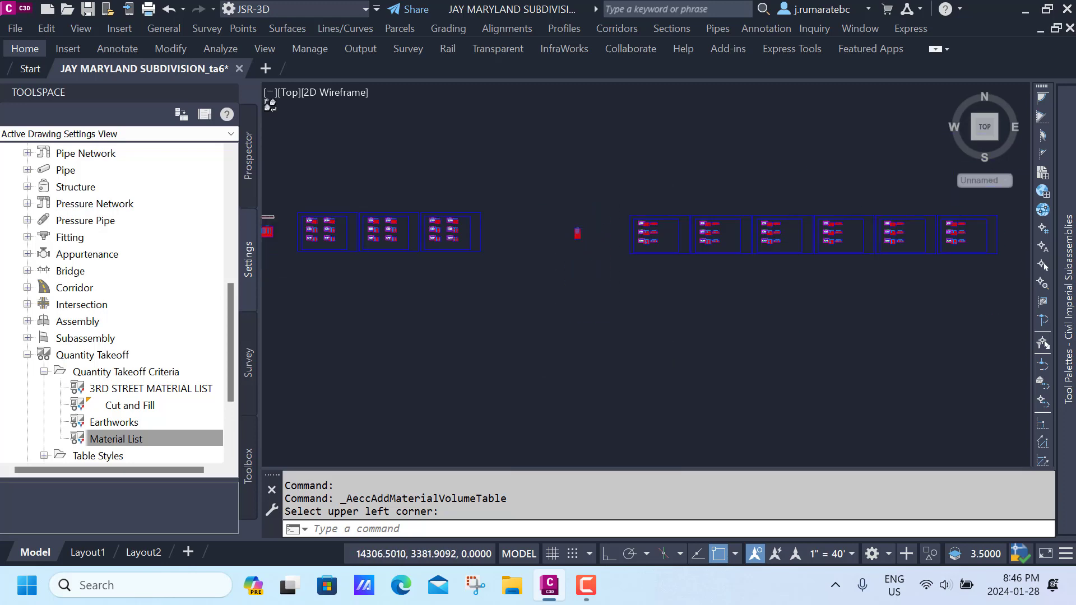
{"action": "scroll", "coordinate": [582, 233], "scroll_direction": "down", "scroll_amount": 1}
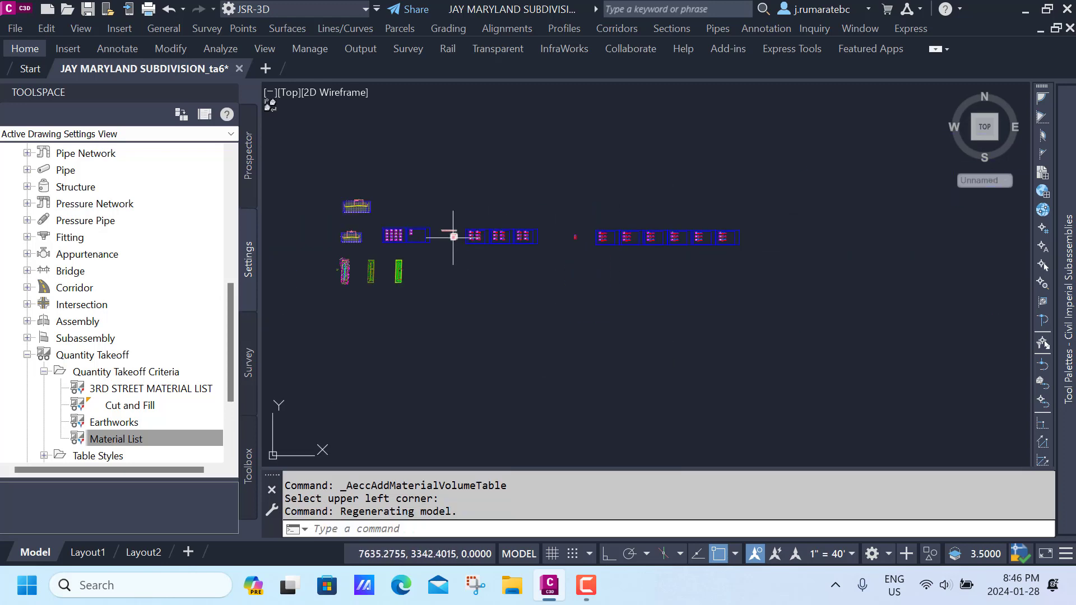
{"action": "middle_click_drag", "start_coordinate": [443, 244], "coordinate": [552, 241]}
{"action": "scroll", "coordinate": [542, 248], "scroll_direction": "up", "scroll_amount": 1}
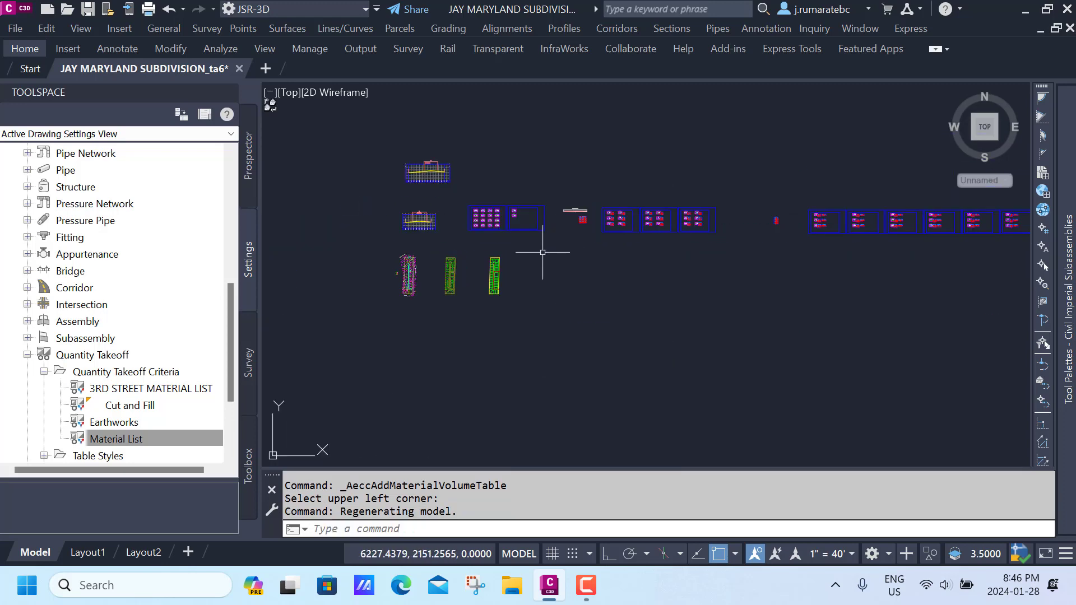
{"action": "scroll", "coordinate": [542, 250], "scroll_direction": "up", "scroll_amount": 2}
{"action": "middle_click_drag", "start_coordinate": [546, 249], "coordinate": [567, 323]}
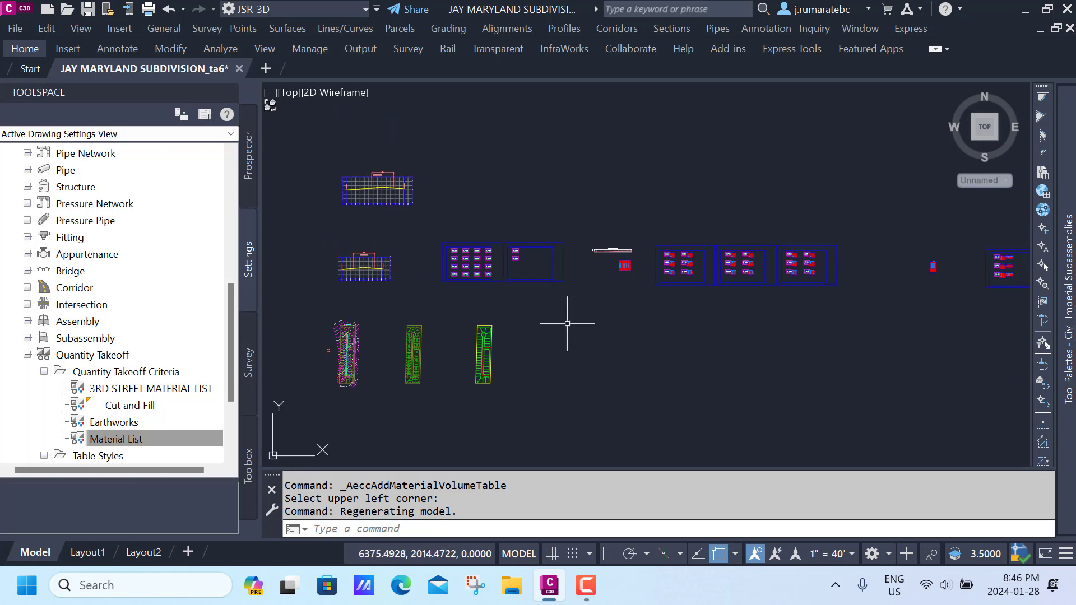